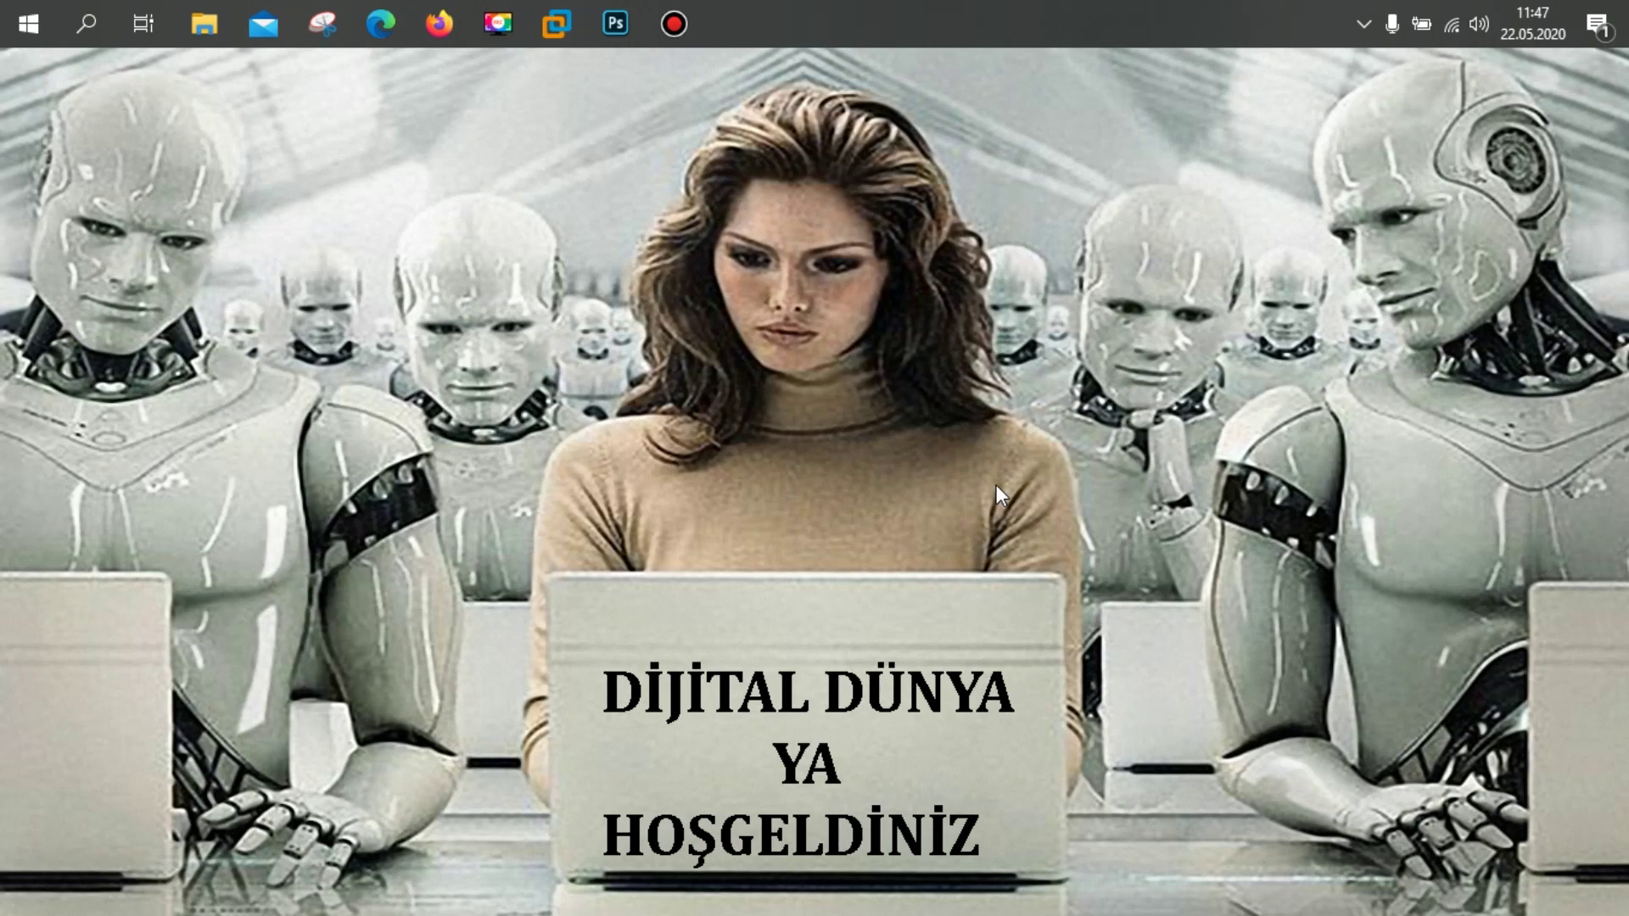
Step: In Firefox, search Google for 'unit193'
{"action": "left_click", "coordinate": [437, 24]}
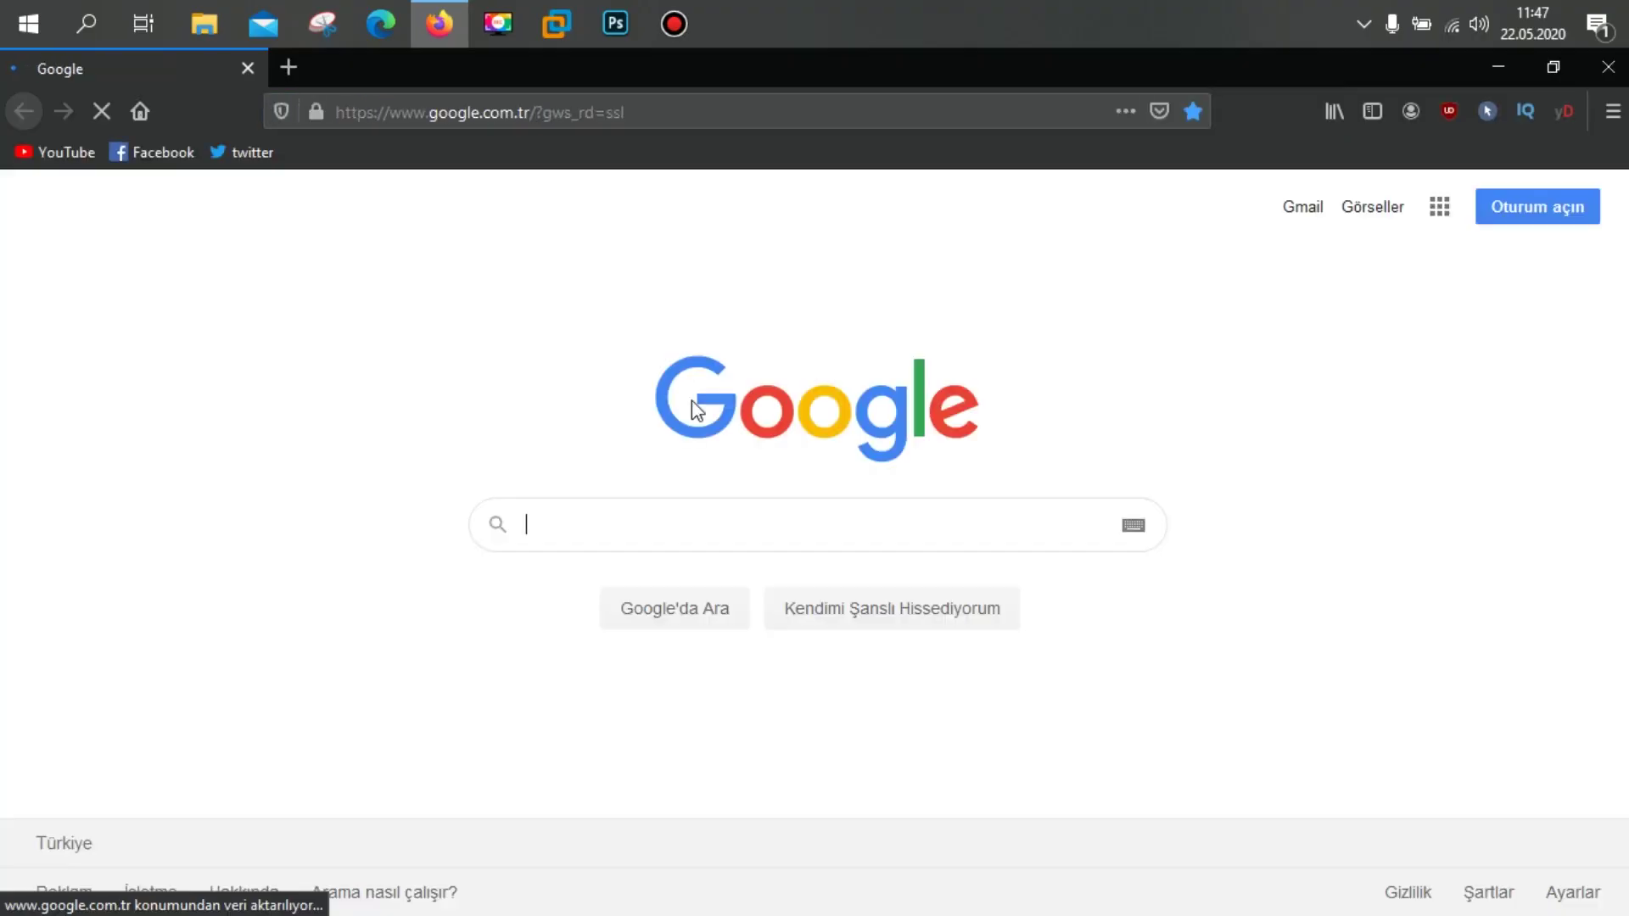
{"action": "left_click", "coordinate": [704, 532]}
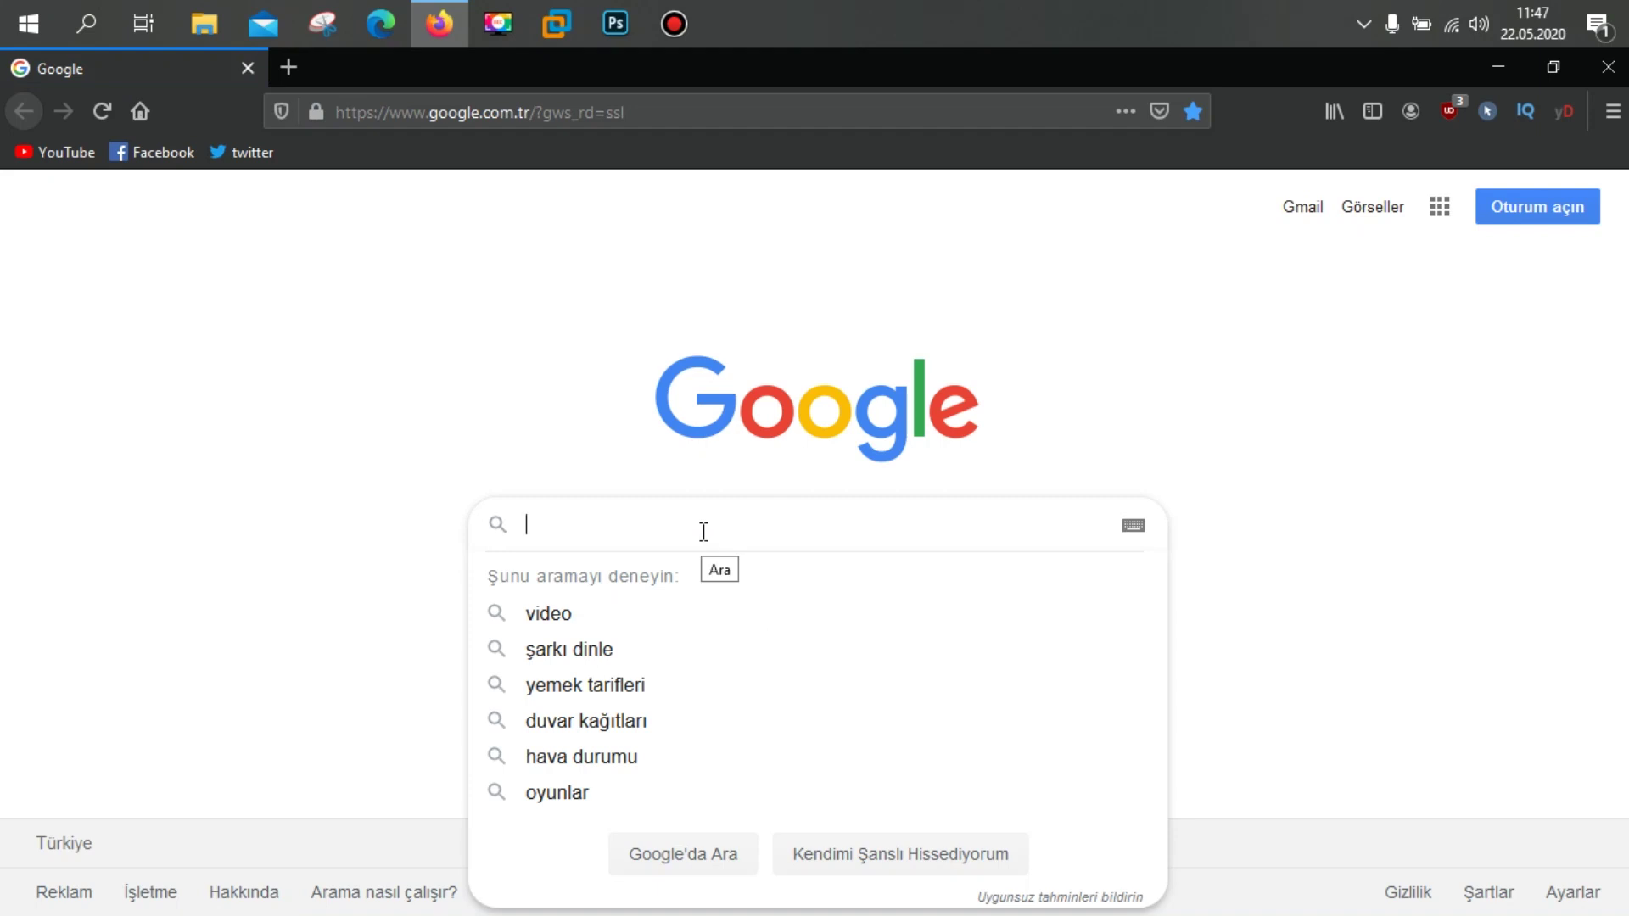
{"action": "type", "text": "uni"}
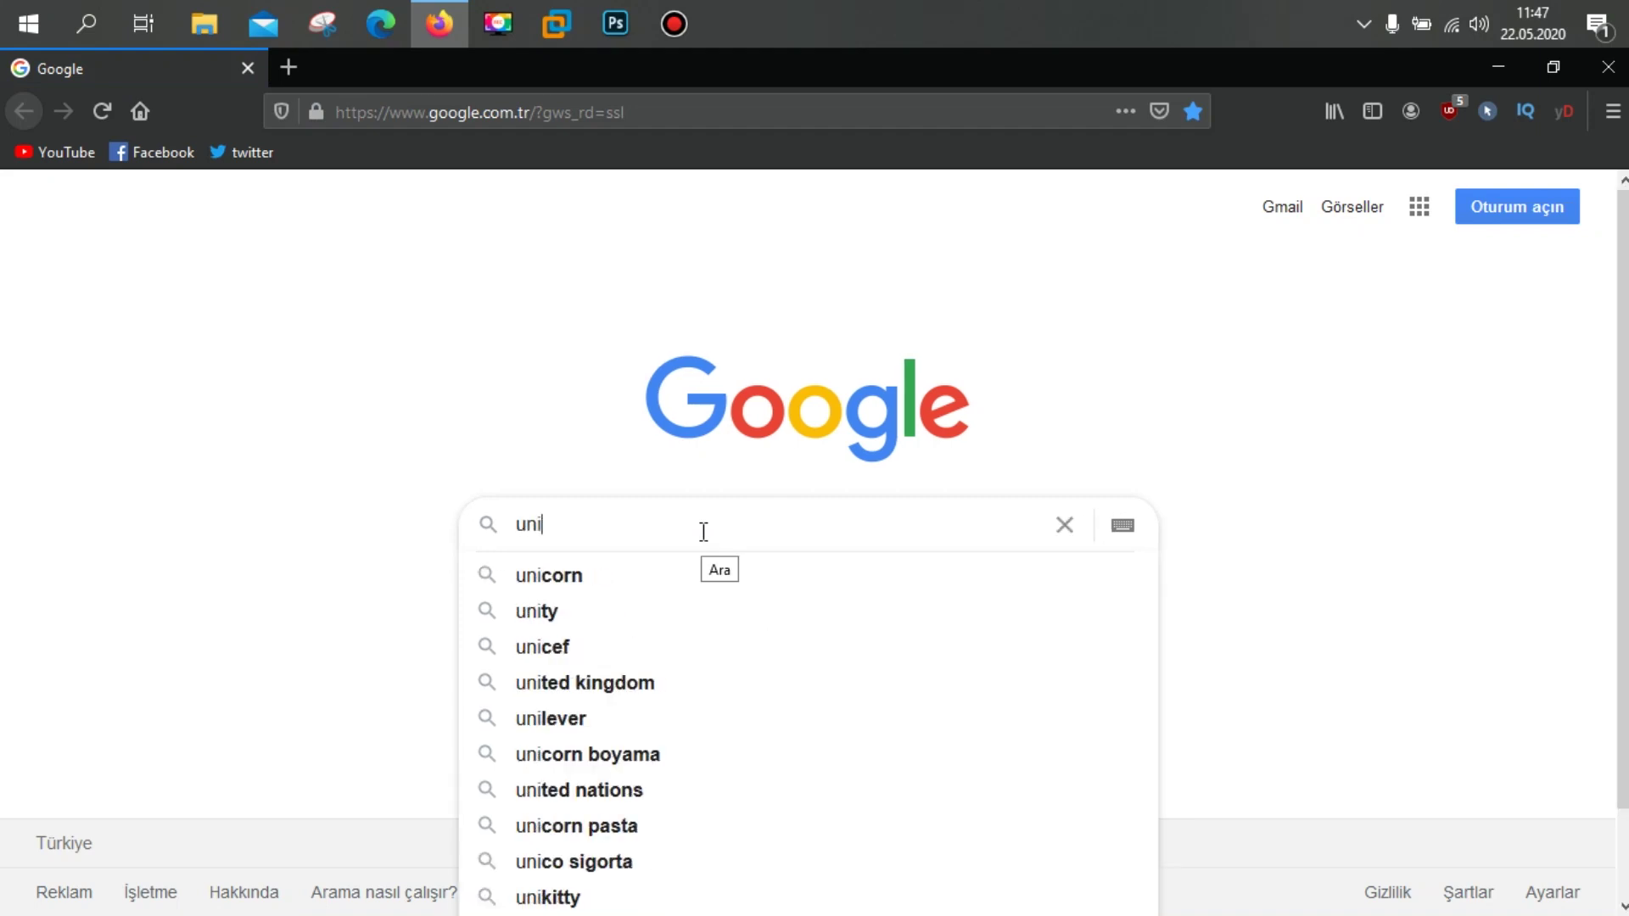
{"action": "type", "text": "t193"}
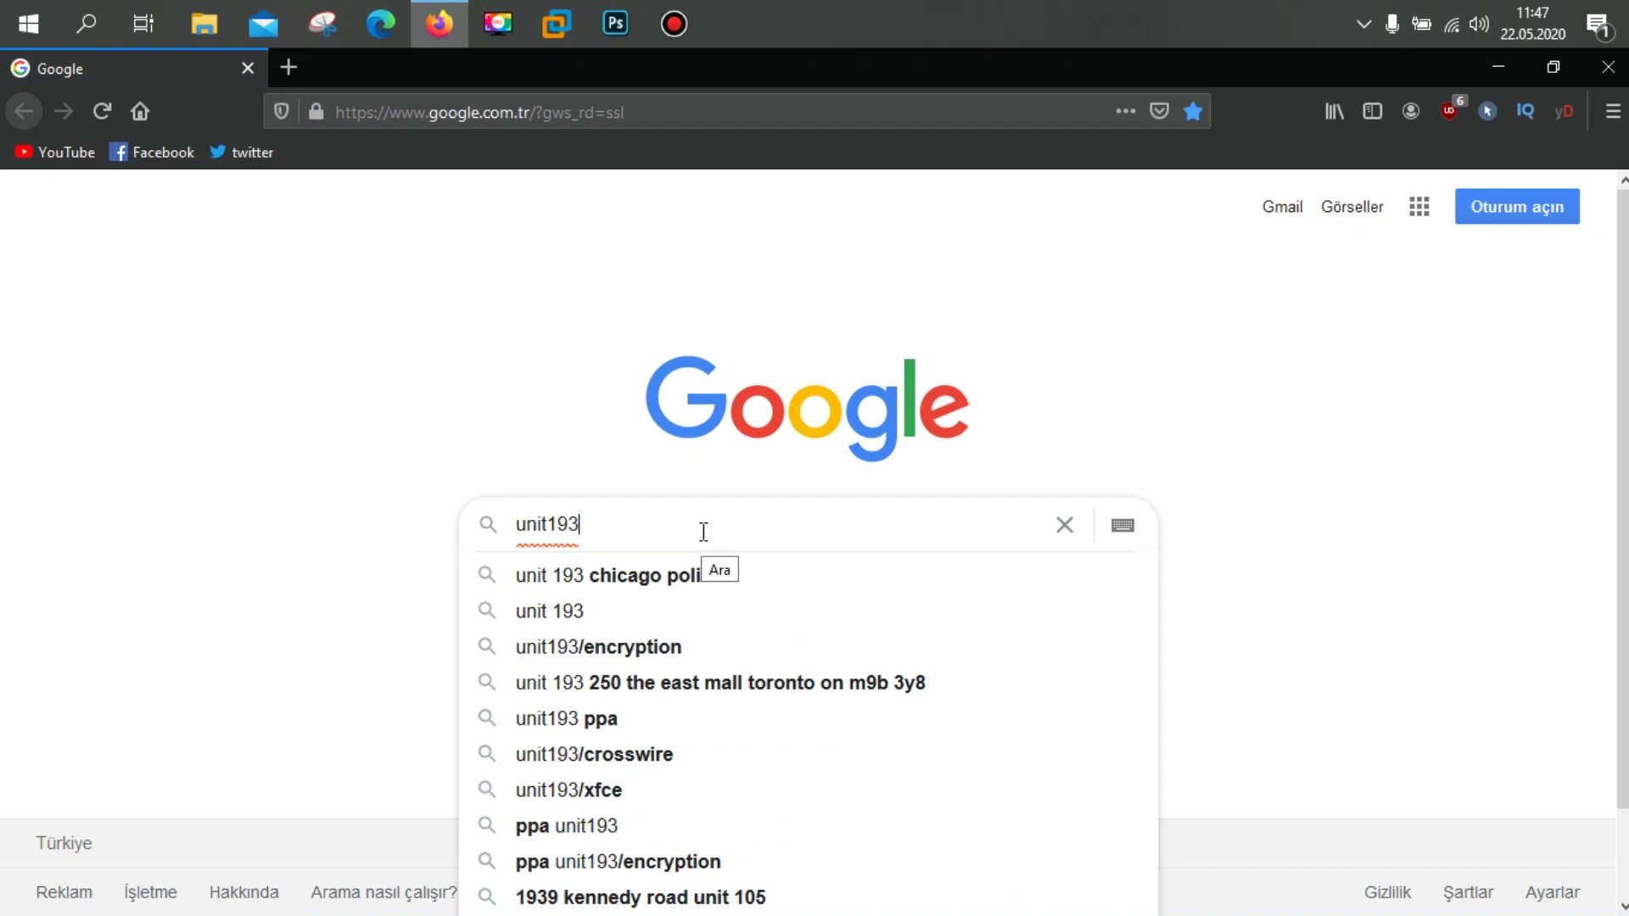
{"action": "key", "text": "Return"}
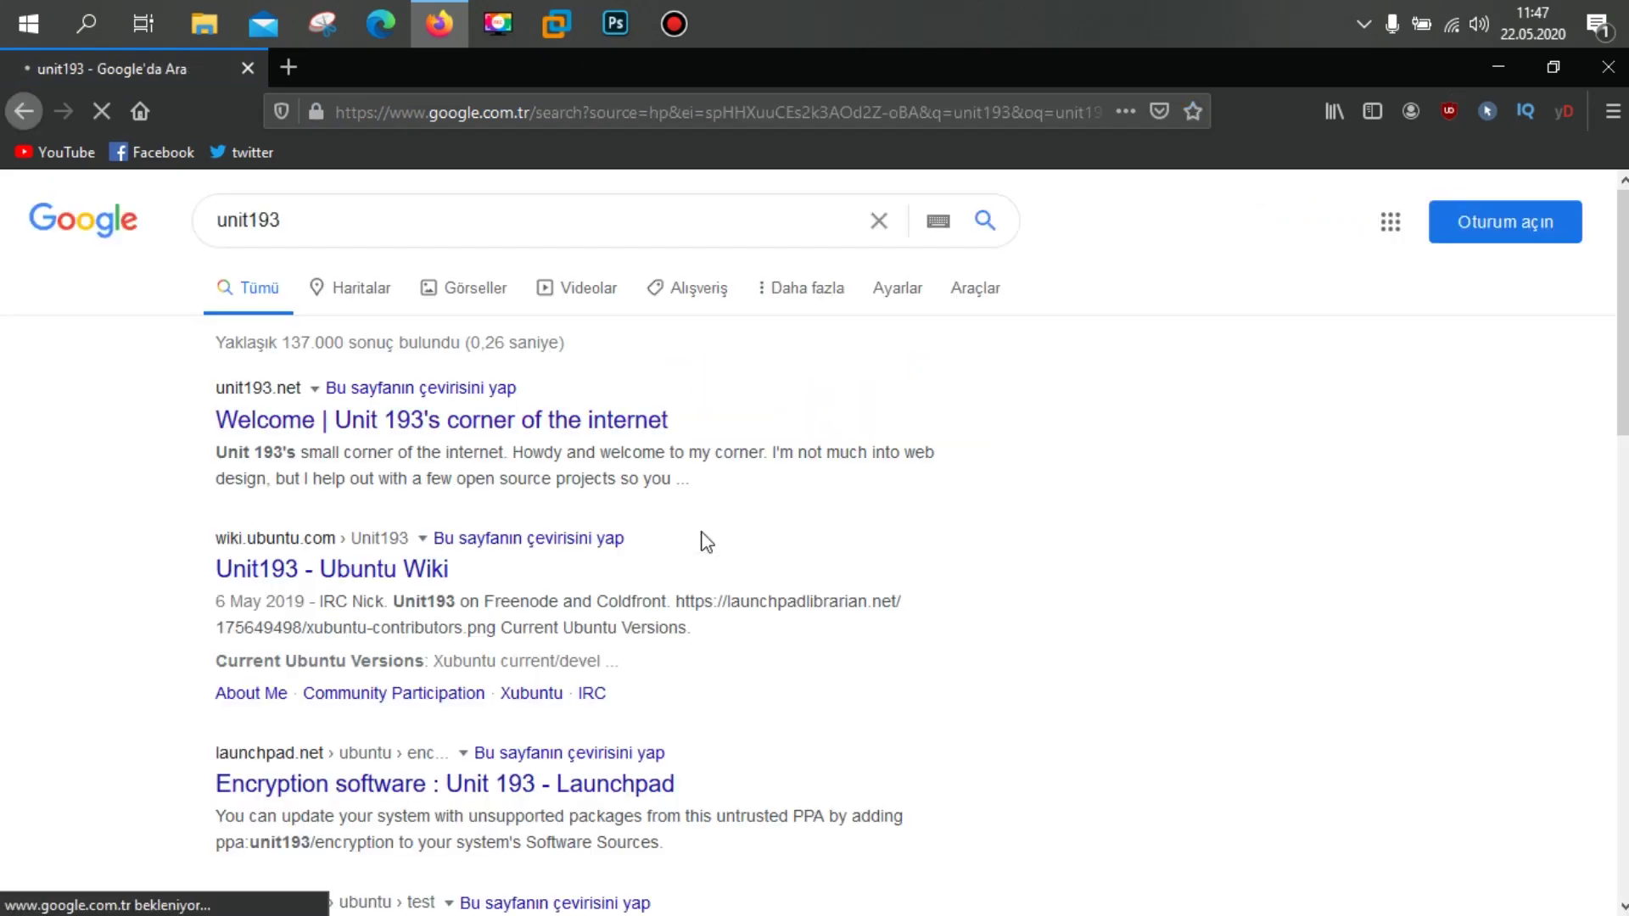
Step: On unit193.net, go to the Xubuntu Core download page and cancel the ISO download prompt
{"action": "left_click", "coordinate": [350, 430]}
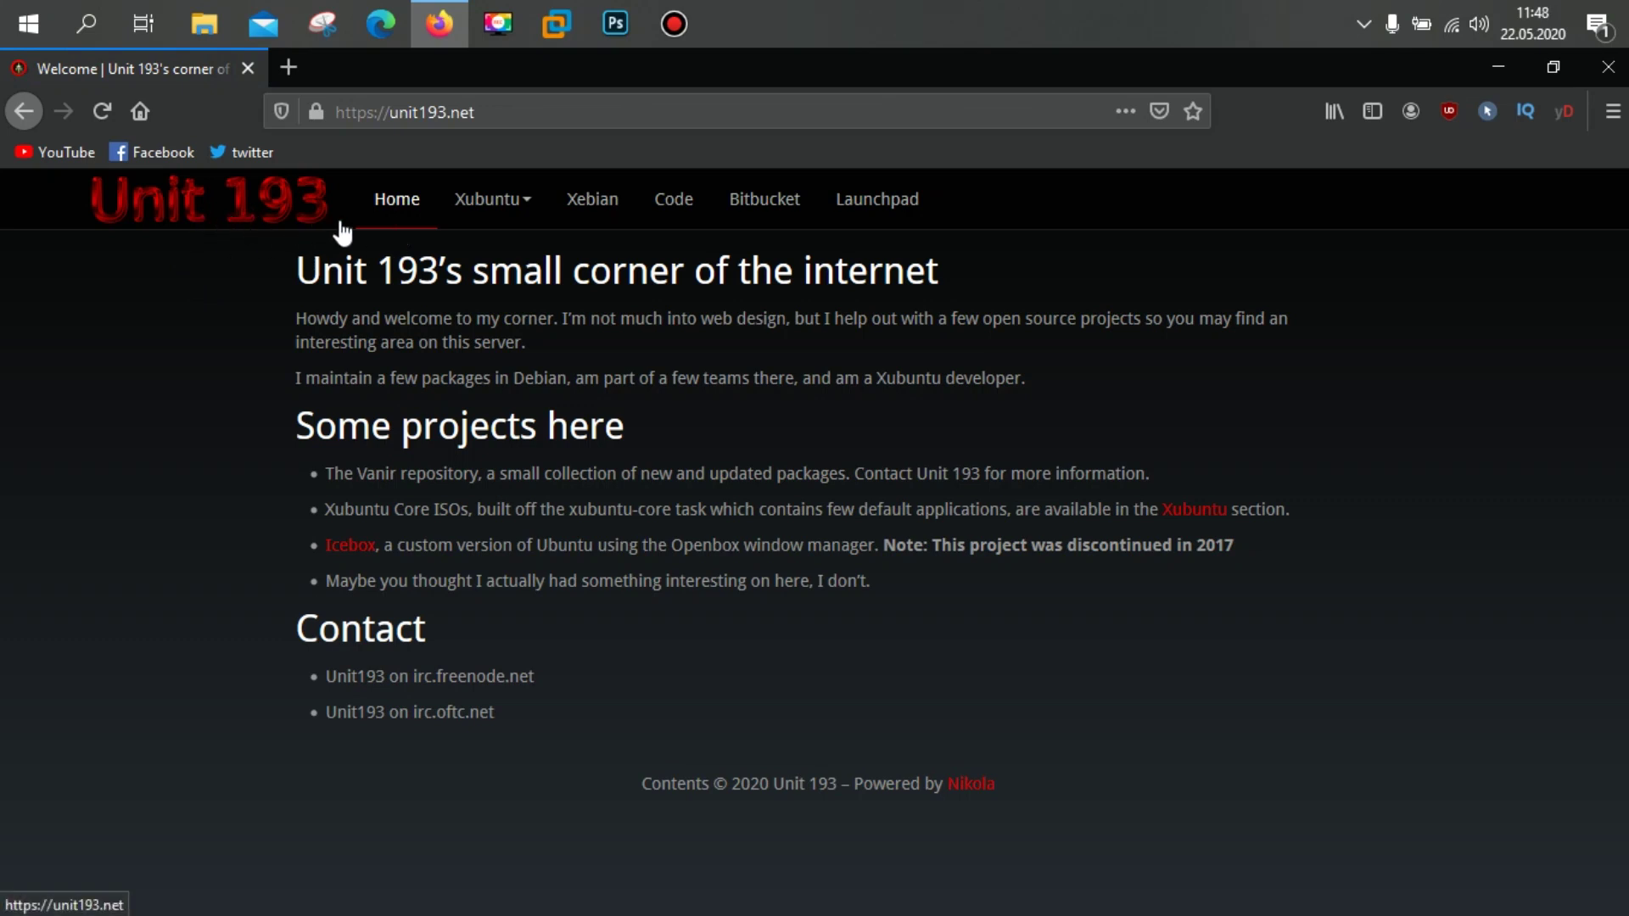
{"action": "left_click", "coordinate": [488, 216]}
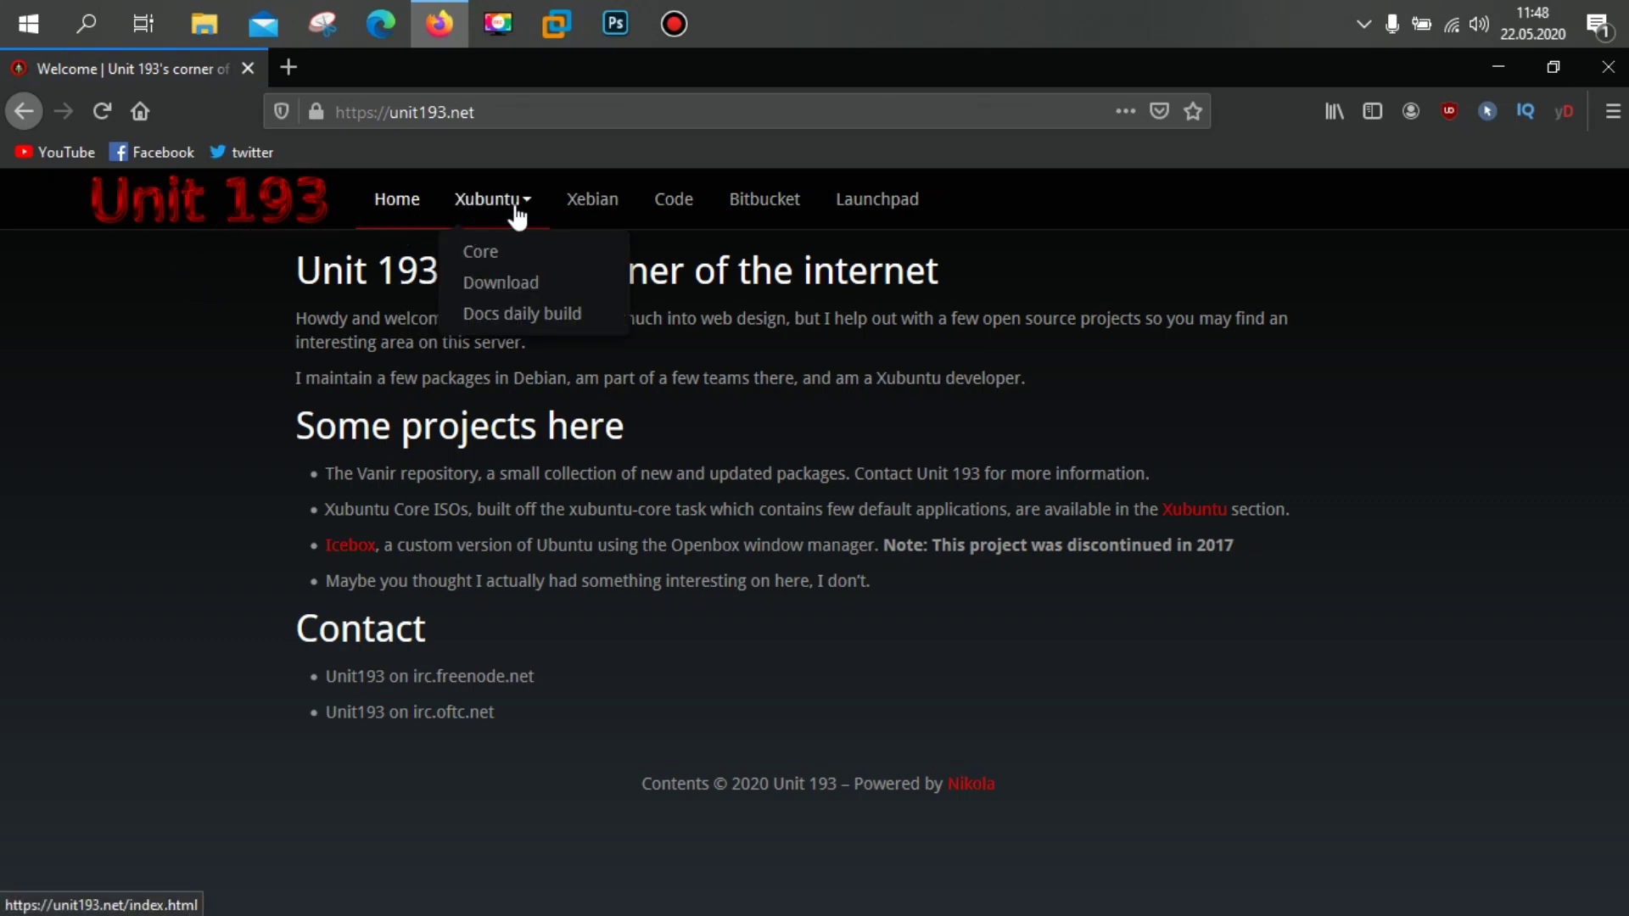
{"action": "left_click", "coordinate": [527, 289]}
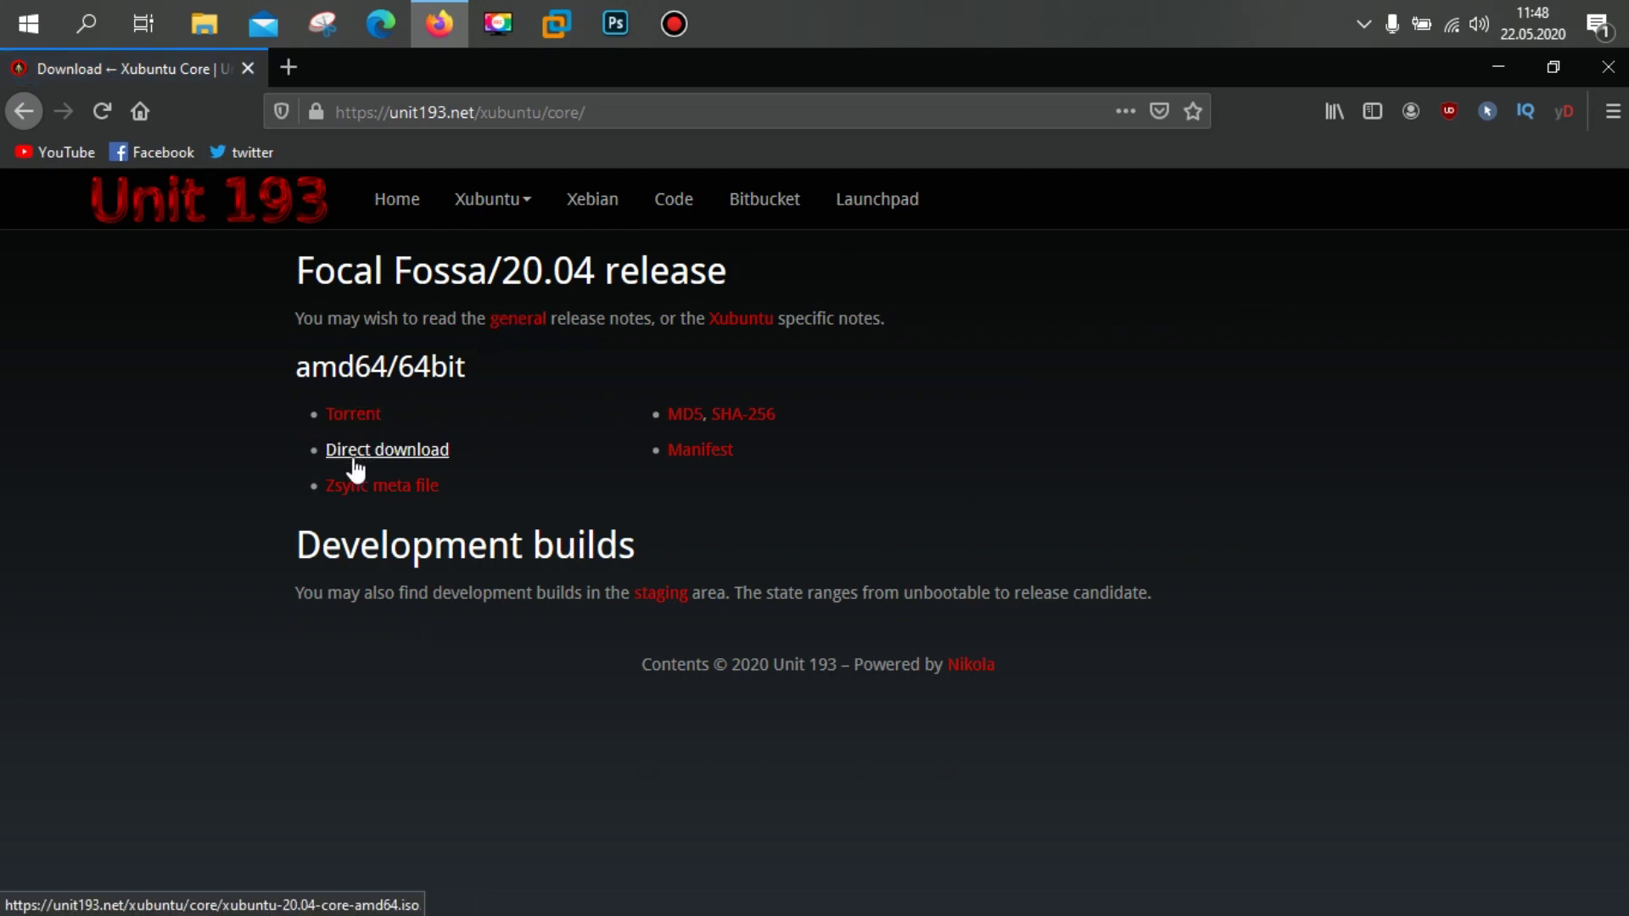
{"action": "left_click", "coordinate": [391, 457]}
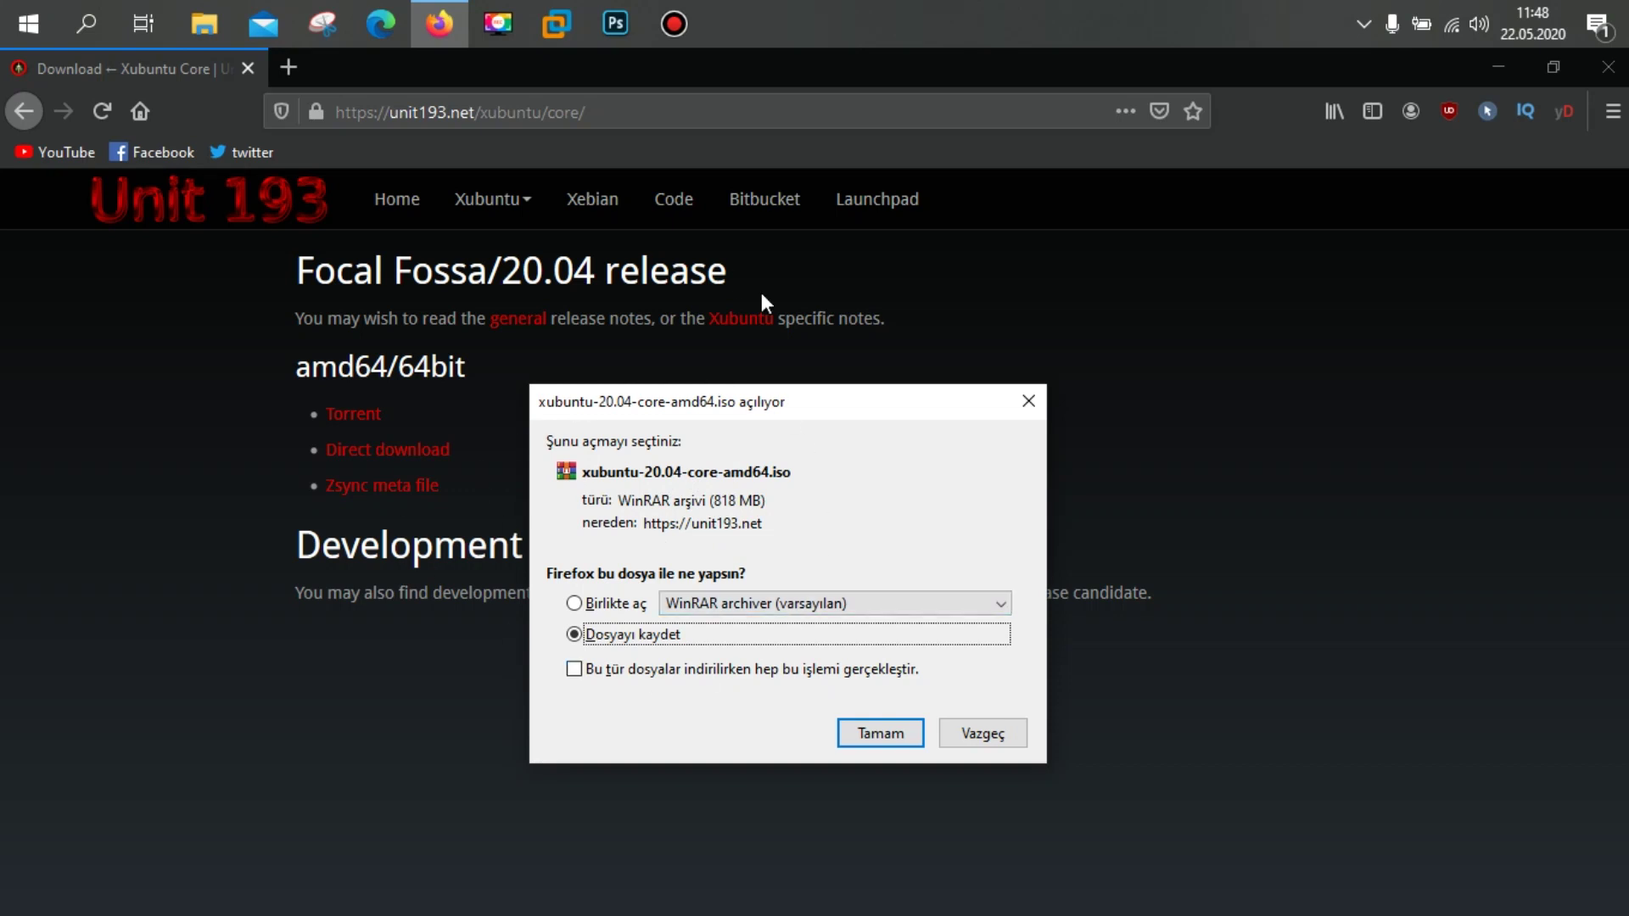
{"action": "left_click", "coordinate": [995, 731]}
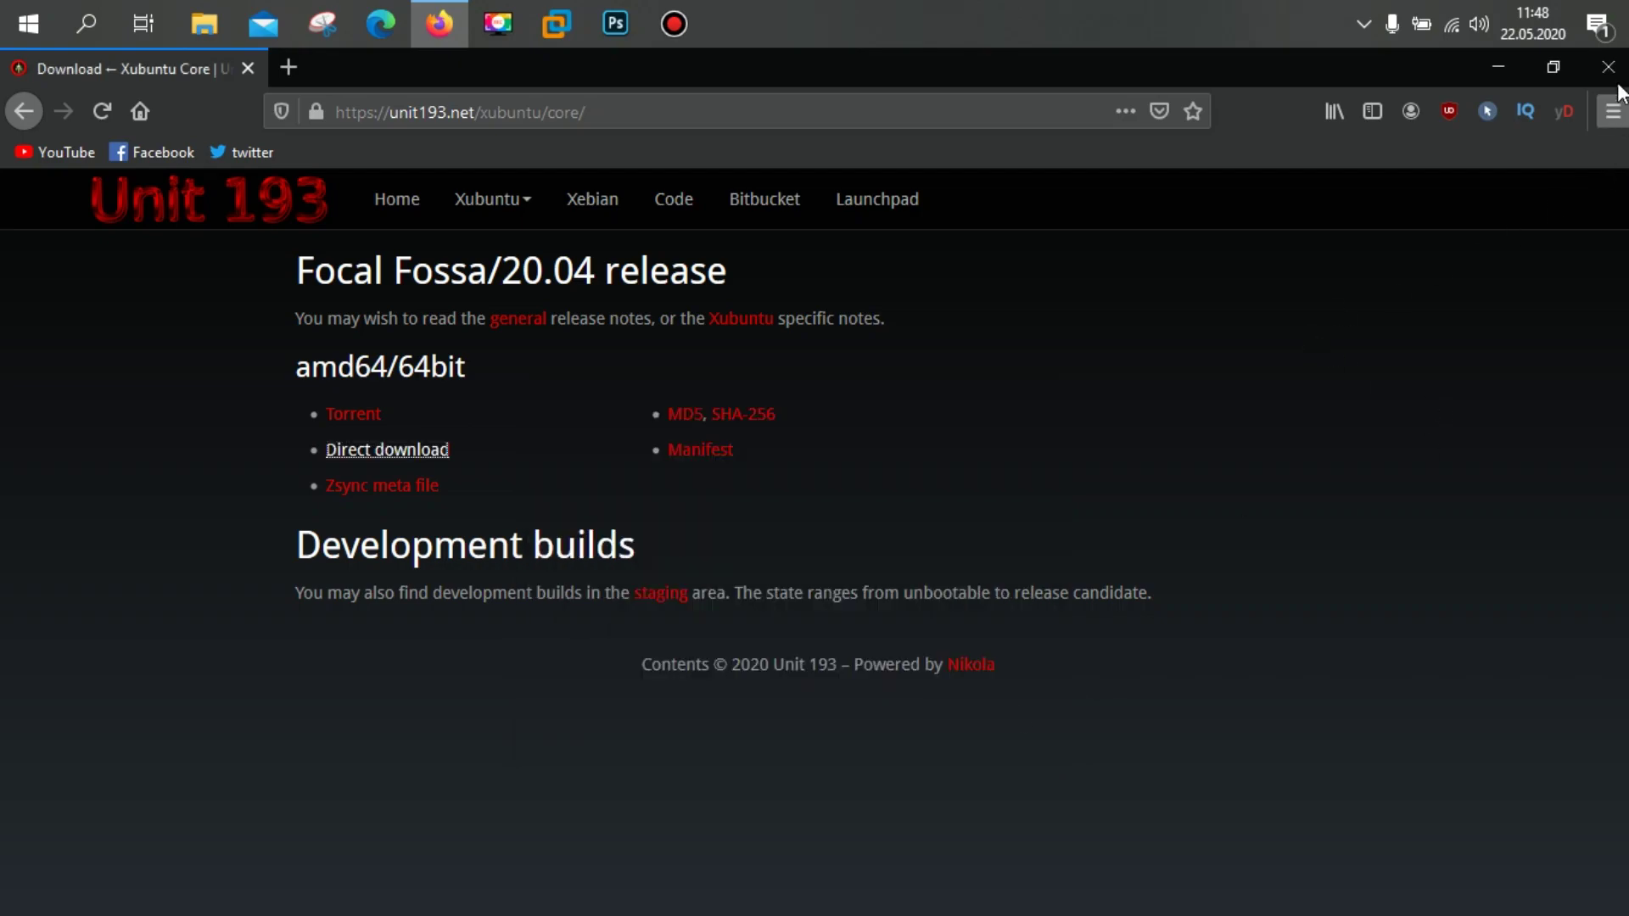
Step: Close Firefox and start a Typical new virtual machine, installing the OS later
{"action": "left_click", "coordinate": [1607, 67]}
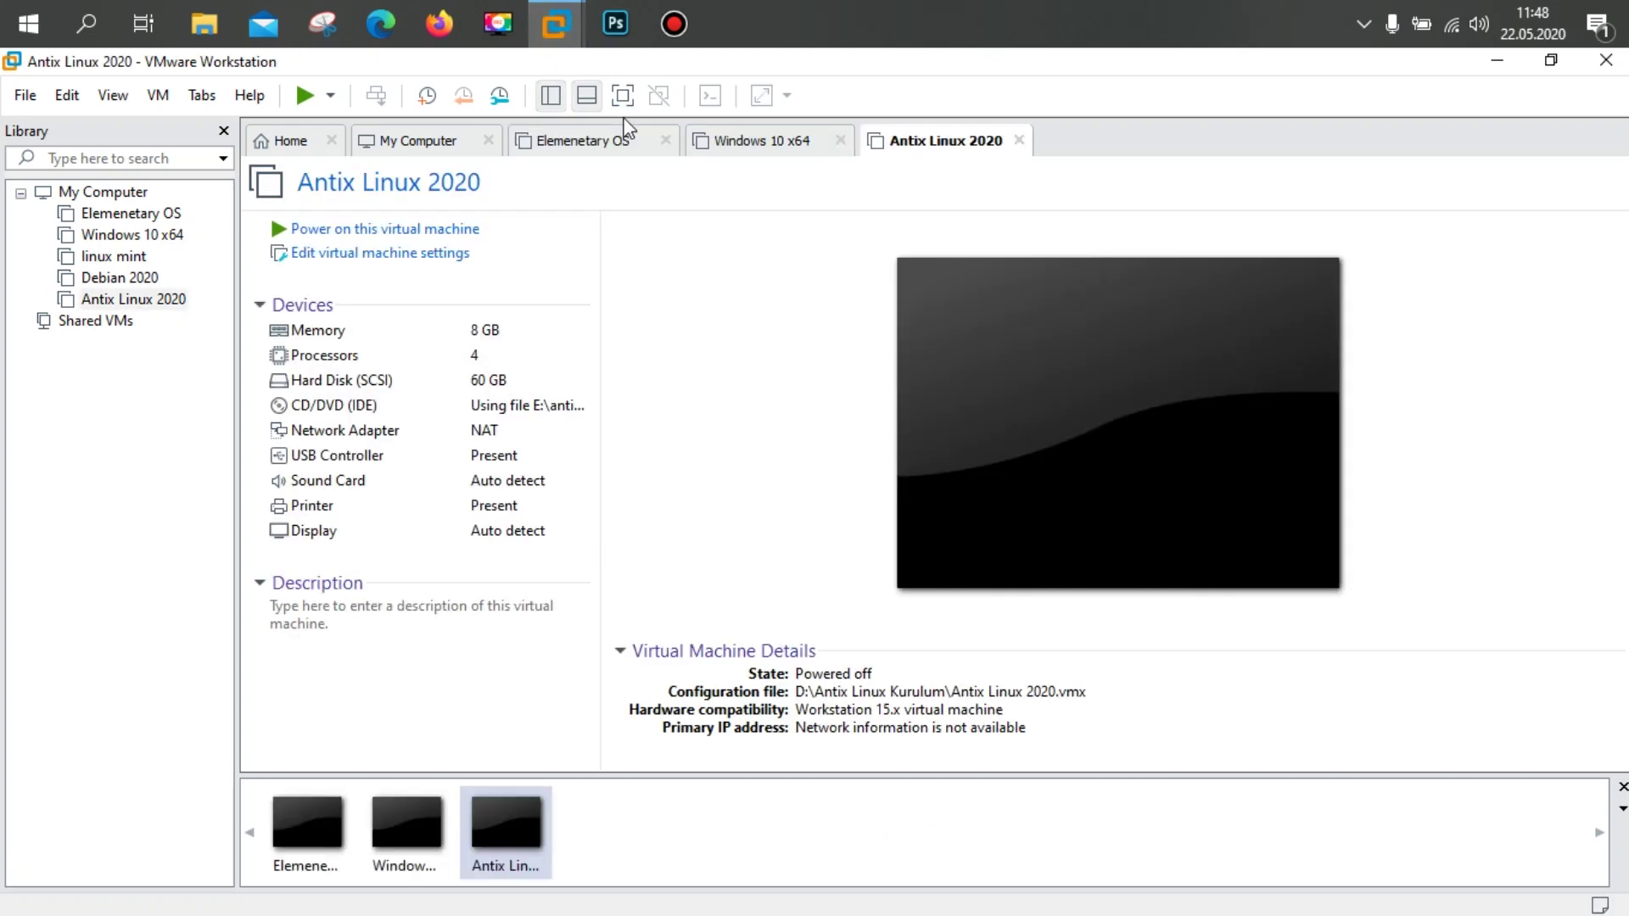
{"action": "left_click", "coordinate": [25, 103]}
{"action": "left_click", "coordinate": [58, 126]}
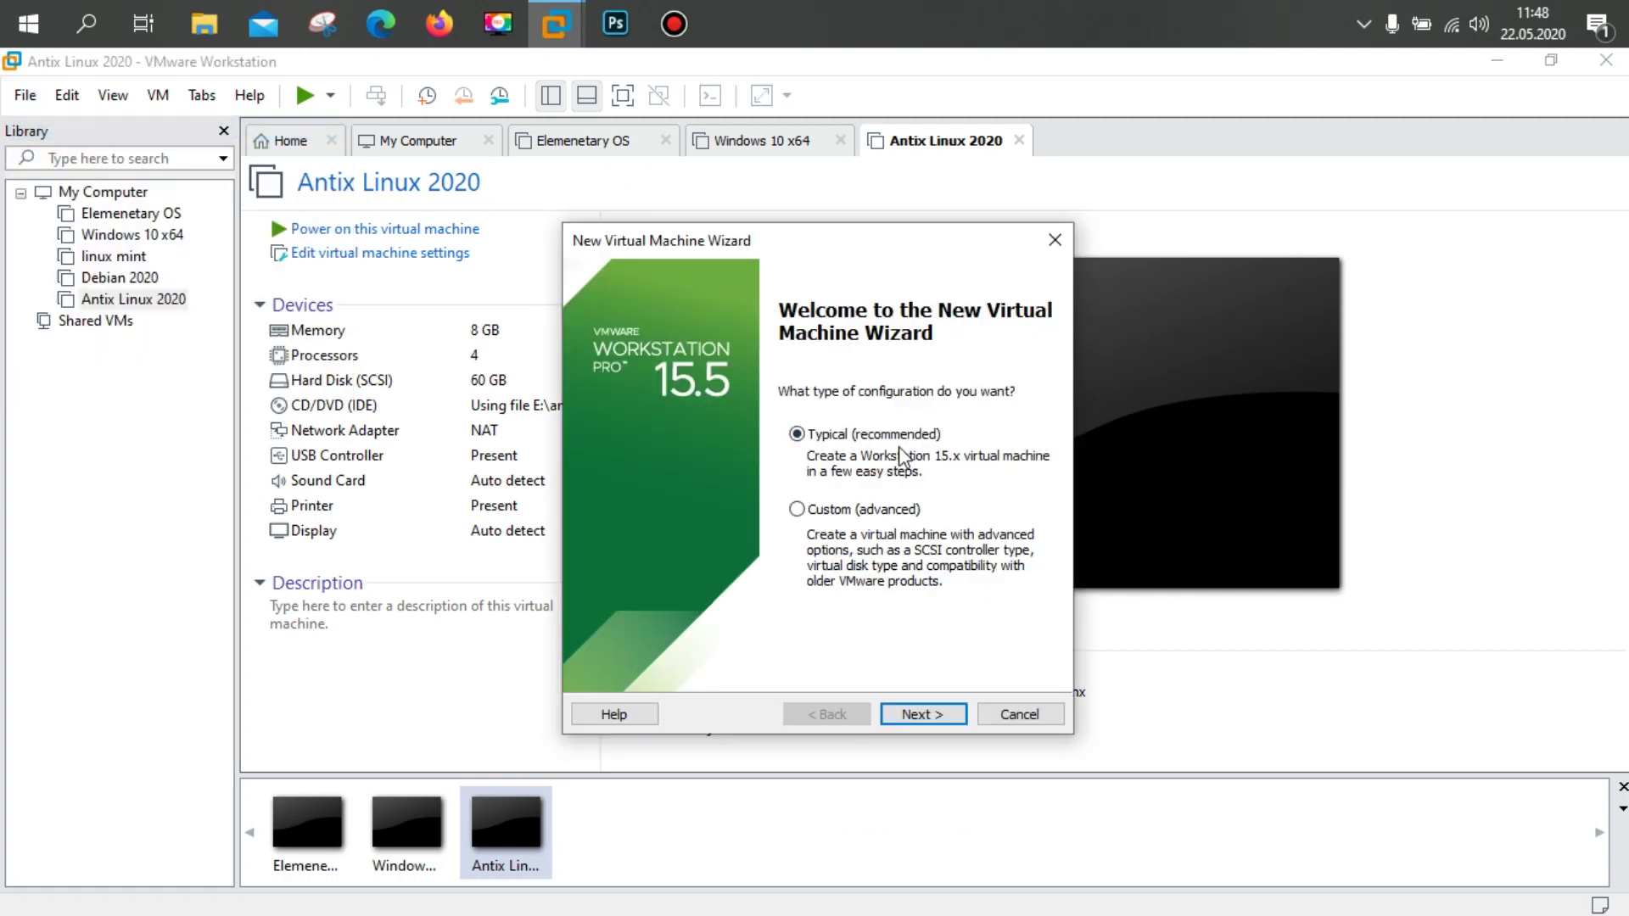
{"action": "left_click", "coordinate": [938, 716]}
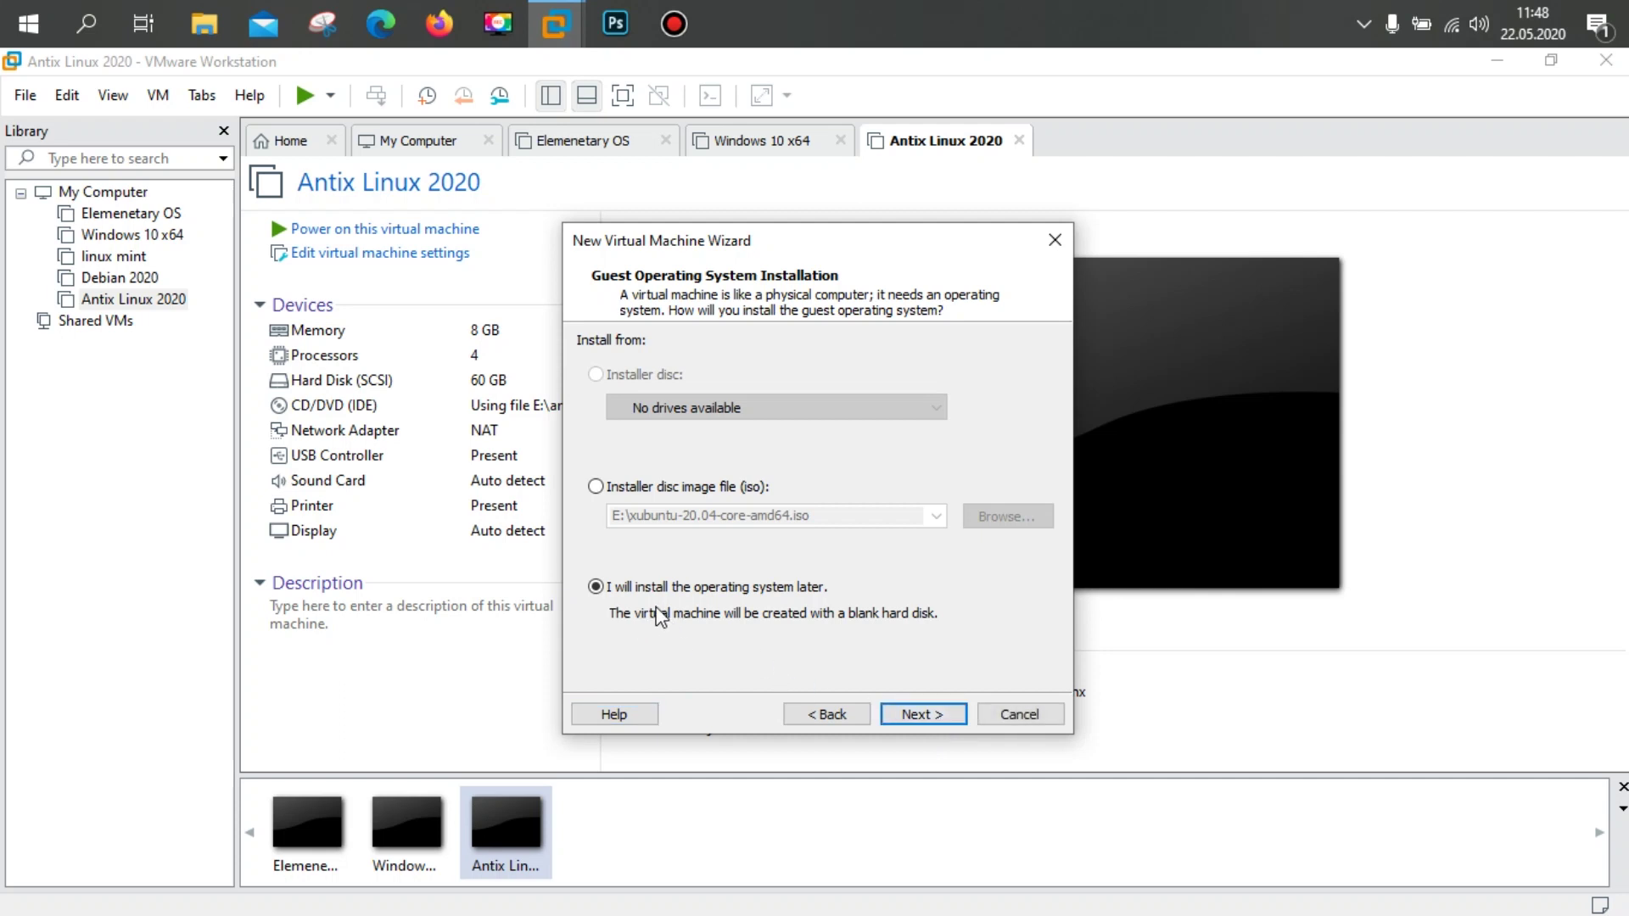
{"action": "left_click", "coordinate": [922, 715]}
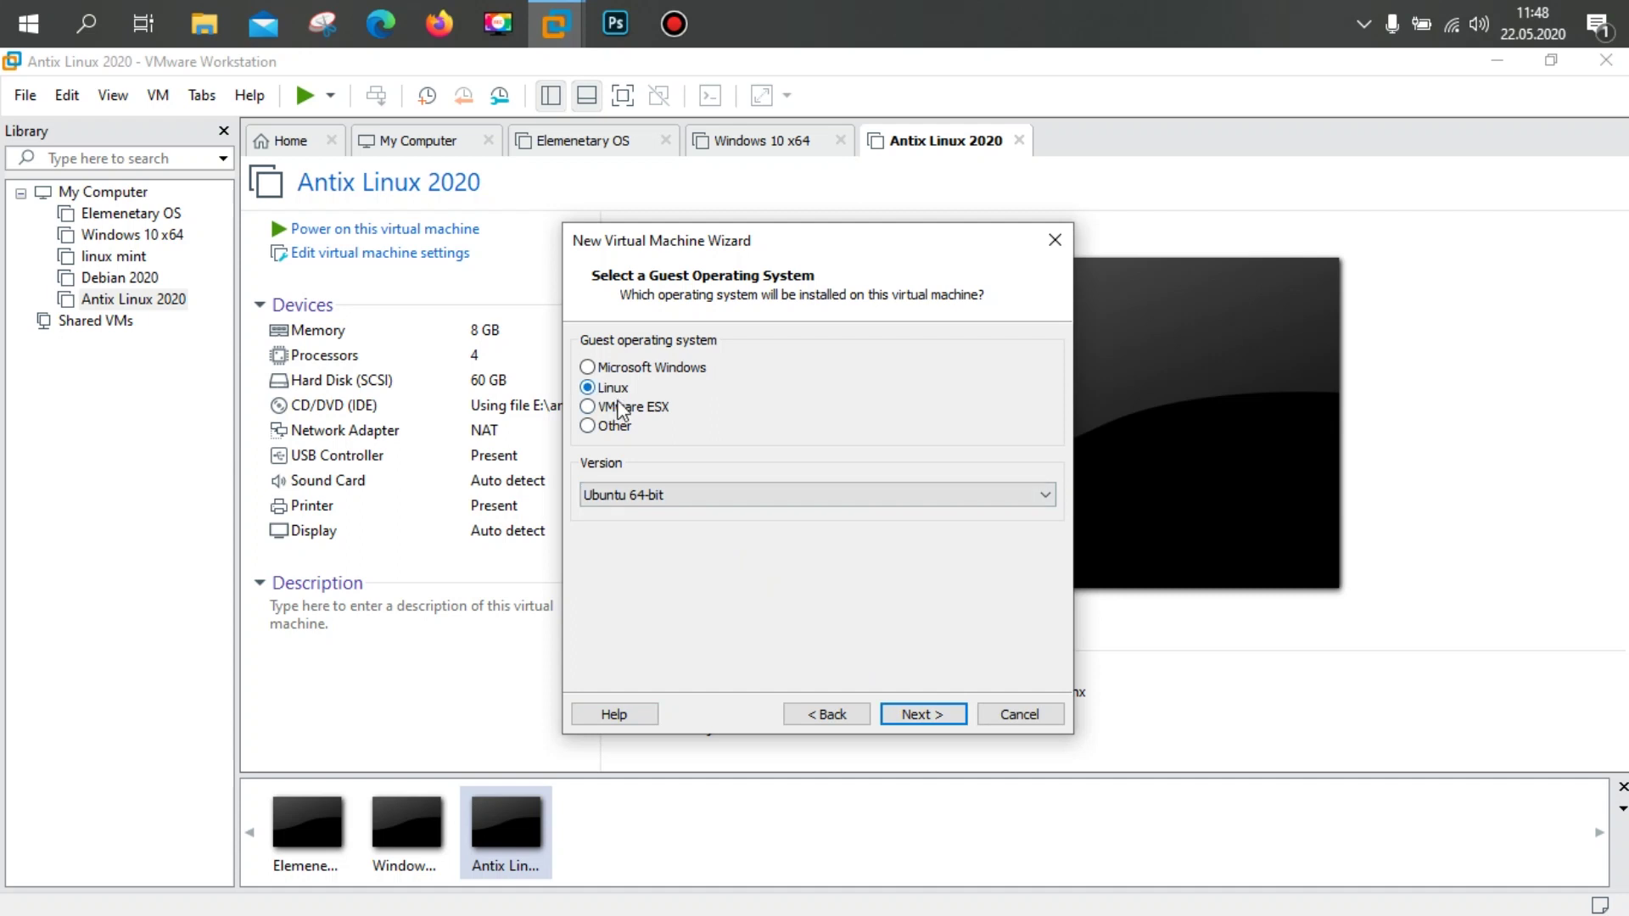
Step: Set the guest operating system to Linux, Ubuntu 64-bit
{"action": "left_click", "coordinate": [662, 497]}
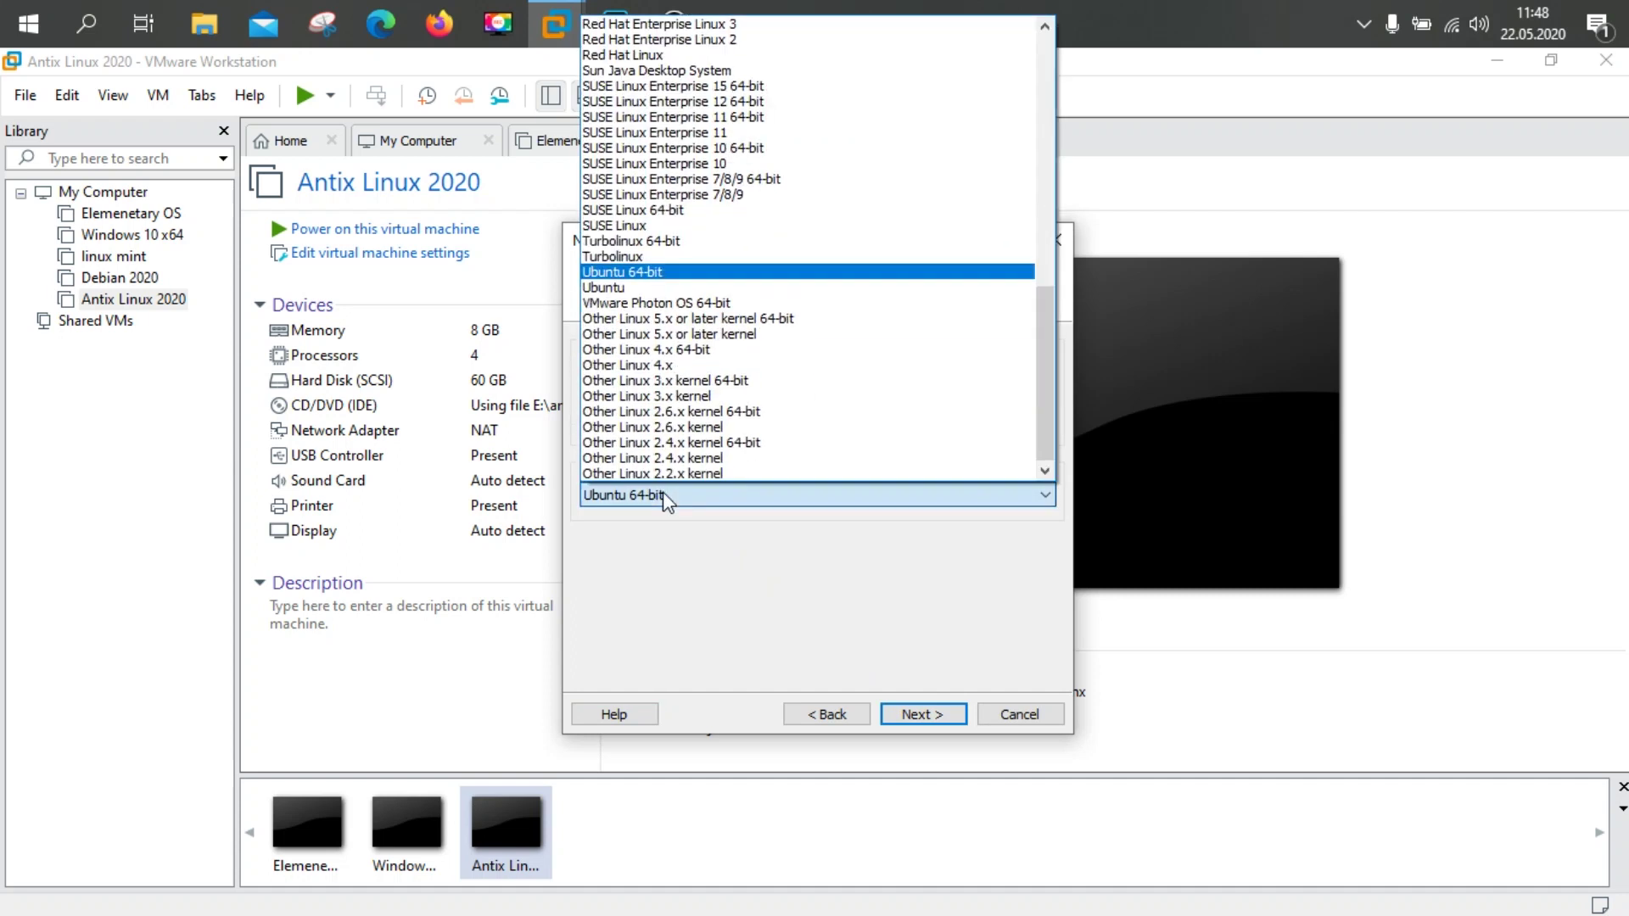
{"action": "left_click", "coordinate": [679, 273]}
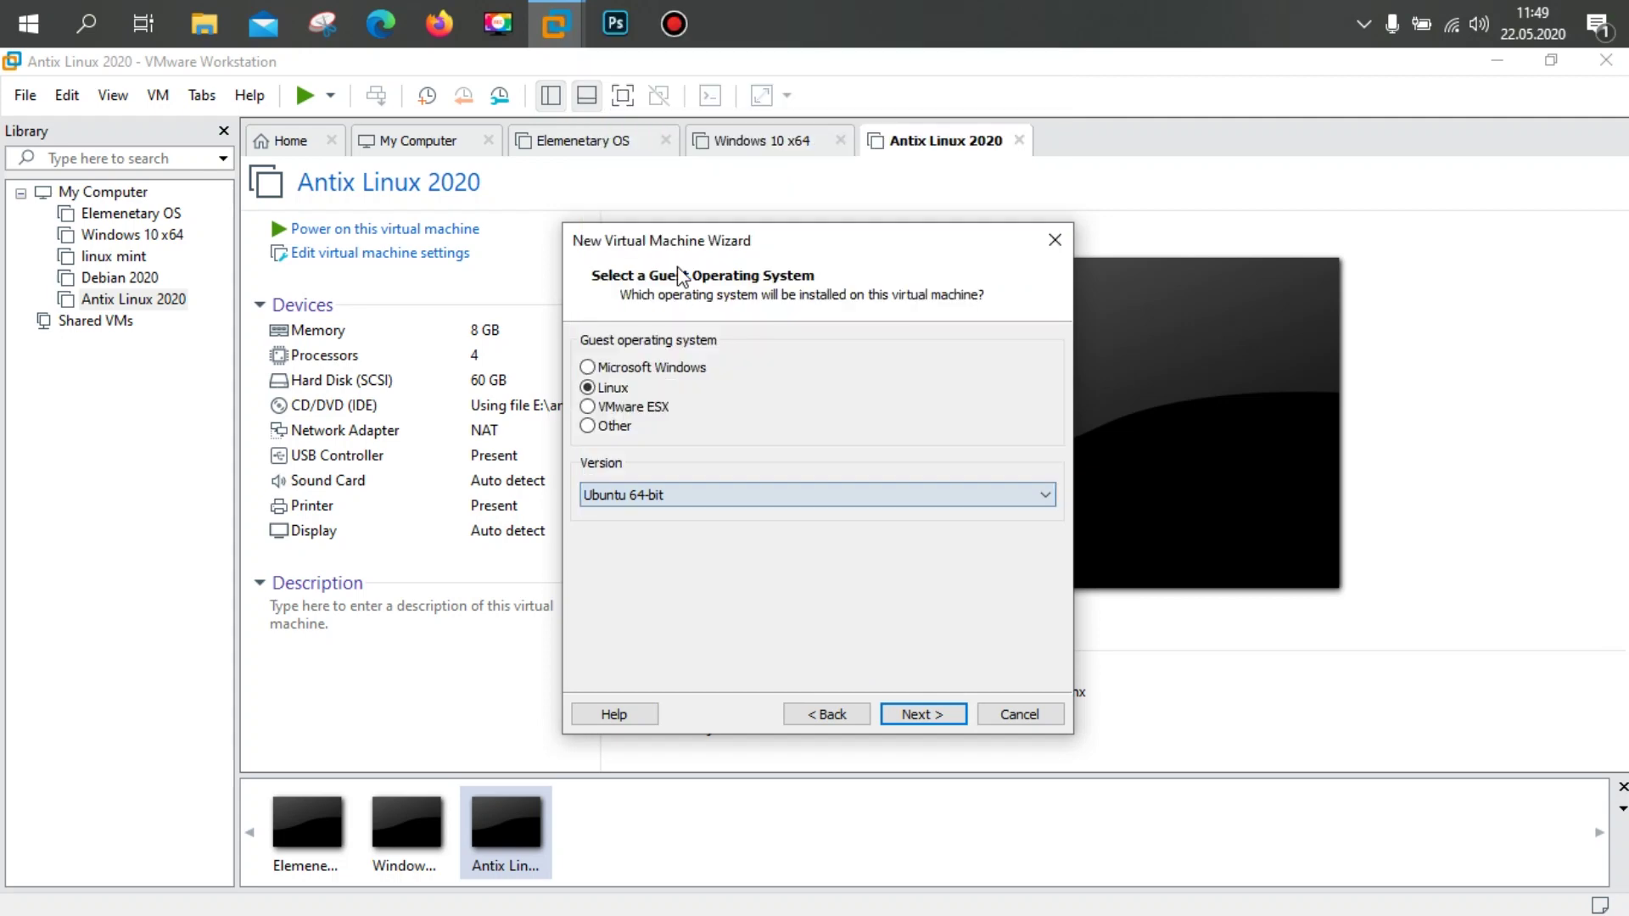
{"action": "left_click", "coordinate": [936, 717]}
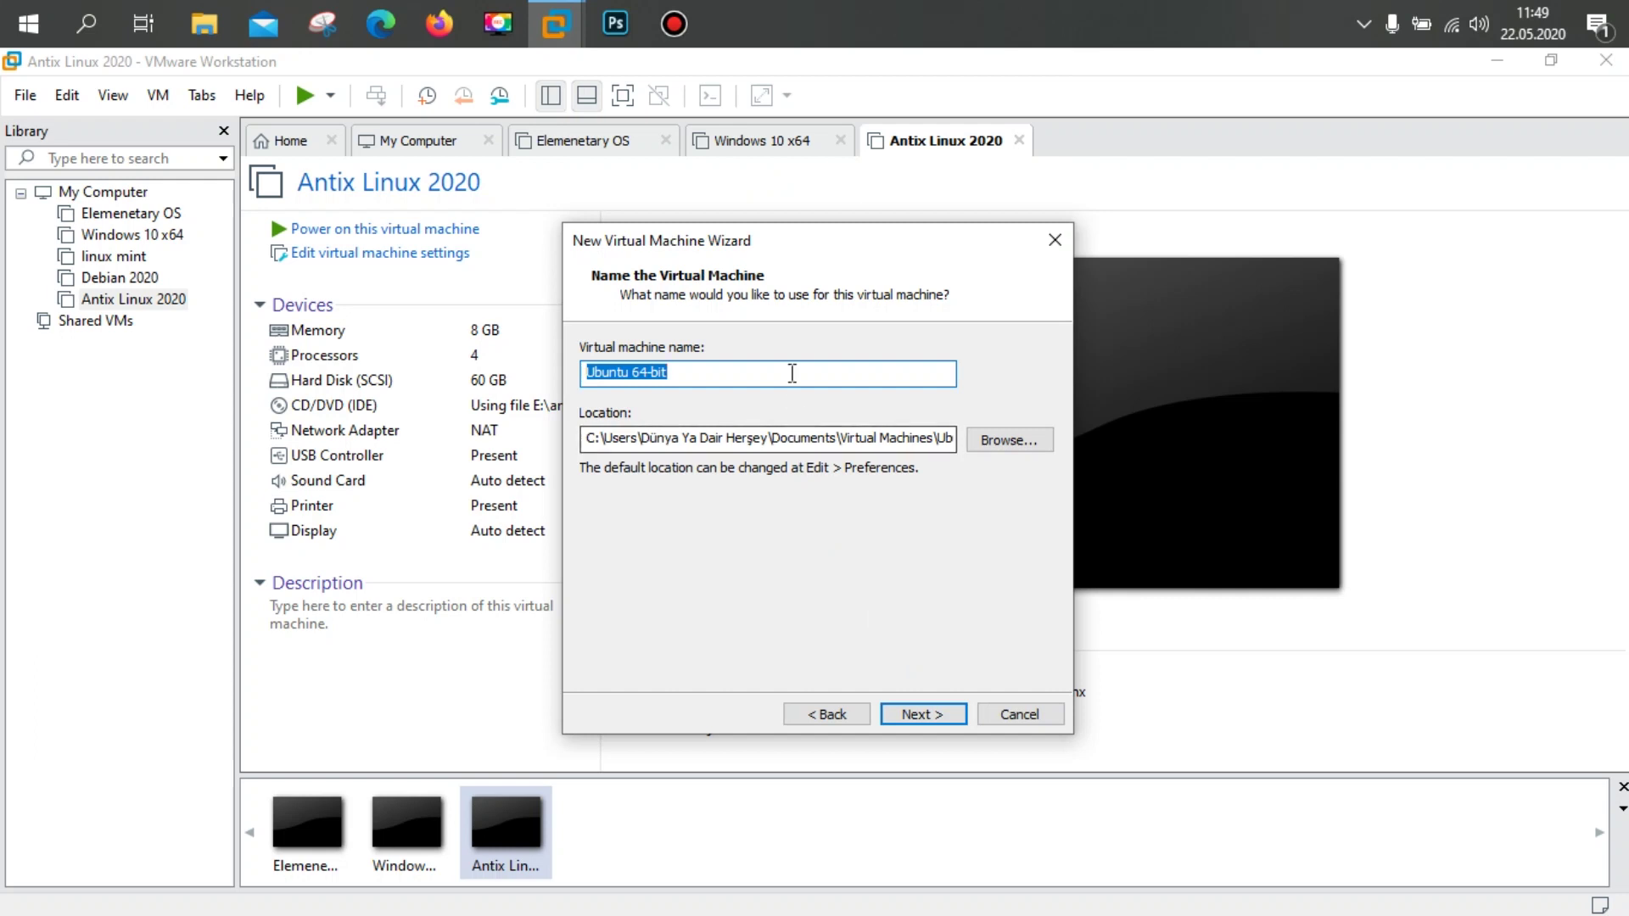
Step: Name the virtual machine 'Xubuntu core 2020'
{"action": "left_click", "coordinate": [793, 373]}
{"action": "double_click", "coordinate": [793, 374]}
{"action": "left_click", "coordinate": [792, 374]}
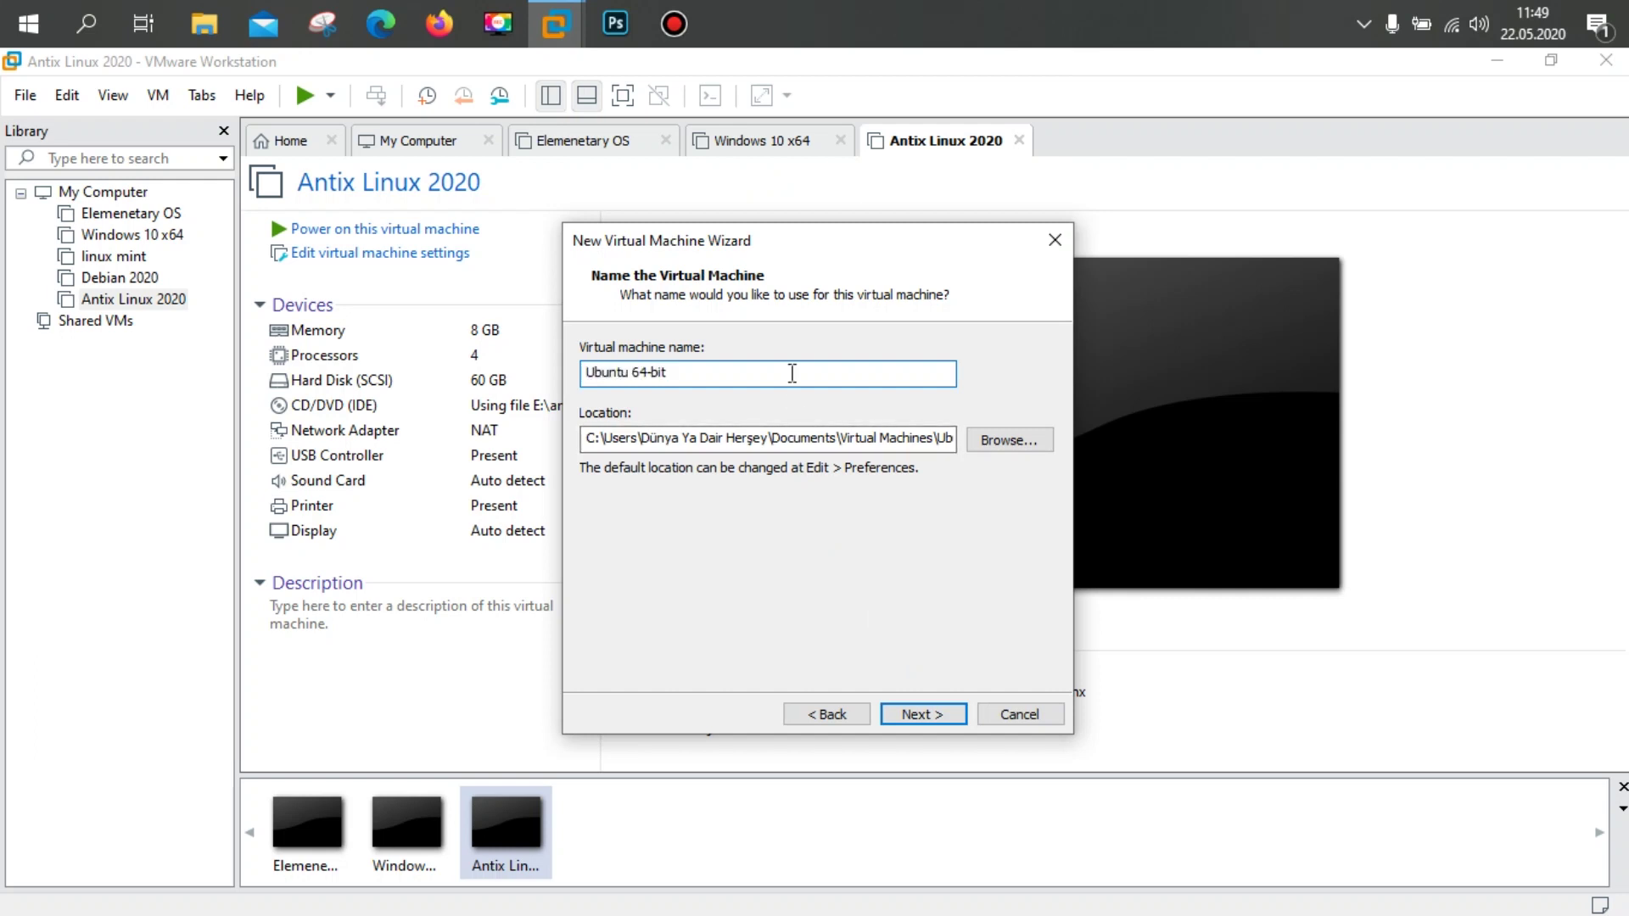
{"action": "key", "text": "ctrl+a"}
{"action": "key", "text": "BackSpace"}
{"action": "key", "text": "ctrl+z"}
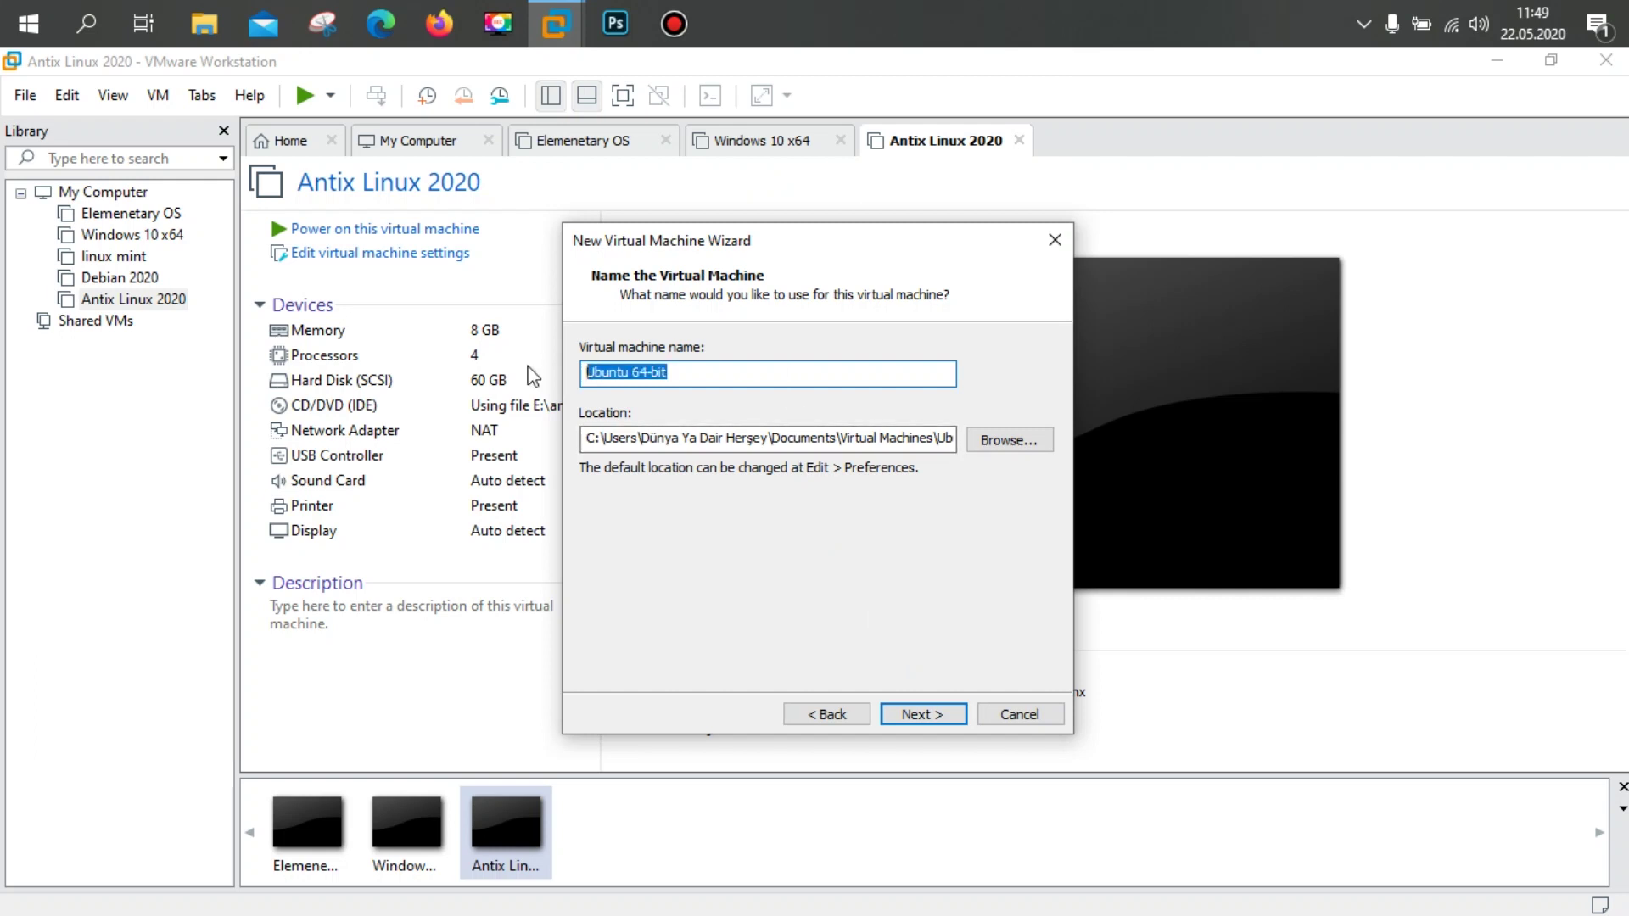
{"action": "type", "text": "X"}
{"action": "type", "text": "ubun"}
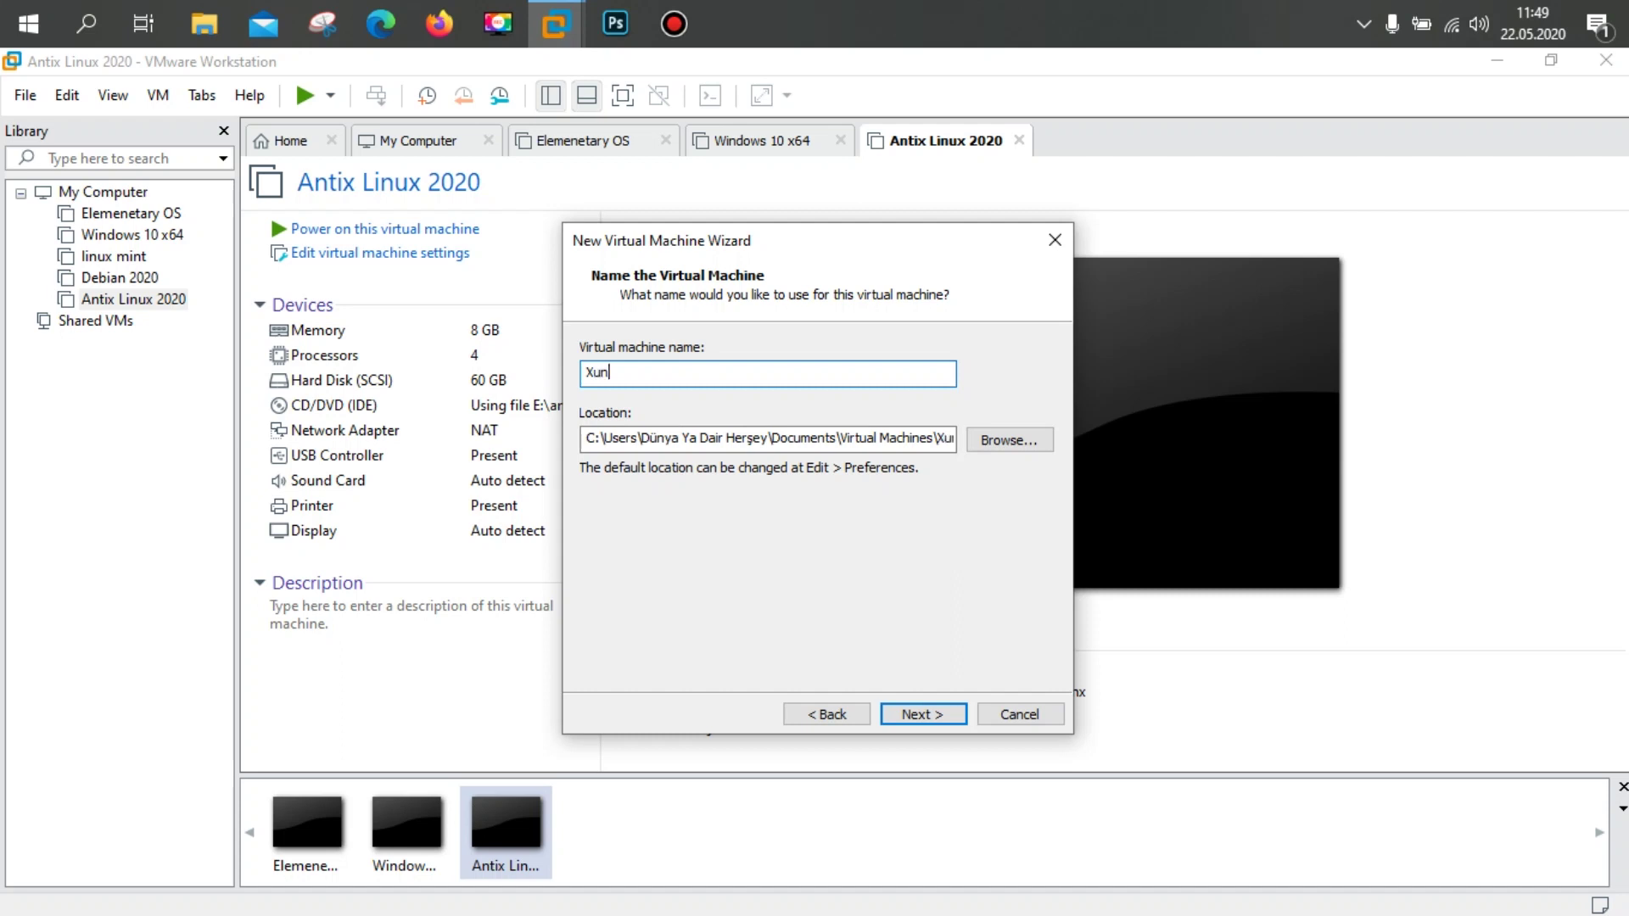
{"action": "type", "text": "tu core 2020"}
Step: Create folder 'Xubuntu 2020 Kurulum' on drive D: and use it as the VM location
{"action": "left_click", "coordinate": [1008, 445]}
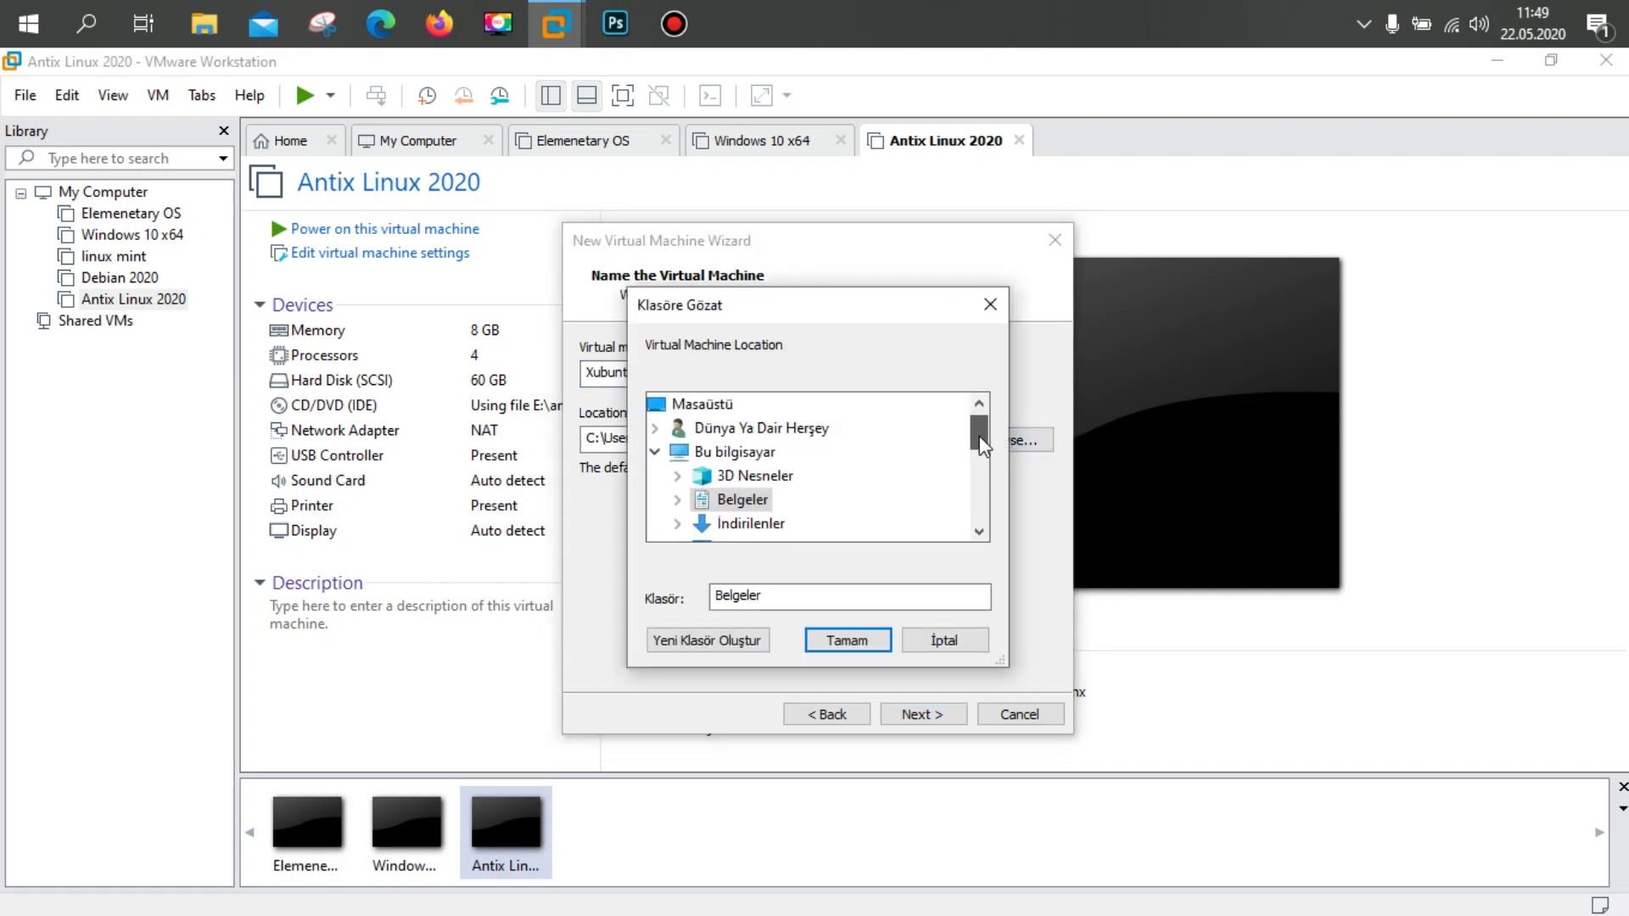
{"action": "left_click_drag", "start_coordinate": [980, 439], "coordinate": [974, 467]}
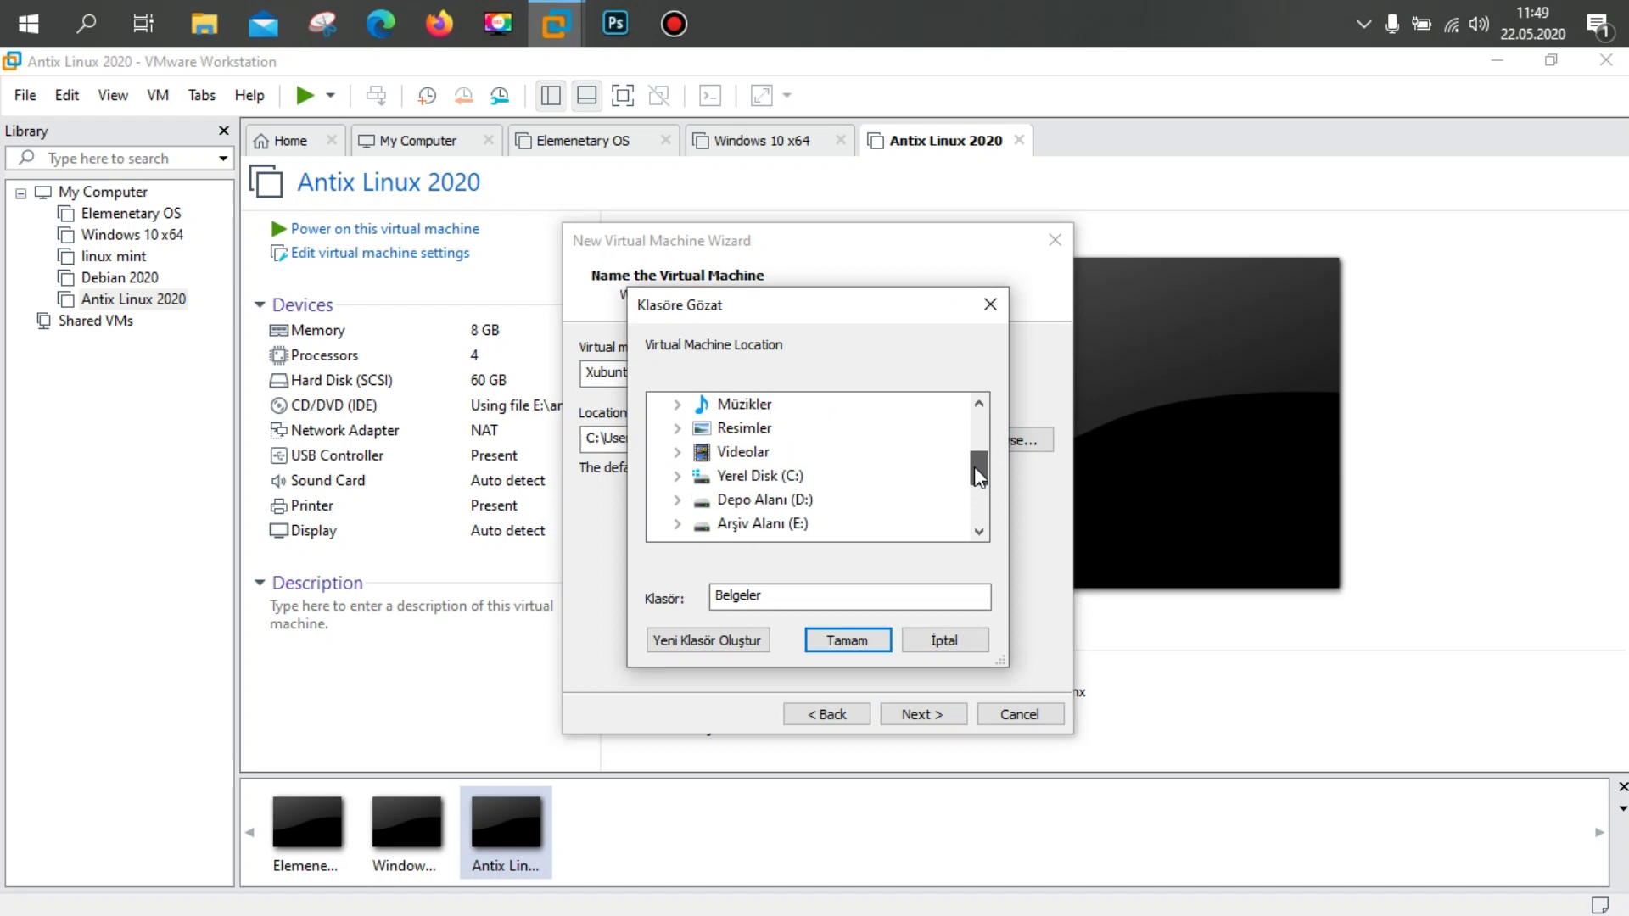
{"action": "double_click", "coordinate": [760, 501]}
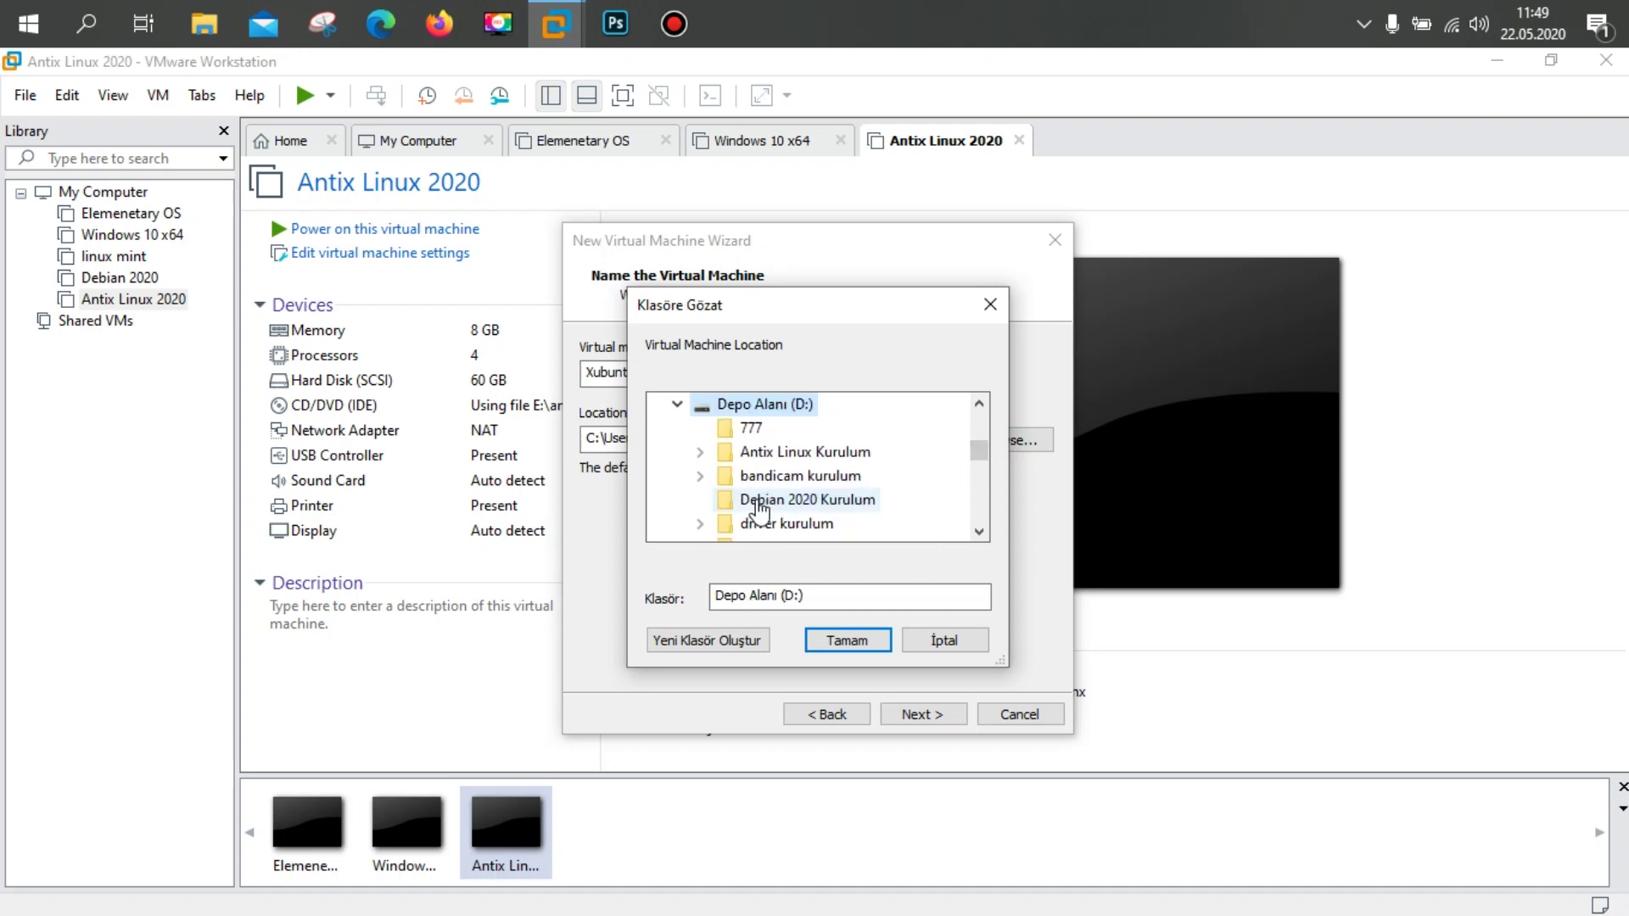
{"action": "left_click", "coordinate": [694, 642]}
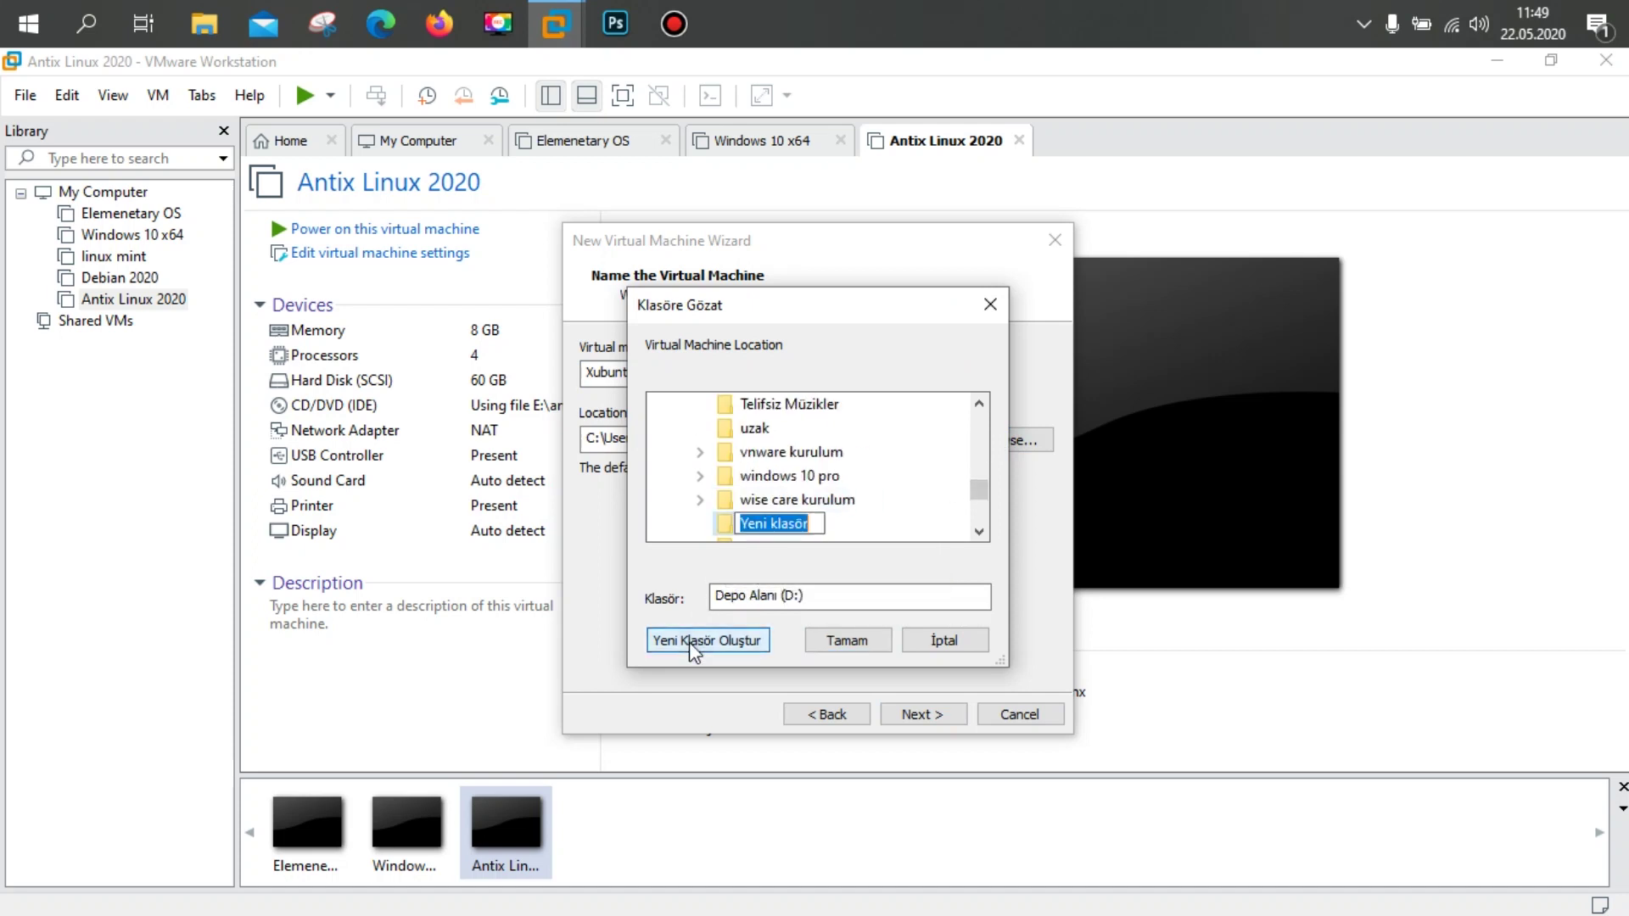
{"action": "type", "text": "Xubunr"}
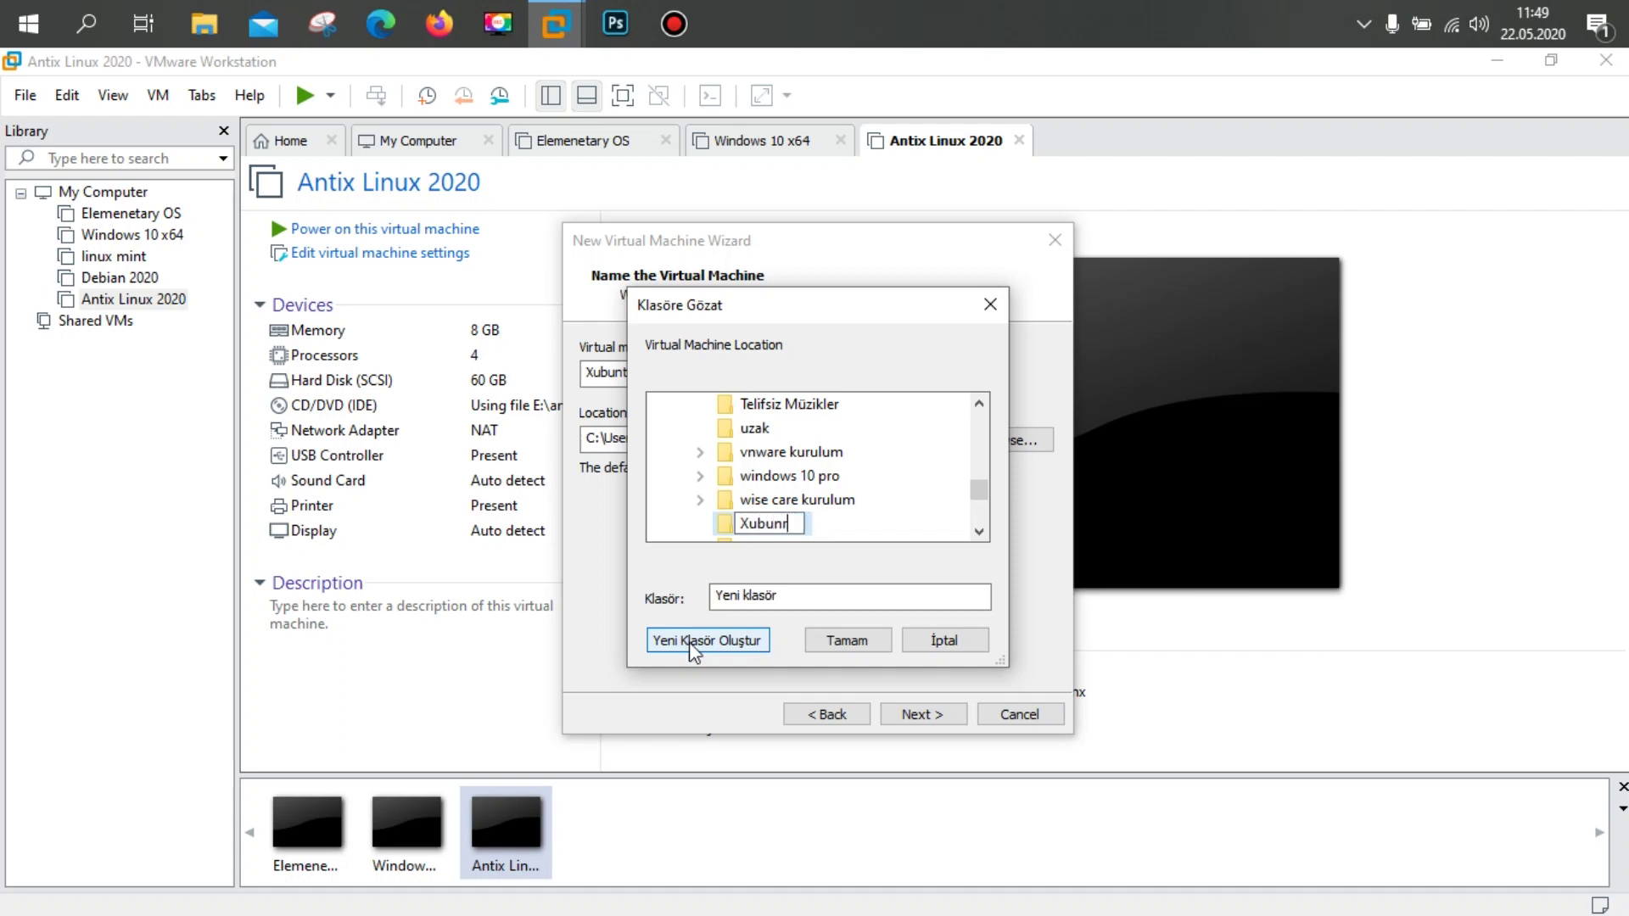
{"action": "key", "text": "BackSpace"}
{"action": "type", "text": "tu 2020 Kurulum"}
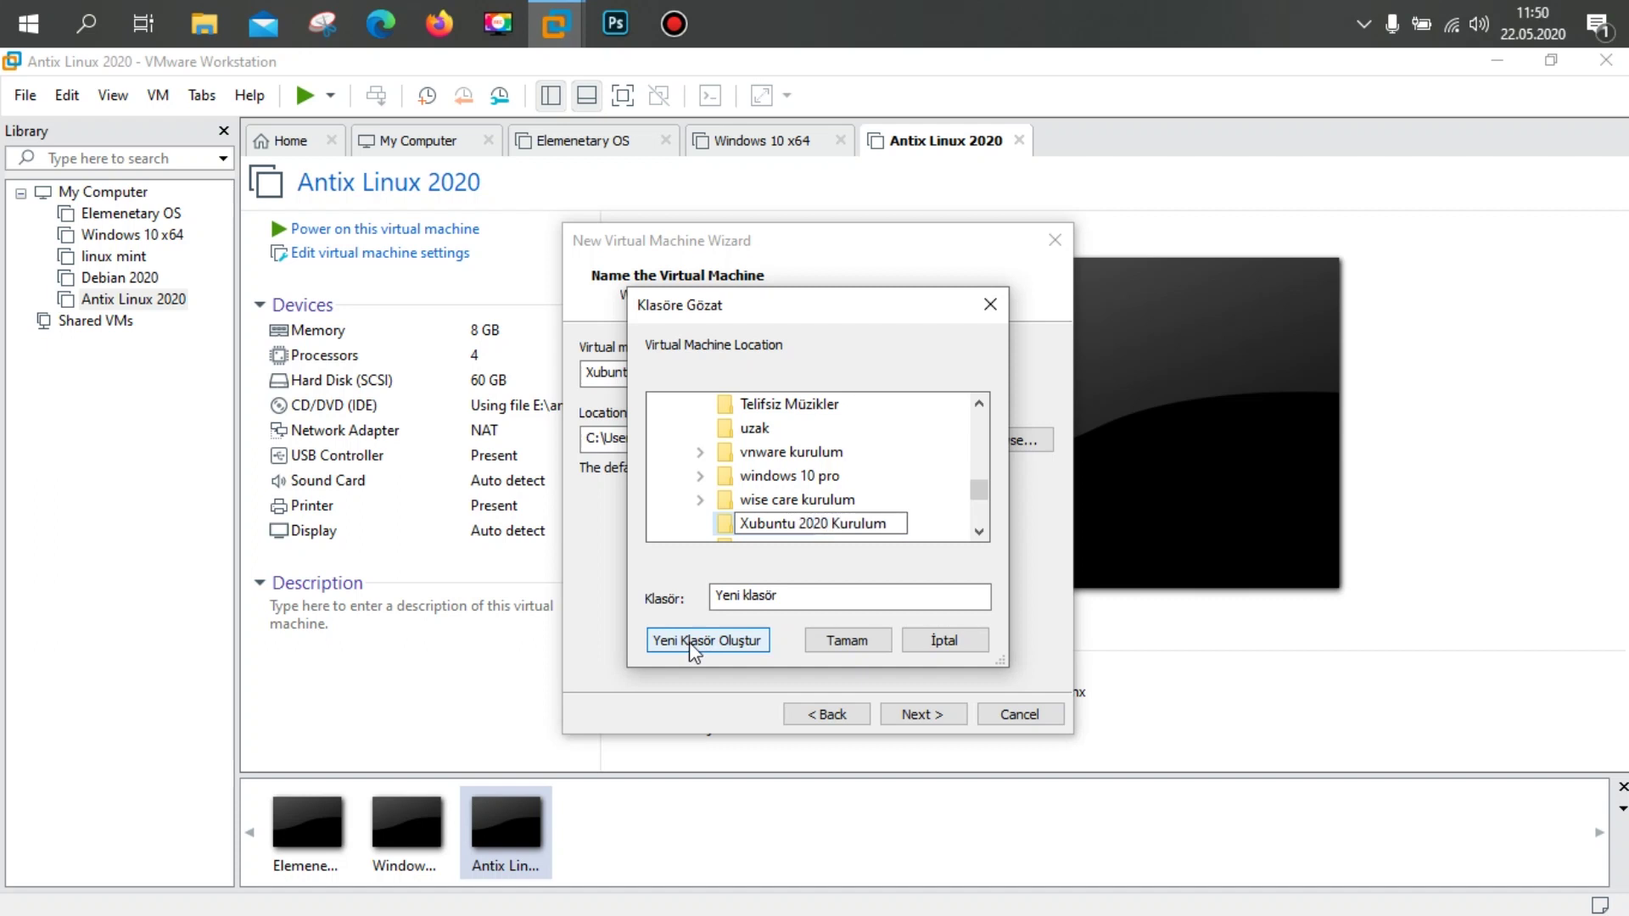
{"action": "left_click", "coordinate": [826, 640]}
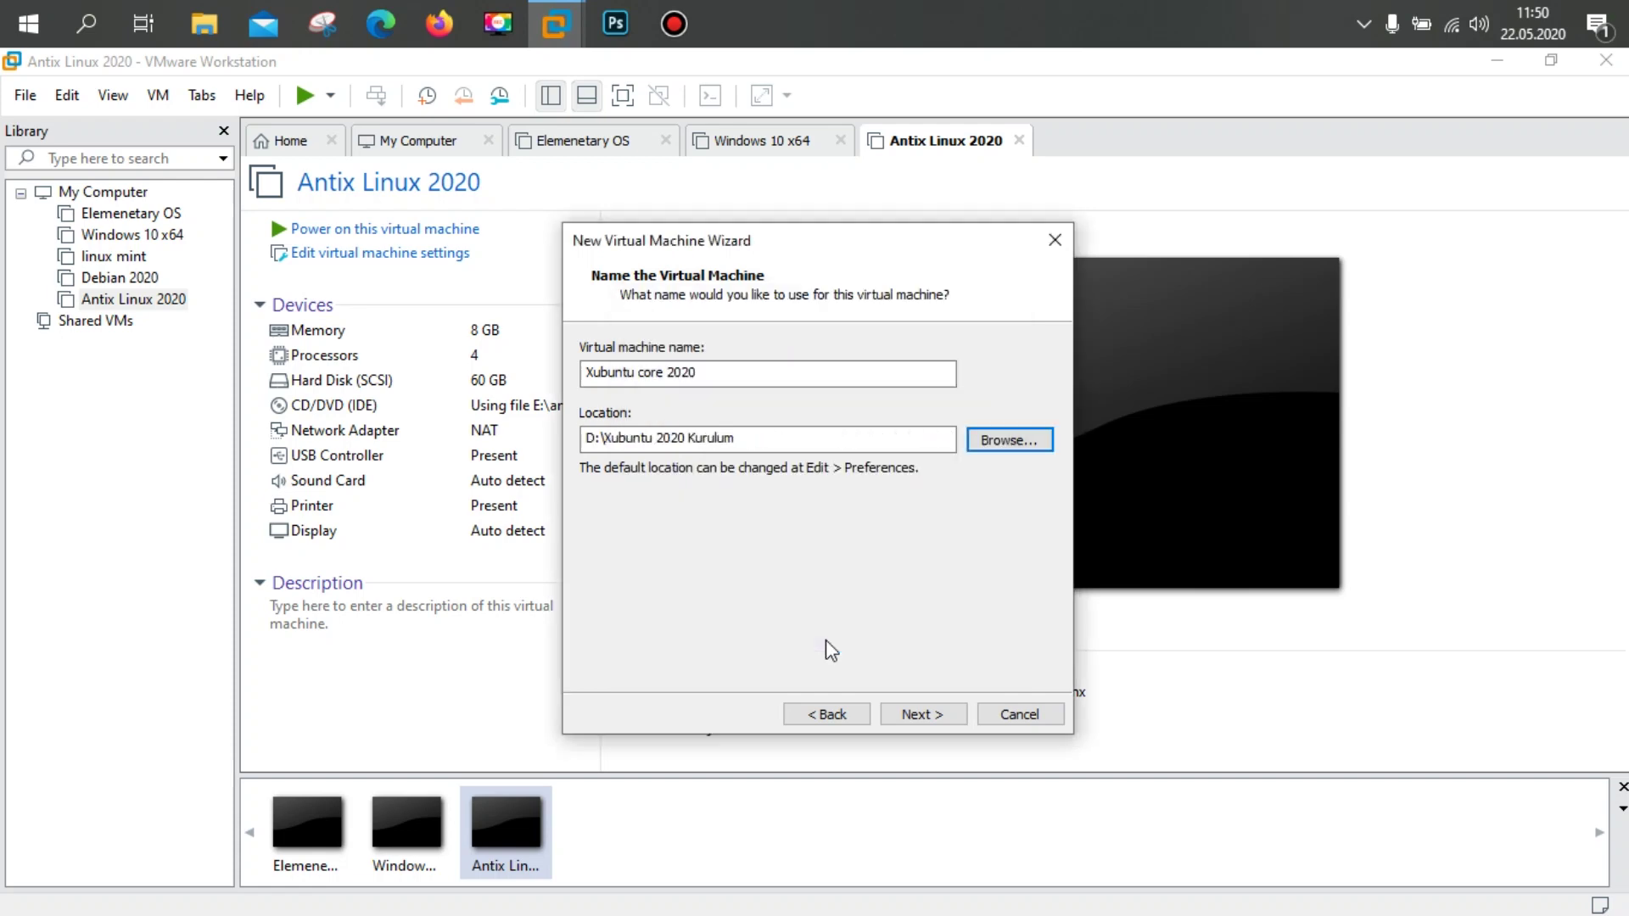
{"action": "left_click", "coordinate": [921, 714]}
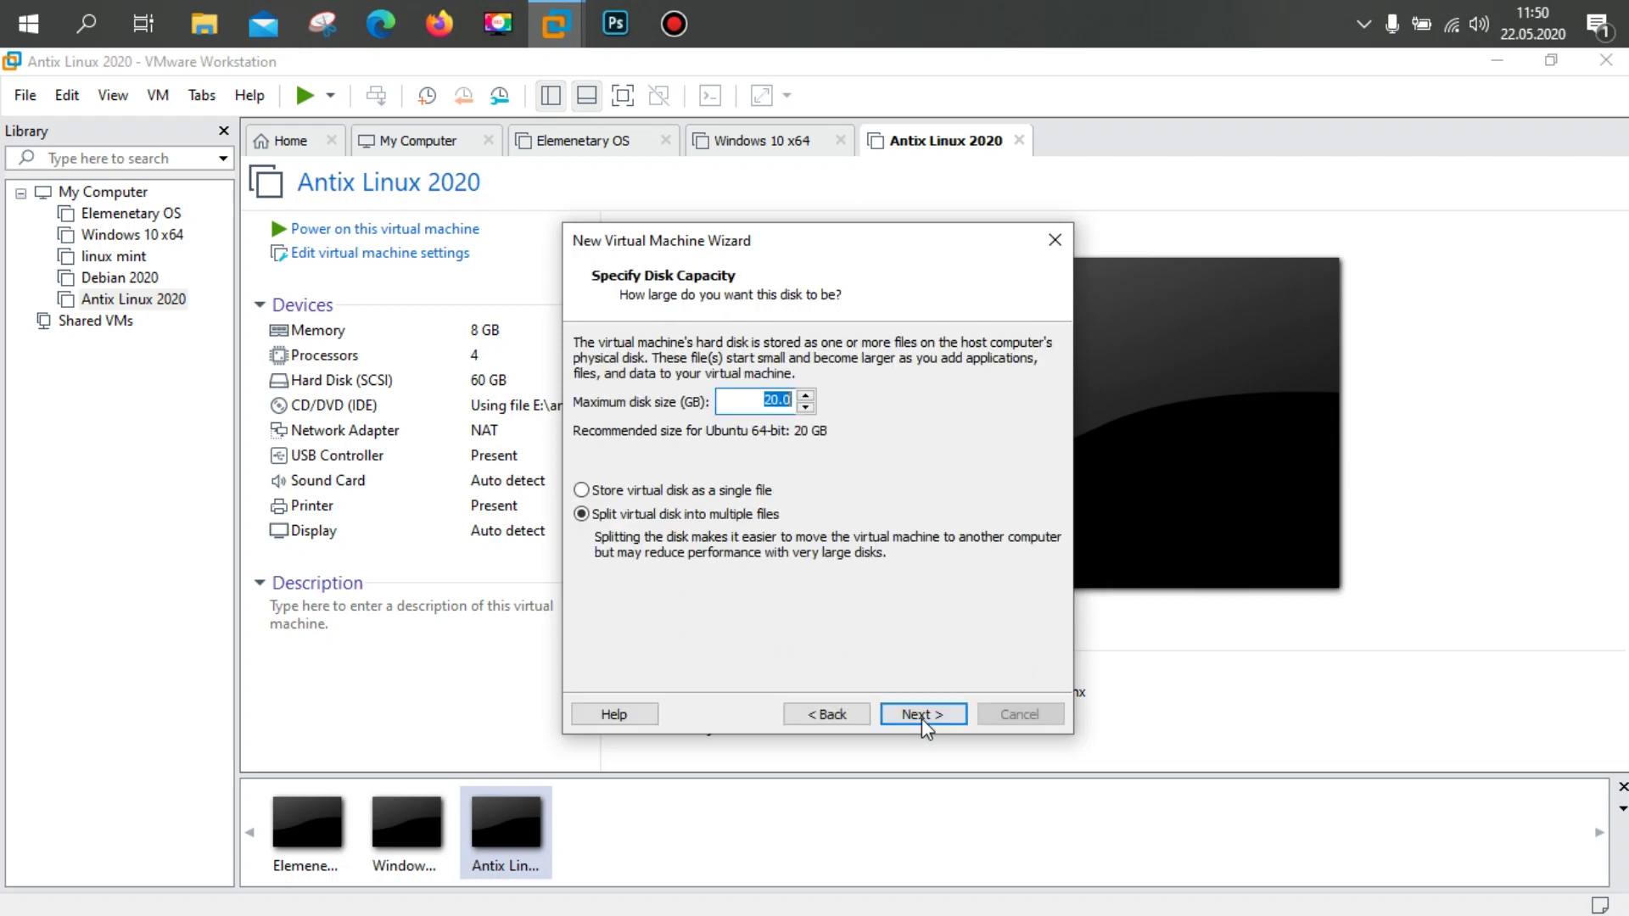
Step: Give the VM a 60 GB disk stored as a single file and finish the wizard
{"action": "left_click", "coordinate": [601, 490]}
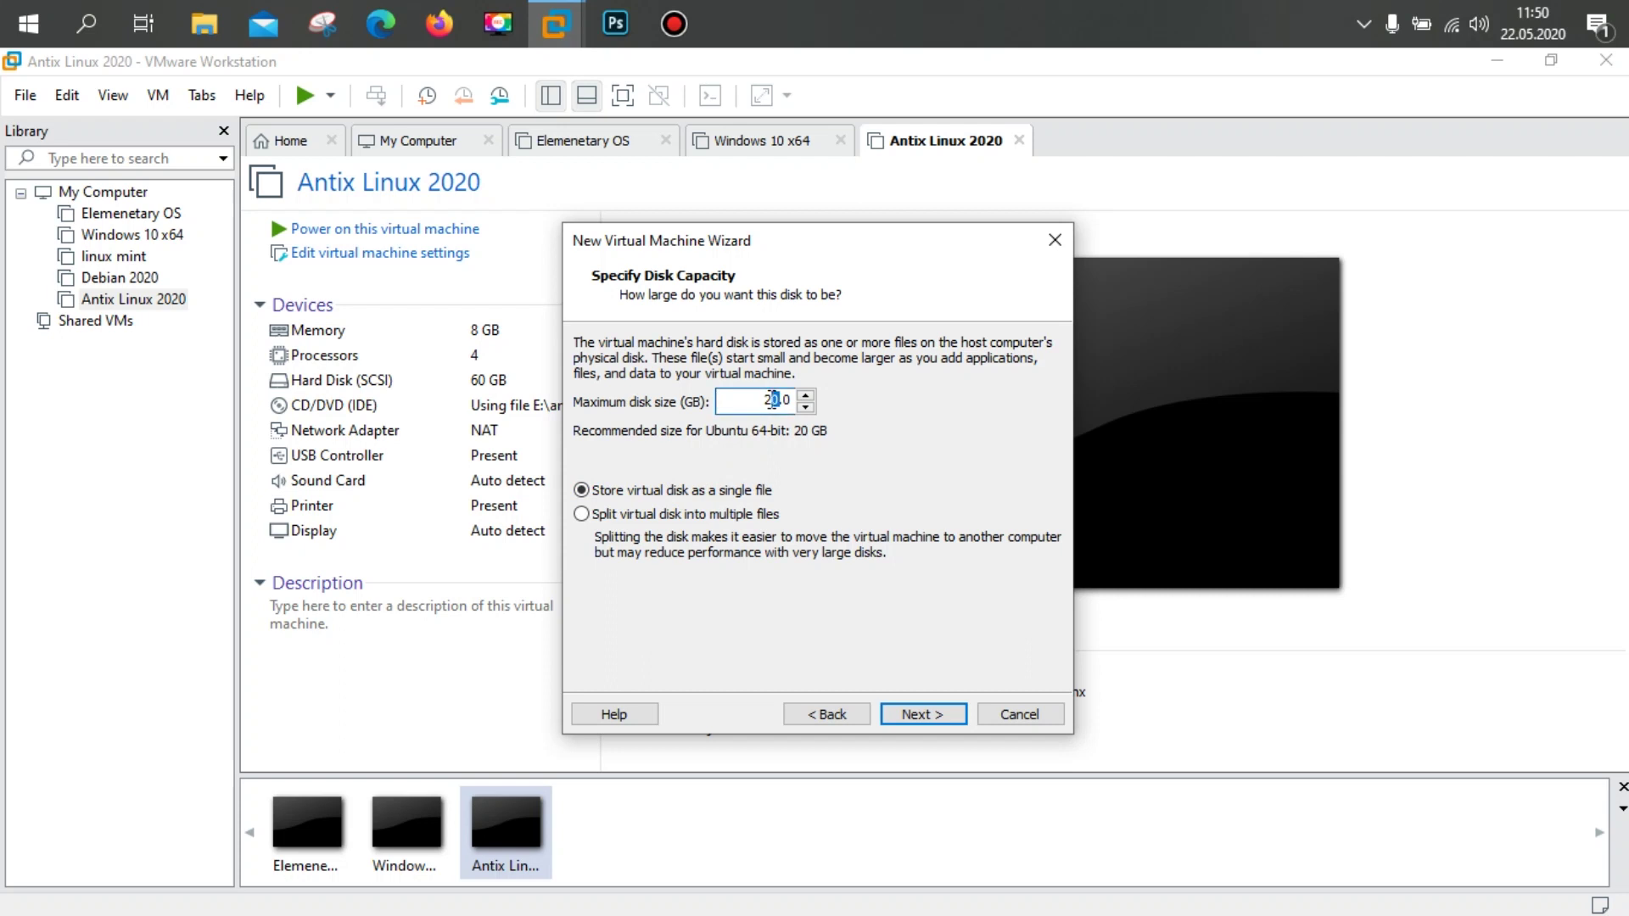
{"action": "left_click_drag", "start_coordinate": [777, 402], "coordinate": [767, 399]}
{"action": "type", "text": "60"}
{"action": "left_click", "coordinate": [922, 715]}
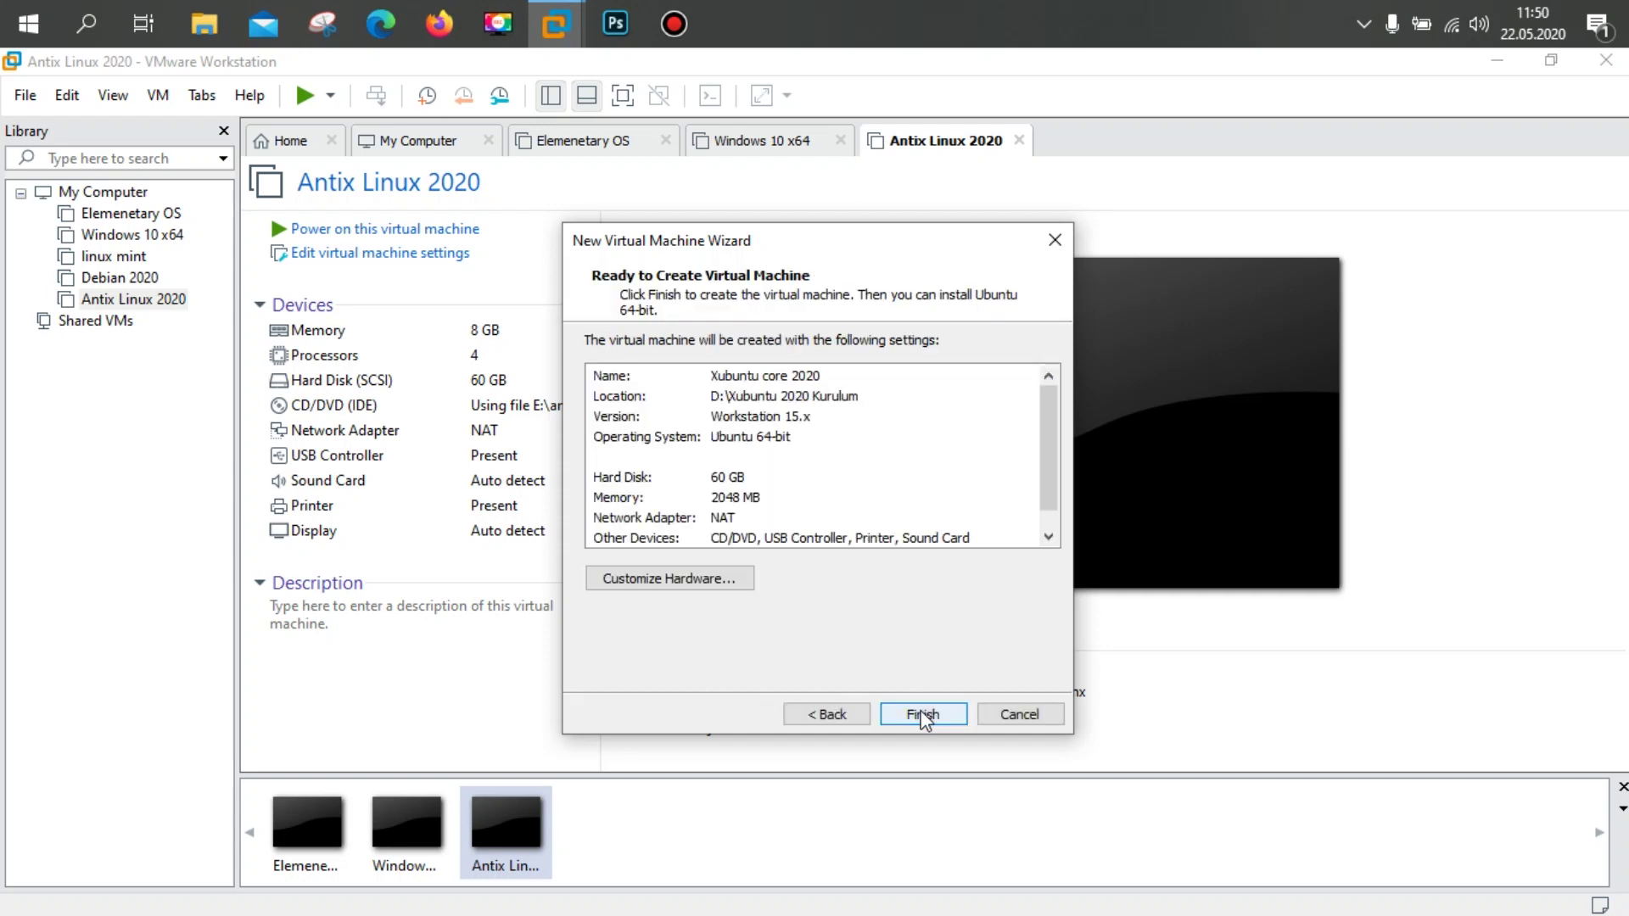
{"action": "left_click", "coordinate": [922, 716]}
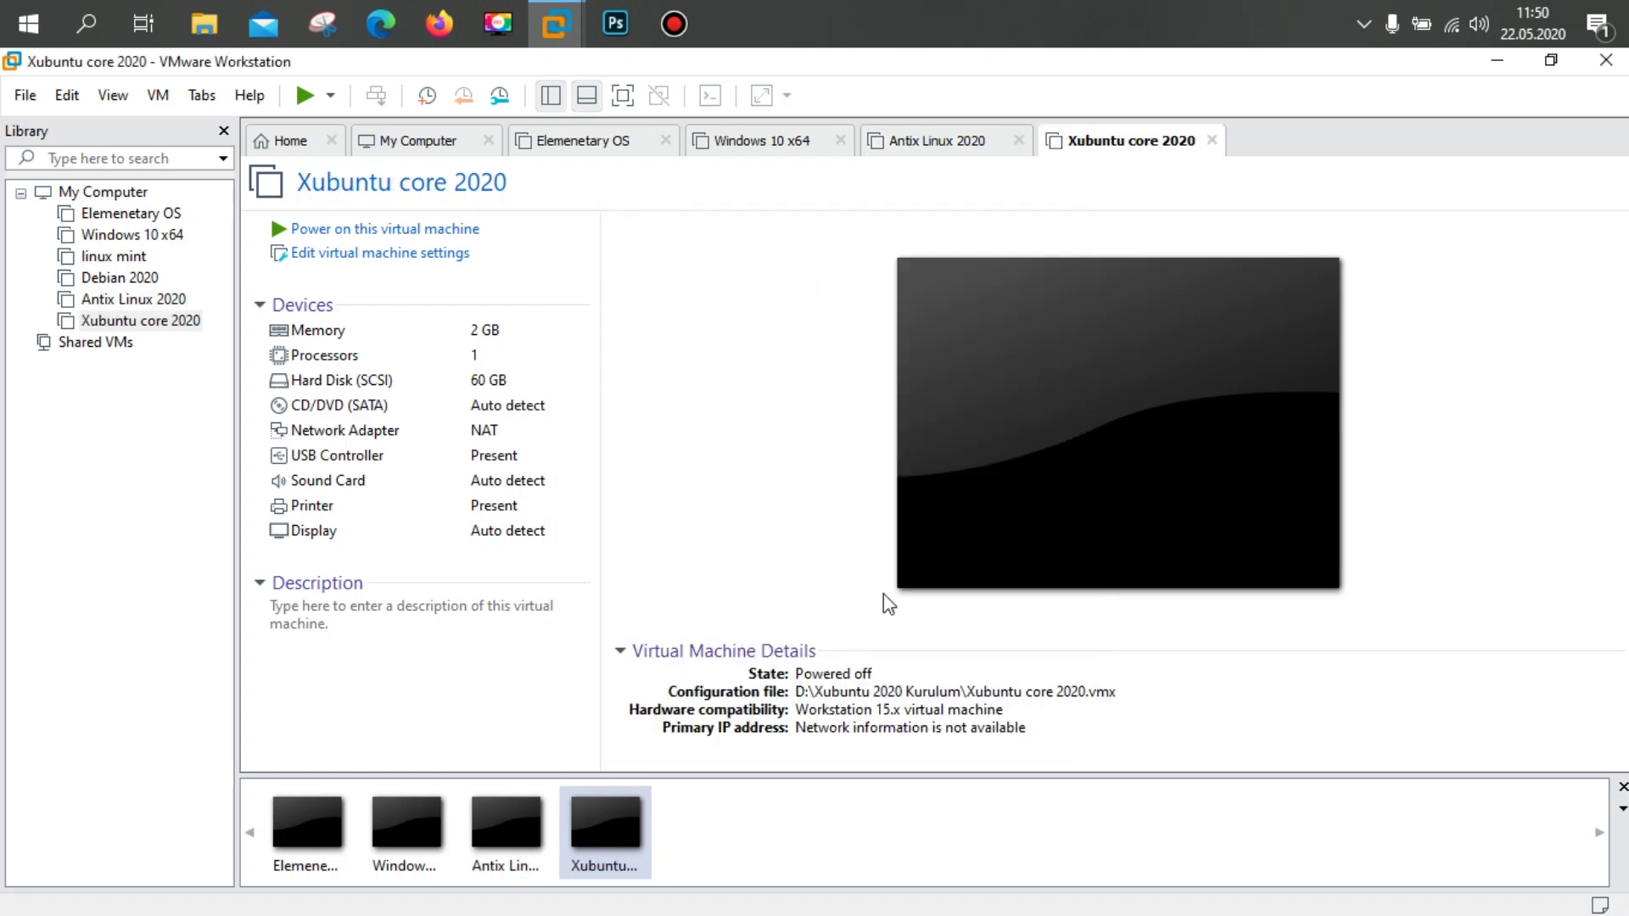
Step: In the Xubuntu core 2020 settings, set memory to 8 GB
{"action": "left_click", "coordinate": [378, 254]}
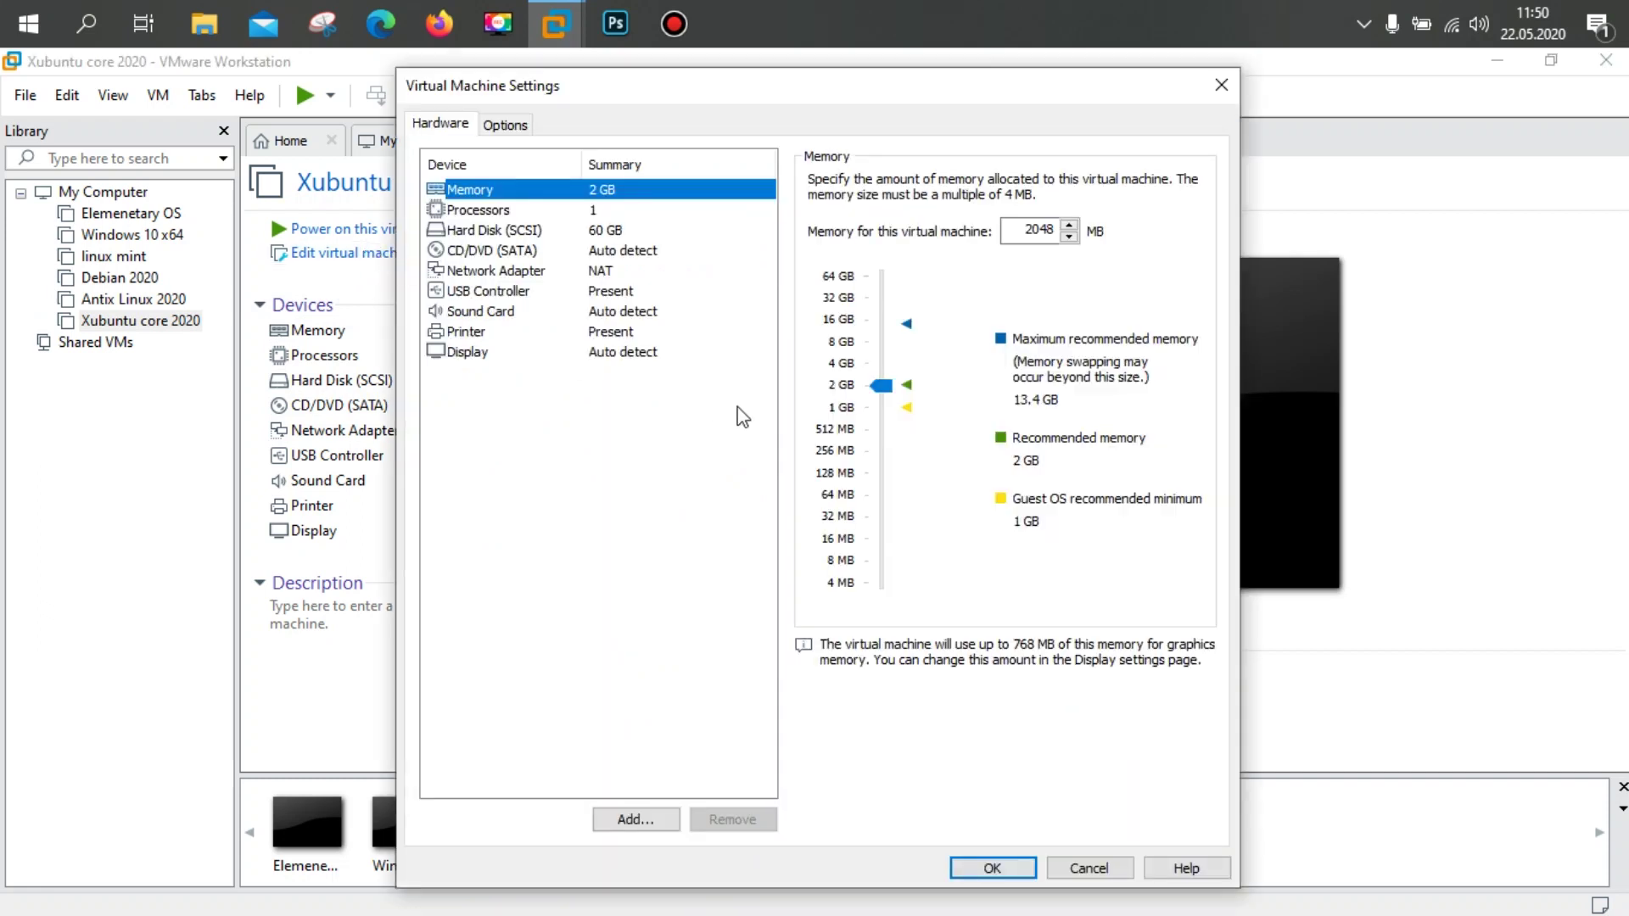
{"action": "left_click", "coordinate": [886, 389]}
{"action": "left_click_drag", "start_coordinate": [887, 392], "coordinate": [886, 346]}
{"action": "left_click_drag", "start_coordinate": [883, 336], "coordinate": [878, 340]}
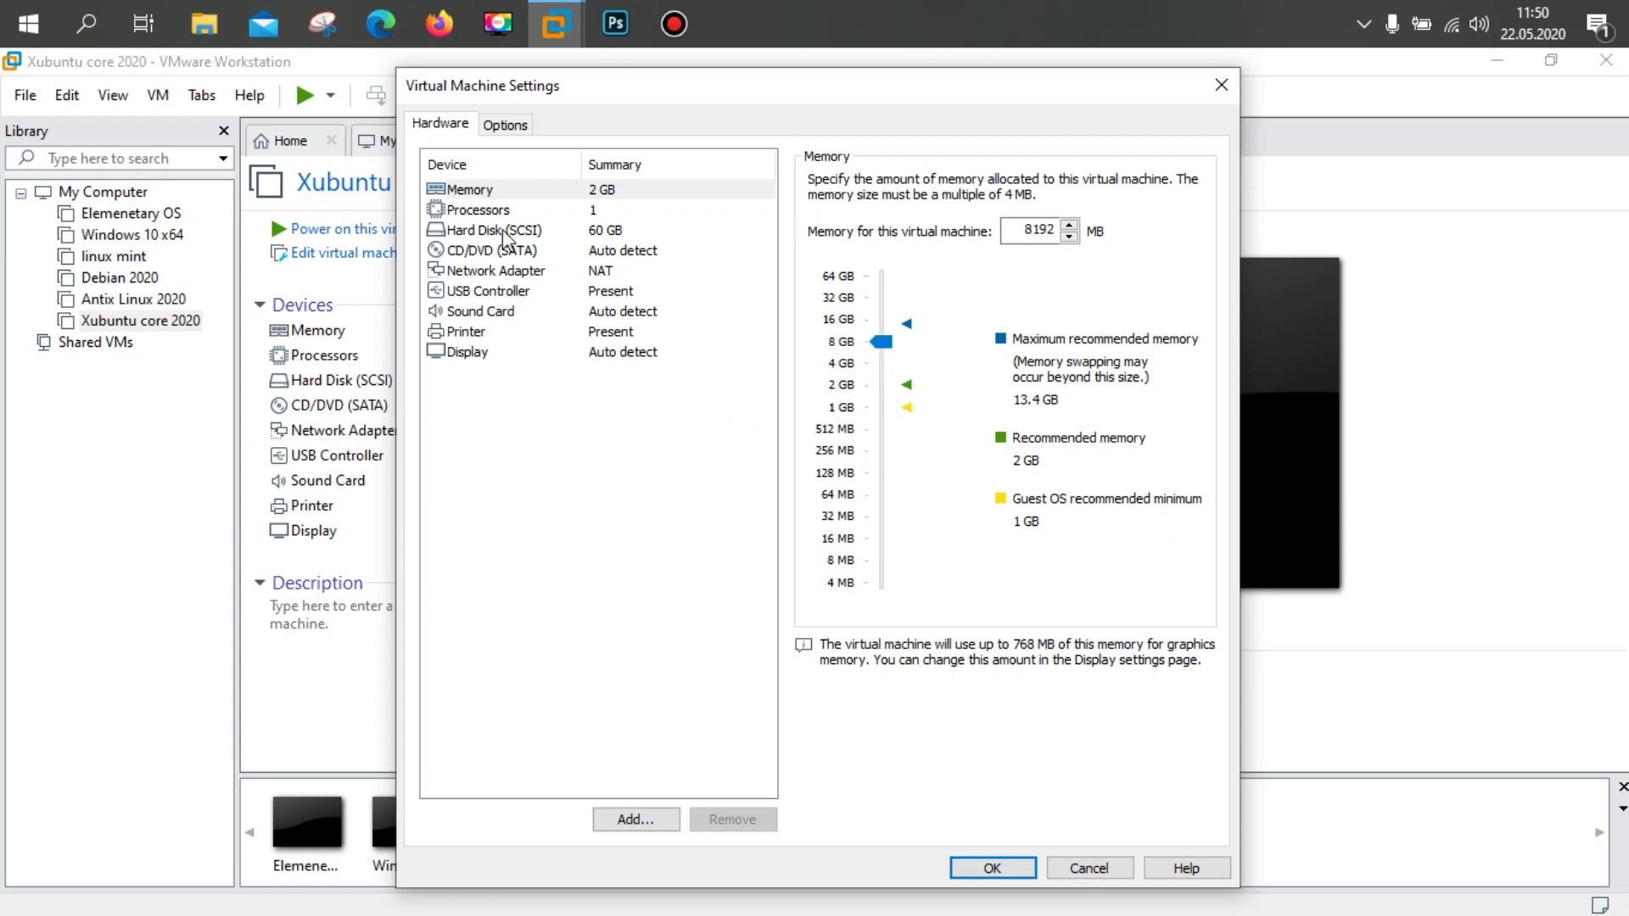
Step: Set 2 processors with 2 cores per processor
{"action": "left_click", "coordinate": [477, 212]}
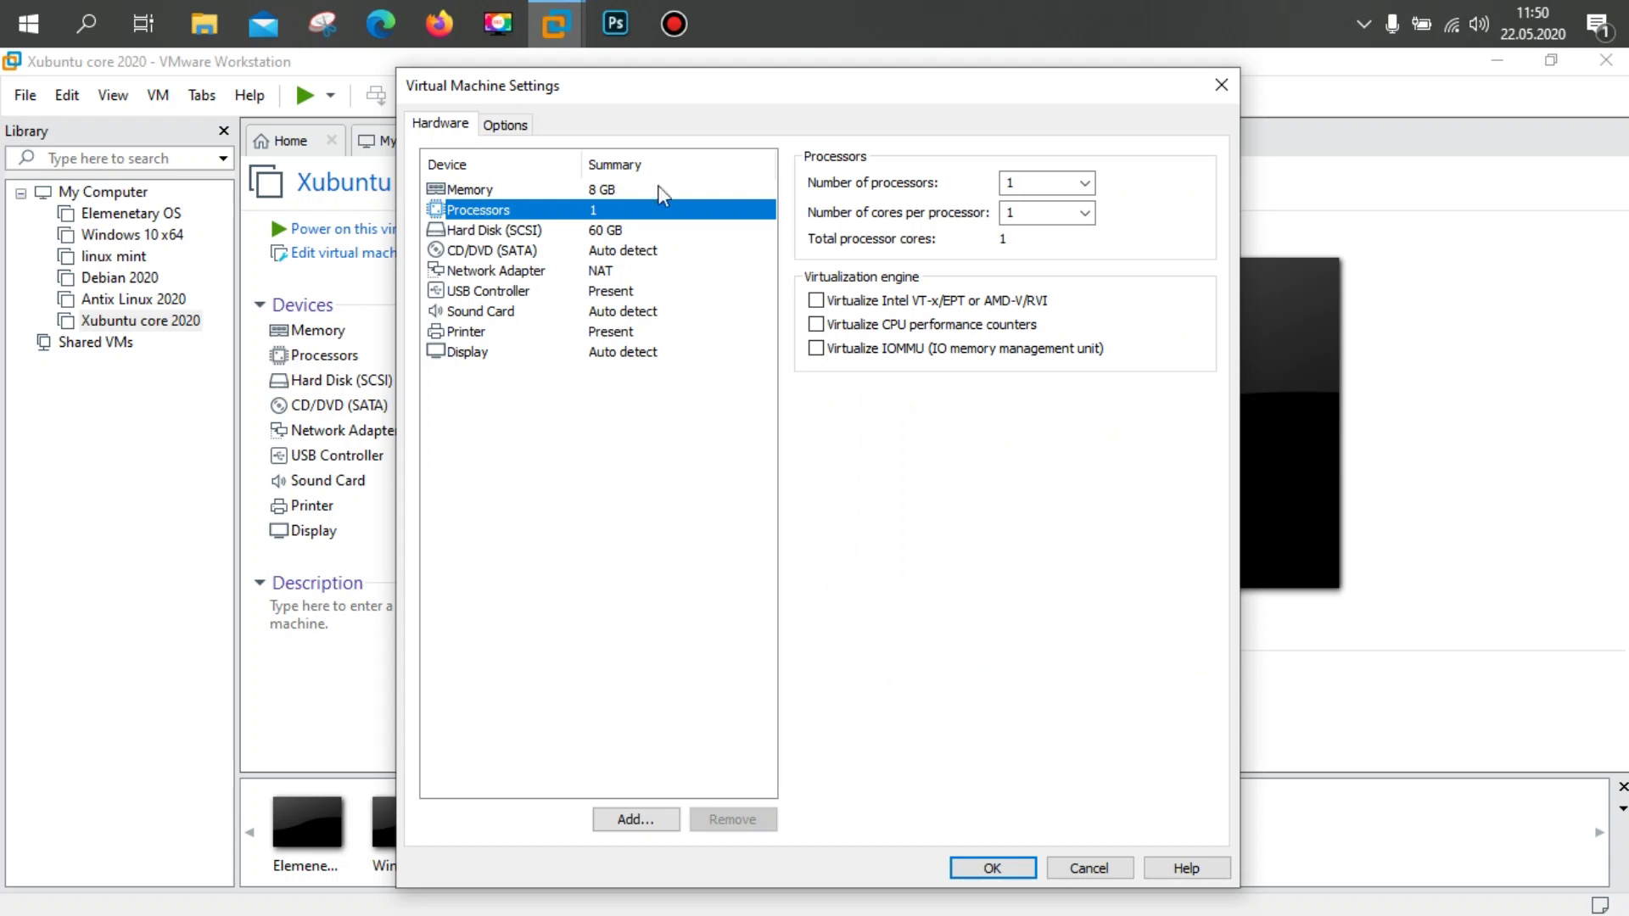
{"action": "left_click", "coordinate": [1085, 183]}
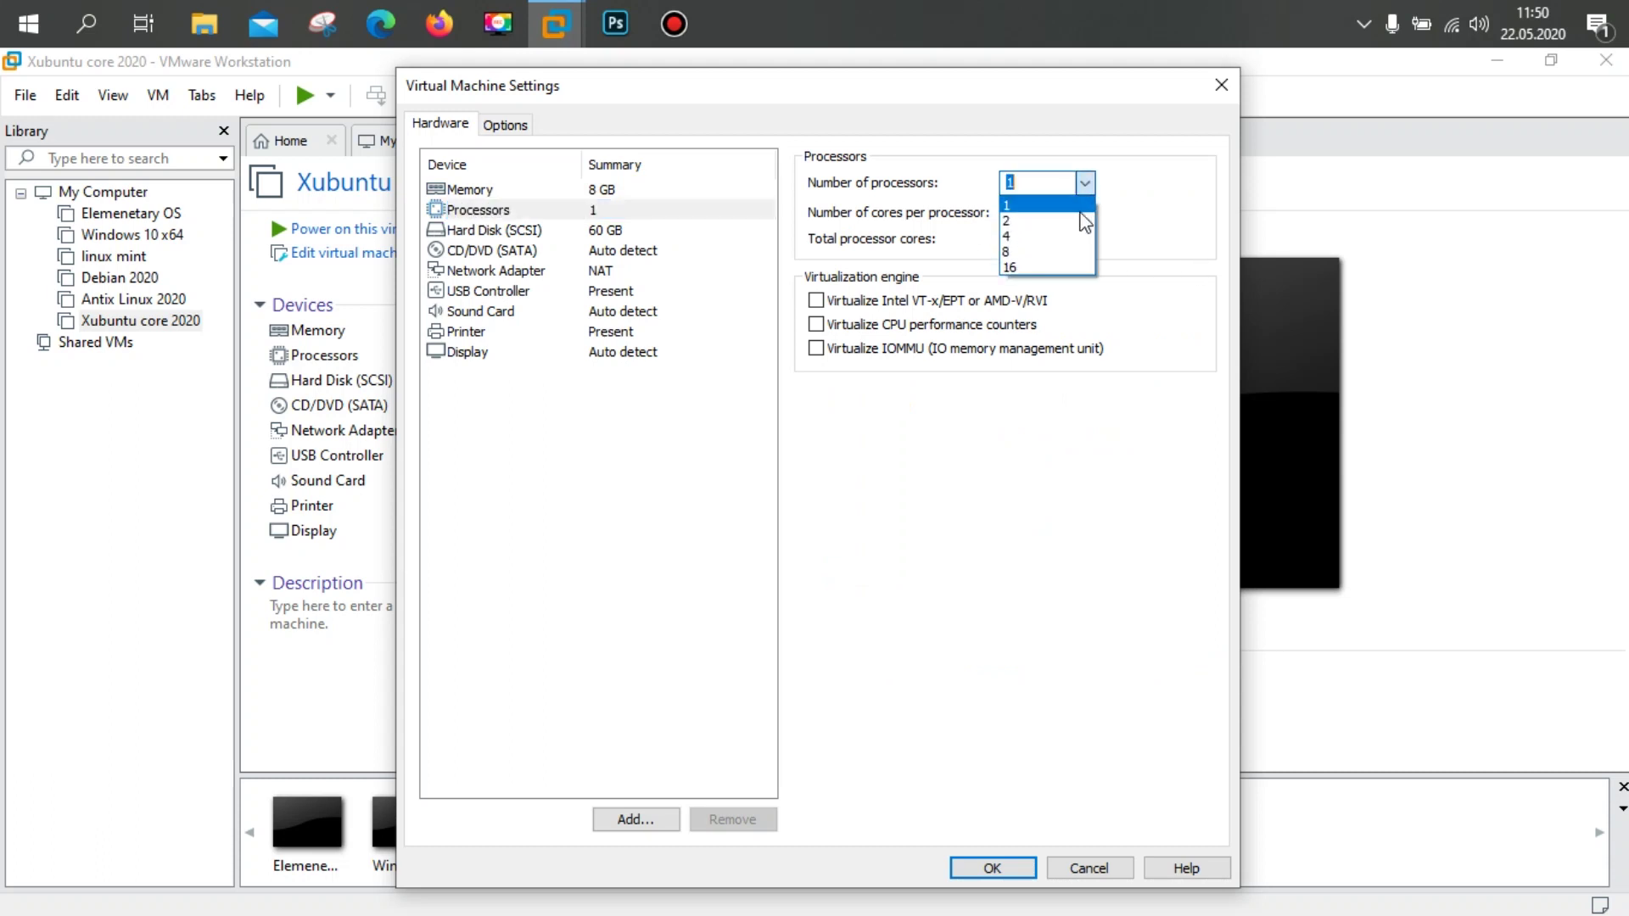
{"action": "left_click", "coordinate": [1089, 217]}
{"action": "left_click", "coordinate": [1085, 213]}
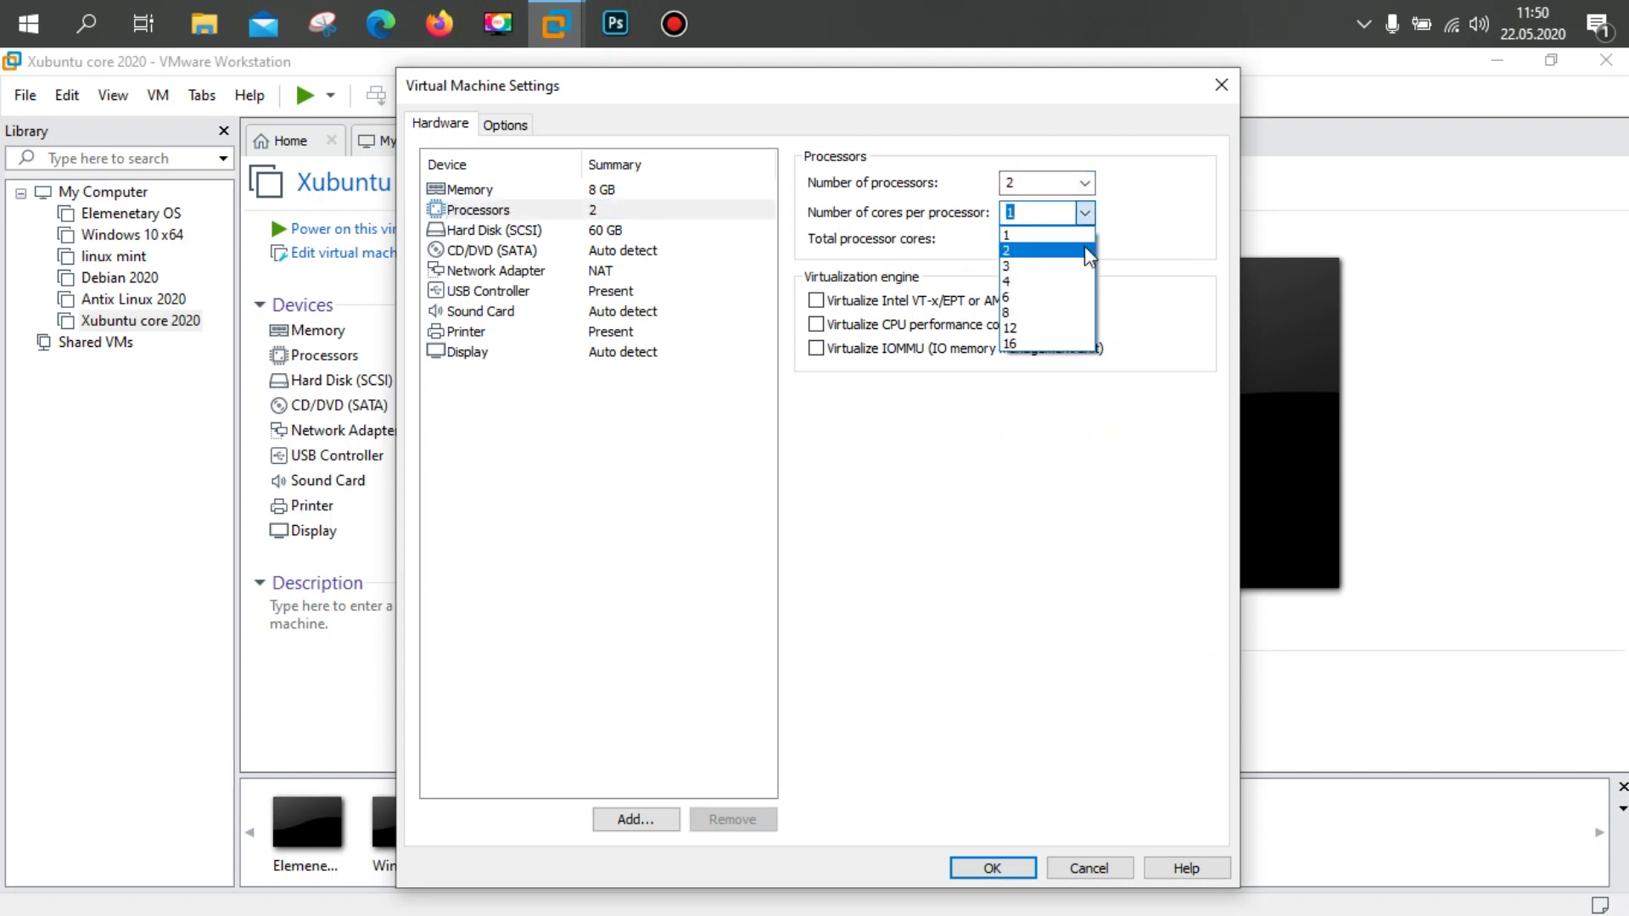
{"action": "left_click", "coordinate": [1088, 244]}
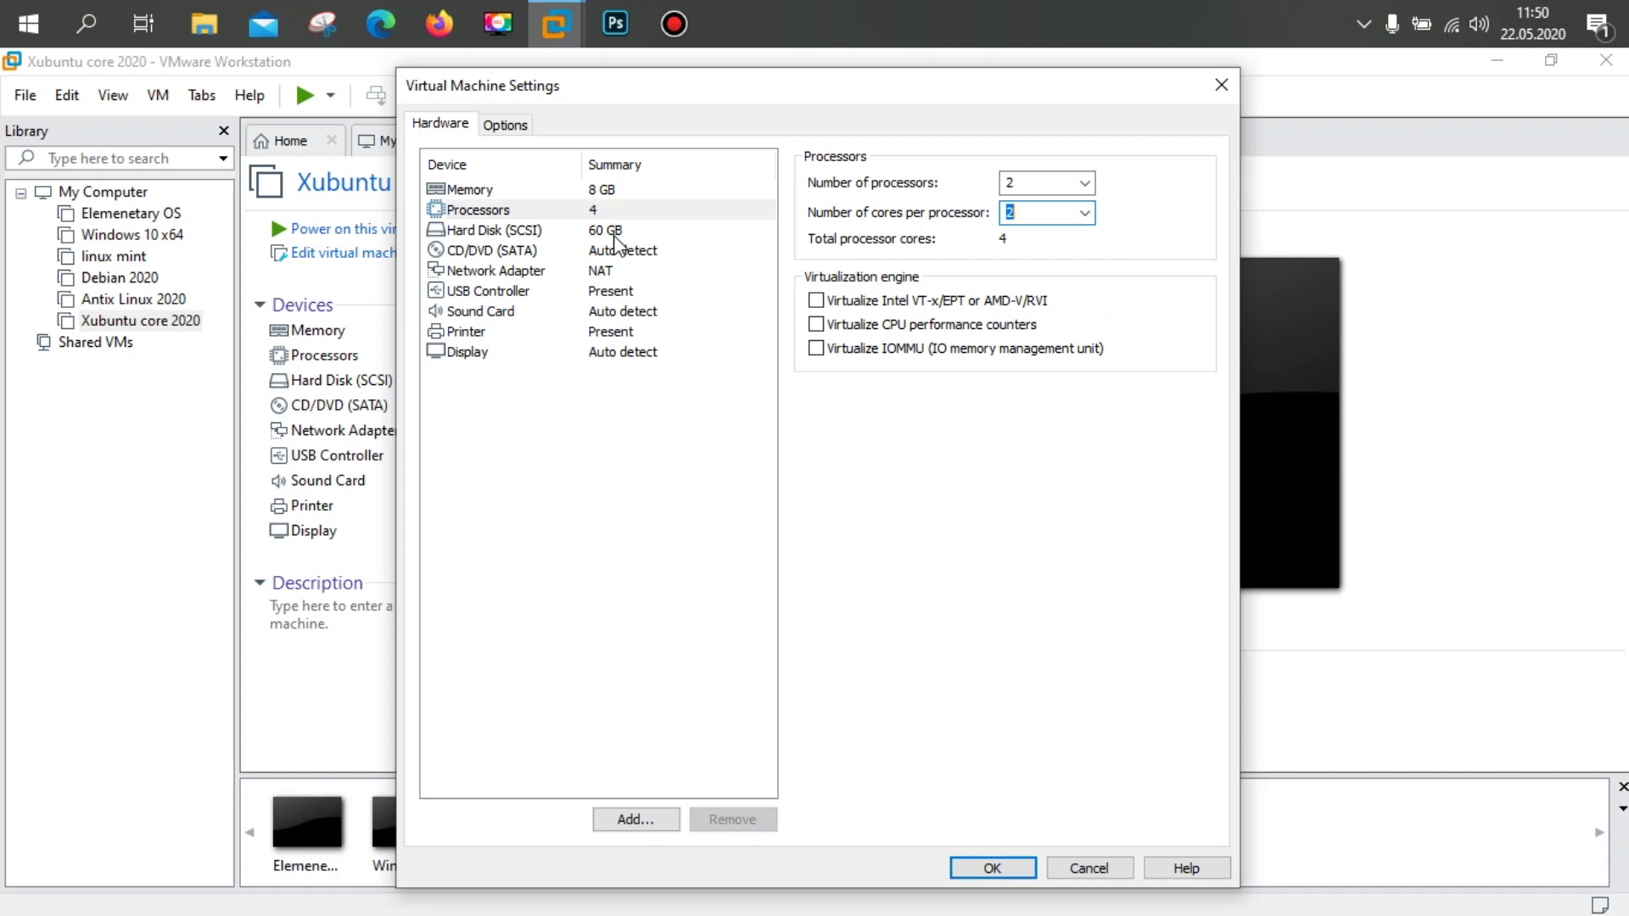
{"action": "left_click", "coordinate": [504, 254]}
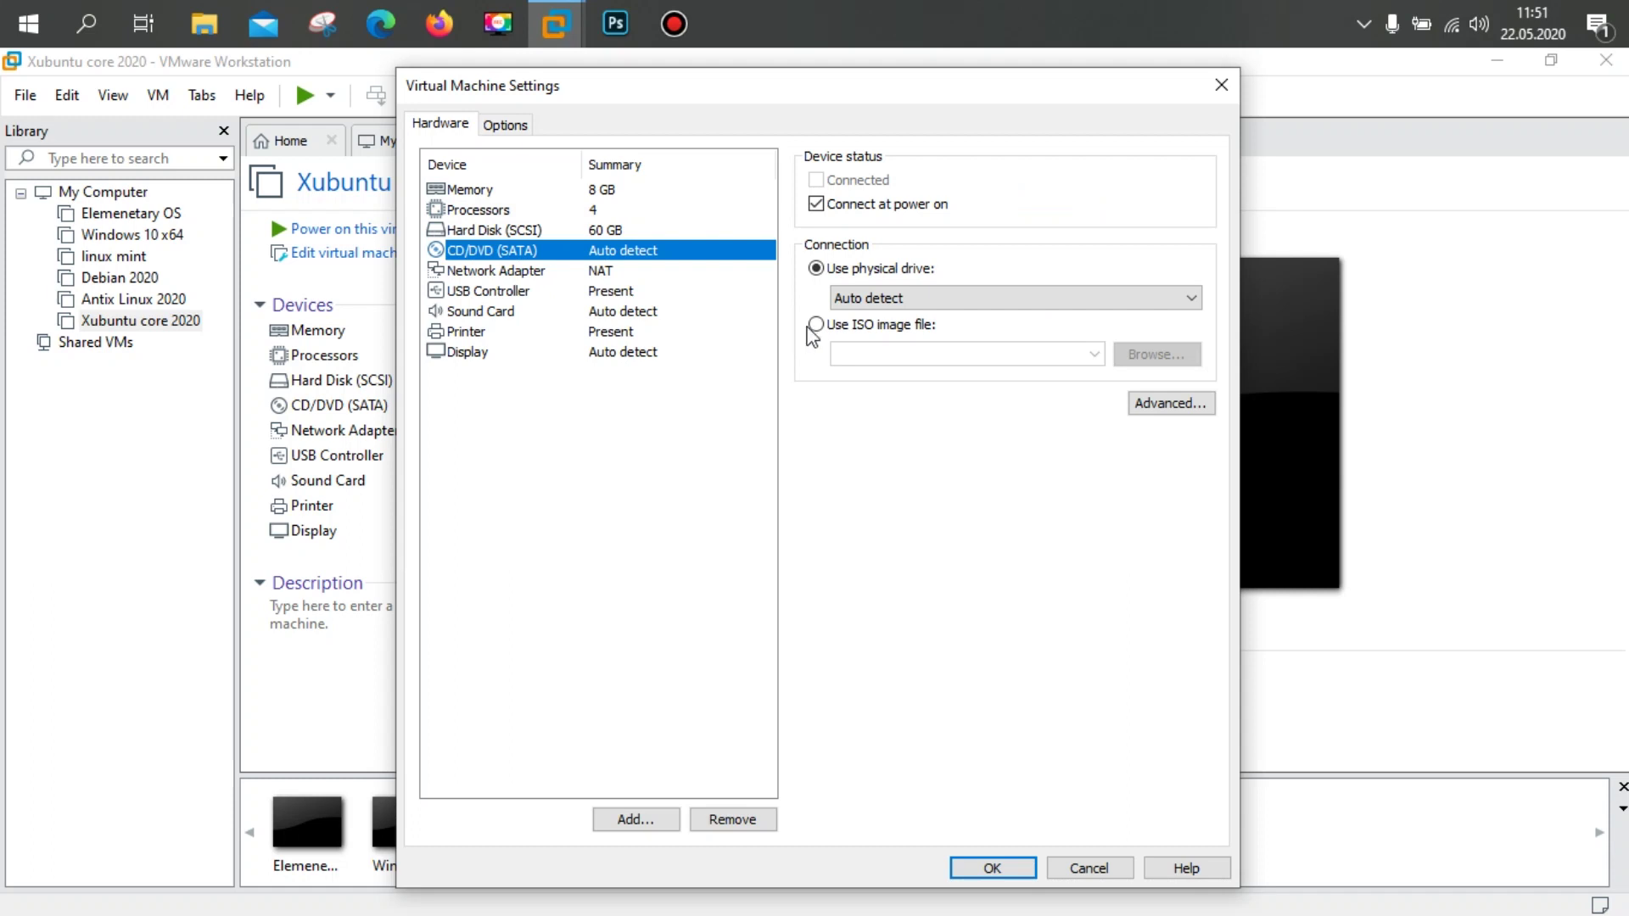
Step: Attach the ISO image E:\xubuntu-20.04-core-amd64.iso to the CD/DVD drive
{"action": "left_click", "coordinate": [816, 326]}
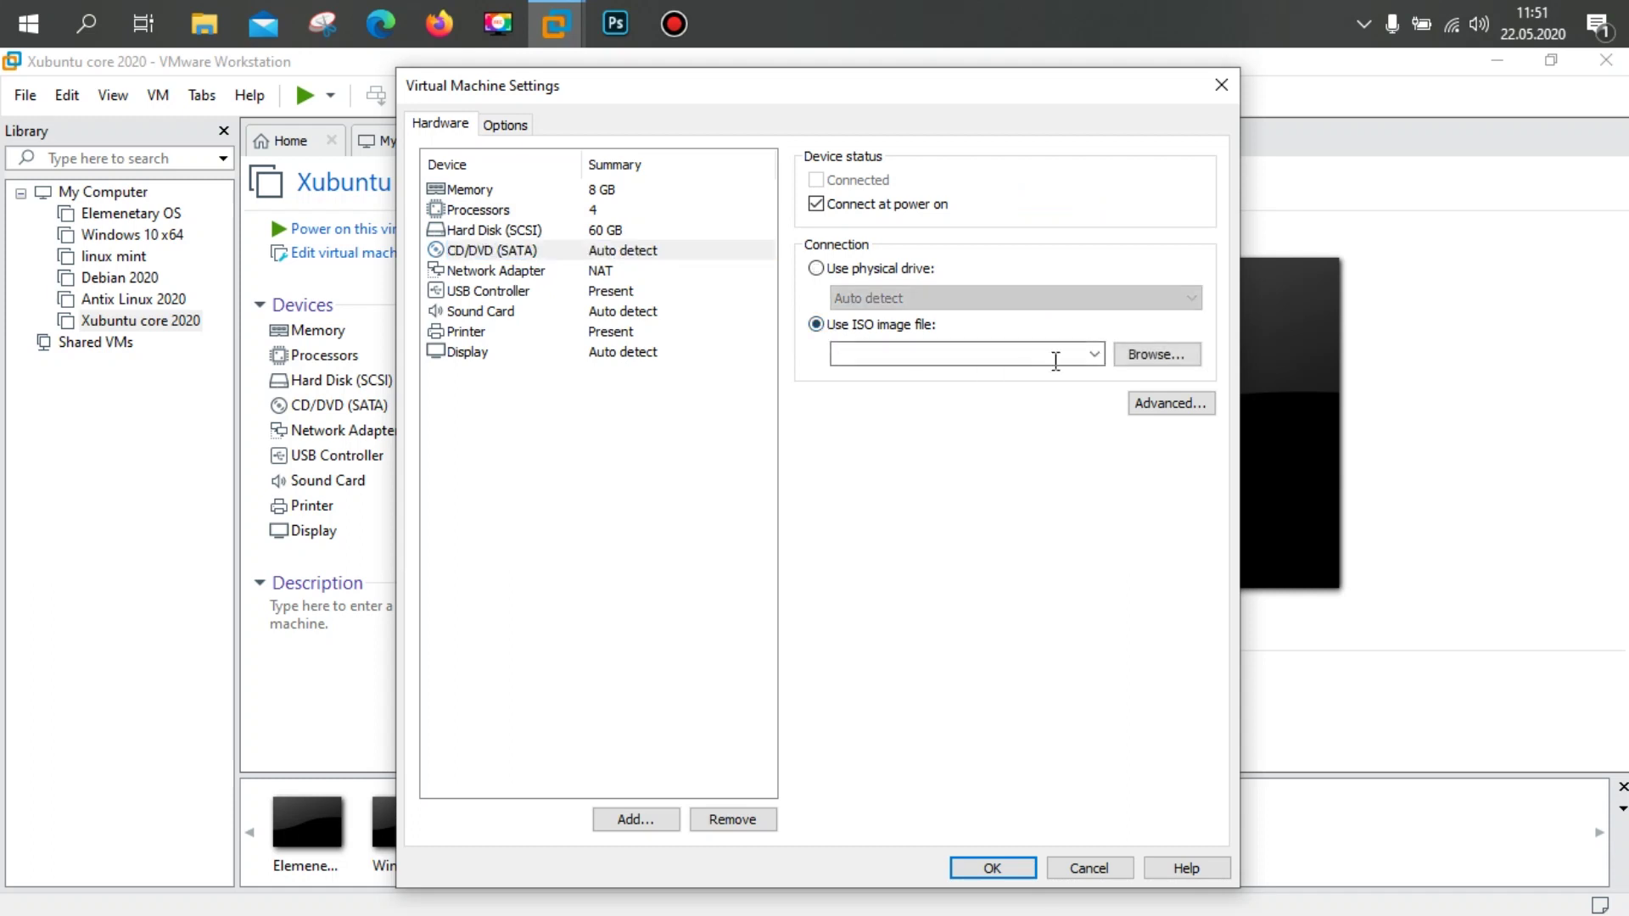
{"action": "left_click", "coordinate": [1139, 354]}
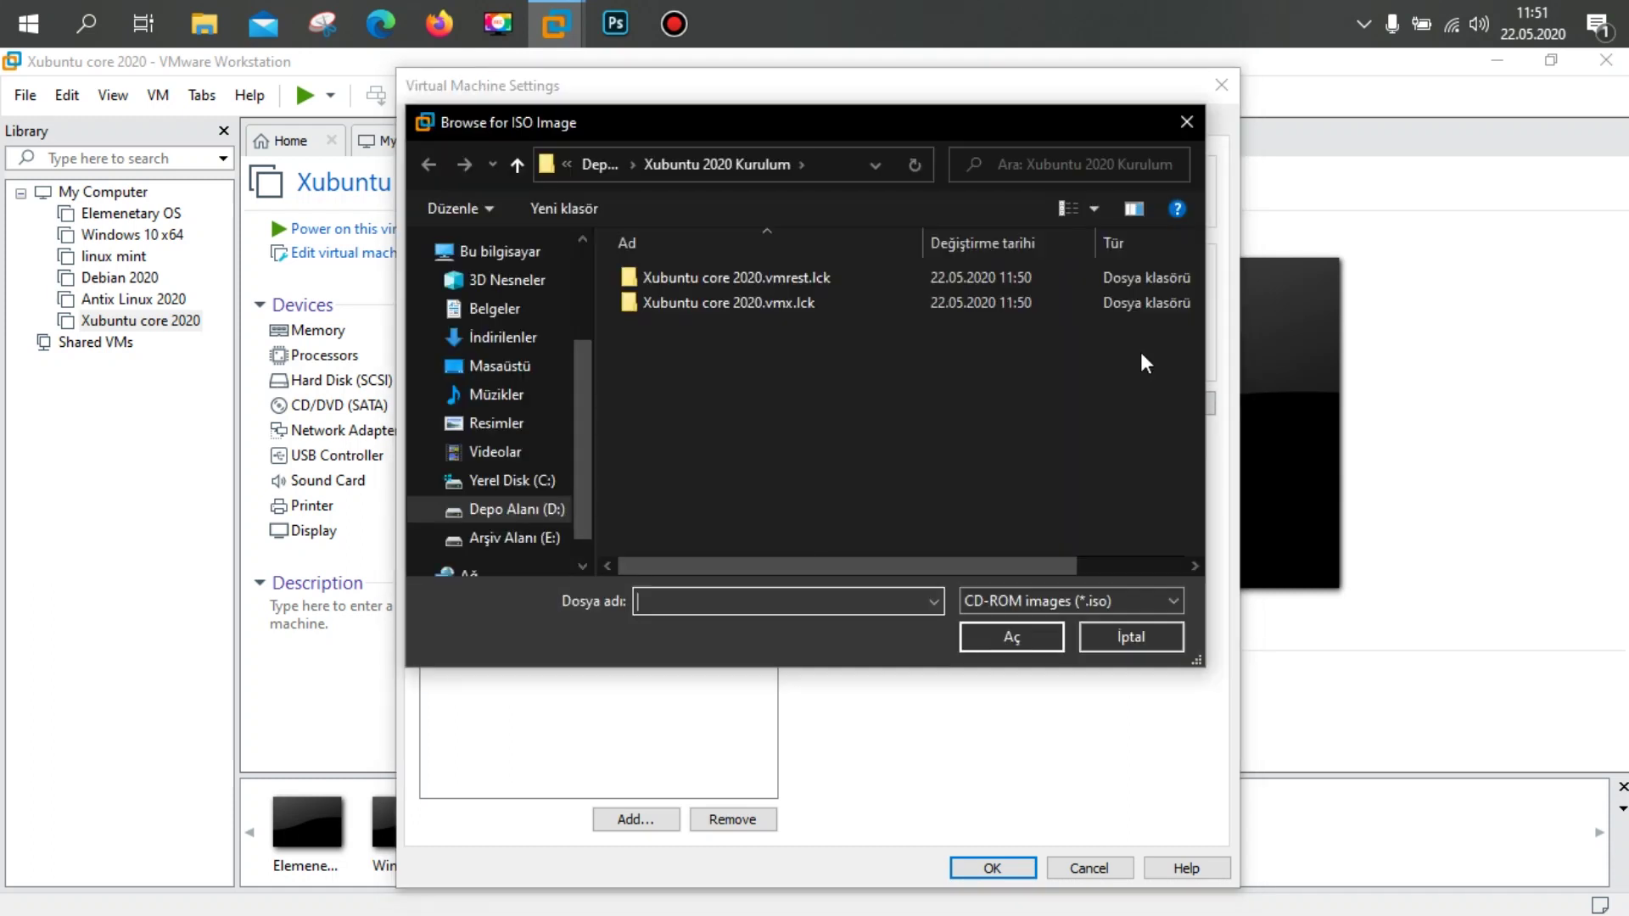
{"action": "scroll", "coordinate": [584, 455], "scroll_direction": "down", "scroll_amount": 1}
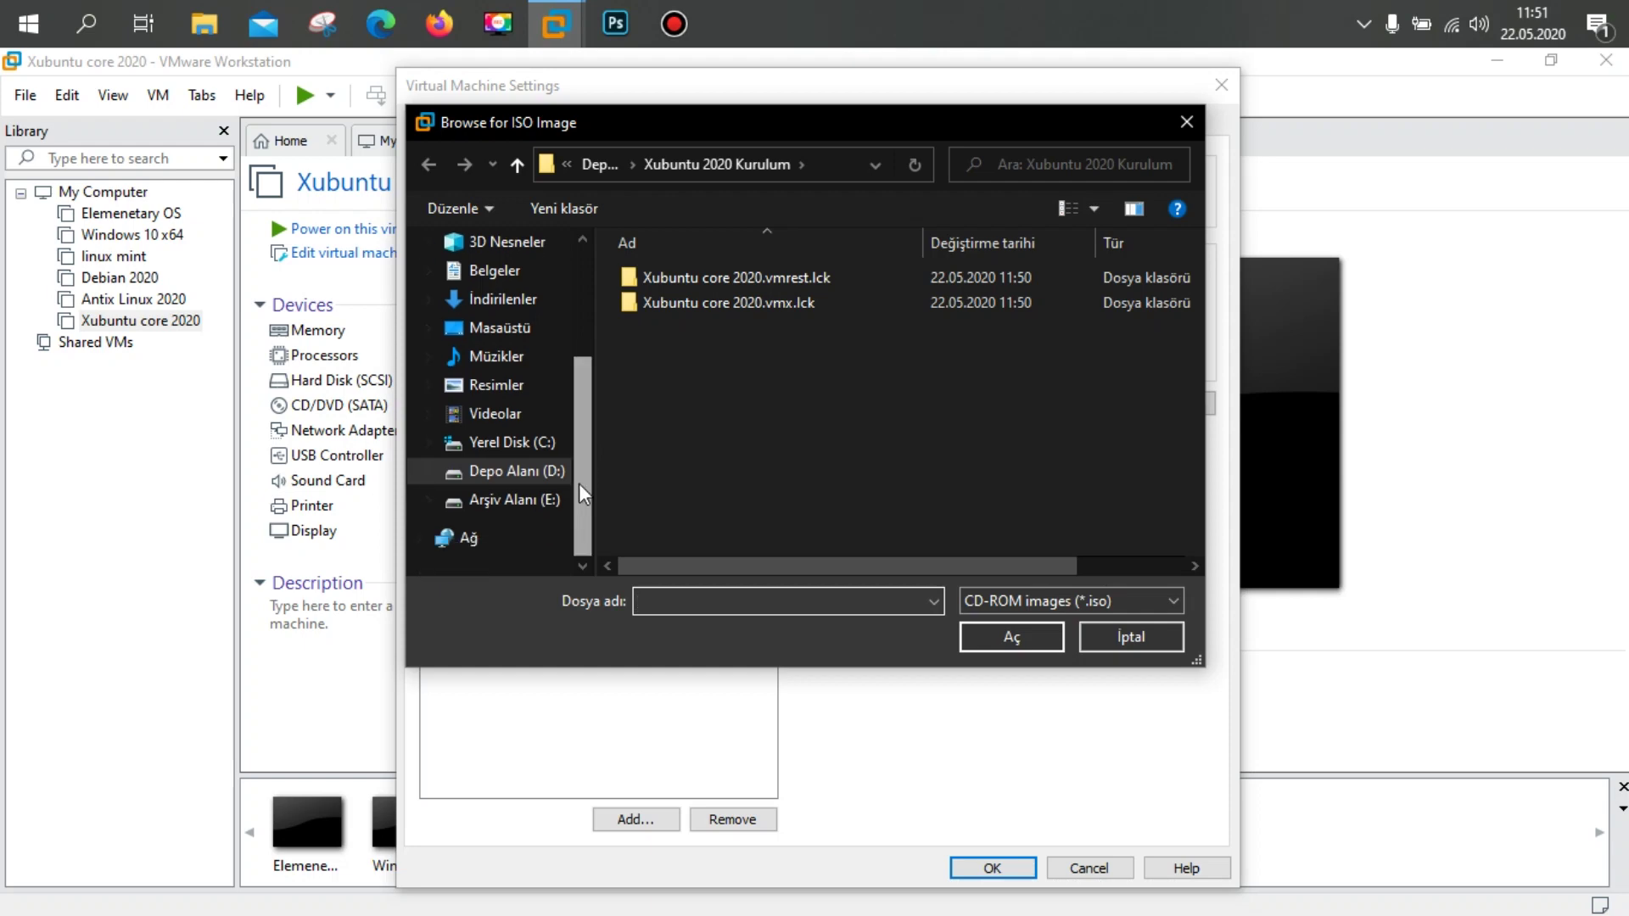
{"action": "left_click", "coordinate": [532, 505]}
{"action": "scroll", "coordinate": [731, 470], "scroll_direction": "down", "scroll_amount": 7}
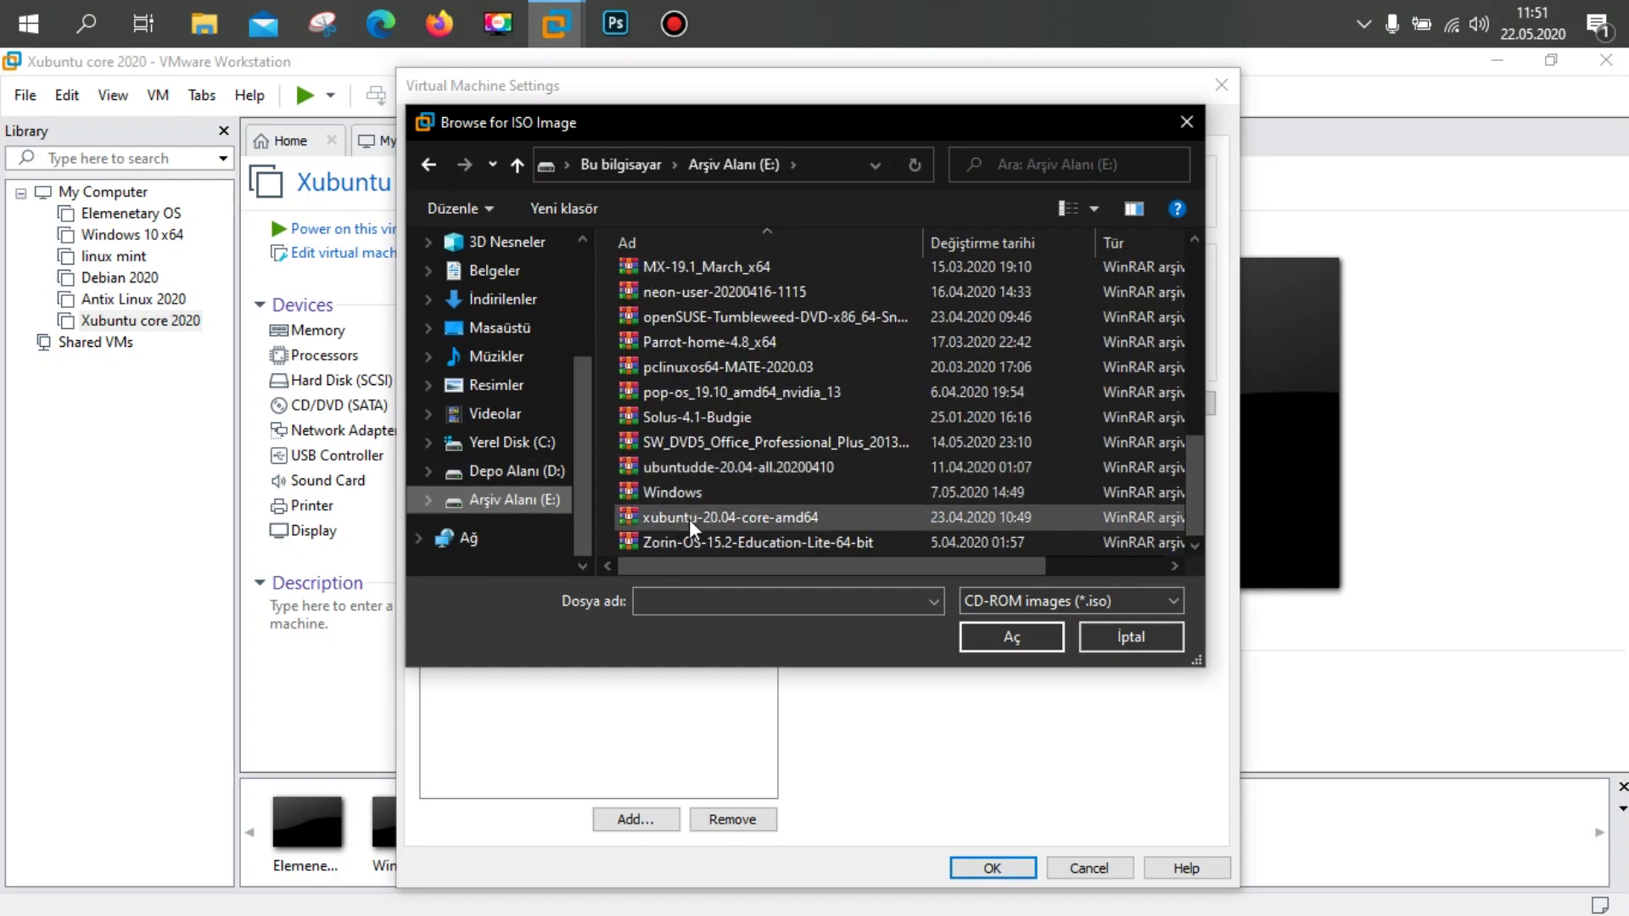
{"action": "left_click", "coordinate": [751, 516]}
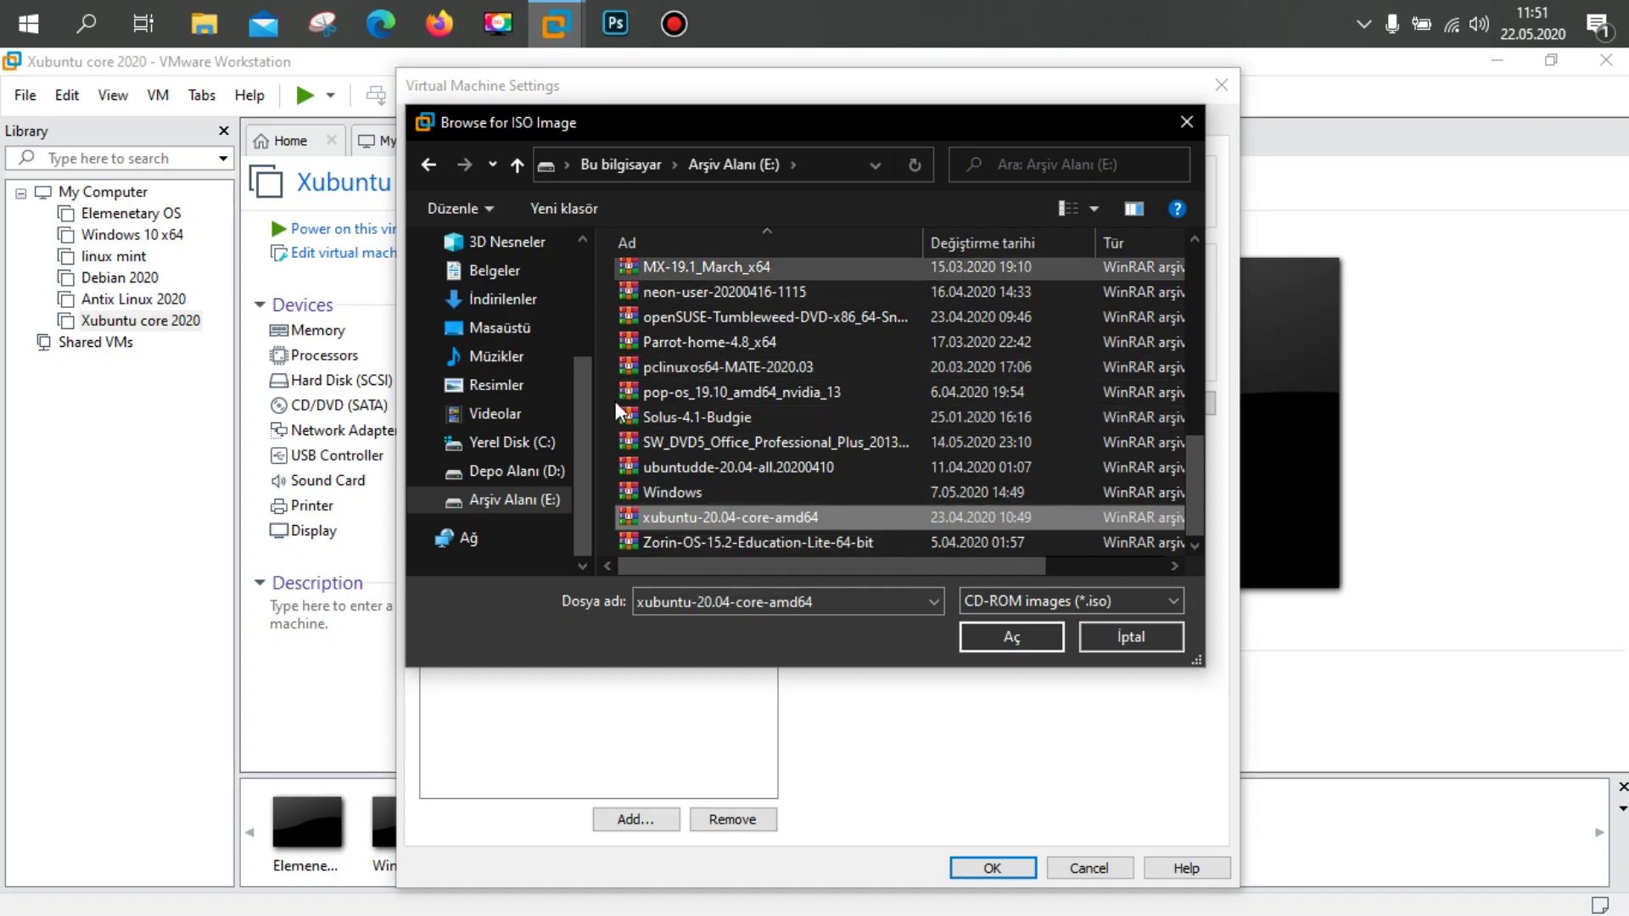
{"action": "left_click", "coordinate": [1011, 638]}
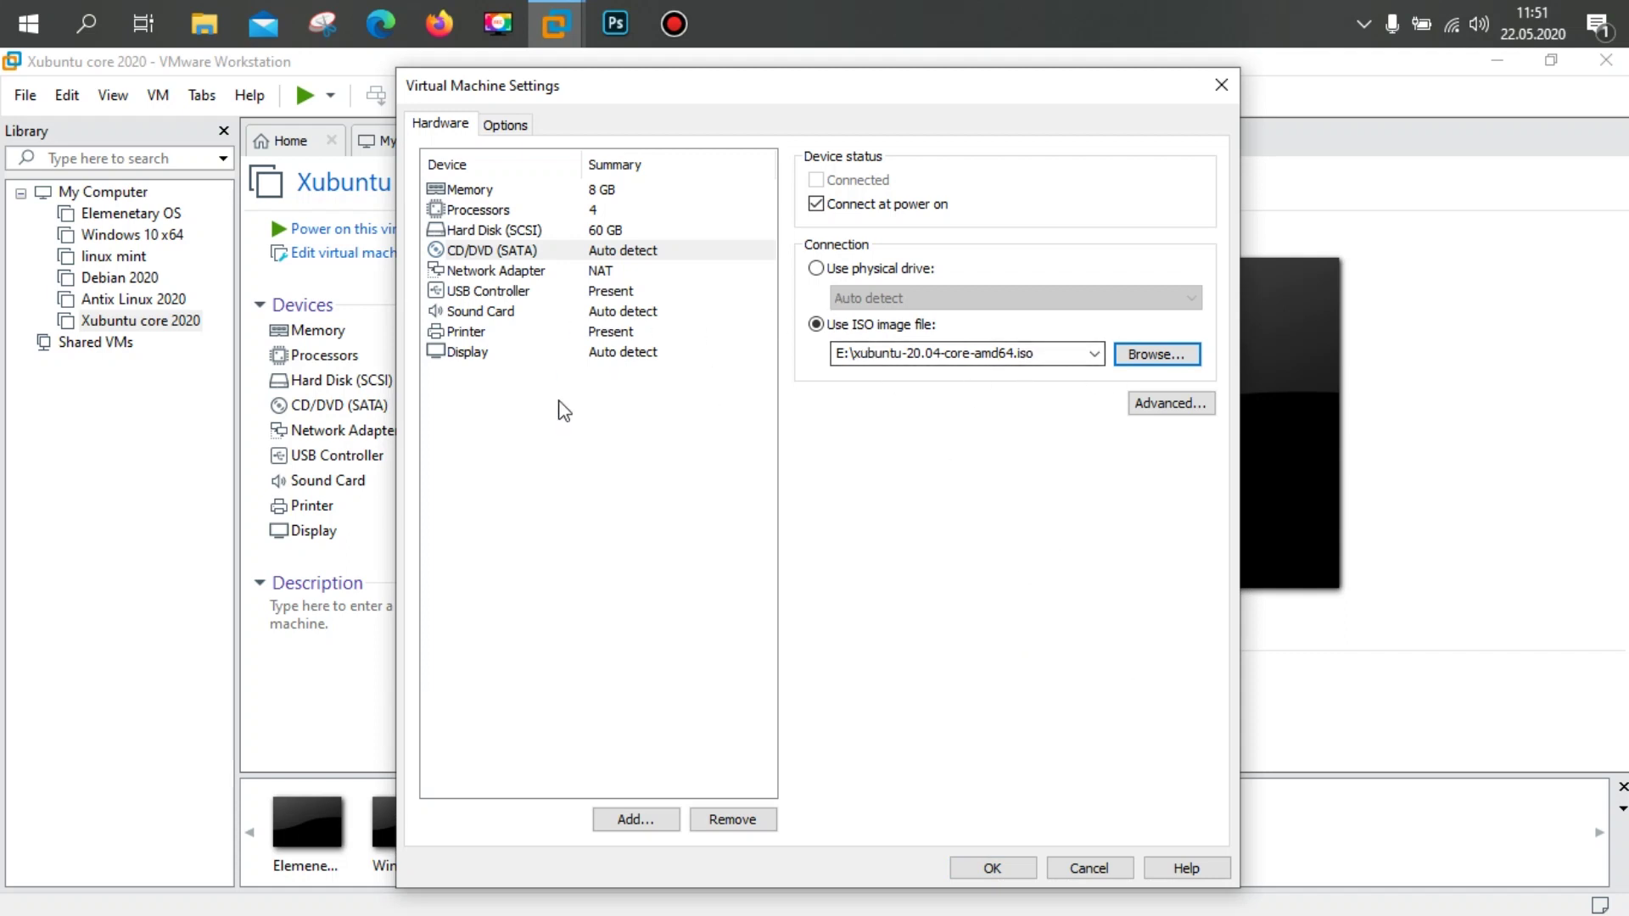
{"action": "left_click", "coordinate": [509, 126]}
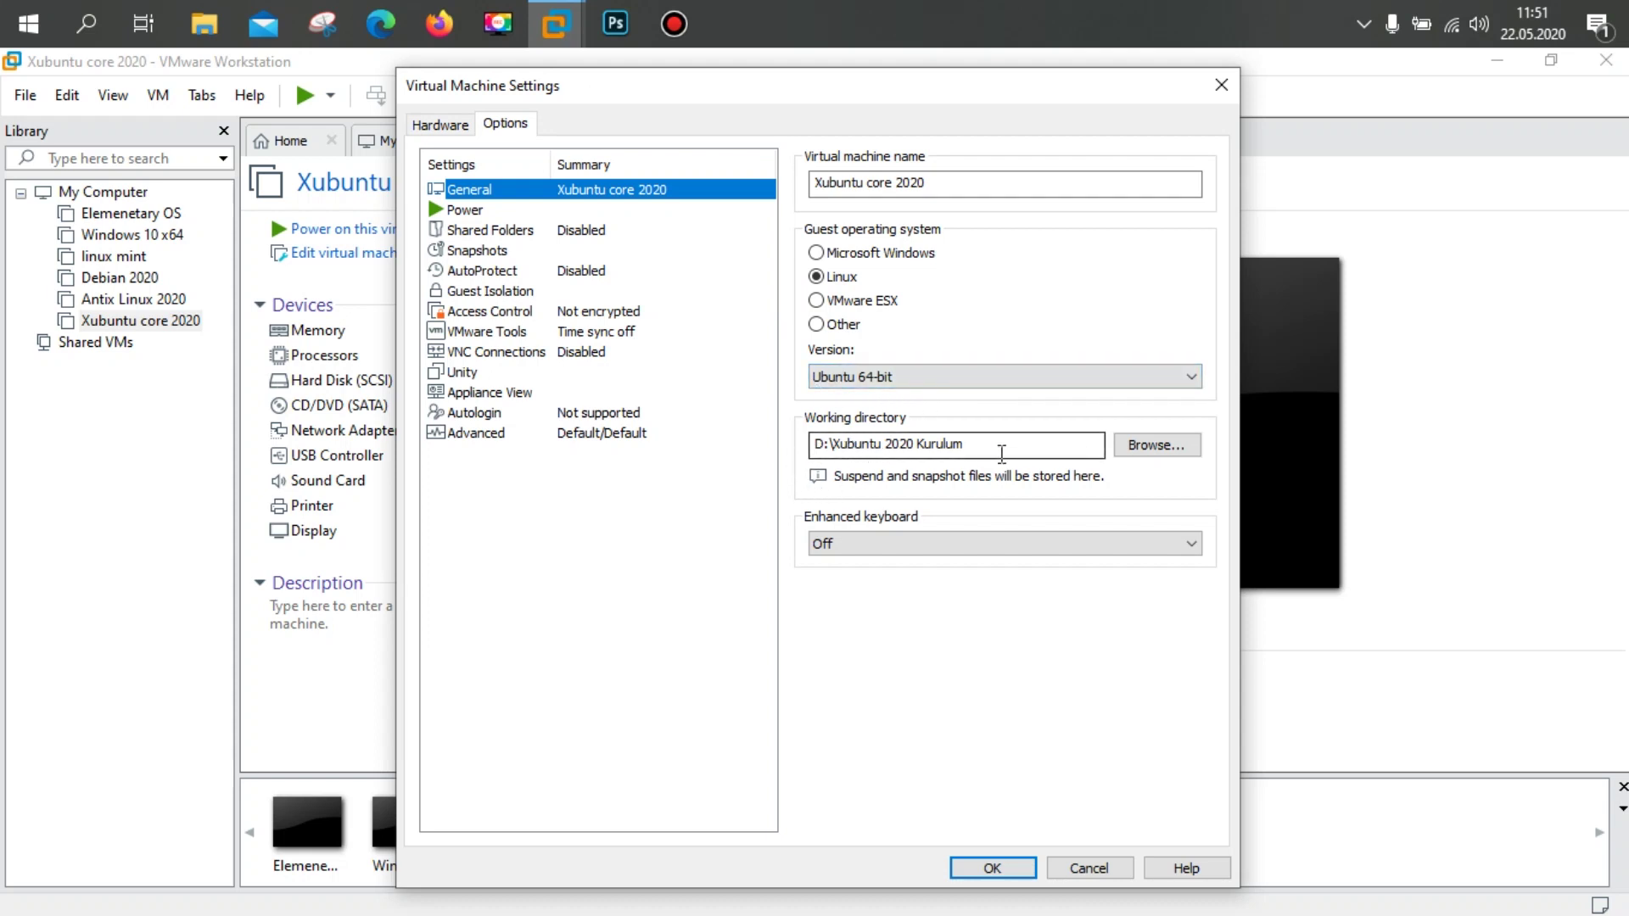
Step: Review the Advanced options, keeping BIOS firmware, and save the settings
{"action": "left_click", "coordinate": [468, 434]}
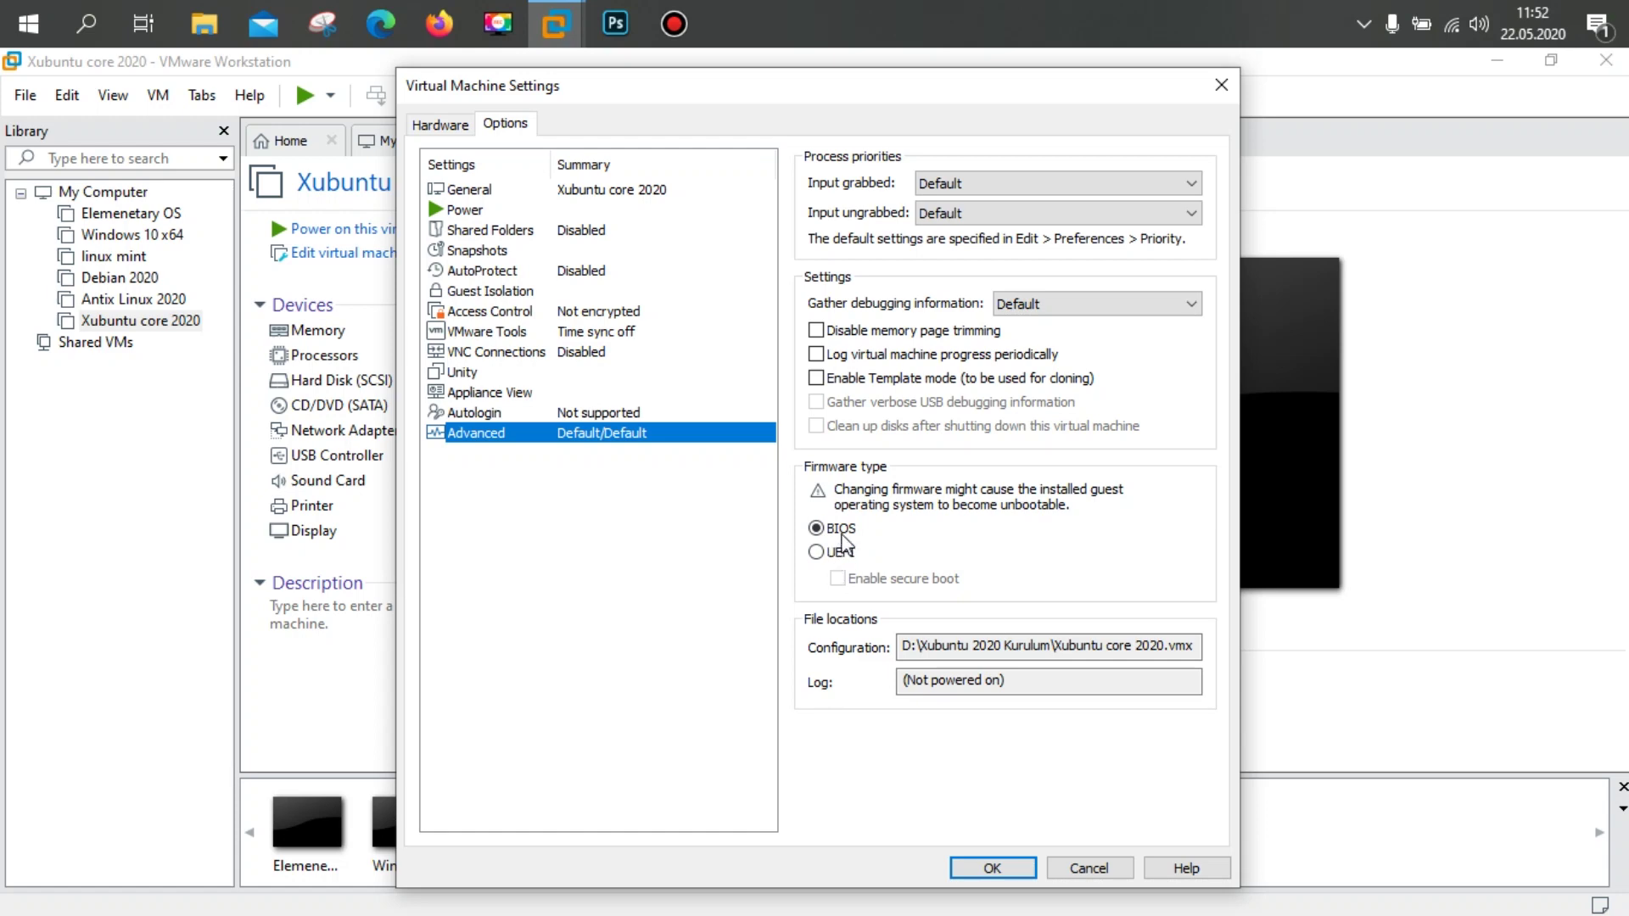
{"action": "left_click", "coordinate": [995, 866]}
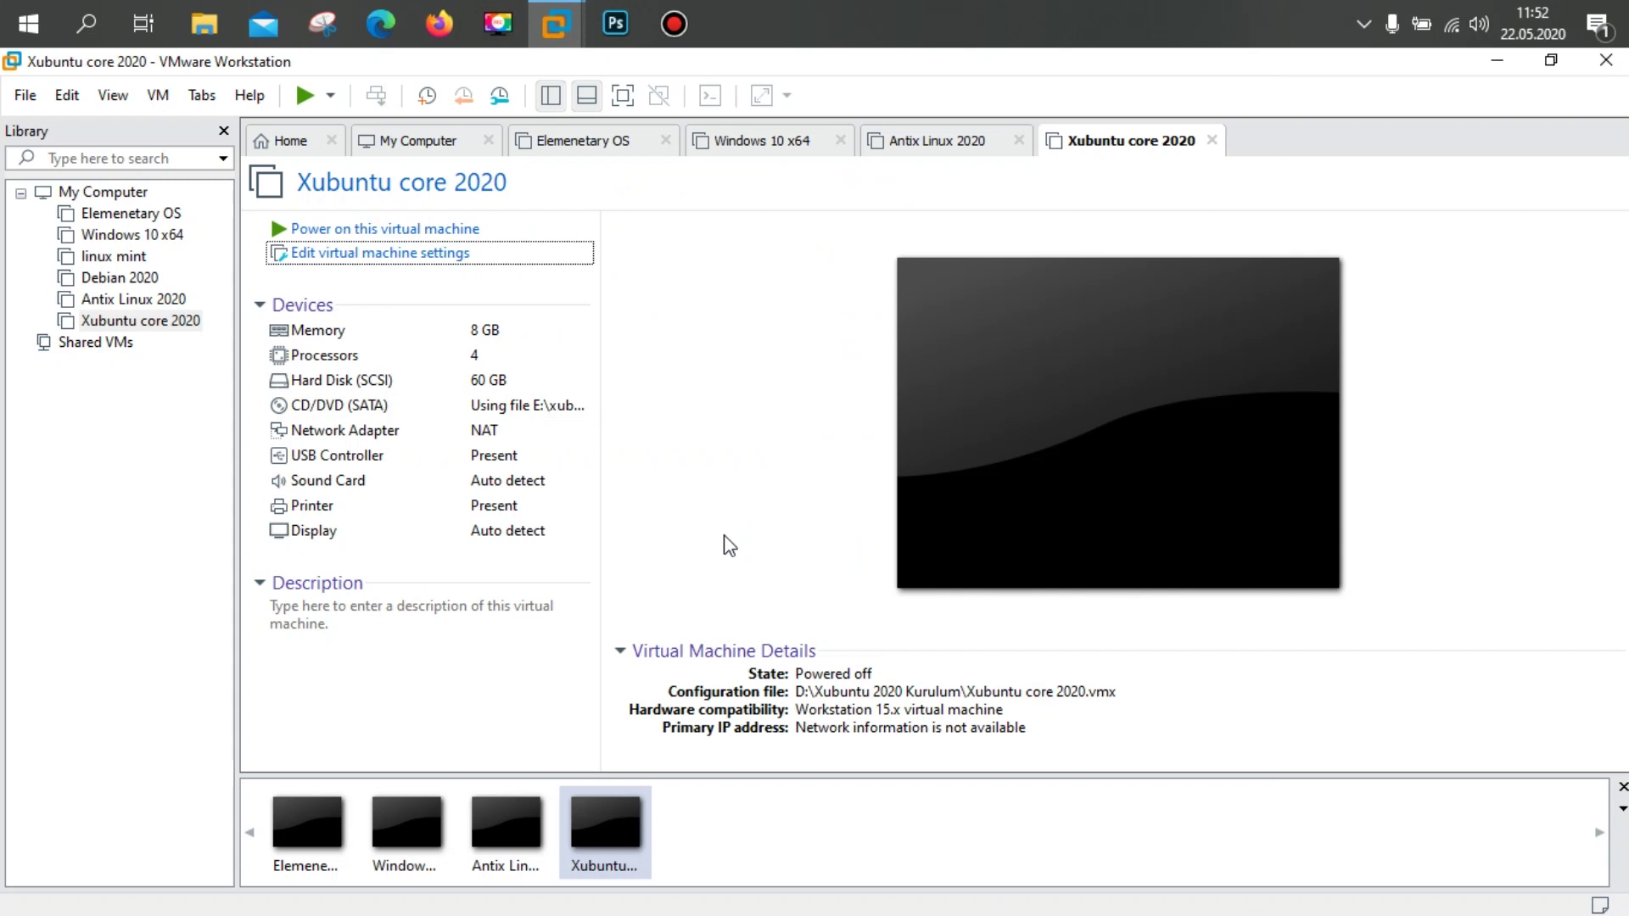
Step: Power on the Xubuntu core 2020 virtual machine
{"action": "left_click", "coordinate": [398, 229]}
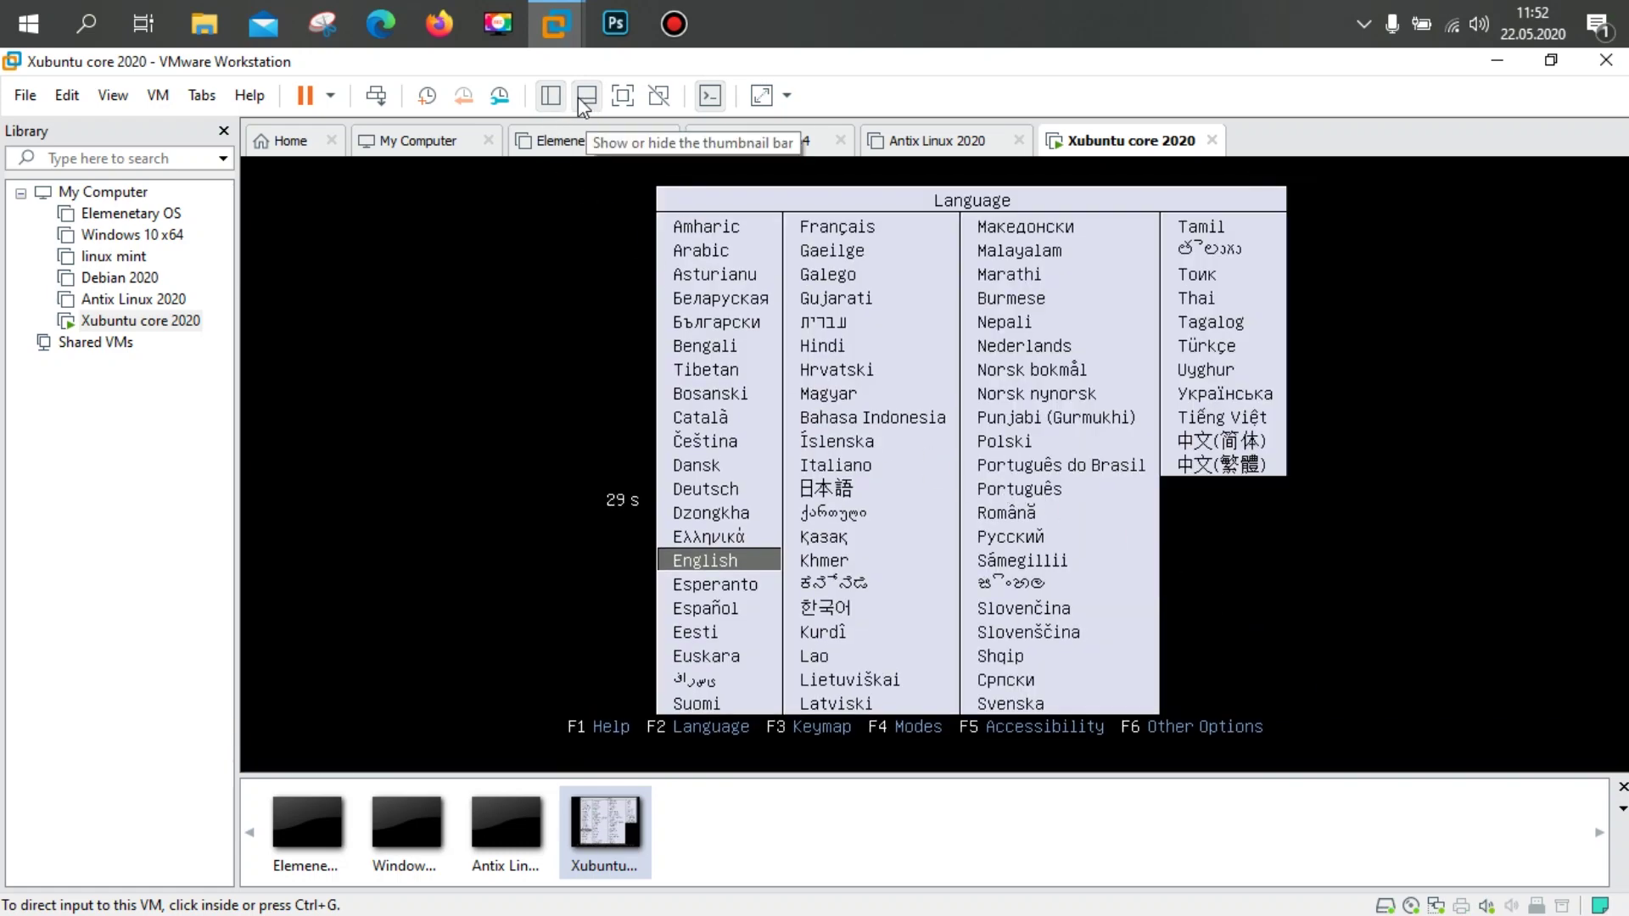
Step: In full screen, pick Türkçe as the boot language and boot Install Xubuntu Core
{"action": "left_click", "coordinate": [622, 96]}
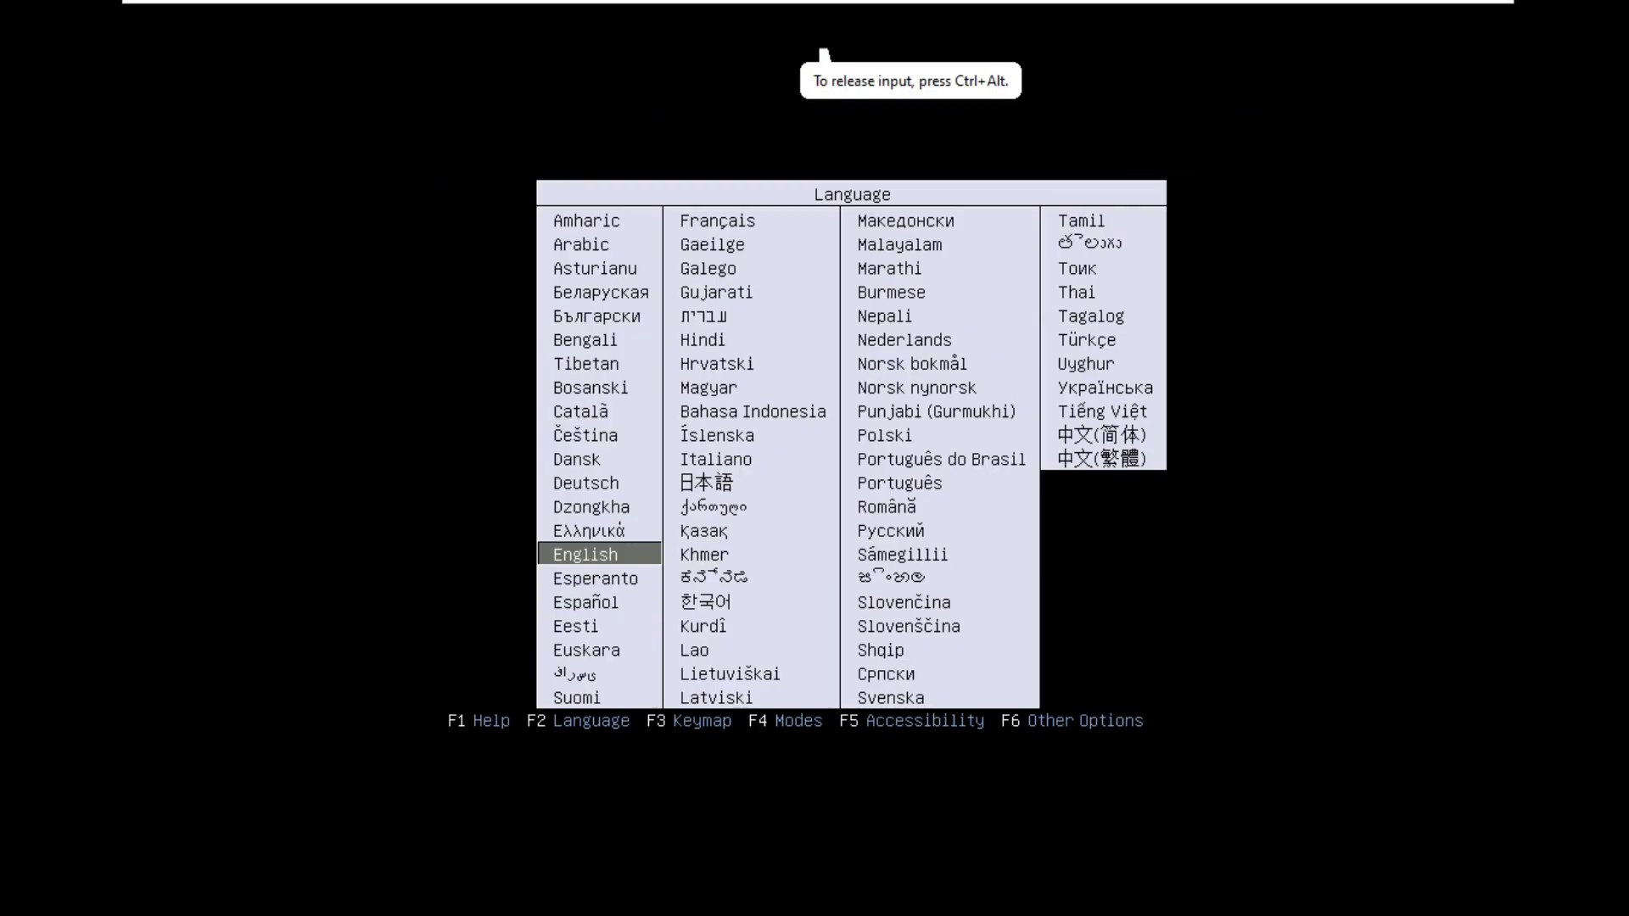
{"action": "key", "text": "ctrl+alt"}
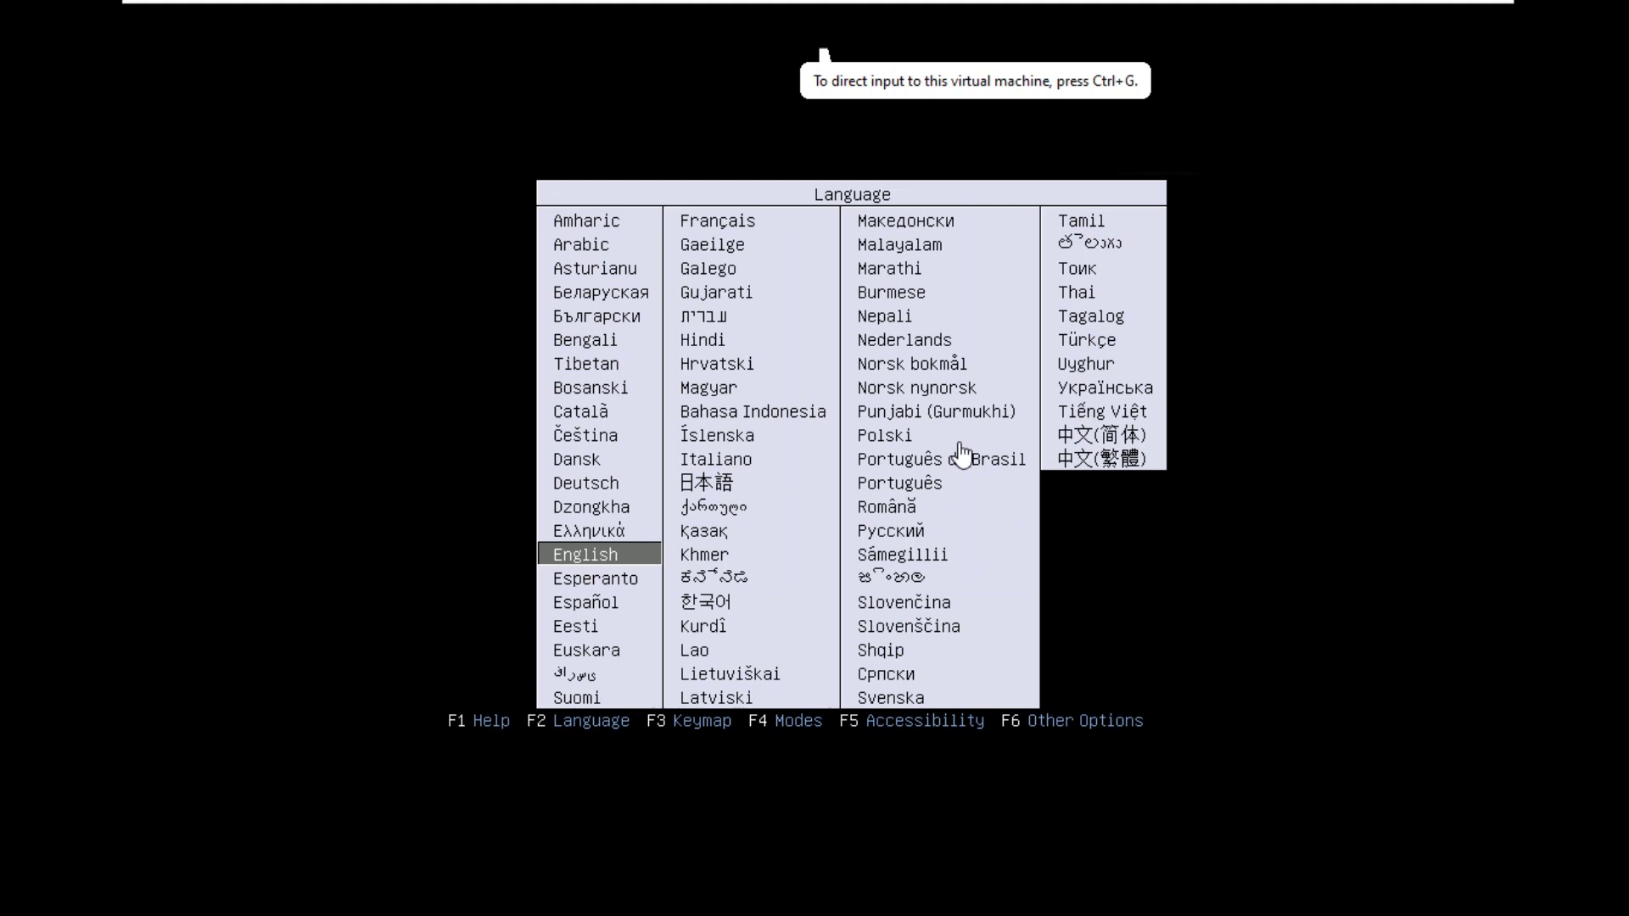
{"action": "left_click", "coordinate": [961, 455]}
{"action": "key", "text": "Up"}
{"action": "key", "text": "Right"}
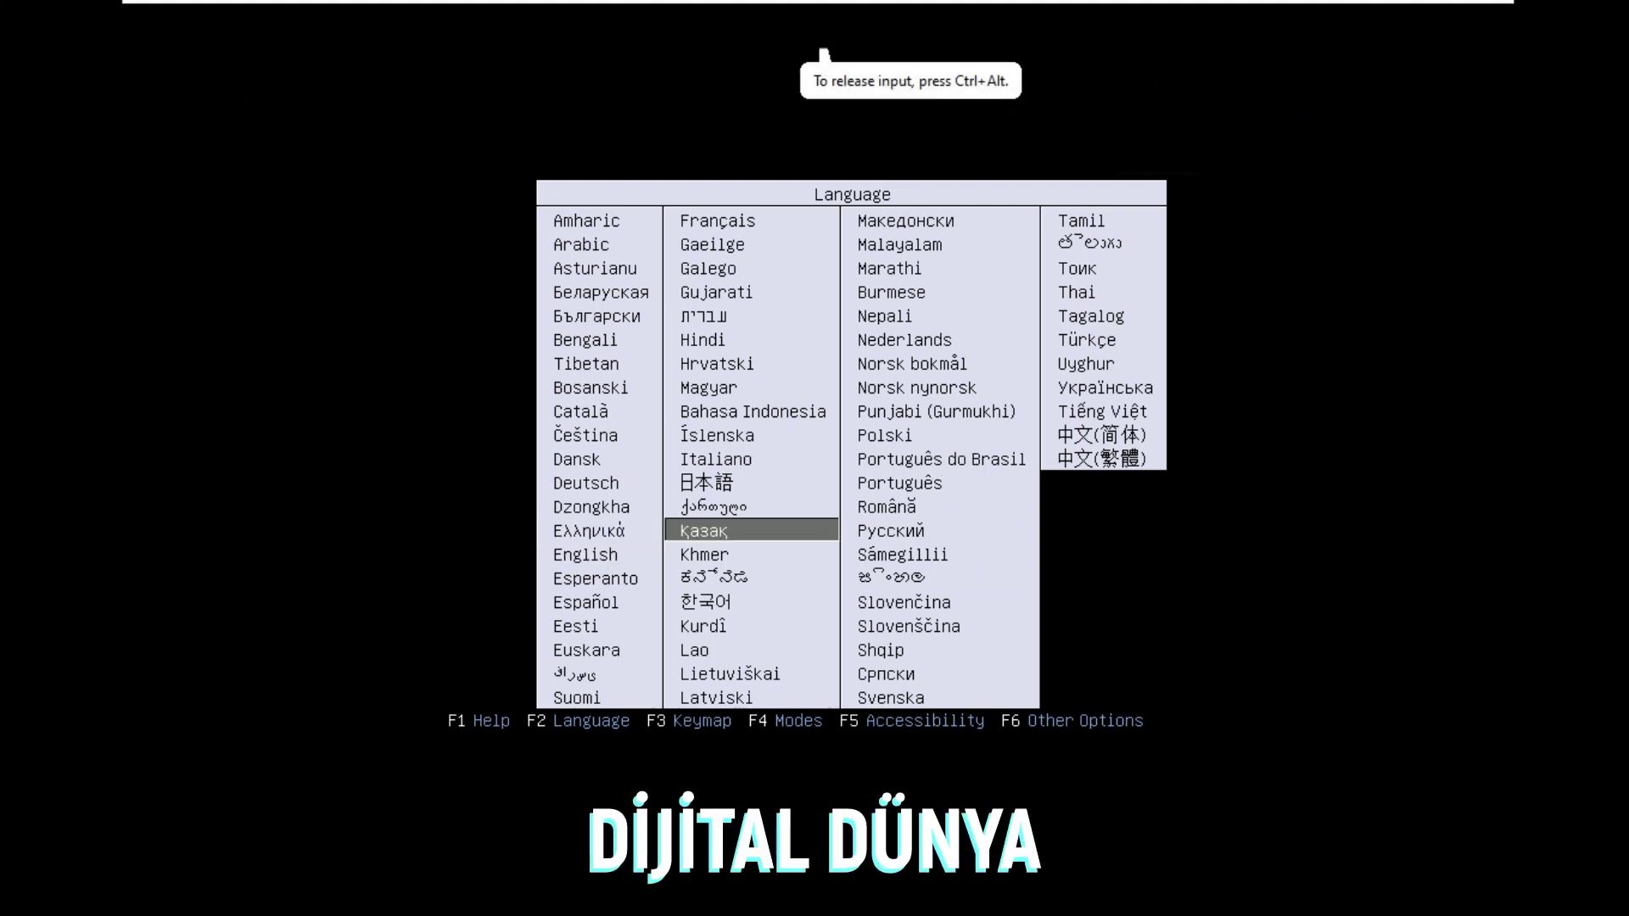
{"action": "key", "text": "Right"}
{"action": "key", "text": "Up"}
{"action": "key", "text": "Up"}
{"action": "key", "text": "Up"}
{"action": "key", "text": "Up"}
{"action": "key", "text": "Up"}
{"action": "key", "text": "Up"}
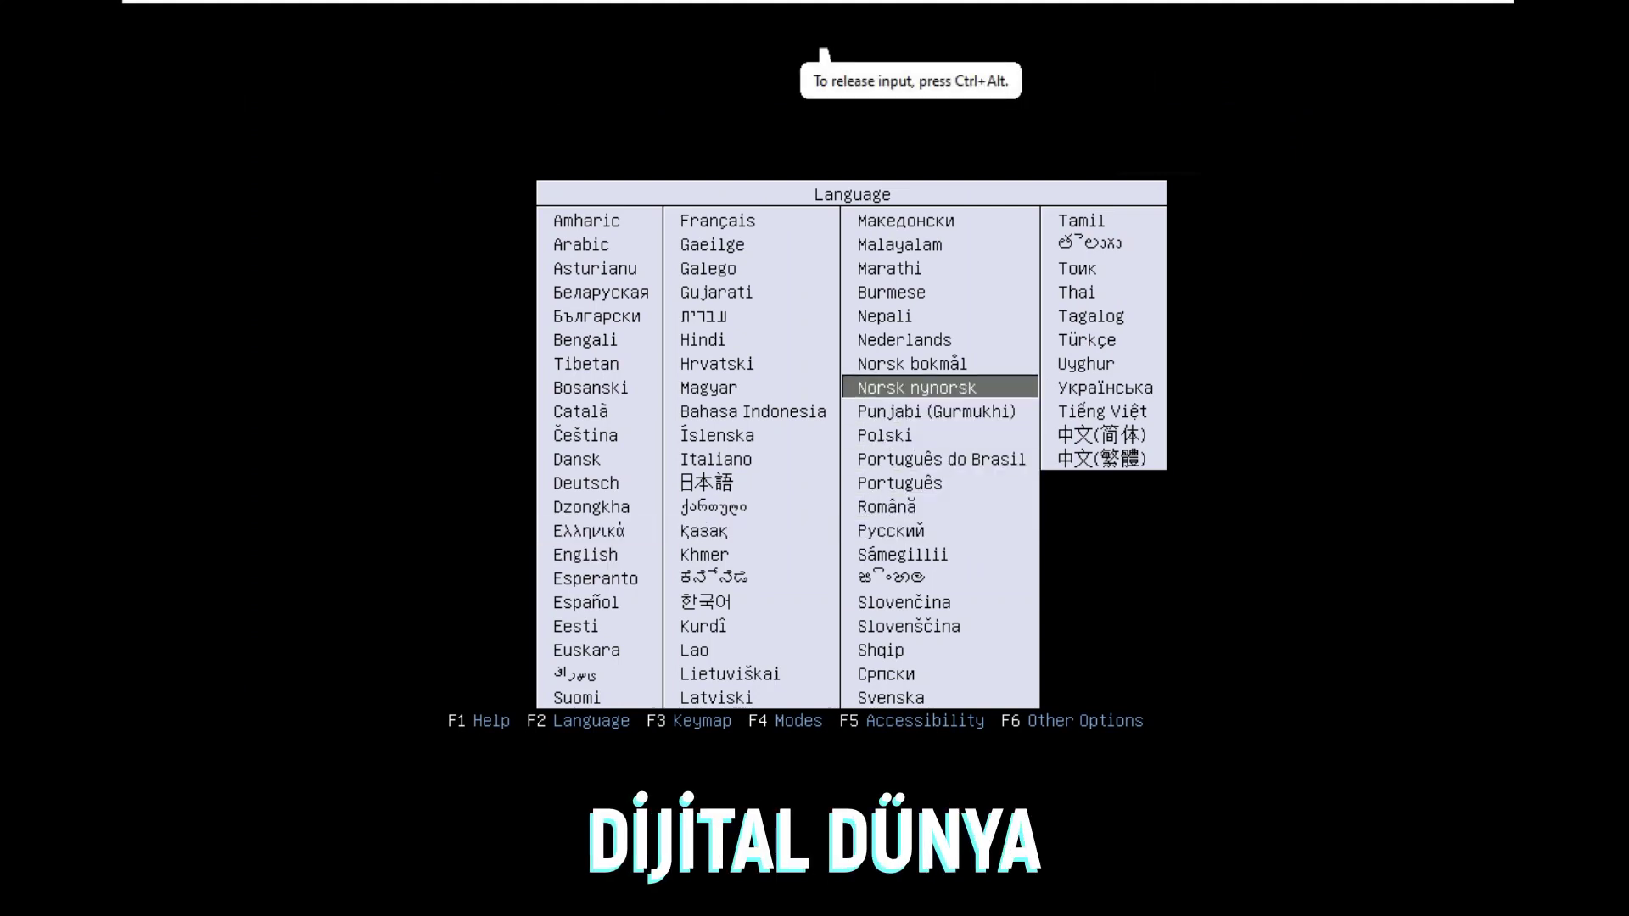
{"action": "key", "text": "Up"}
{"action": "key", "text": "Up"}
{"action": "key", "text": "Right"}
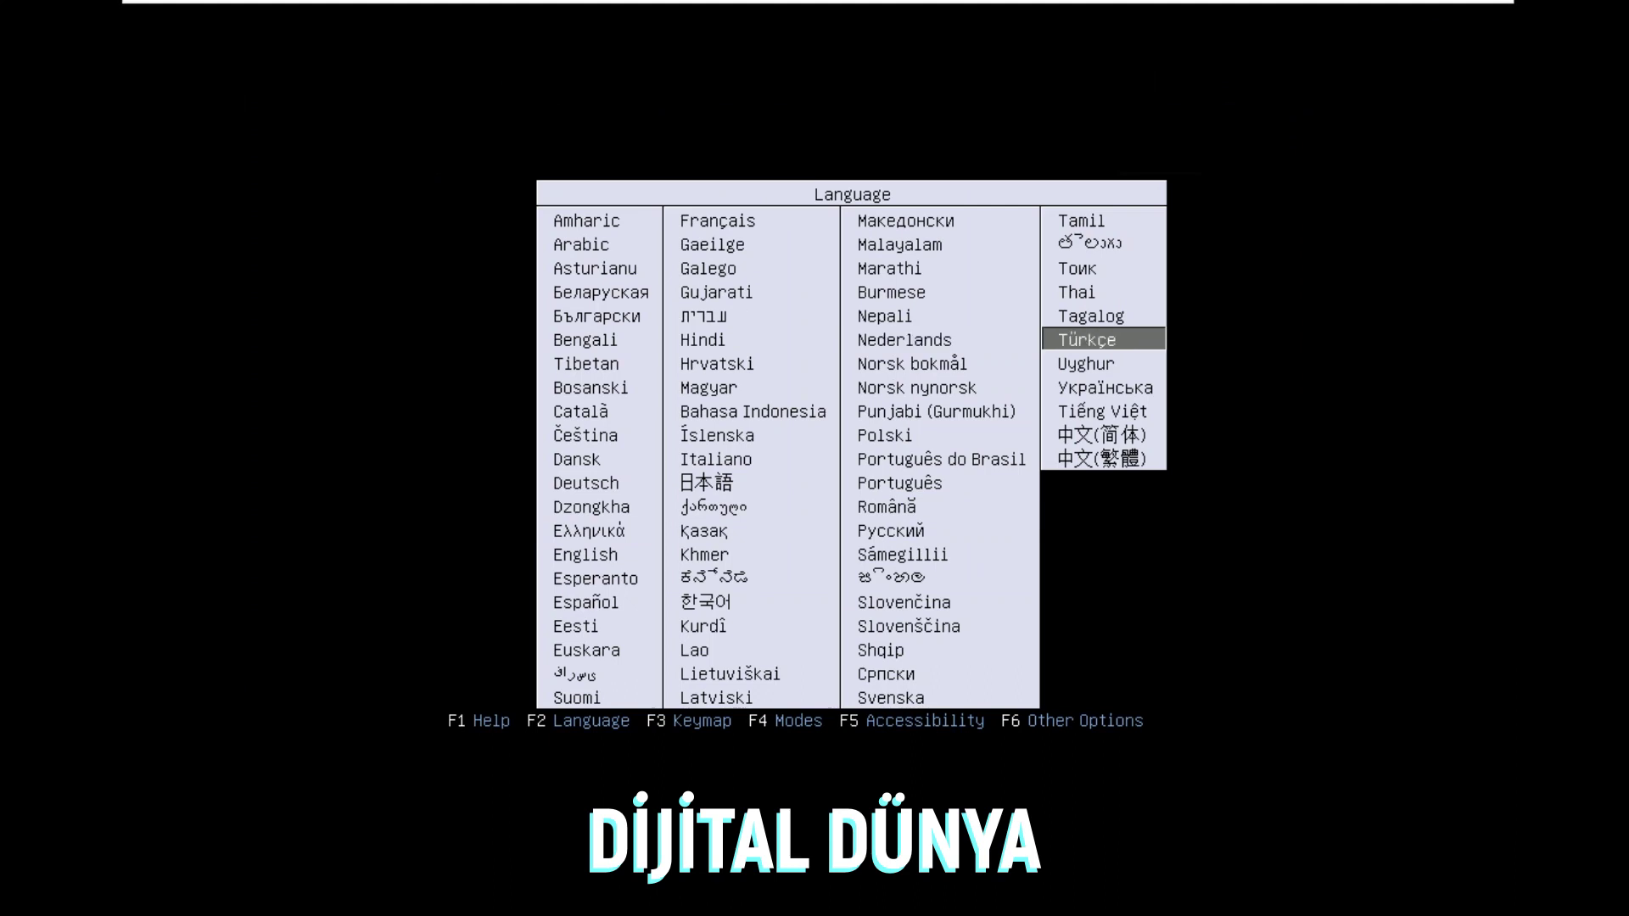
{"action": "key", "text": "Return"}
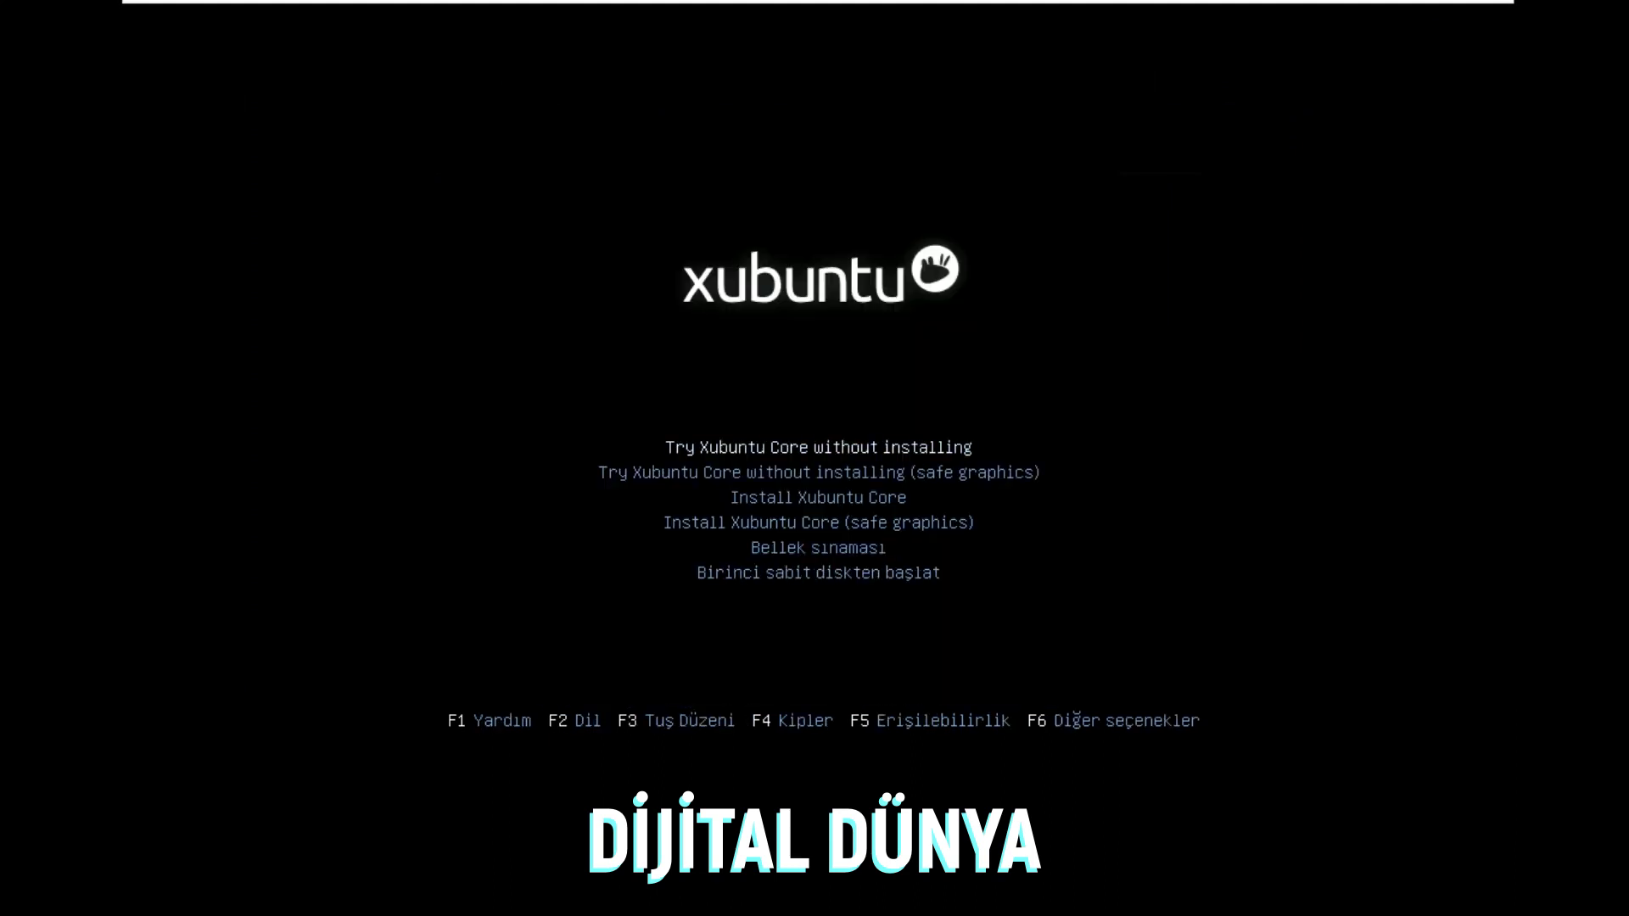
{"action": "key", "text": "Down"}
{"action": "key", "text": "Down"}
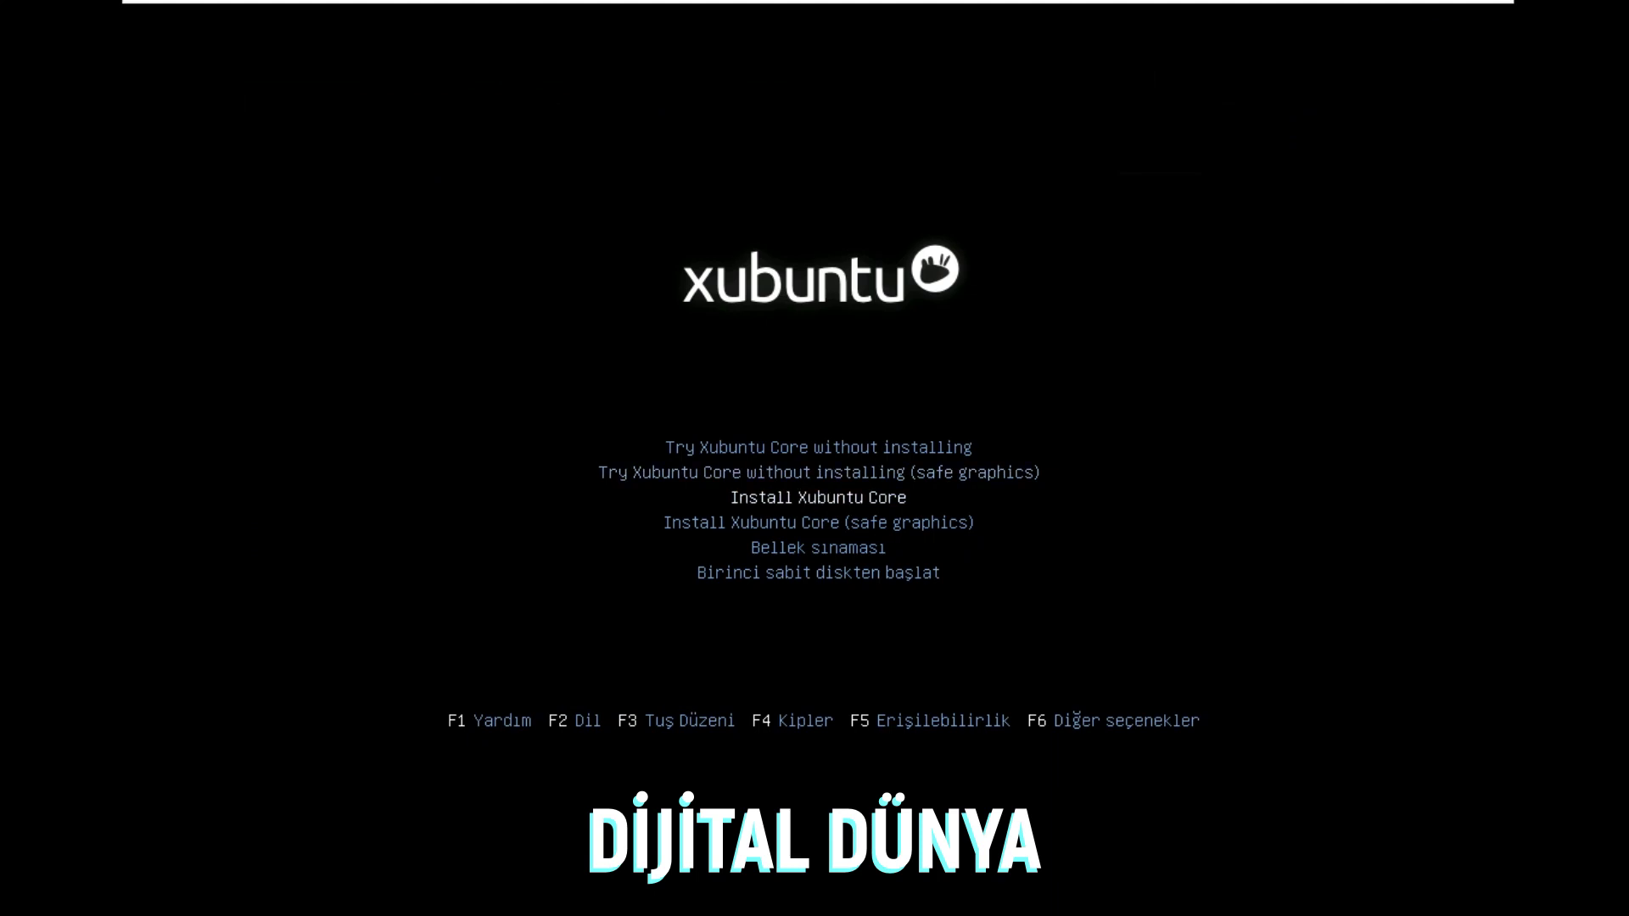
{"action": "key", "text": "Return"}
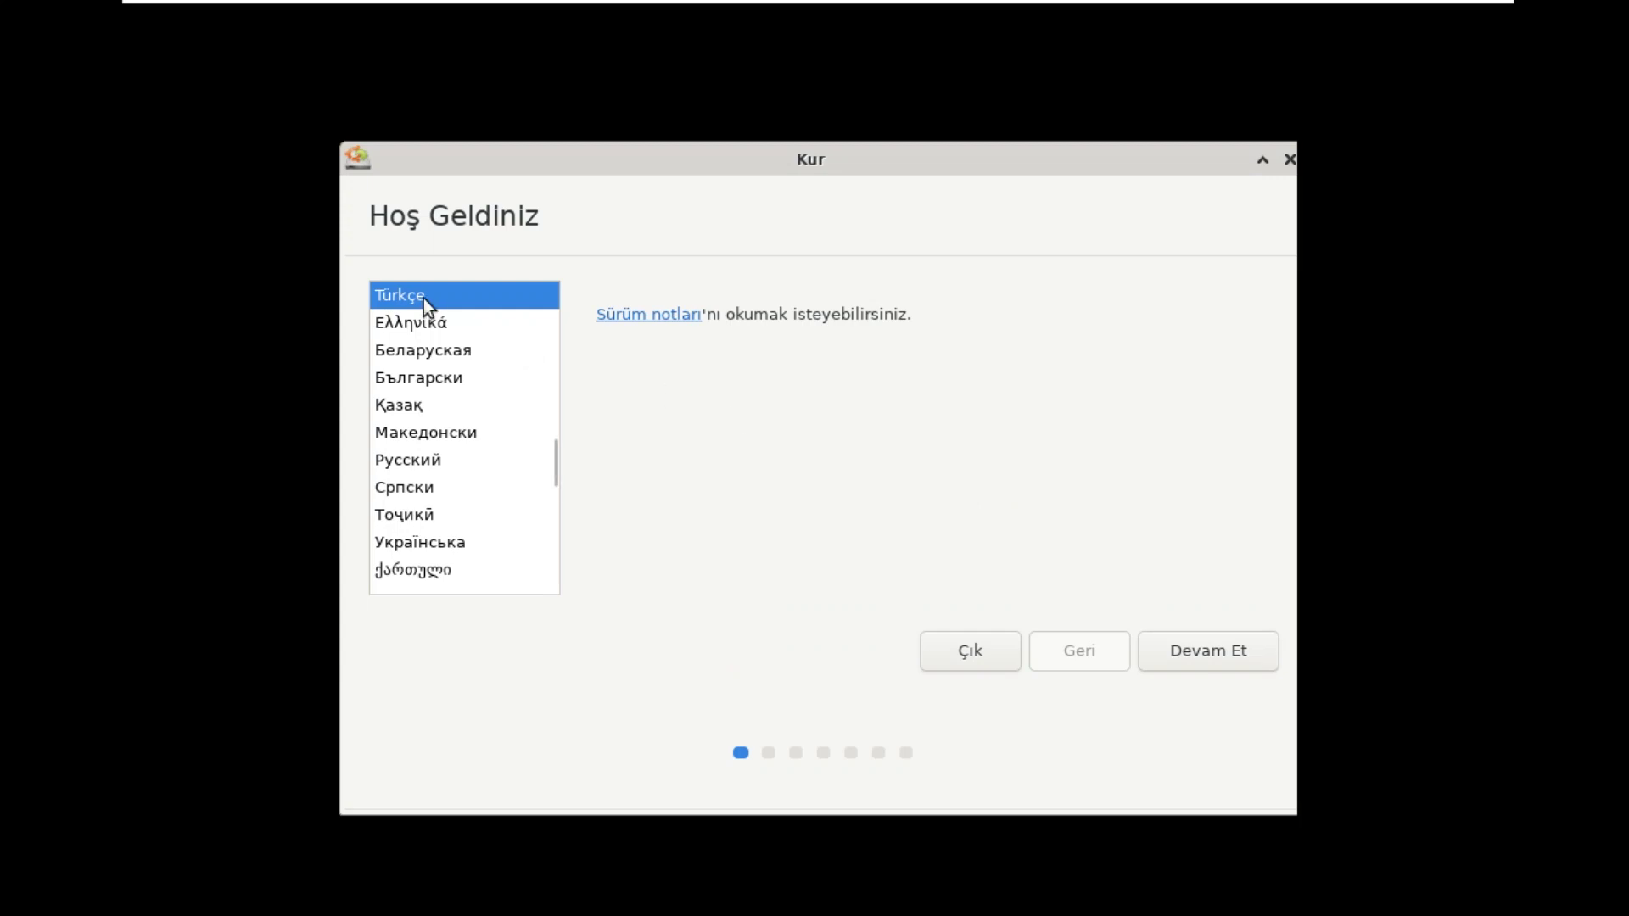
Step: Keep Türkçe as the installer language and continue to the keyboard layout step
{"action": "left_click", "coordinate": [1209, 653]}
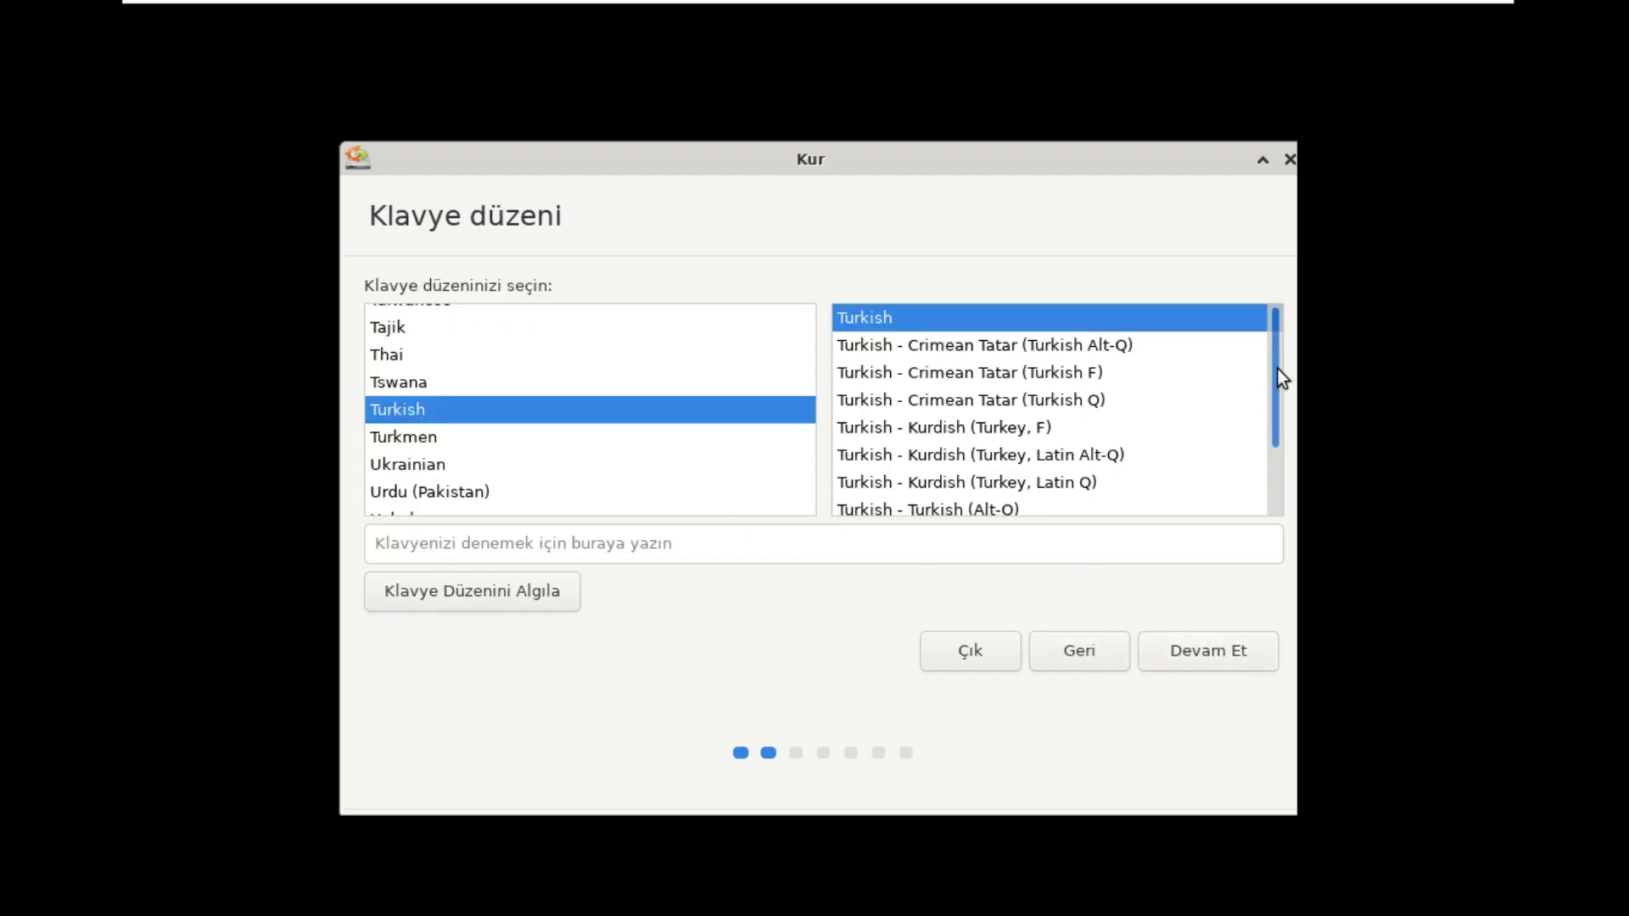
Step: Choose the Turkish Sun dead keys layout, test it by typing 'işçöğ', and continue
{"action": "left_click_drag", "start_coordinate": [1275, 368], "coordinate": [1275, 451]}
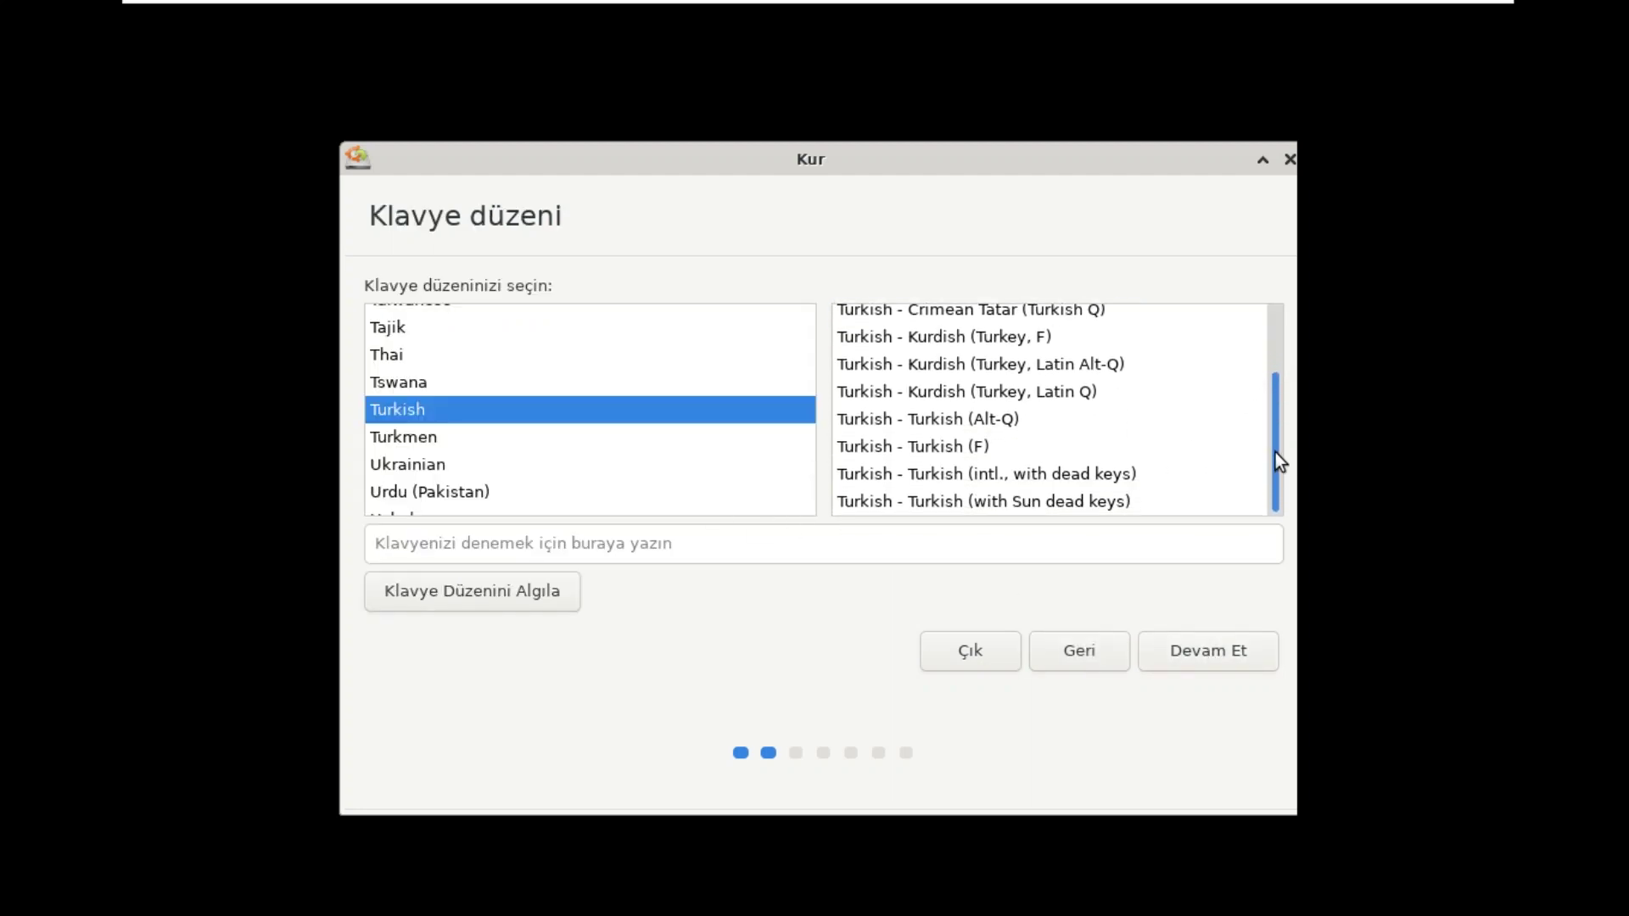
{"action": "left_click", "coordinate": [1076, 502]}
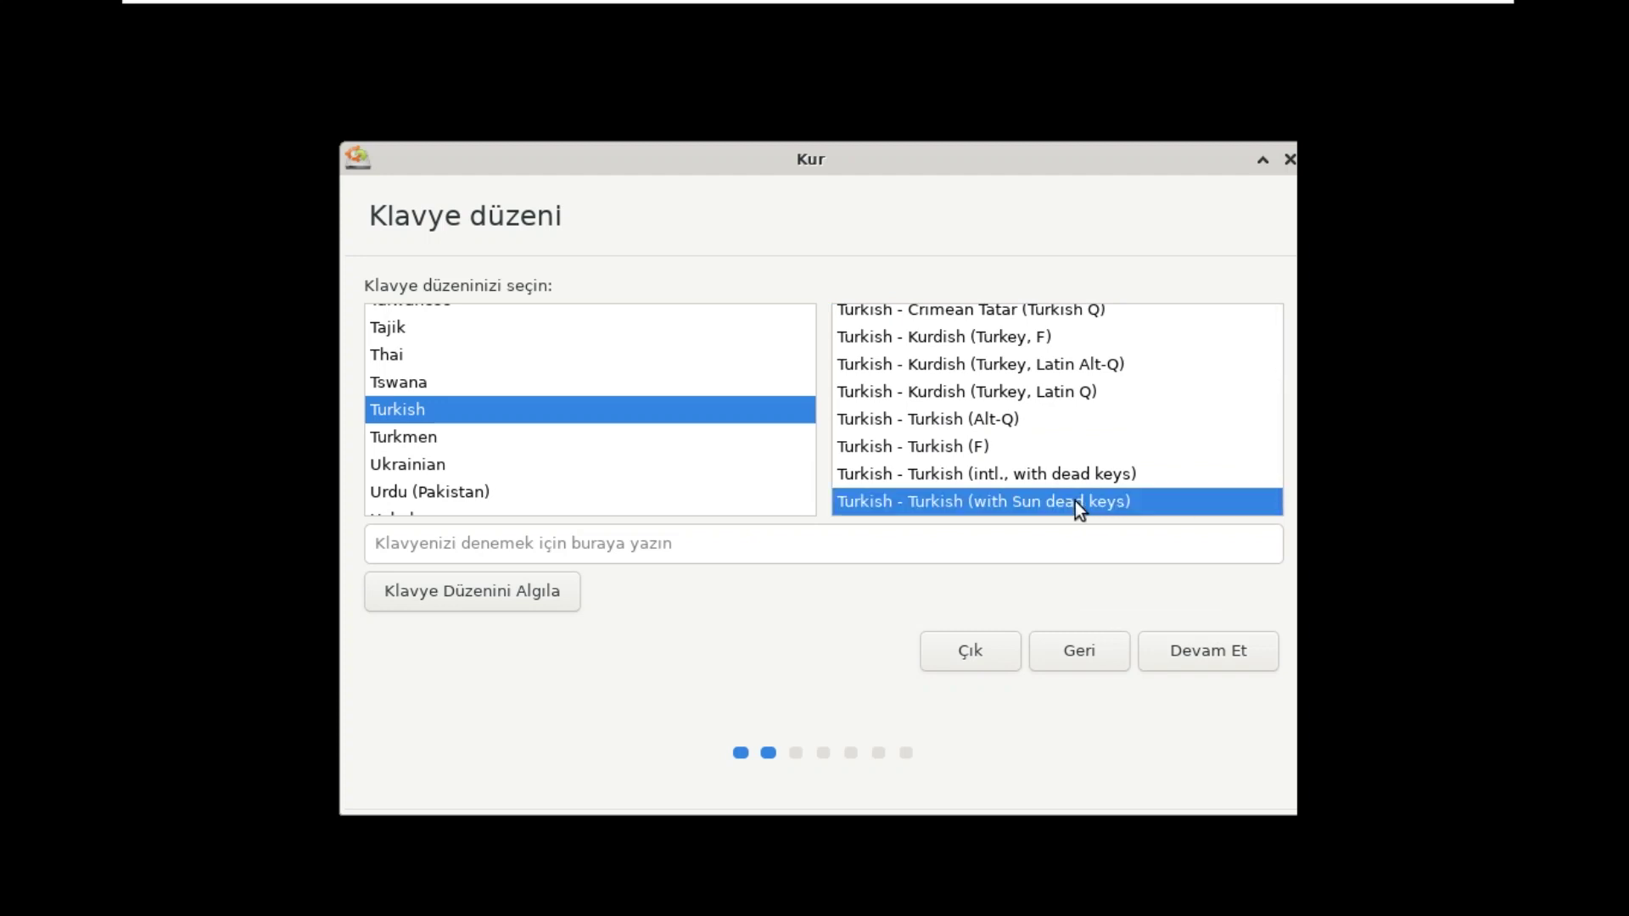
{"action": "left_click", "coordinate": [899, 549]}
{"action": "type", "text": "iş"}
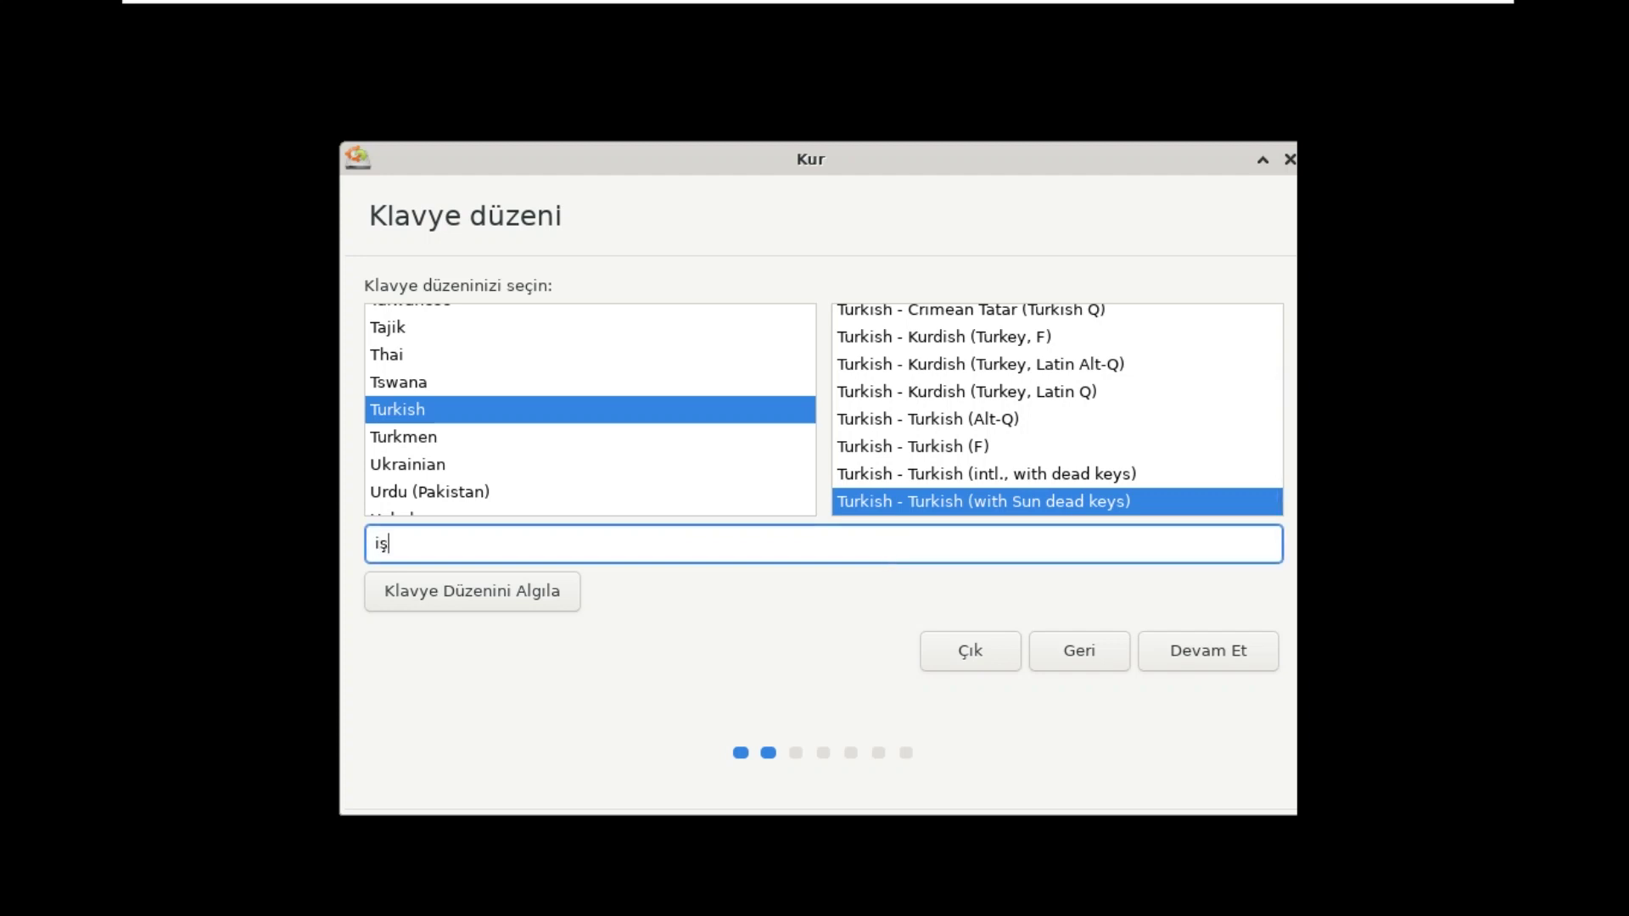
{"action": "type", "text": "çöğ"}
{"action": "left_click", "coordinate": [1233, 653]}
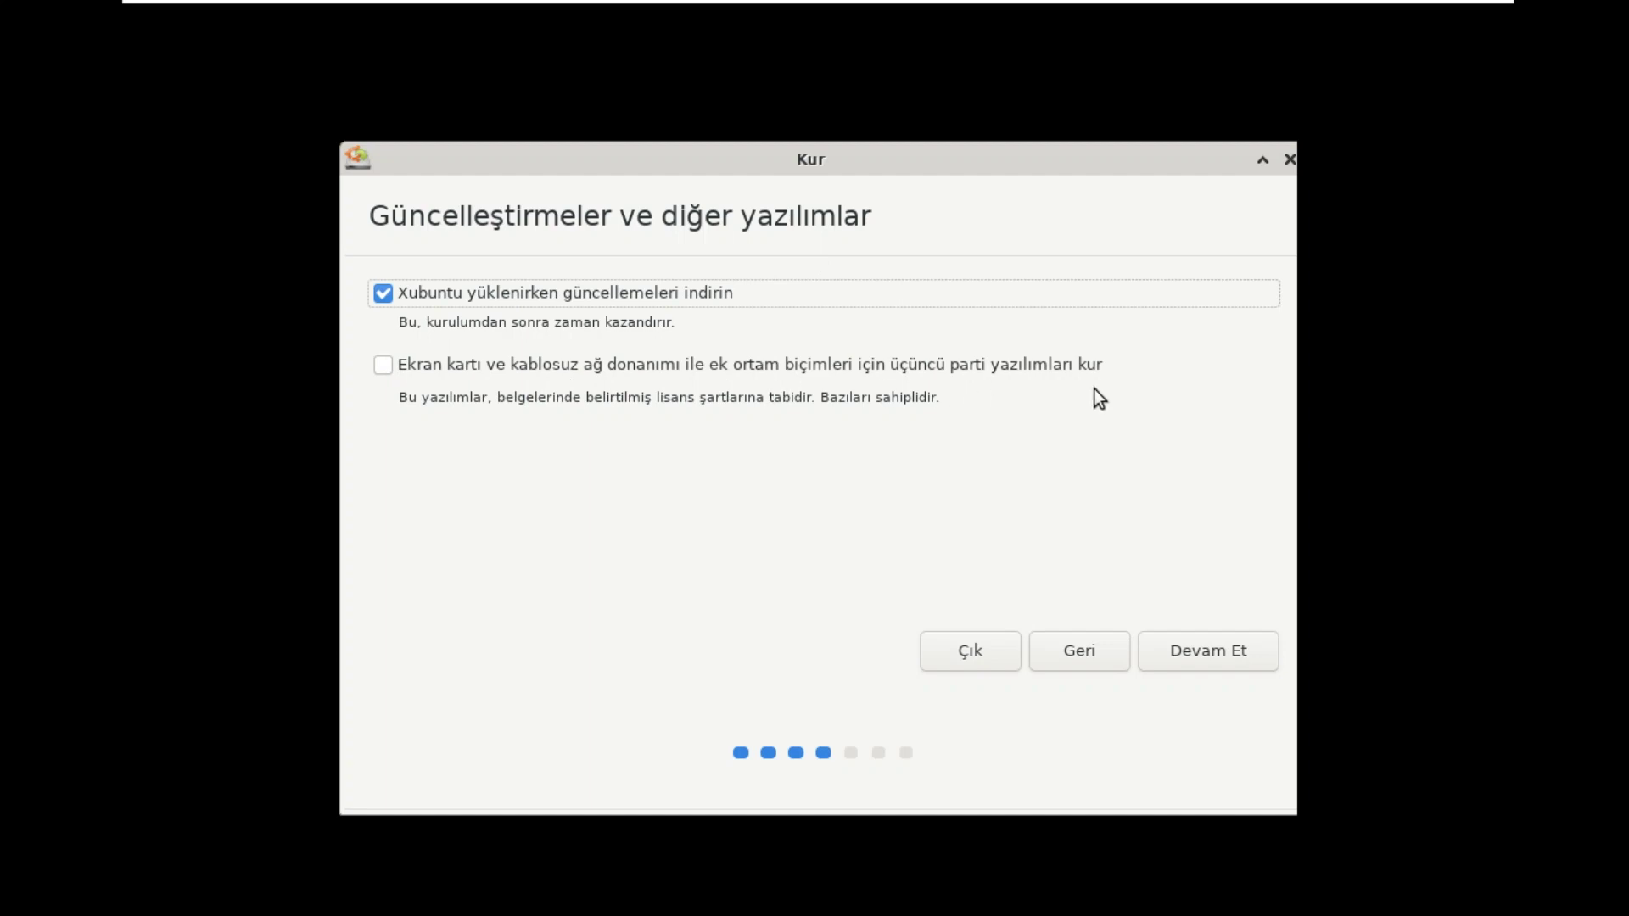
Step: Enable third-party drivers and media software, then continue to the installation type page
{"action": "left_click", "coordinate": [389, 366]}
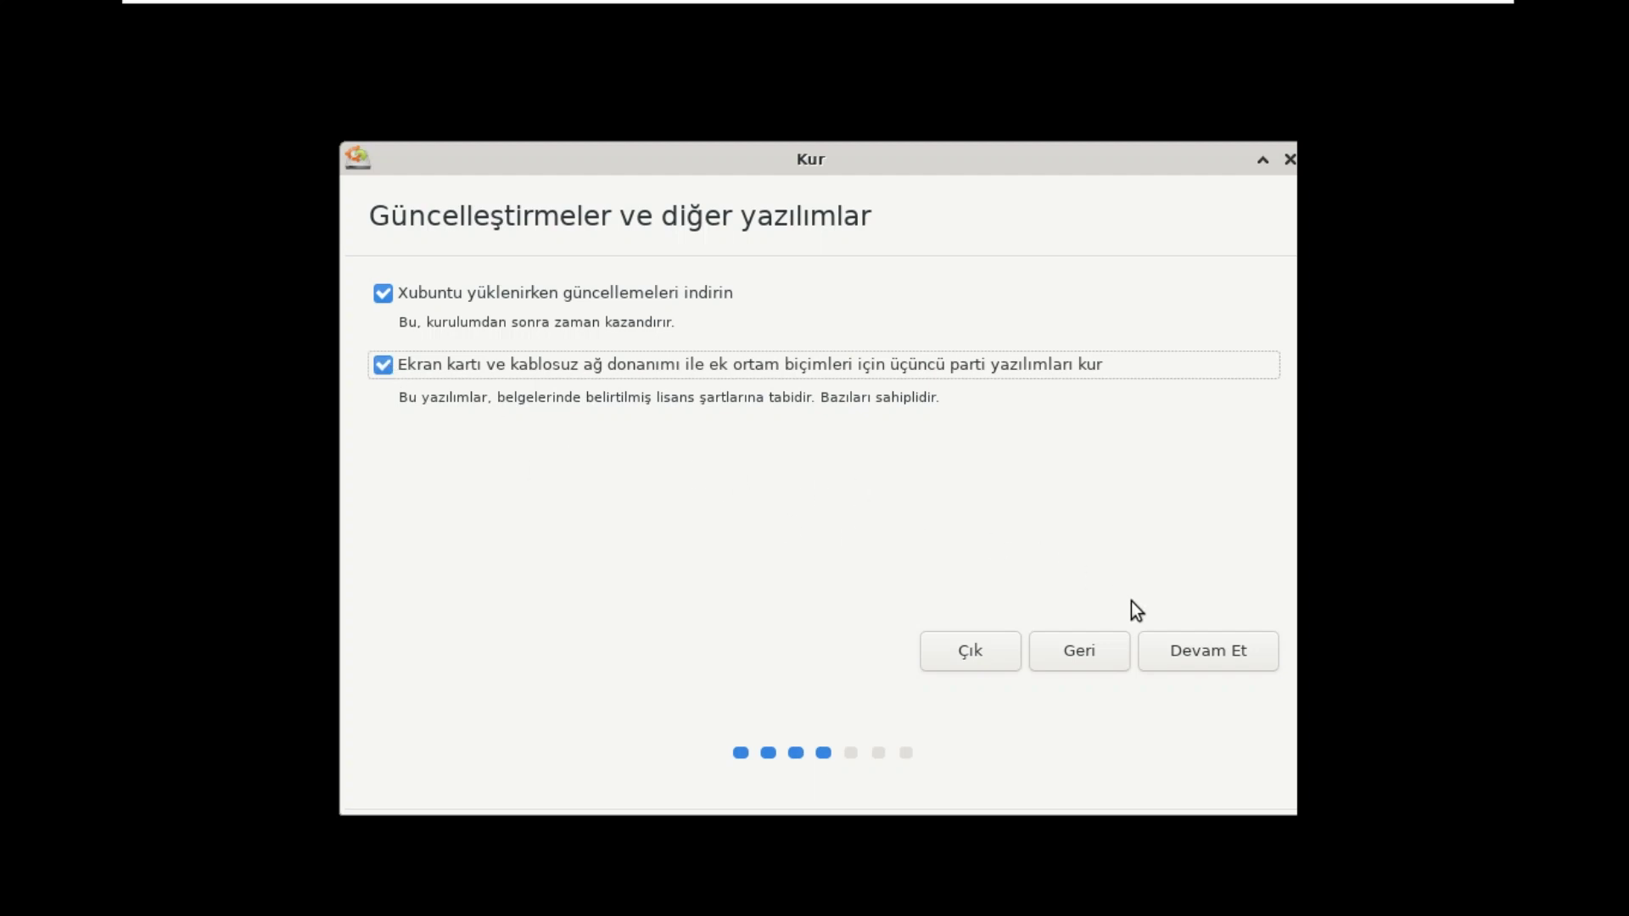
{"action": "left_click", "coordinate": [1223, 654]}
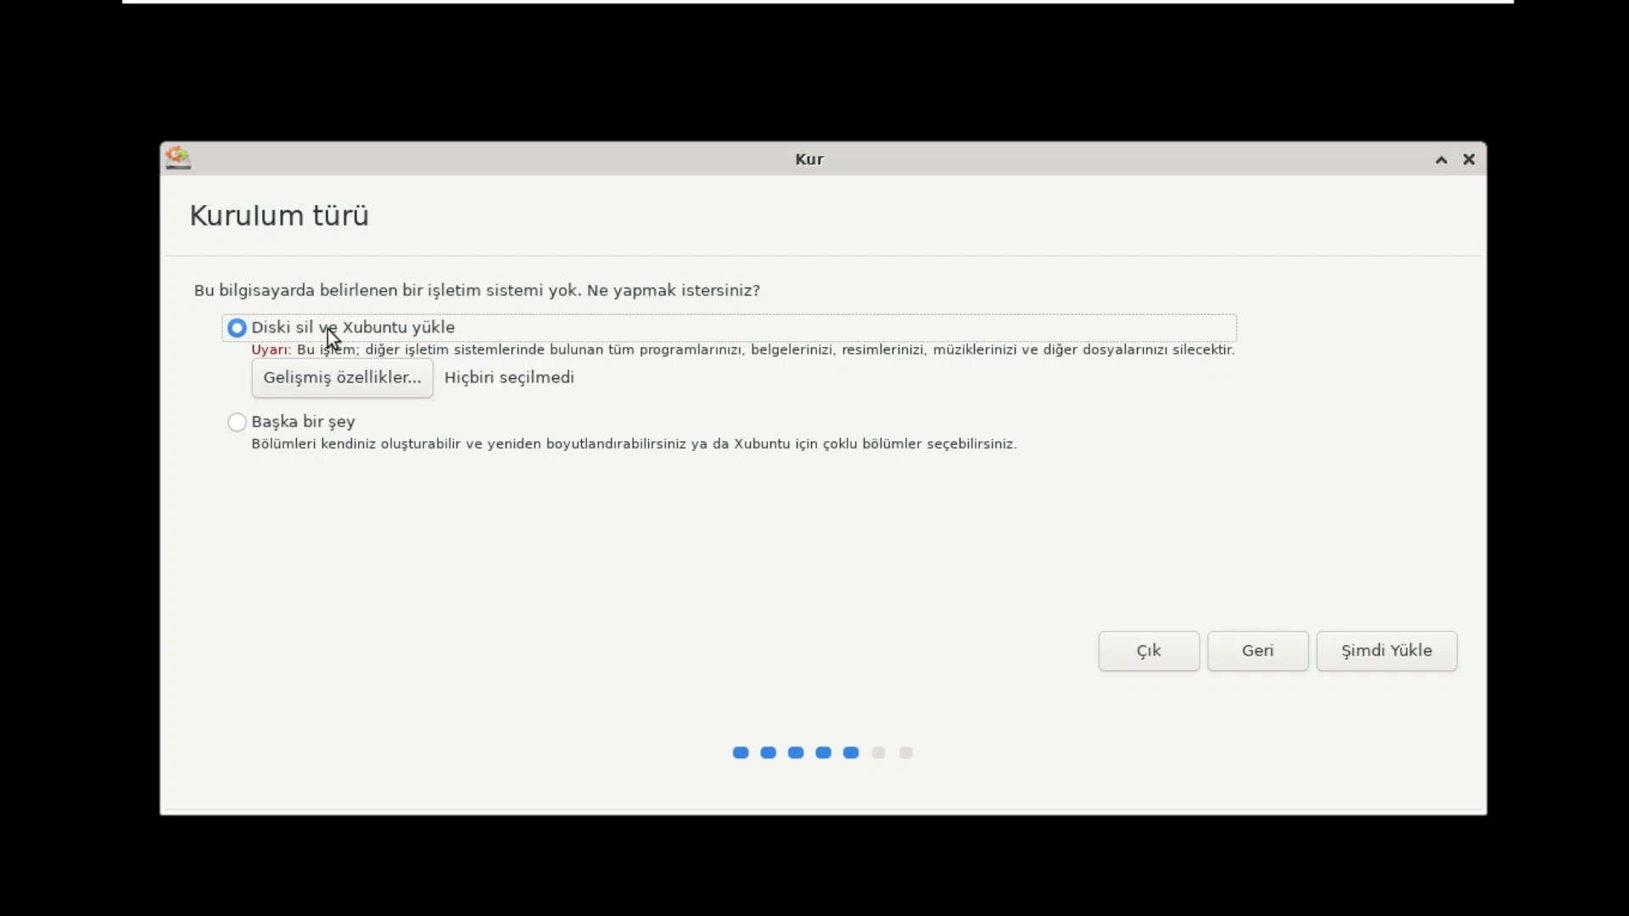
Step: Install with the disk erased, accept the partition changes, and set the location to Istanbul
{"action": "left_click", "coordinate": [1397, 653]}
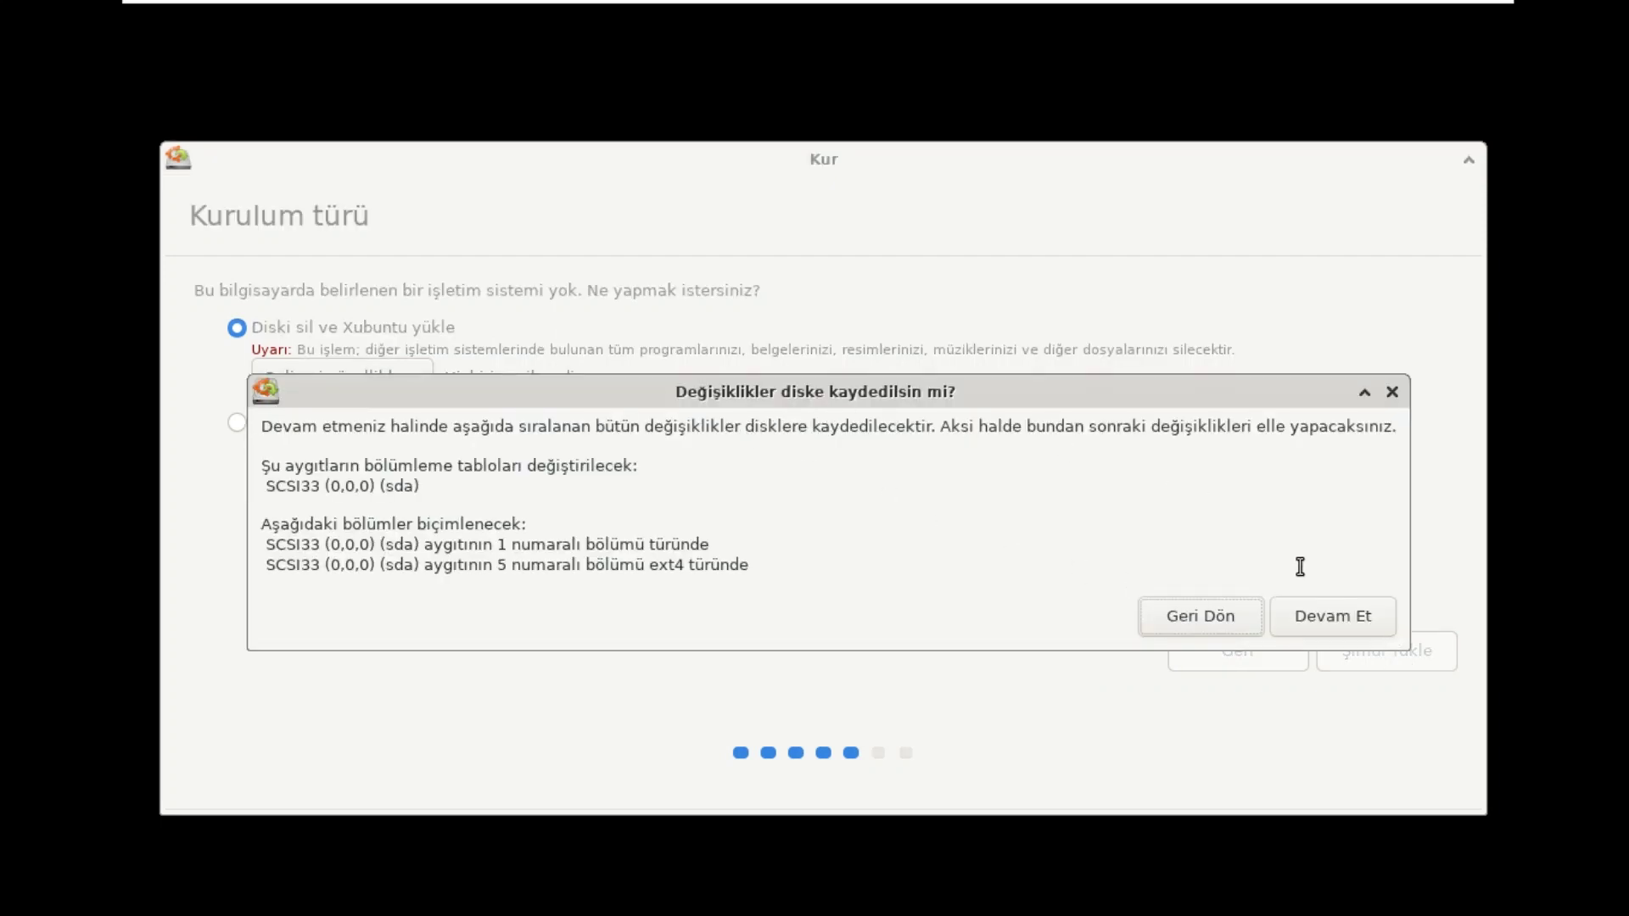
{"action": "left_click", "coordinate": [1351, 623]}
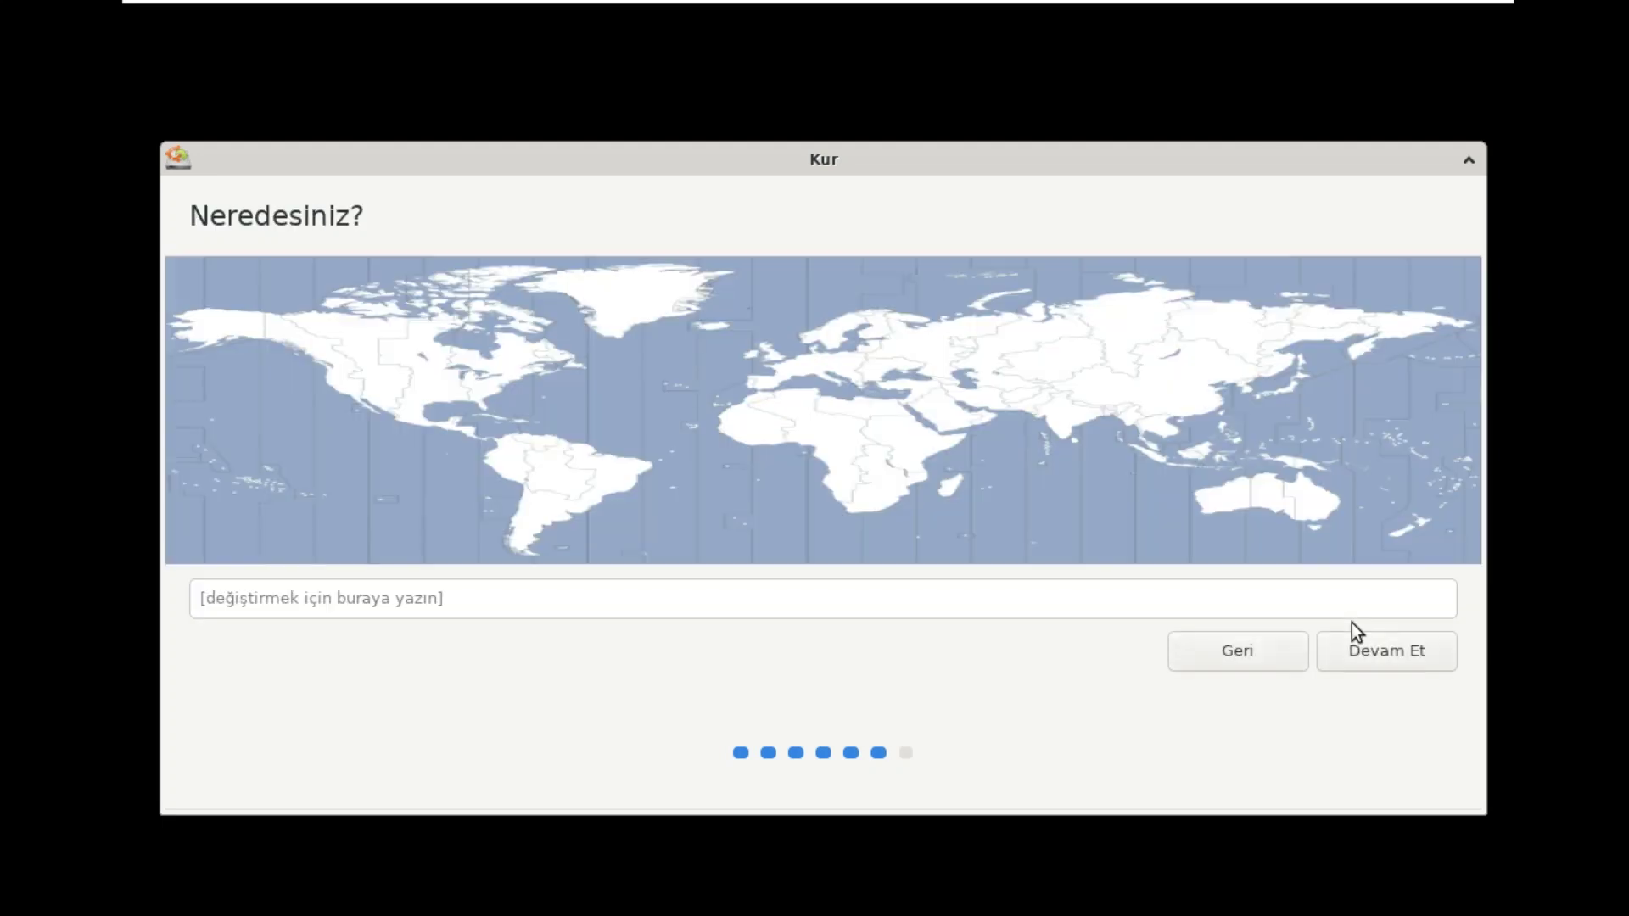
{"action": "left_click", "coordinate": [895, 394]}
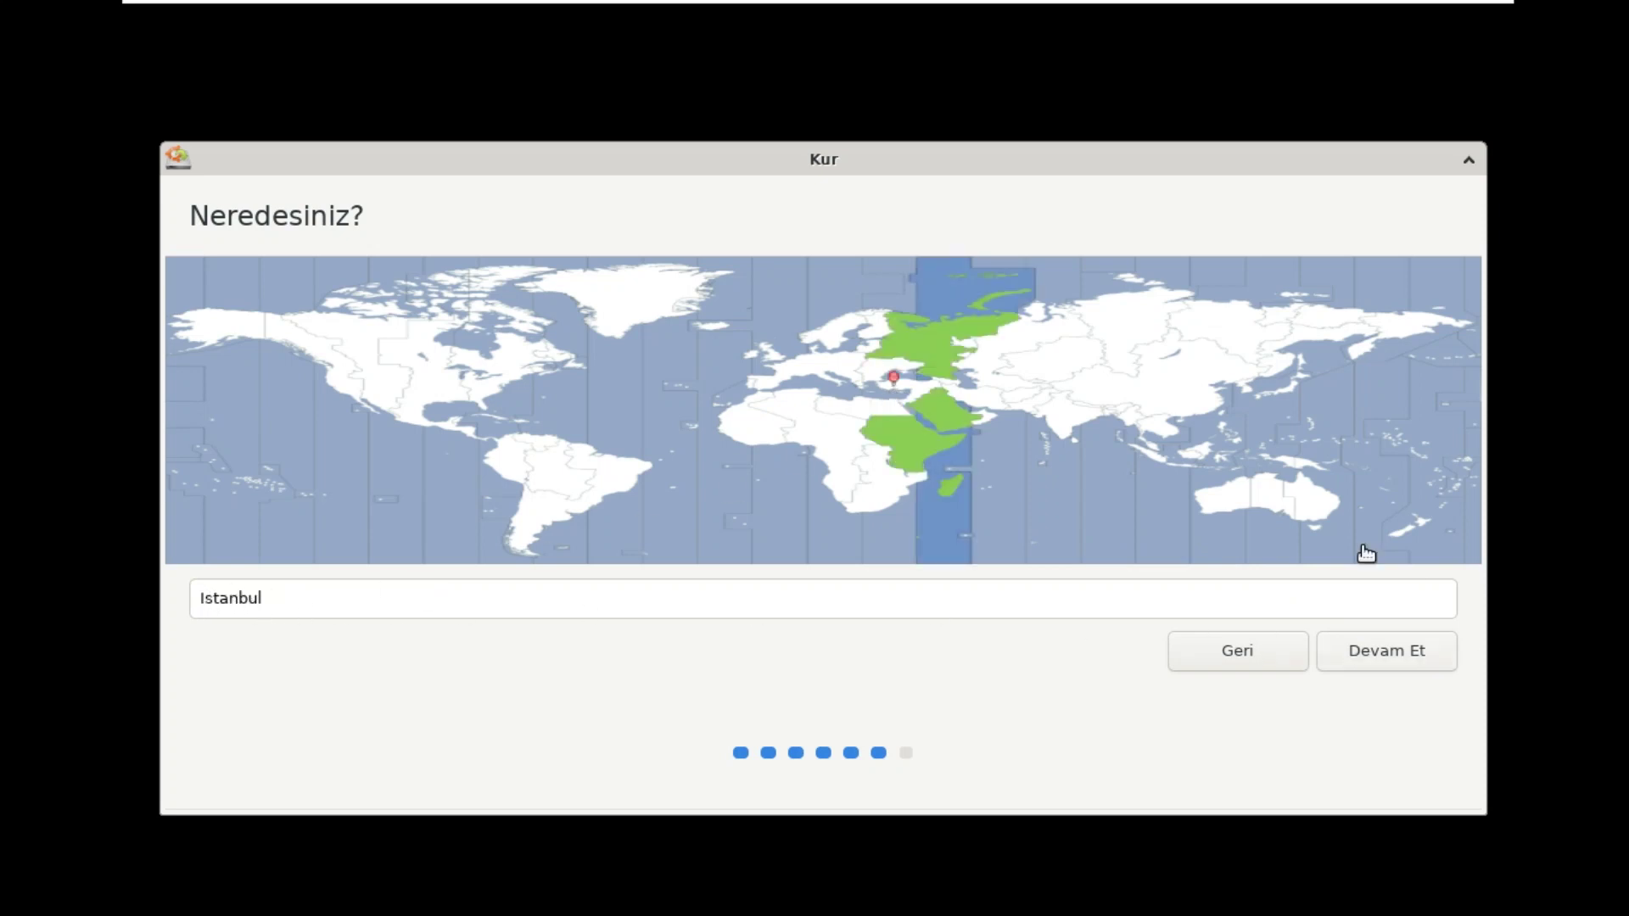
{"action": "left_click", "coordinate": [1398, 653]}
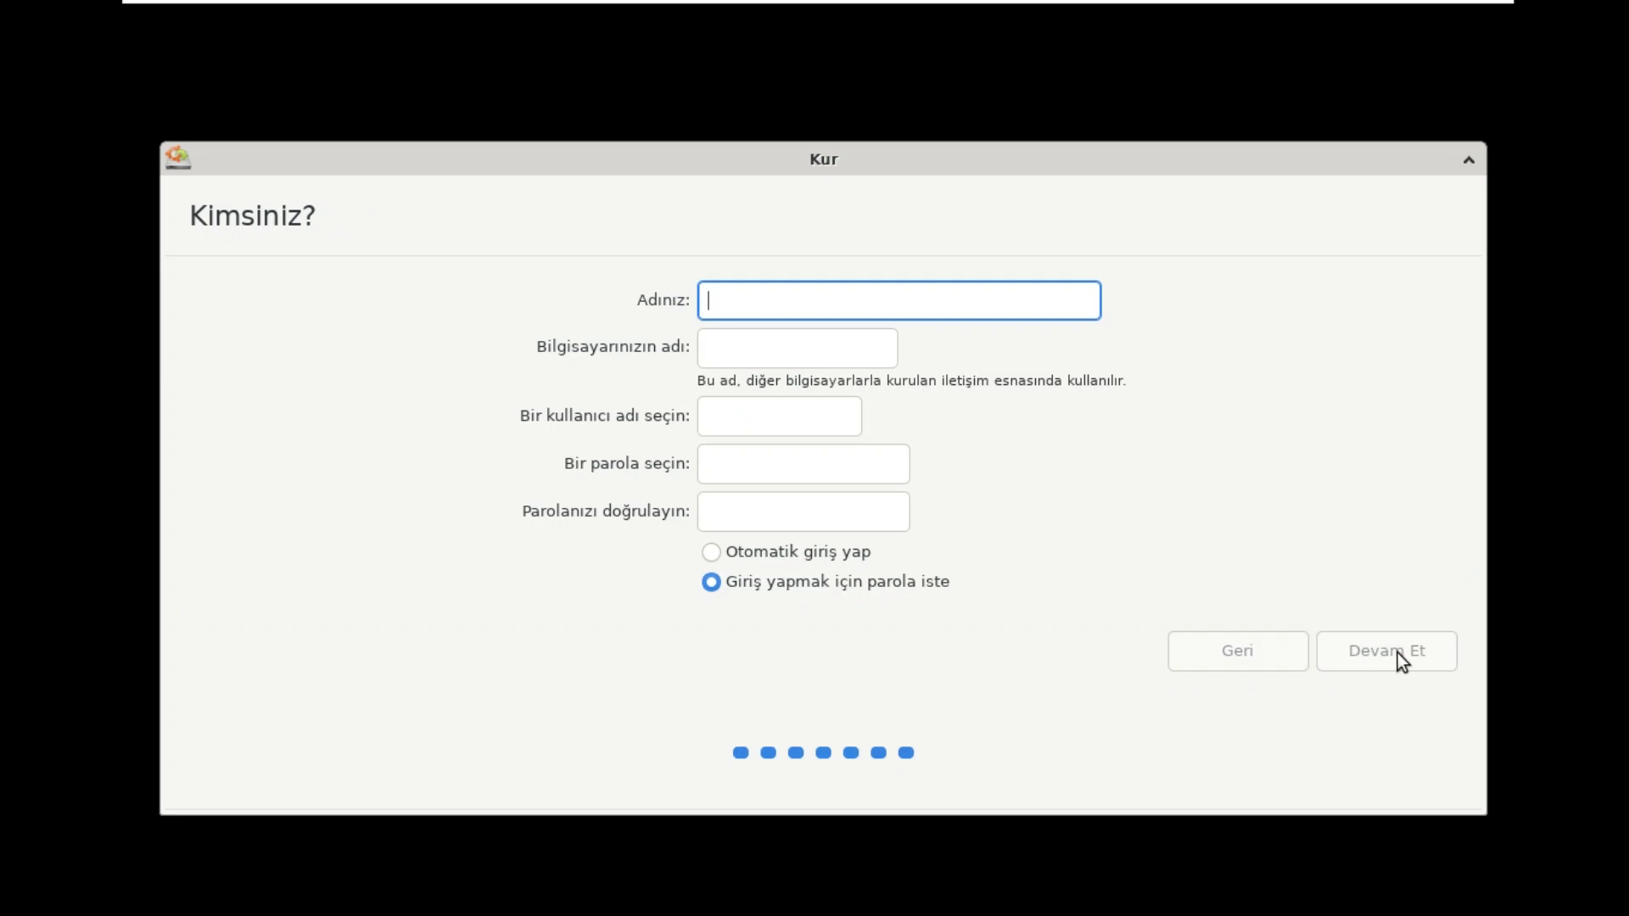
Step: Enter the user's full name and the account password twice, then start the installation
{"action": "type", "text": "Diji"}
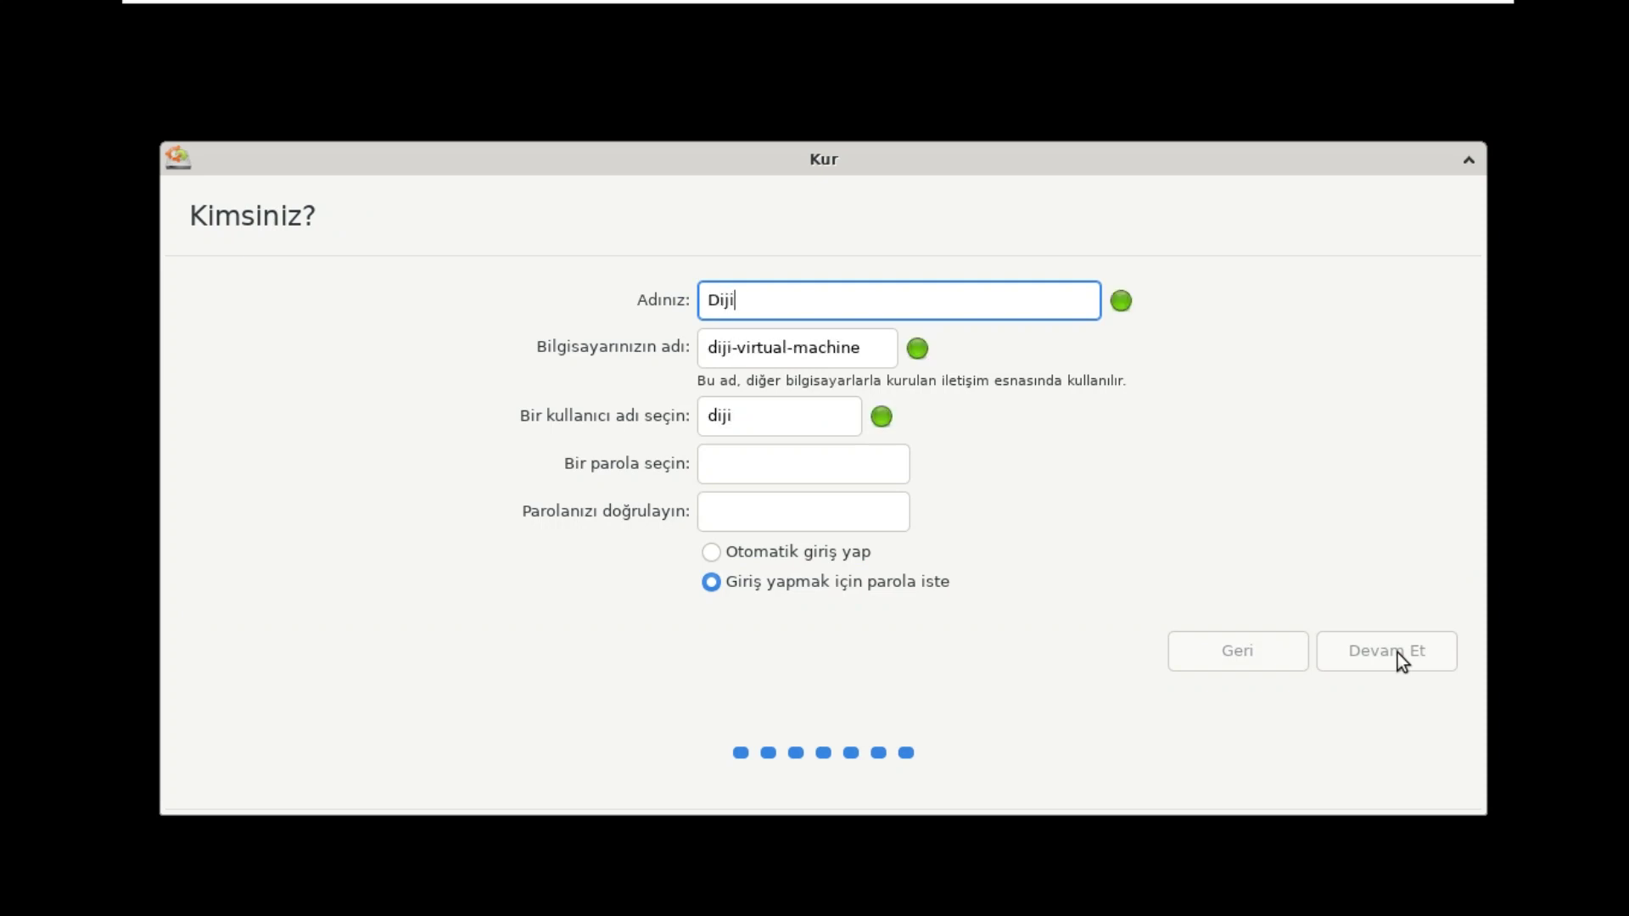
{"action": "type", "text": "tal Dünya"}
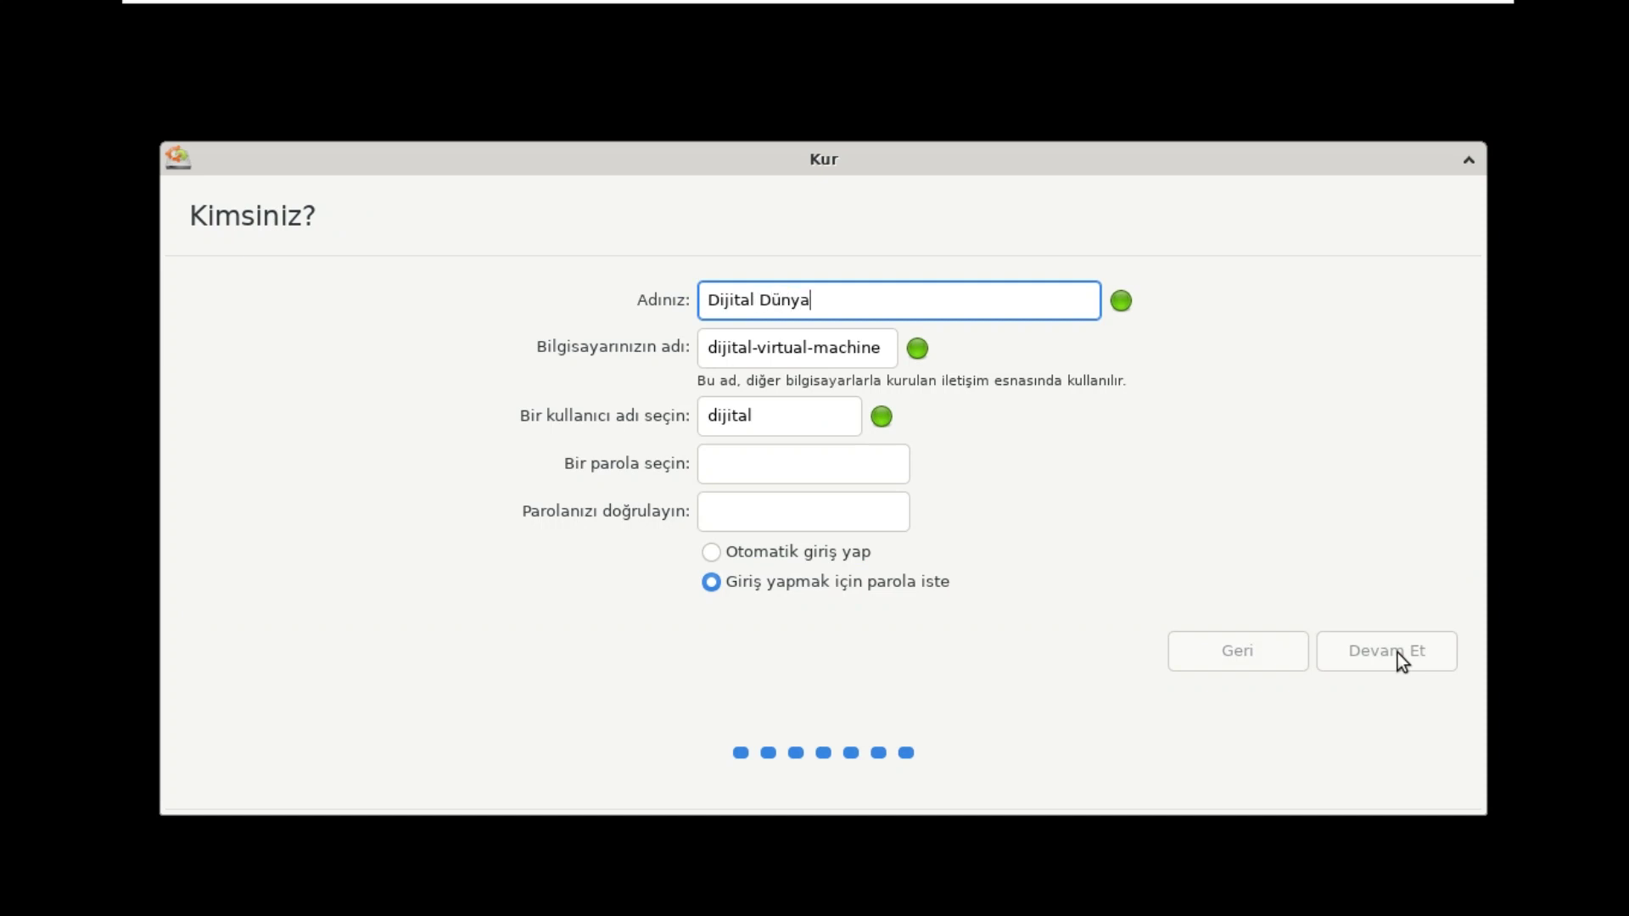
{"action": "left_click", "coordinate": [785, 465]}
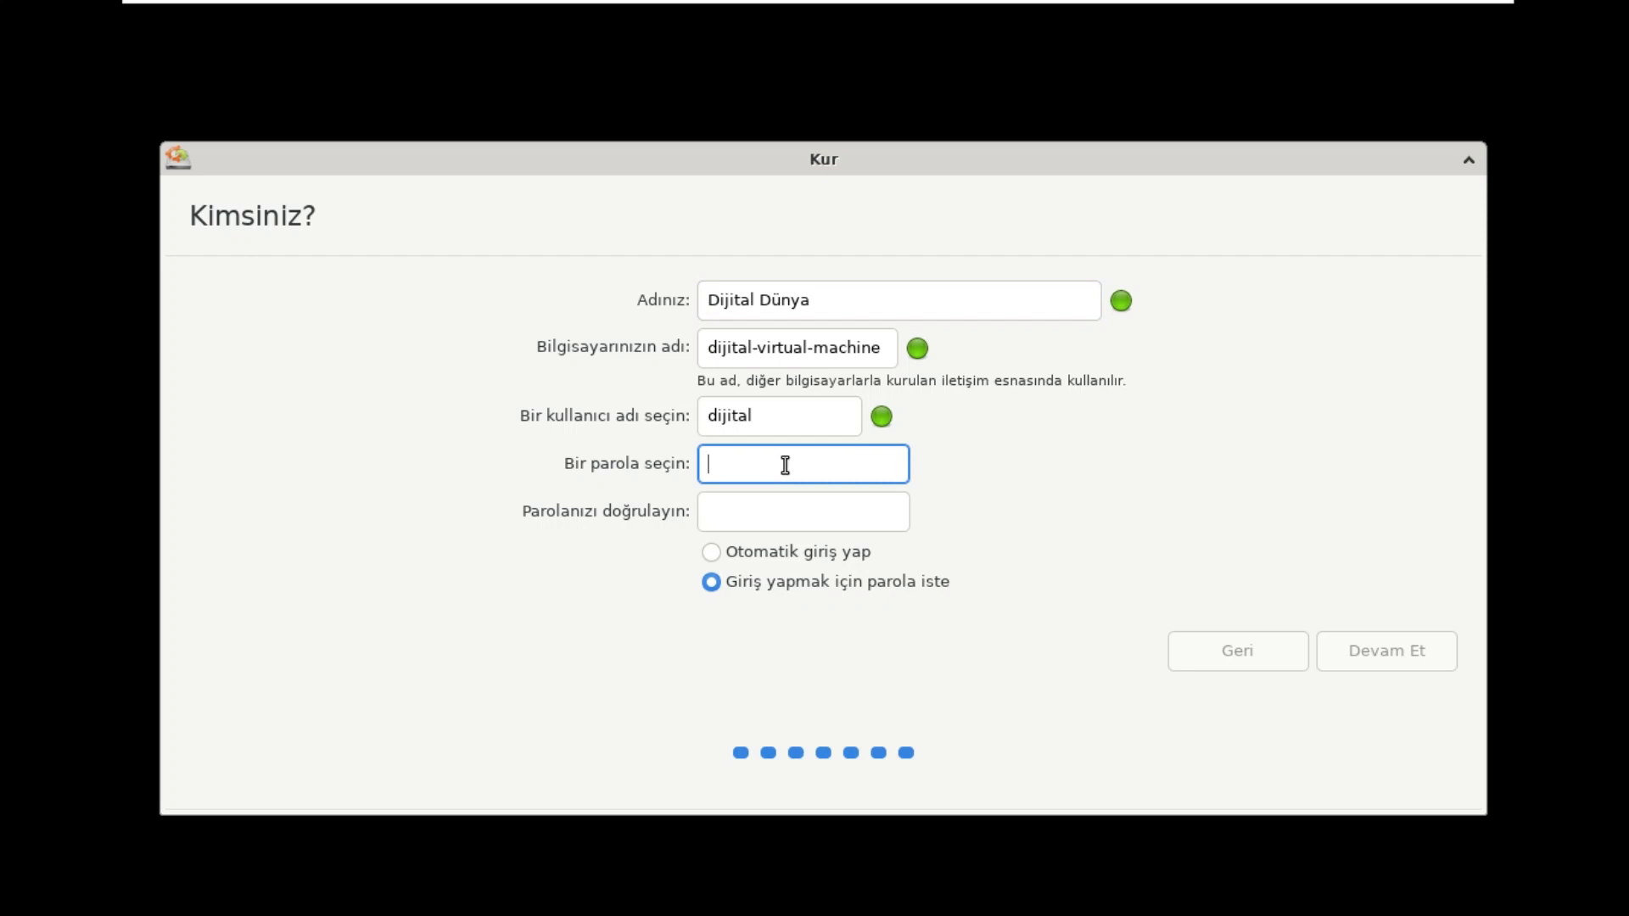
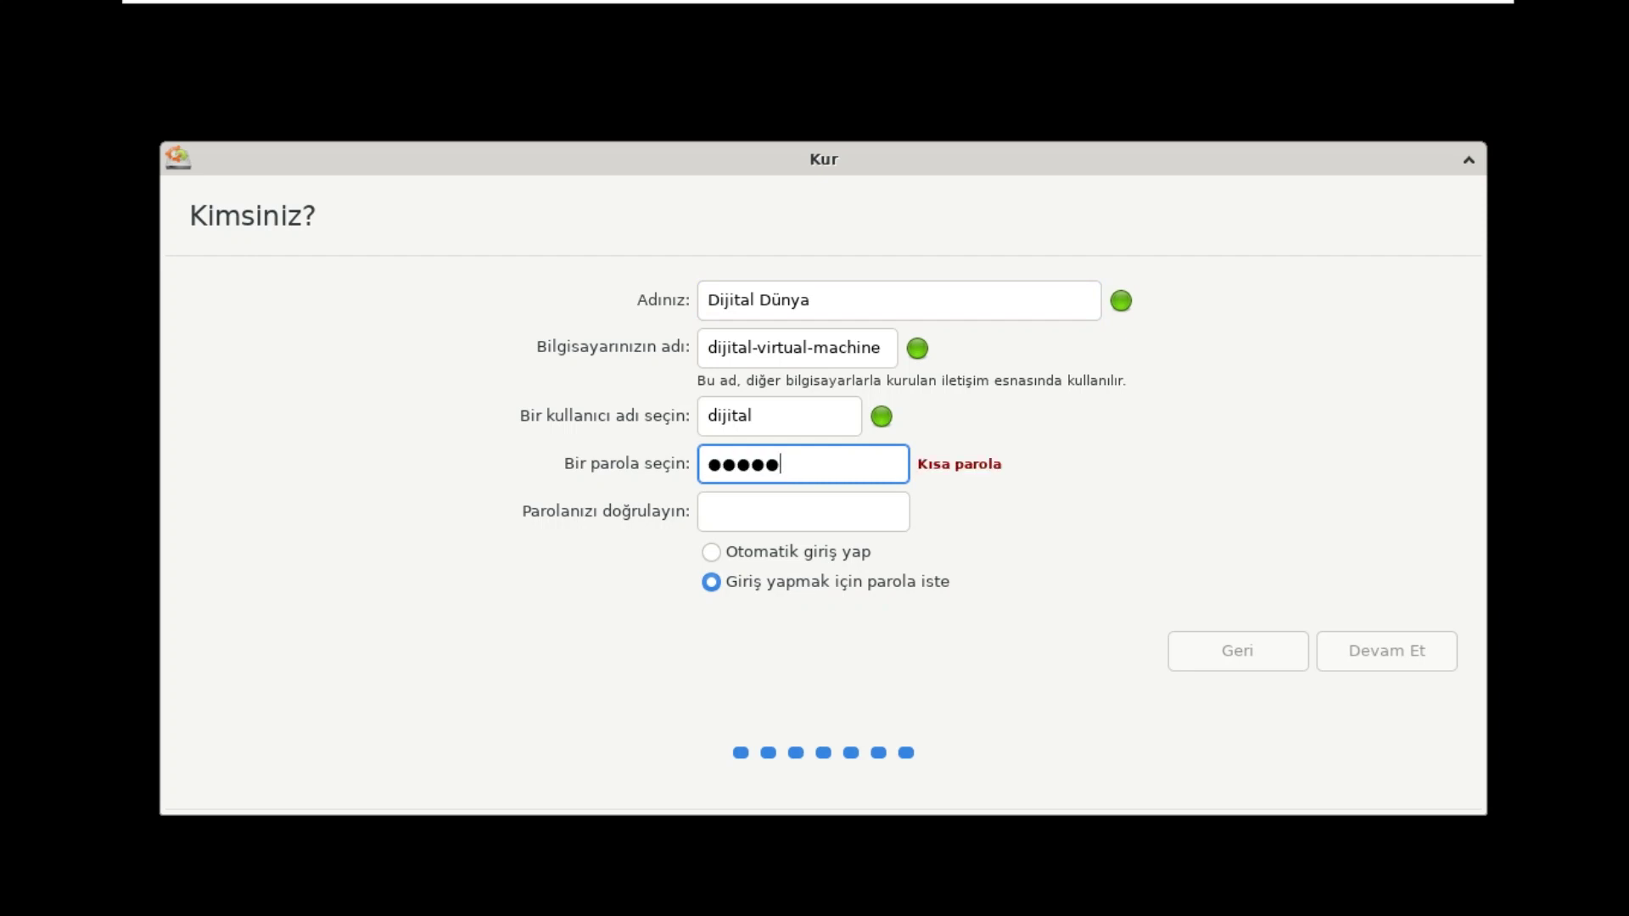
{"action": "left_click", "coordinate": [772, 518]}
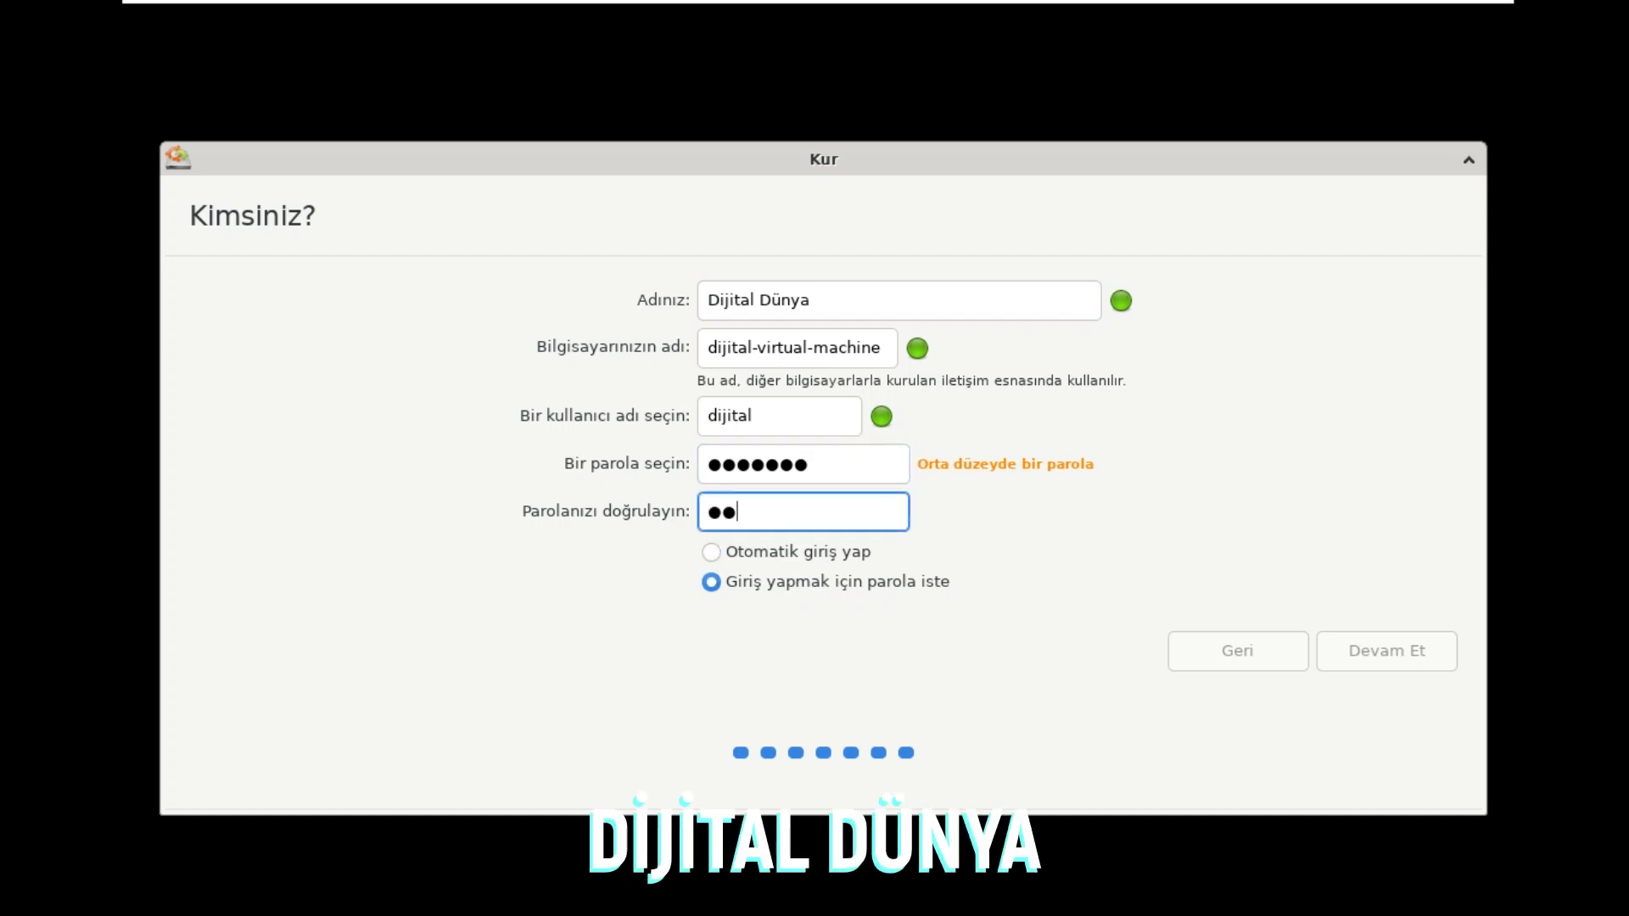
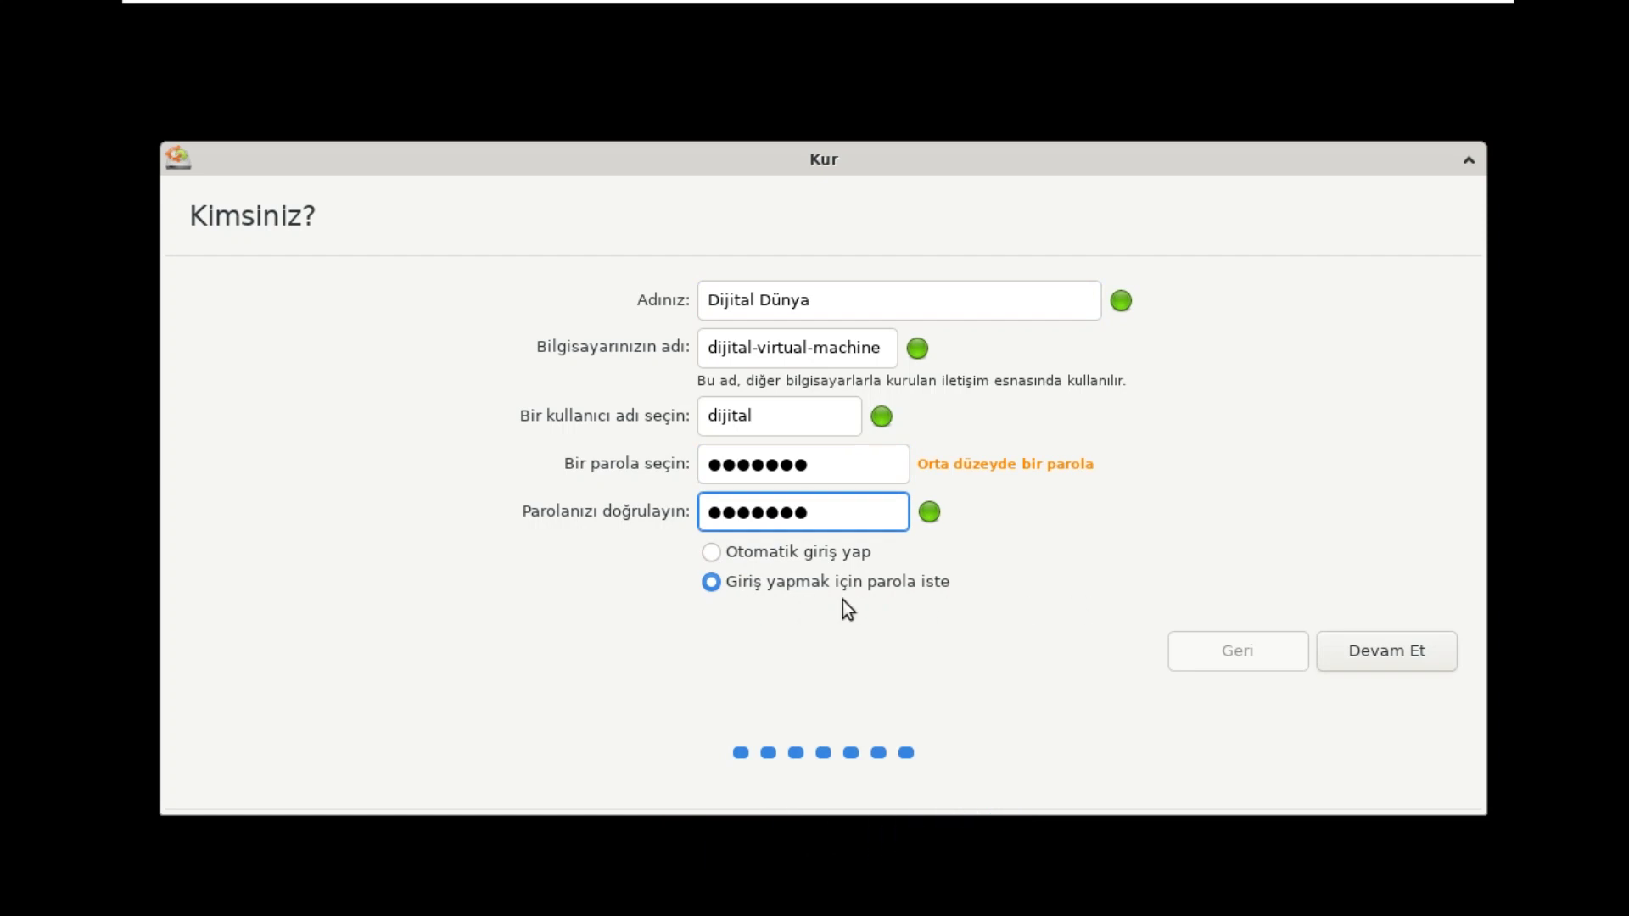
{"action": "left_click", "coordinate": [1387, 648]}
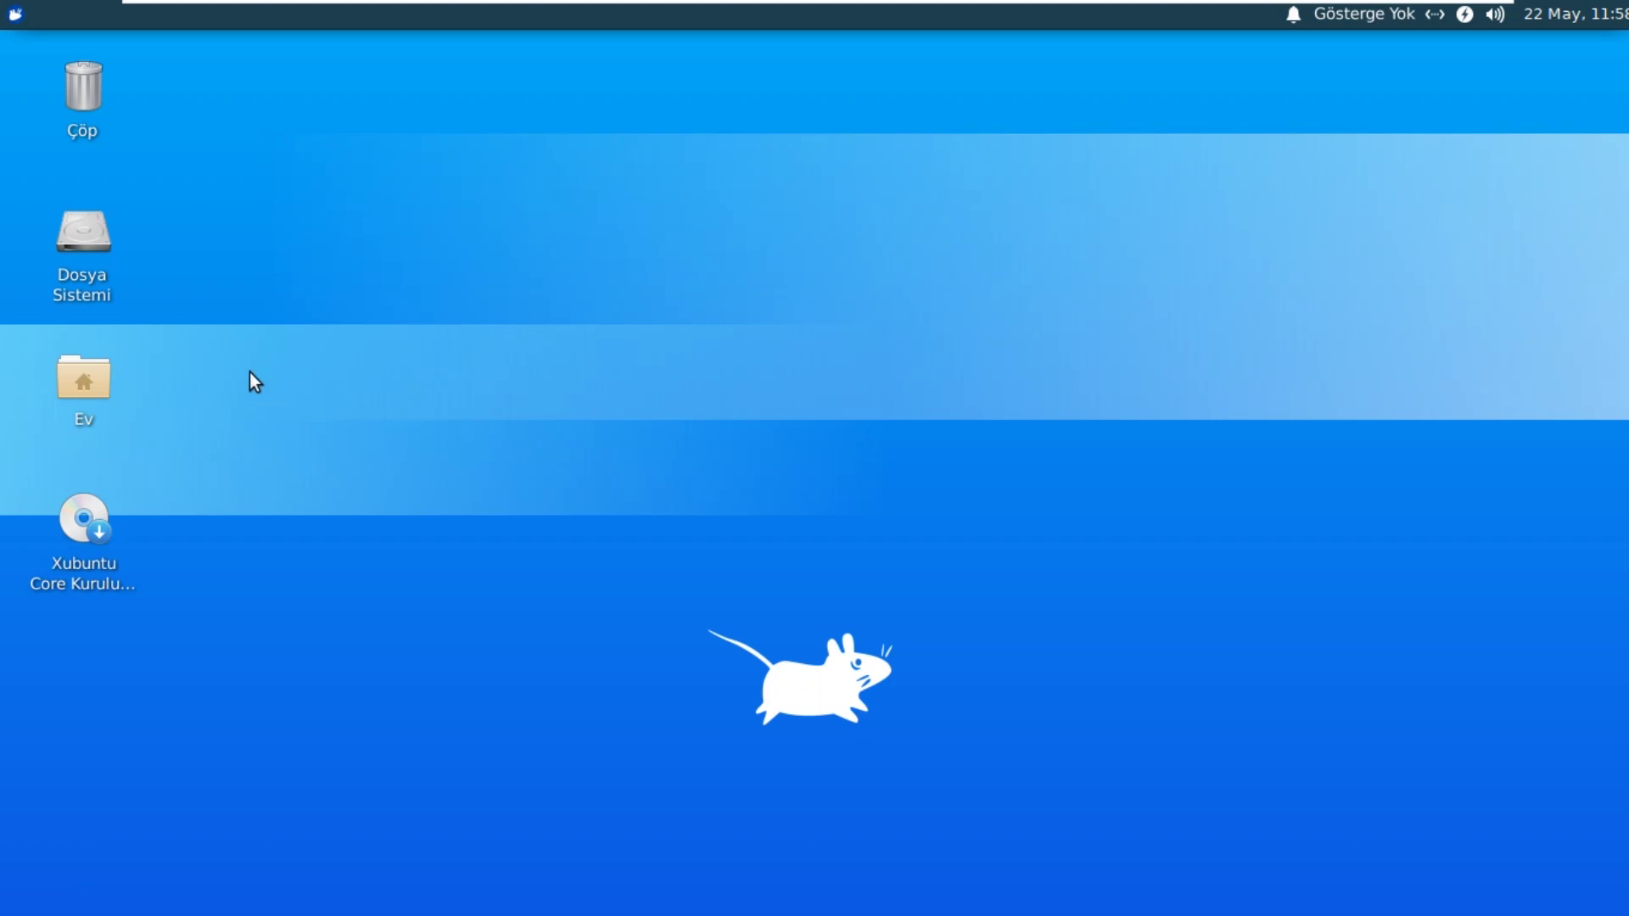
Step: Launch the terminal emulator, centre its window, and run sudo apt-get update
{"action": "left_click", "coordinate": [17, 15]}
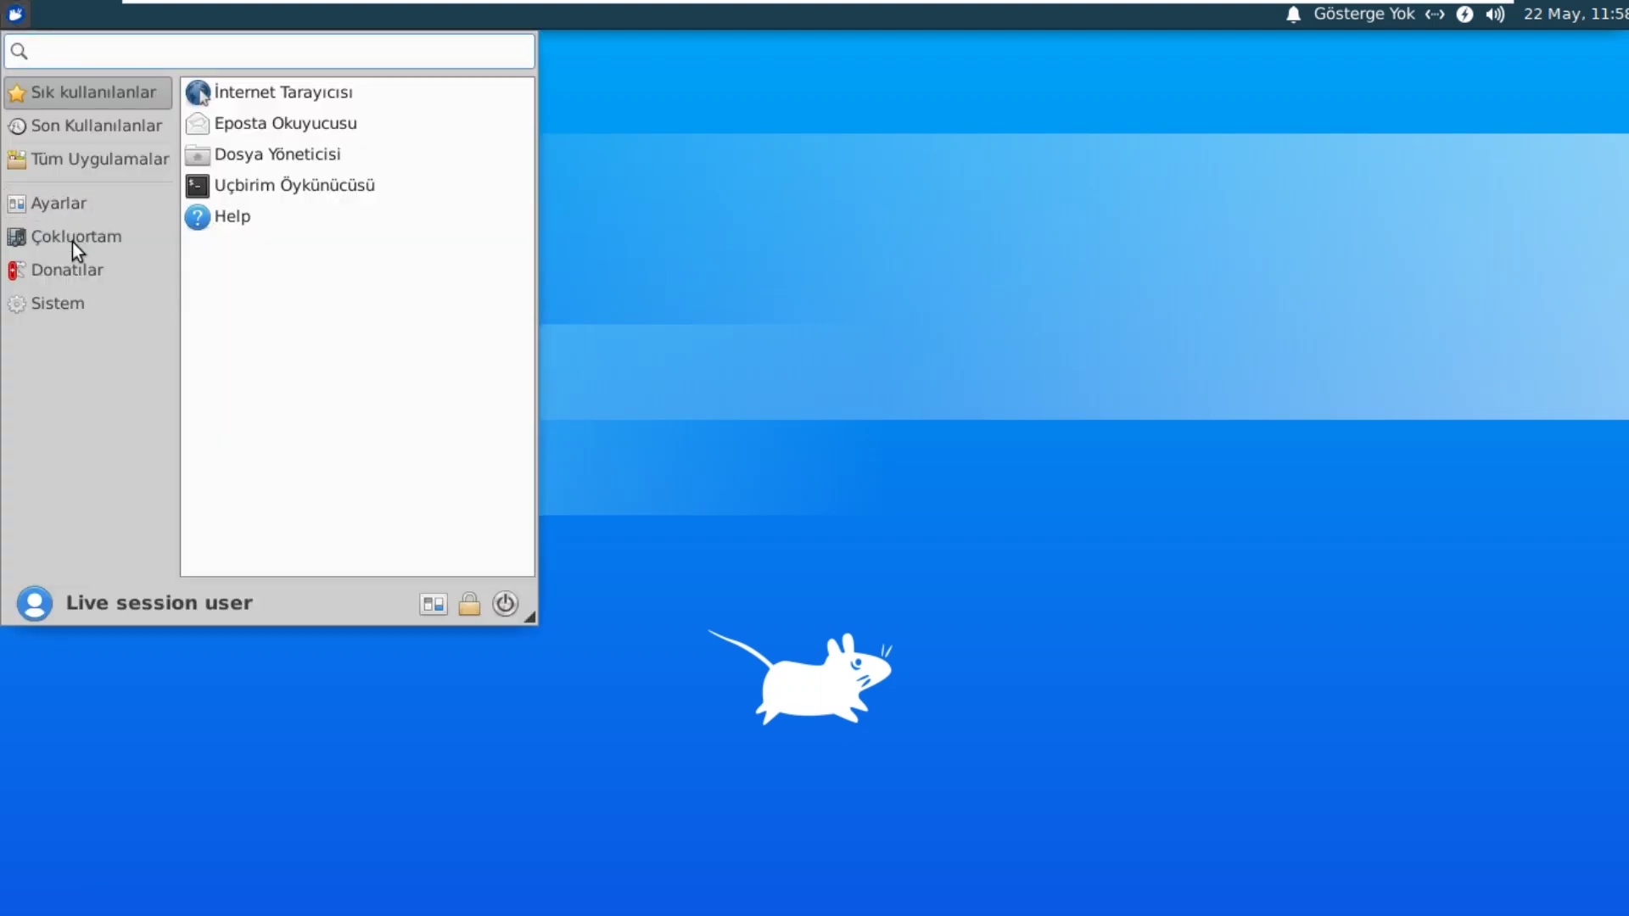
{"action": "key", "text": "Down"}
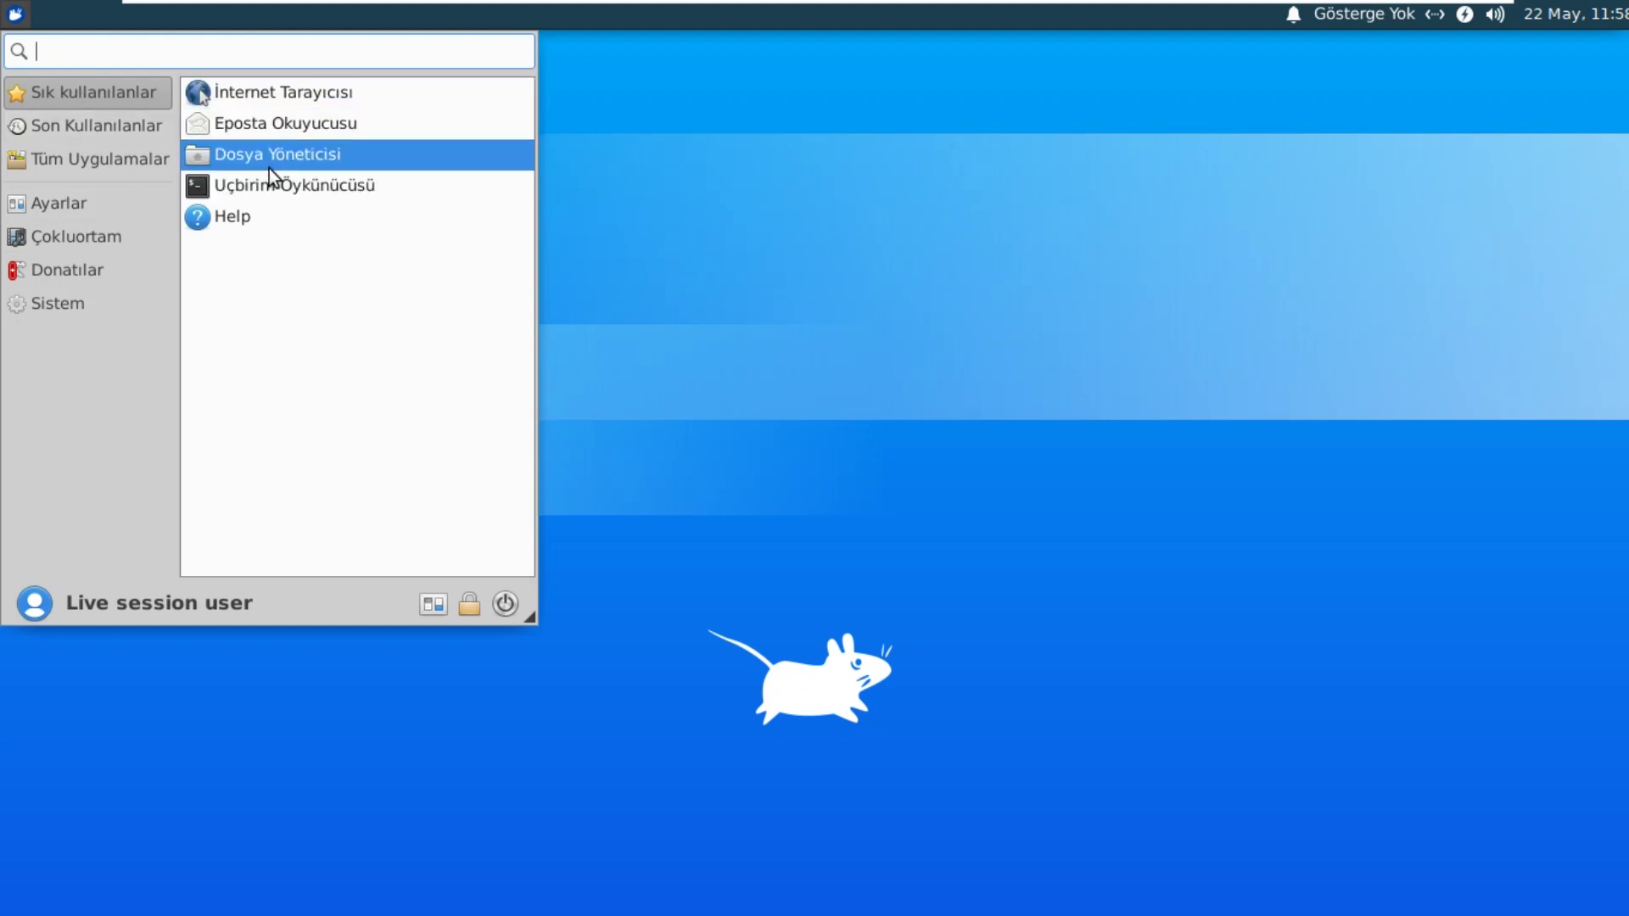
{"action": "left_click", "coordinate": [292, 186]}
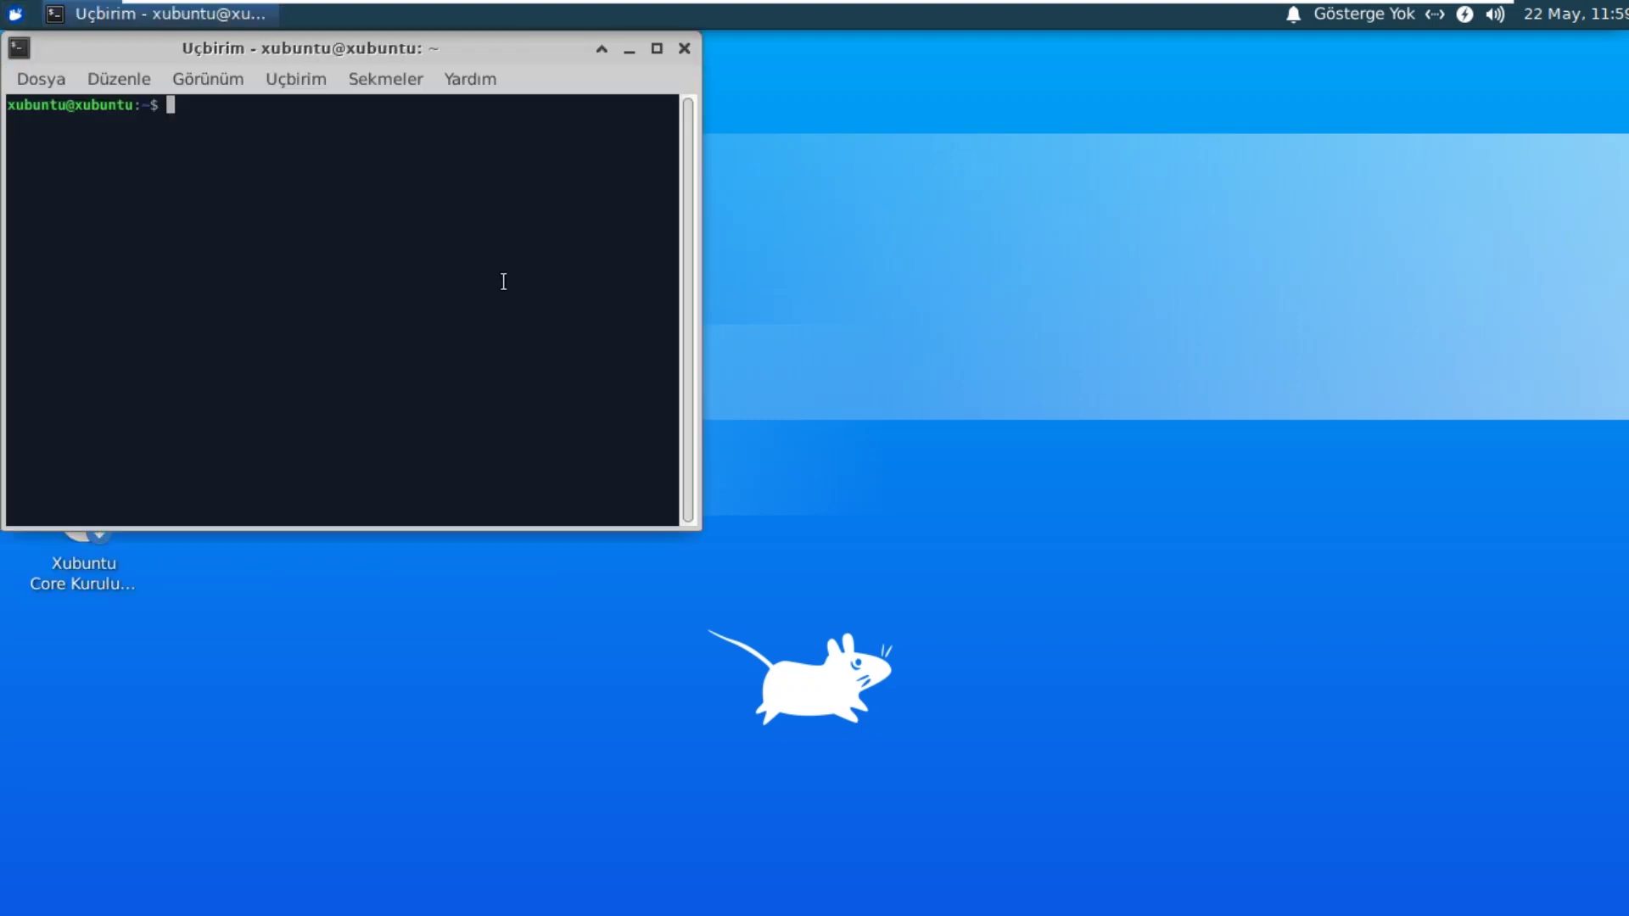
{"action": "left_click_drag", "start_coordinate": [363, 42], "coordinate": [696, 170]}
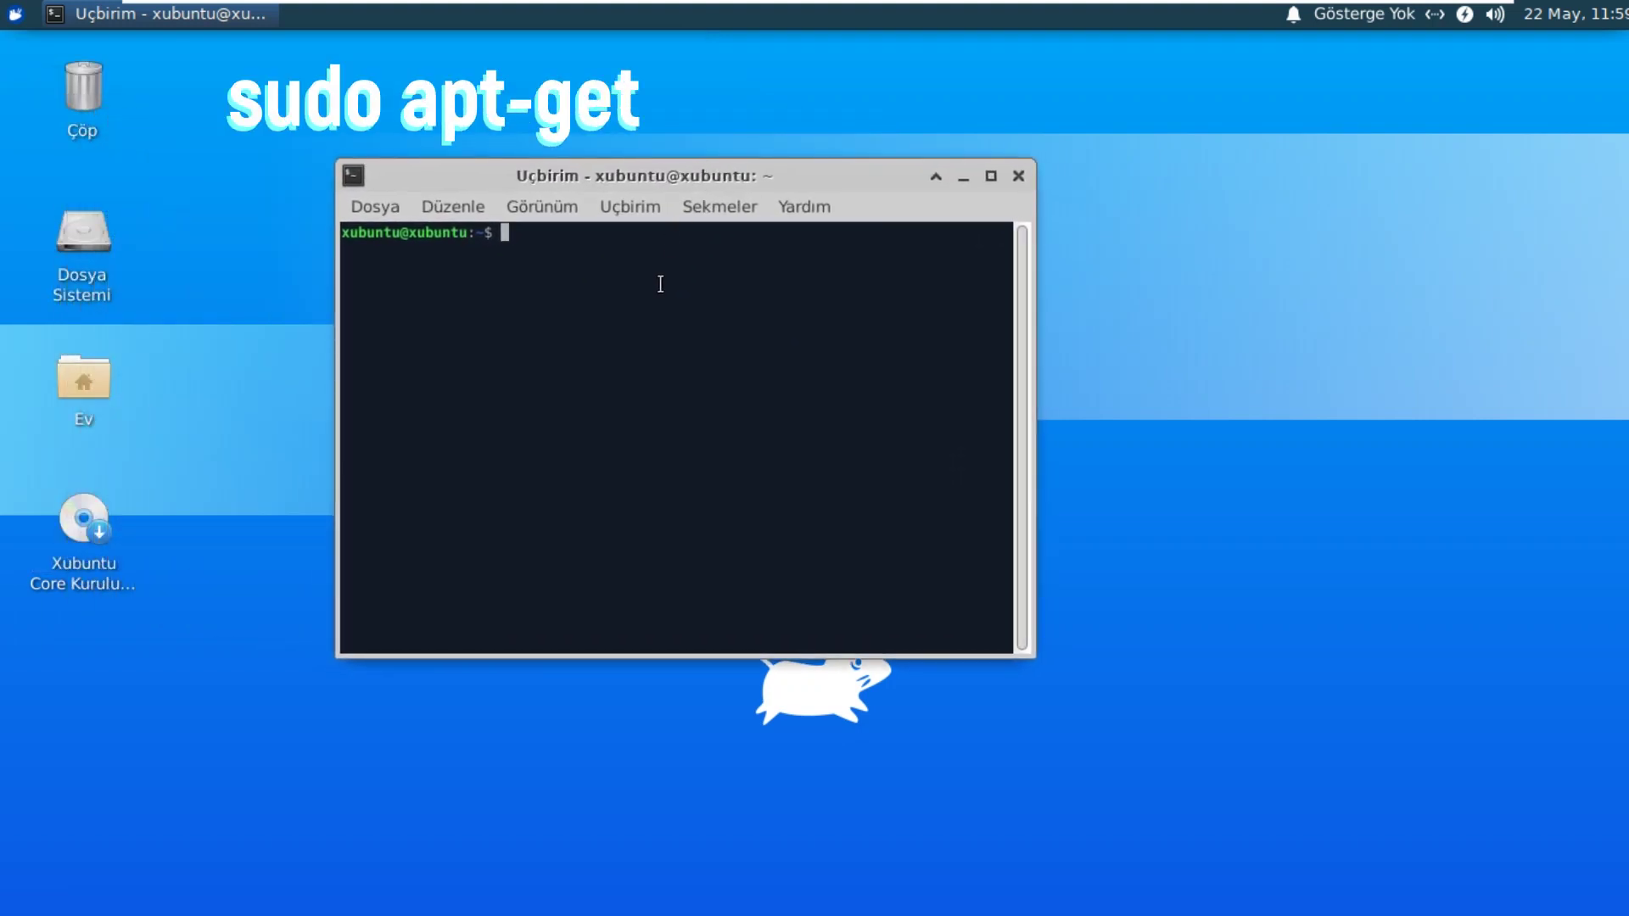
{"action": "type", "text": "sudo"}
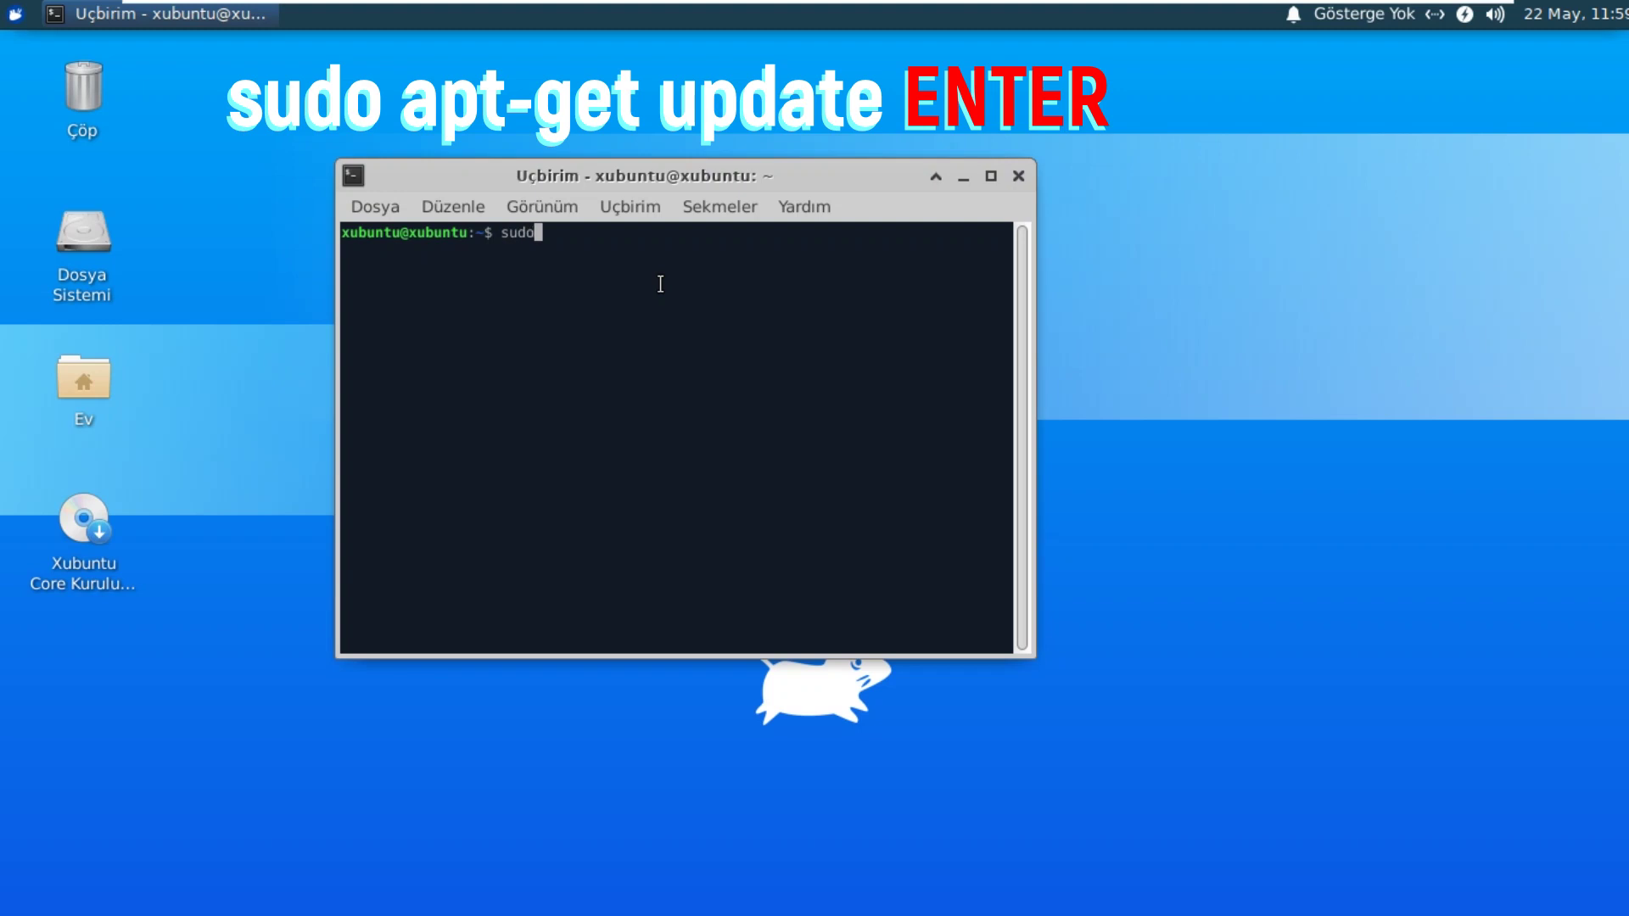
{"action": "type", "text": " apt-get update"}
{"action": "key", "text": "Return"}
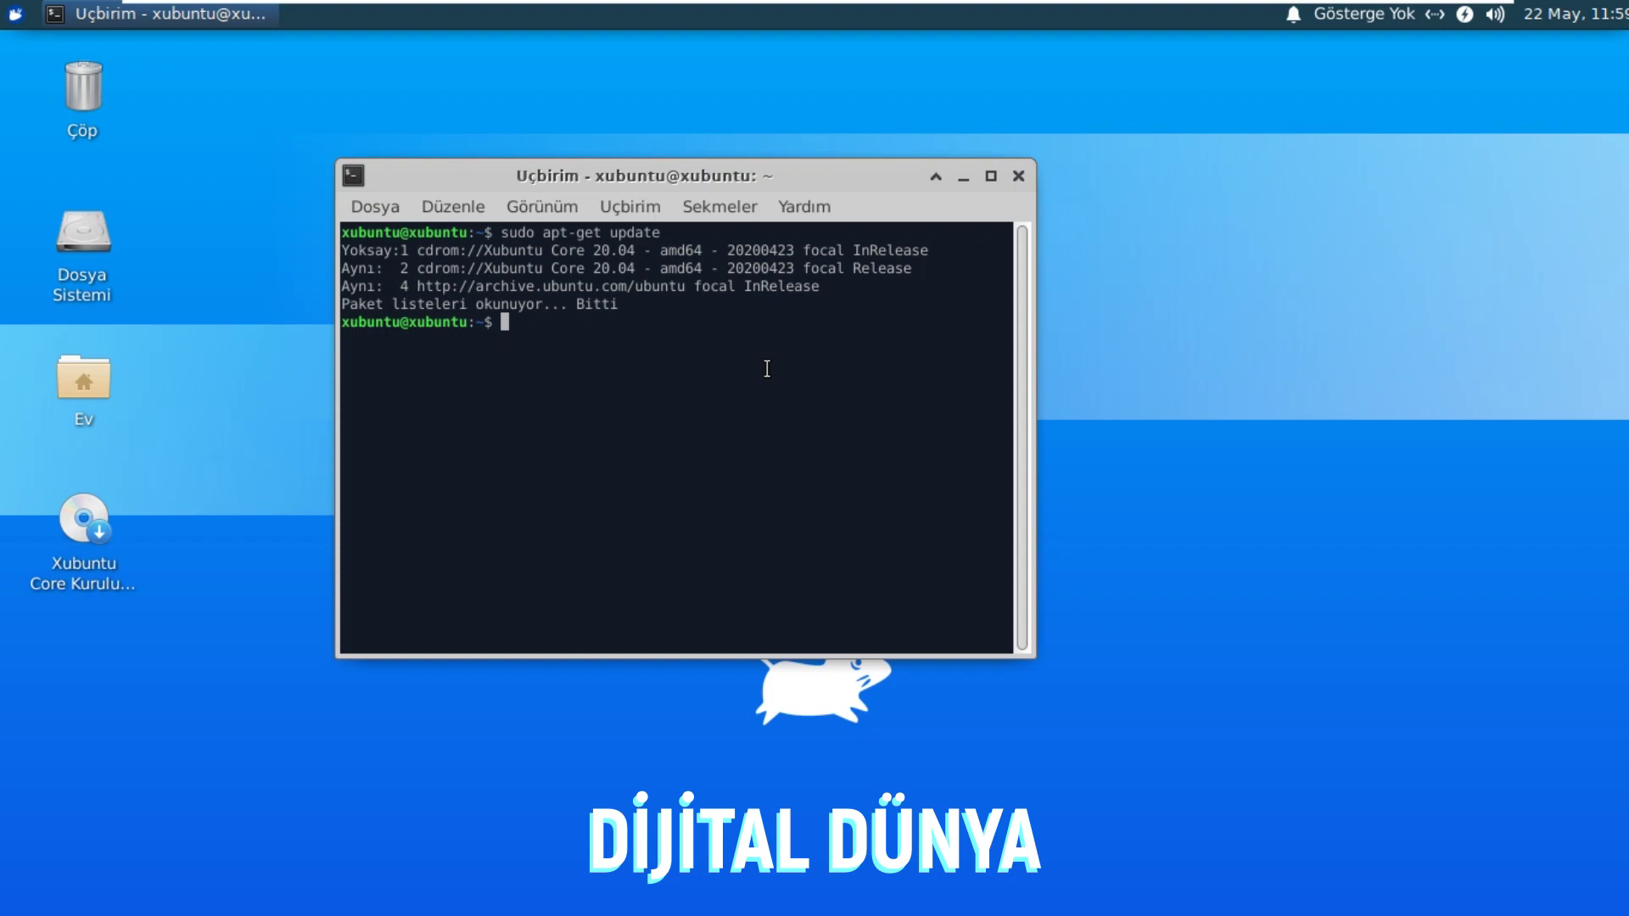
Step: Run sudo apt-get upgrade, confirm with 'e', then close the terminal window
{"action": "type", "text": "sudo ap"}
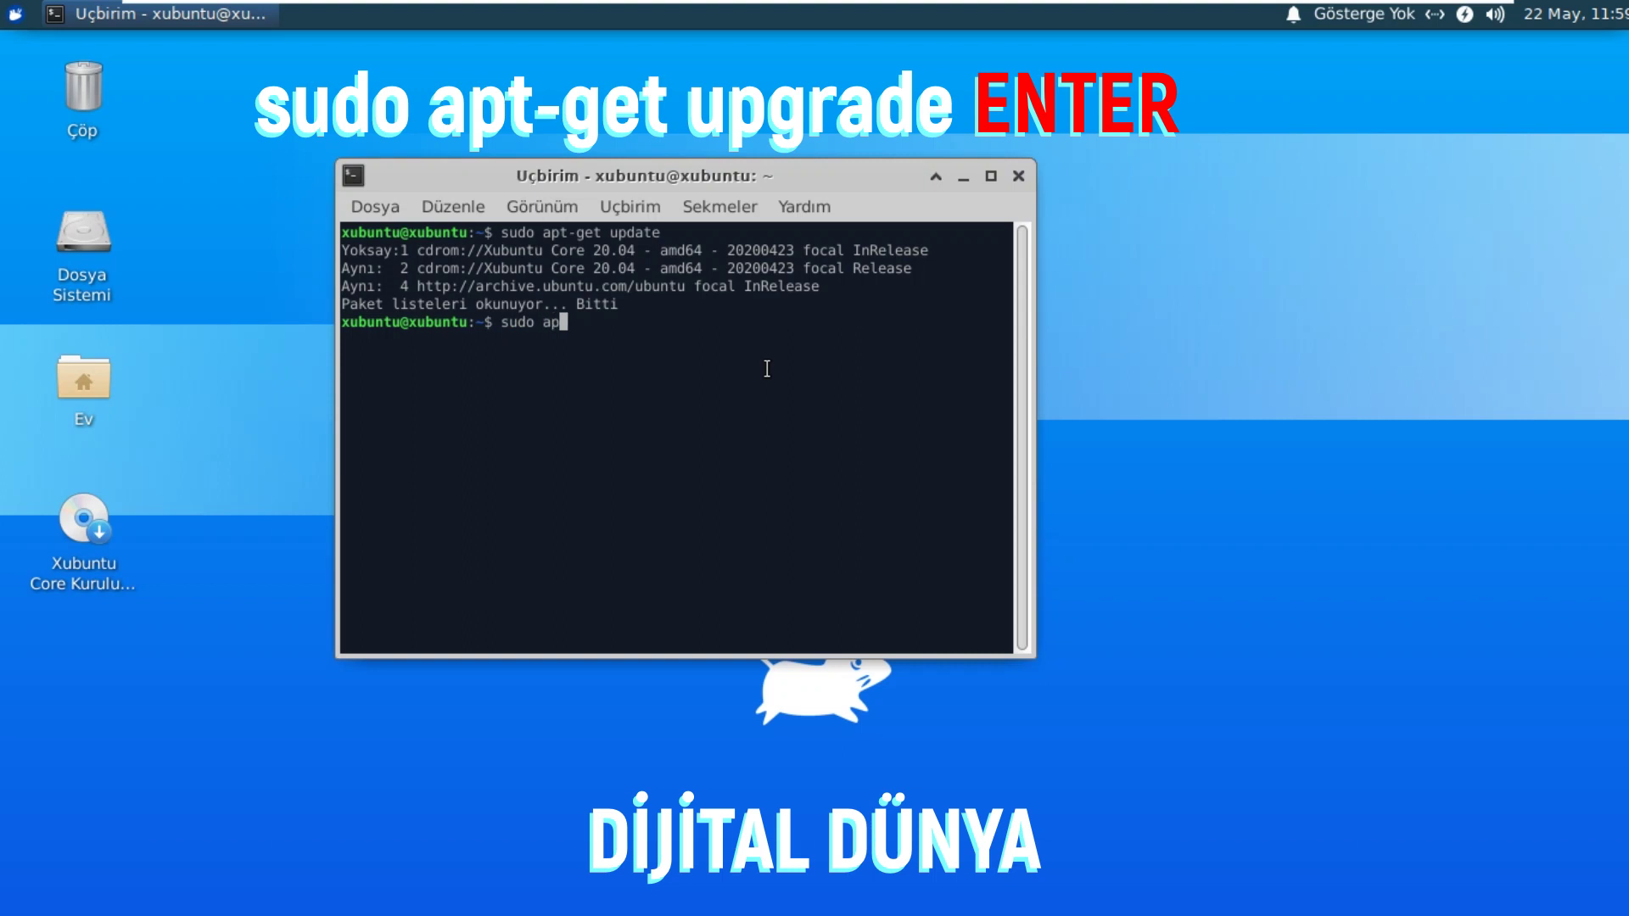
{"action": "type", "text": "t-"}
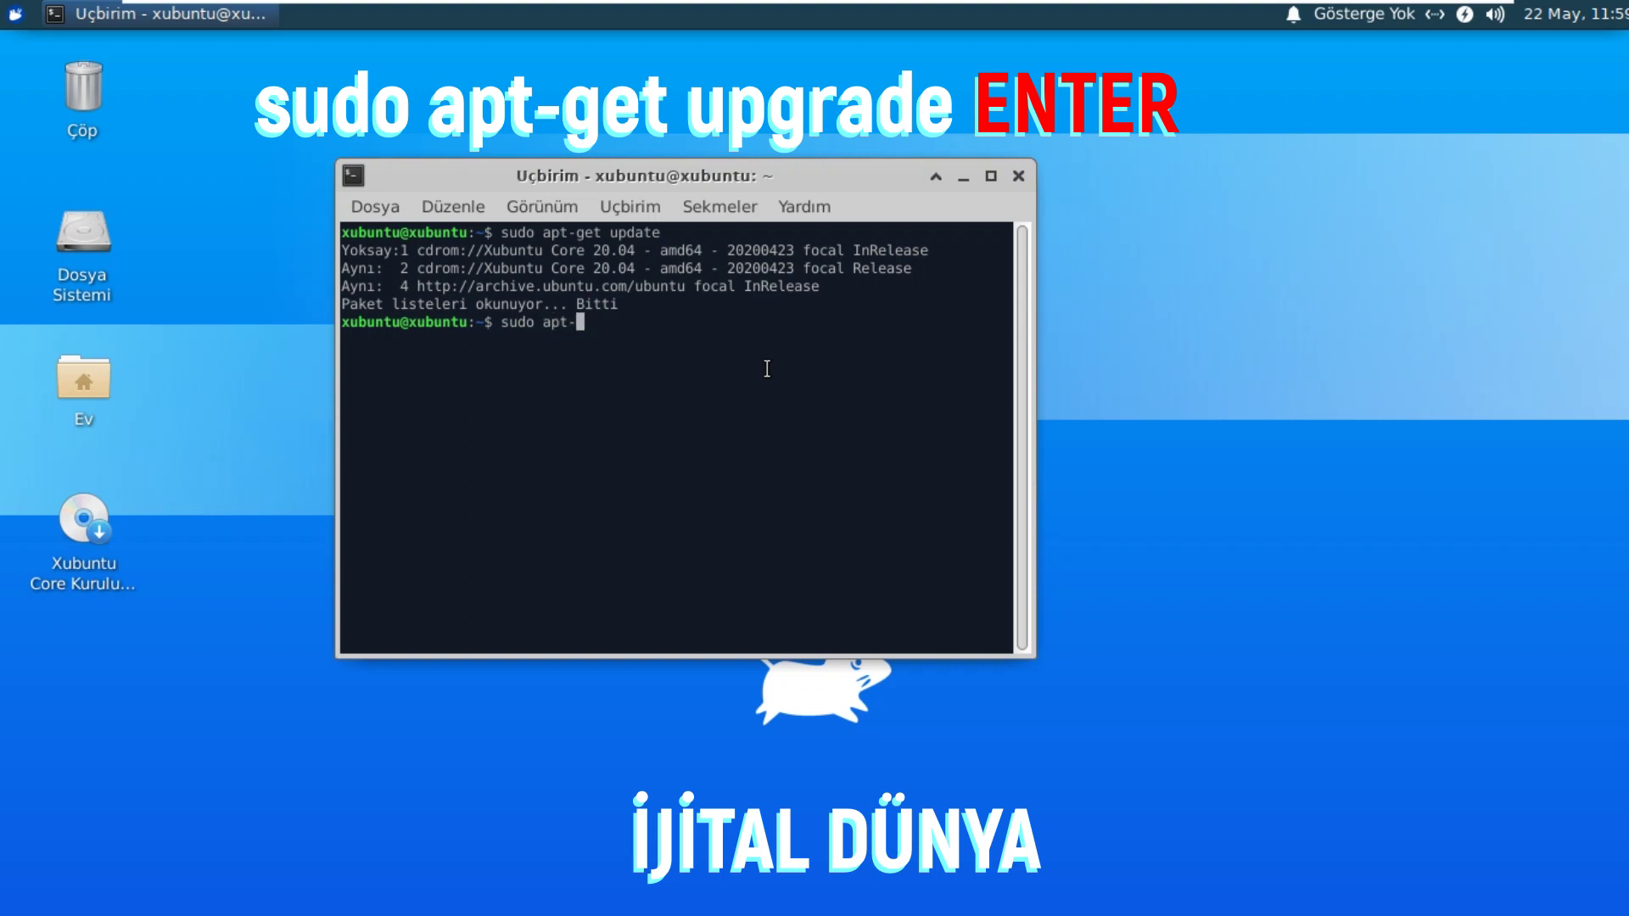
{"action": "type", "text": "get"}
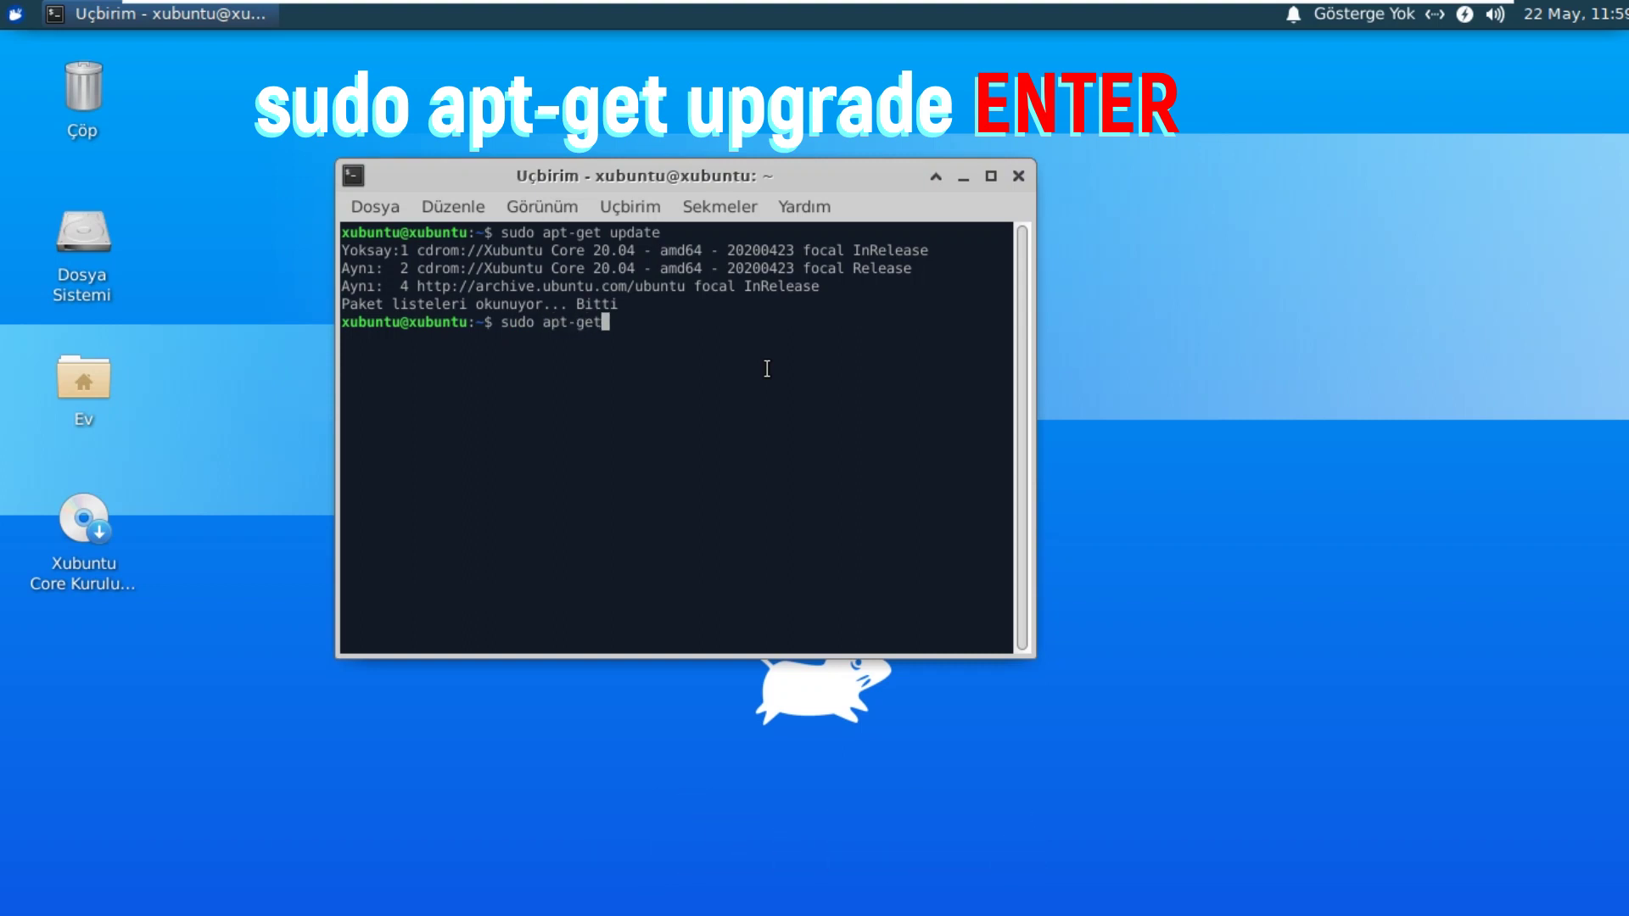
{"action": "type", "text": " upgrade"}
{"action": "key", "text": "Return"}
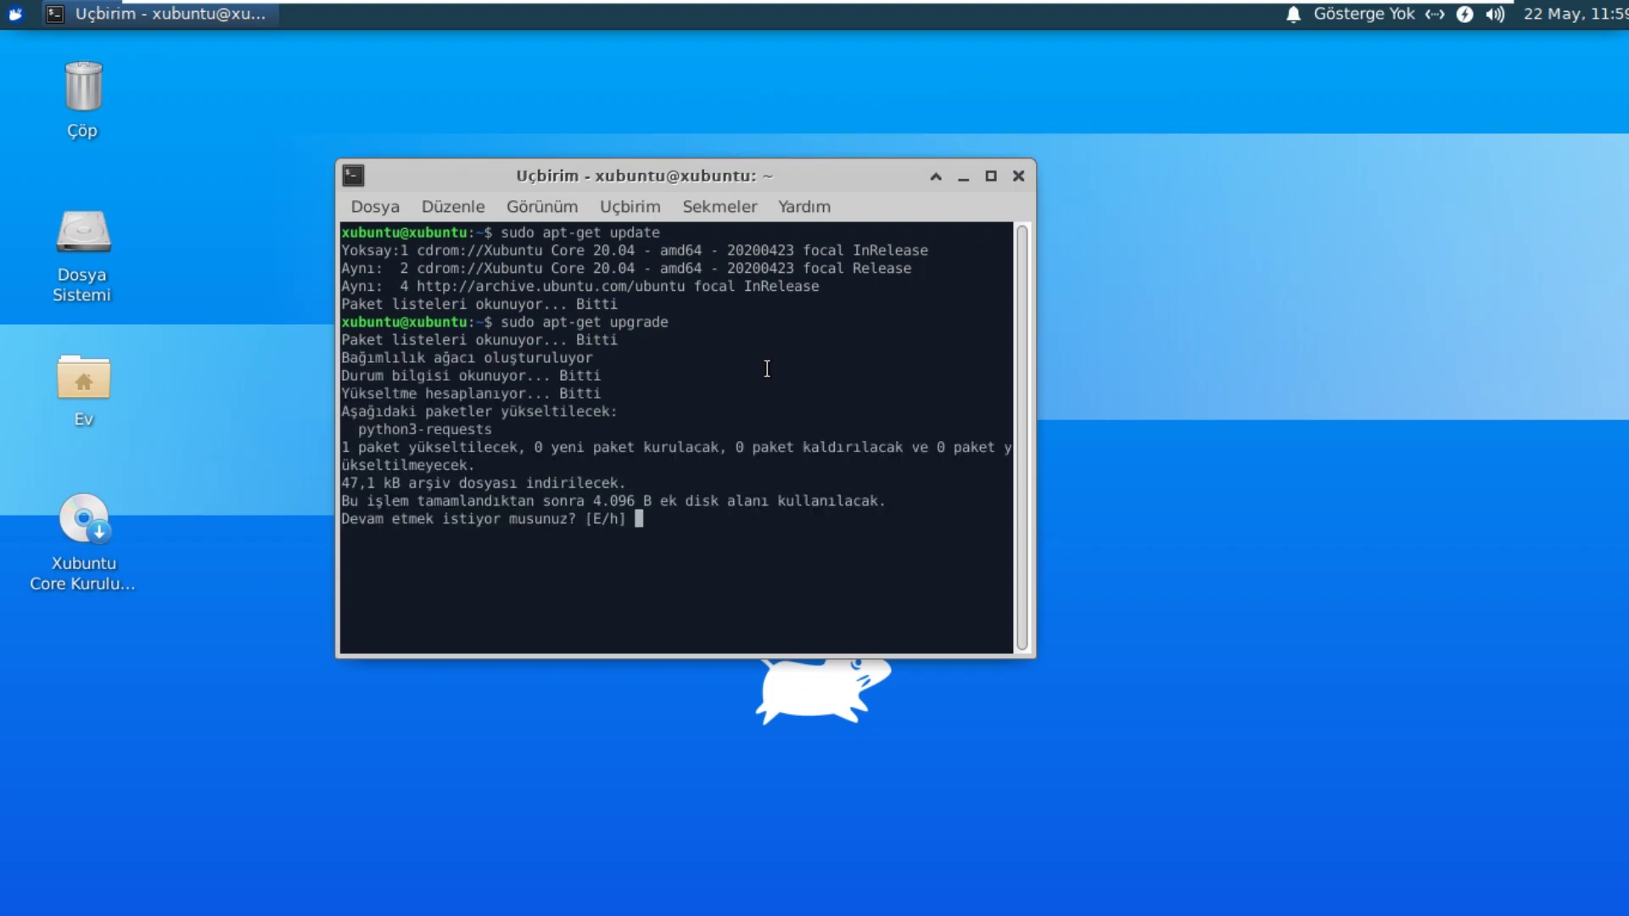
{"action": "type", "text": "e"}
{"action": "key", "text": "Return"}
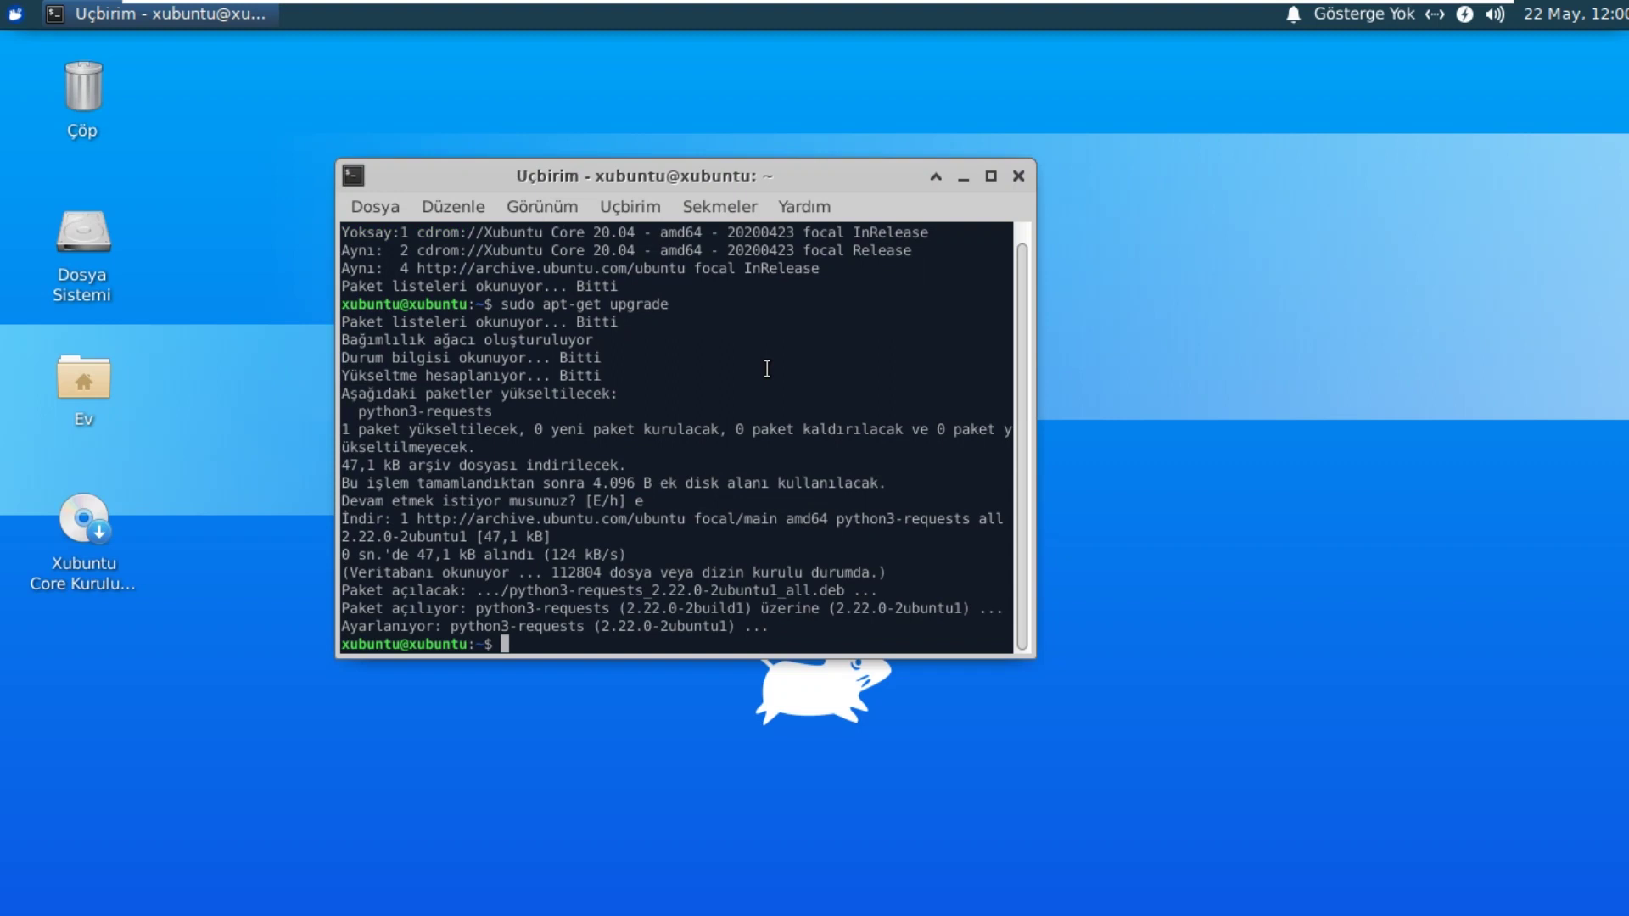
{"action": "left_click", "coordinate": [1019, 177]}
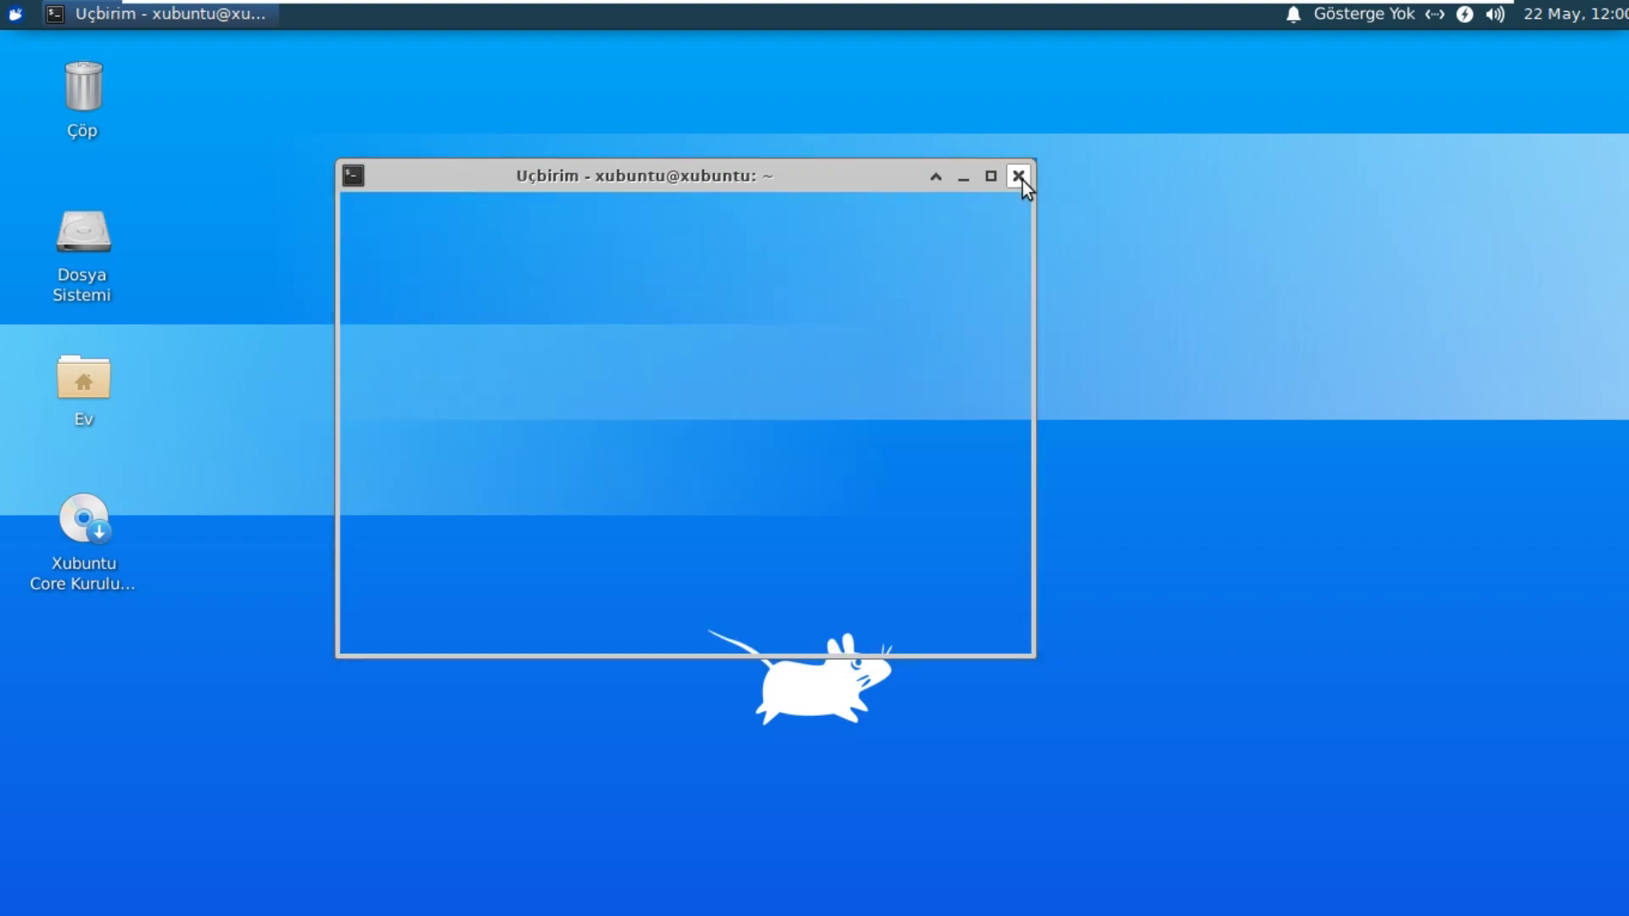
{"action": "left_click", "coordinate": [9, 19]}
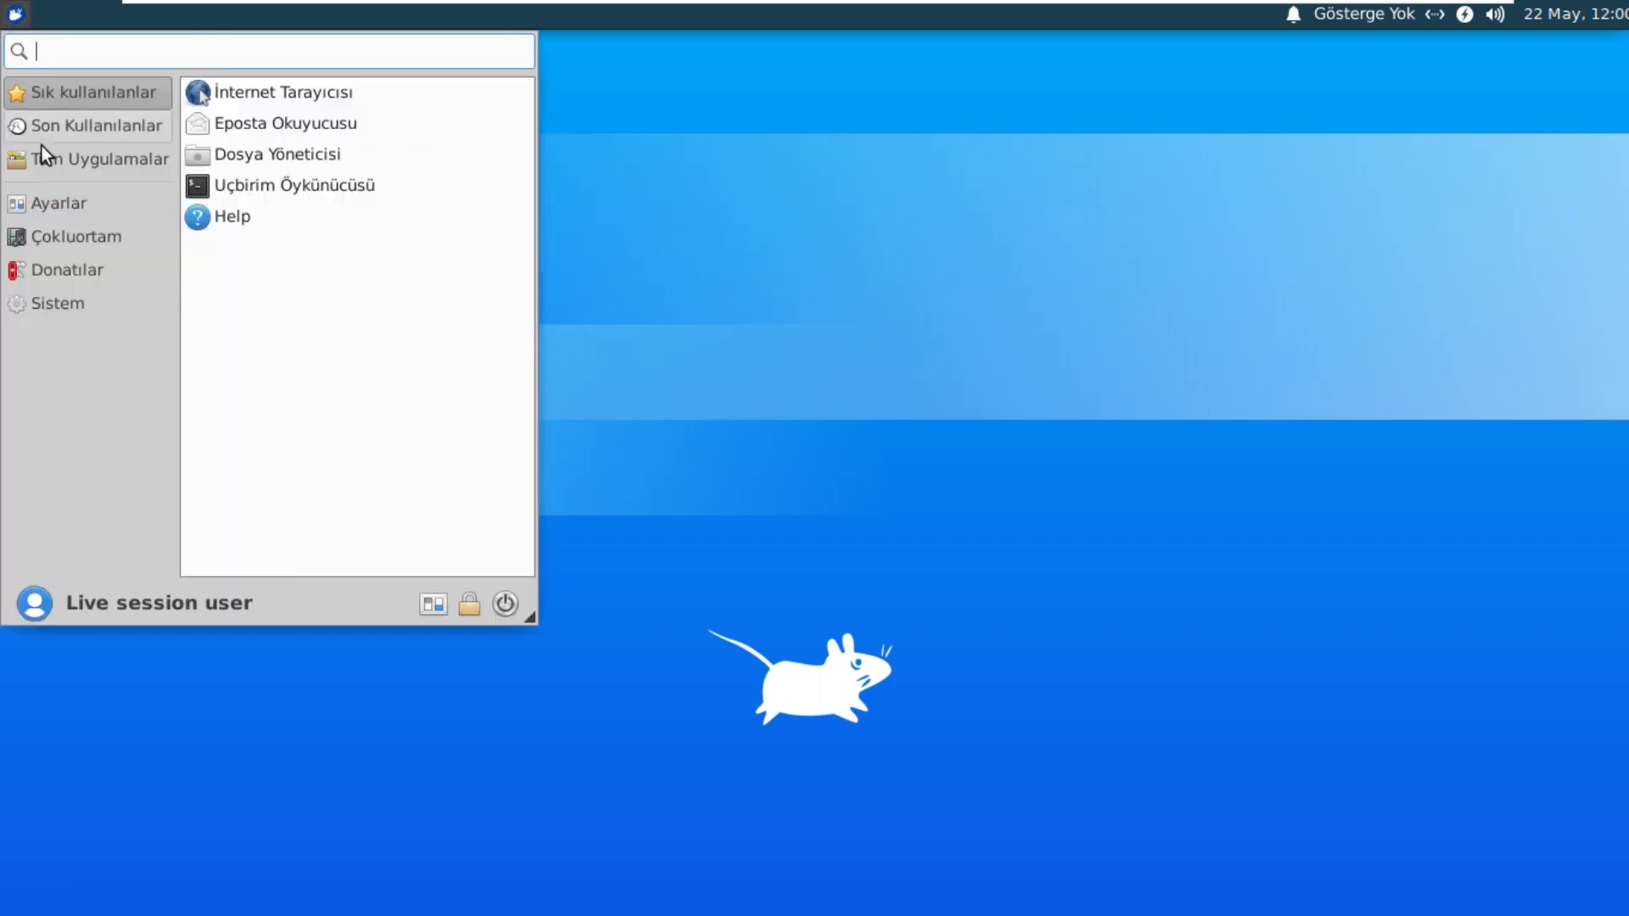
{"action": "left_click", "coordinate": [100, 167]}
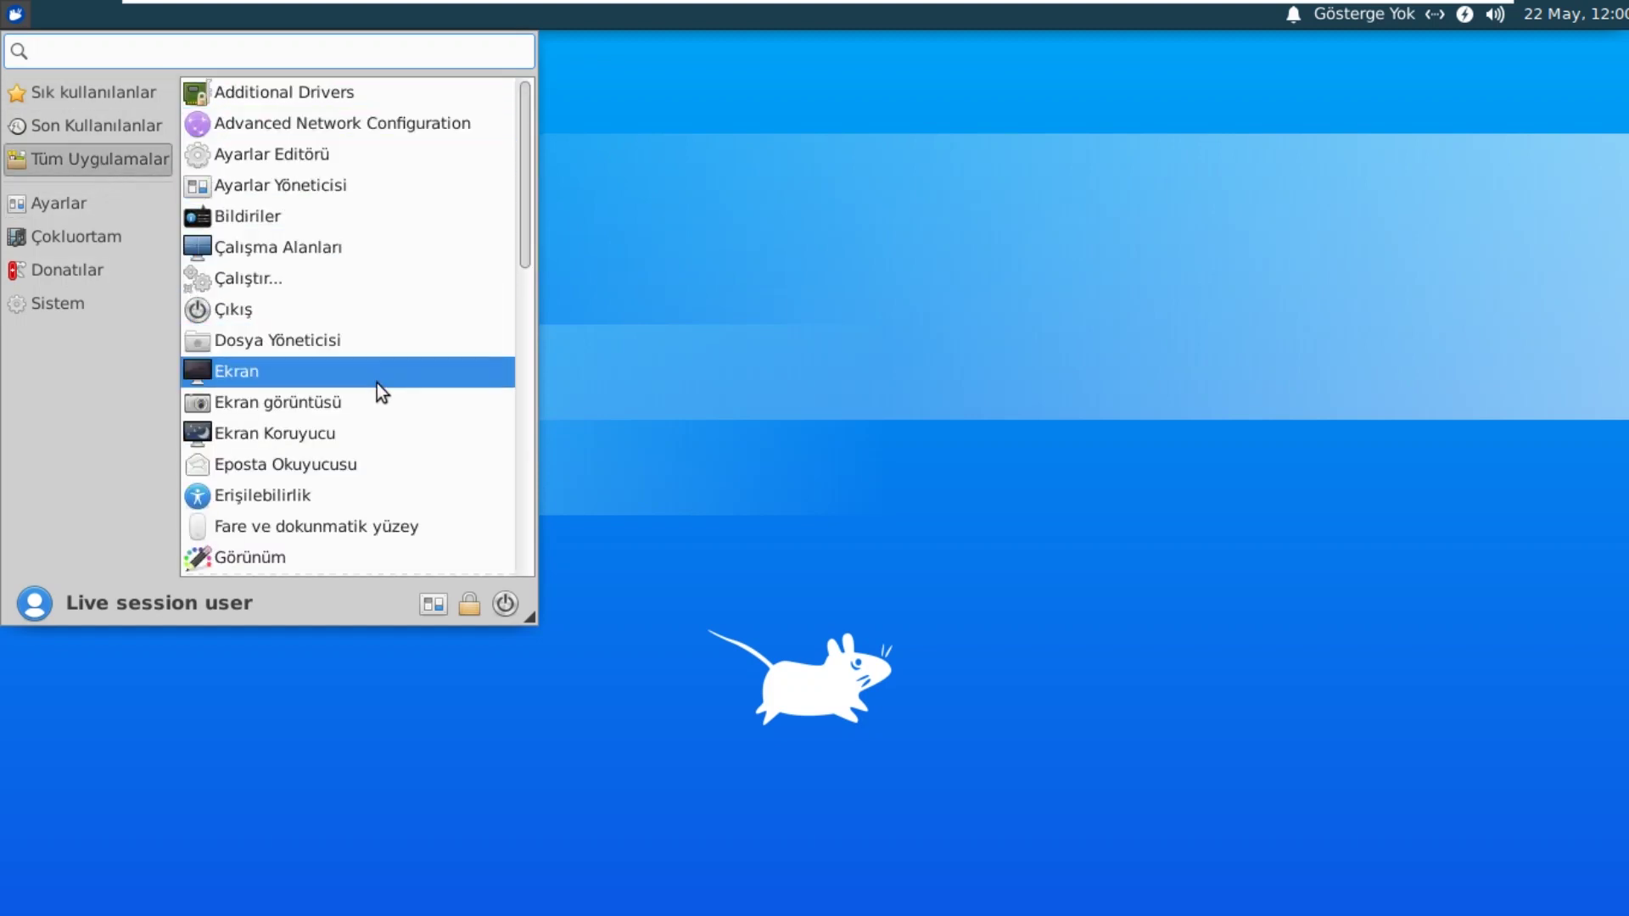
{"action": "scroll", "coordinate": [384, 405], "scroll_direction": "down", "scroll_amount": 3}
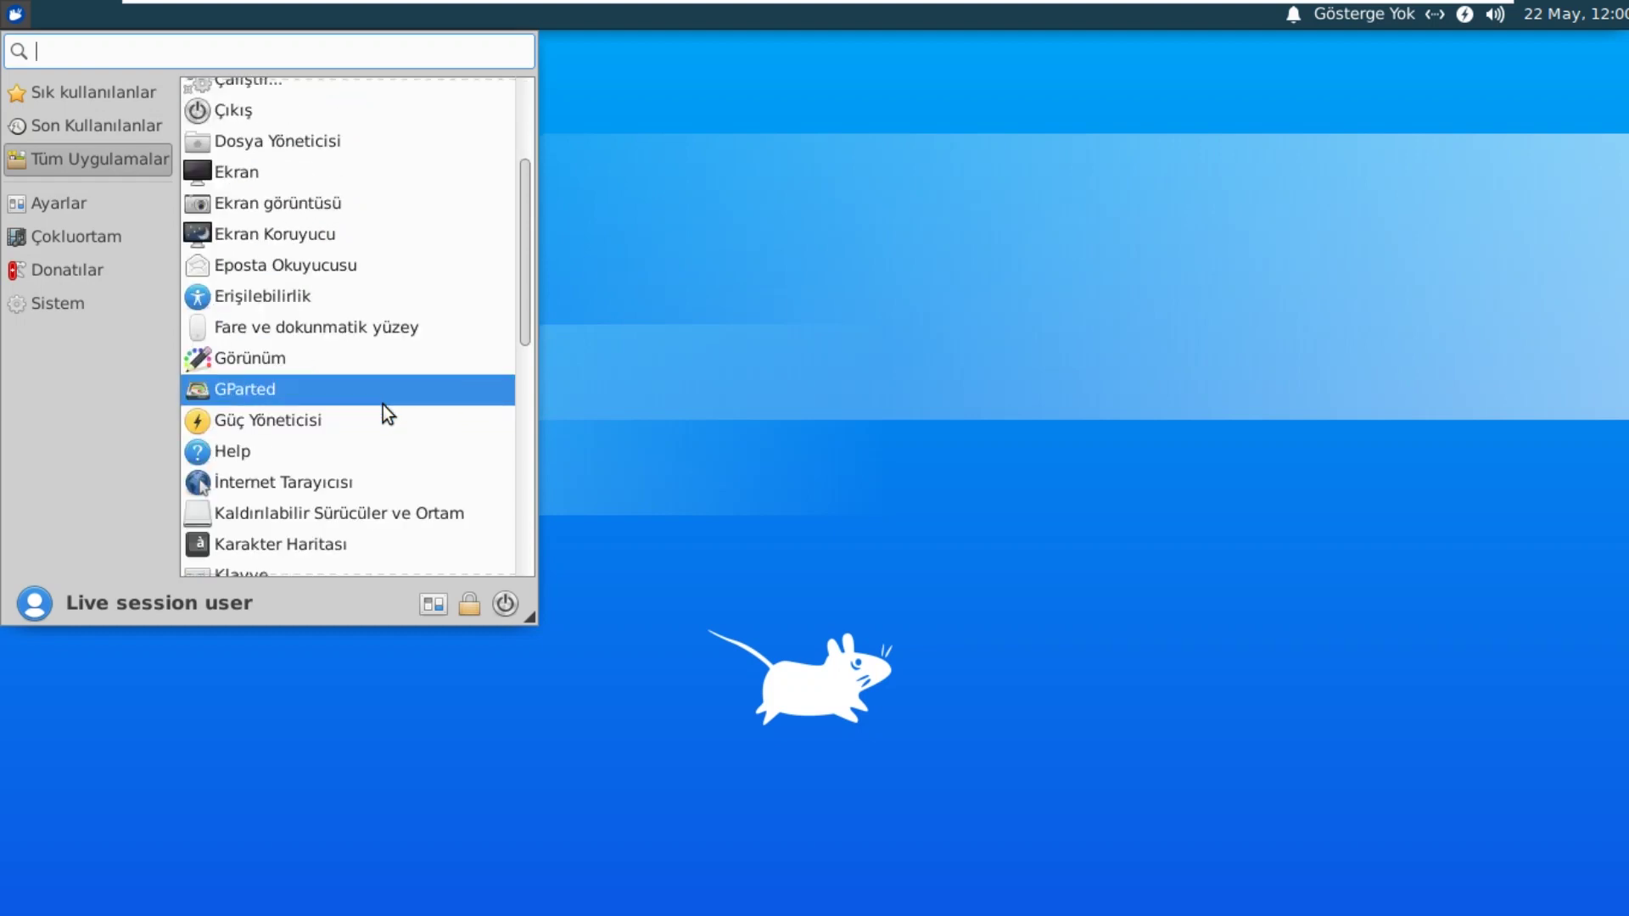
{"action": "scroll", "coordinate": [383, 405], "scroll_direction": "down", "scroll_amount": 3}
{"action": "scroll", "coordinate": [383, 405], "scroll_direction": "down", "scroll_amount": 4}
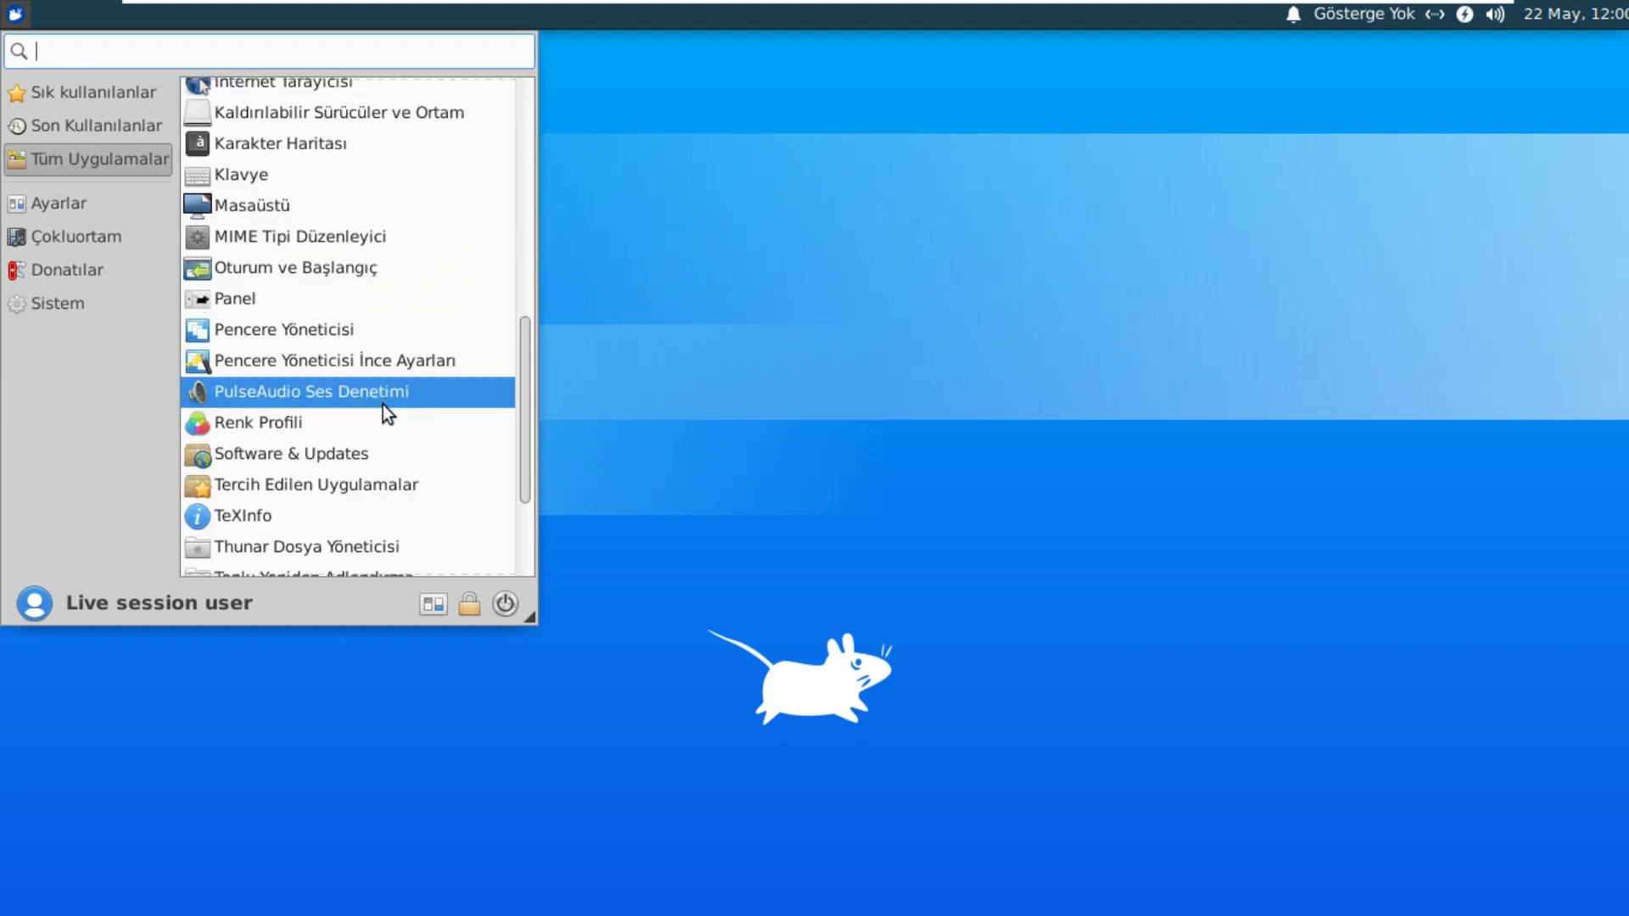
{"action": "scroll", "coordinate": [383, 405], "scroll_direction": "down", "scroll_amount": 1}
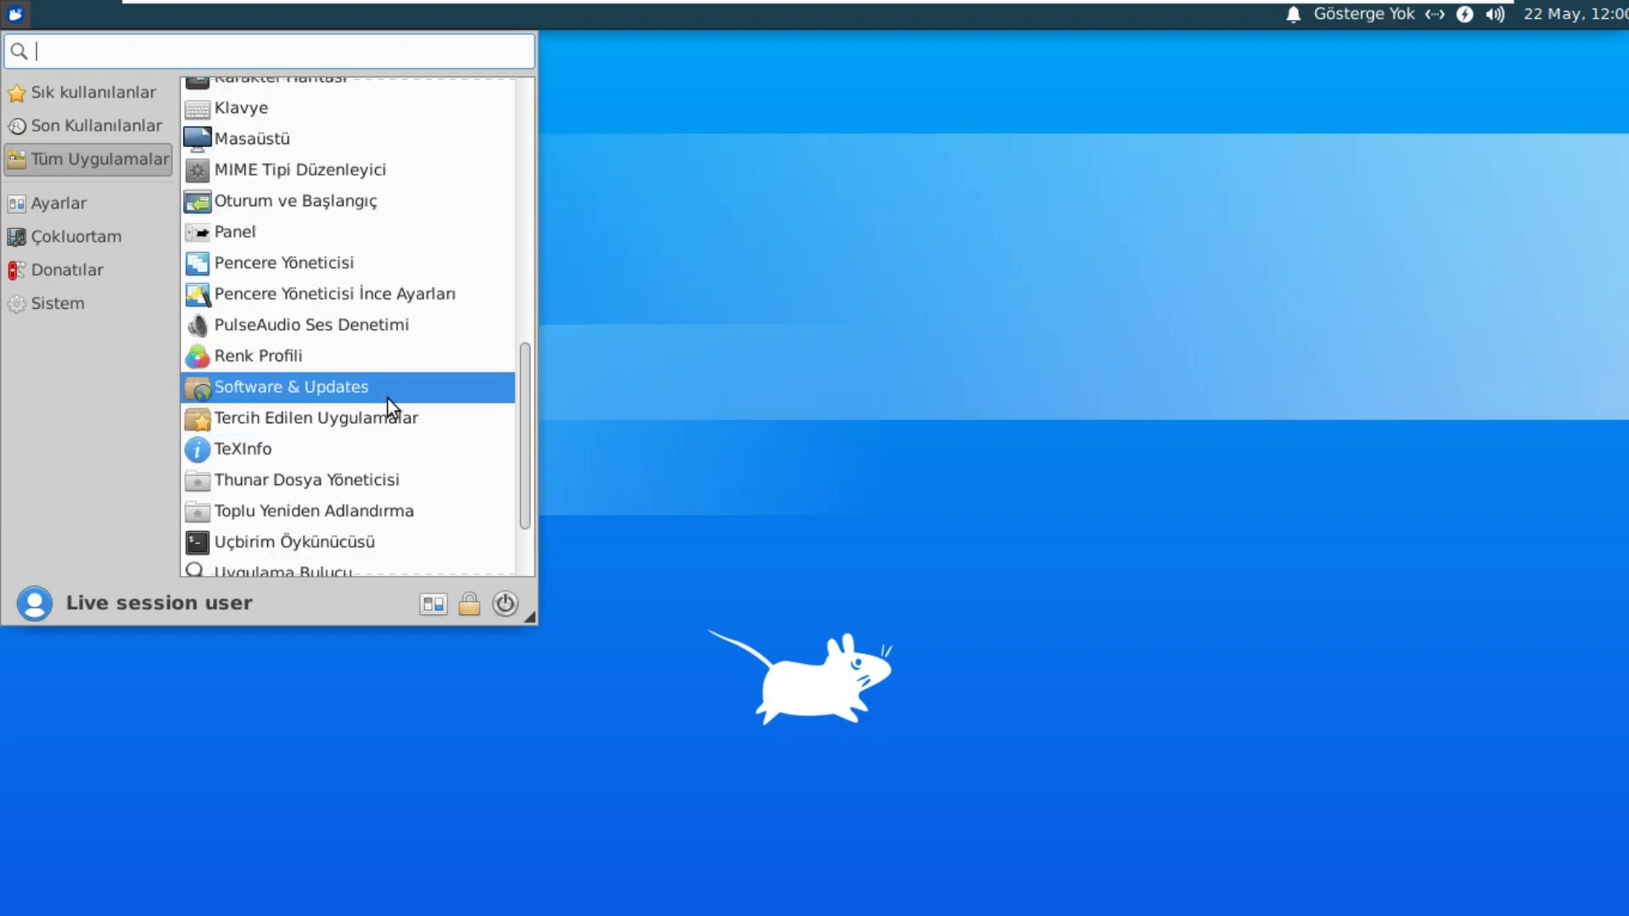
{"action": "scroll", "coordinate": [389, 399], "scroll_direction": "down", "scroll_amount": 2}
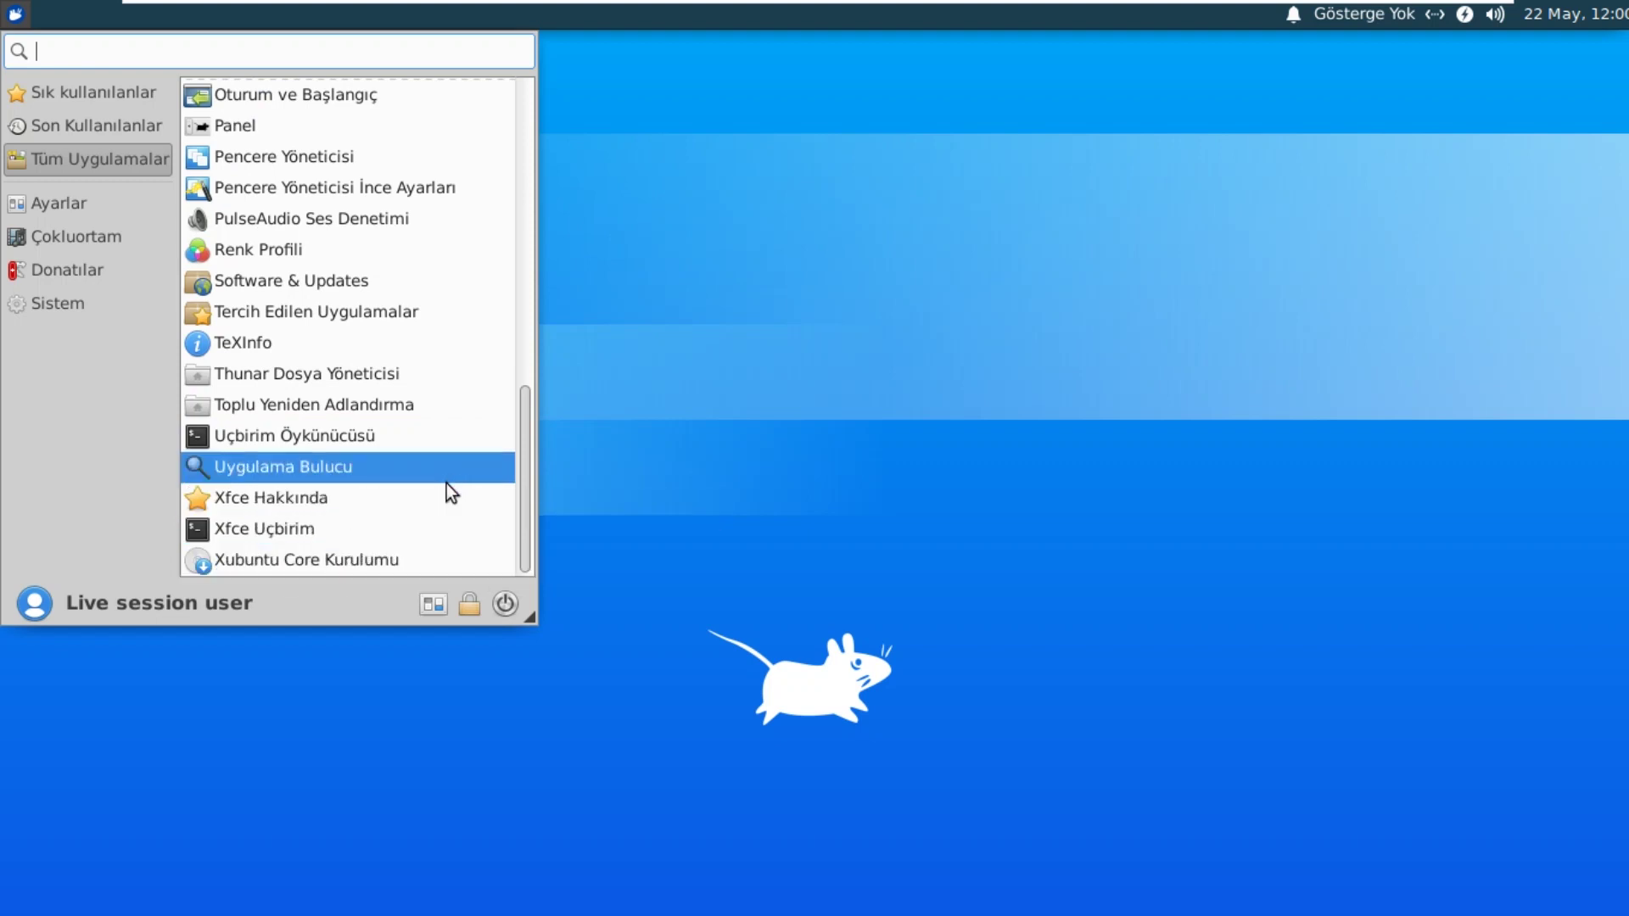
{"action": "scroll", "coordinate": [447, 485], "scroll_direction": "up", "scroll_amount": 5}
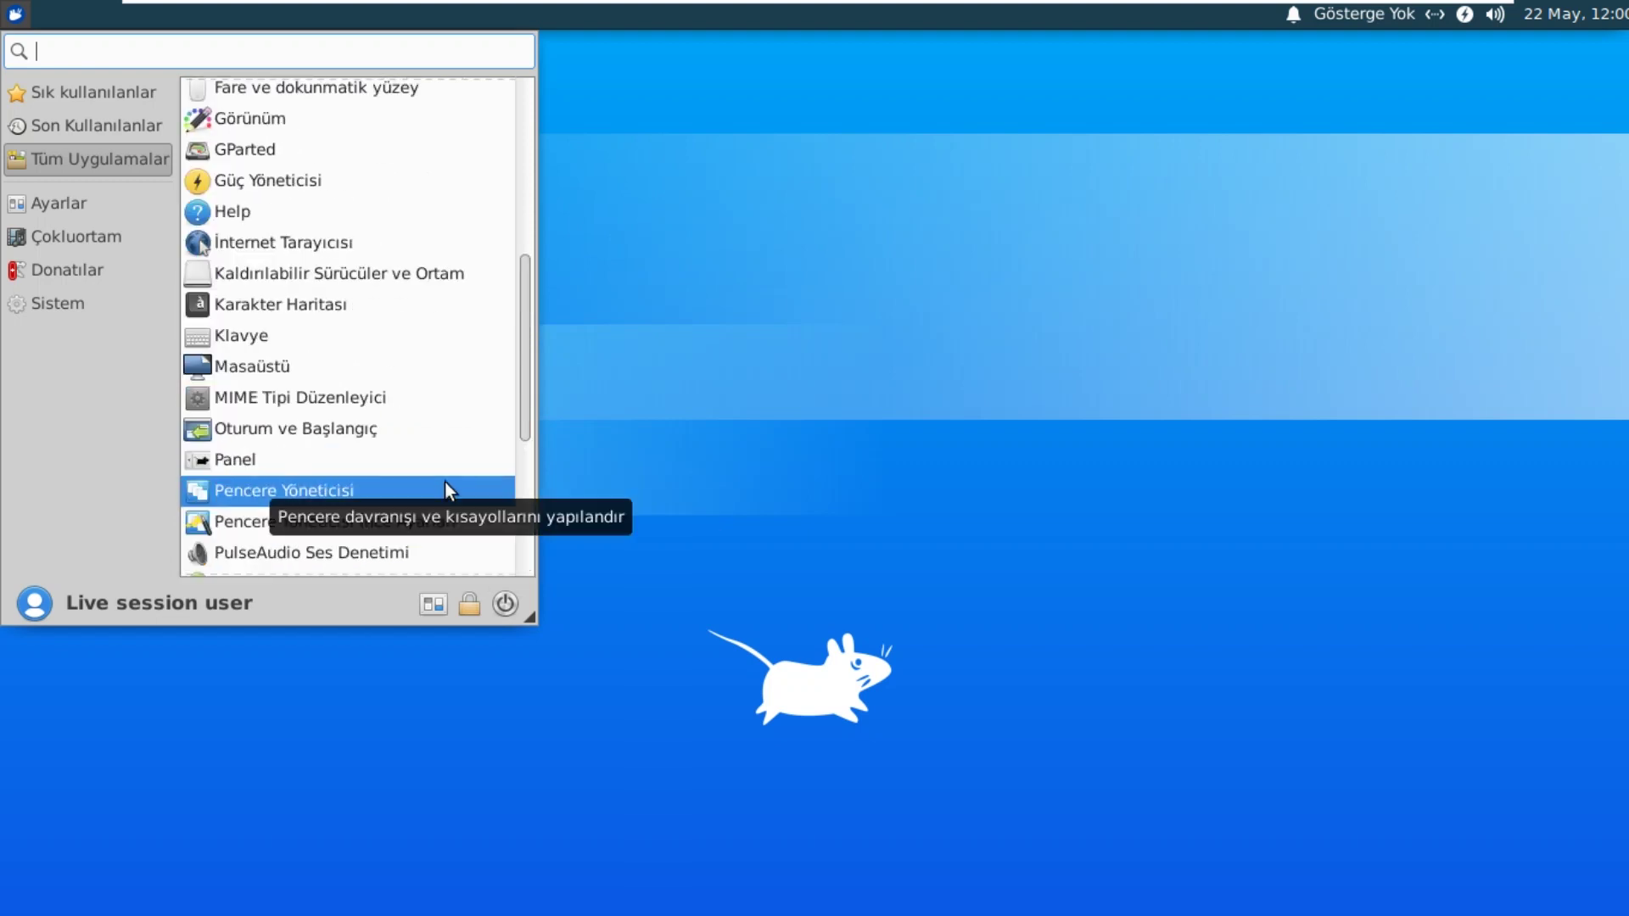
{"action": "scroll", "coordinate": [444, 481], "scroll_direction": "up", "scroll_amount": 7}
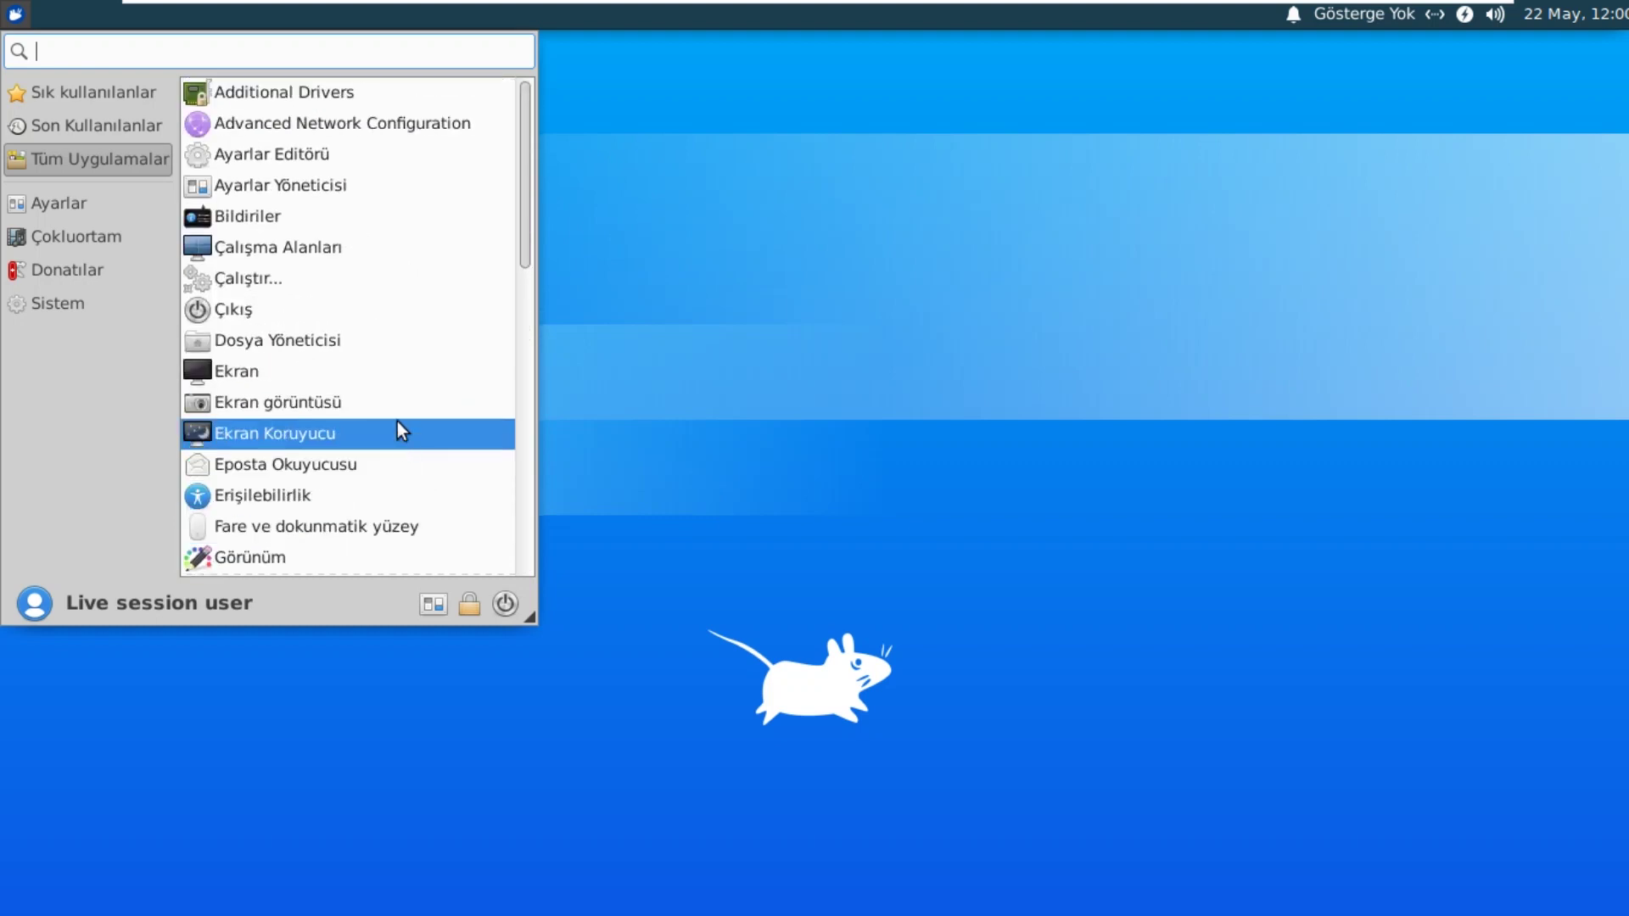
{"action": "scroll", "coordinate": [419, 390], "scroll_direction": "down", "scroll_amount": 6}
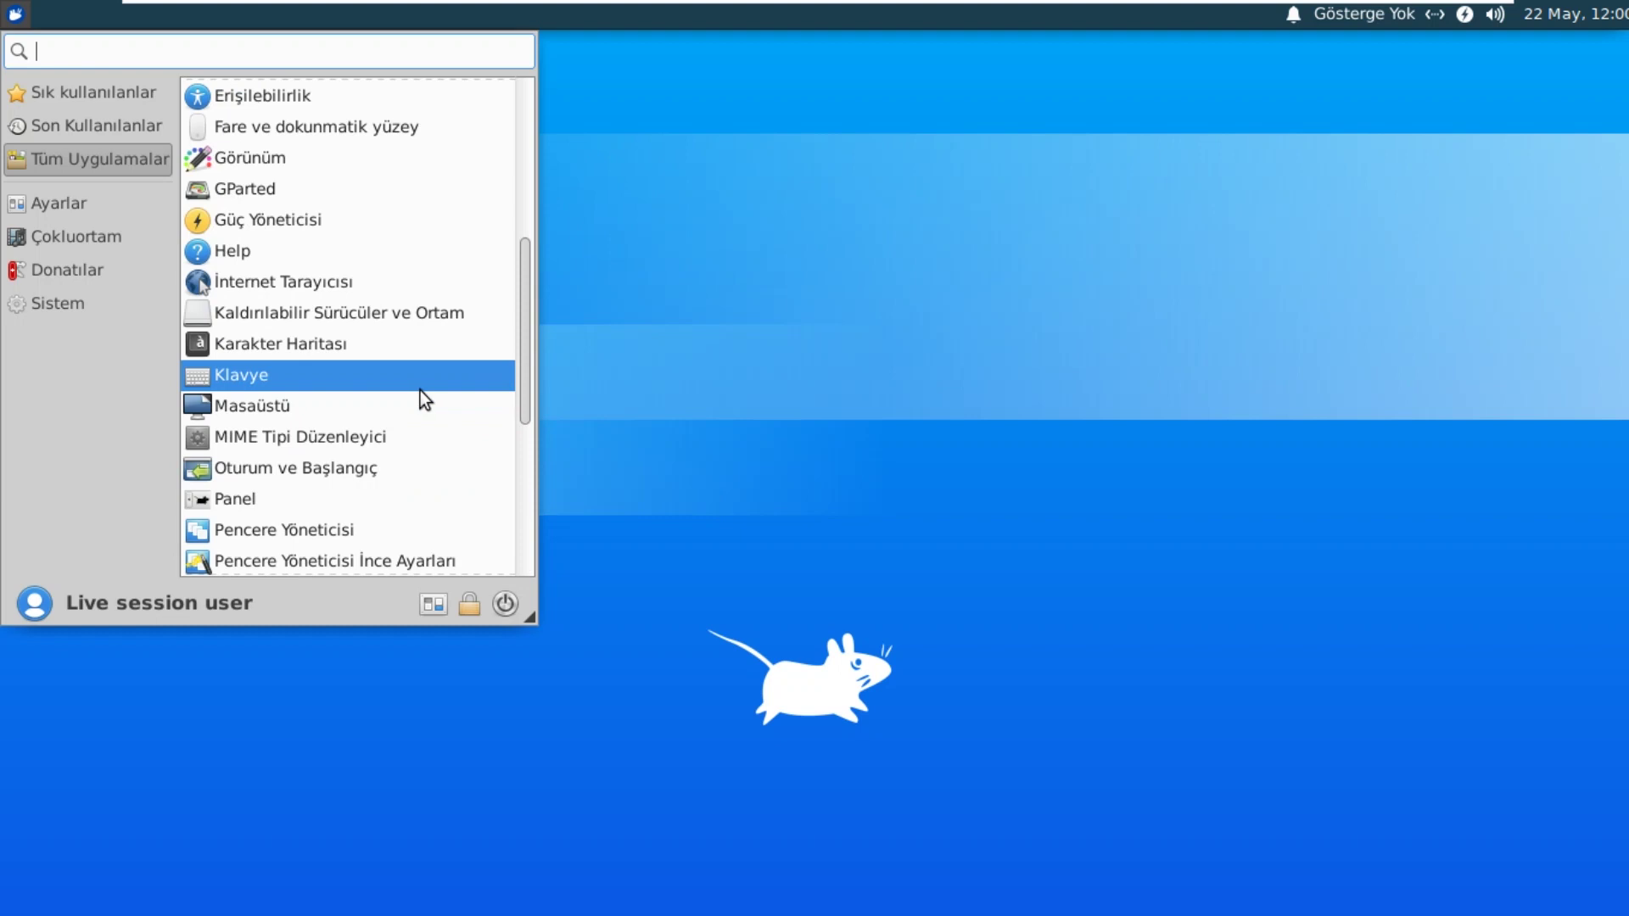
{"action": "scroll", "coordinate": [420, 390], "scroll_direction": "down", "scroll_amount": 2}
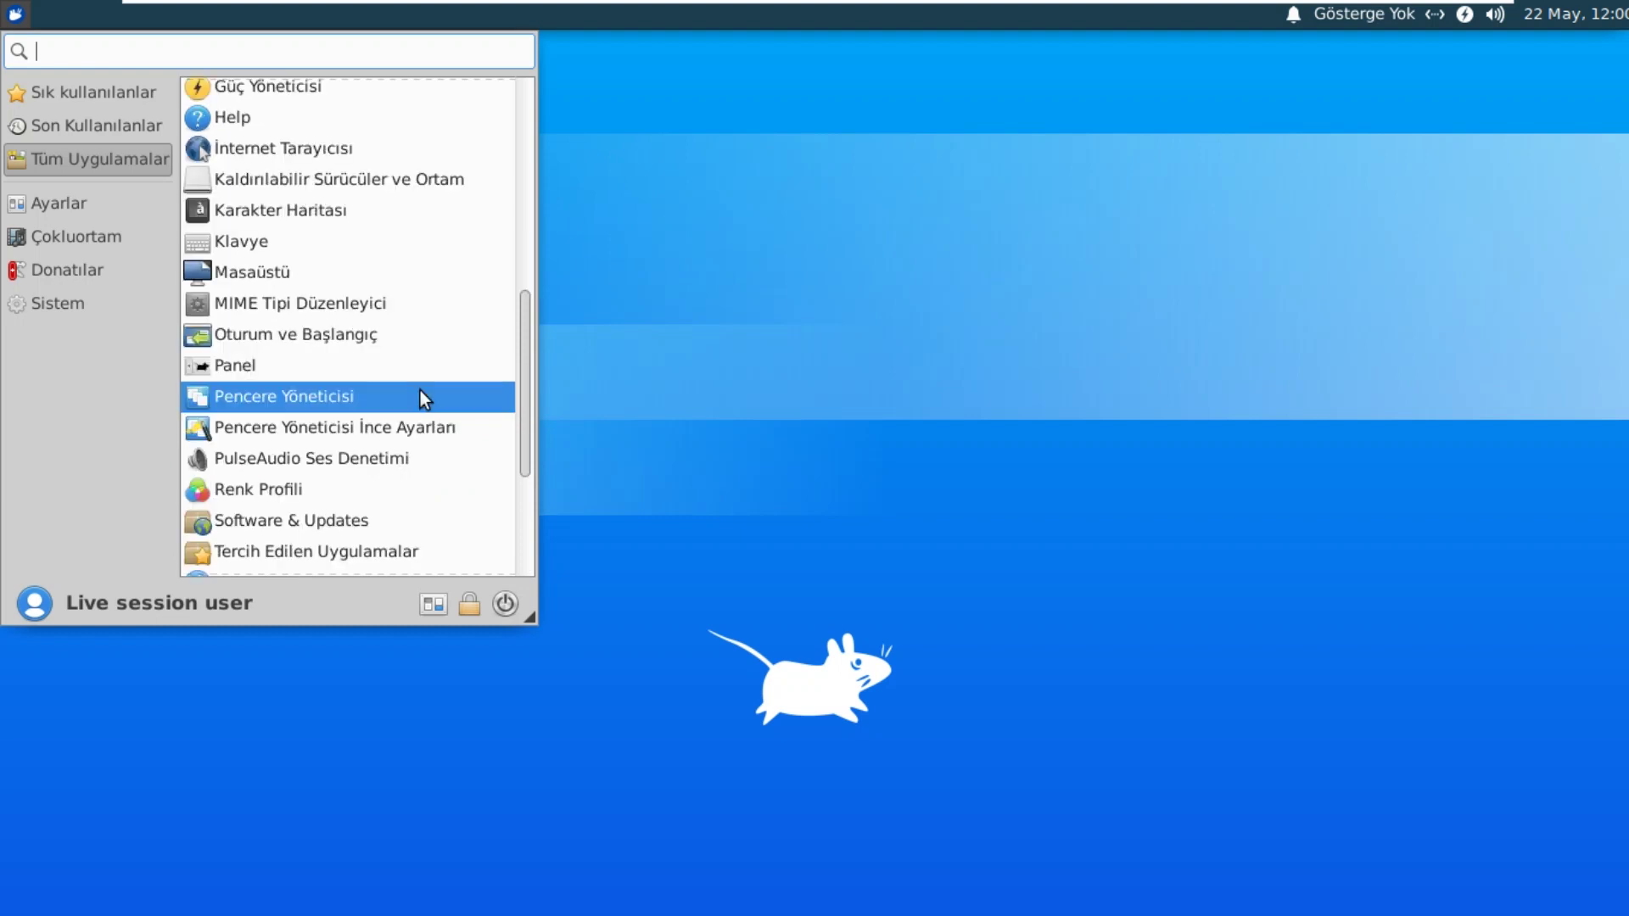
{"action": "scroll", "coordinate": [420, 390], "scroll_direction": "down", "scroll_amount": 1}
{"action": "left_click_drag", "start_coordinate": [521, 422], "coordinate": [505, 306]}
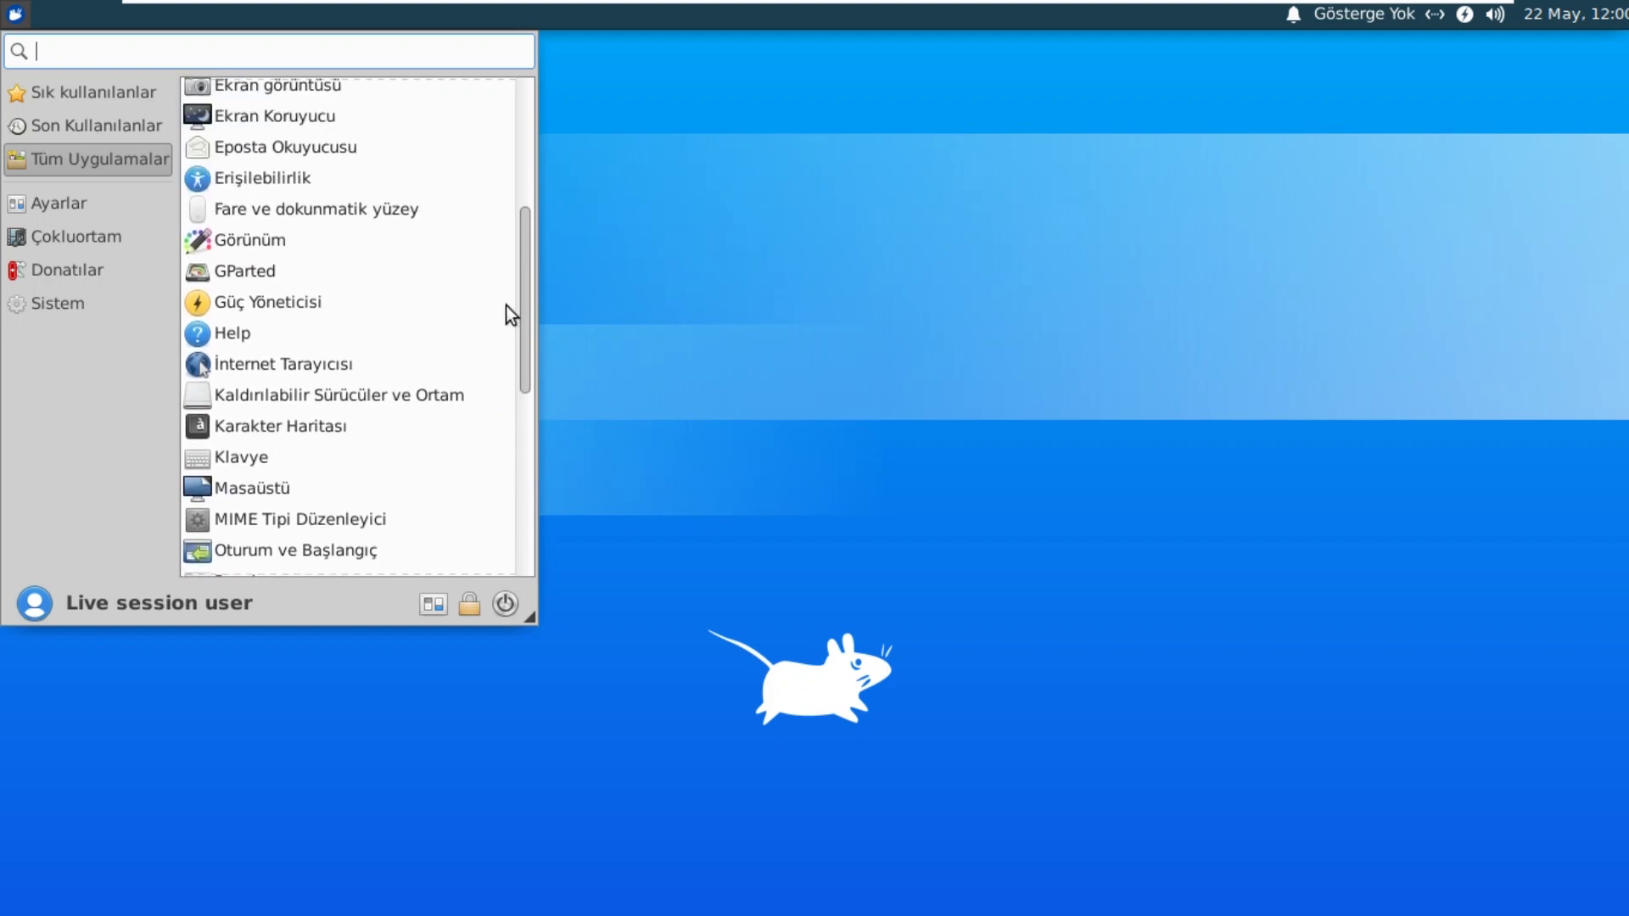
Step: Open Görünüm, try Adwaita-koyu and Greybird-dark, and browse the icon, font and settings tabs
{"action": "left_click", "coordinate": [262, 252]}
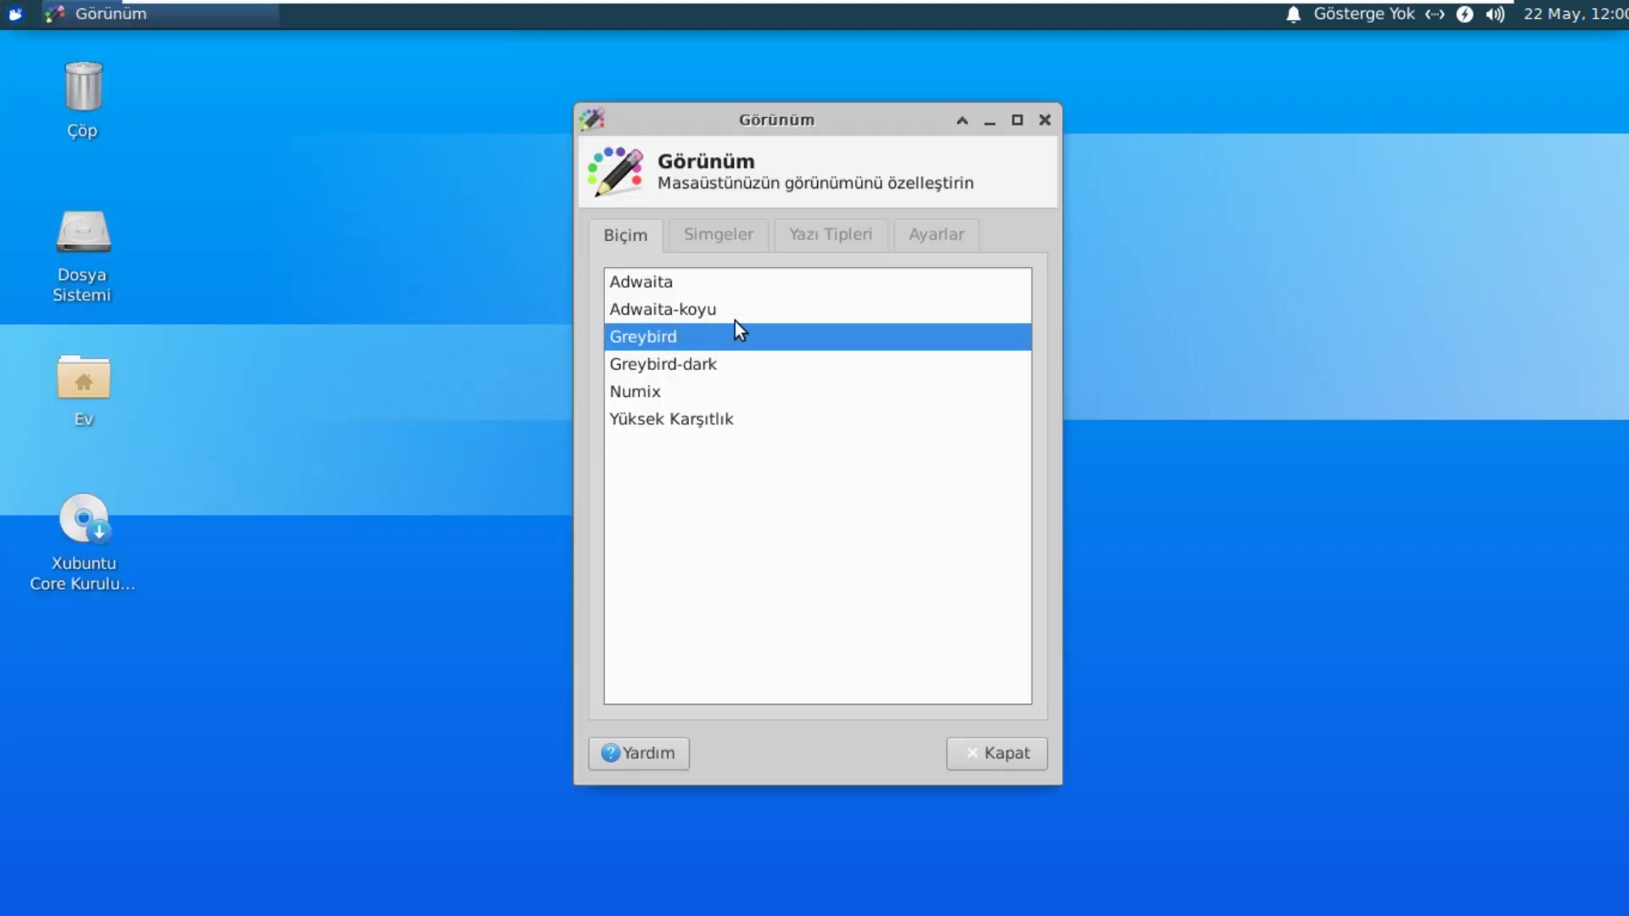
{"action": "left_click", "coordinate": [700, 310]}
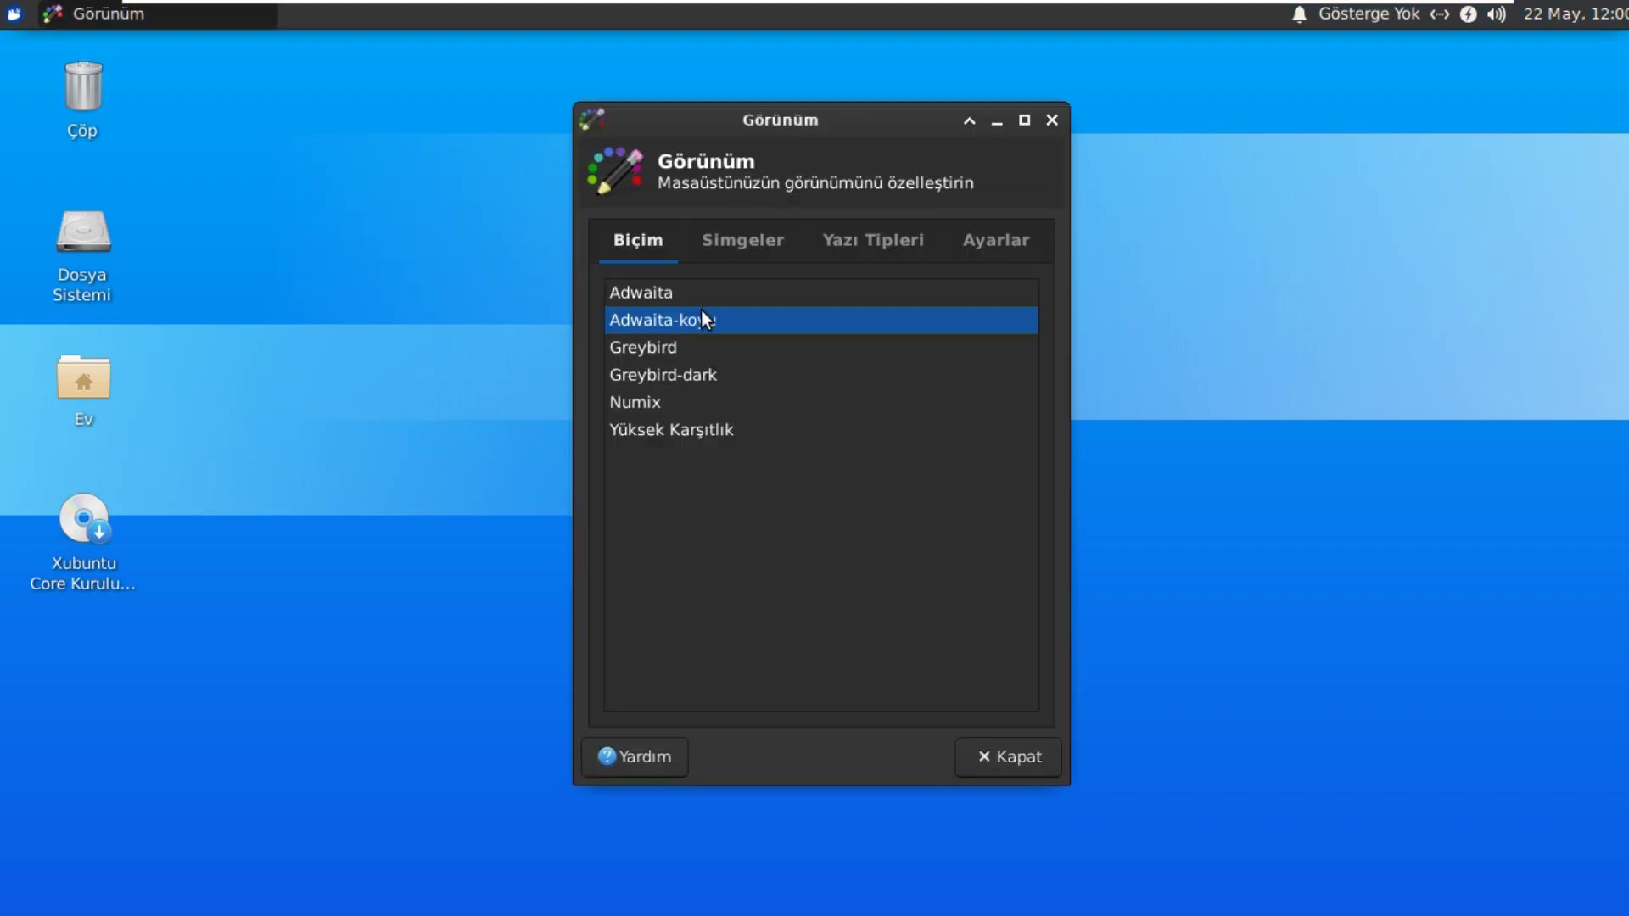
{"action": "left_click", "coordinate": [679, 370]}
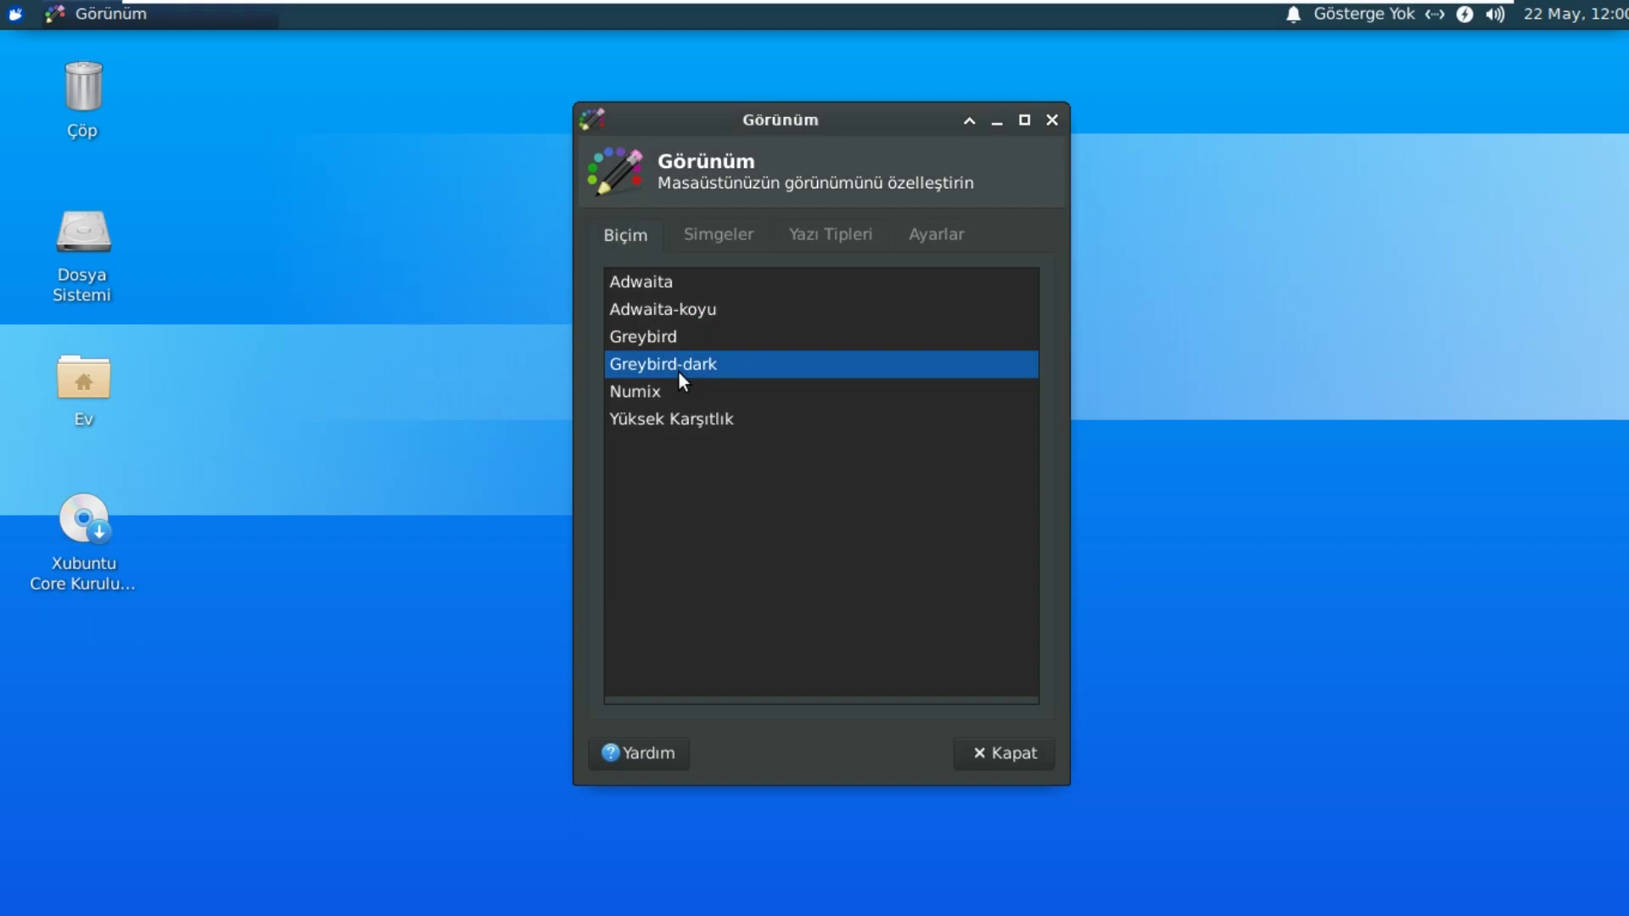
{"action": "left_click", "coordinate": [704, 237]}
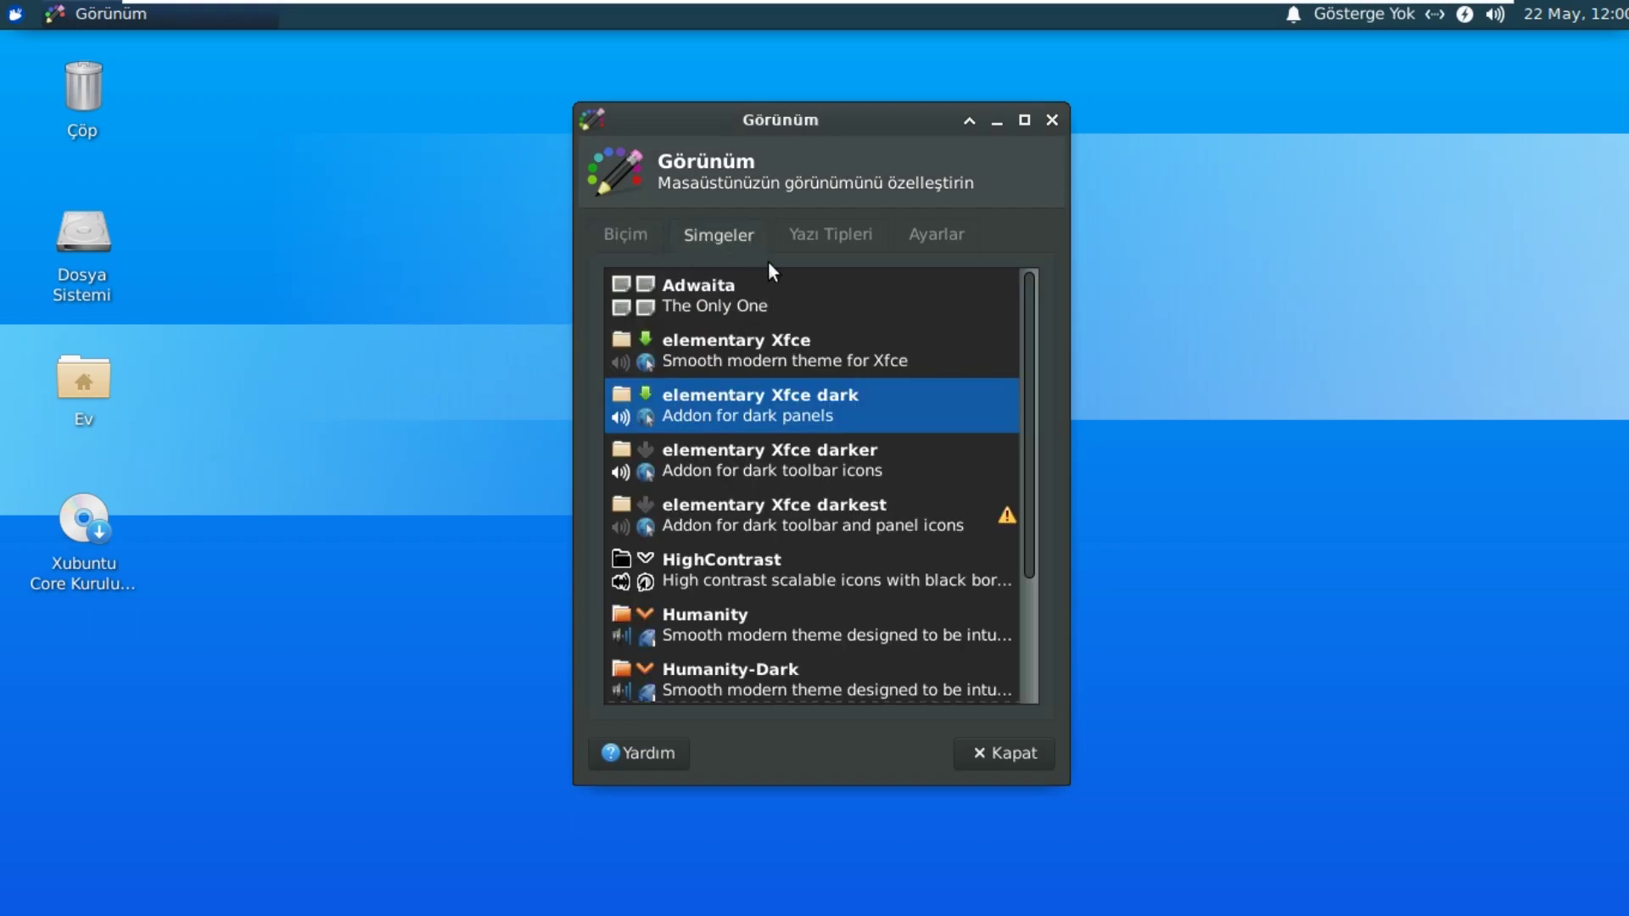
{"action": "left_click", "coordinate": [816, 234]}
{"action": "left_click", "coordinate": [943, 235]}
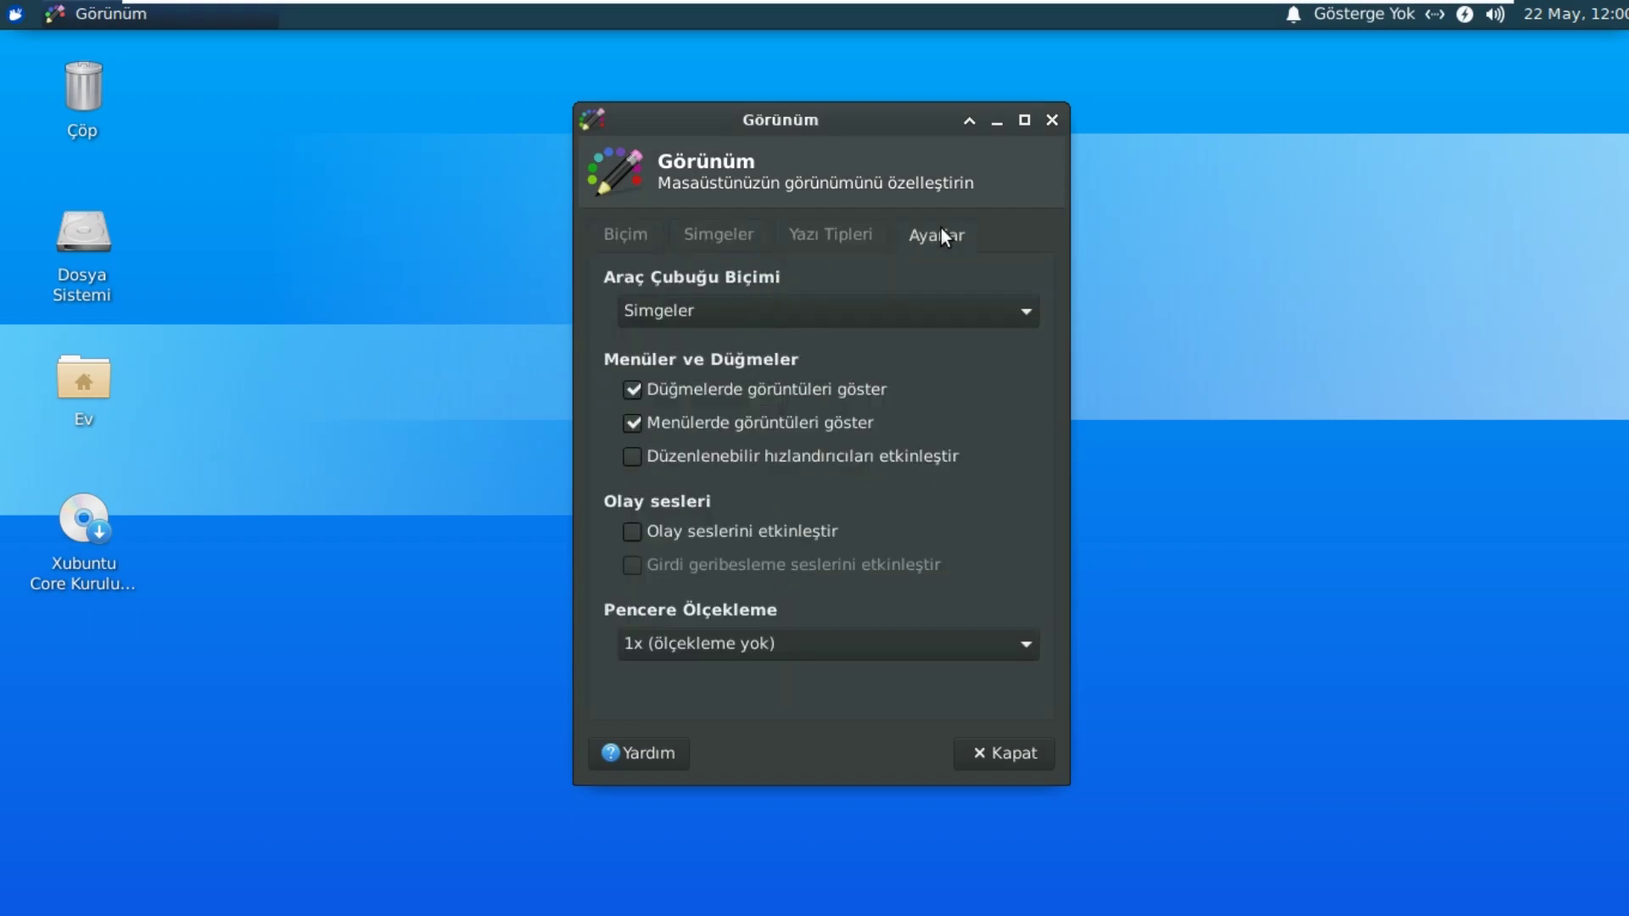
{"action": "left_click", "coordinate": [616, 241]}
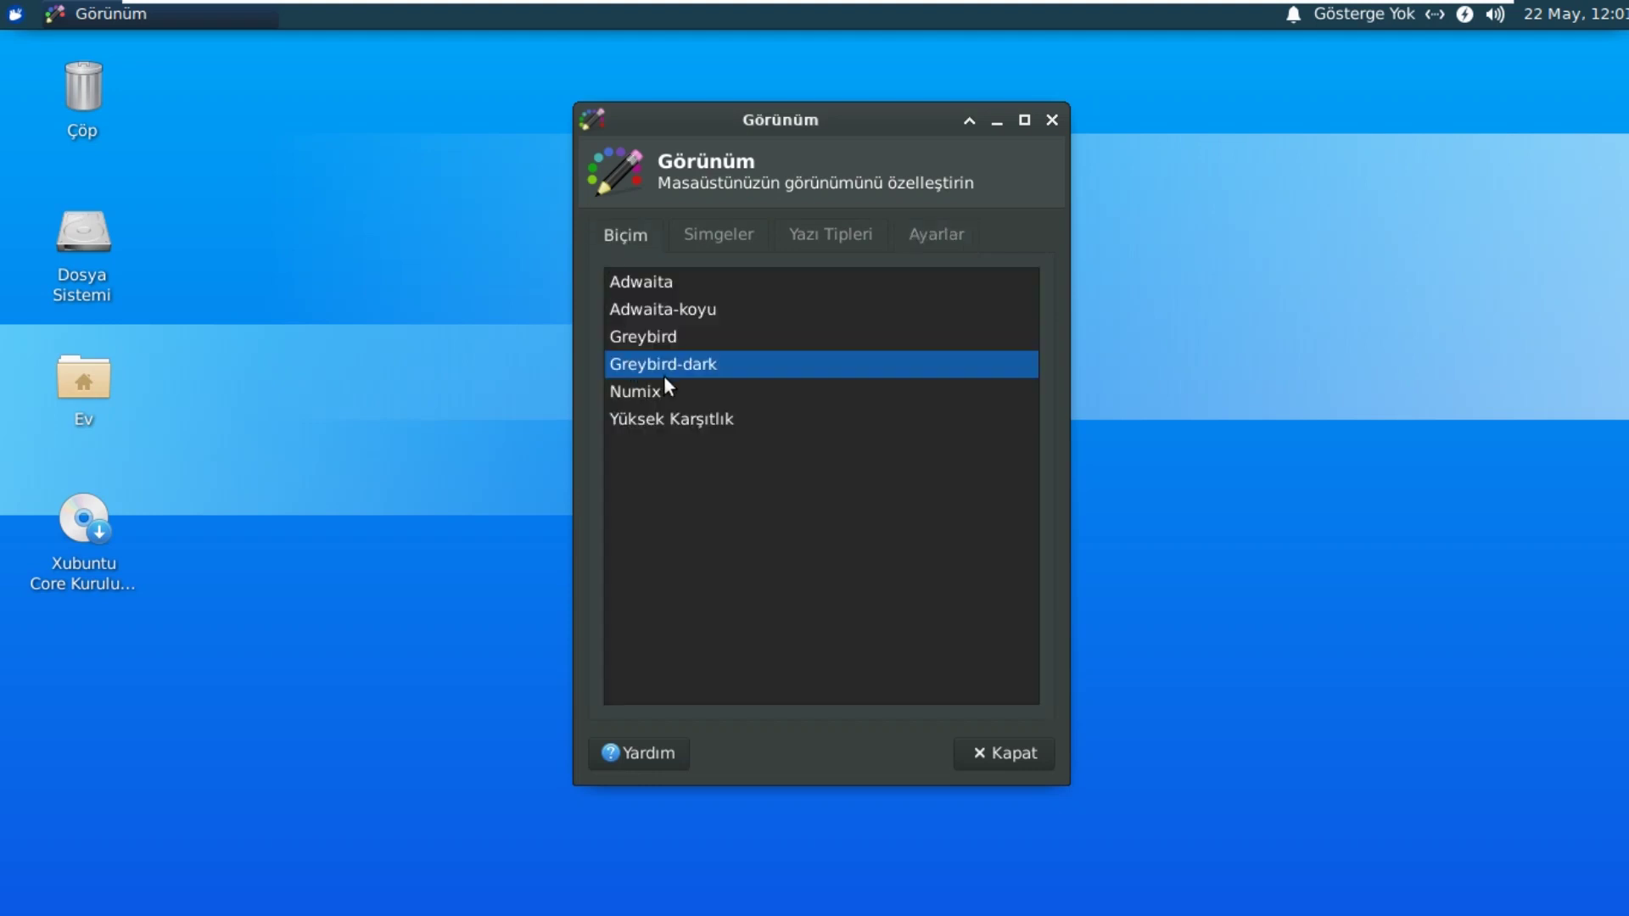
Step: Compare Adwaita, Greybird-dark, Numix and Yüksek Karşıtlık, settle on Adwaita-koyu, and close
{"action": "left_click", "coordinate": [654, 287]}
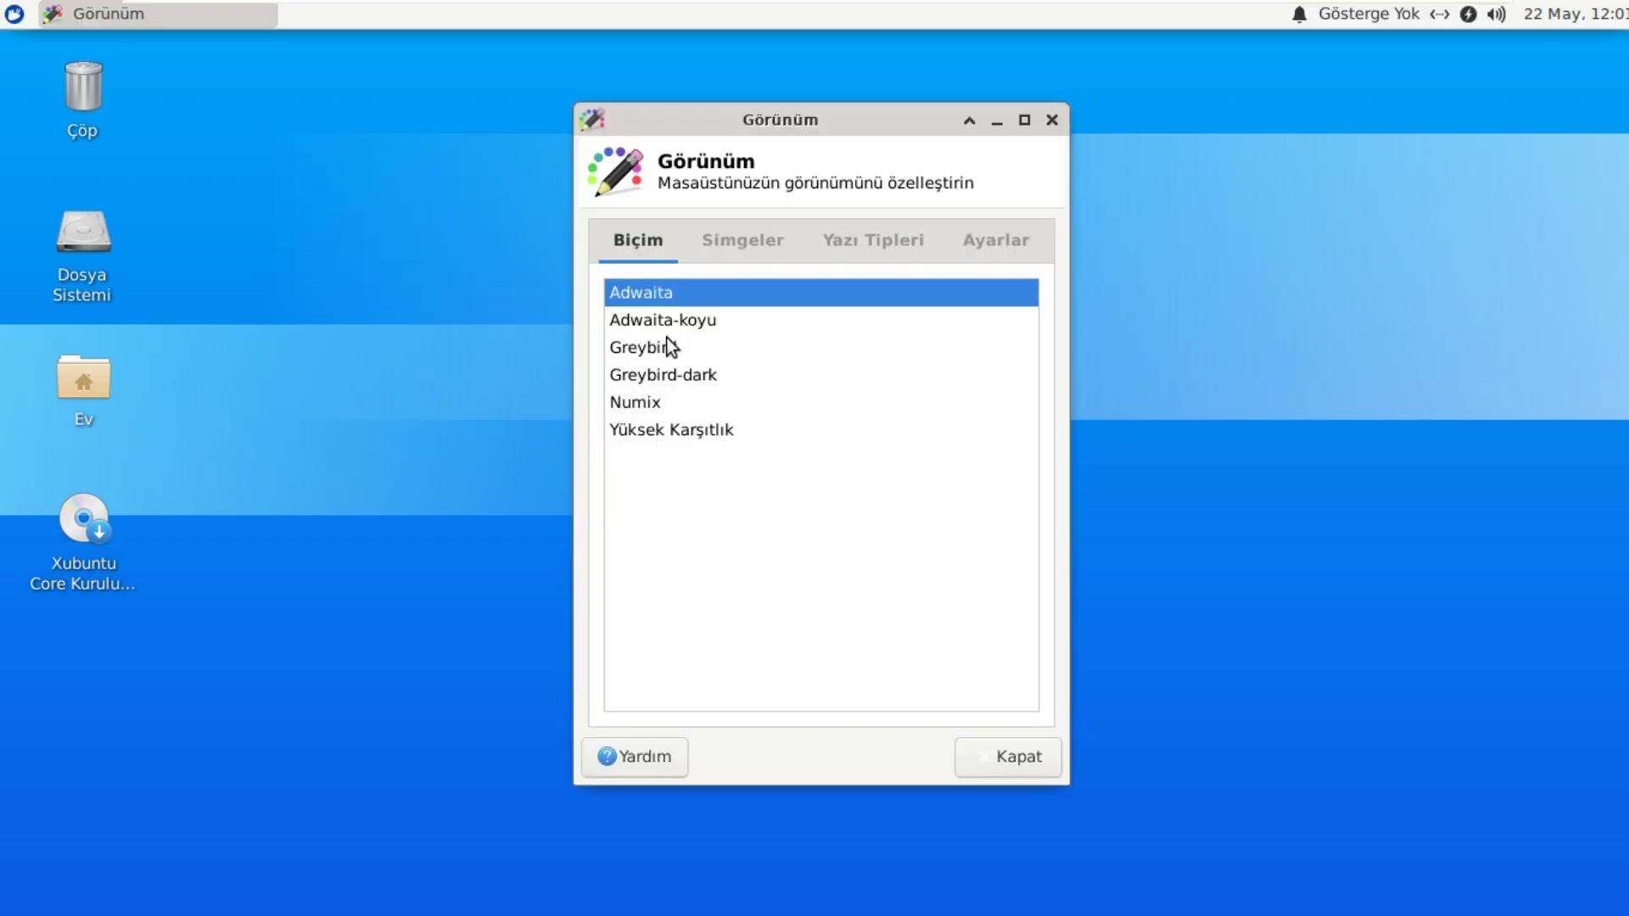
{"action": "left_click", "coordinate": [665, 319]}
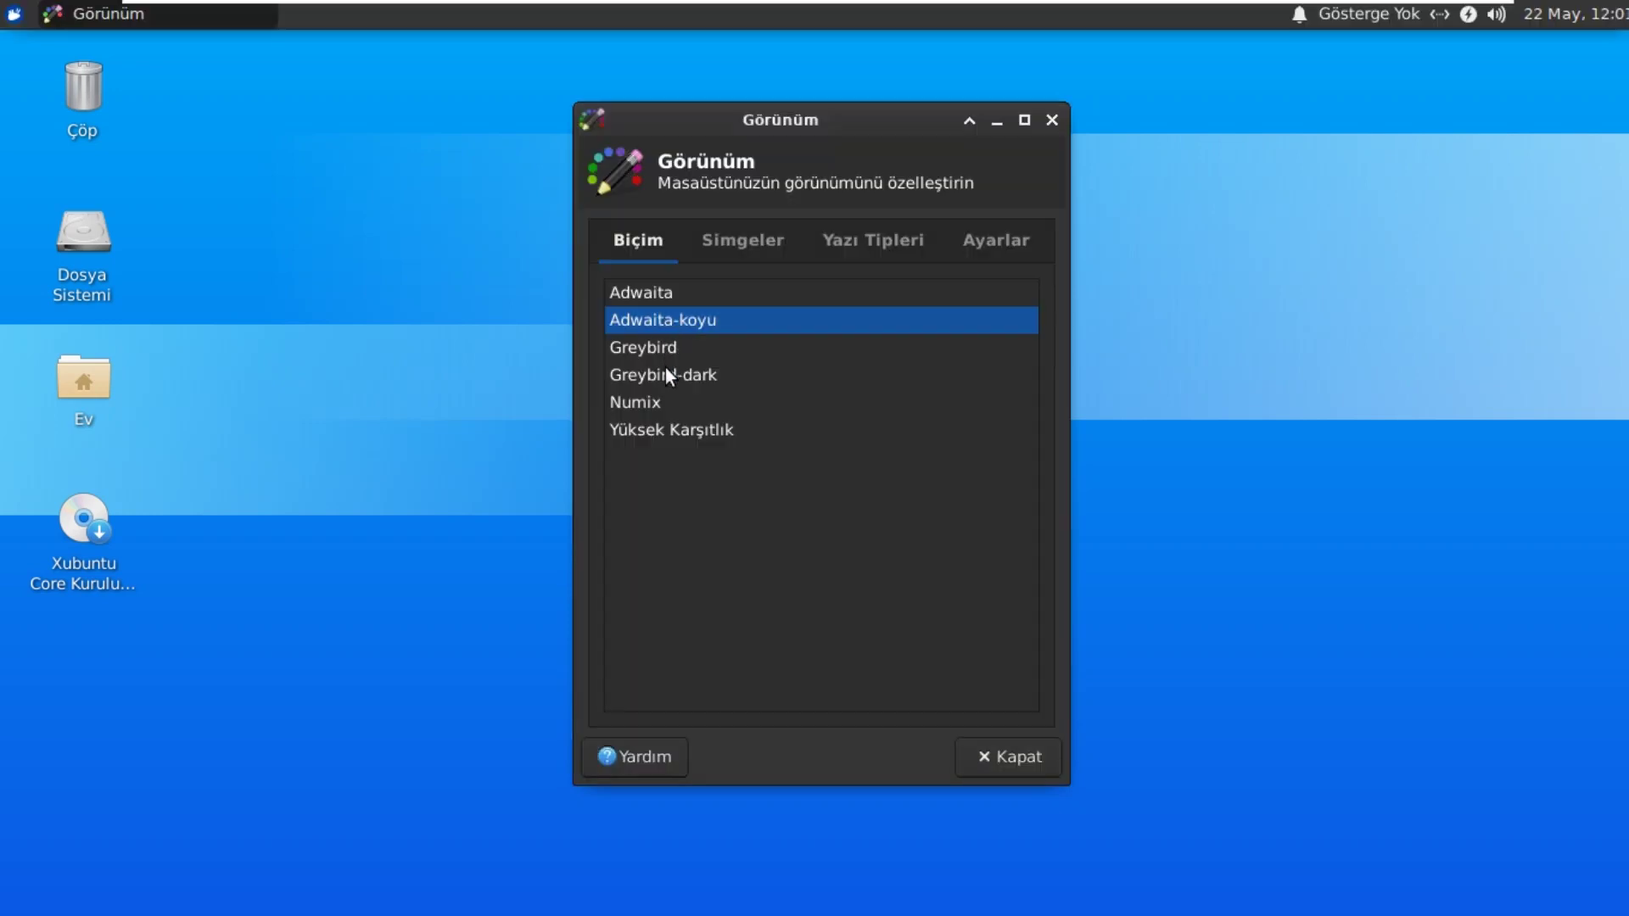
{"action": "left_click", "coordinate": [665, 368]}
{"action": "left_click", "coordinate": [675, 310]}
{"action": "left_click", "coordinate": [648, 404]}
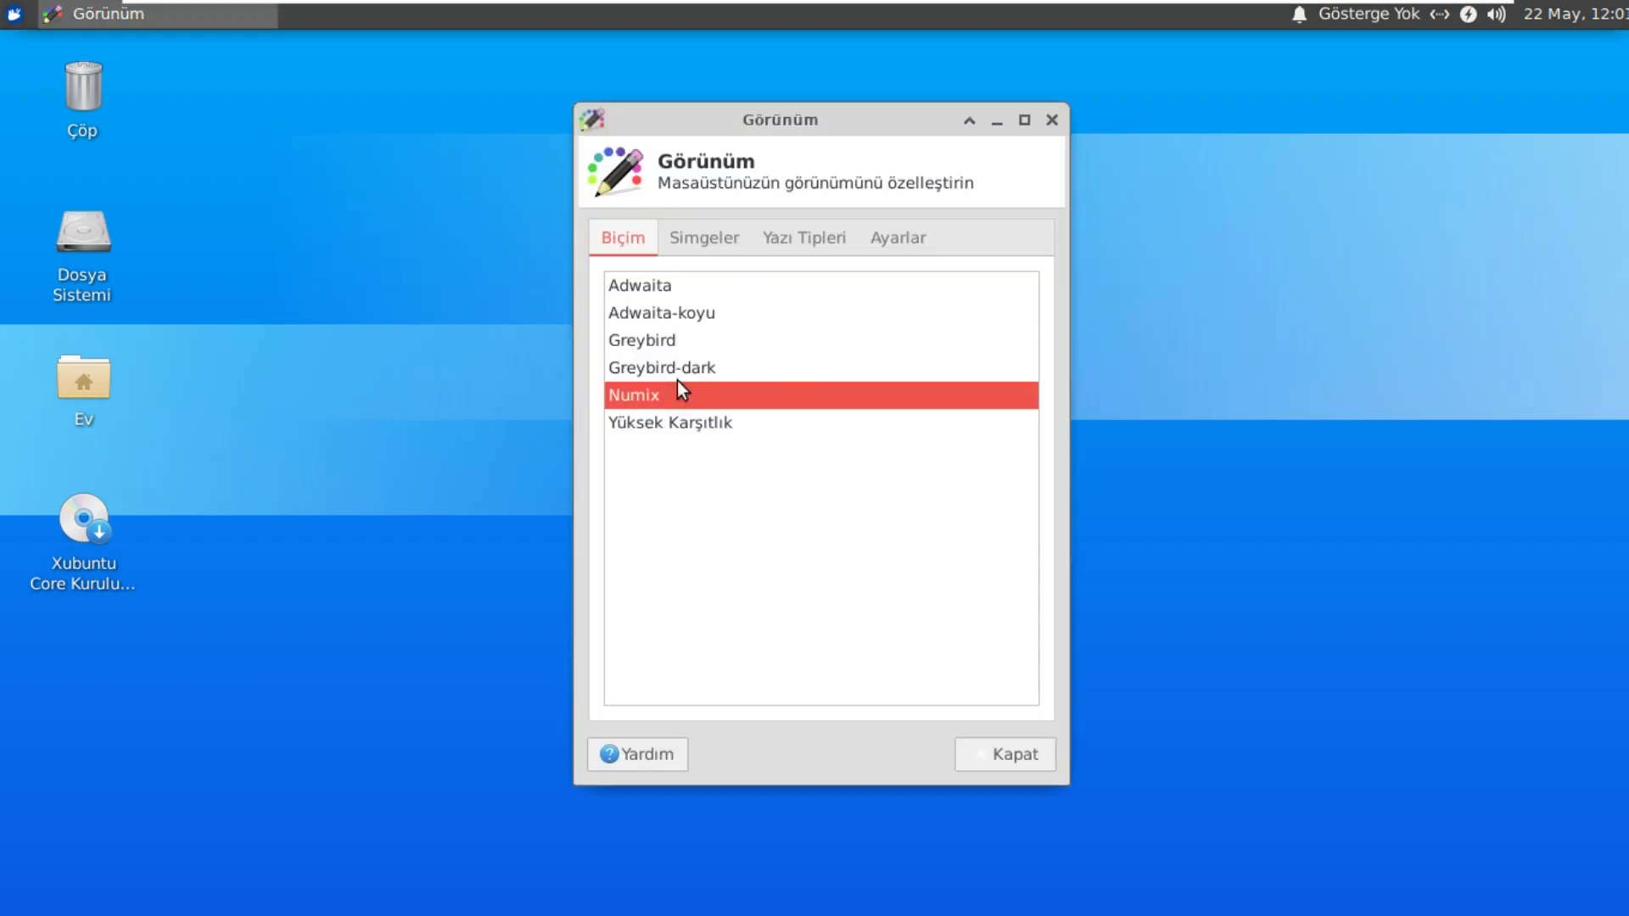
{"action": "left_click", "coordinate": [708, 425]}
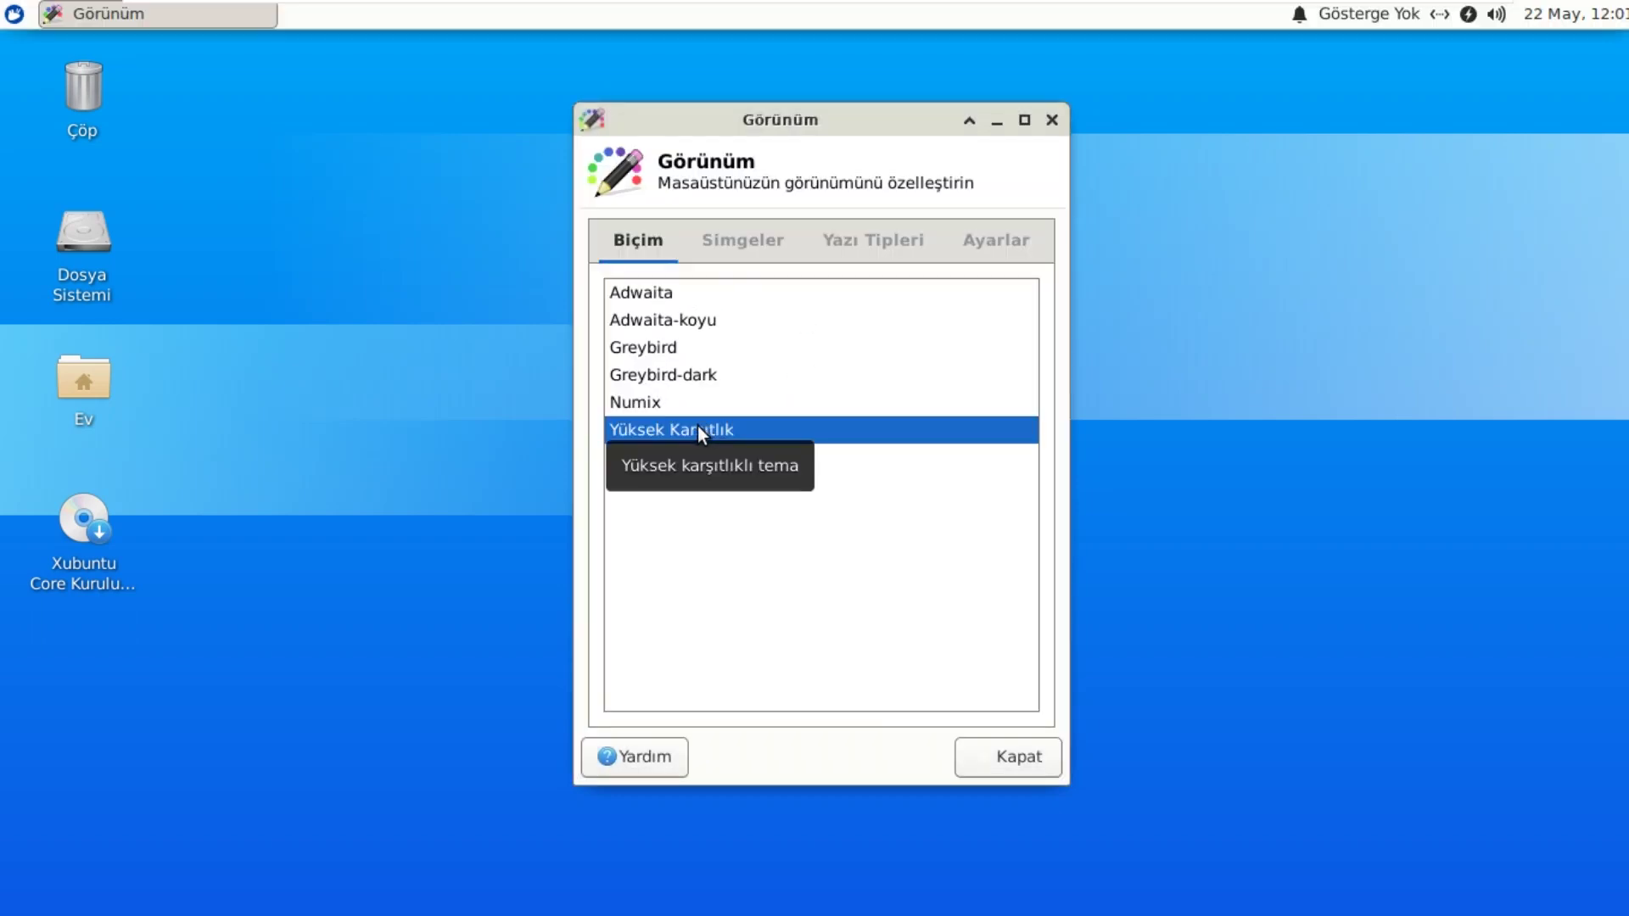
{"action": "left_click", "coordinate": [644, 377]}
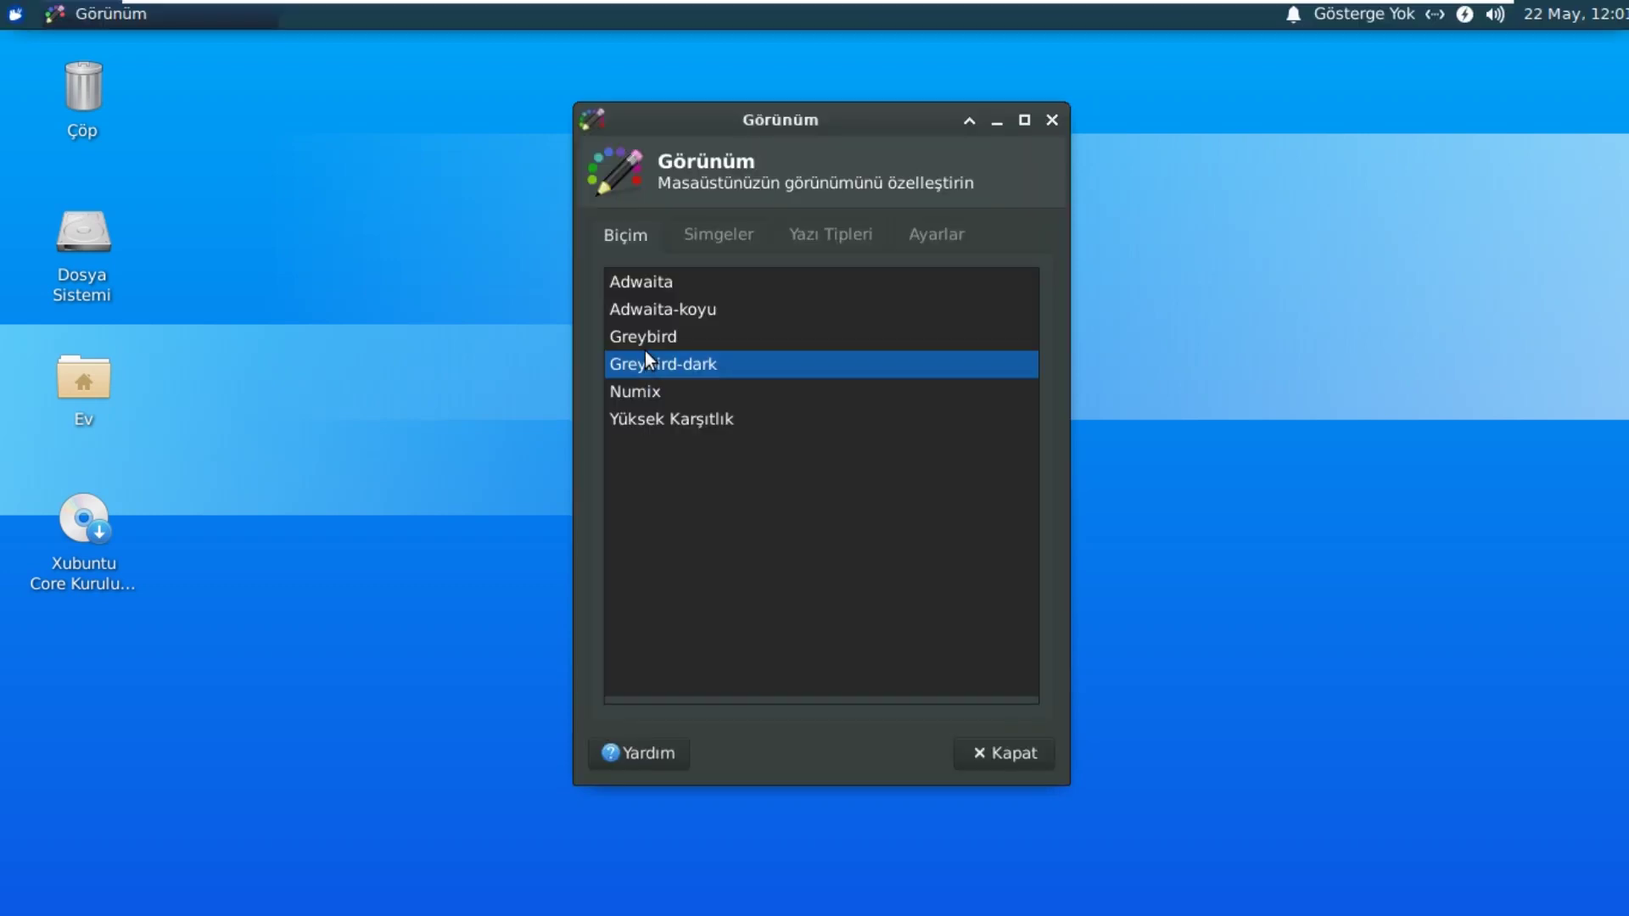
{"action": "left_click", "coordinate": [668, 312]}
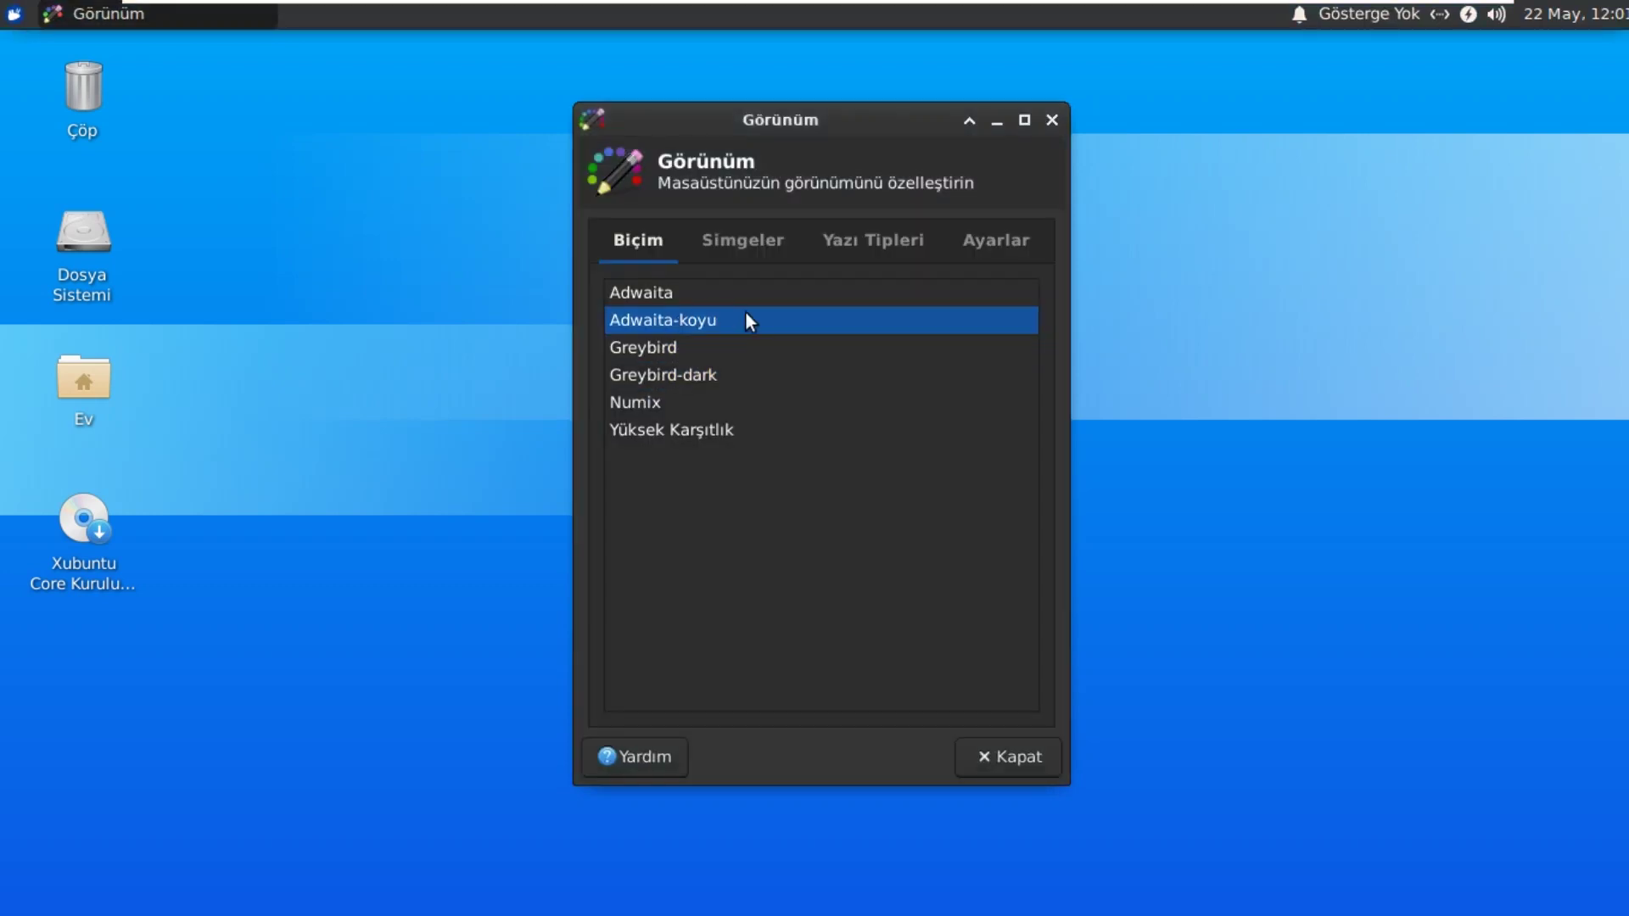
{"action": "left_click", "coordinate": [1014, 764]}
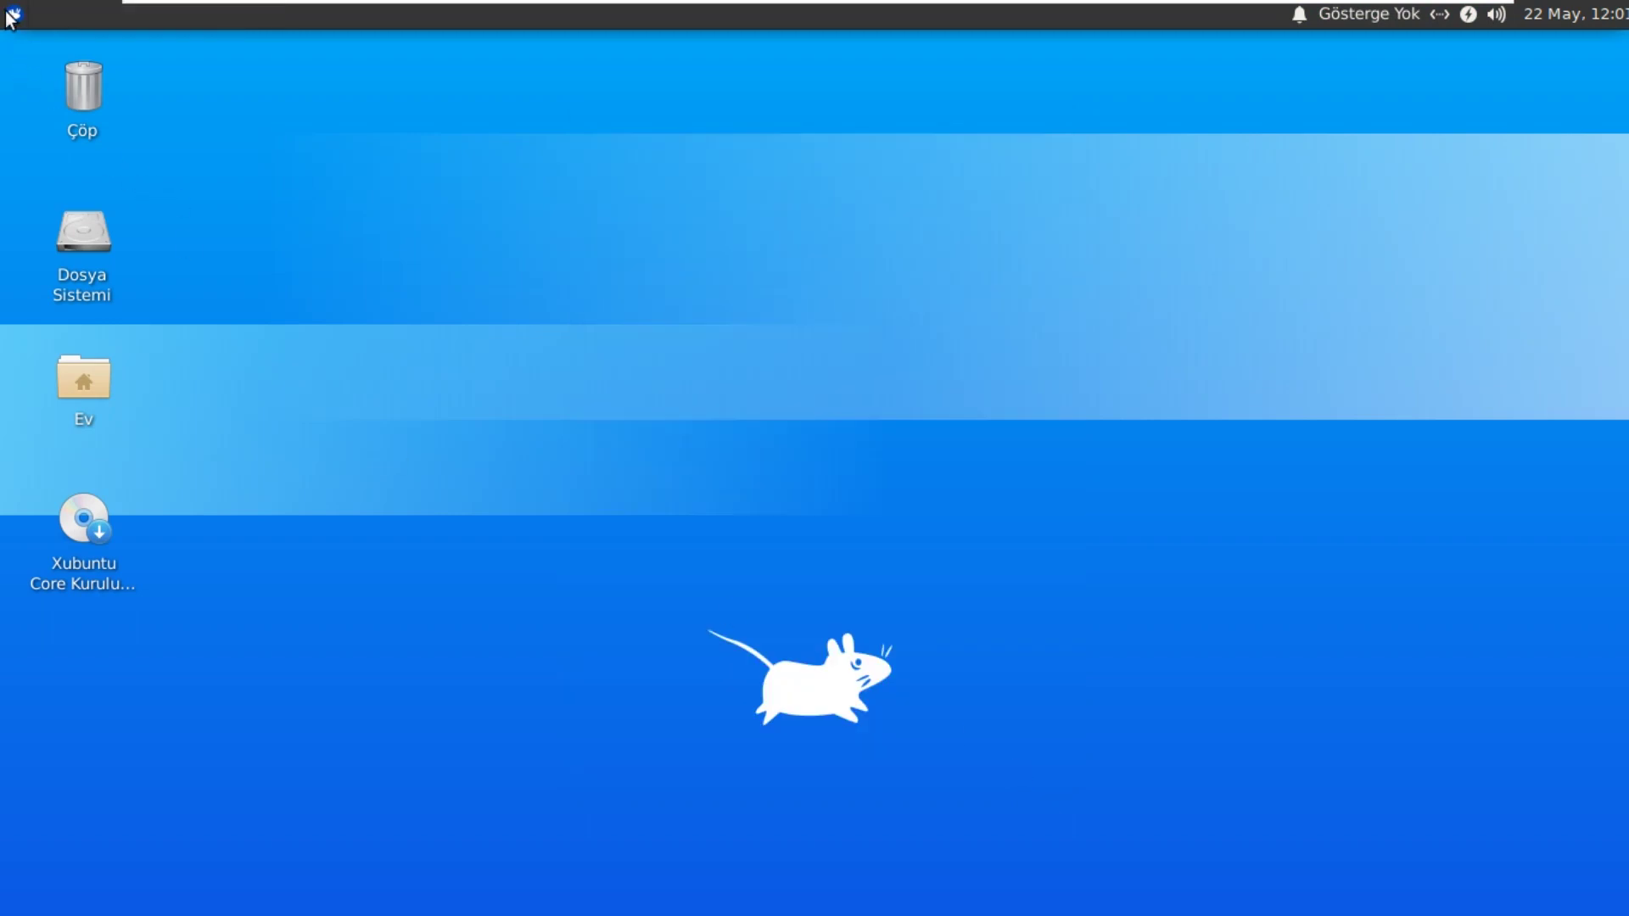
Step: View the Ekran display settings (1366x768, 60,0 Hz), close them, and reopen the menu
{"action": "left_click", "coordinate": [12, 15]}
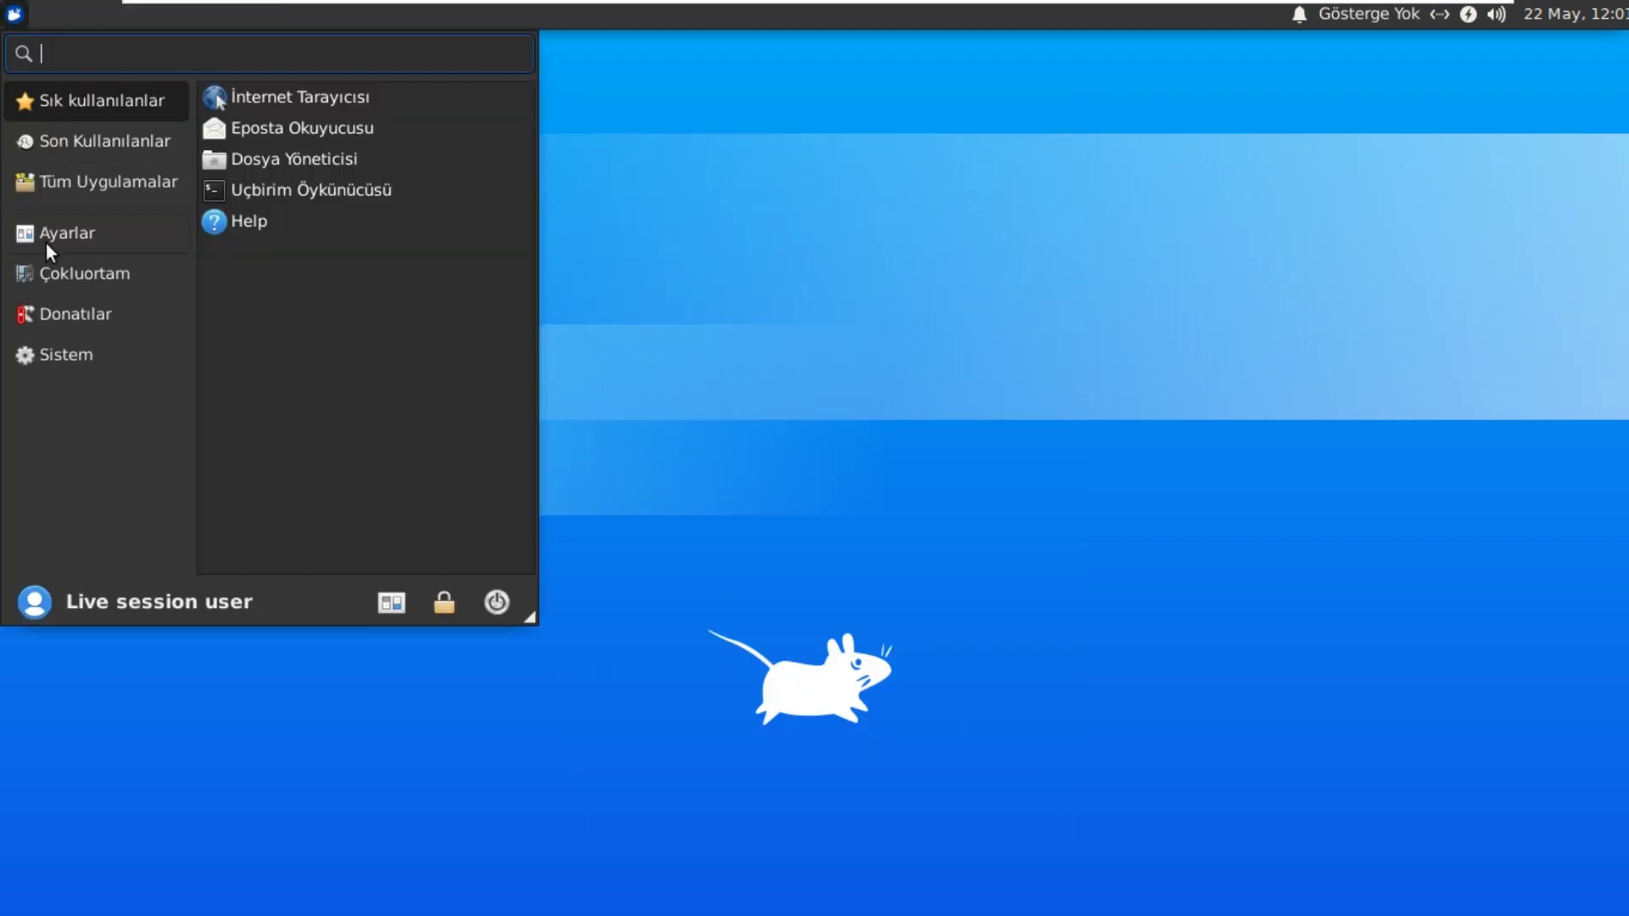
{"action": "left_click", "coordinate": [93, 178]}
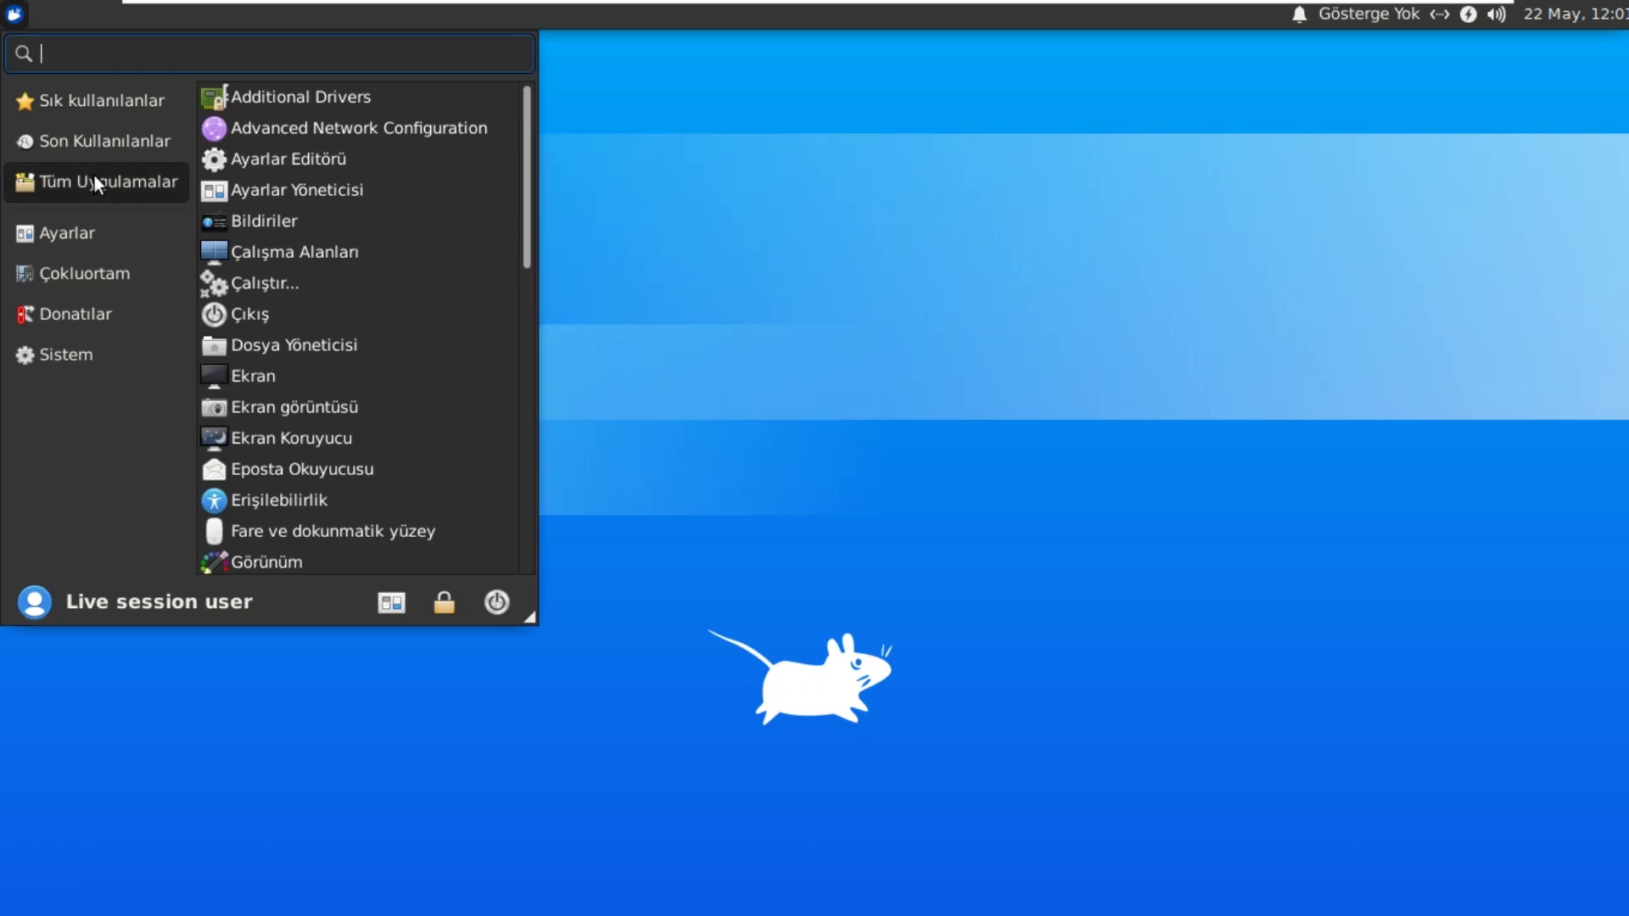
{"action": "scroll", "coordinate": [377, 292], "scroll_direction": "down", "scroll_amount": 1}
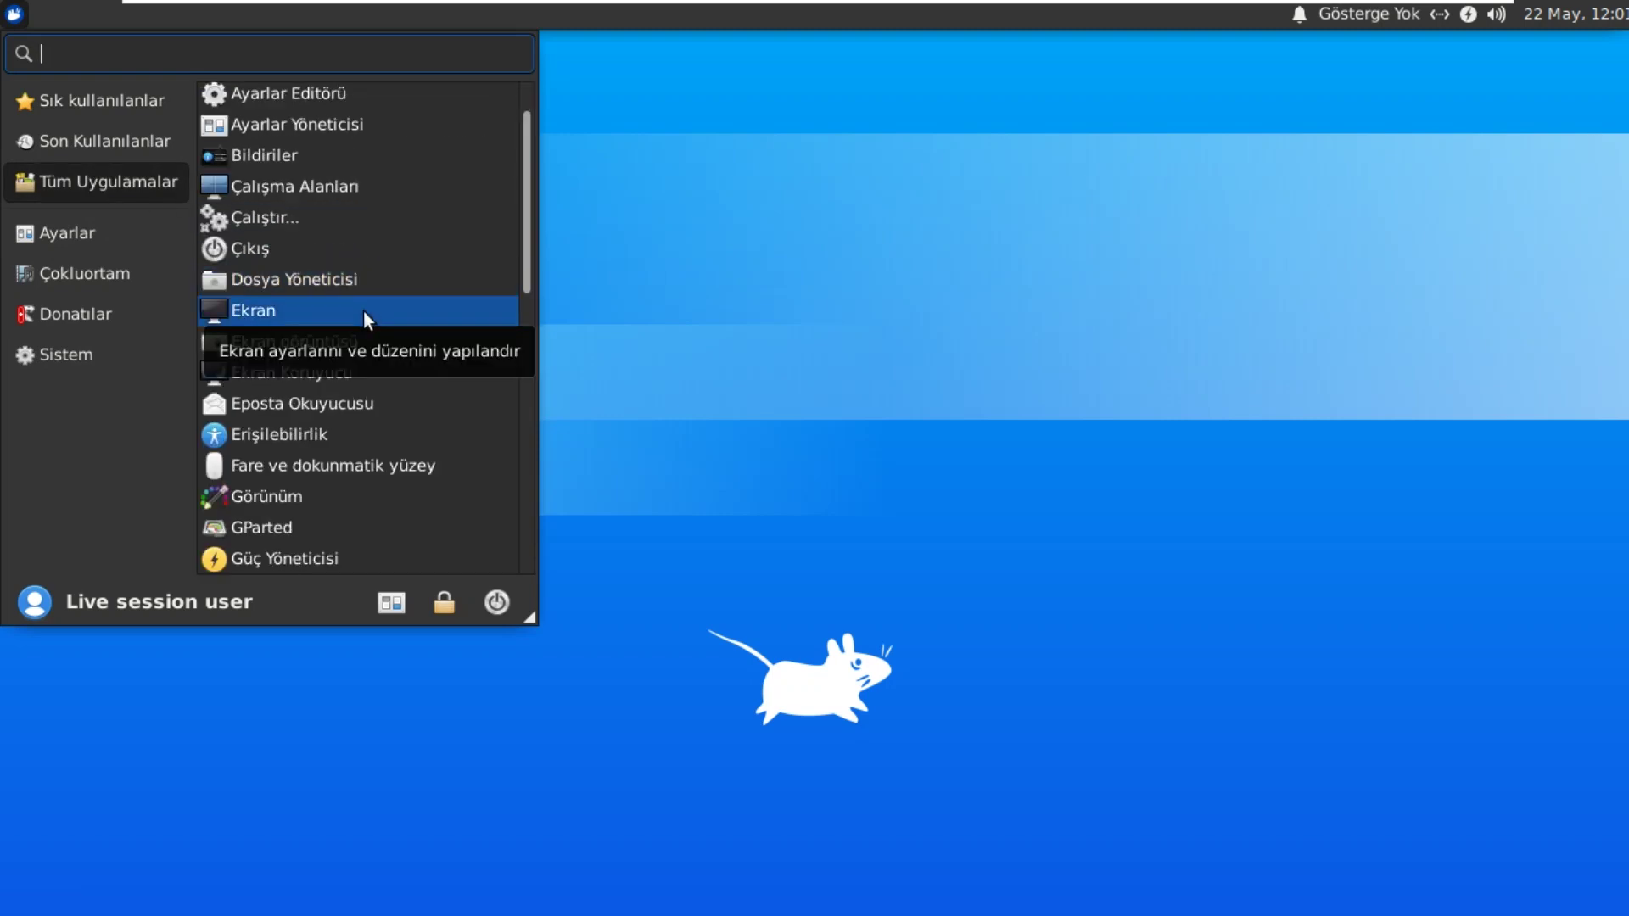
{"action": "left_click", "coordinate": [363, 310]}
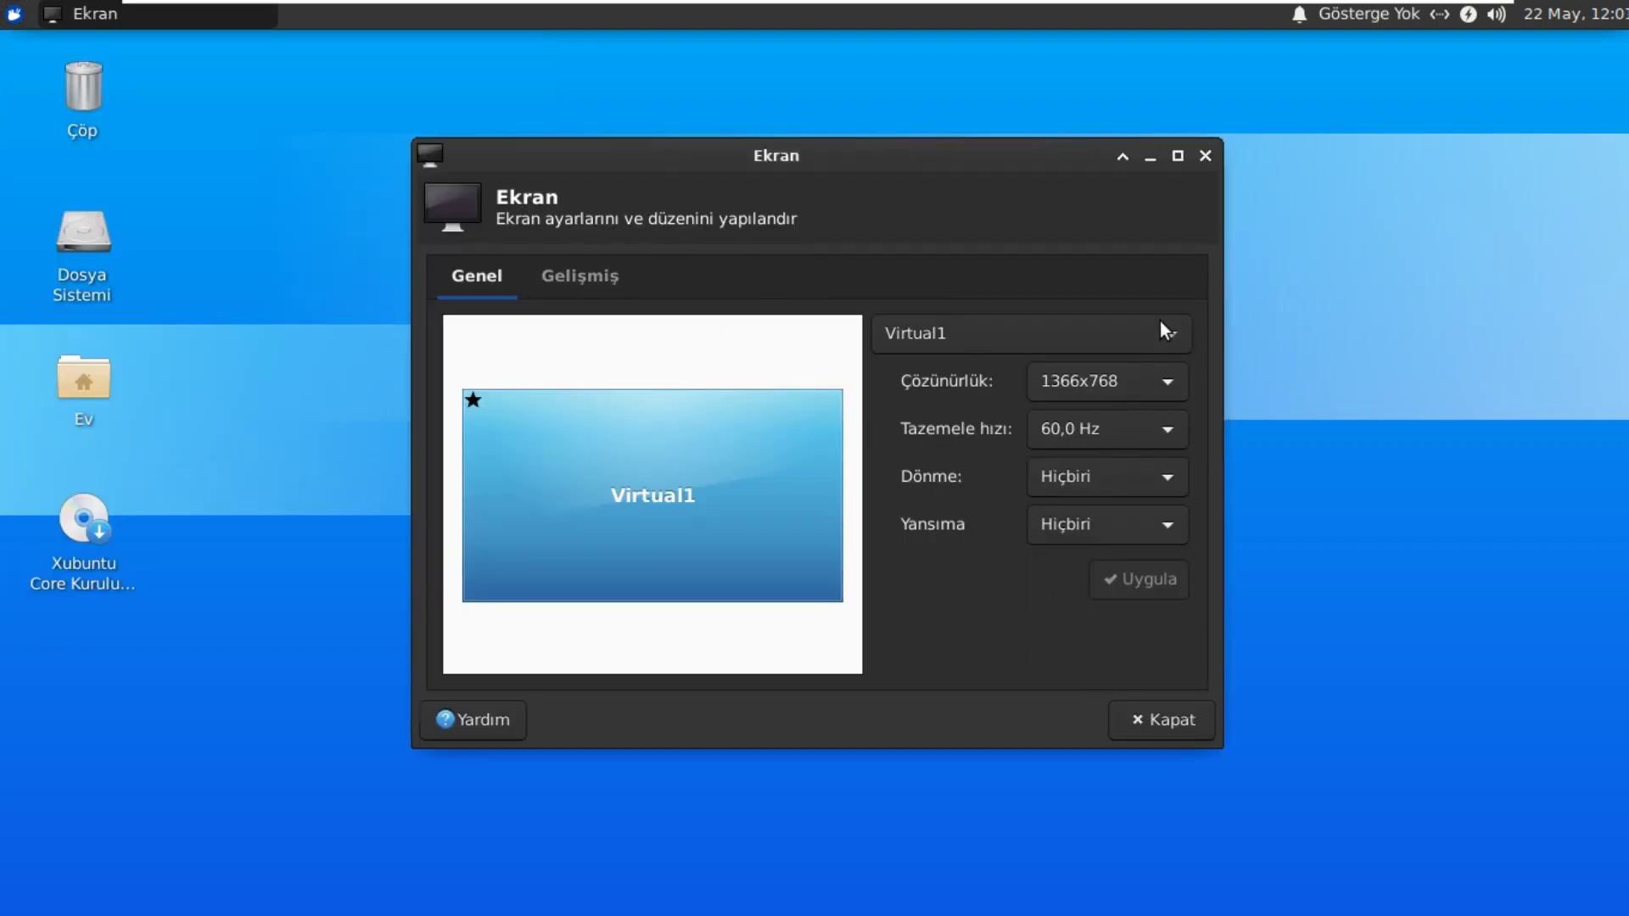
{"action": "left_click", "coordinate": [1205, 156]}
{"action": "left_click", "coordinate": [15, 14]}
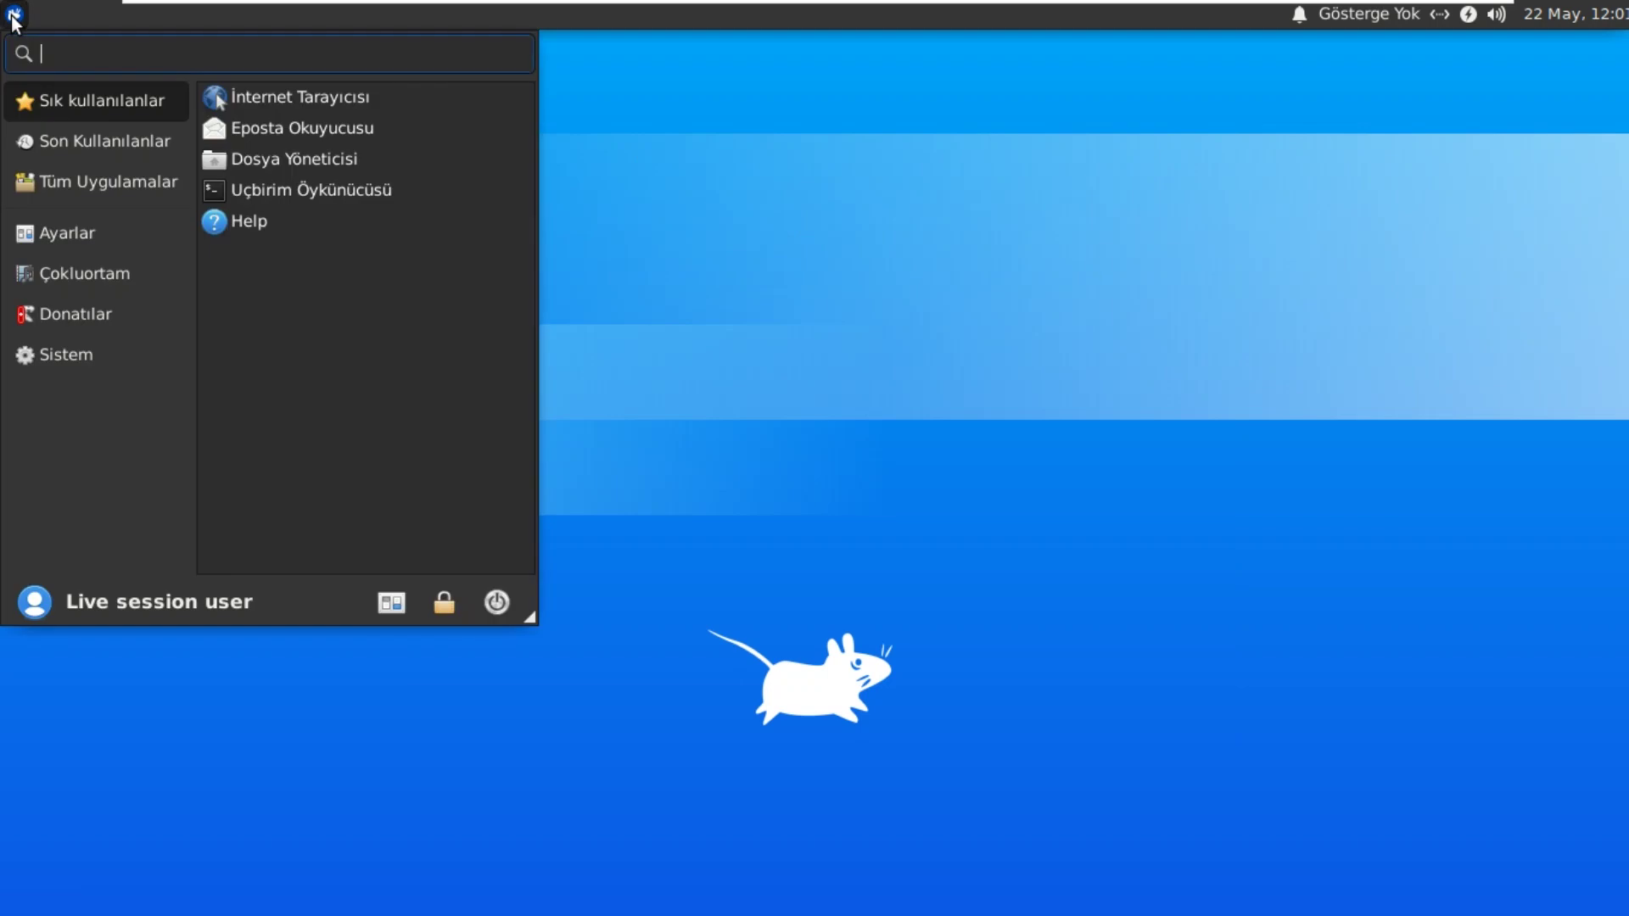
Step: Open Ayarlar Editörü and review the thunar, thunar-volman, xfce4-desktop and keyboard-shortcuts channels
{"action": "left_click", "coordinate": [99, 174]}
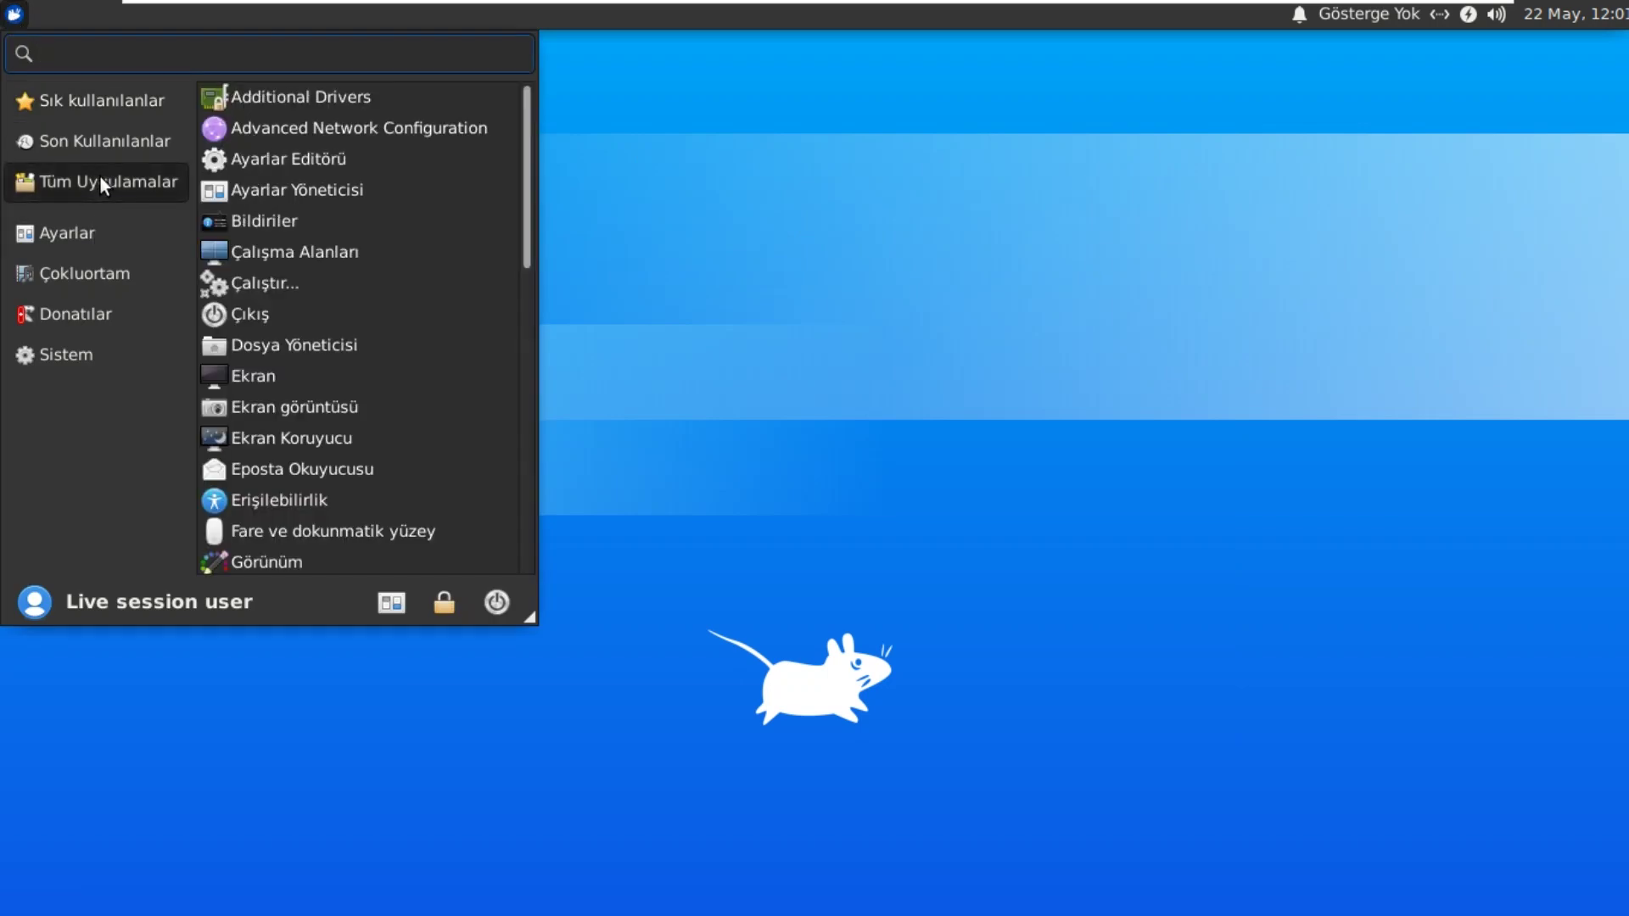
{"action": "left_click", "coordinate": [344, 166]}
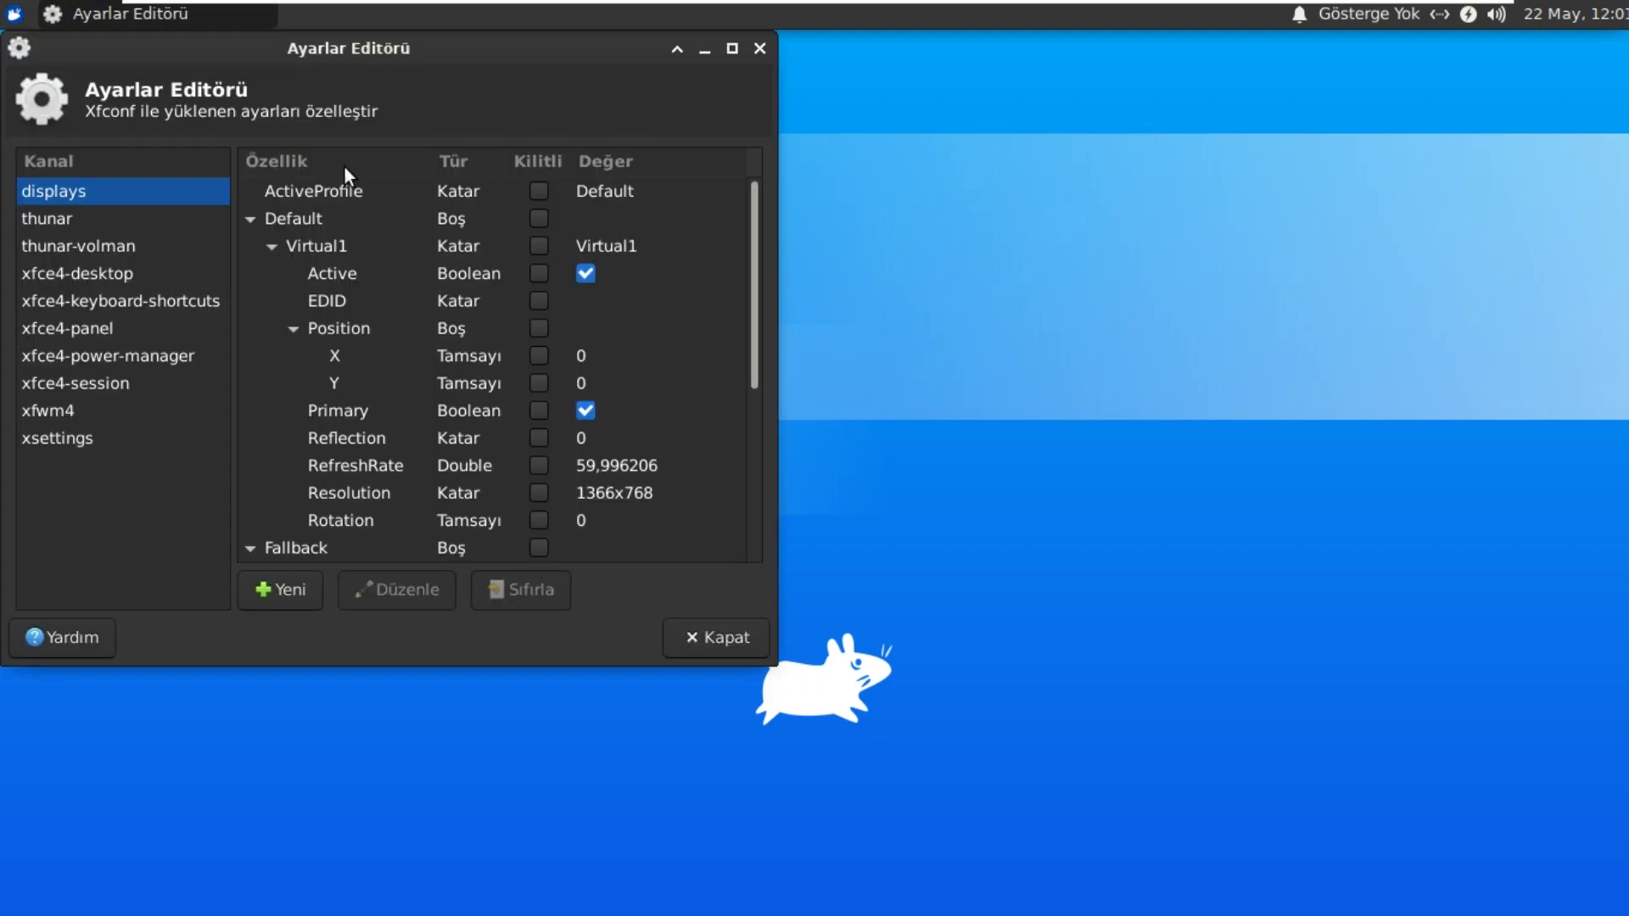
{"action": "left_click_drag", "start_coordinate": [394, 53], "coordinate": [682, 90]}
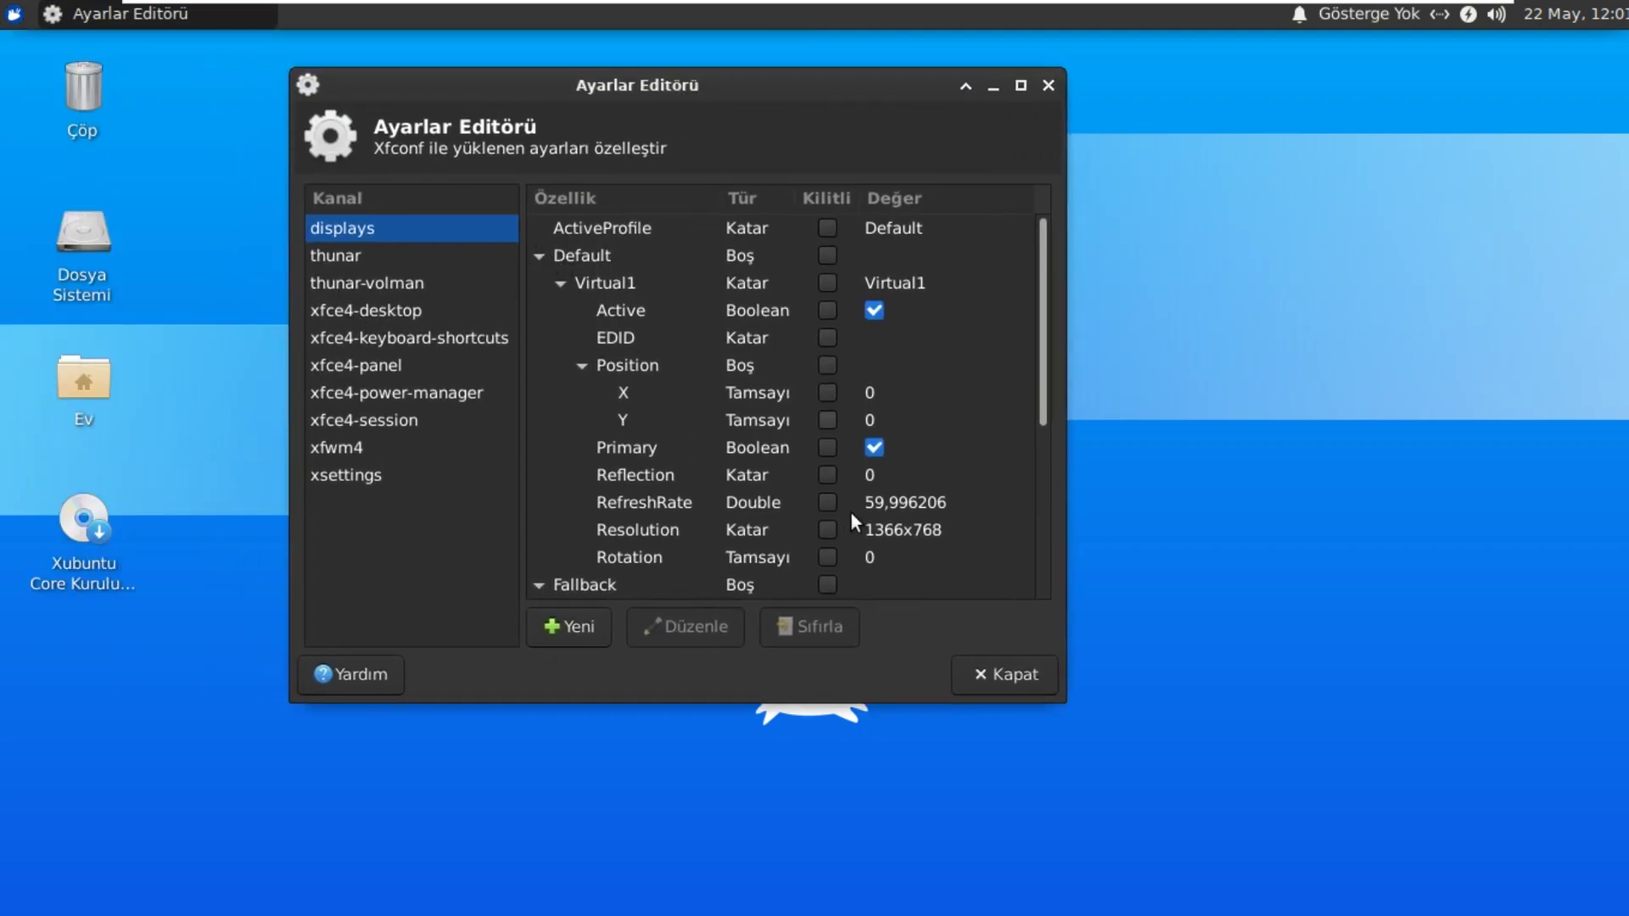
{"action": "left_click", "coordinate": [331, 257]}
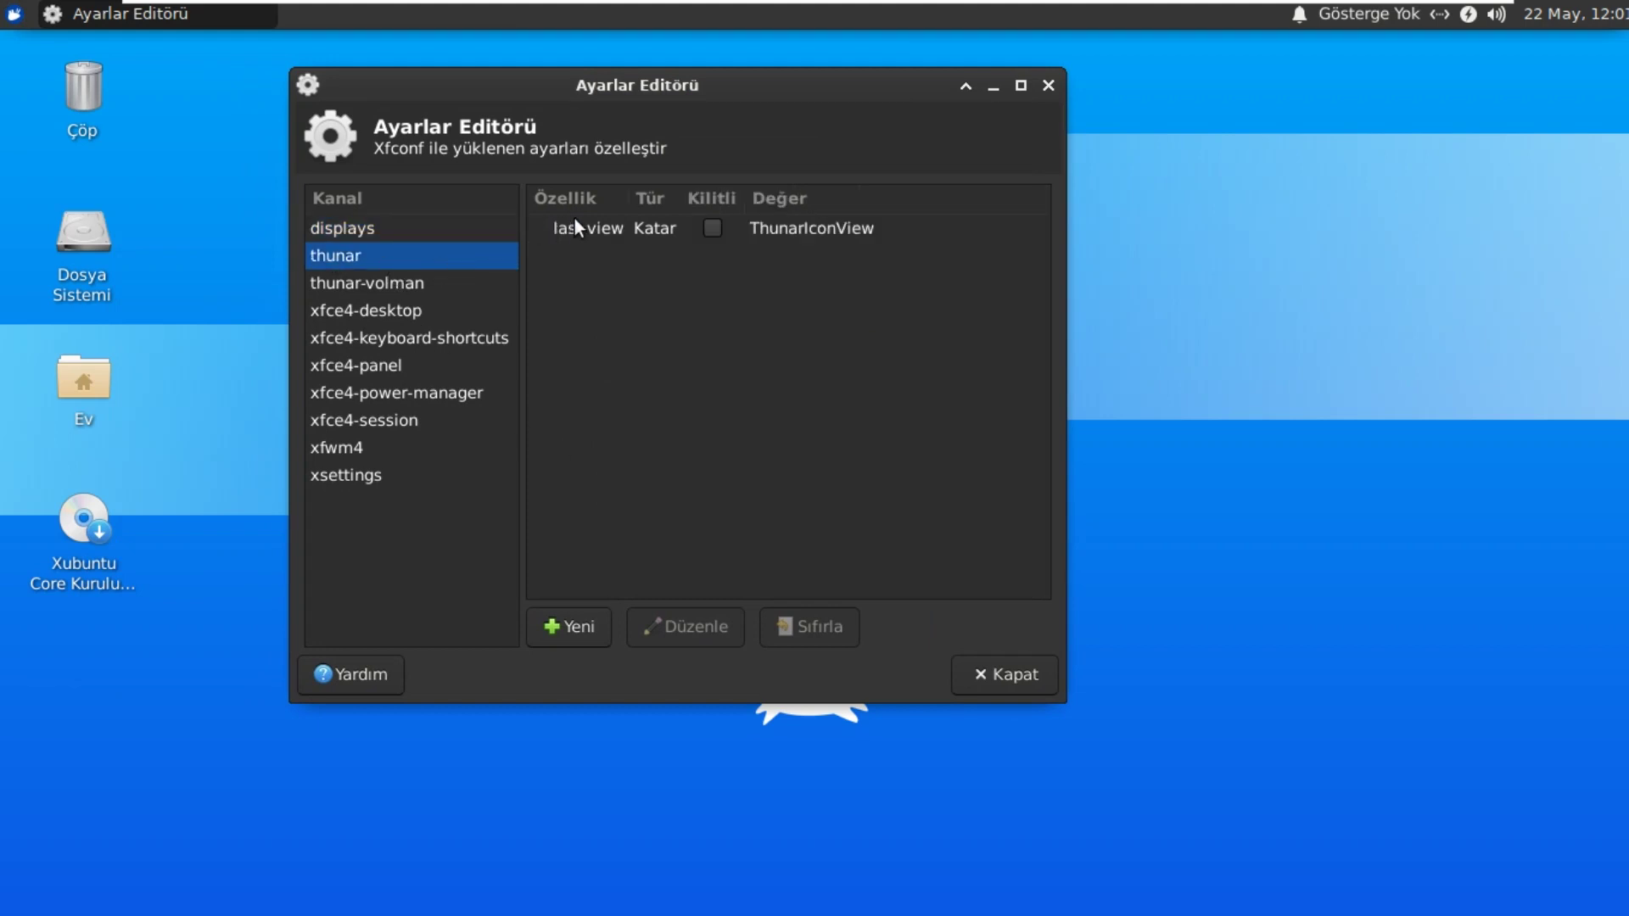
{"action": "left_click", "coordinate": [402, 282]}
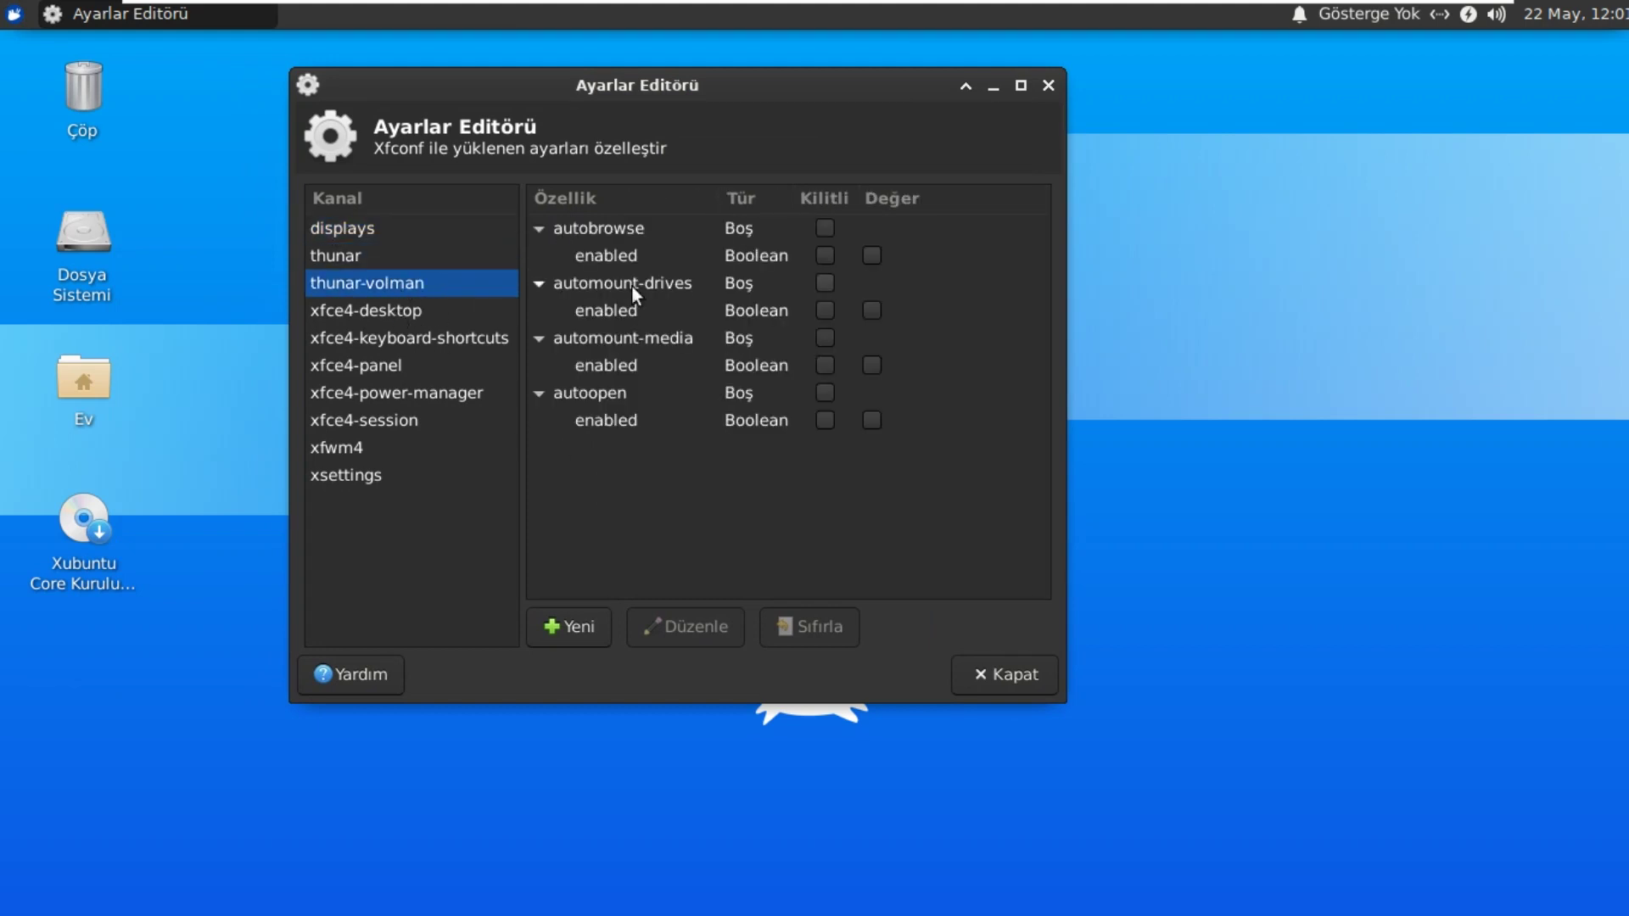
{"action": "left_click", "coordinate": [371, 310]}
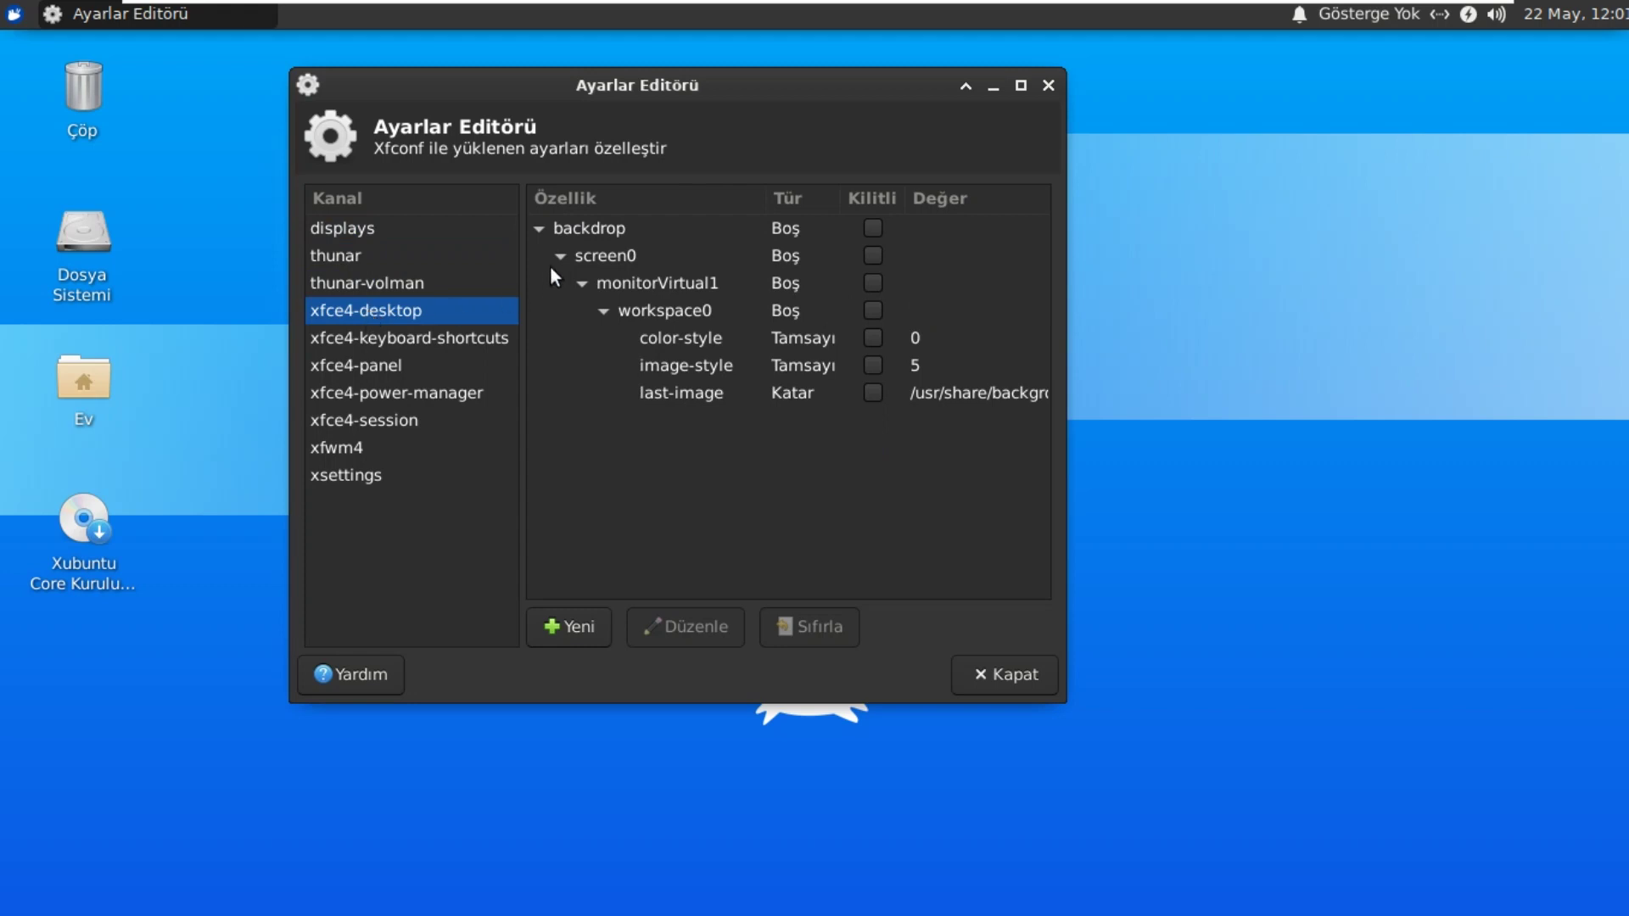
{"action": "left_click", "coordinate": [426, 337]}
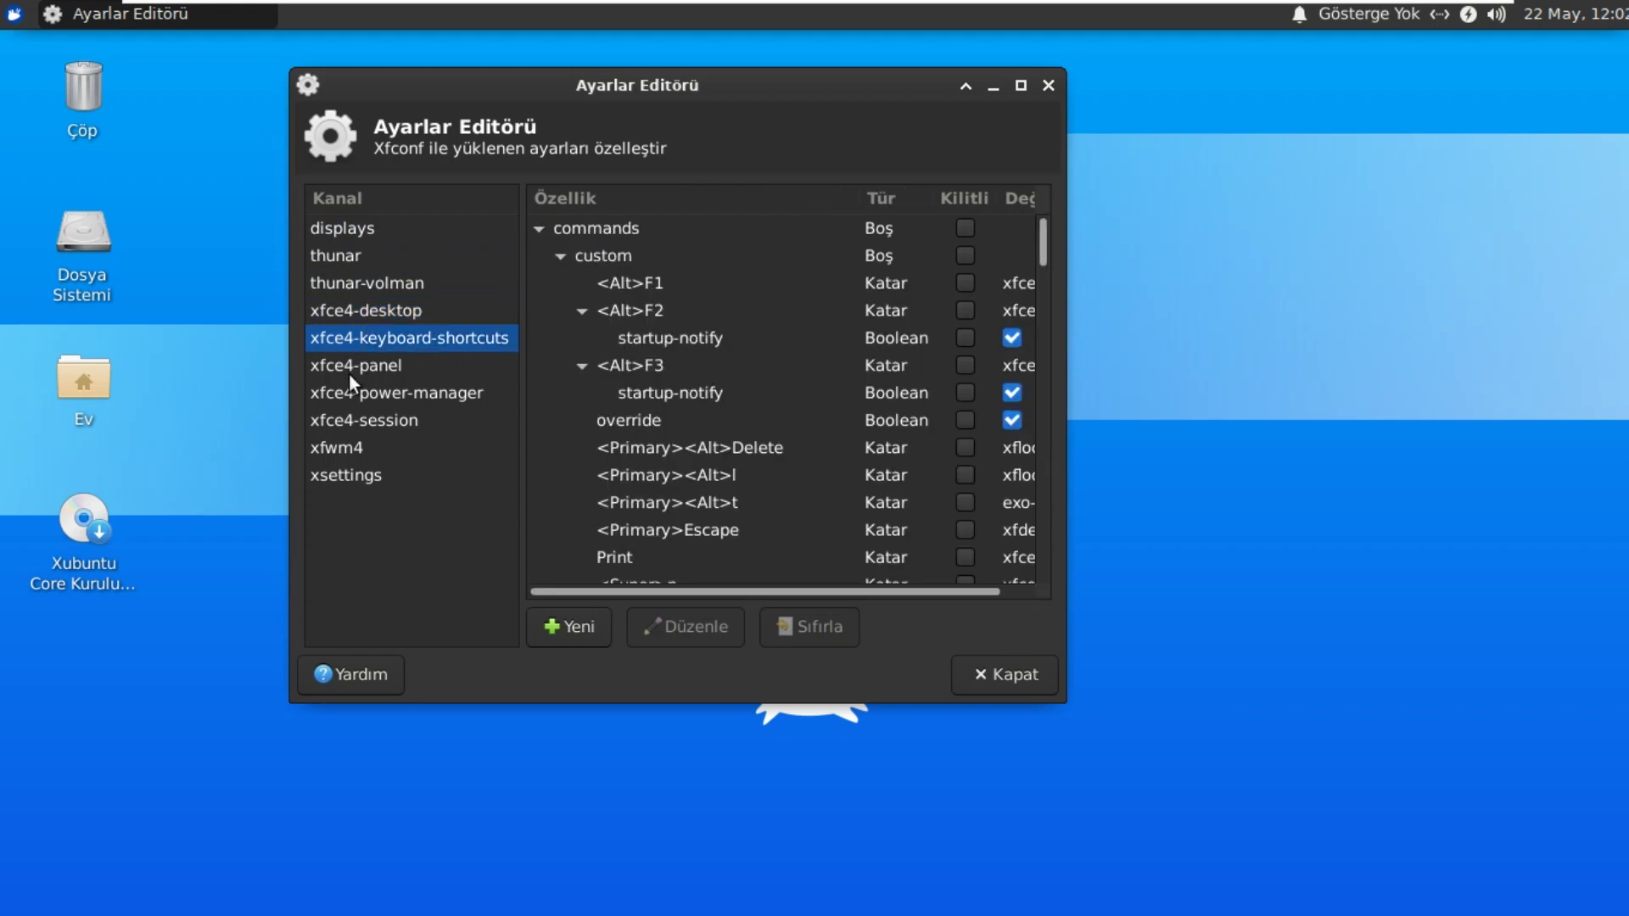
Step: Review the xfce4-panel, power-manager, session, xfwm4 and xsettings channels, then close the editor and reopen the menu
{"action": "left_click", "coordinate": [349, 367]}
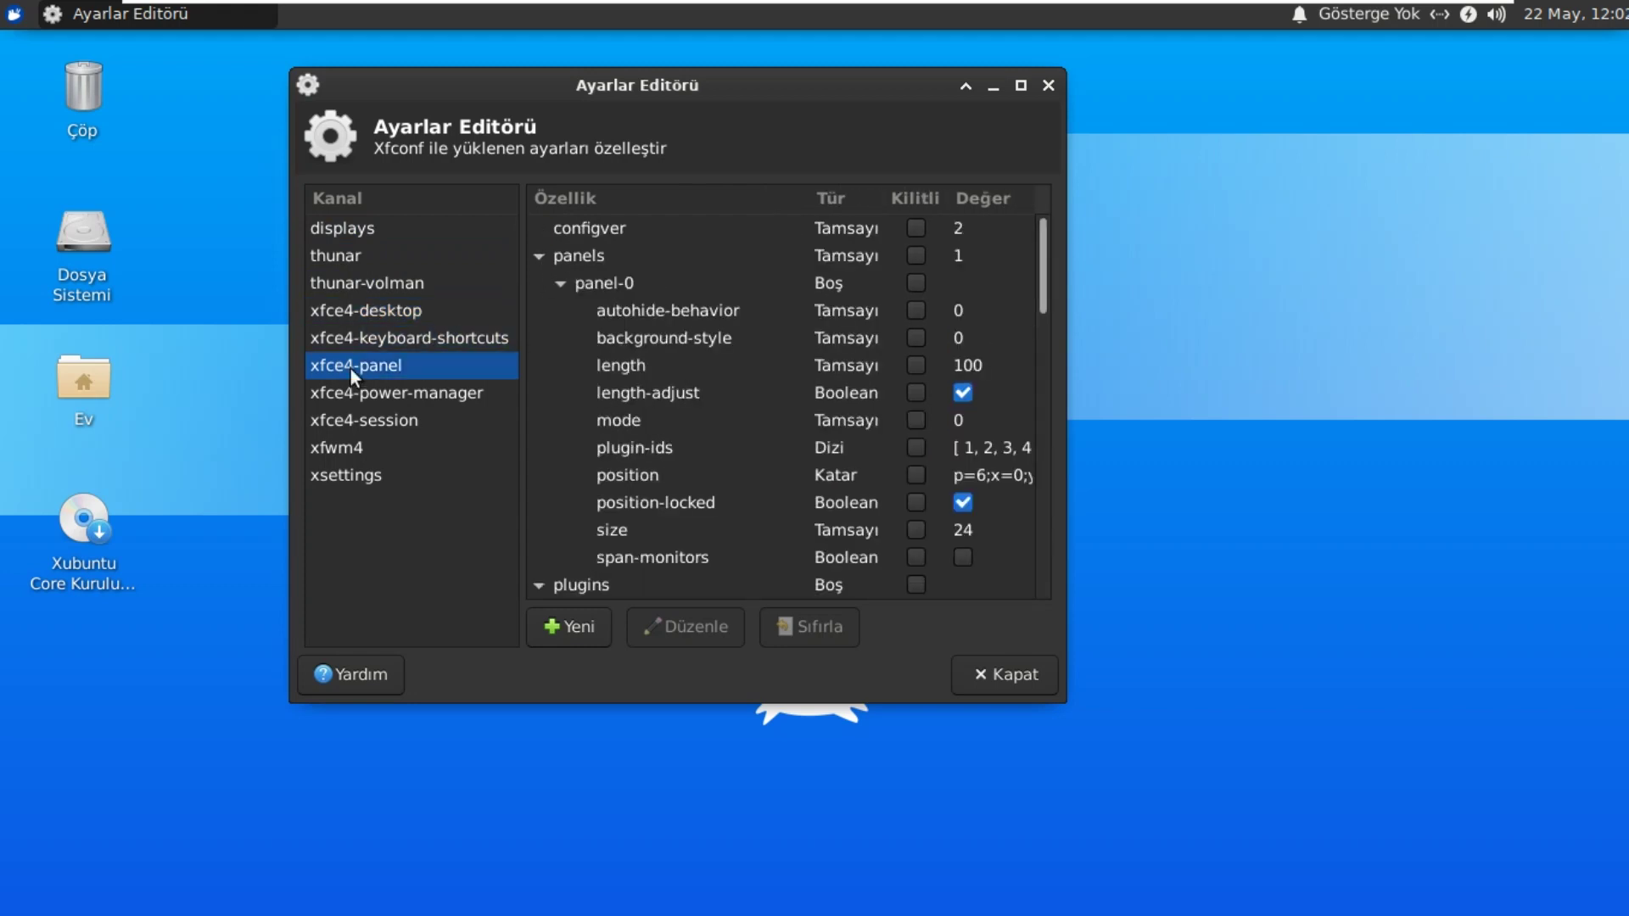
{"action": "left_click", "coordinate": [392, 394]}
{"action": "left_click", "coordinate": [379, 422]}
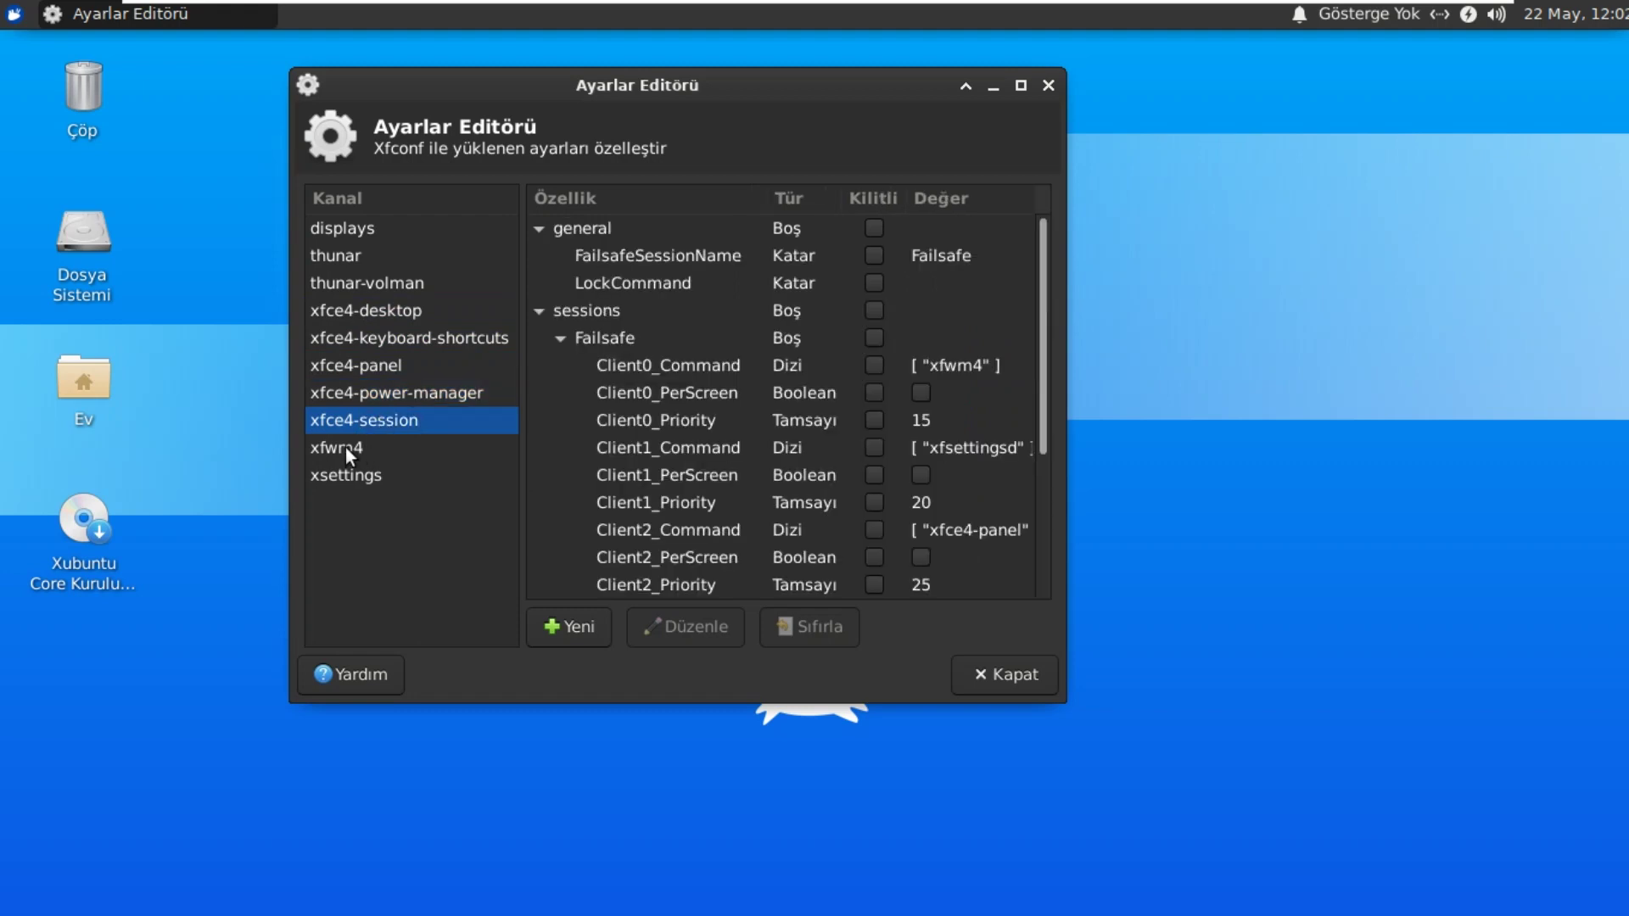
{"action": "left_click", "coordinate": [344, 447]}
{"action": "left_click", "coordinate": [358, 469]}
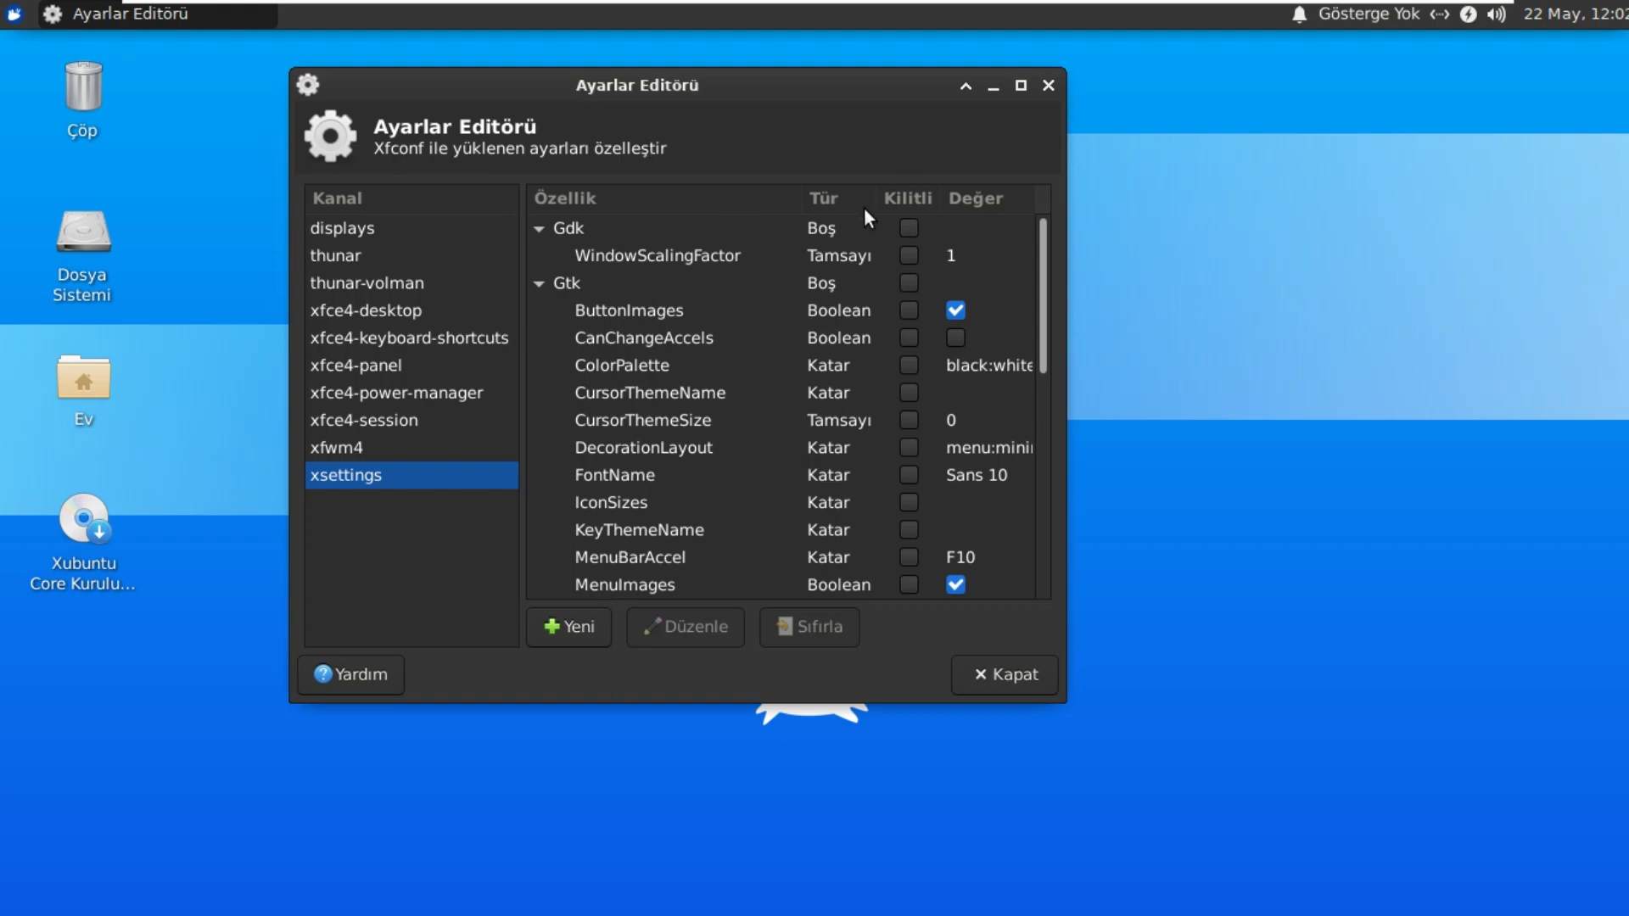
{"action": "left_click", "coordinate": [1047, 87]}
{"action": "left_click", "coordinate": [17, 17]}
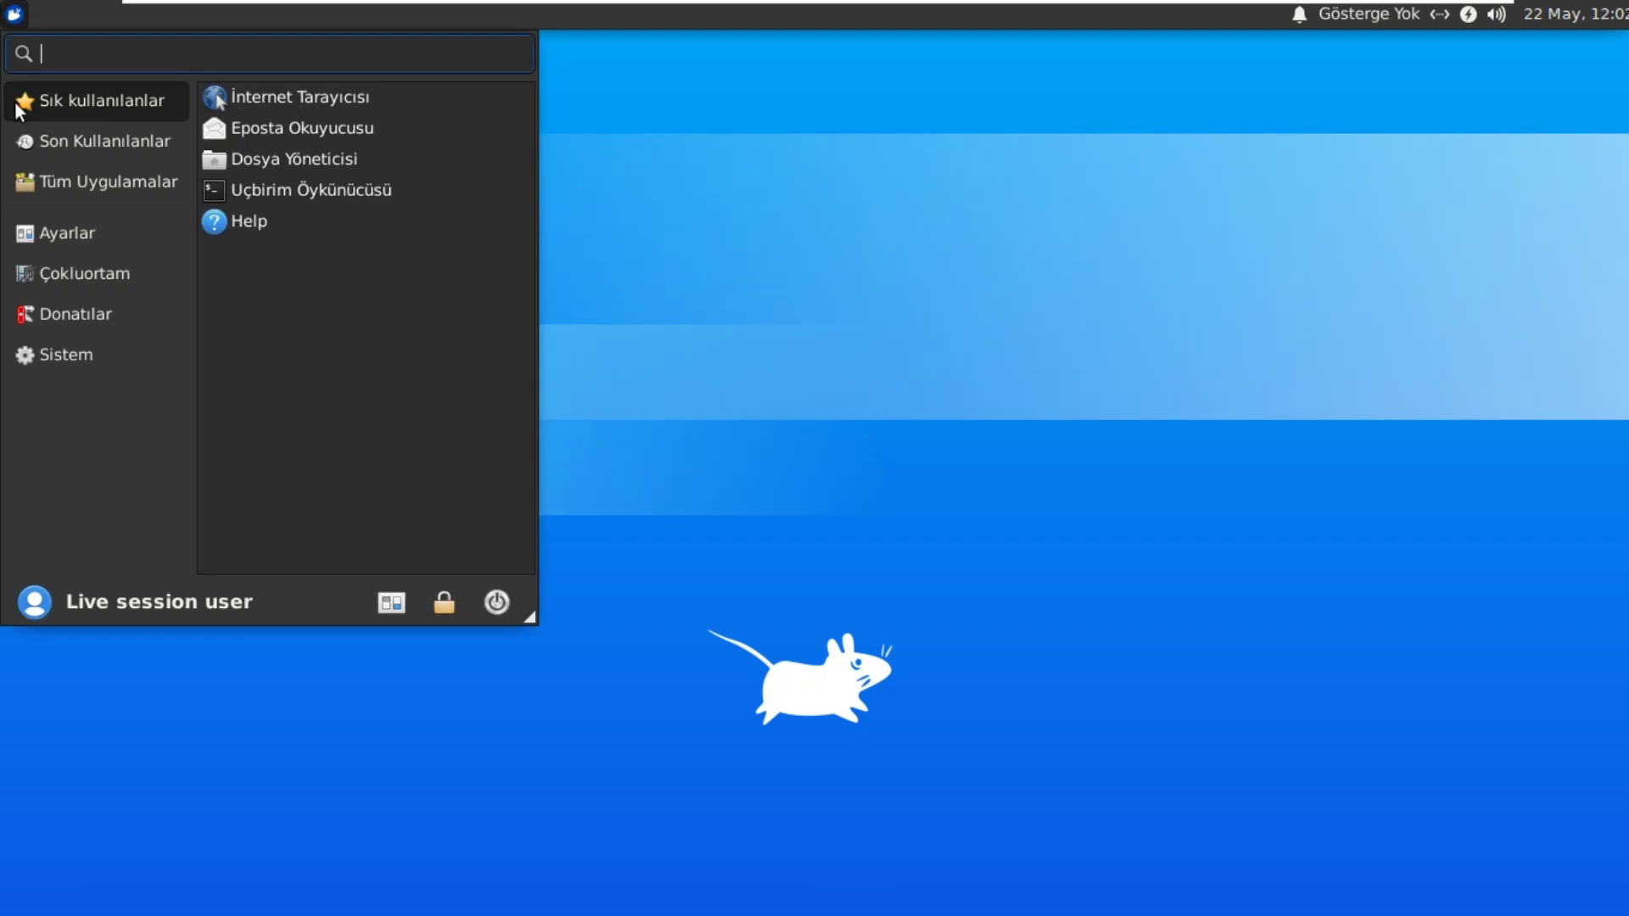
Step: Switch the Whisker menu to Tüm Uygulamalar and scroll the list down to Masaüstü
{"action": "left_click", "coordinate": [88, 185]}
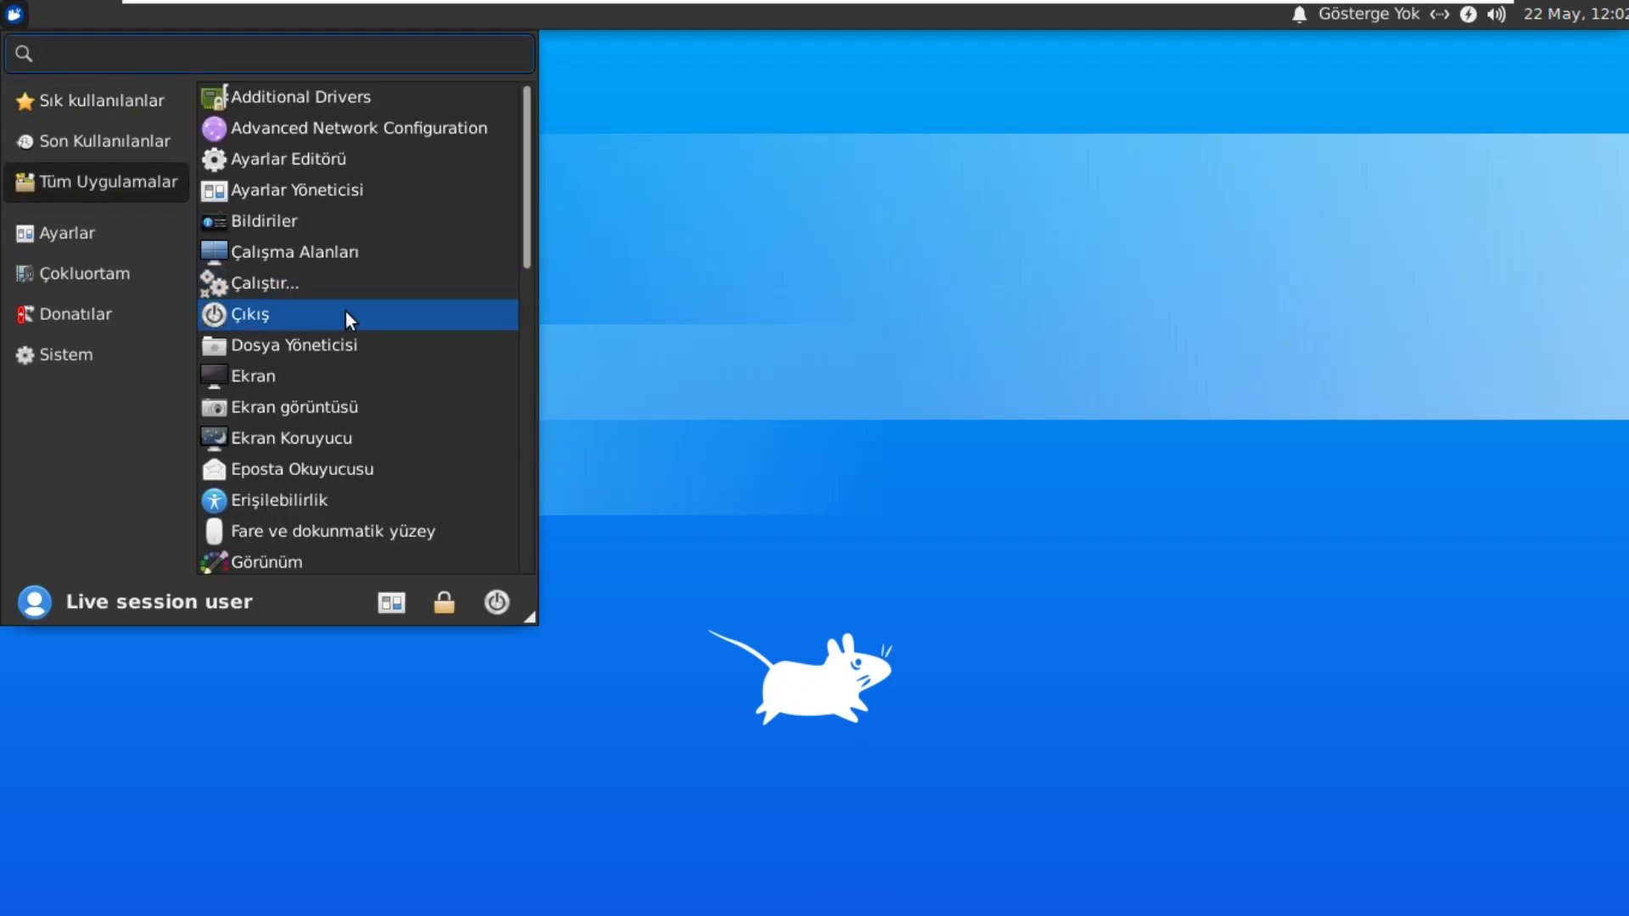
{"action": "scroll", "coordinate": [359, 288], "scroll_direction": "down", "scroll_amount": 1}
{"action": "scroll", "coordinate": [359, 289], "scroll_direction": "down", "scroll_amount": 1}
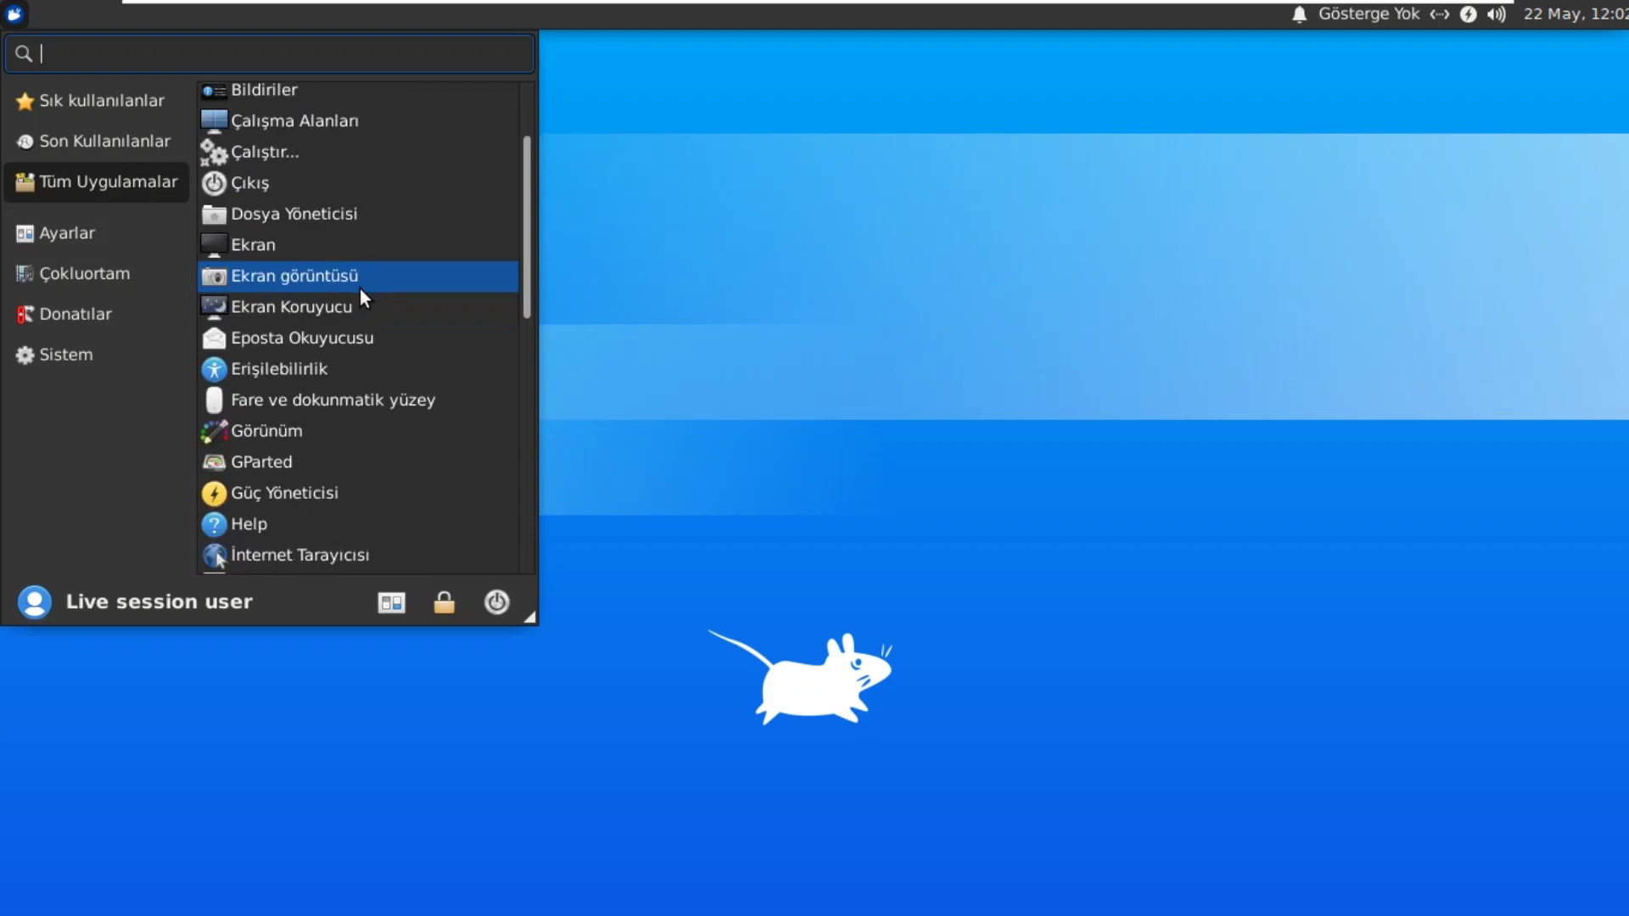
{"action": "scroll", "coordinate": [360, 288], "scroll_direction": "down", "scroll_amount": 2}
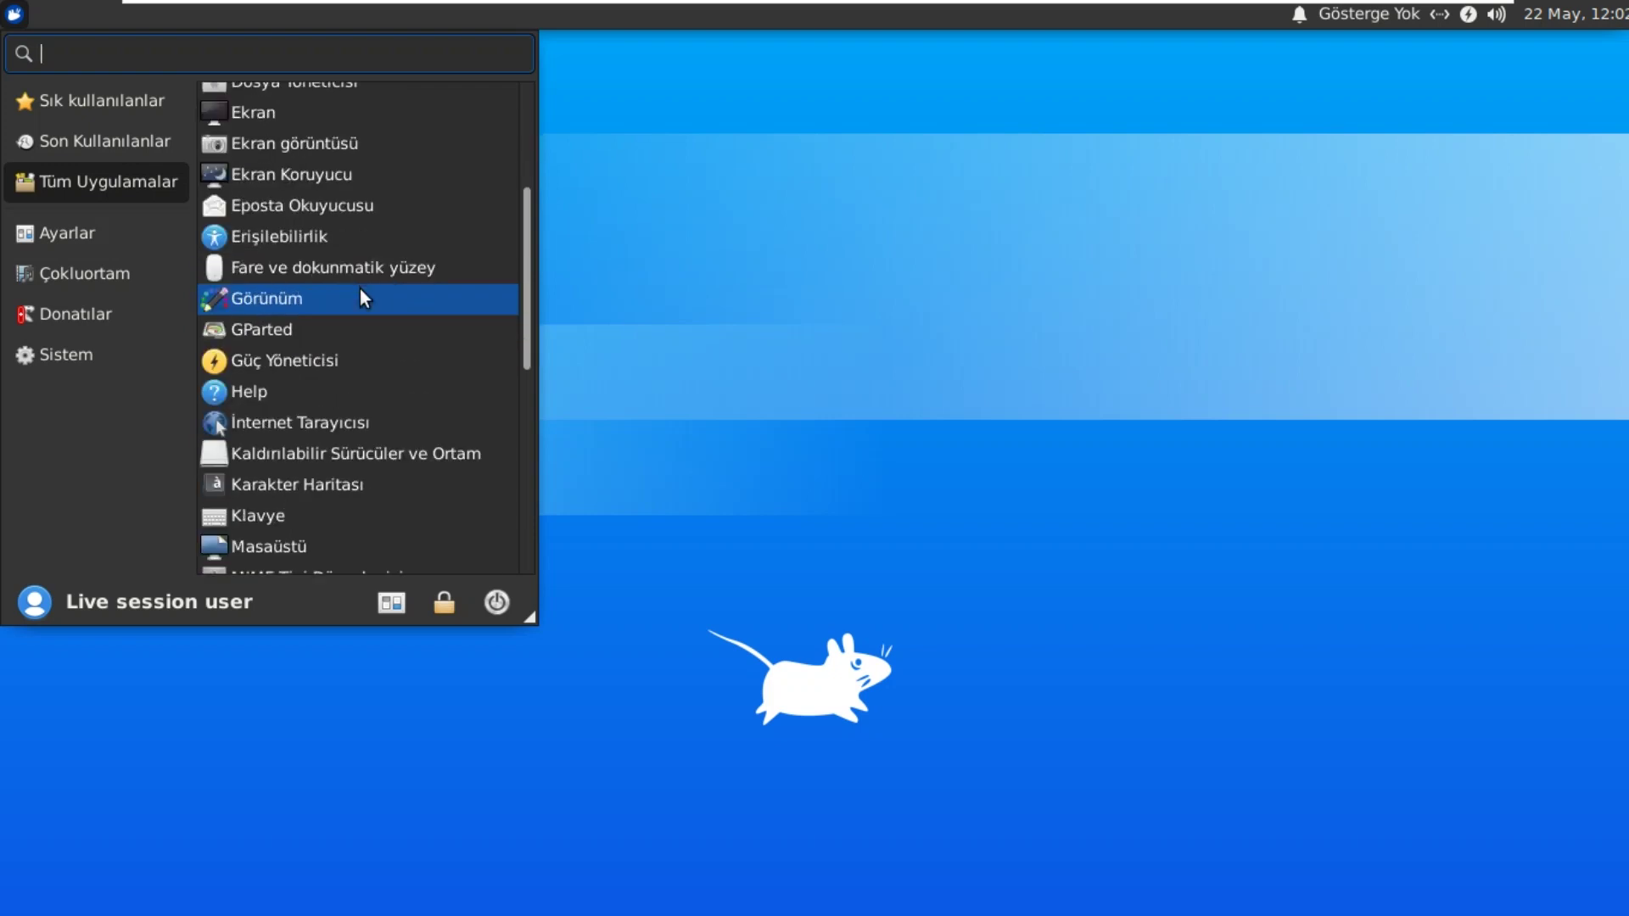
{"action": "scroll", "coordinate": [360, 288], "scroll_direction": "down", "scroll_amount": 1}
{"action": "scroll", "coordinate": [360, 288], "scroll_direction": "down", "scroll_amount": 1}
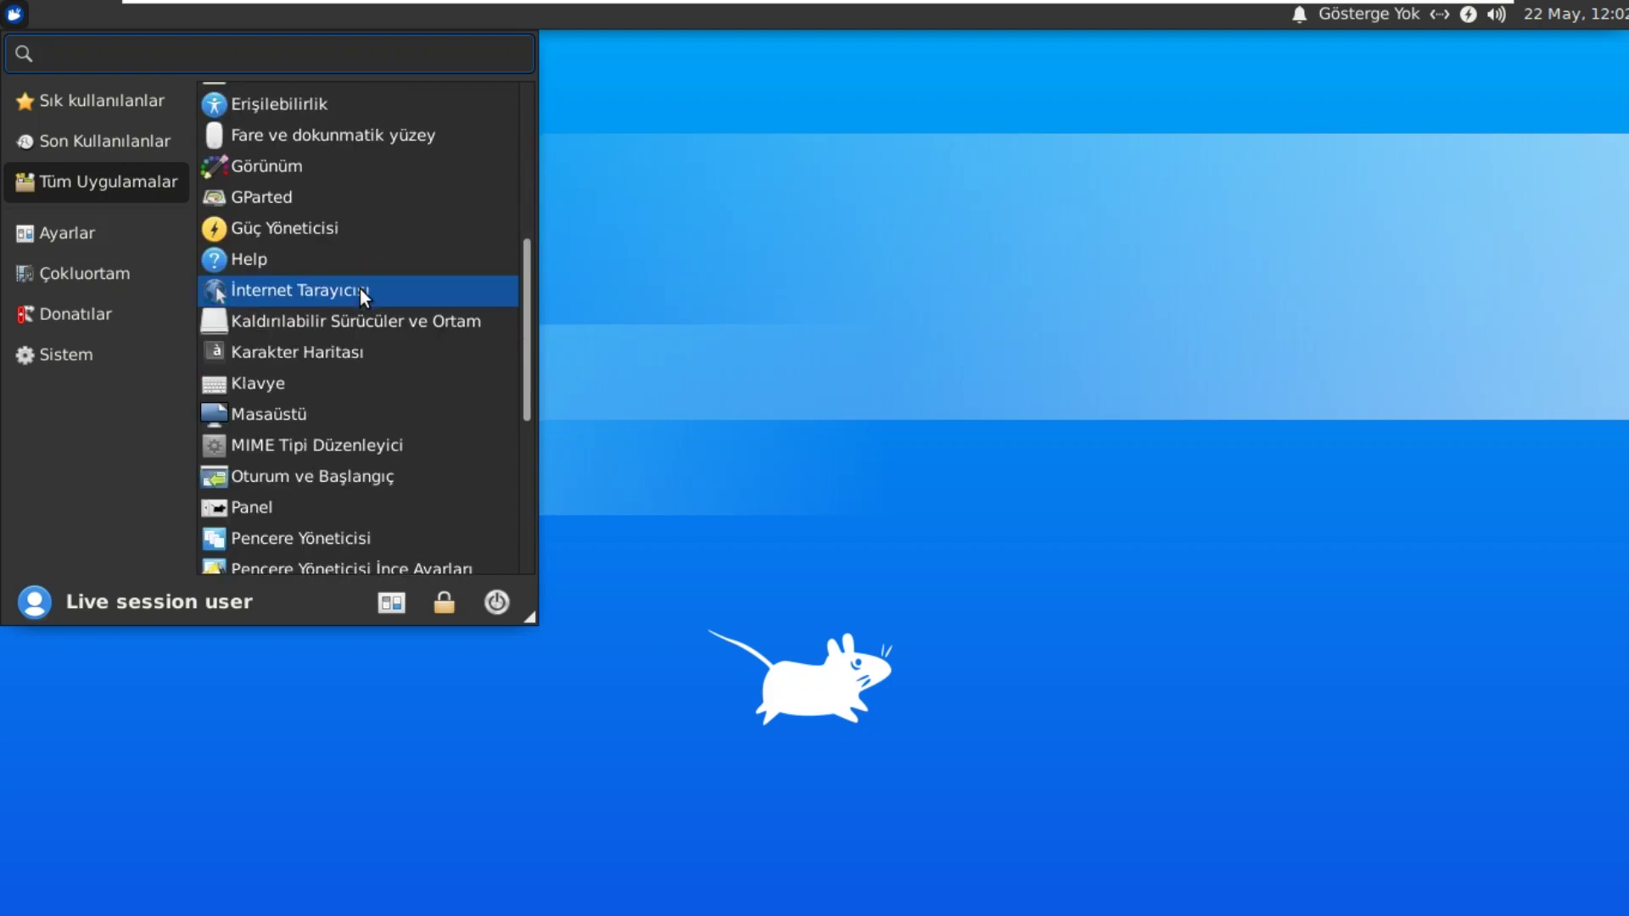
{"action": "scroll", "coordinate": [360, 289], "scroll_direction": "down", "scroll_amount": 2}
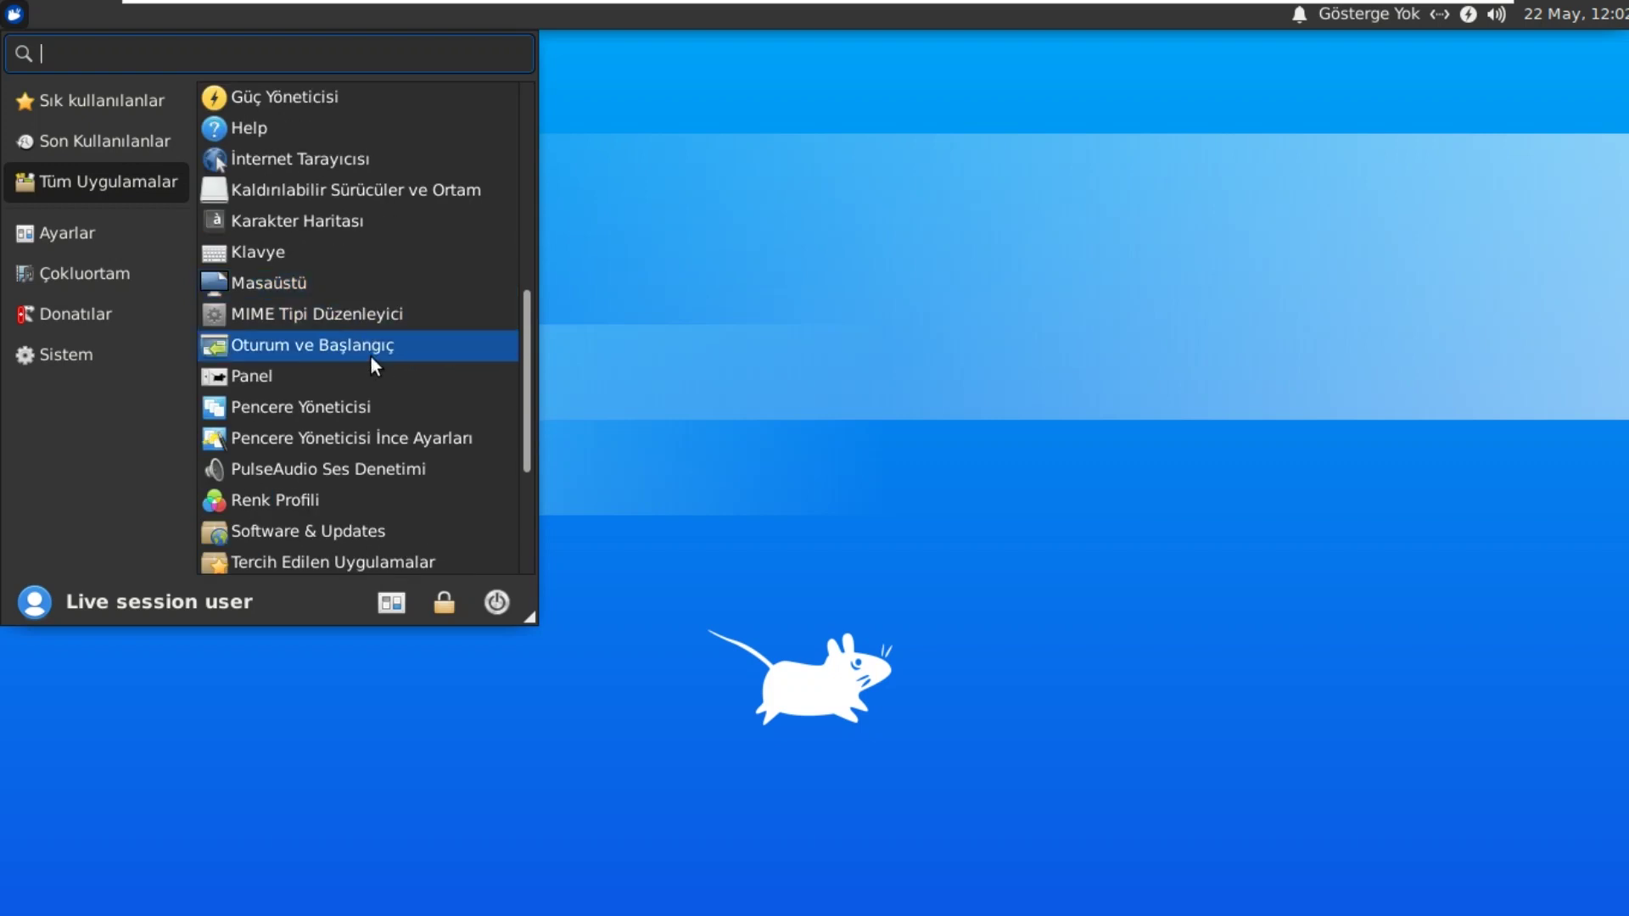
{"action": "scroll", "coordinate": [370, 355], "scroll_direction": "down", "scroll_amount": 1}
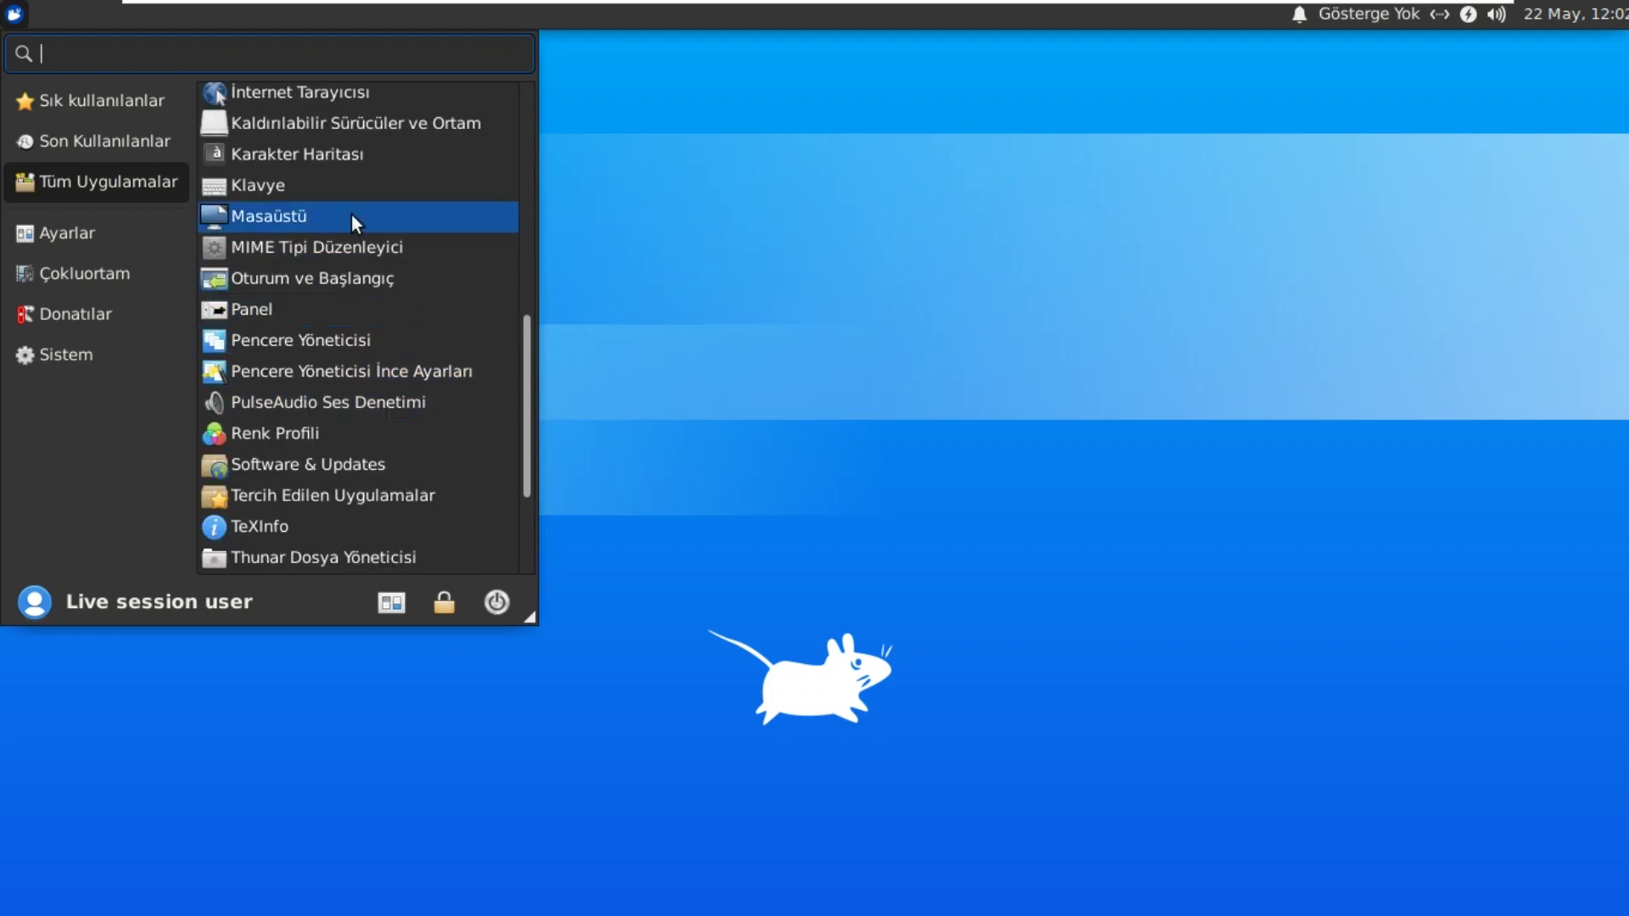
Step: Open the Masaüstü settings and set the teal image as the desktop wallpaper
{"action": "left_click", "coordinate": [399, 214]}
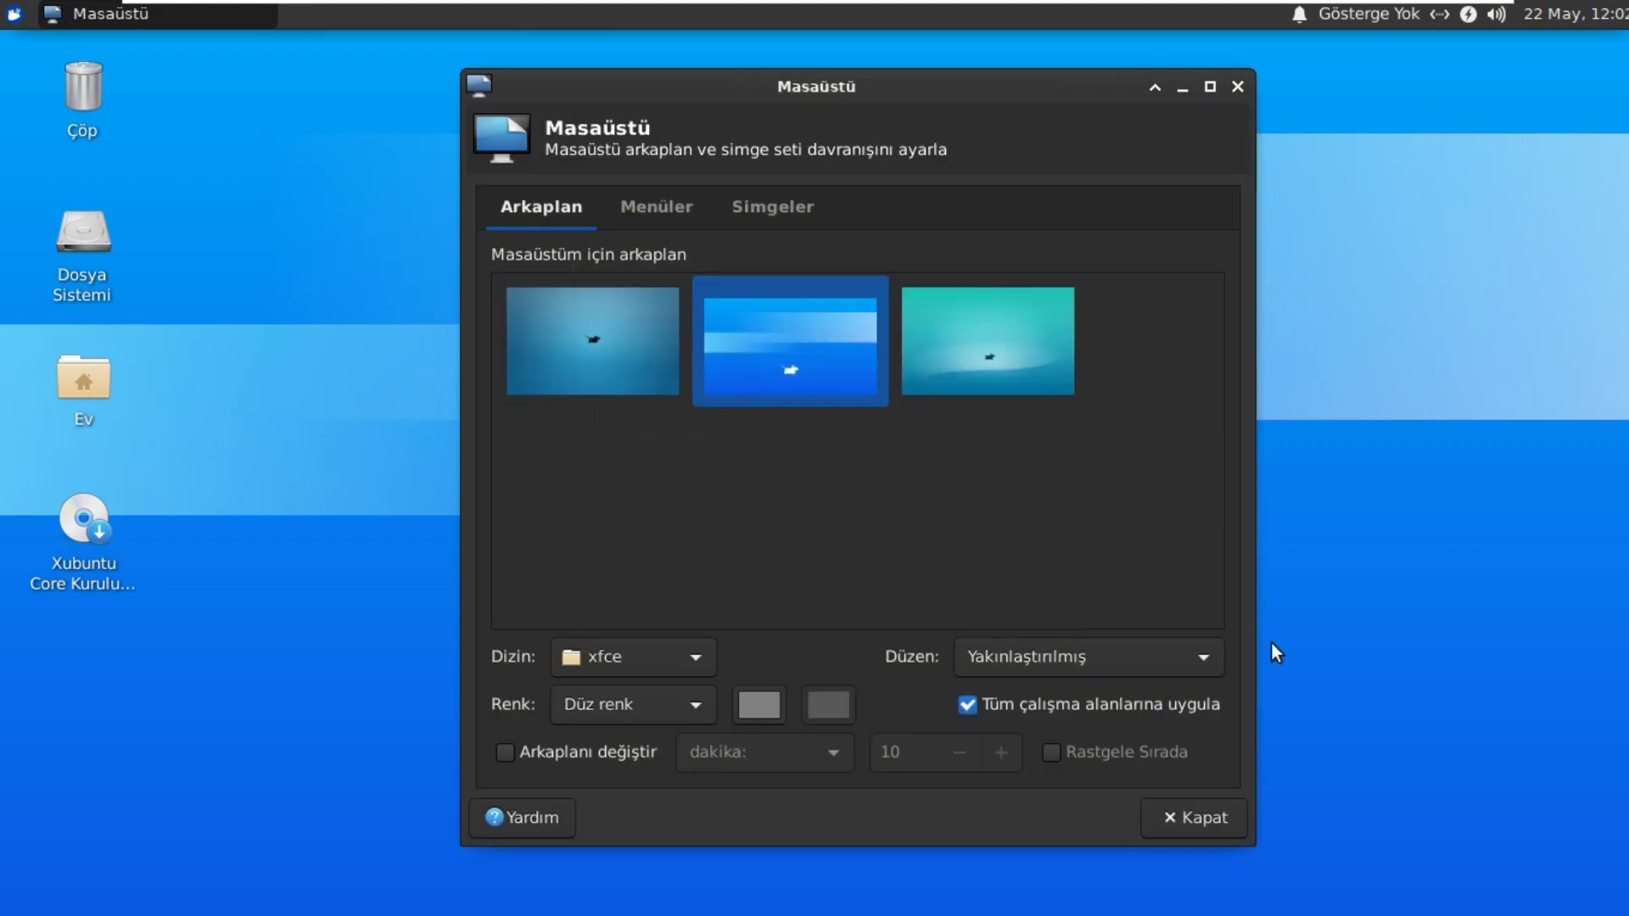
{"action": "left_click", "coordinate": [610, 350]}
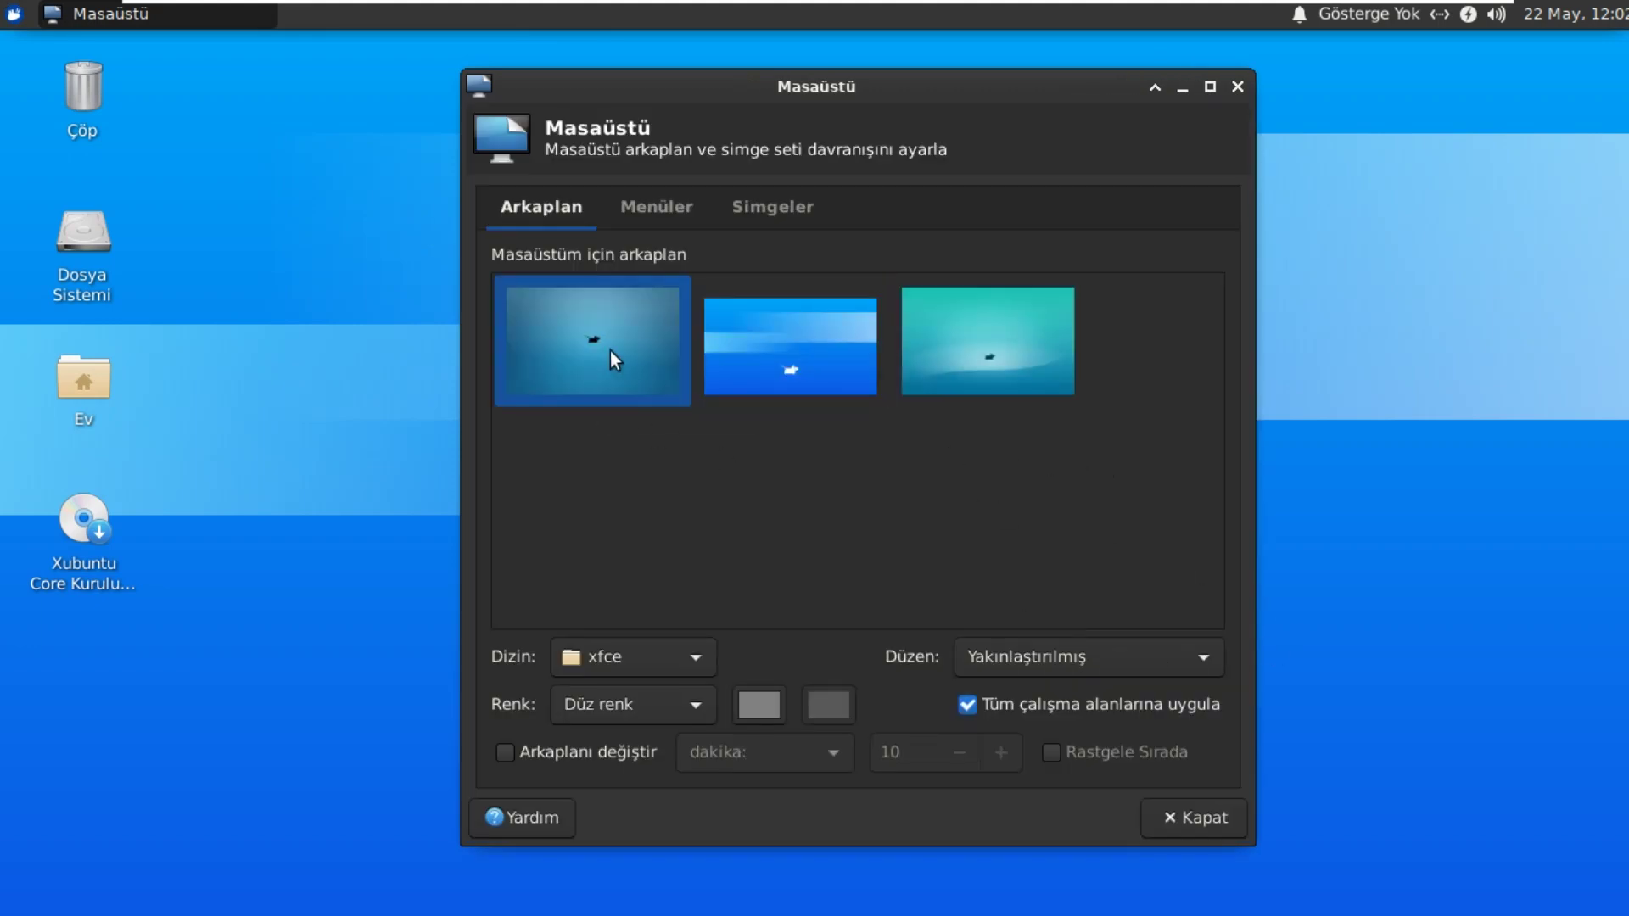
{"action": "left_click", "coordinate": [774, 338]}
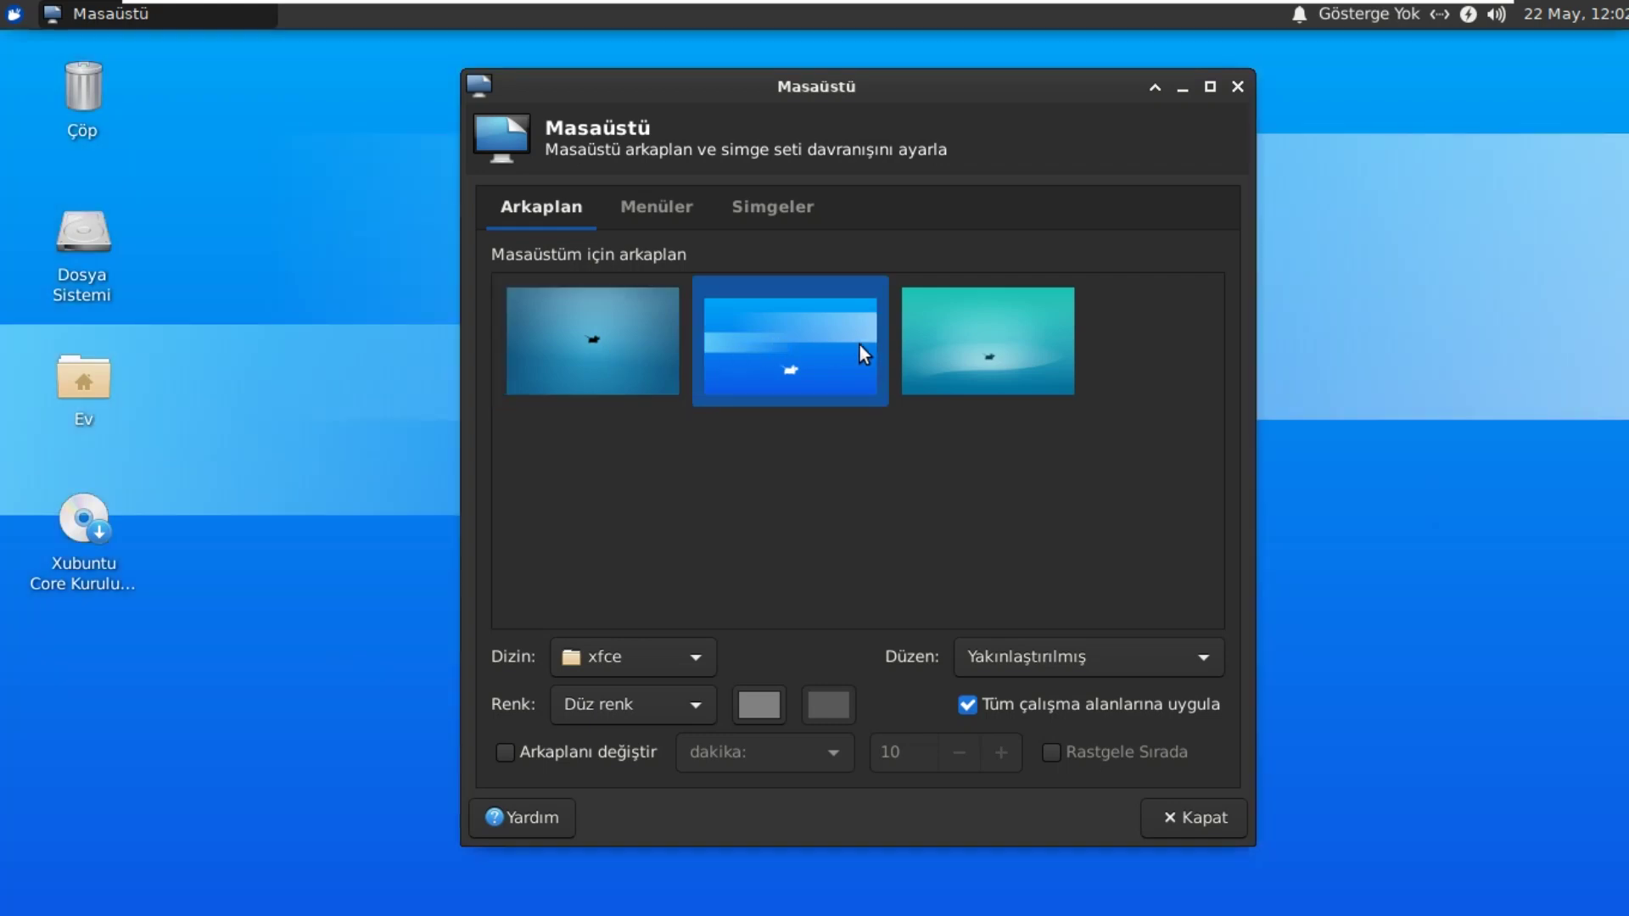
{"action": "left_click", "coordinate": [964, 348]}
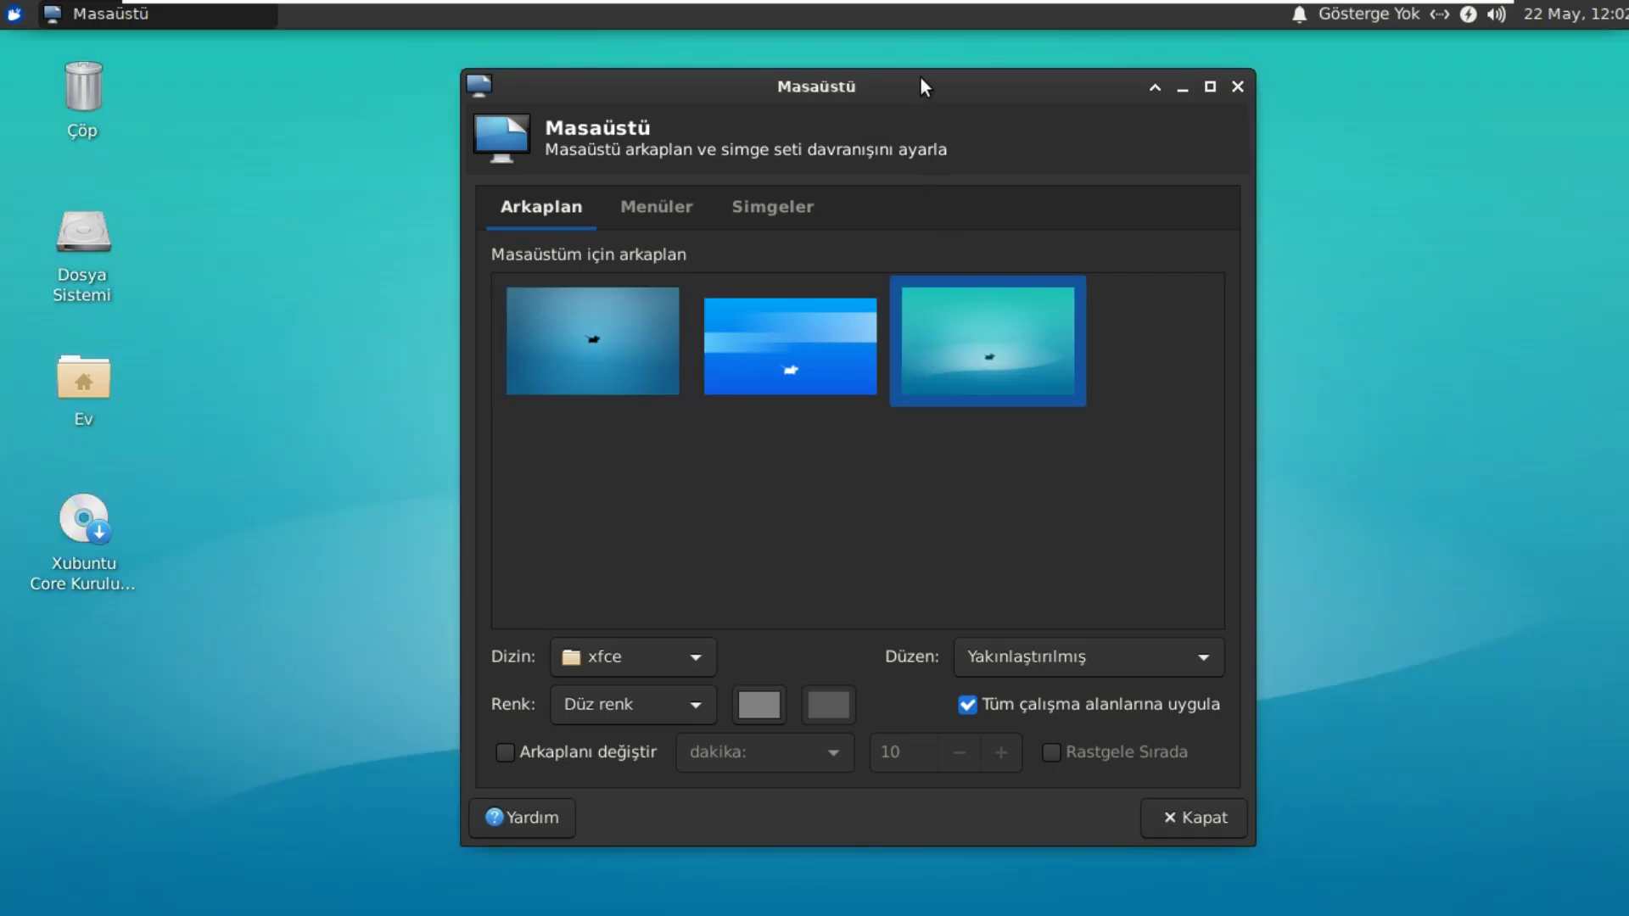
Step: Reposition the settings window and view the Menüler and Simgeler tabs
{"action": "mouse_move", "coordinate": [923, 84]}
{"action": "left_mouse_down"}
{"action": "mouse_move", "coordinate": [992, 712]}
{"action": "mouse_move", "coordinate": [836, 847]}
{"action": "mouse_move", "coordinate": [752, 720]}
{"action": "mouse_move", "coordinate": [1039, 301]}
{"action": "mouse_move", "coordinate": [747, 144]}
{"action": "mouse_move", "coordinate": [928, 120]}
{"action": "mouse_move", "coordinate": [929, 103]}
{"action": "left_mouse_up"}
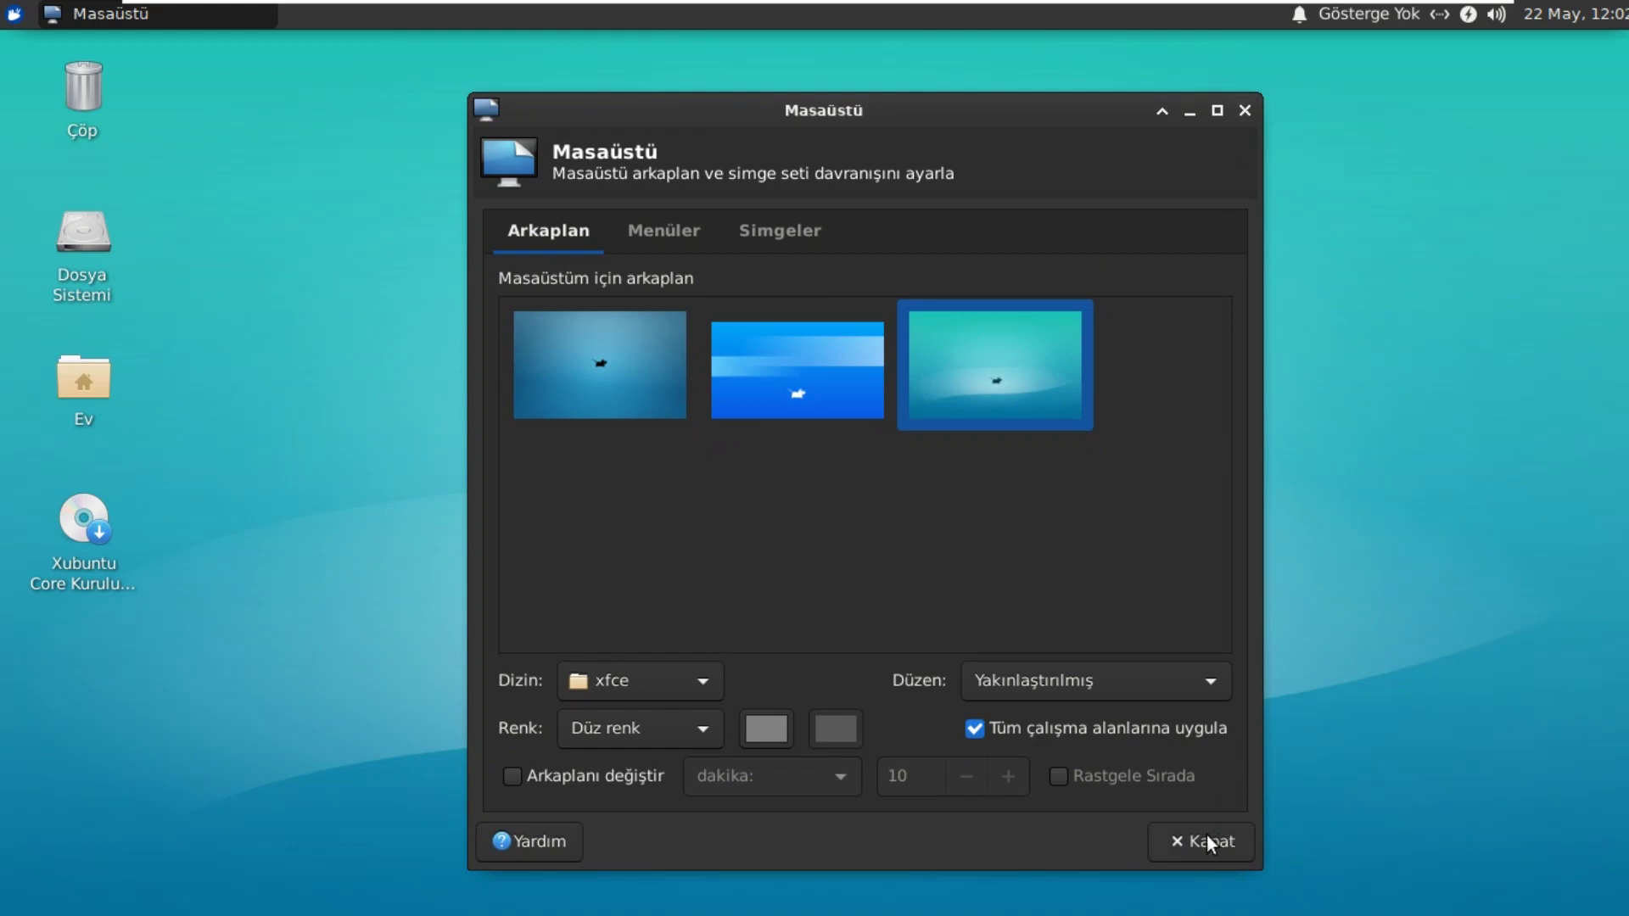
{"action": "left_click", "coordinate": [679, 247]}
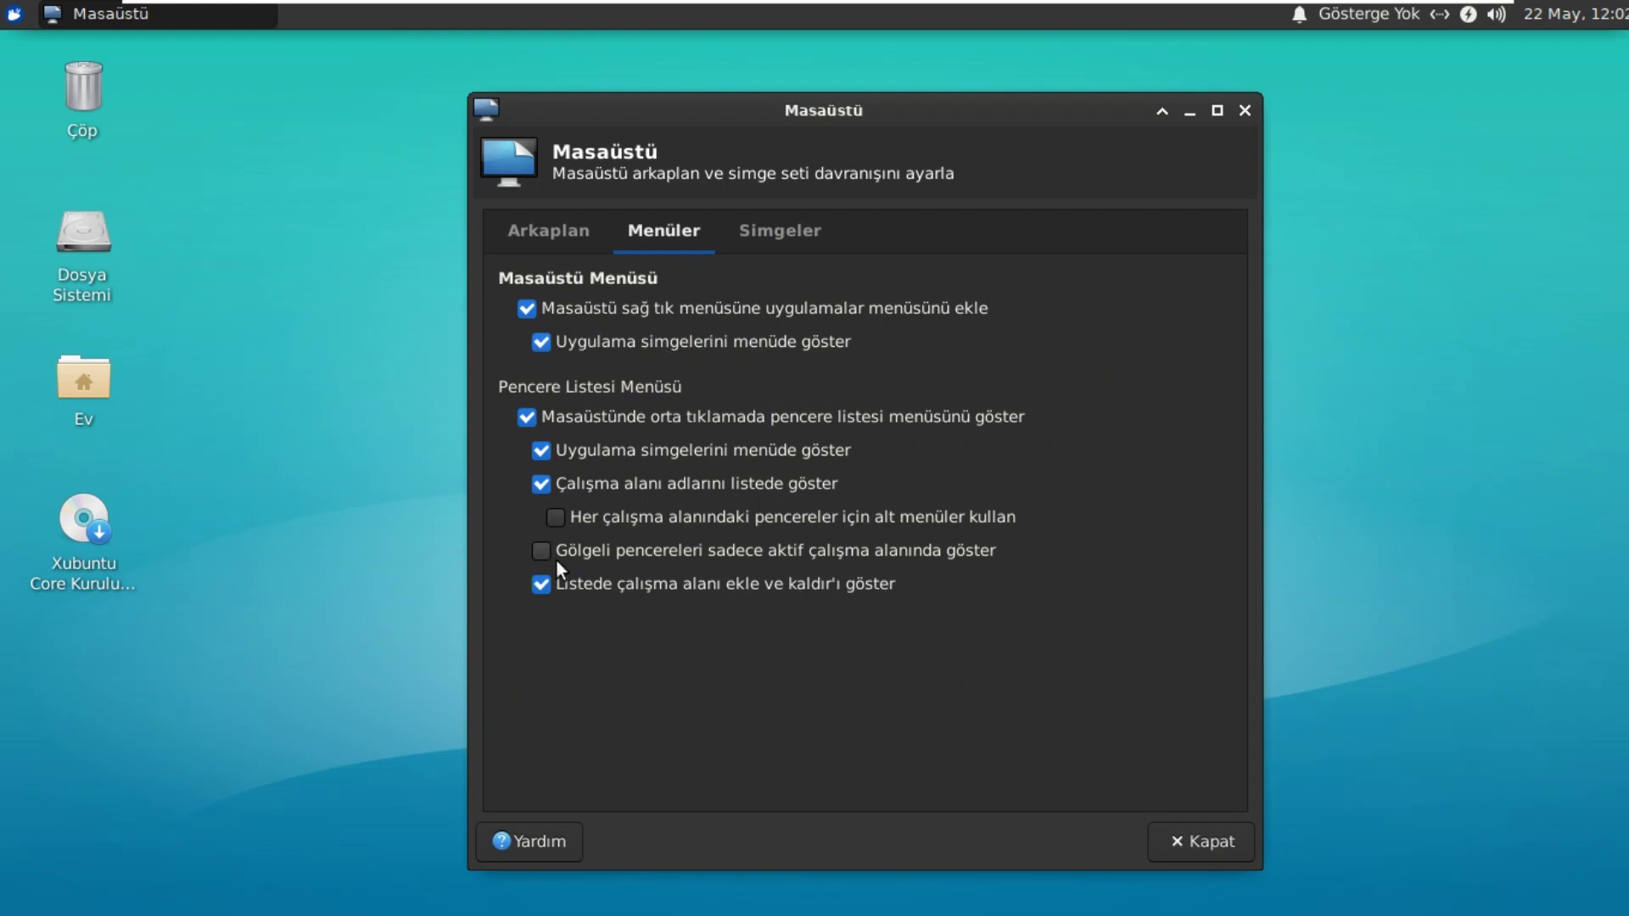
{"action": "left_click", "coordinate": [765, 230]}
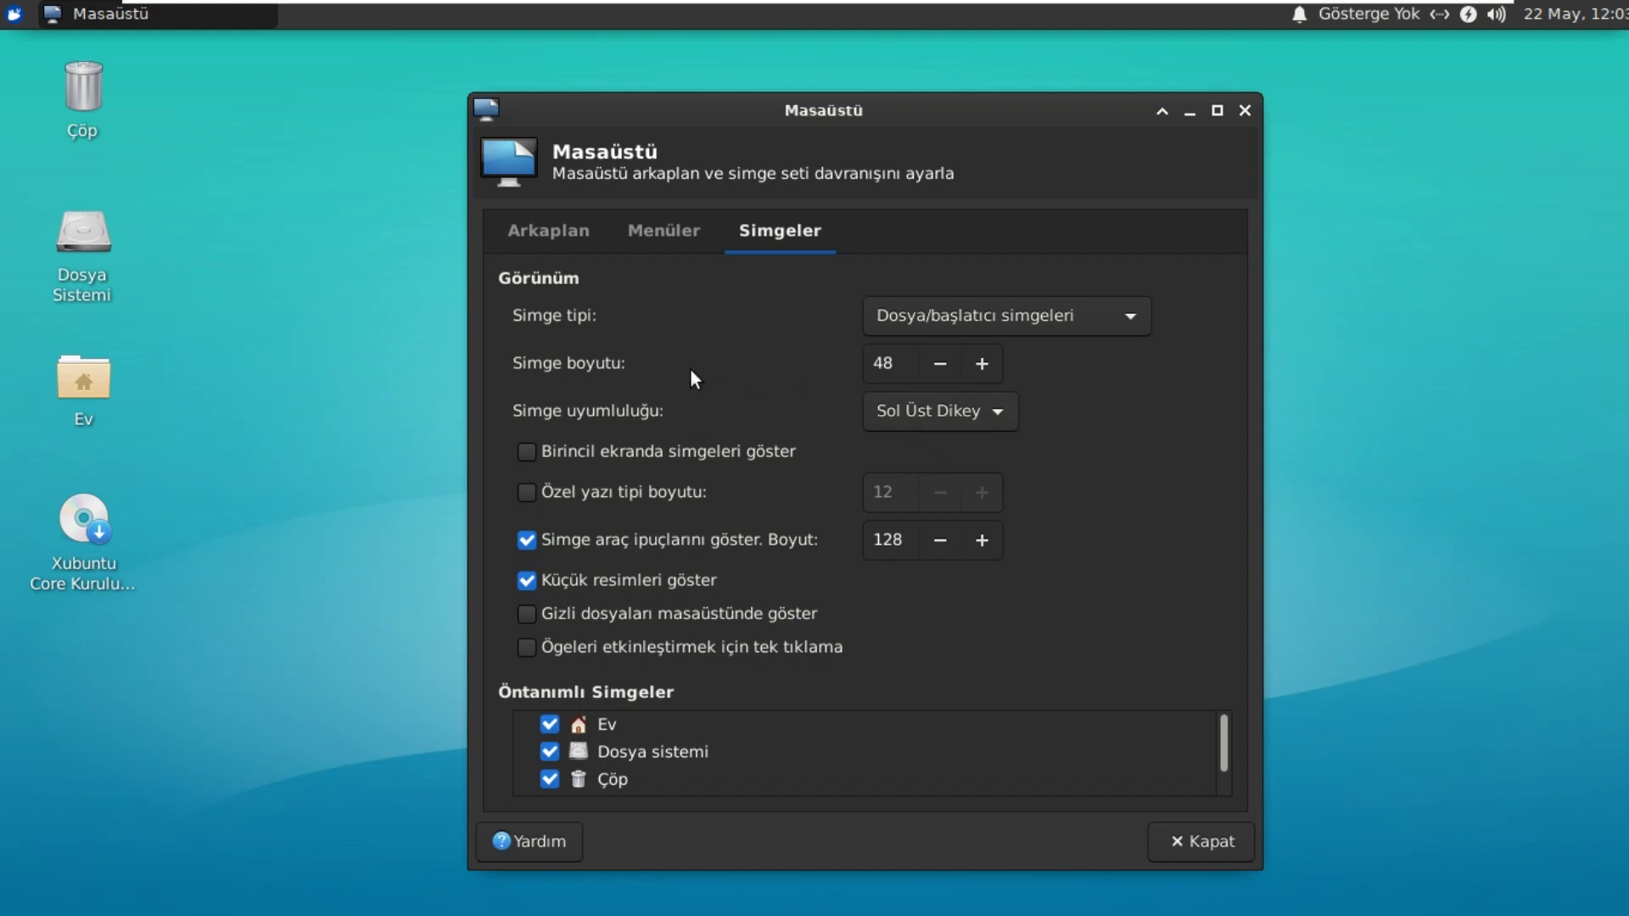
Step: Raise the desktop icon size to 58, then bring it back down to 48
{"action": "left_click", "coordinate": [984, 364]}
{"action": "left_click", "coordinate": [984, 364]}
{"action": "left_click", "coordinate": [984, 365]}
{"action": "left_click", "coordinate": [984, 365]}
{"action": "left_click", "coordinate": [984, 365]}
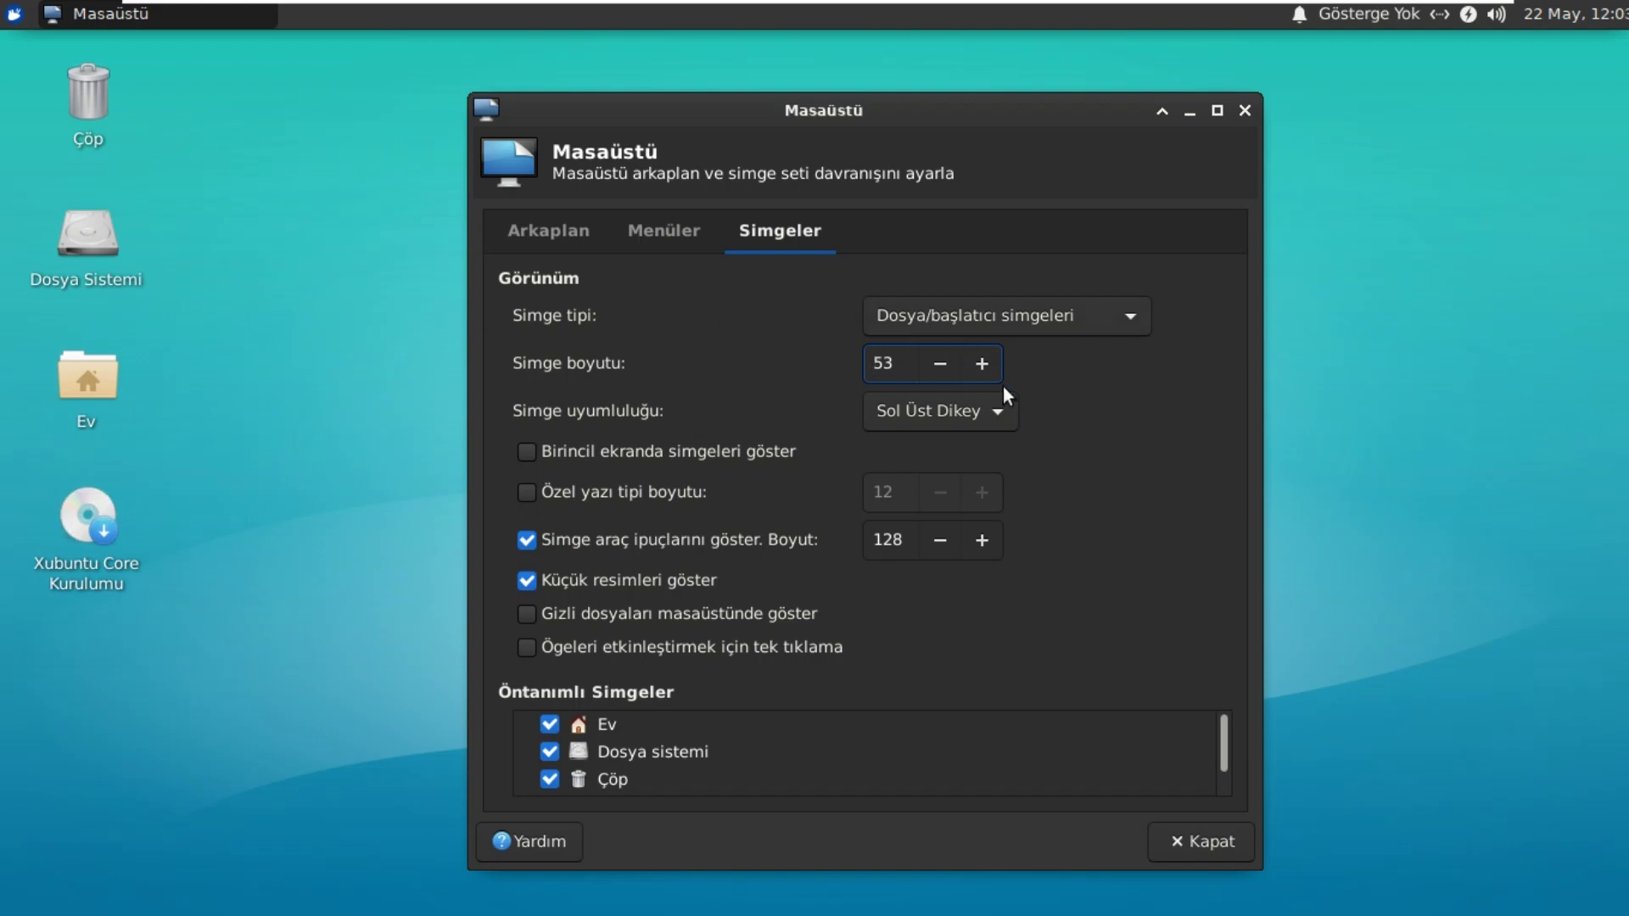
{"action": "left_click", "coordinate": [984, 363]}
{"action": "left_click", "coordinate": [984, 363]}
{"action": "left_click", "coordinate": [984, 363]}
{"action": "left_click", "coordinate": [984, 363]}
{"action": "left_click", "coordinate": [984, 363]}
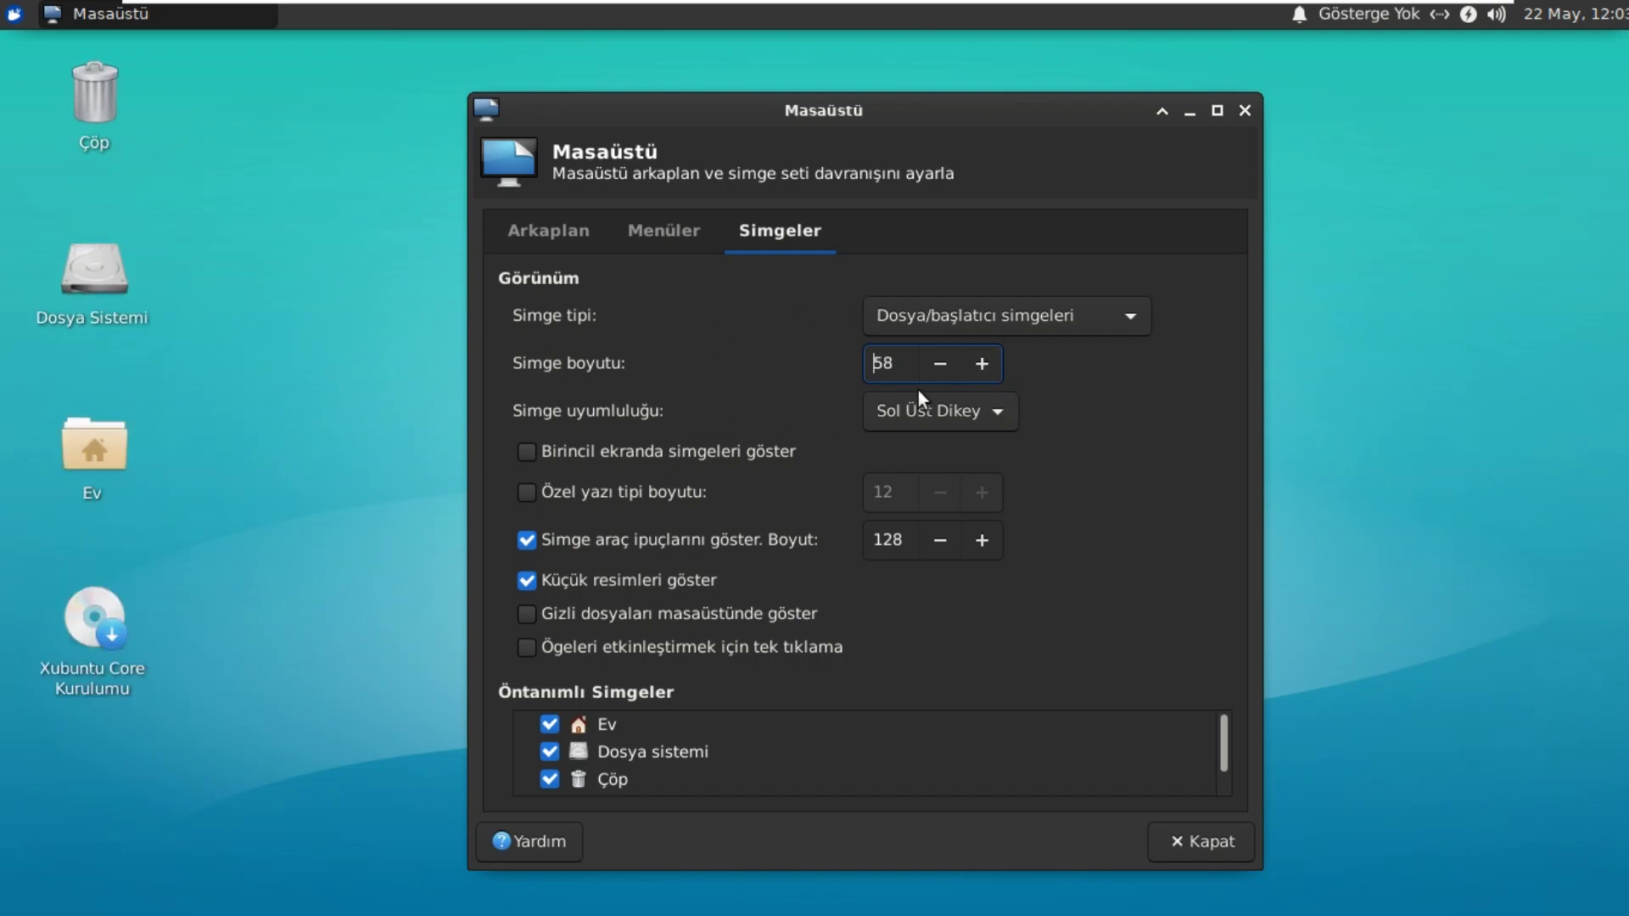
{"action": "left_click", "coordinate": [942, 366]}
{"action": "double_click", "coordinate": [945, 363]}
{"action": "double_click", "coordinate": [944, 363]}
{"action": "double_click", "coordinate": [944, 363]}
{"action": "left_click", "coordinate": [944, 363]}
{"action": "left_click", "coordinate": [944, 363]}
{"action": "left_click", "coordinate": [944, 363]}
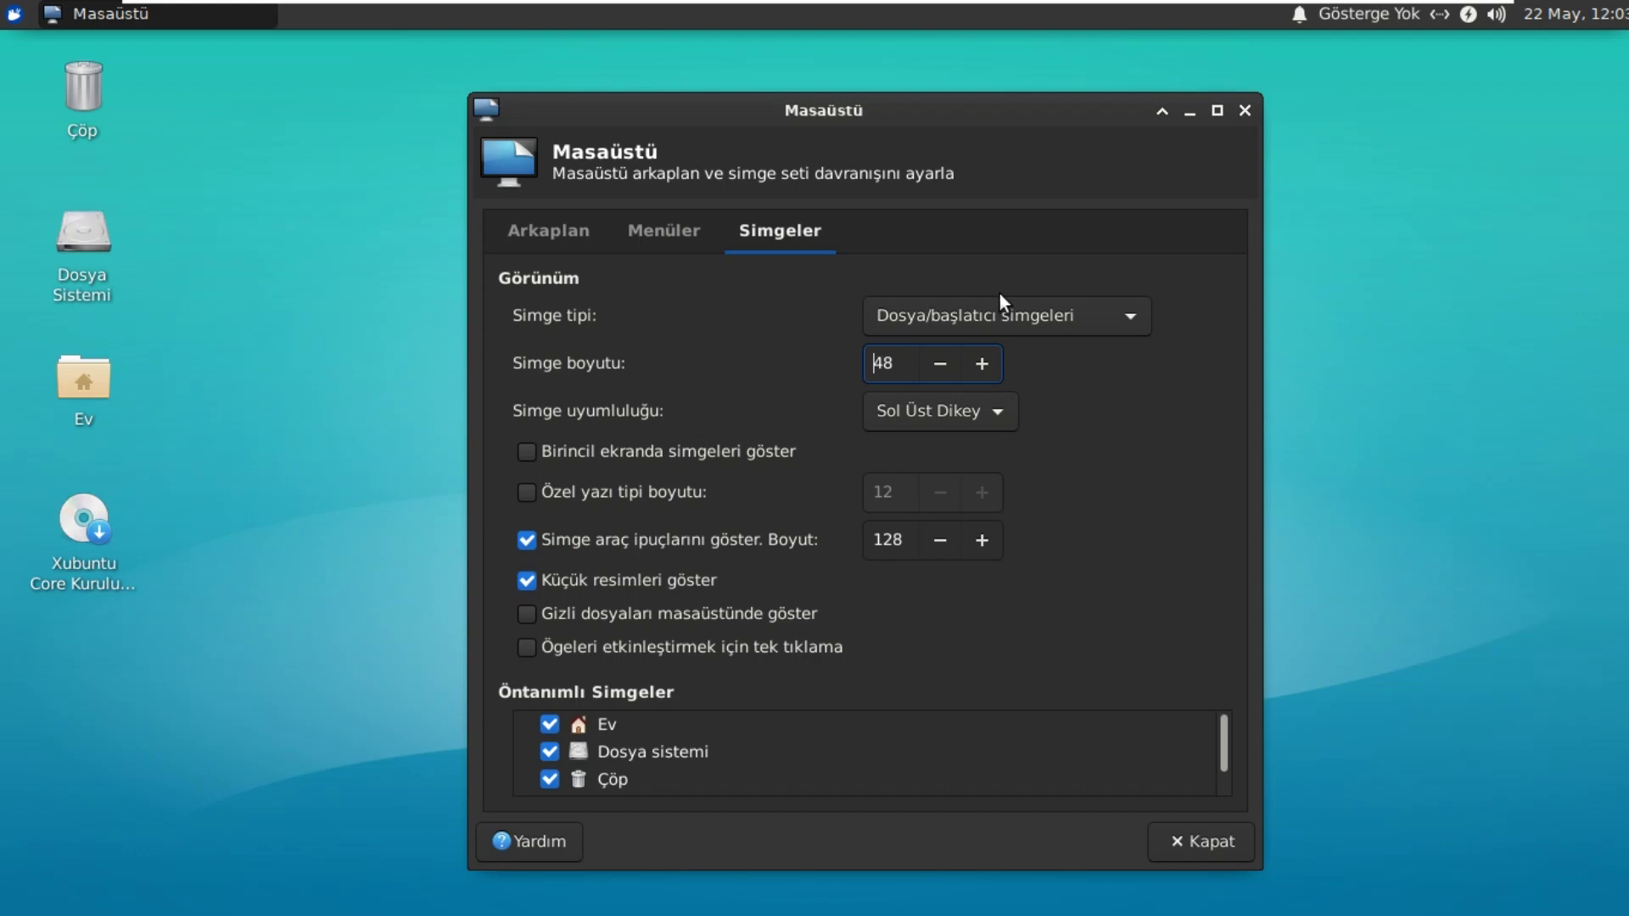
Step: Keep icon type Dosya/başlatıcı simgeleri and icon arrangement Sol Üst Dikey
{"action": "left_click", "coordinate": [1129, 327]}
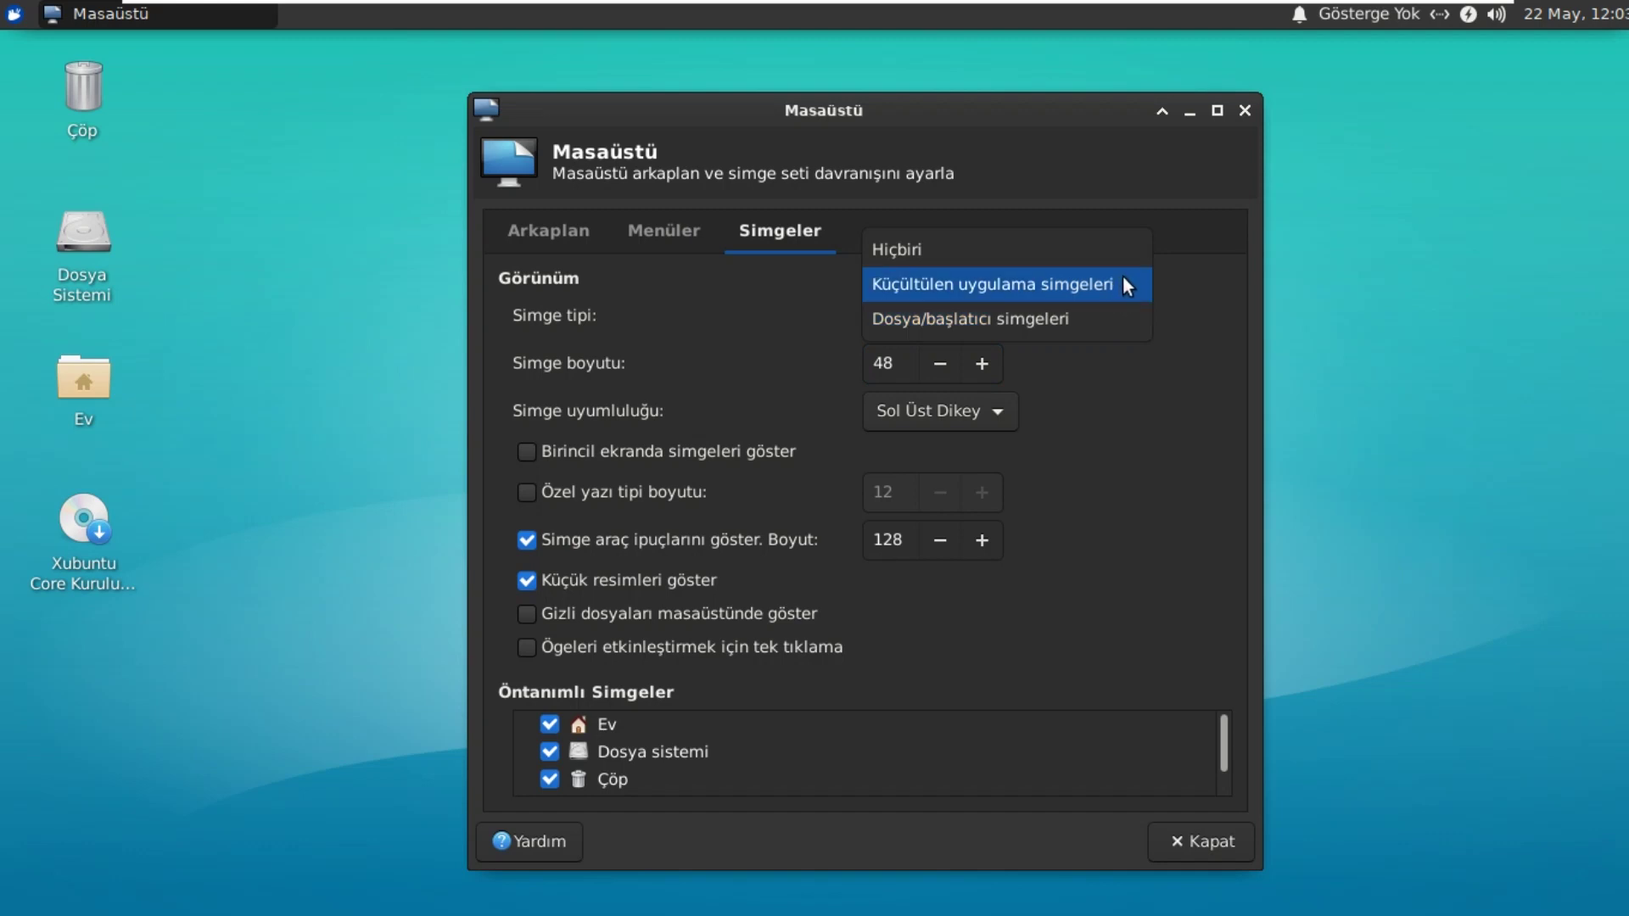
{"action": "left_click", "coordinate": [1122, 285]}
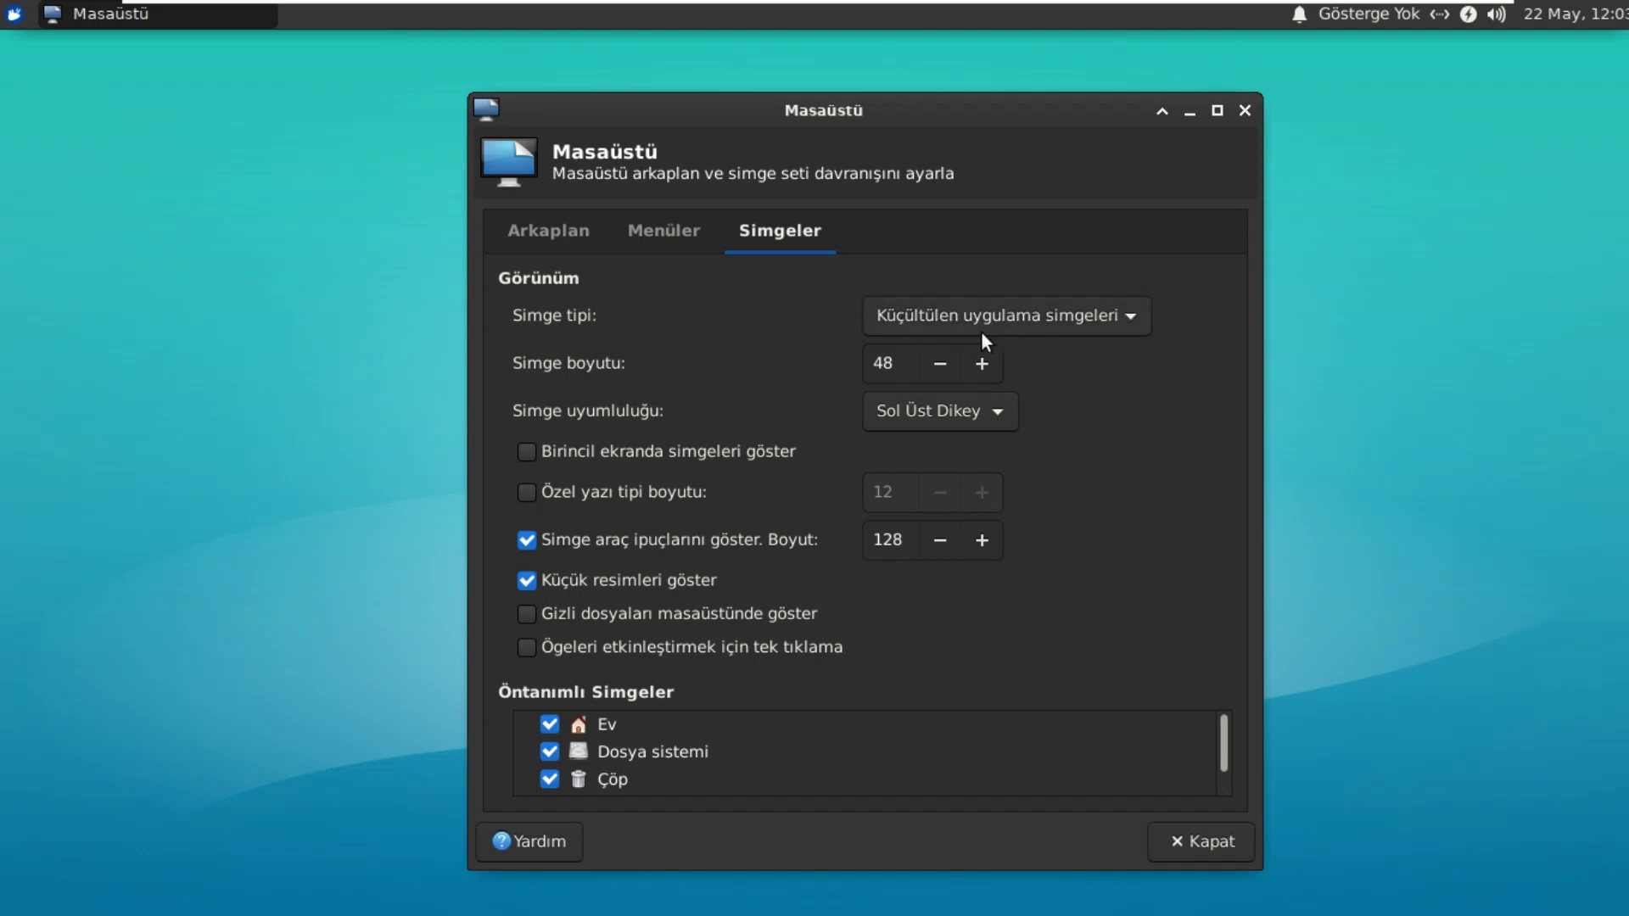
{"action": "left_click", "coordinate": [1117, 319]}
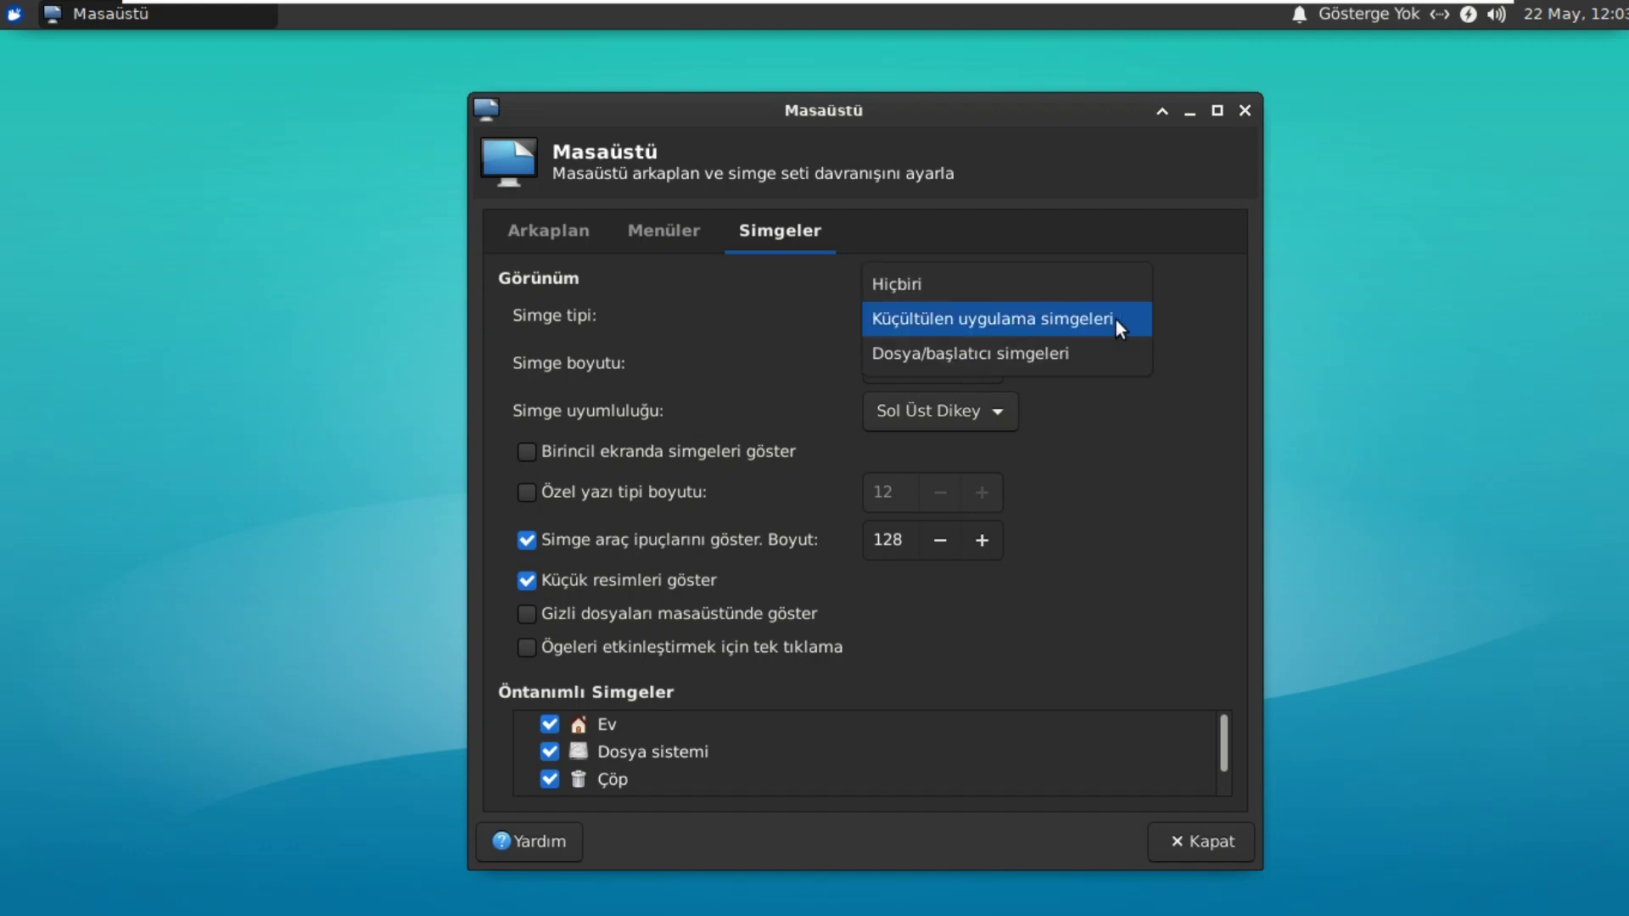
{"action": "left_click", "coordinate": [1091, 344]}
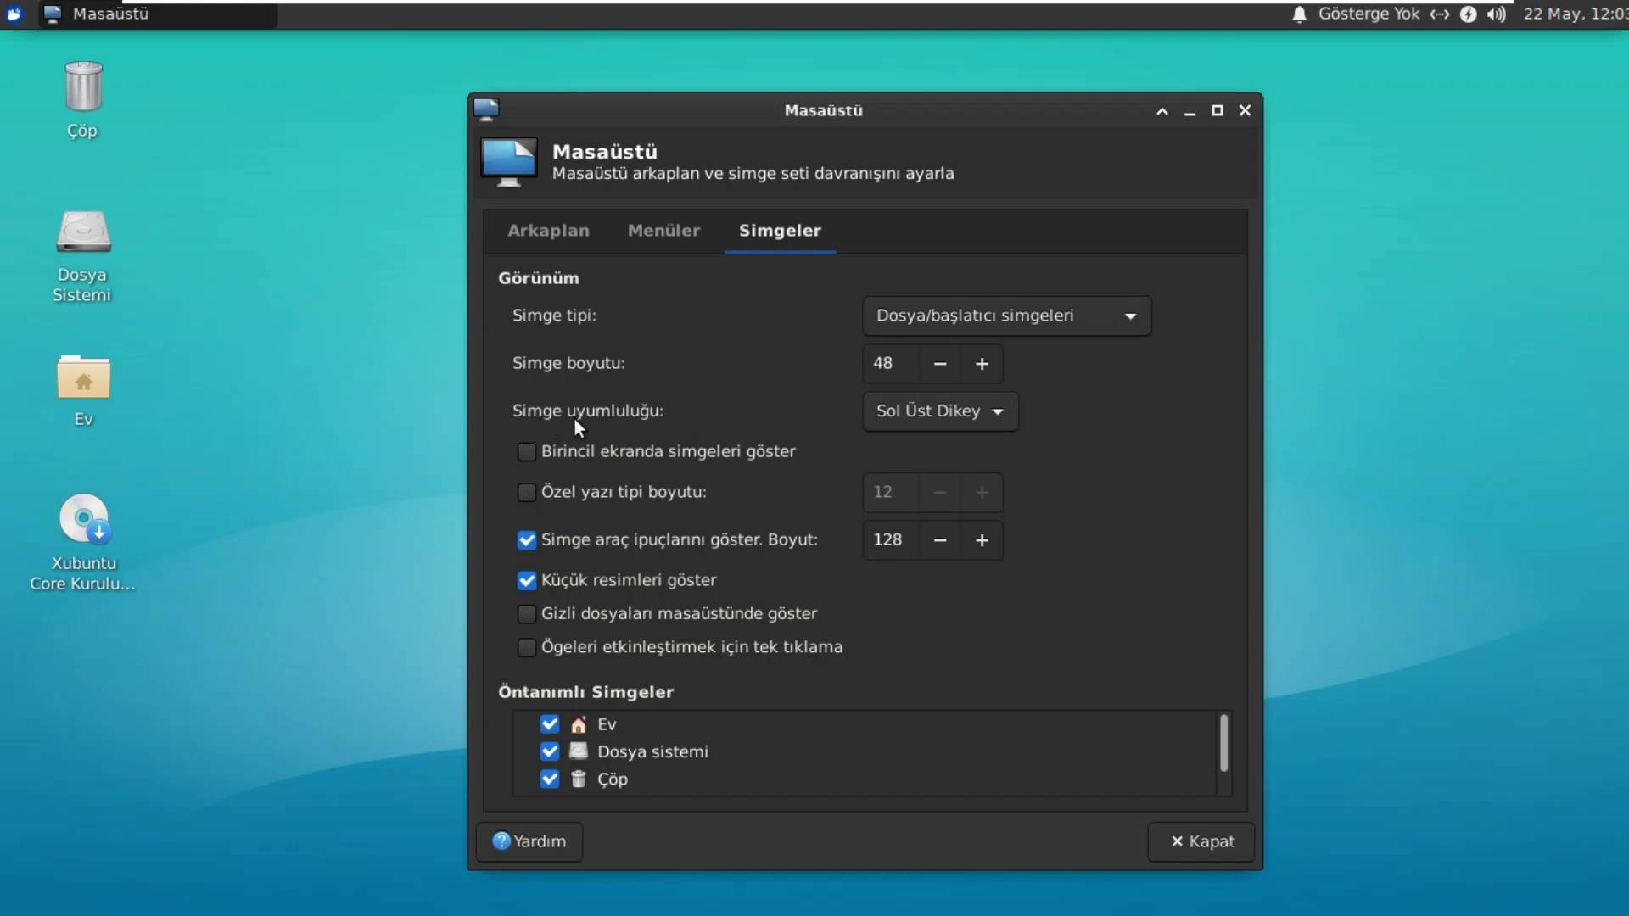
{"action": "left_click", "coordinate": [997, 410]}
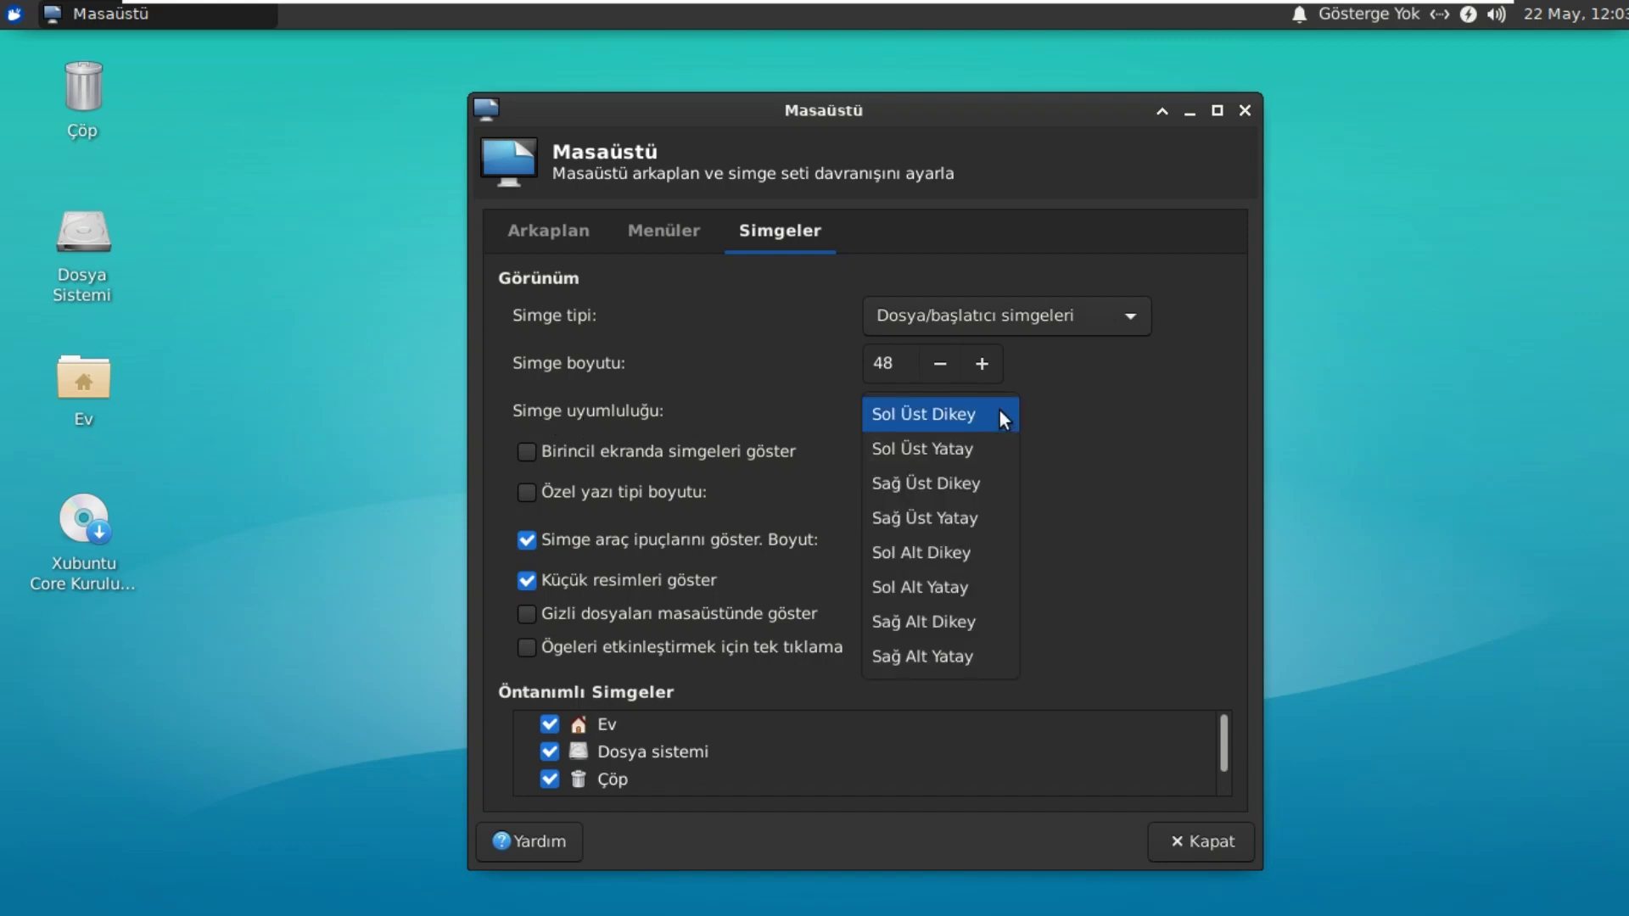
{"action": "left_click", "coordinate": [999, 414]}
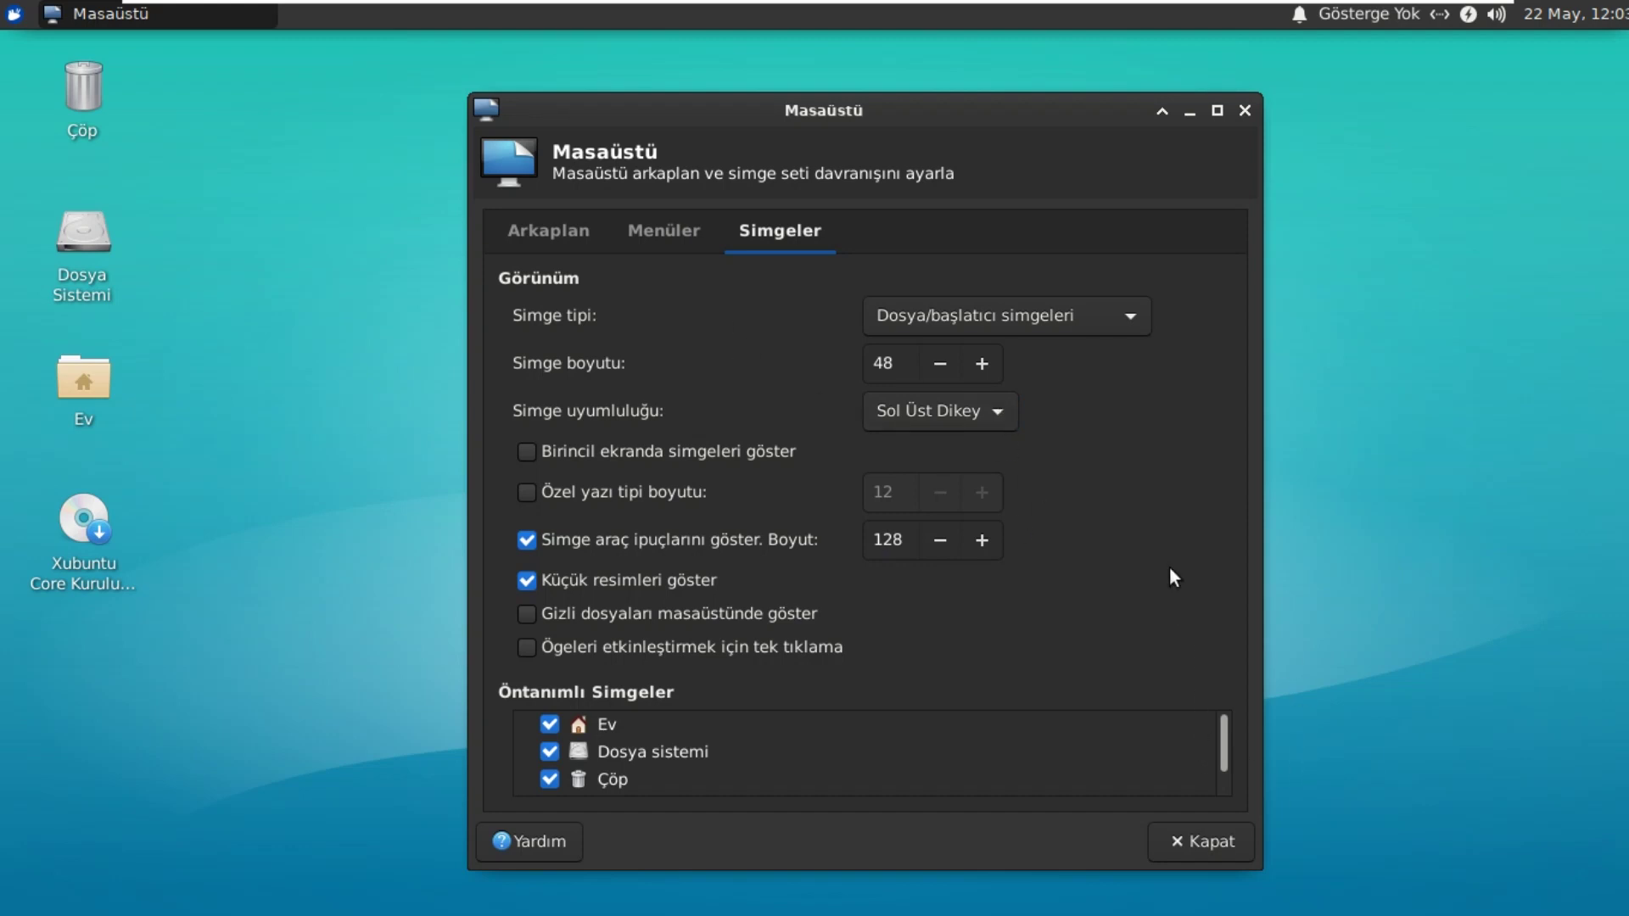
Step: Close the desktop settings and launch İnternet Tarayıcısı from Tüm Uygulamalar
{"action": "left_click", "coordinate": [1204, 841]}
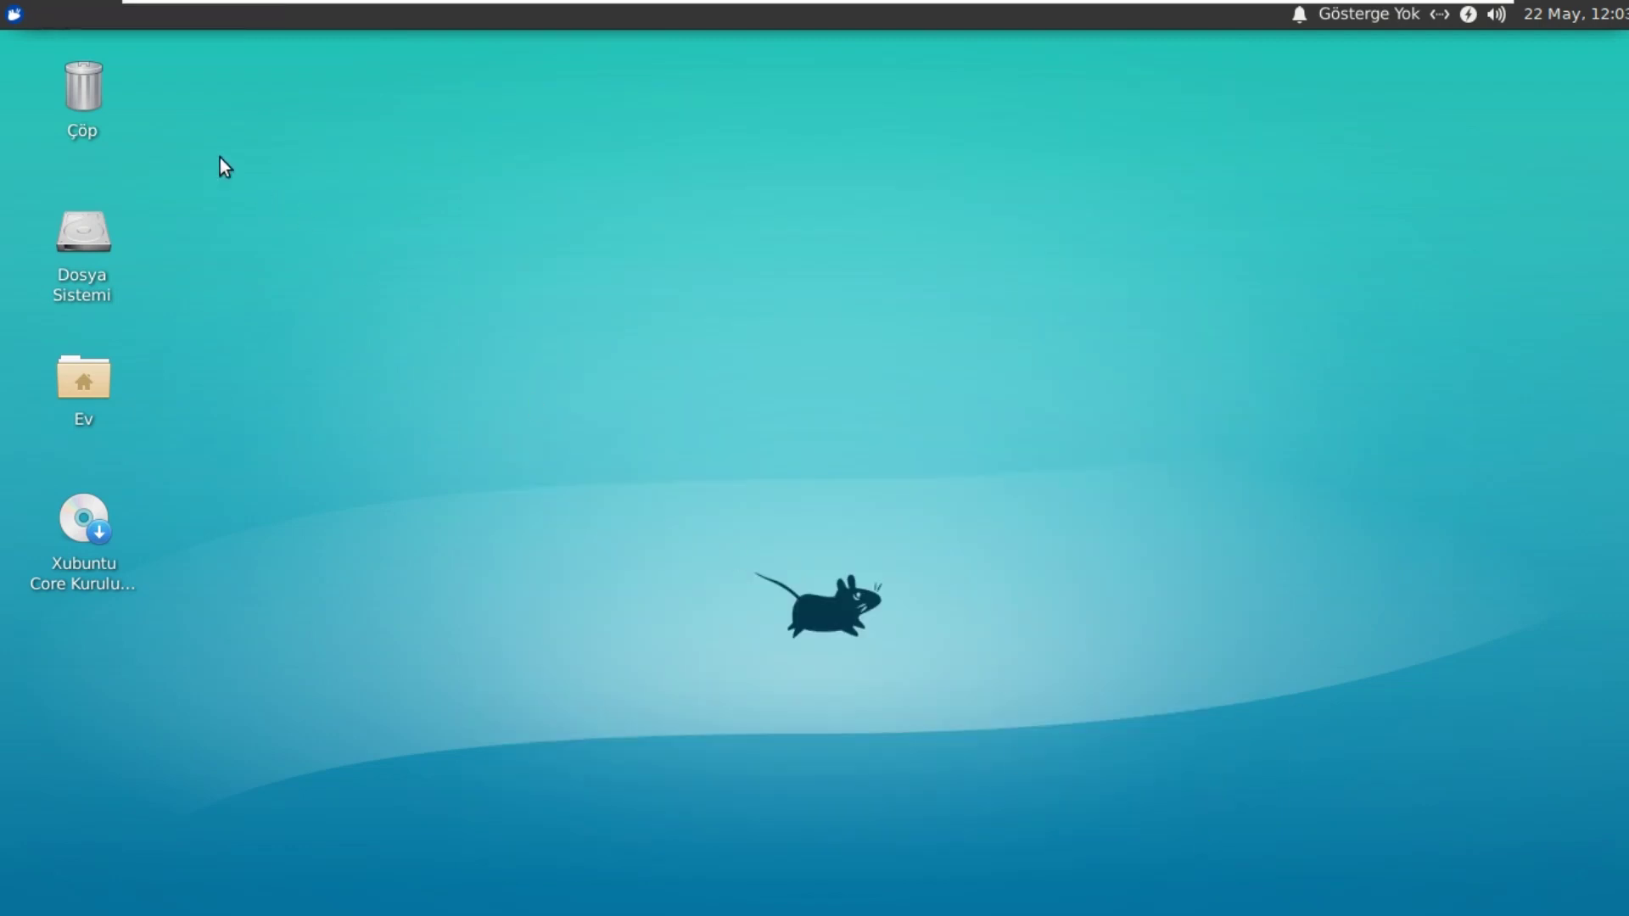
{"action": "left_click", "coordinate": [17, 15]}
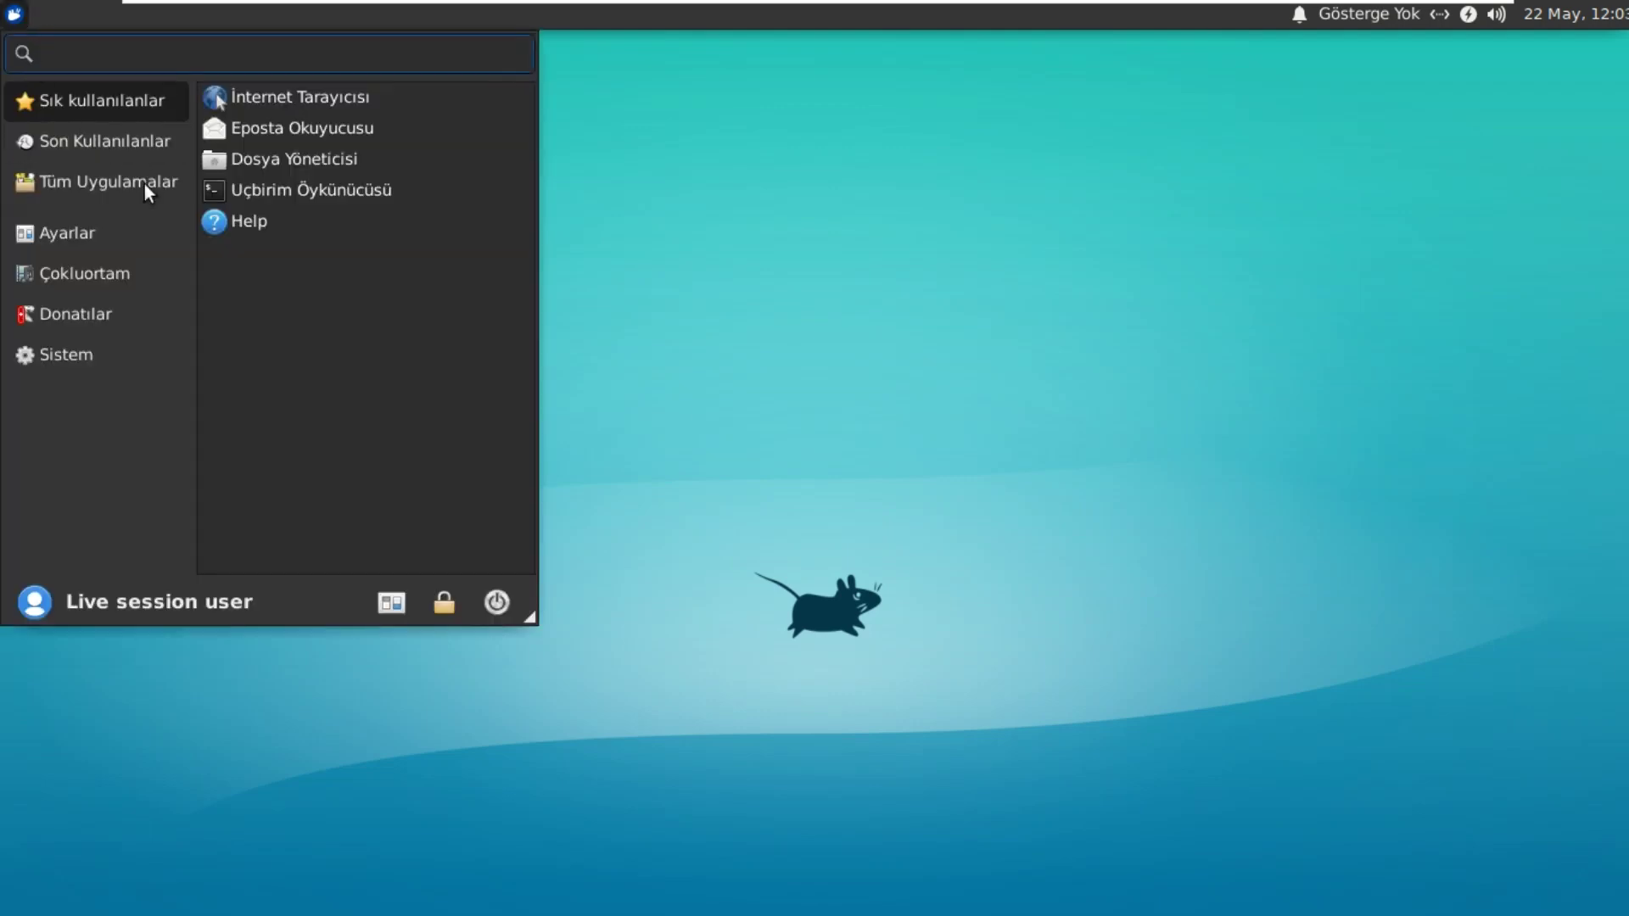
{"action": "left_click", "coordinate": [98, 184]}
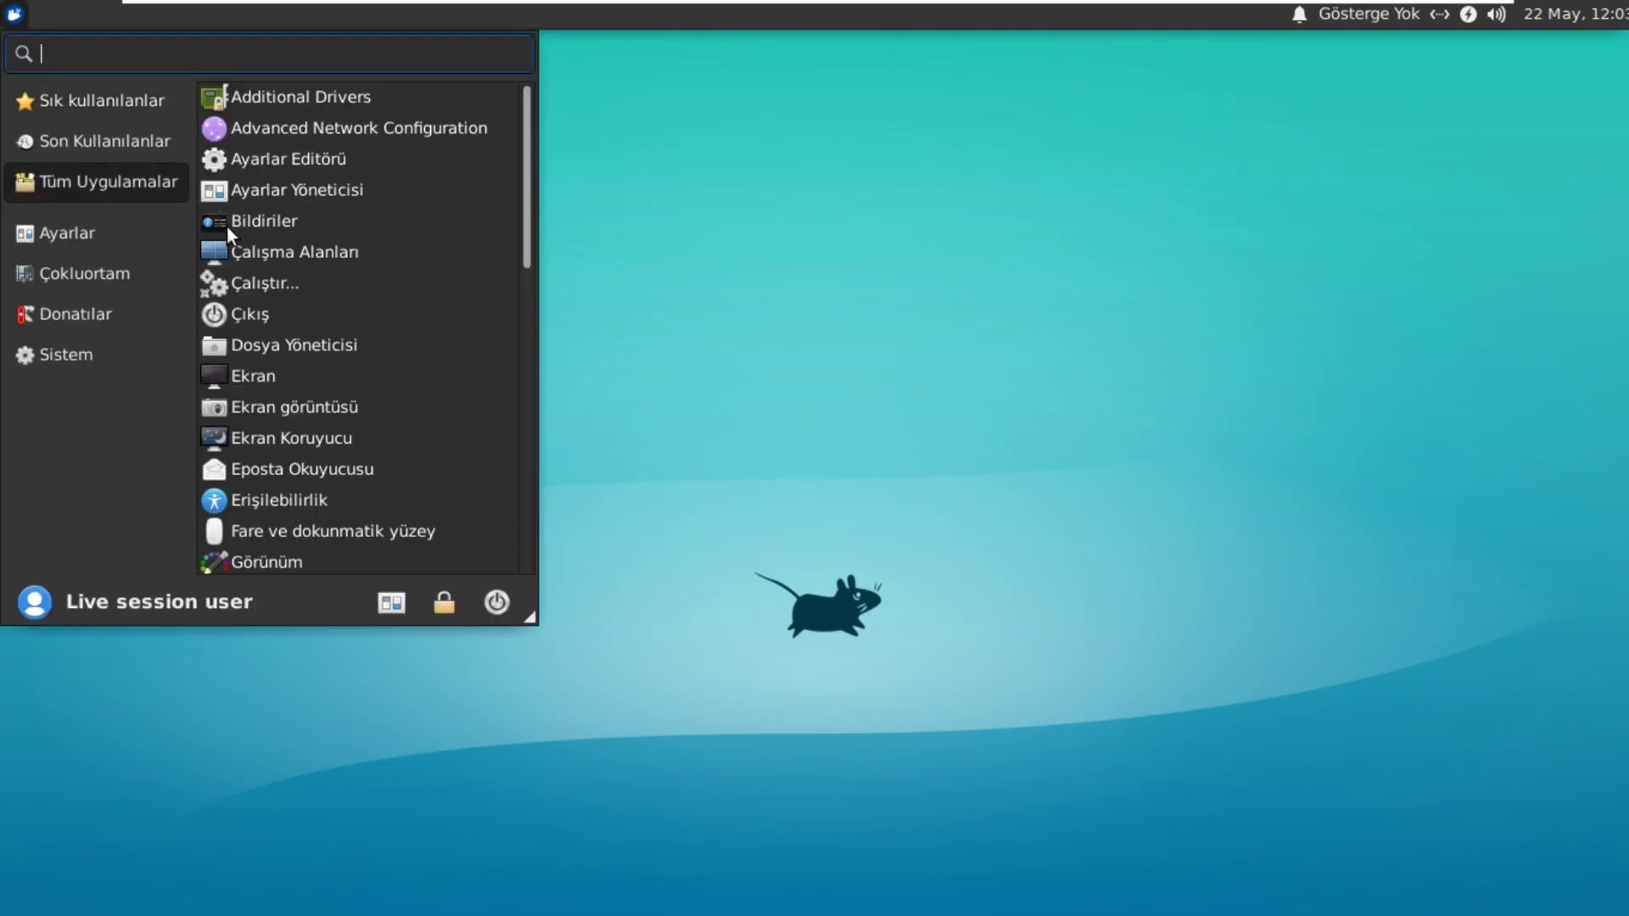
{"action": "scroll", "coordinate": [309, 282], "scroll_direction": "down", "scroll_amount": 3}
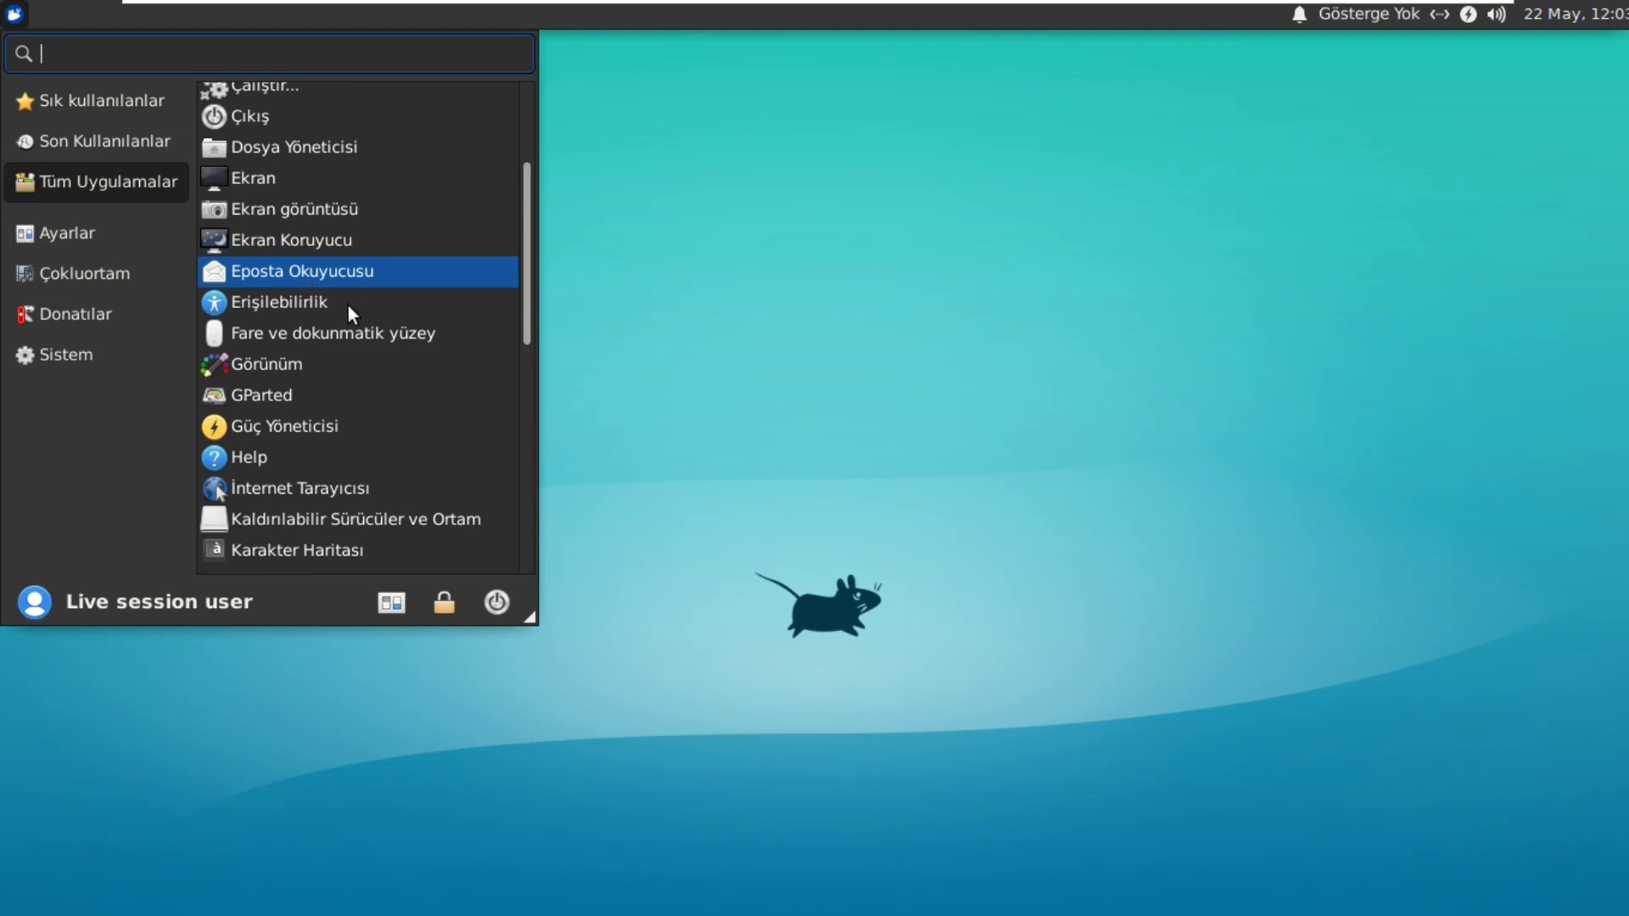
{"action": "scroll", "coordinate": [368, 331], "scroll_direction": "down", "scroll_amount": 2}
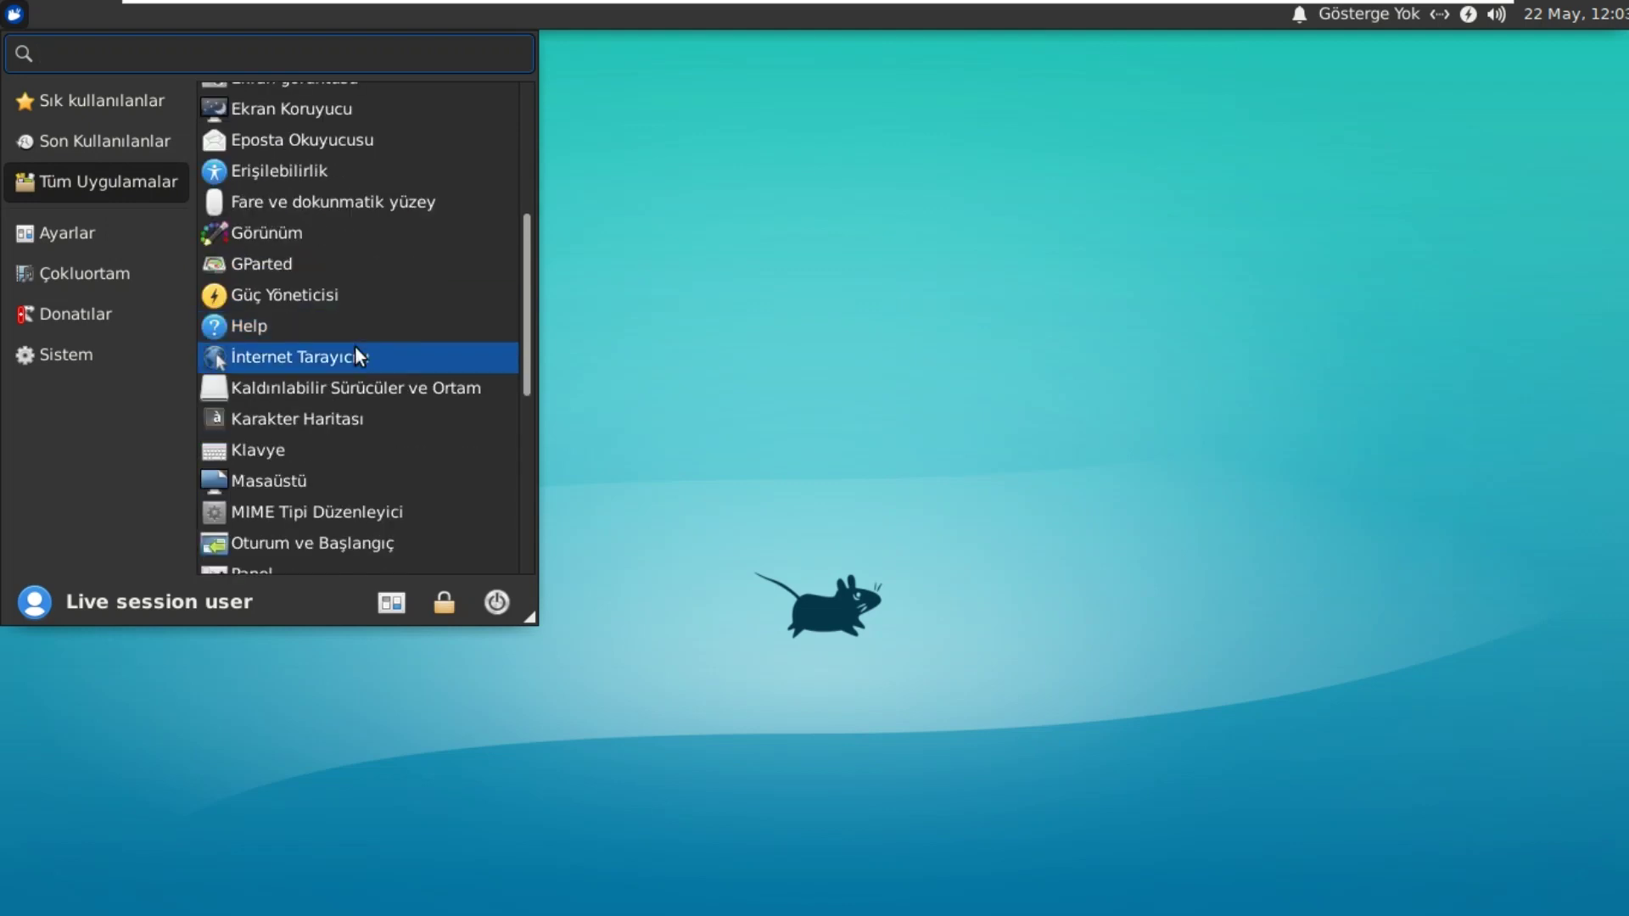
{"action": "left_click", "coordinate": [355, 350]}
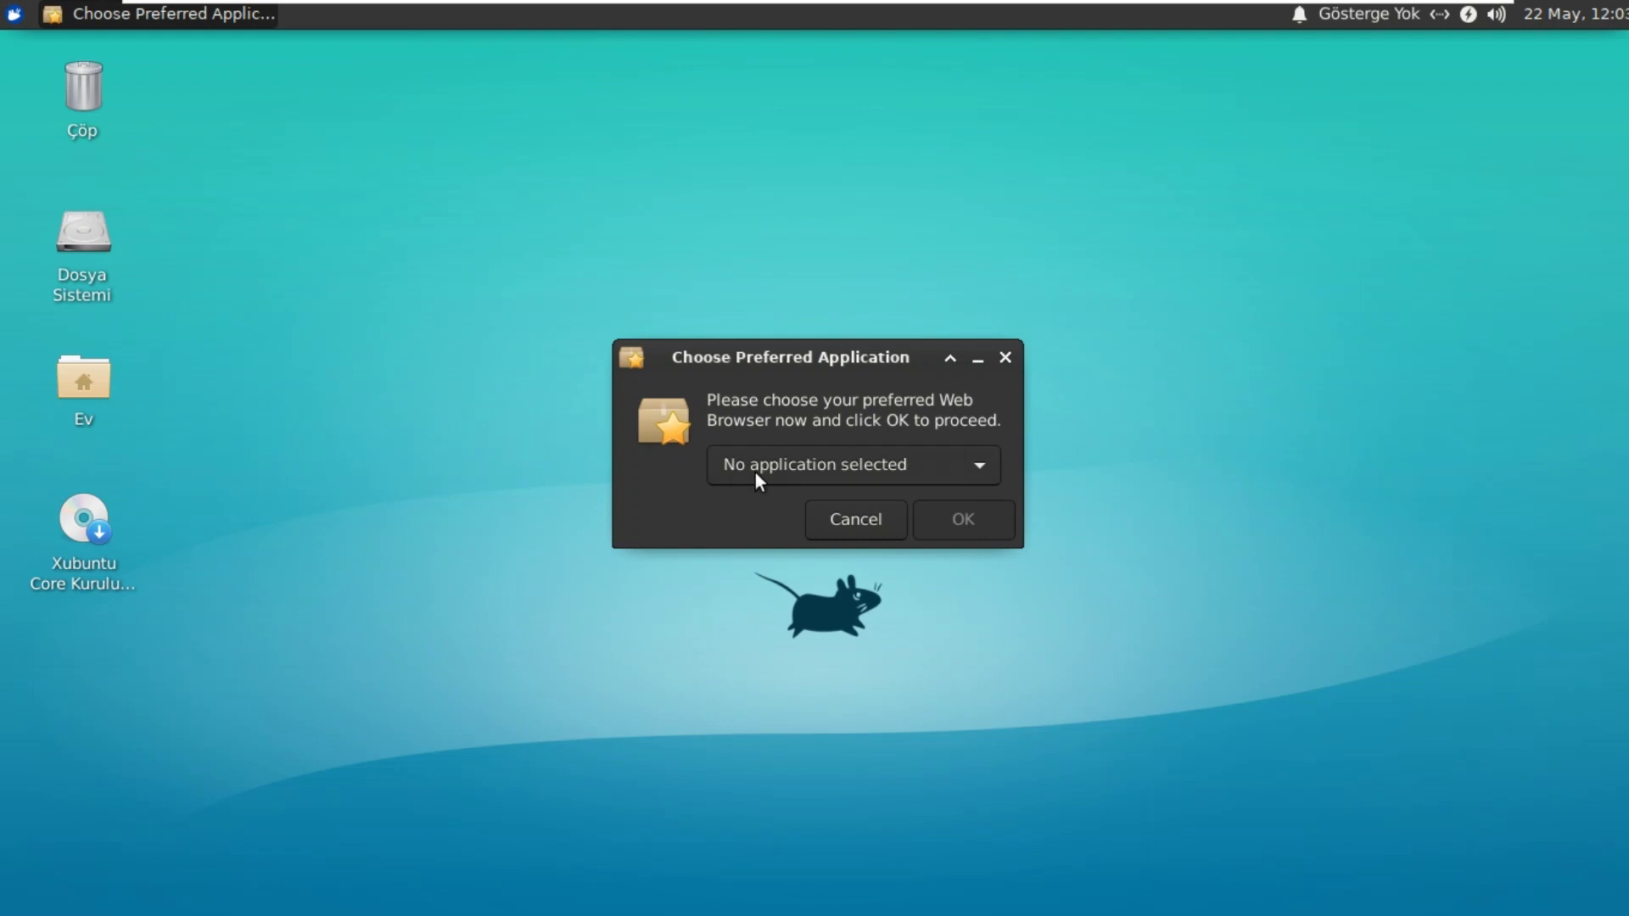
Step: Close the Choose Preferred Application prompt without selecting a web browser
{"action": "left_click", "coordinate": [977, 467]}
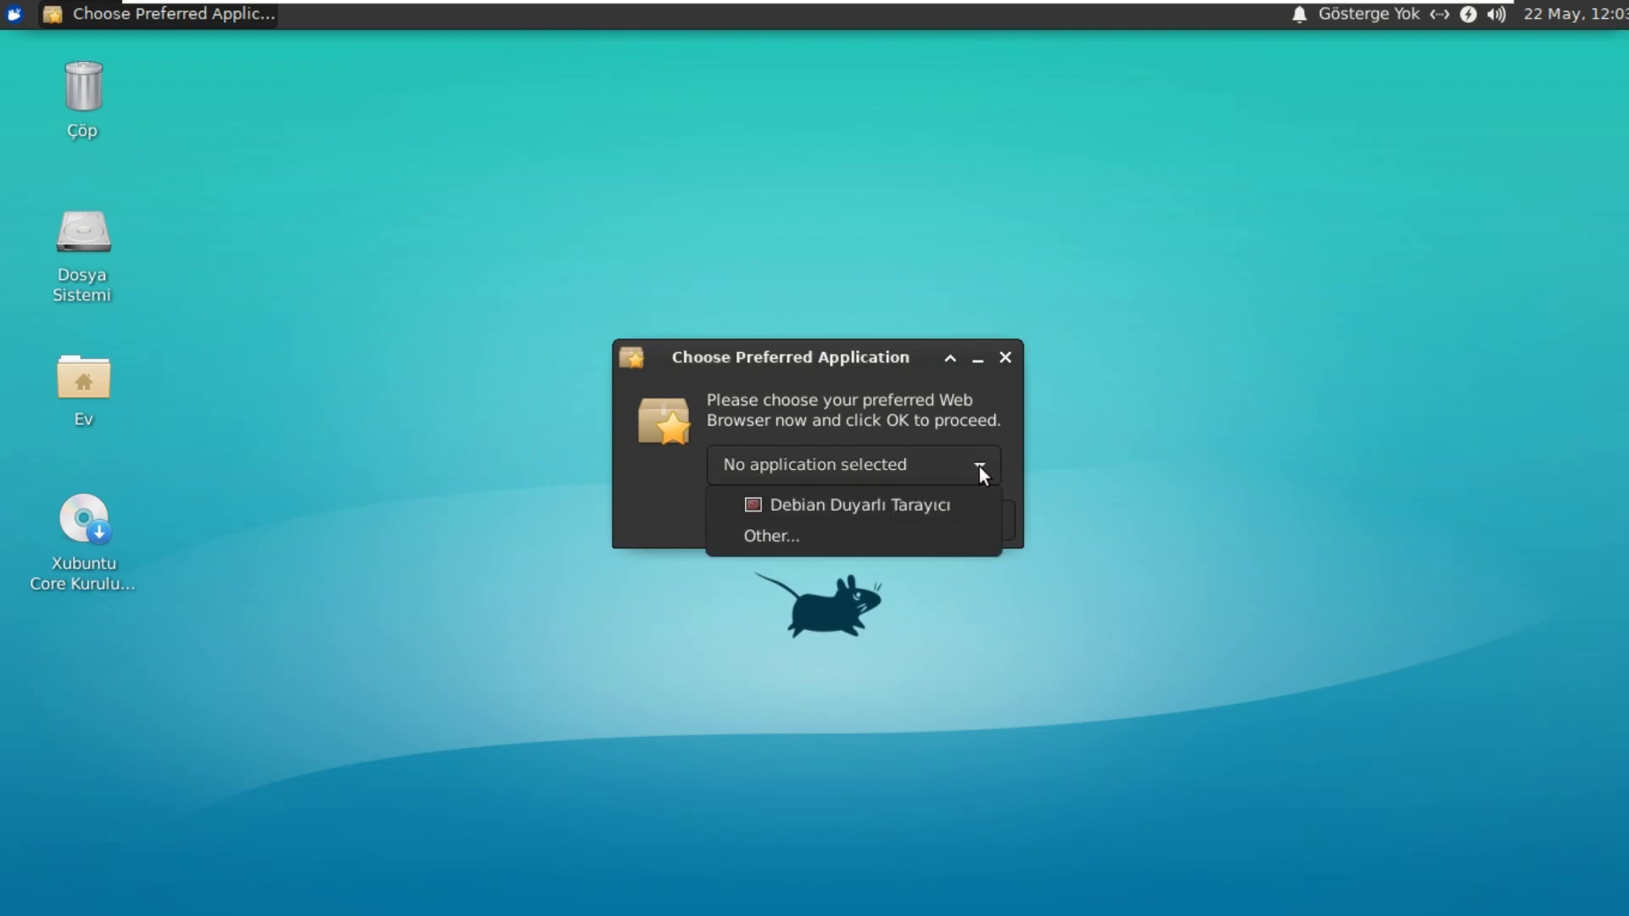
{"action": "left_click", "coordinate": [843, 375]}
{"action": "left_click", "coordinate": [1005, 358]}
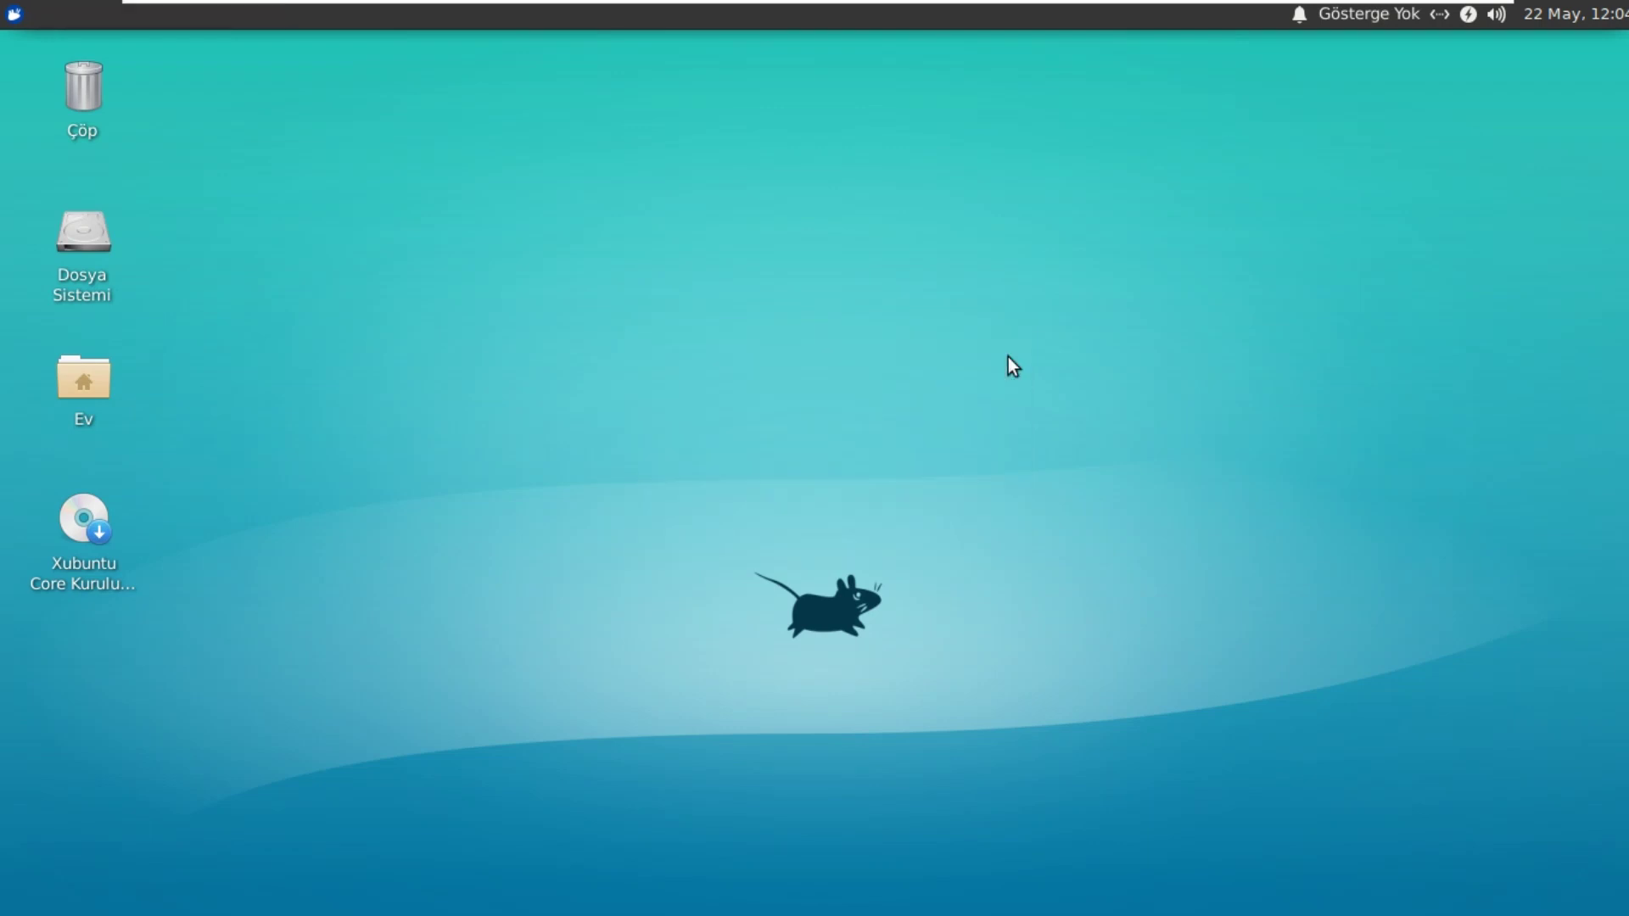
Step: Launch Software & Updates from the Tüm Uygulamalar list
{"action": "left_click", "coordinate": [14, 14]}
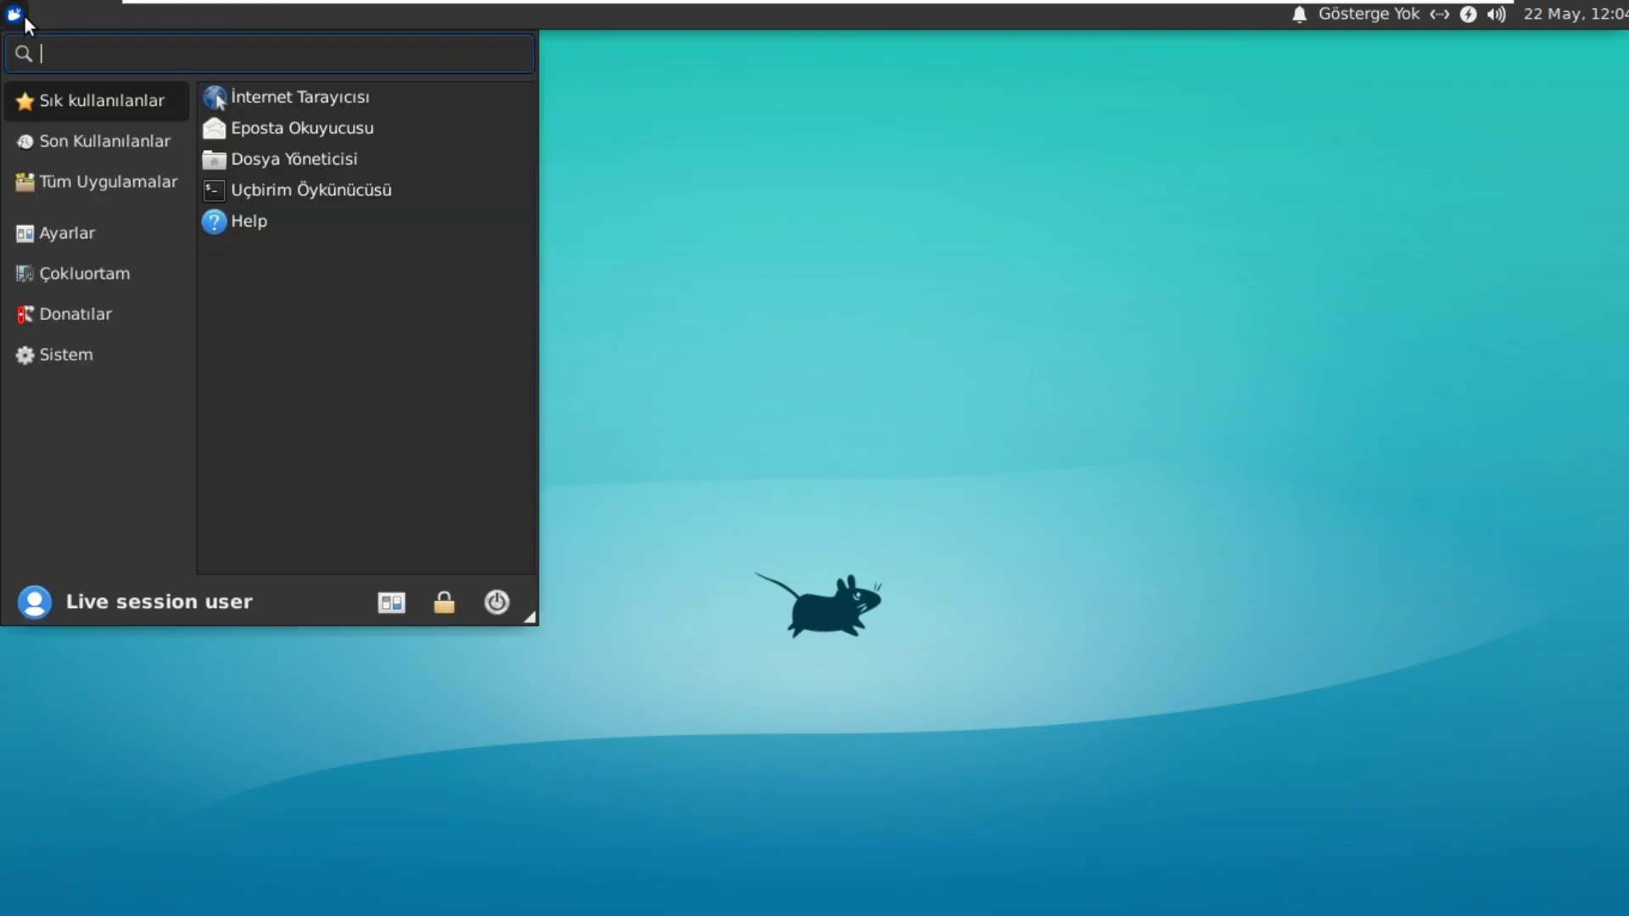
{"action": "left_click", "coordinate": [110, 180]}
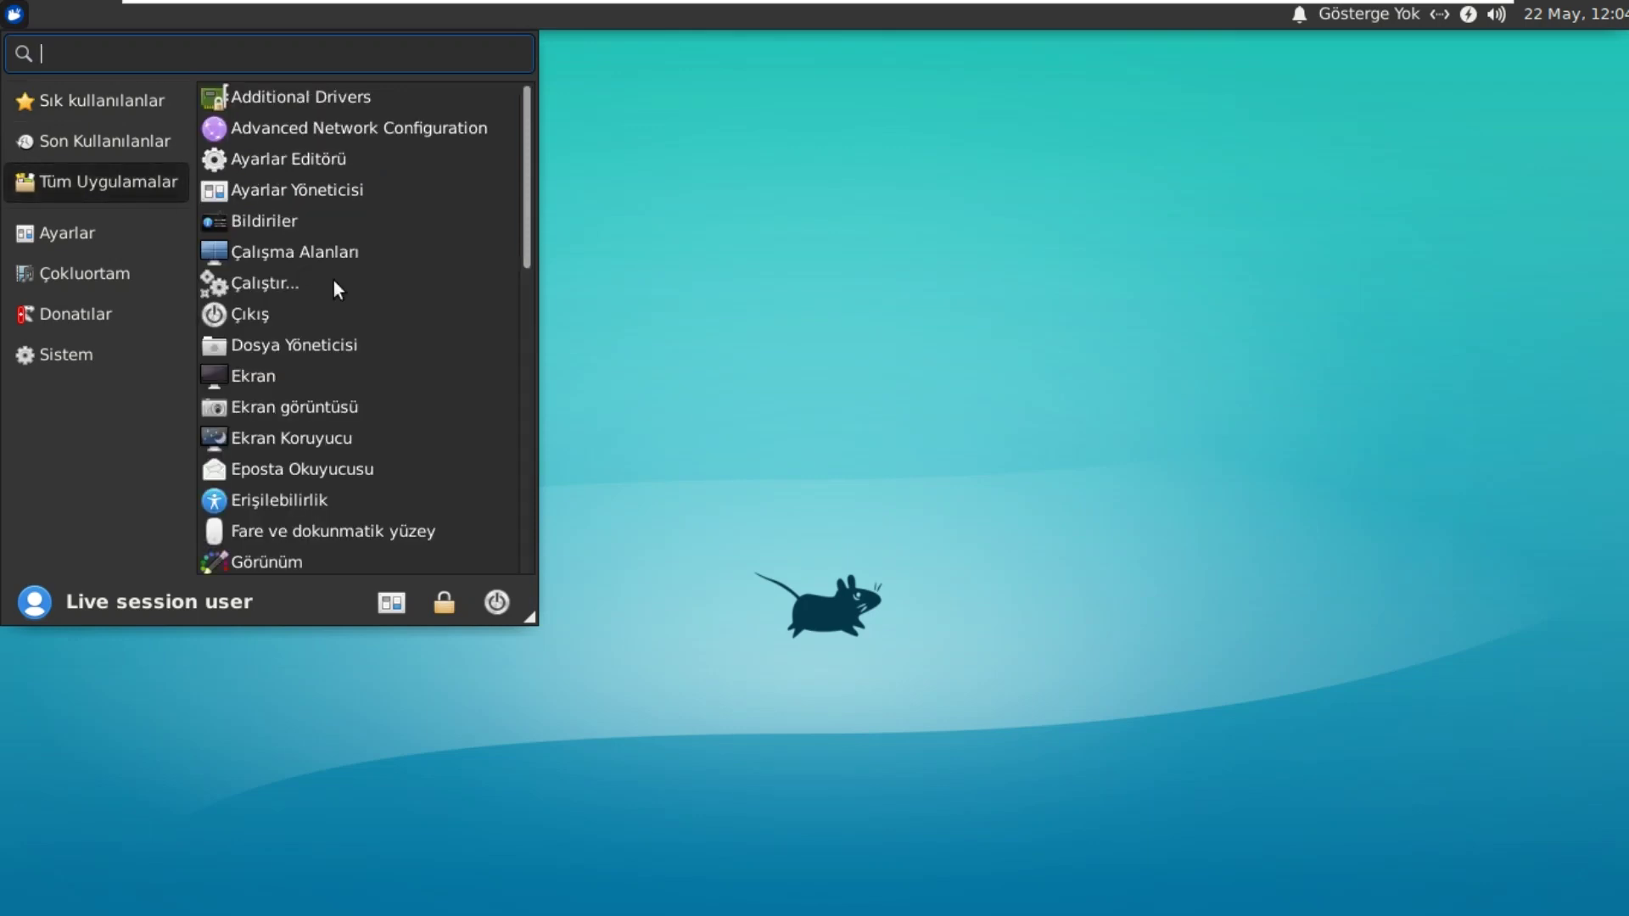
{"action": "scroll", "coordinate": [334, 278], "scroll_direction": "down", "scroll_amount": 3}
{"action": "scroll", "coordinate": [335, 279], "scroll_direction": "down", "scroll_amount": 6}
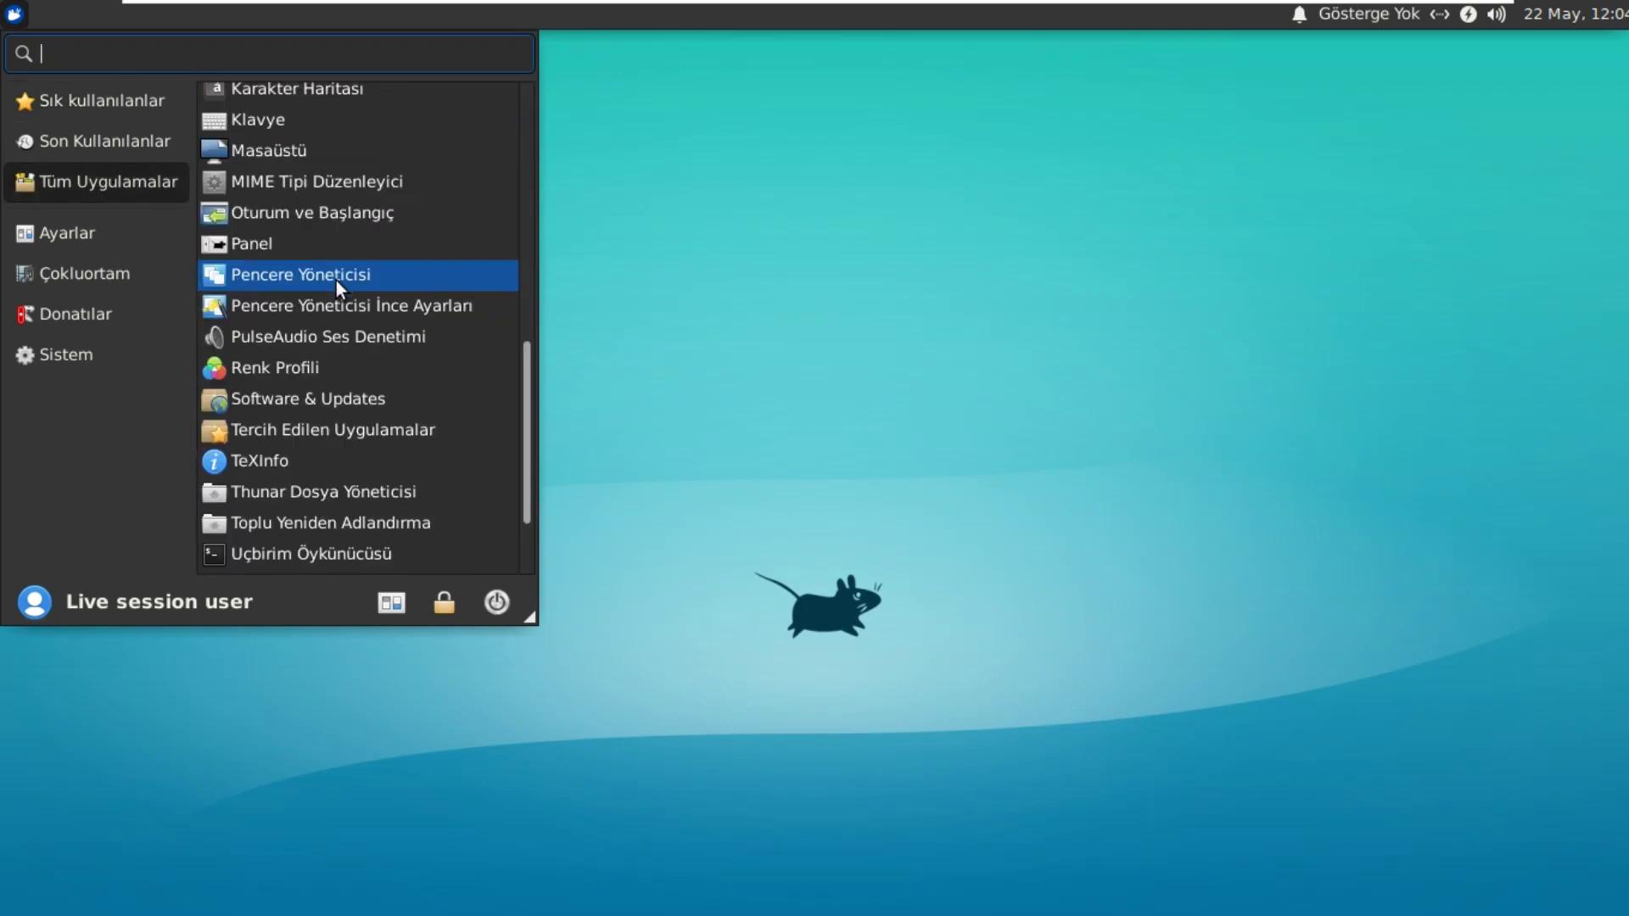
{"action": "left_click", "coordinate": [346, 278]}
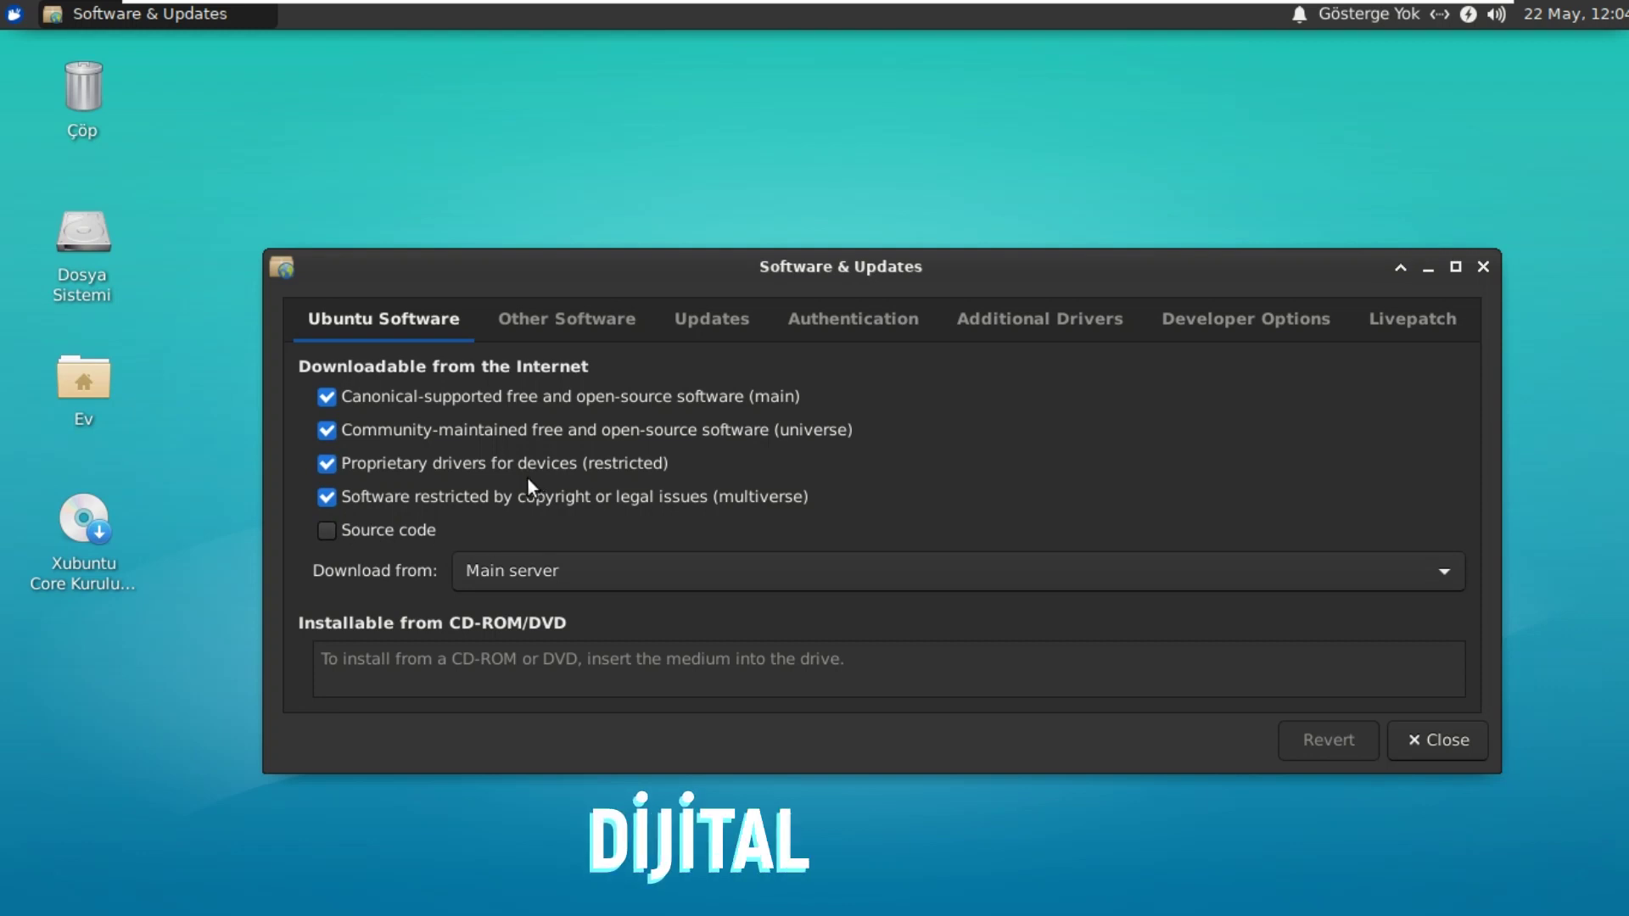
Step: Browse the Other... download servers and close the chooser, keeping Main server
{"action": "left_click", "coordinate": [588, 575]}
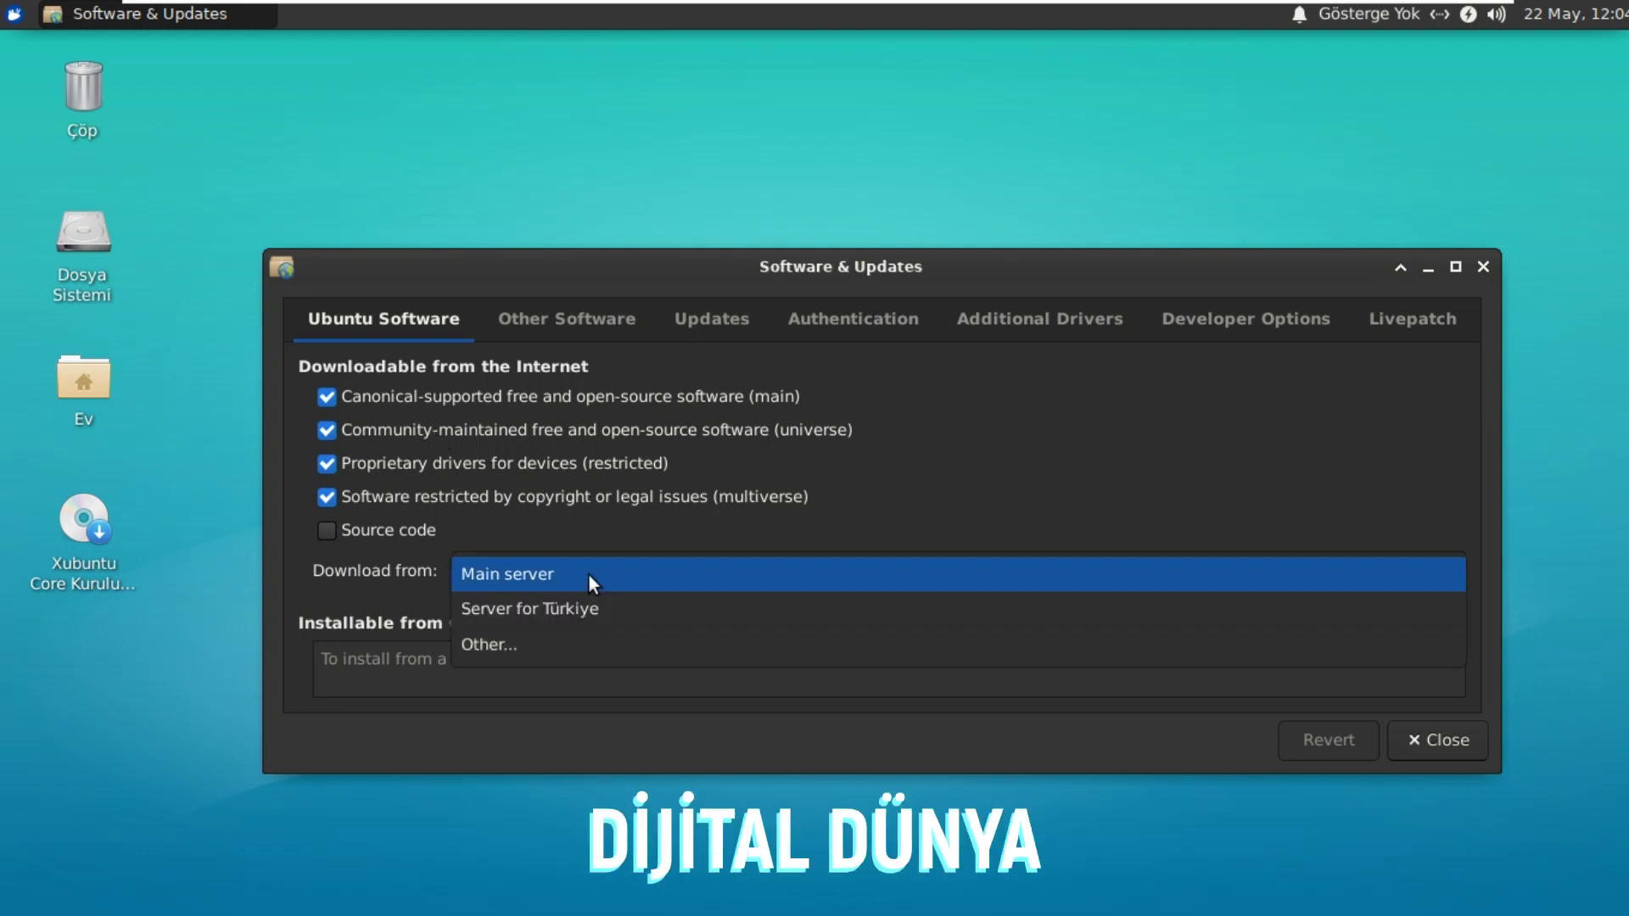
{"action": "left_click", "coordinate": [584, 642]}
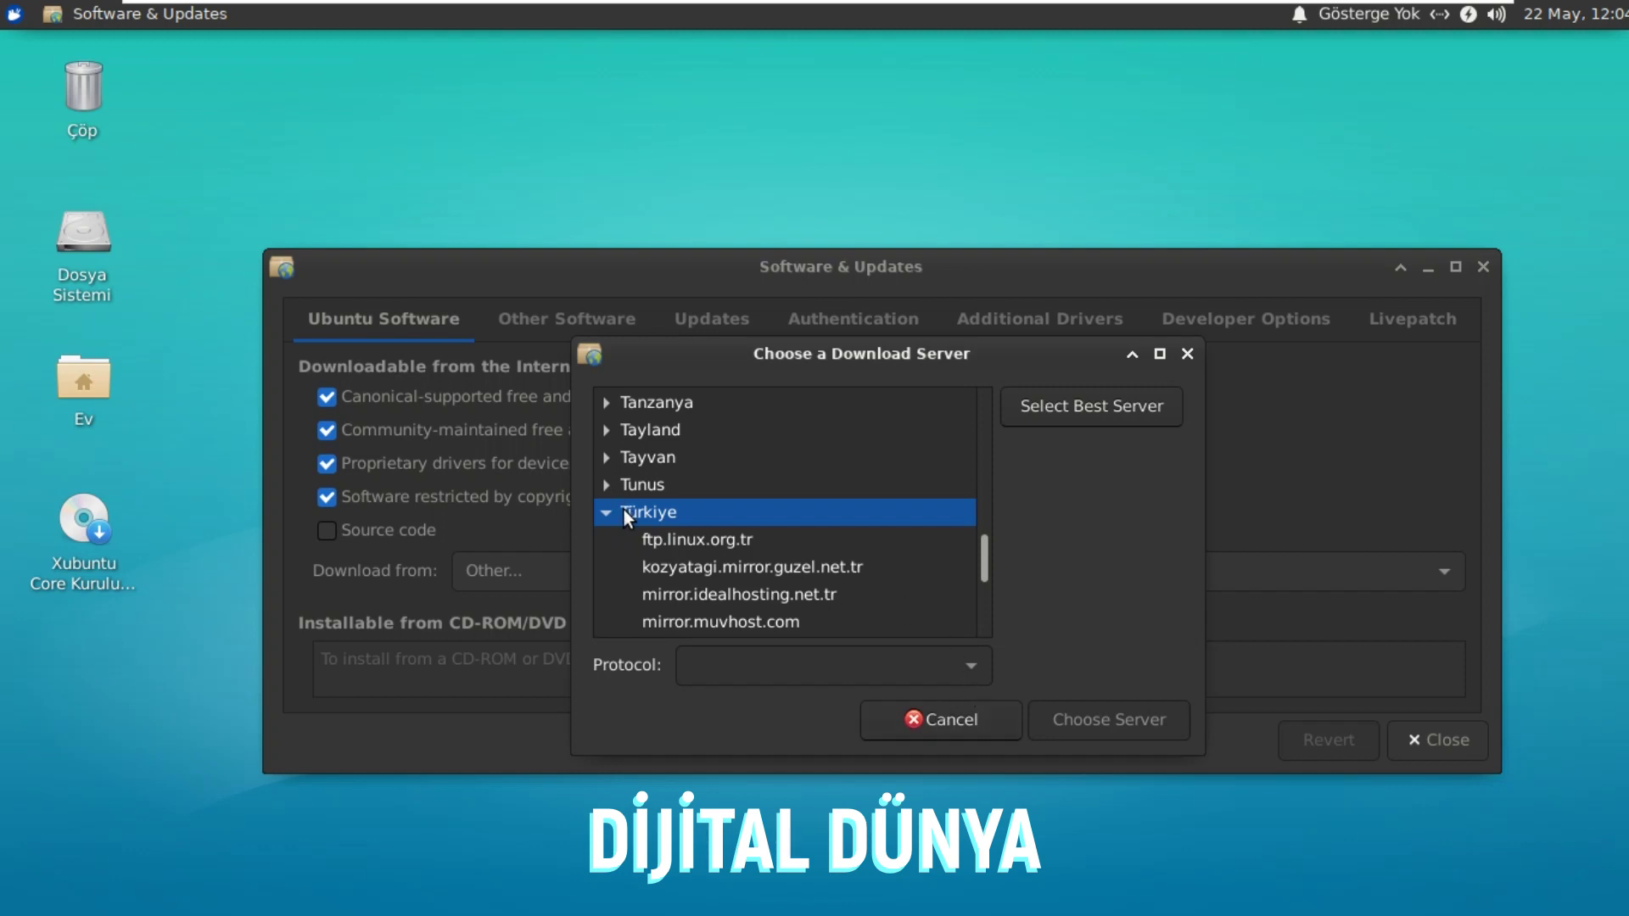
{"action": "scroll", "coordinate": [988, 551], "scroll_direction": "down", "scroll_amount": 7}
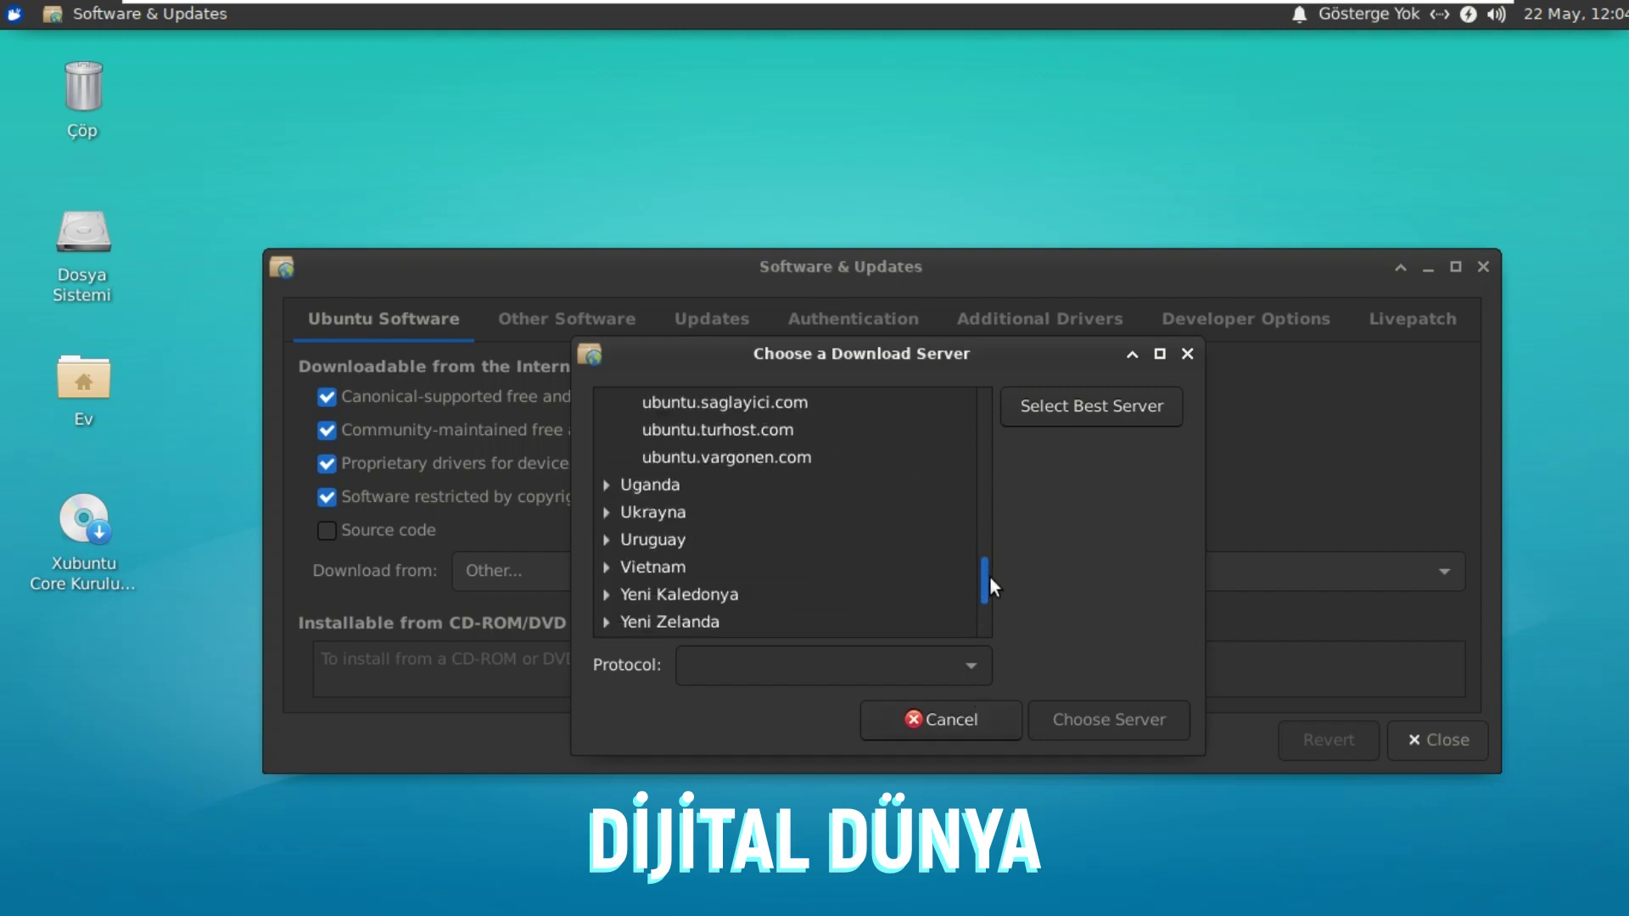
{"action": "scroll", "coordinate": [991, 553], "scroll_direction": "up", "scroll_amount": 1}
{"action": "scroll", "coordinate": [991, 552], "scroll_direction": "up", "scroll_amount": 6}
{"action": "scroll", "coordinate": [991, 558], "scroll_direction": "down", "scroll_amount": 2}
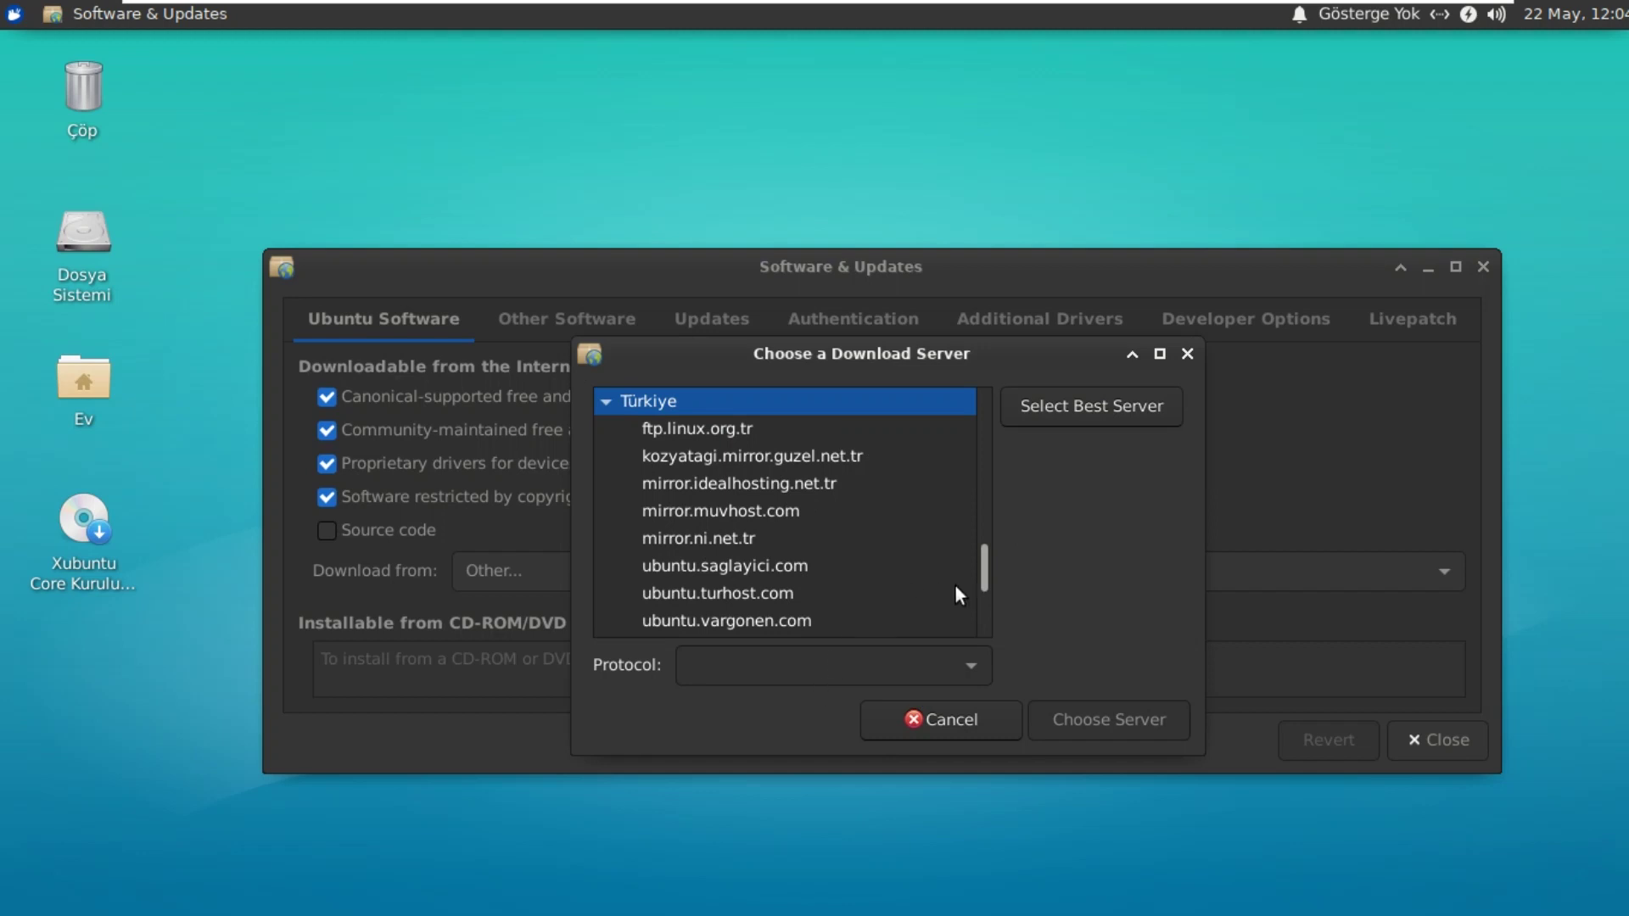
{"action": "left_click", "coordinate": [1187, 354]}
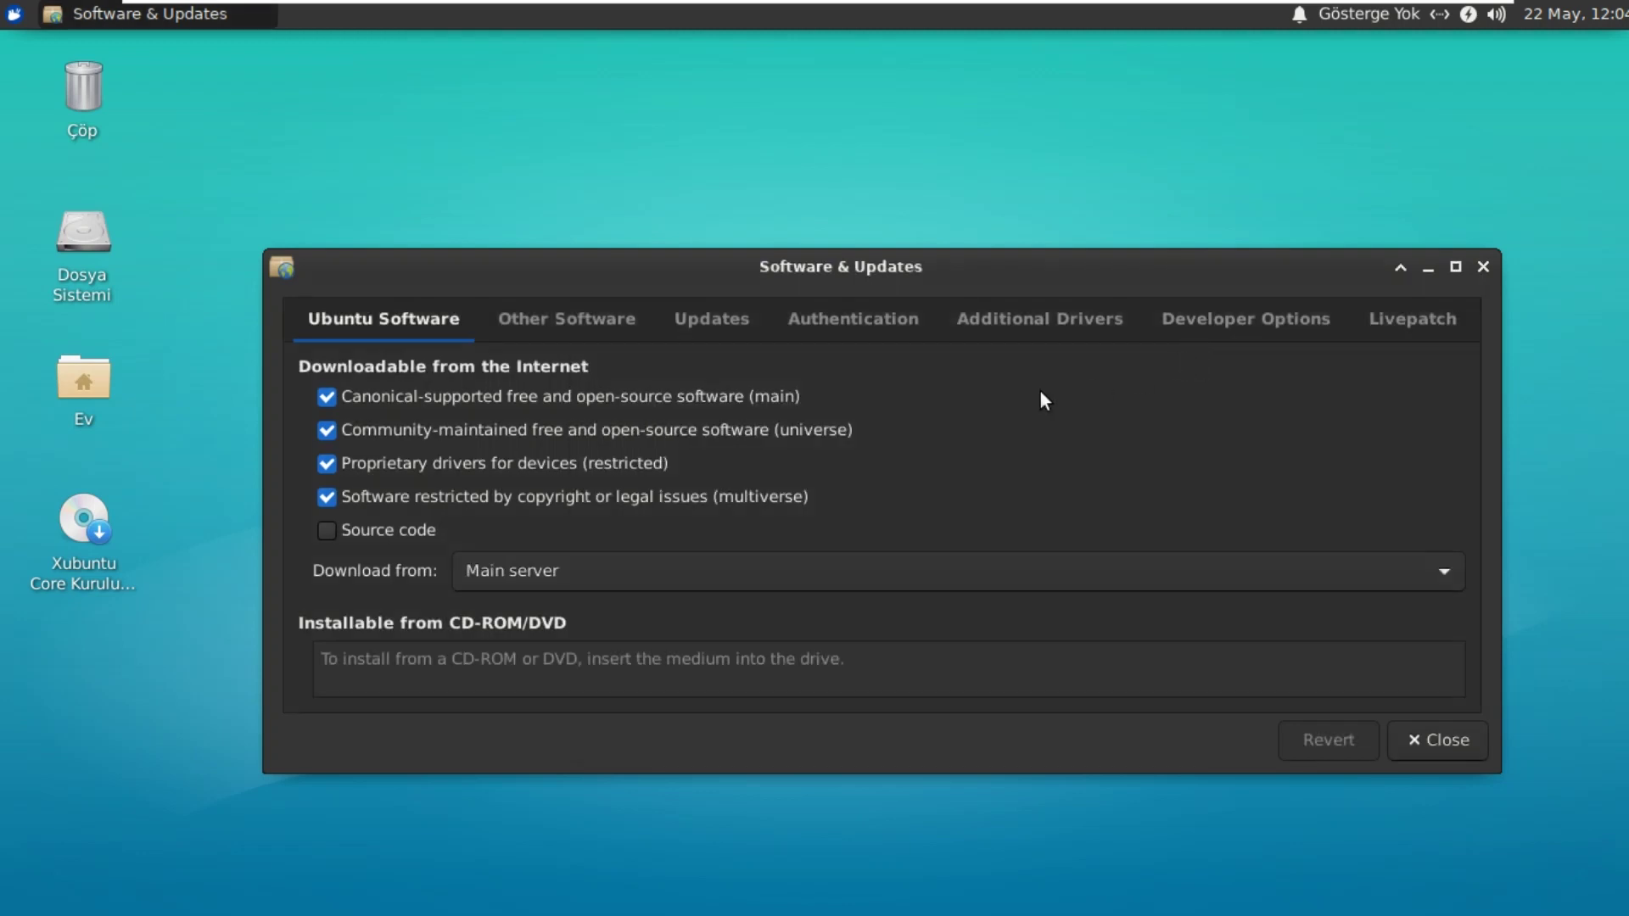
Step: View Other Software, then set security updates to download and install automatically
{"action": "left_click", "coordinate": [578, 326]}
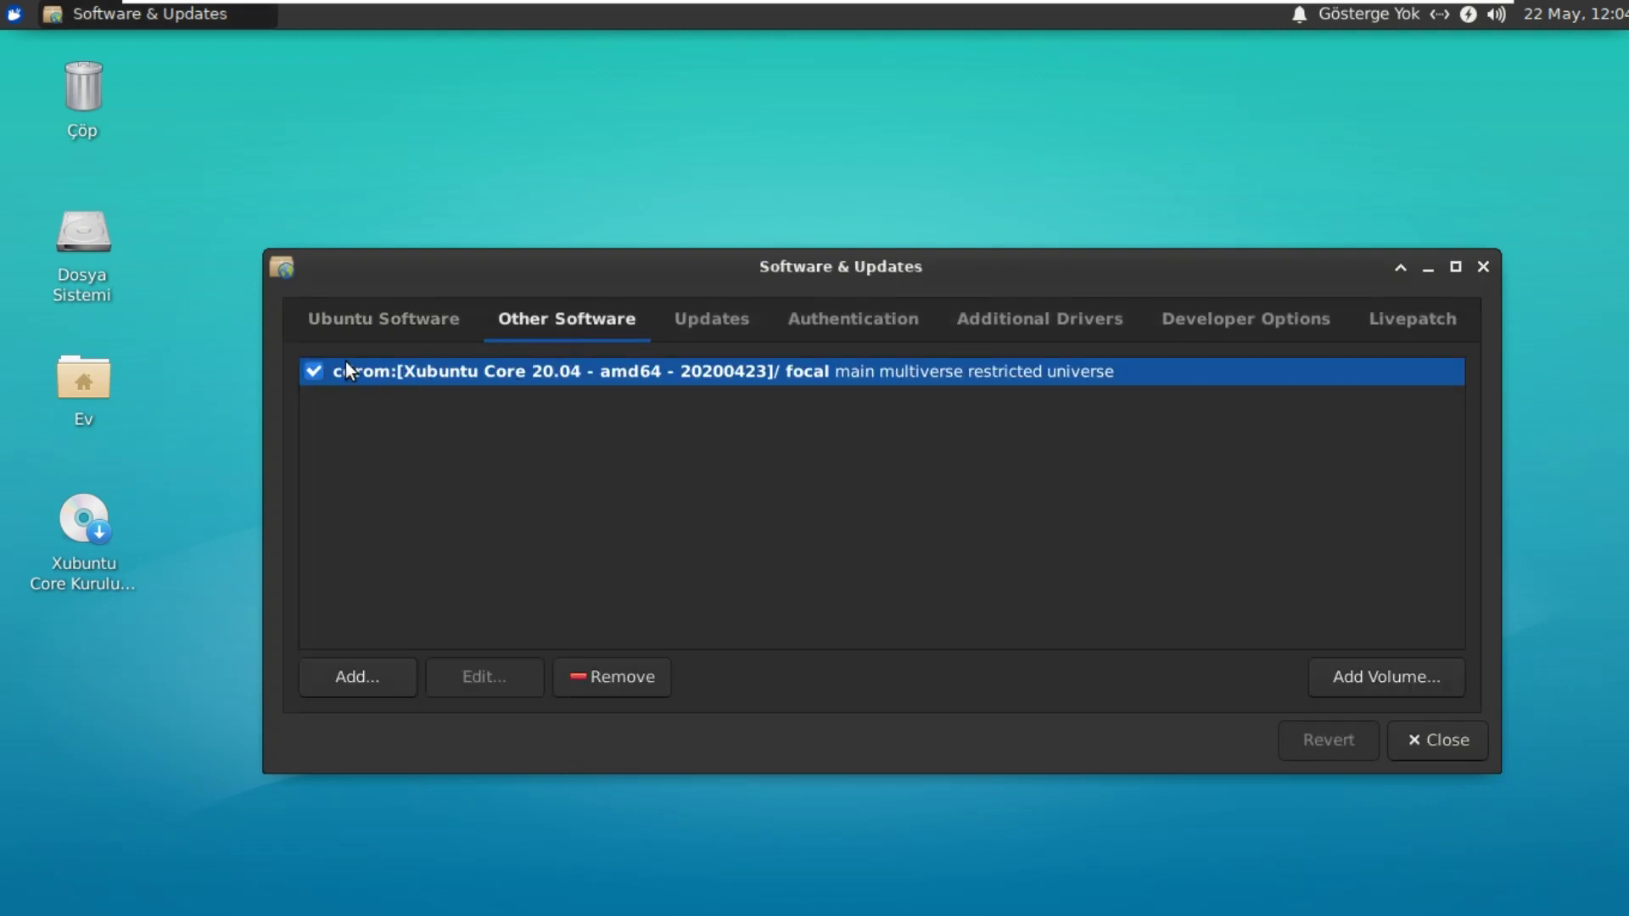
{"action": "left_click", "coordinate": [715, 332]}
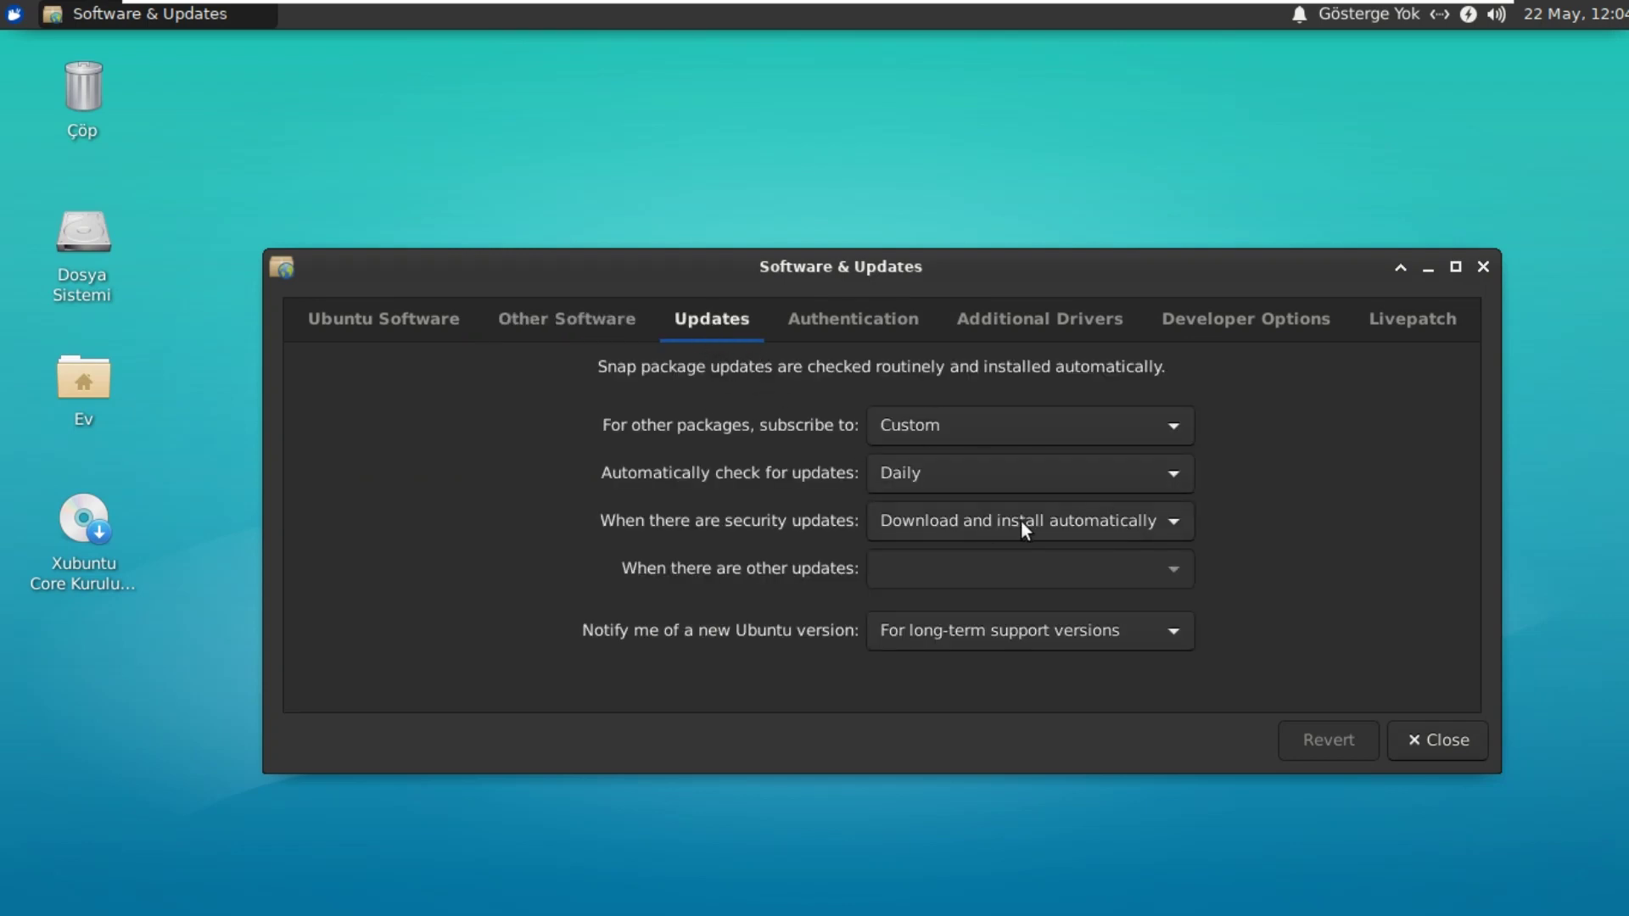
{"action": "left_click", "coordinate": [1071, 522]}
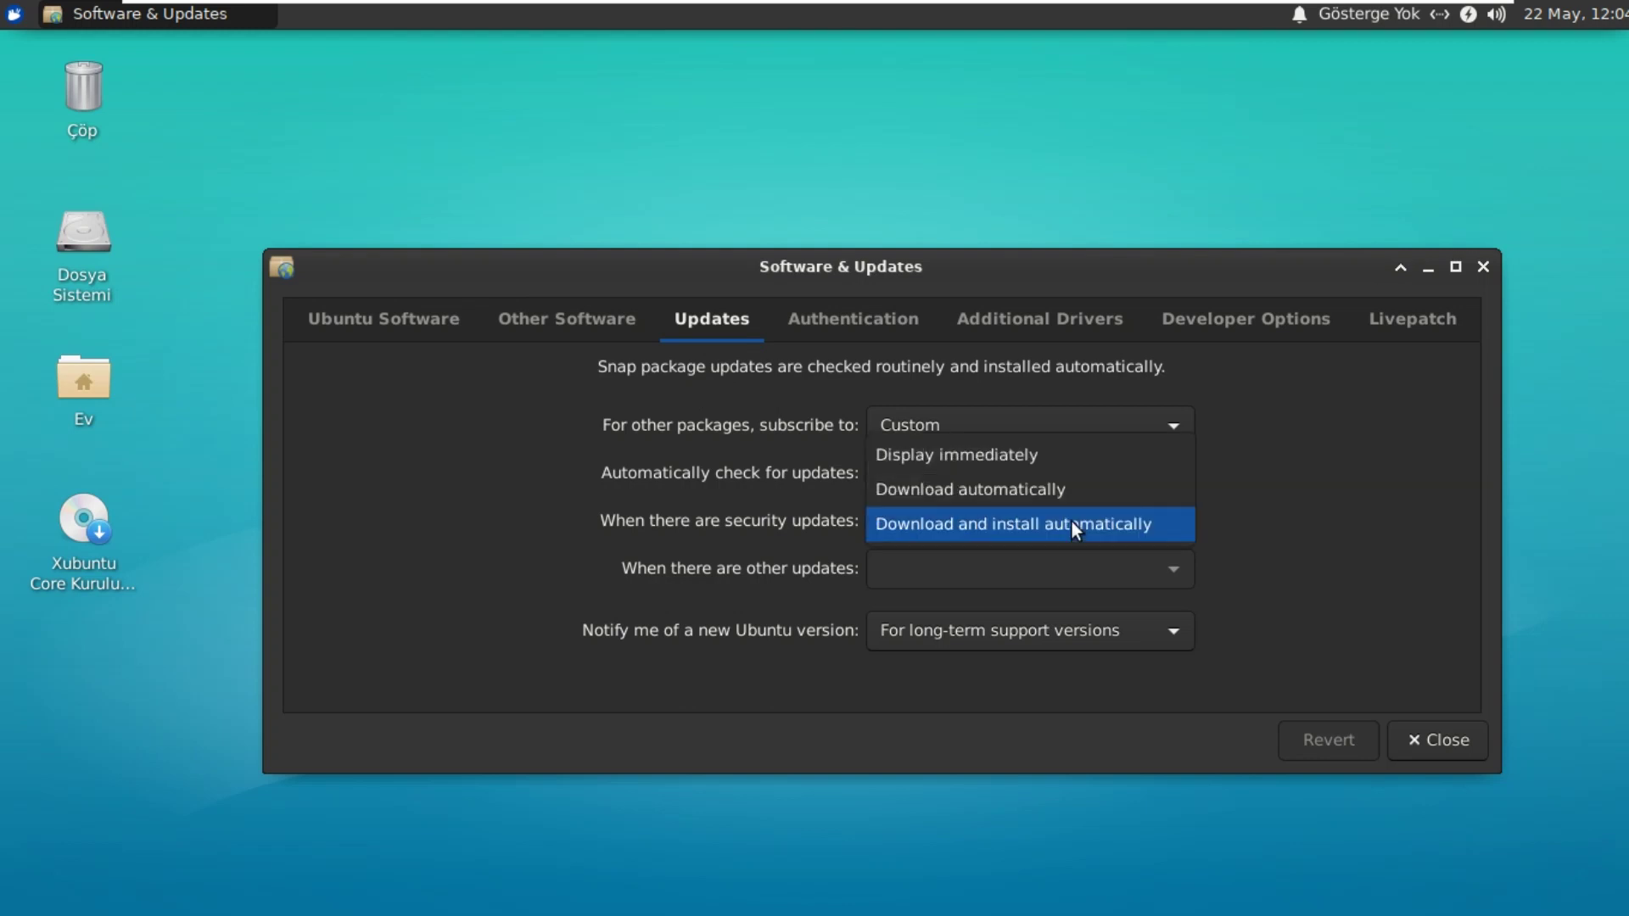
{"action": "left_click", "coordinate": [1071, 521]}
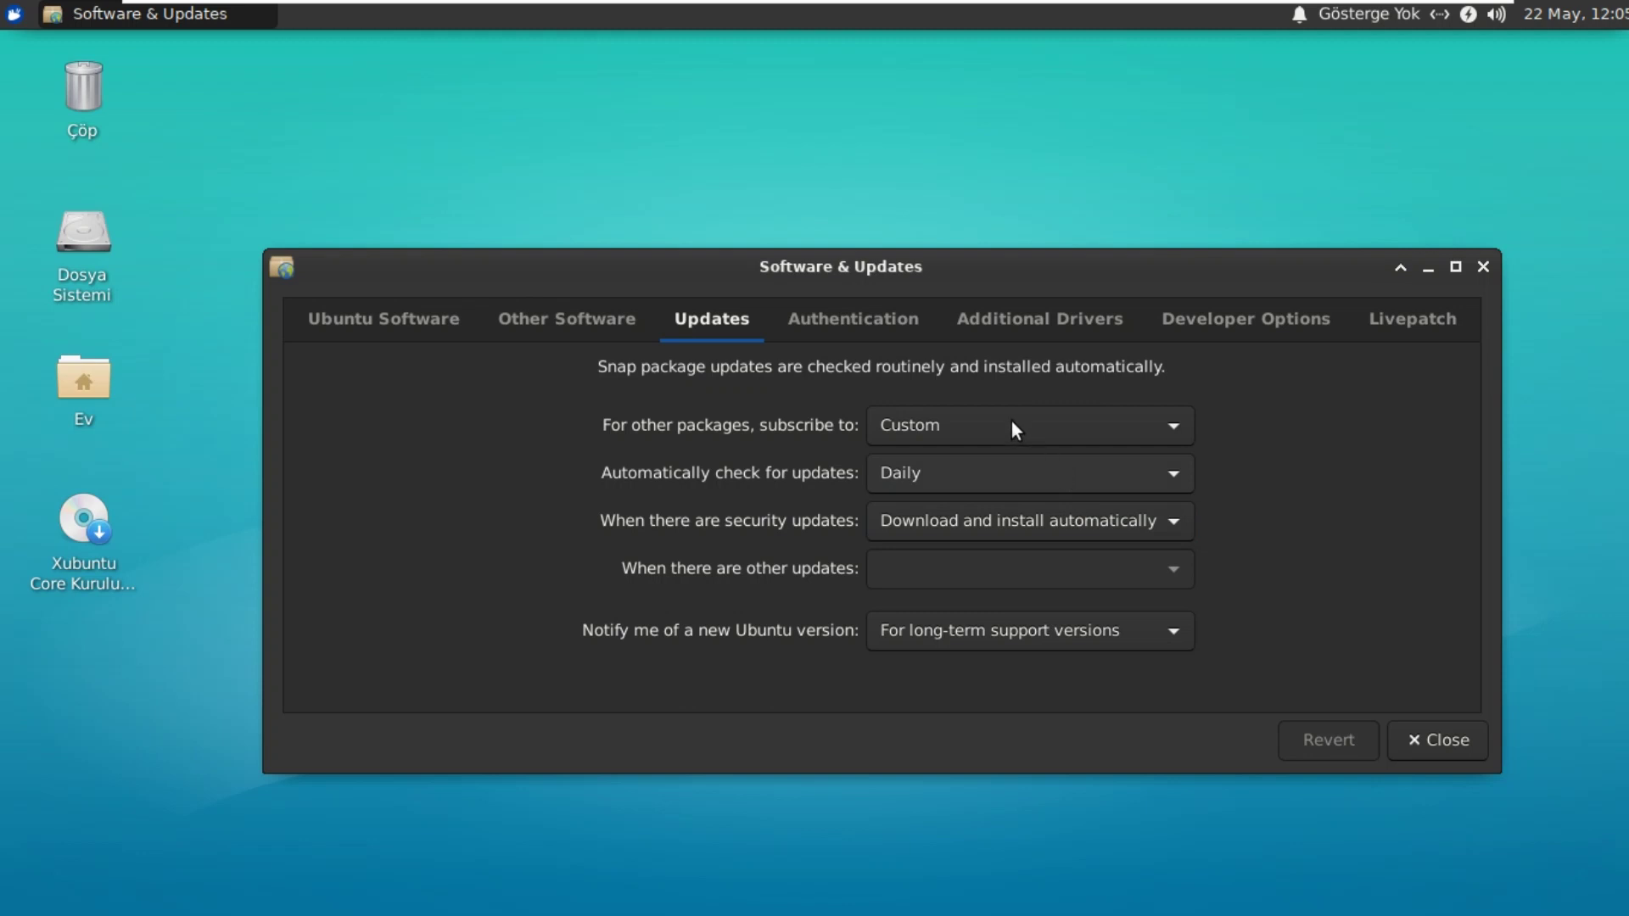
Step: Browse the Authentication, Additional Drivers, Developer Options and Livepatch tabs, then close the window
{"action": "left_click", "coordinate": [868, 321]}
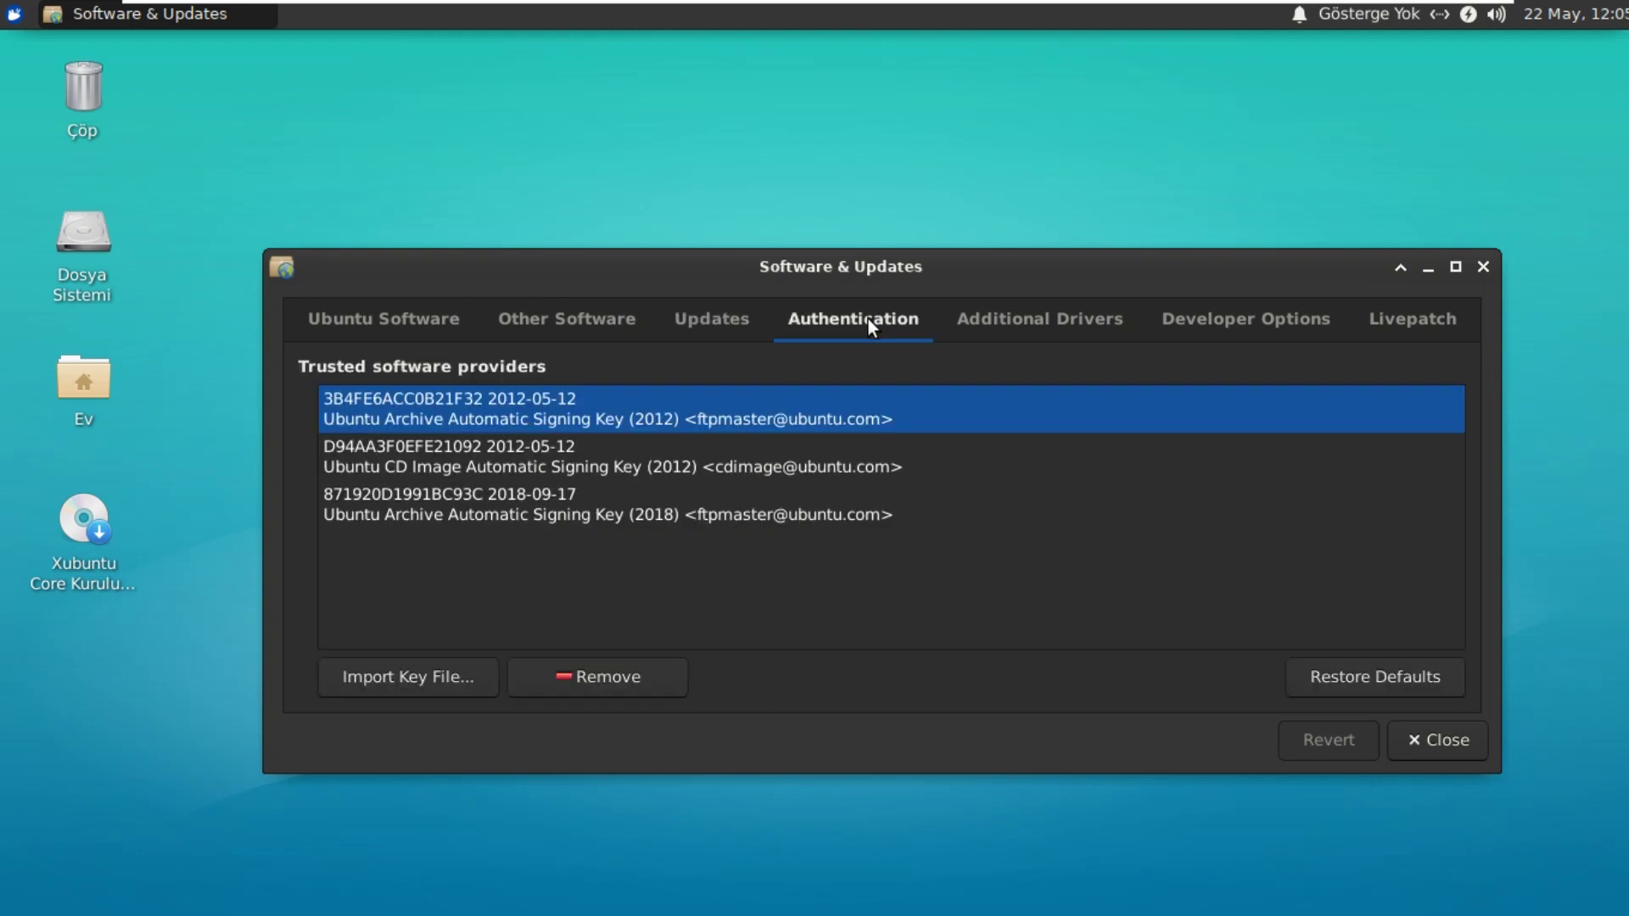
{"action": "left_click", "coordinate": [1036, 327]}
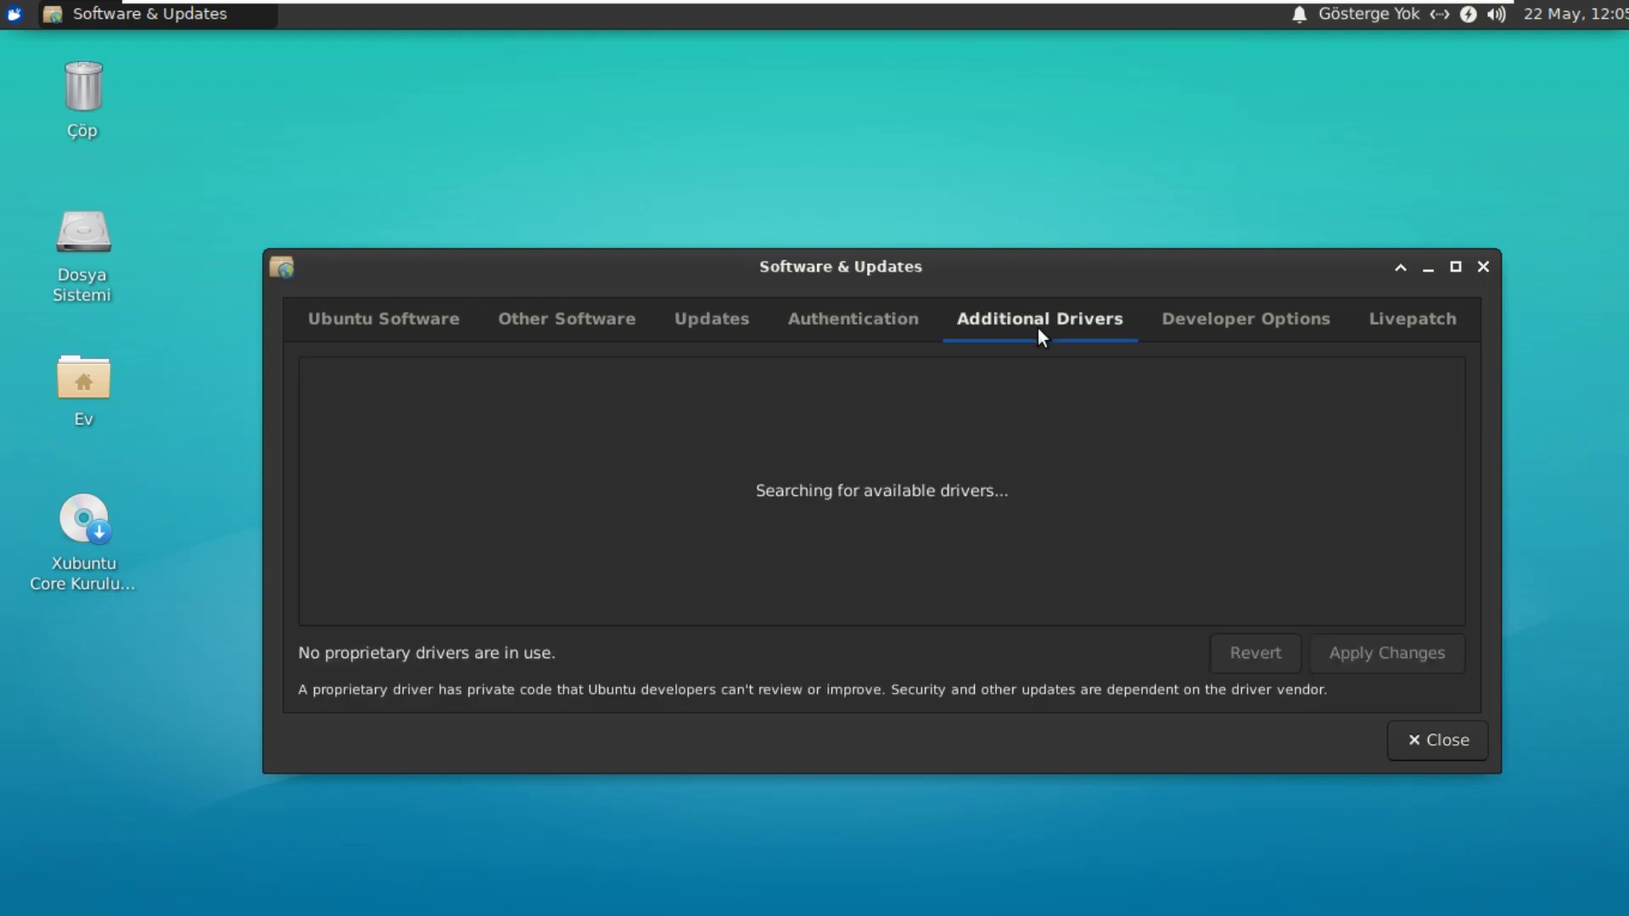
{"action": "left_click", "coordinate": [1214, 325]}
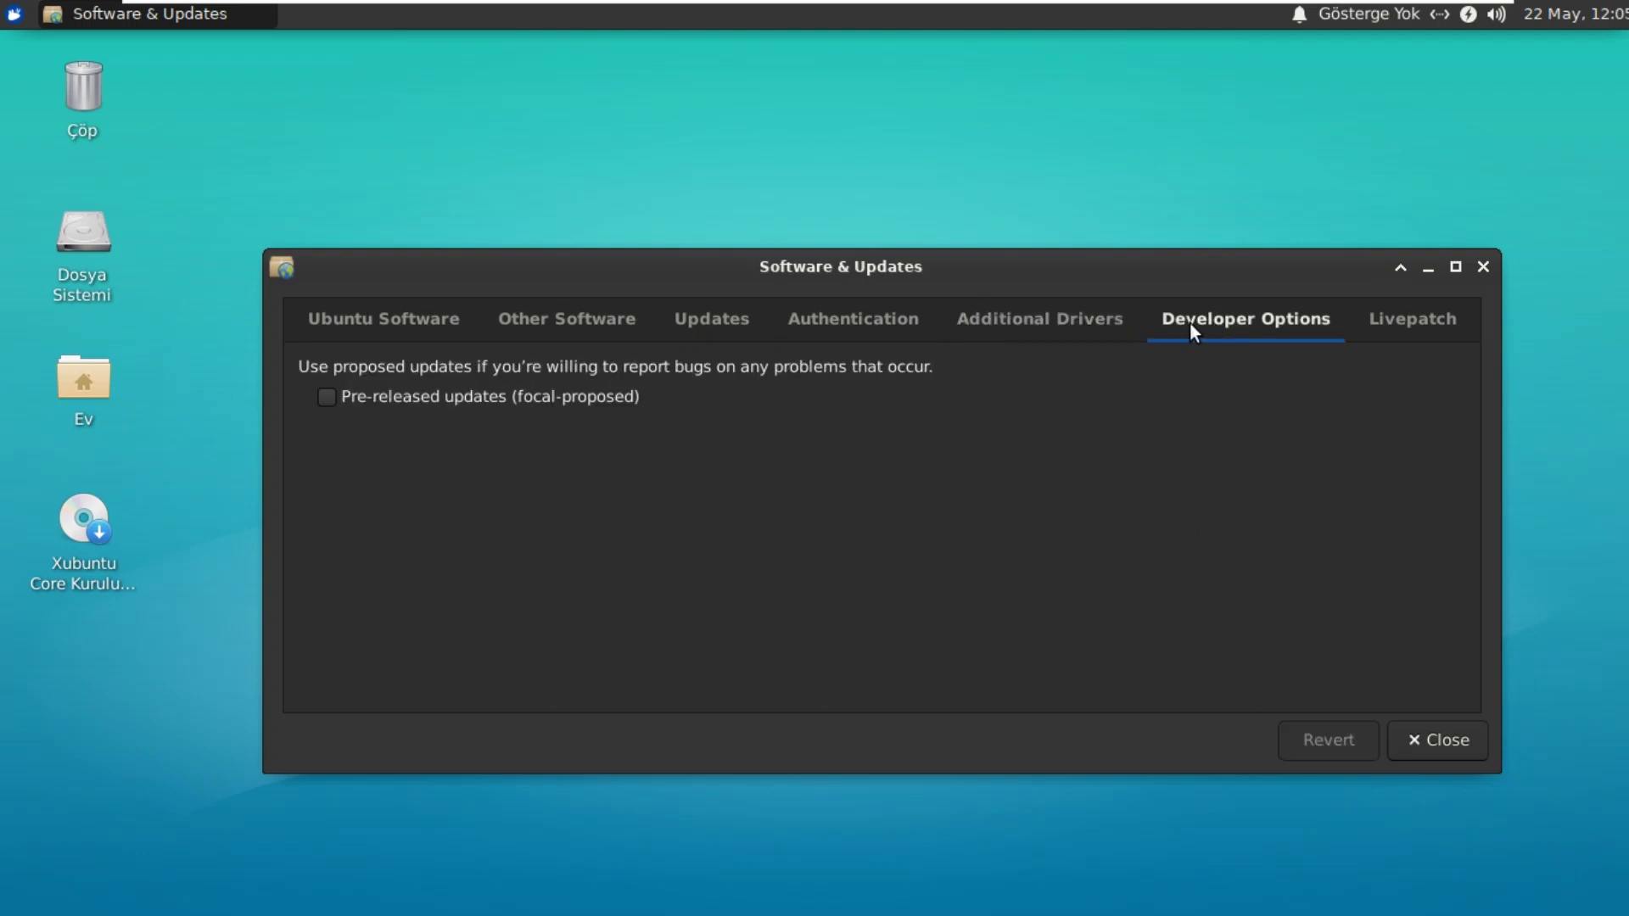
{"action": "left_click", "coordinate": [1412, 331]}
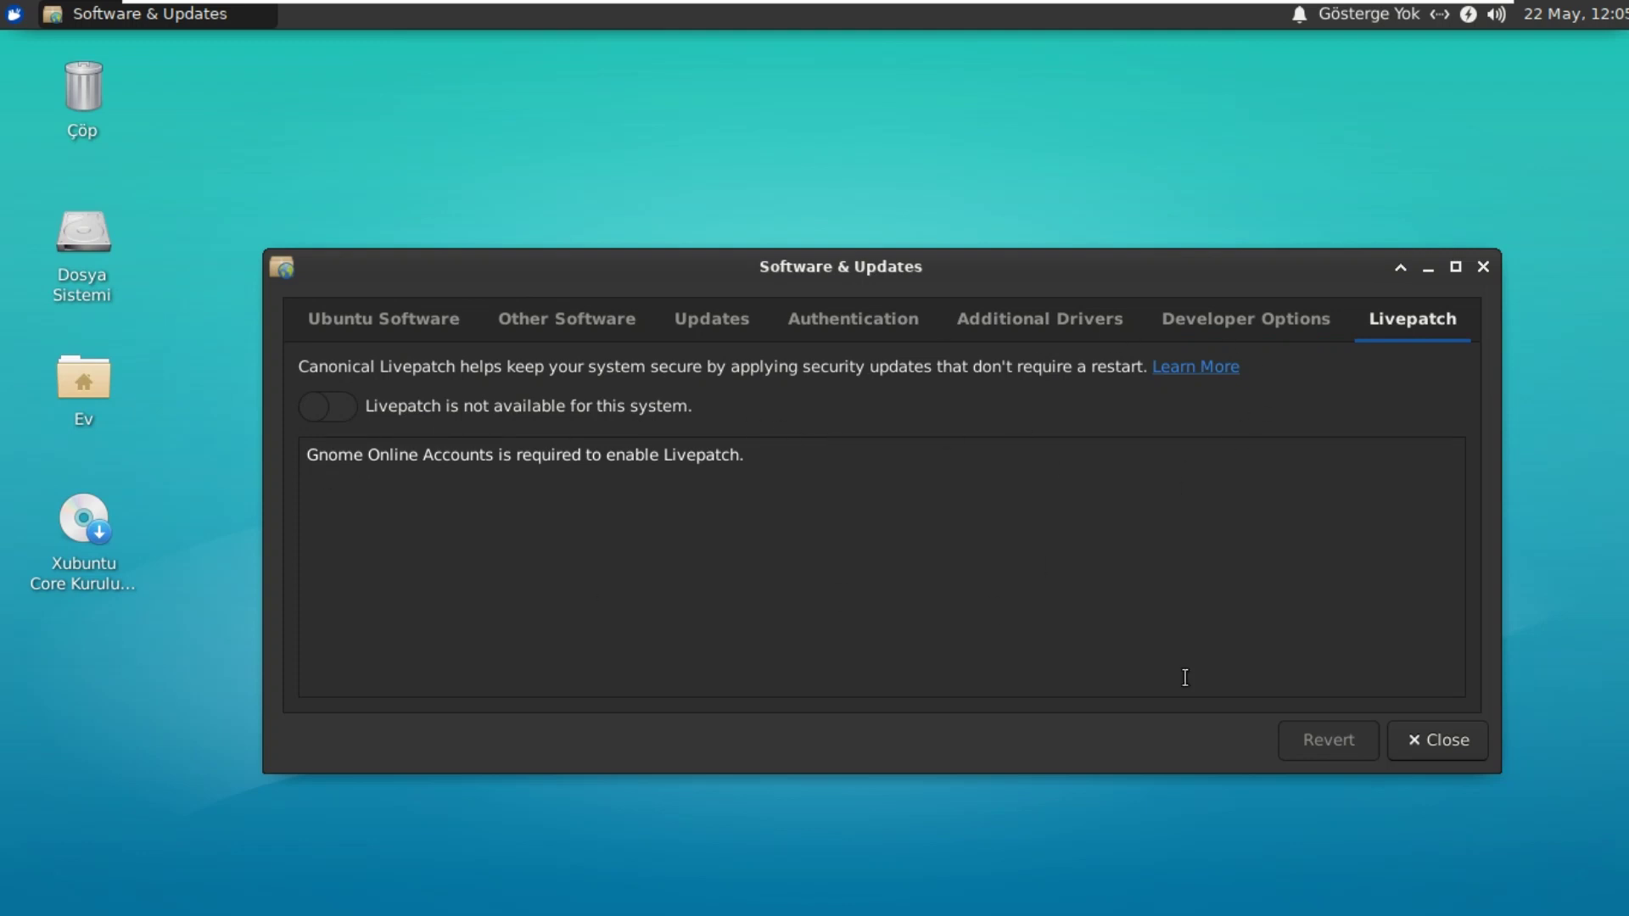
{"action": "left_click", "coordinate": [1487, 267]}
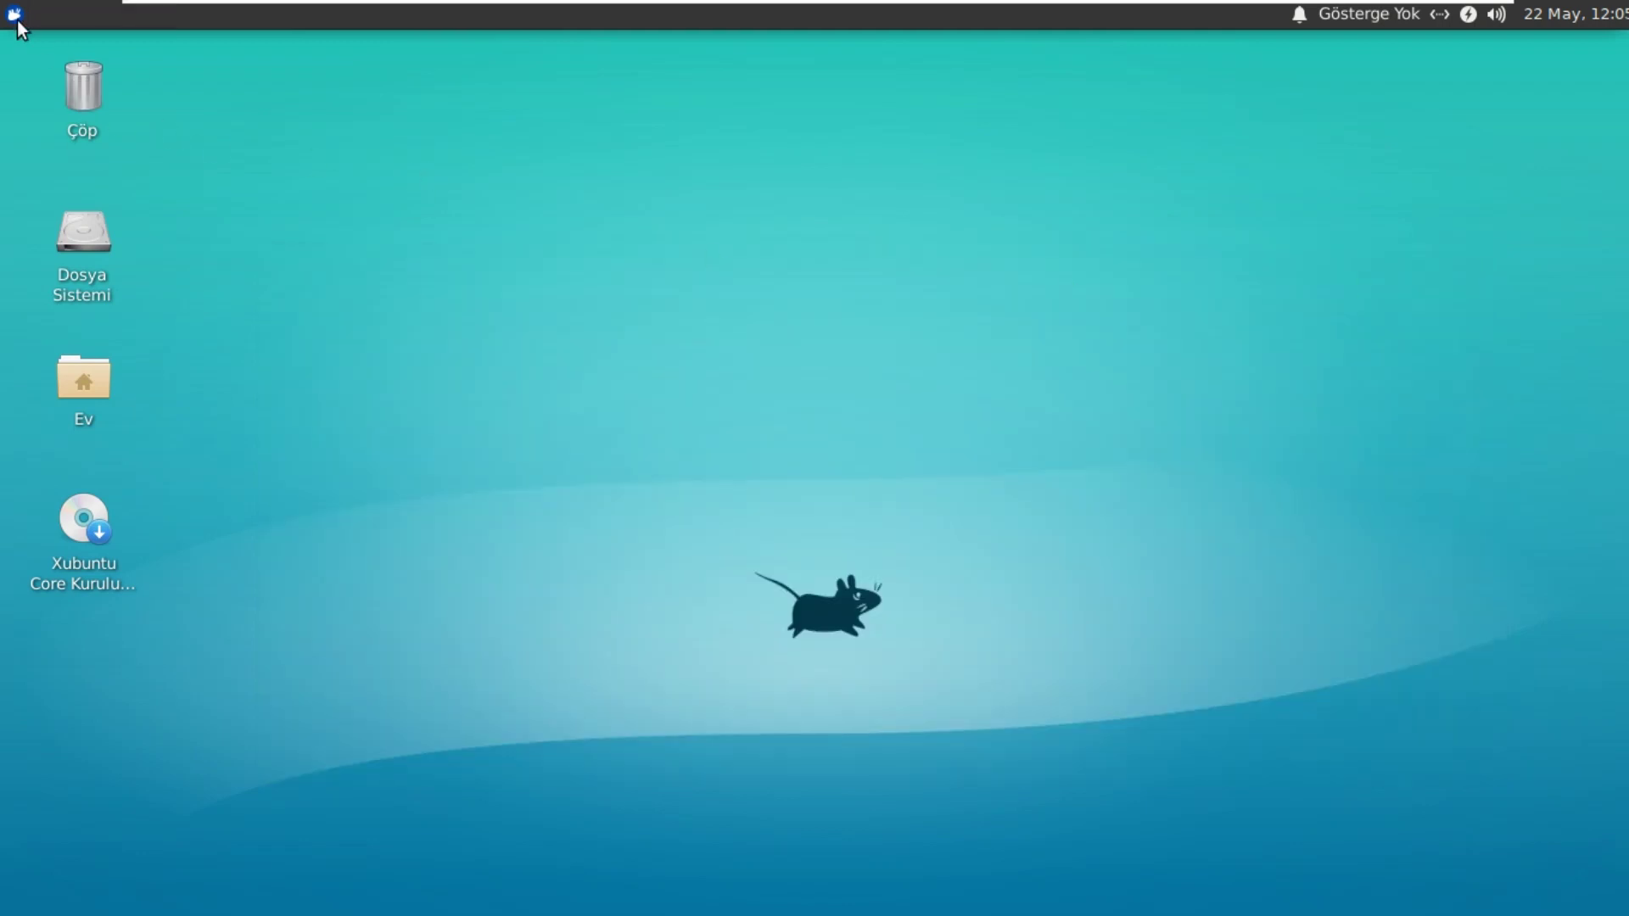
Step: Launch Pencere Yöneticisi İnce Ayarları from the Tüm Uygulamalar list
{"action": "left_click", "coordinate": [17, 20]}
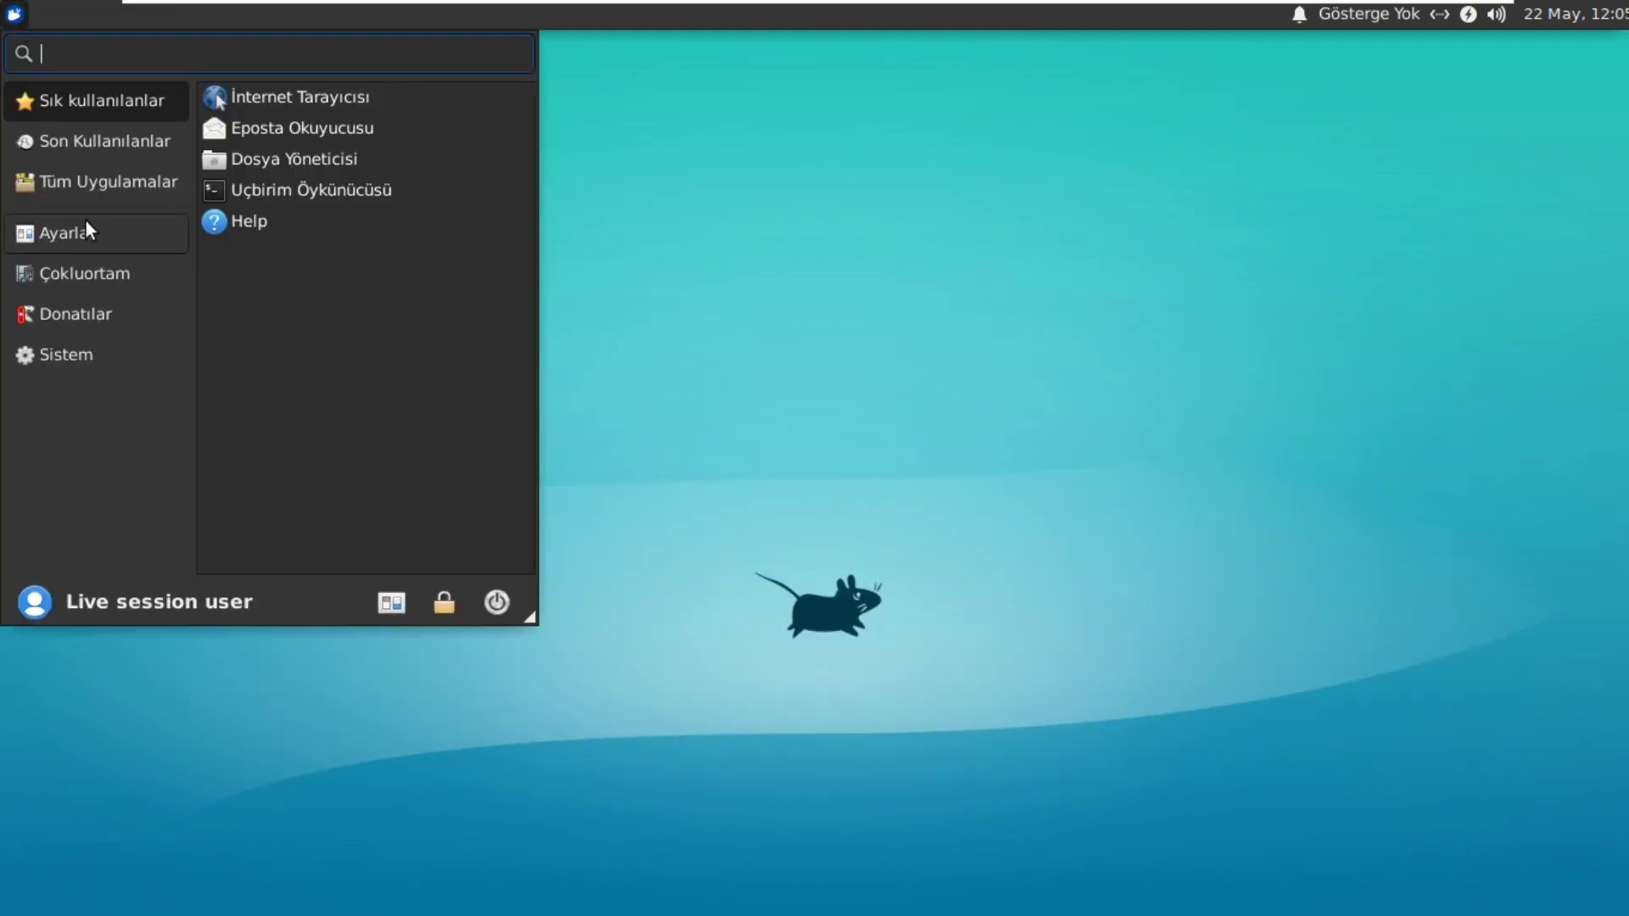
{"action": "left_click", "coordinate": [106, 180]}
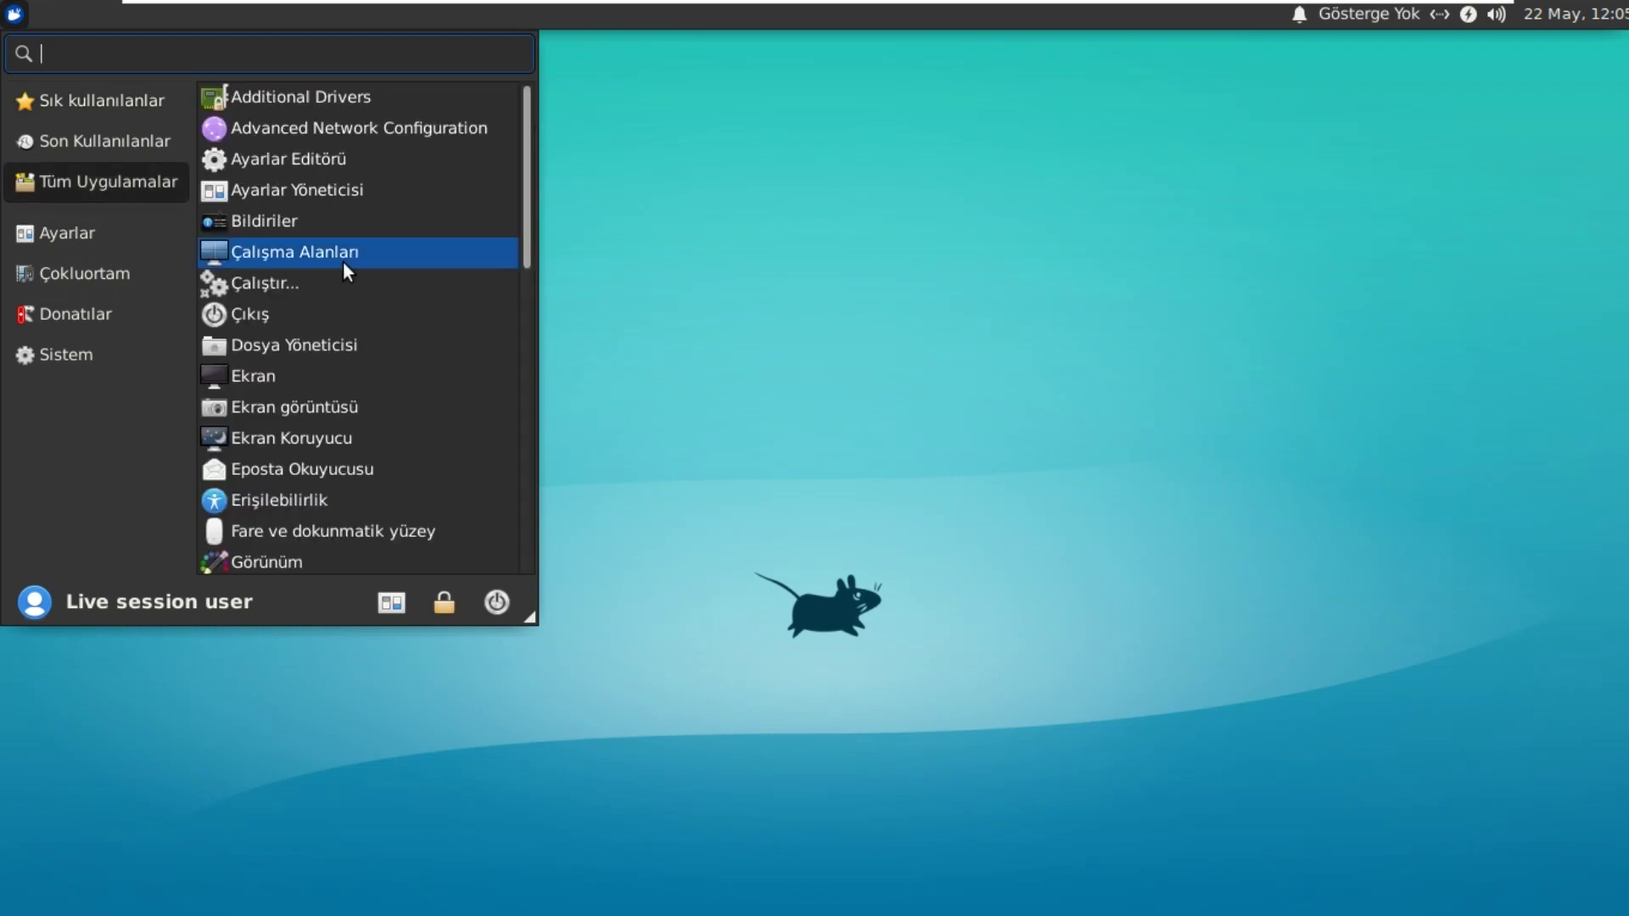
{"action": "scroll", "coordinate": [347, 279], "scroll_direction": "down", "scroll_amount": 2}
{"action": "scroll", "coordinate": [354, 288], "scroll_direction": "down", "scroll_amount": 8}
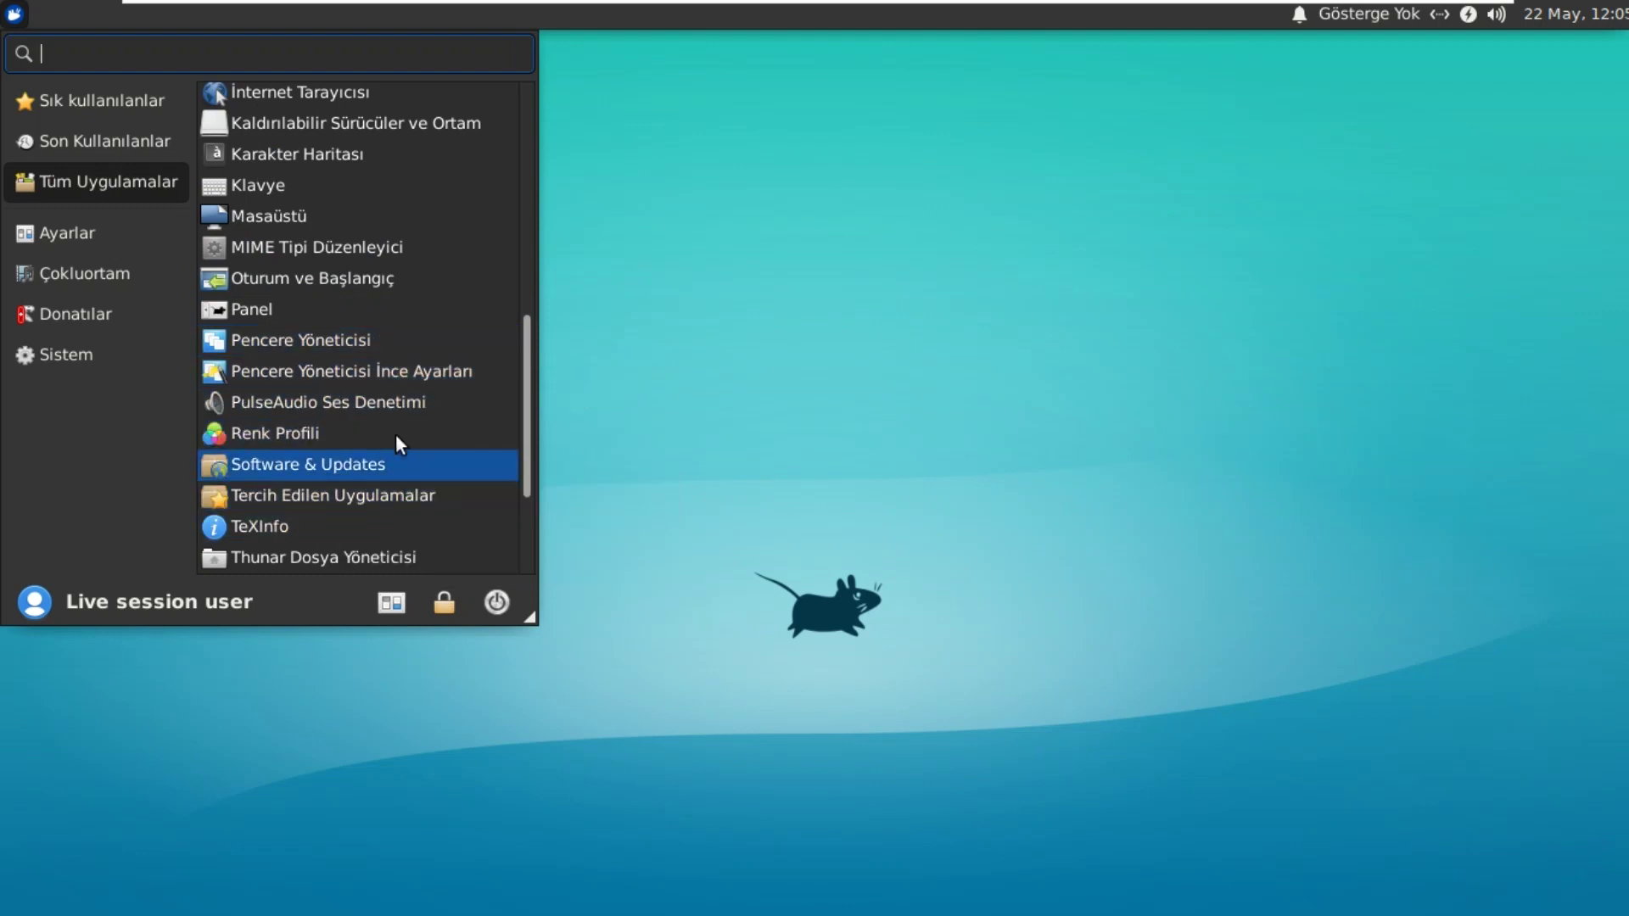
{"action": "left_click", "coordinate": [436, 370]}
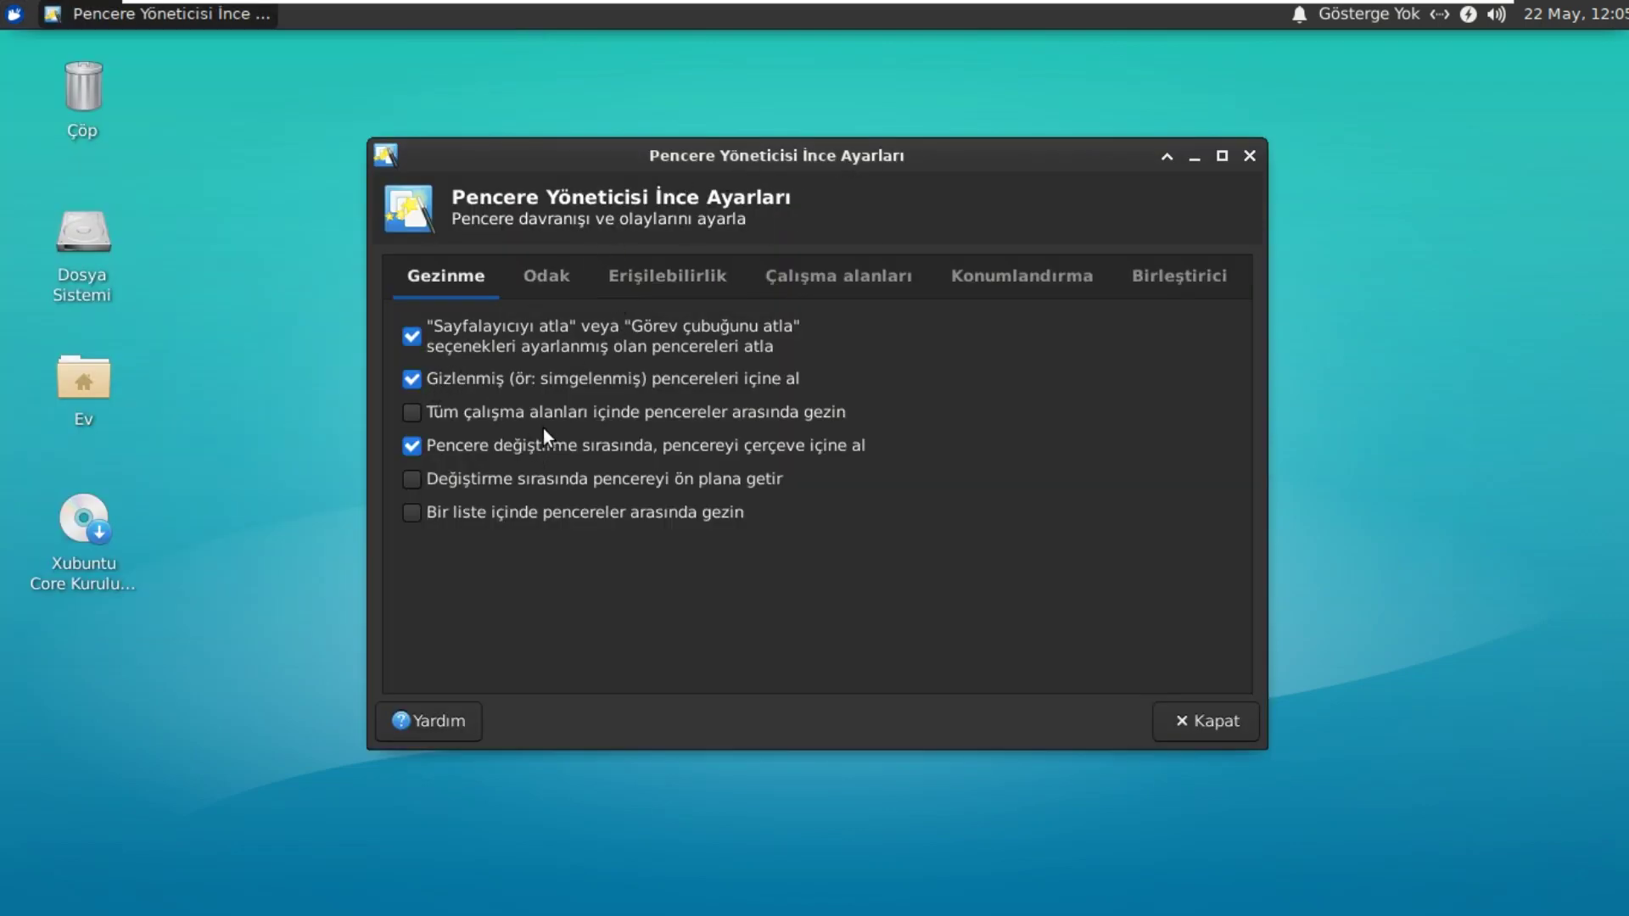
Step: Browse the focus, accessibility and workspace tabs of the window manager tweaks
{"action": "left_click", "coordinate": [546, 275]}
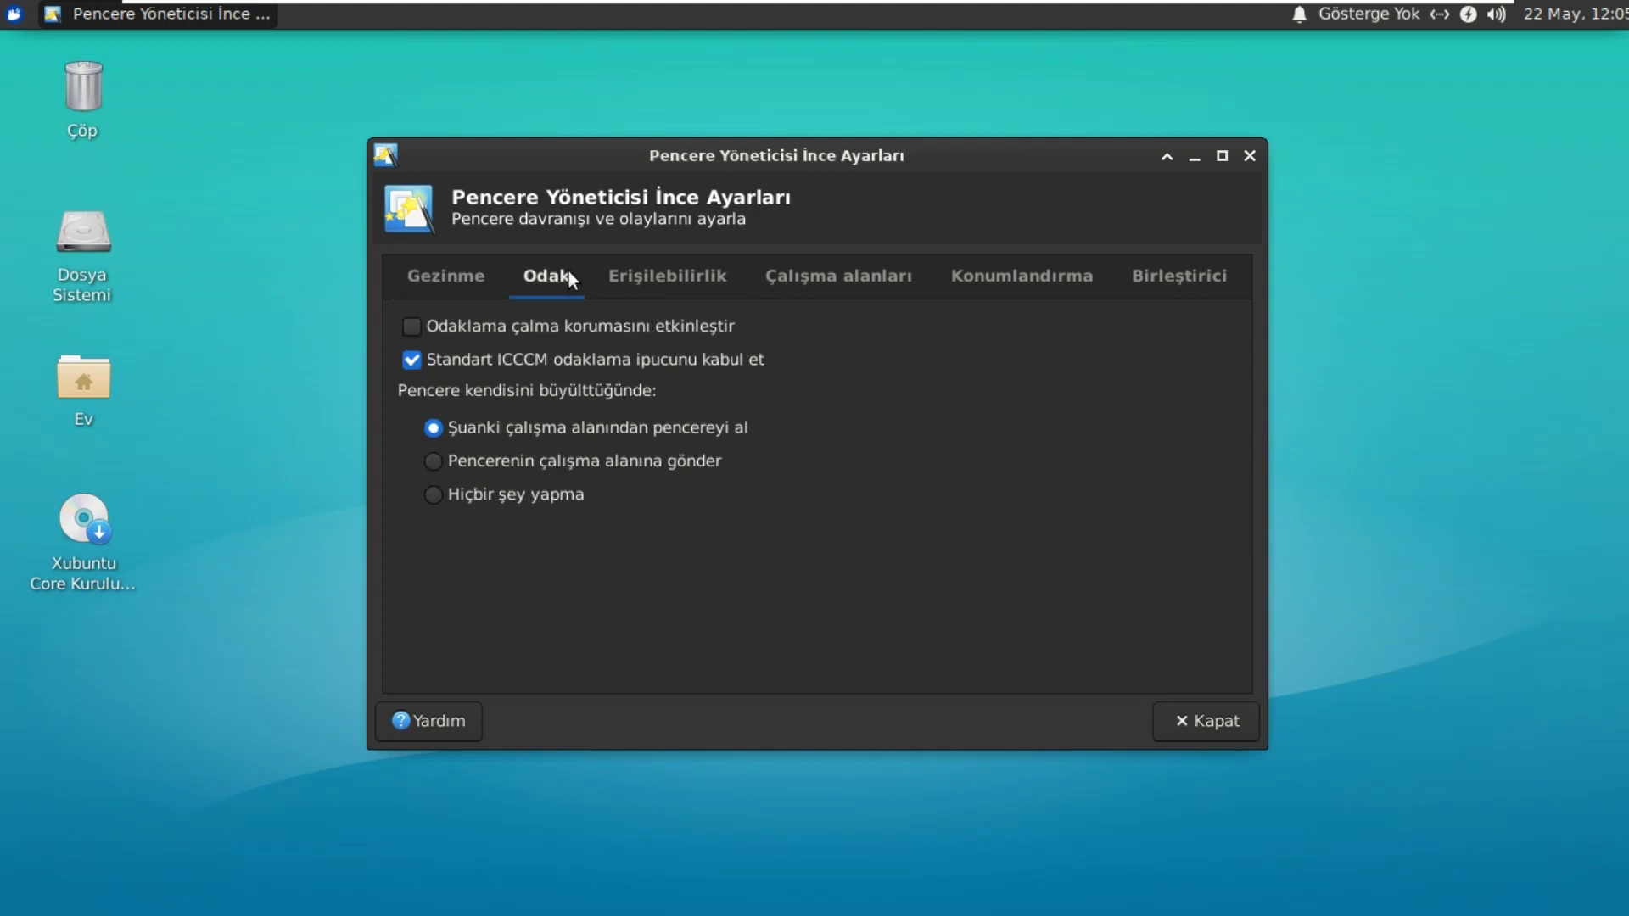
{"action": "left_click", "coordinate": [675, 268]}
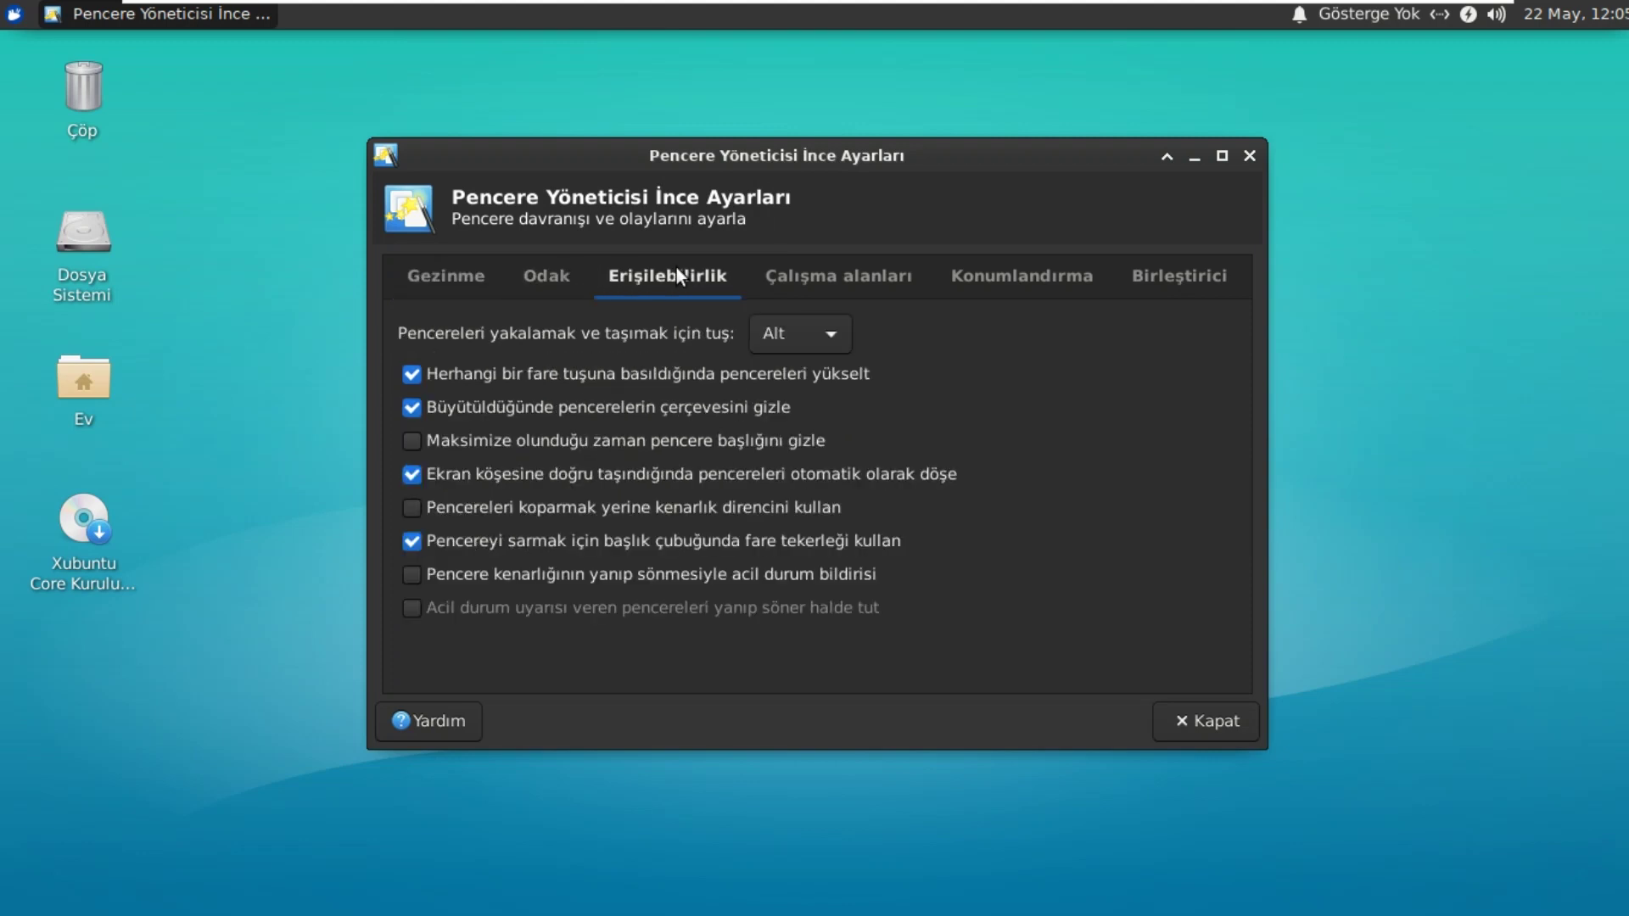
{"action": "left_click", "coordinate": [833, 276]}
{"action": "left_click", "coordinate": [731, 277]}
Step: Try Control and Hyper as the window-grab key, then set it back to Alt
{"action": "left_click", "coordinate": [812, 338]}
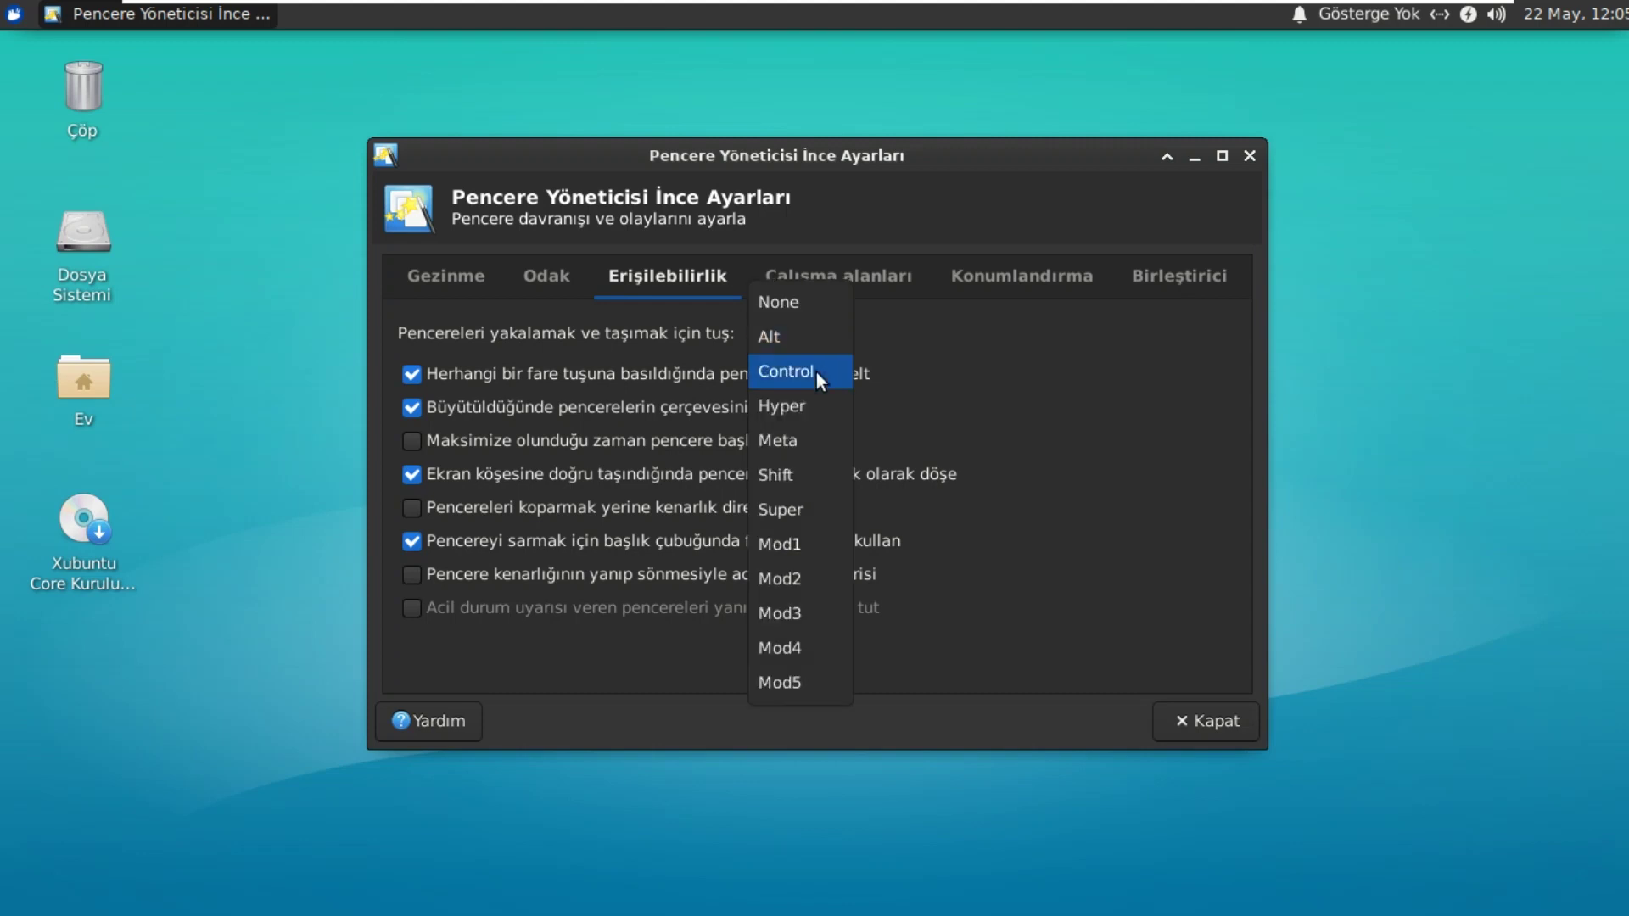
{"action": "left_click", "coordinate": [816, 373]}
{"action": "left_click", "coordinate": [814, 329]}
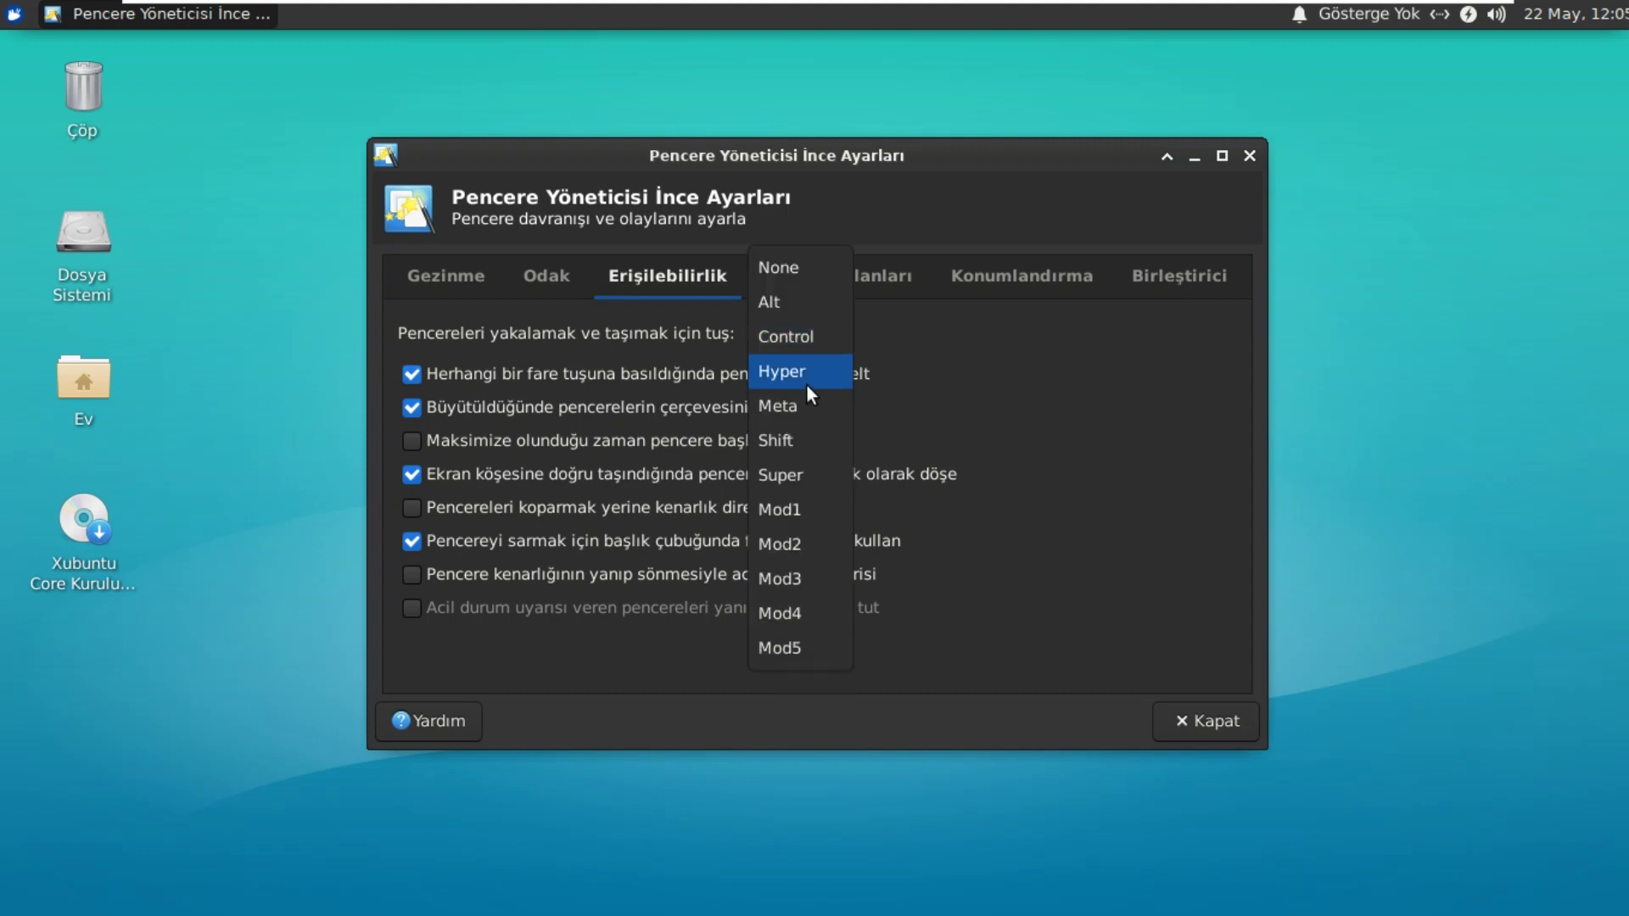
{"action": "left_click", "coordinate": [805, 378]}
{"action": "left_click", "coordinate": [803, 337]}
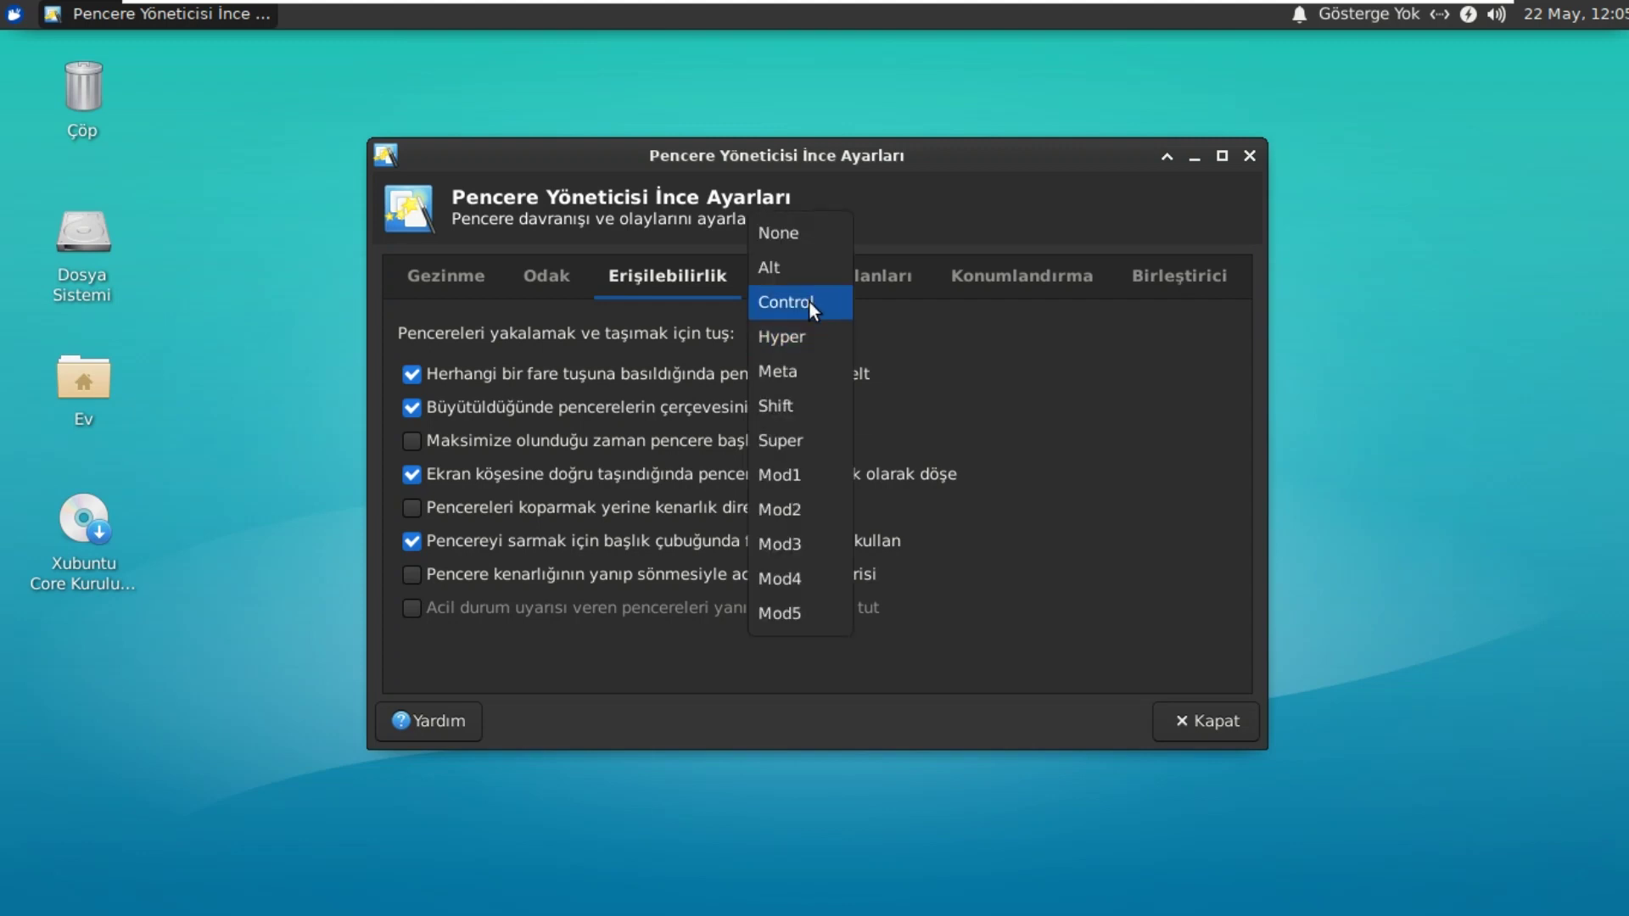
{"action": "left_click", "coordinate": [813, 268]}
Step: Move through the workspace and placement tabs to the Birleştirici compositor tab
{"action": "left_click", "coordinate": [783, 271]}
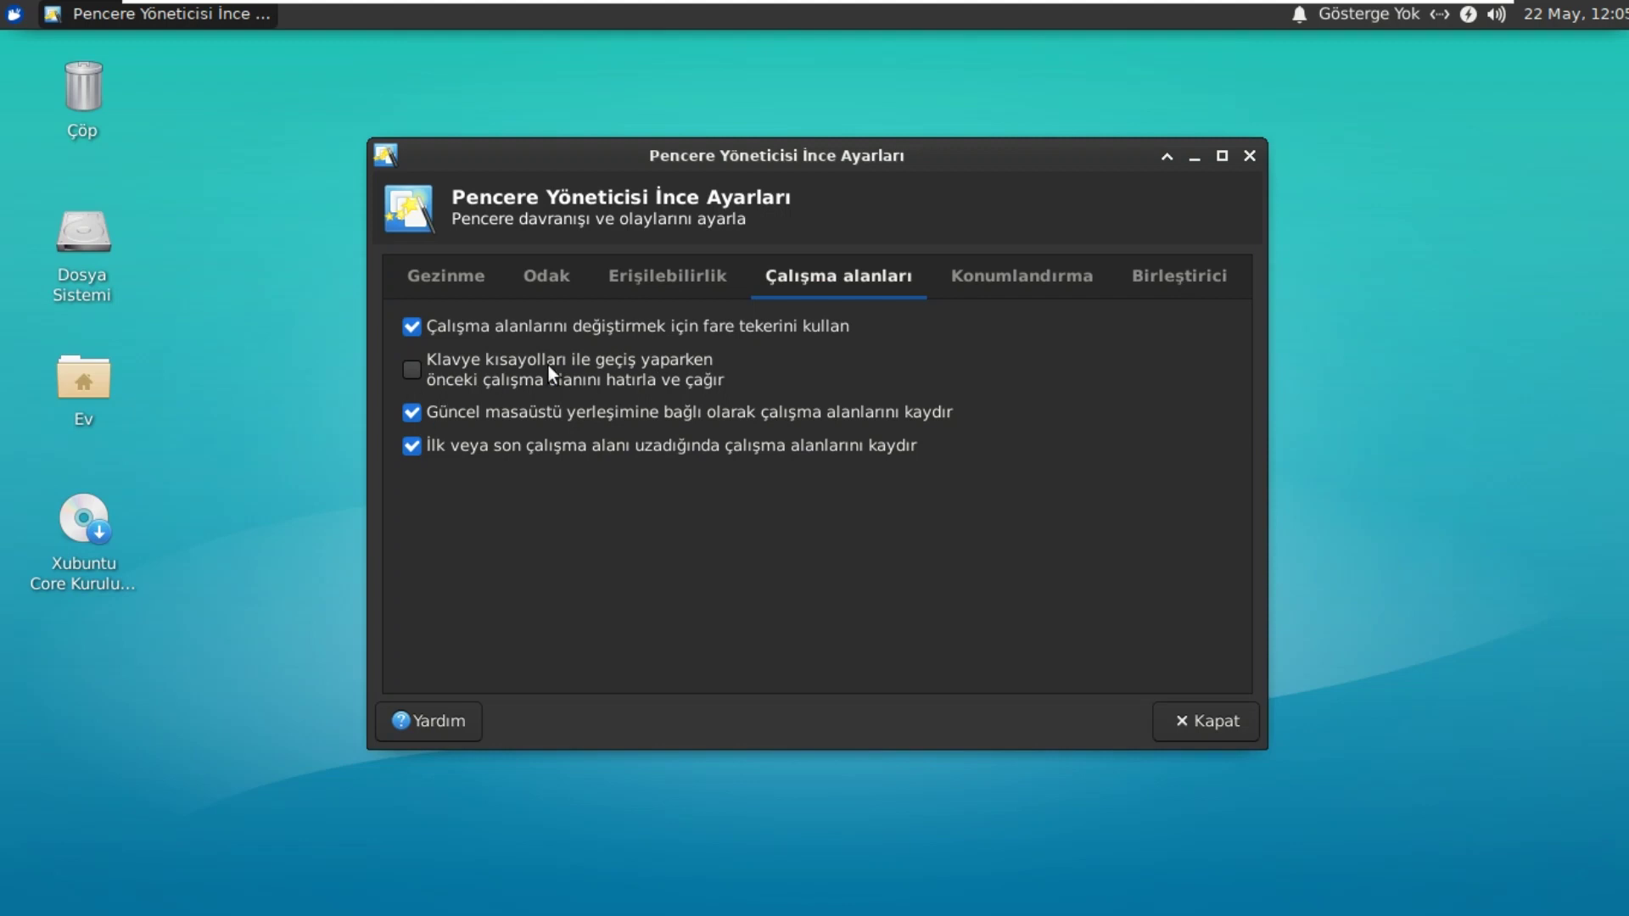
{"action": "left_click", "coordinate": [1040, 280]}
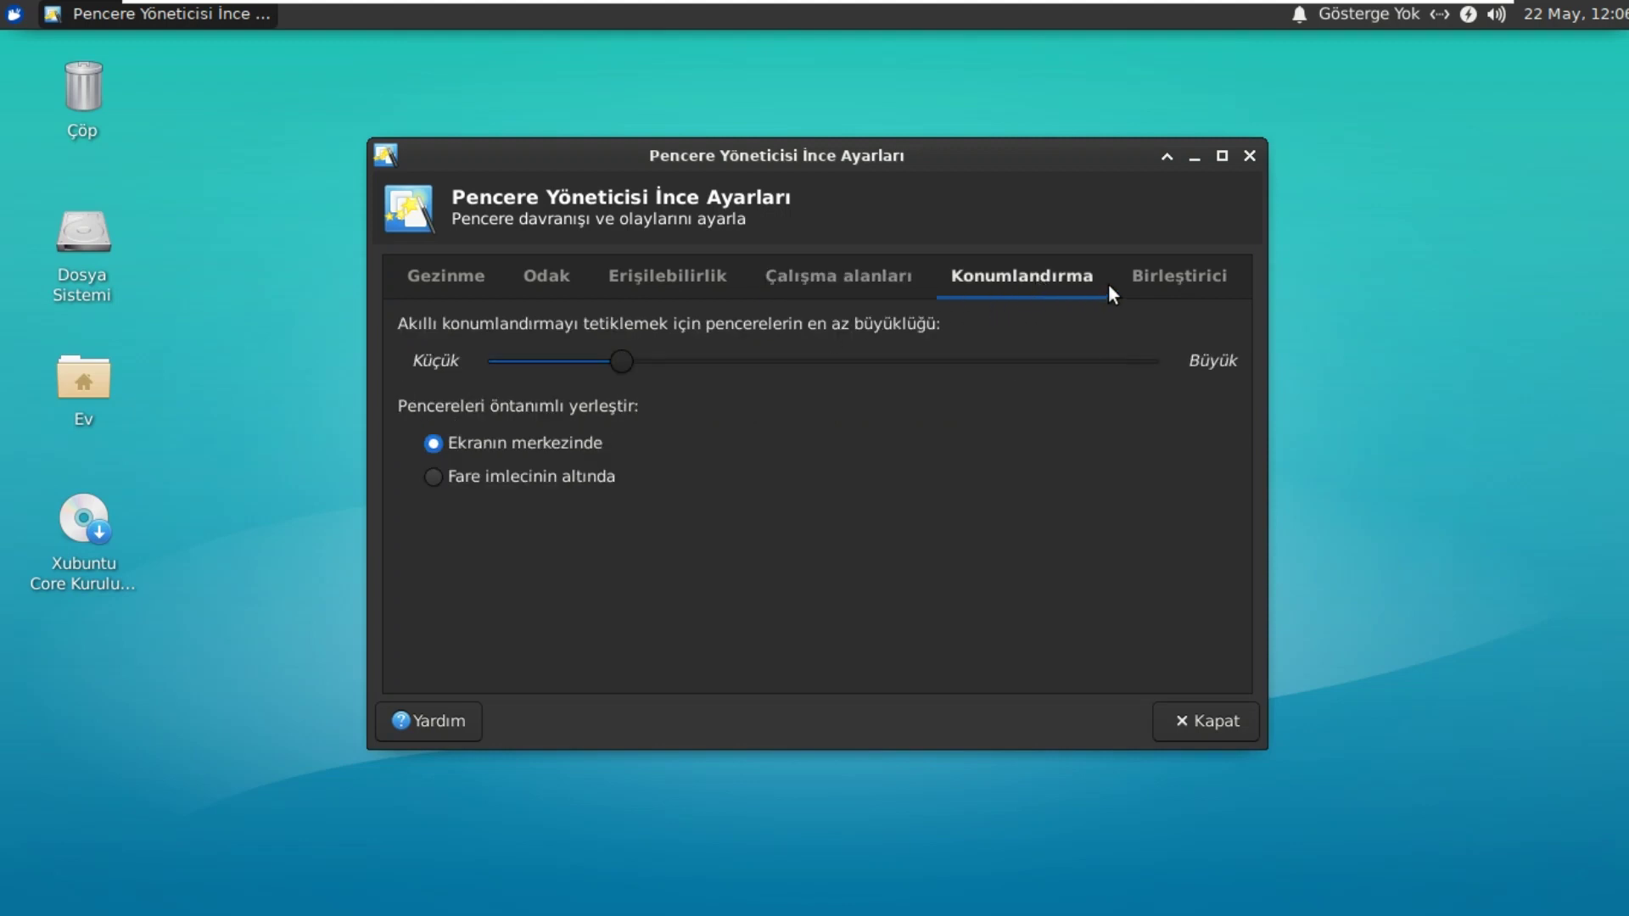
{"action": "left_click", "coordinate": [1168, 278]}
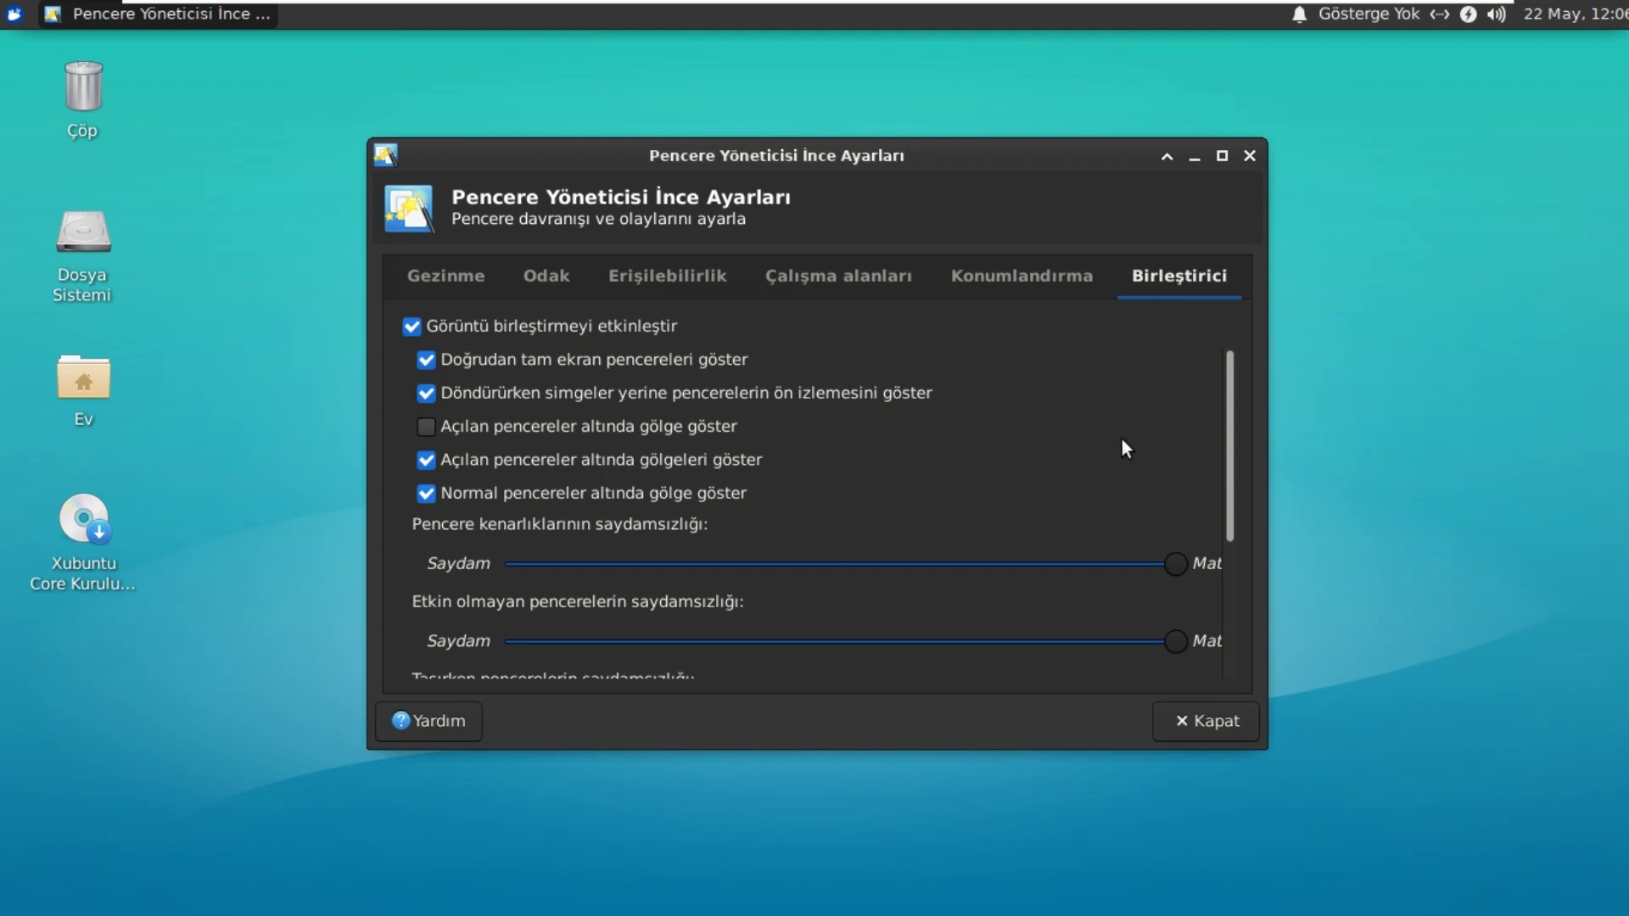
{"action": "left_click_drag", "start_coordinate": [1229, 424], "coordinate": [1231, 472]}
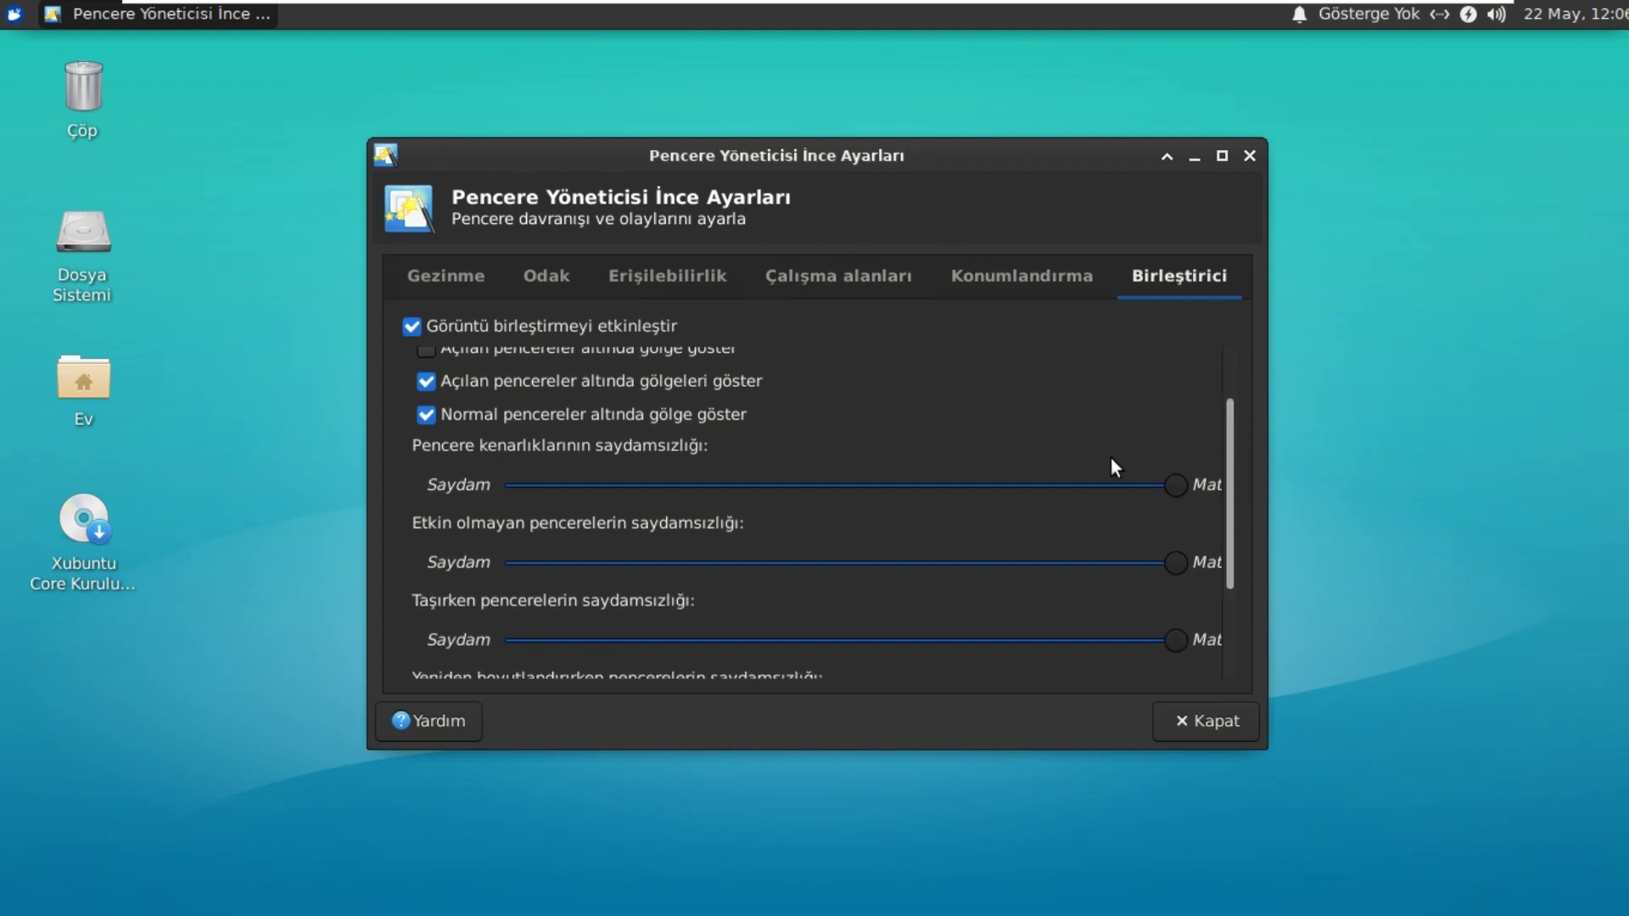
Step: Lower the opacity of window borders, inactive windows and moving windows
{"action": "left_click", "coordinate": [1099, 485]}
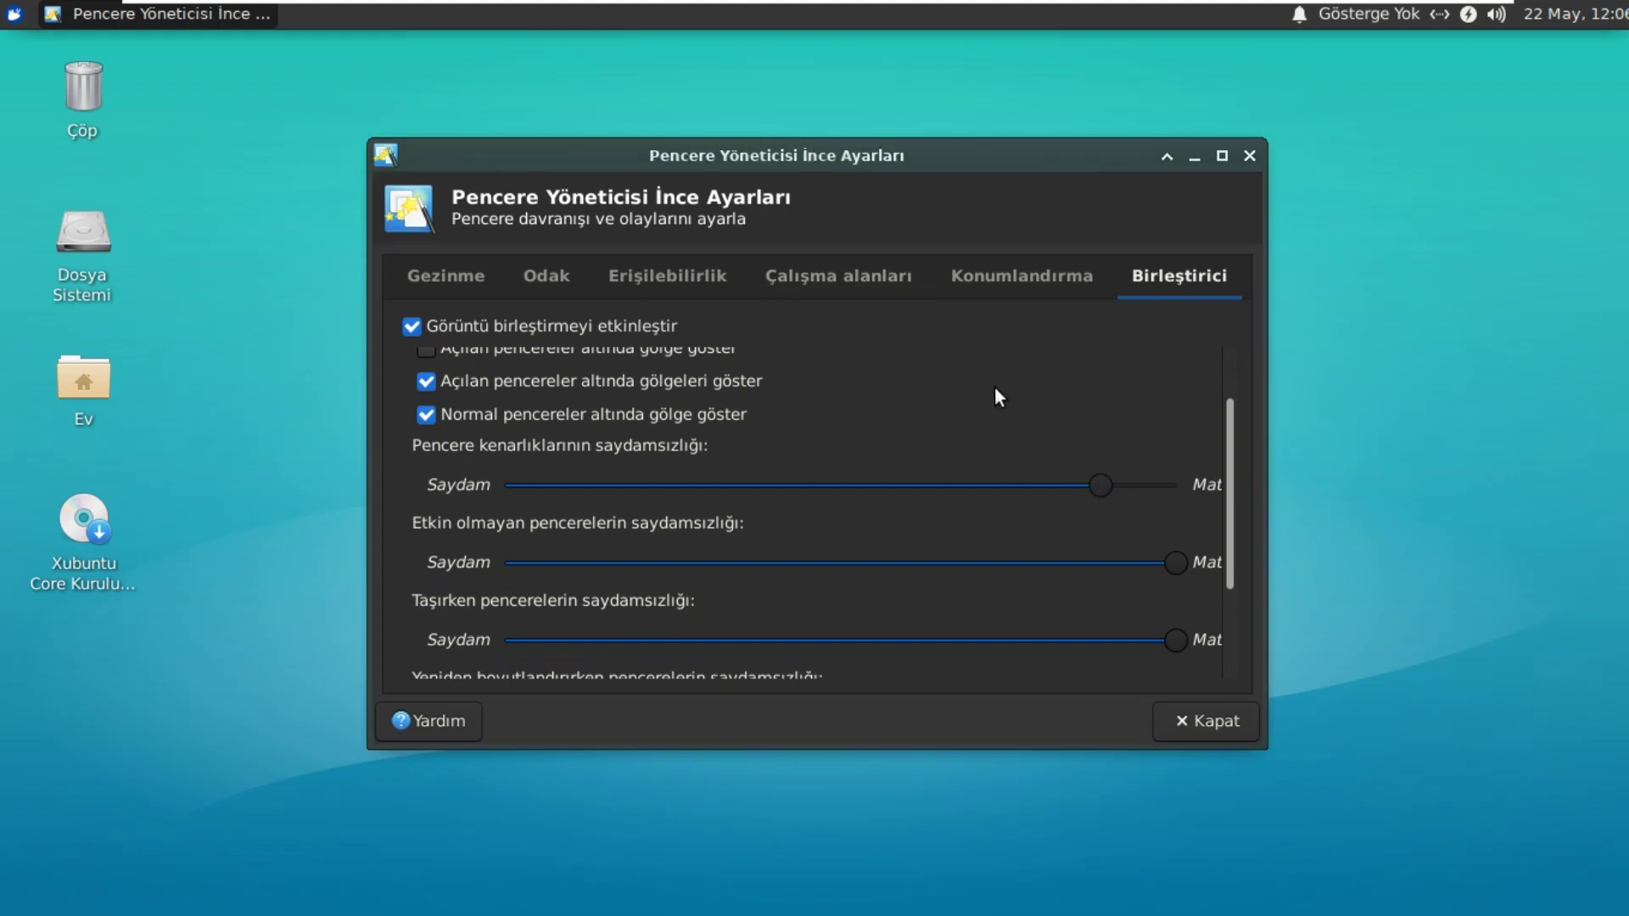
{"action": "left_click", "coordinate": [1036, 486]}
{"action": "left_click", "coordinate": [934, 485]}
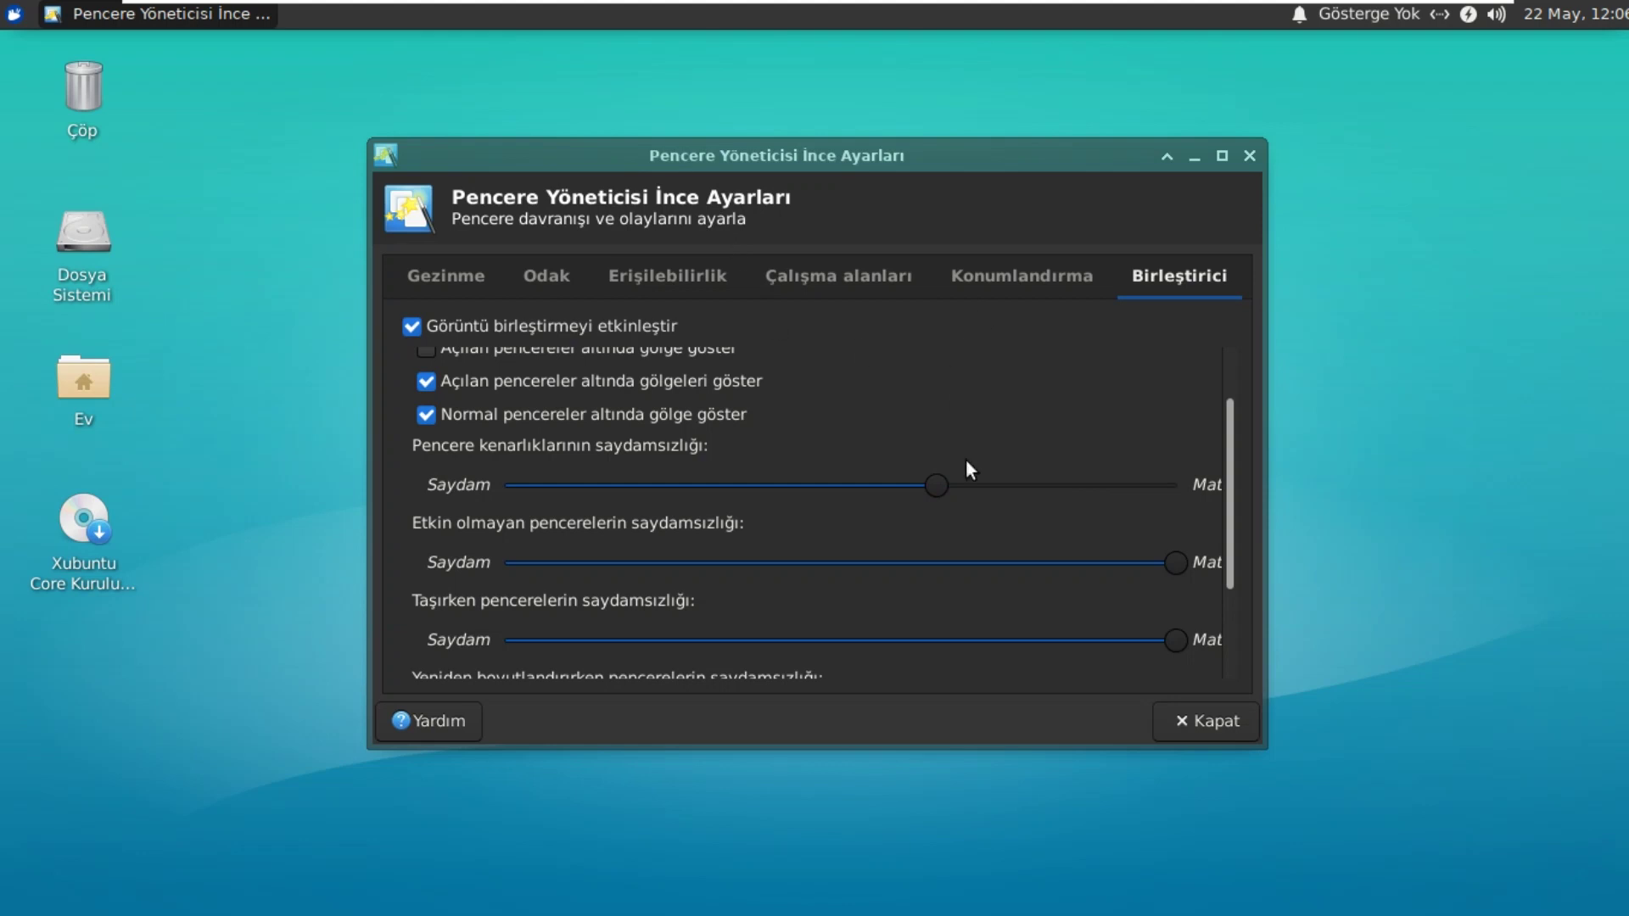
{"action": "left_click_drag", "start_coordinate": [1137, 563], "coordinate": [1047, 565]}
{"action": "left_click", "coordinate": [958, 574]}
{"action": "left_click", "coordinate": [1030, 640]}
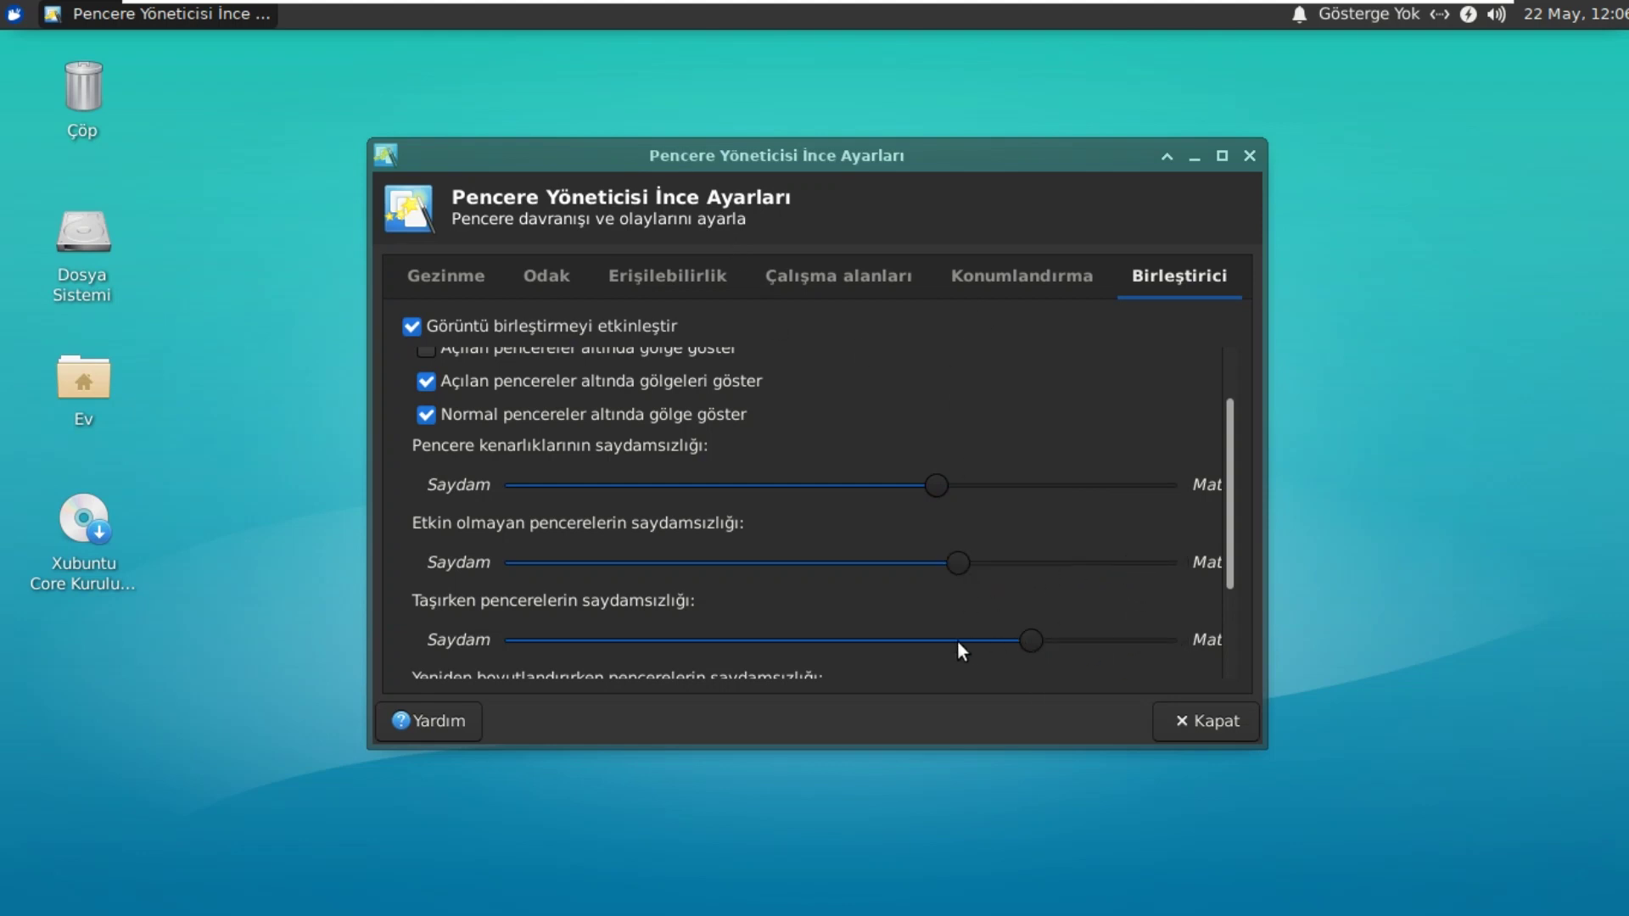
{"action": "left_click", "coordinate": [931, 642]}
Step: Lower the resizing and opening-window opacity, then close the tweaks window
{"action": "mouse_move", "coordinate": [750, 144]}
{"action": "left_mouse_down"}
{"action": "mouse_move", "coordinate": [878, 146]}
{"action": "mouse_move", "coordinate": [633, 133]}
{"action": "mouse_move", "coordinate": [866, 158]}
{"action": "mouse_move", "coordinate": [739, 138]}
{"action": "left_mouse_up"}
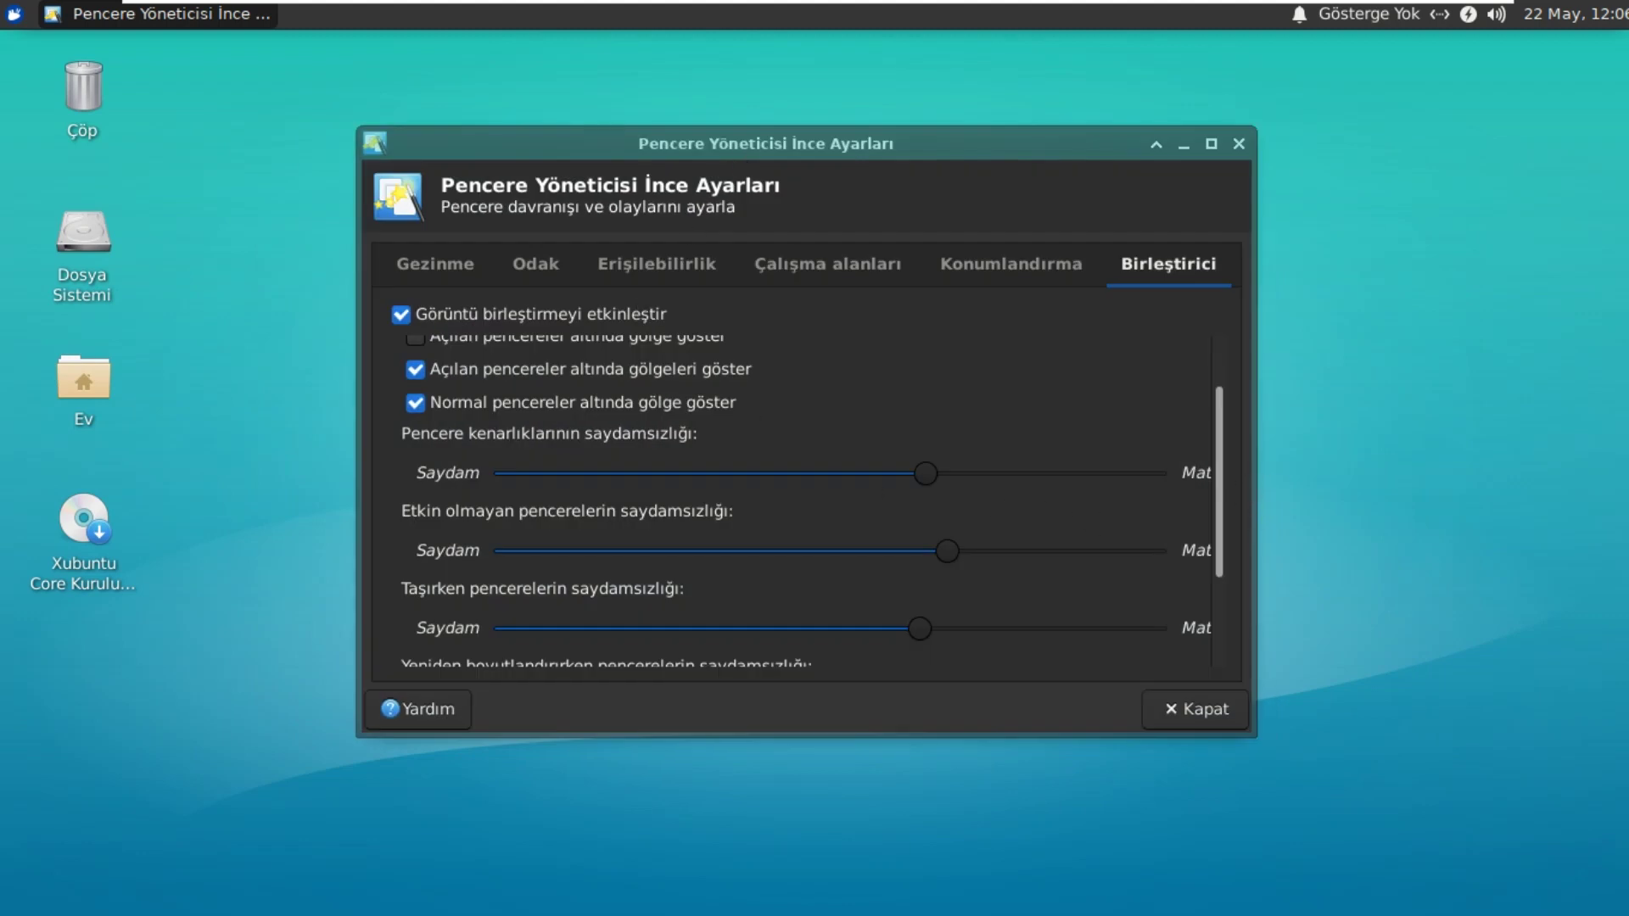
{"action": "left_click_drag", "start_coordinate": [1220, 484], "coordinate": [1224, 603]}
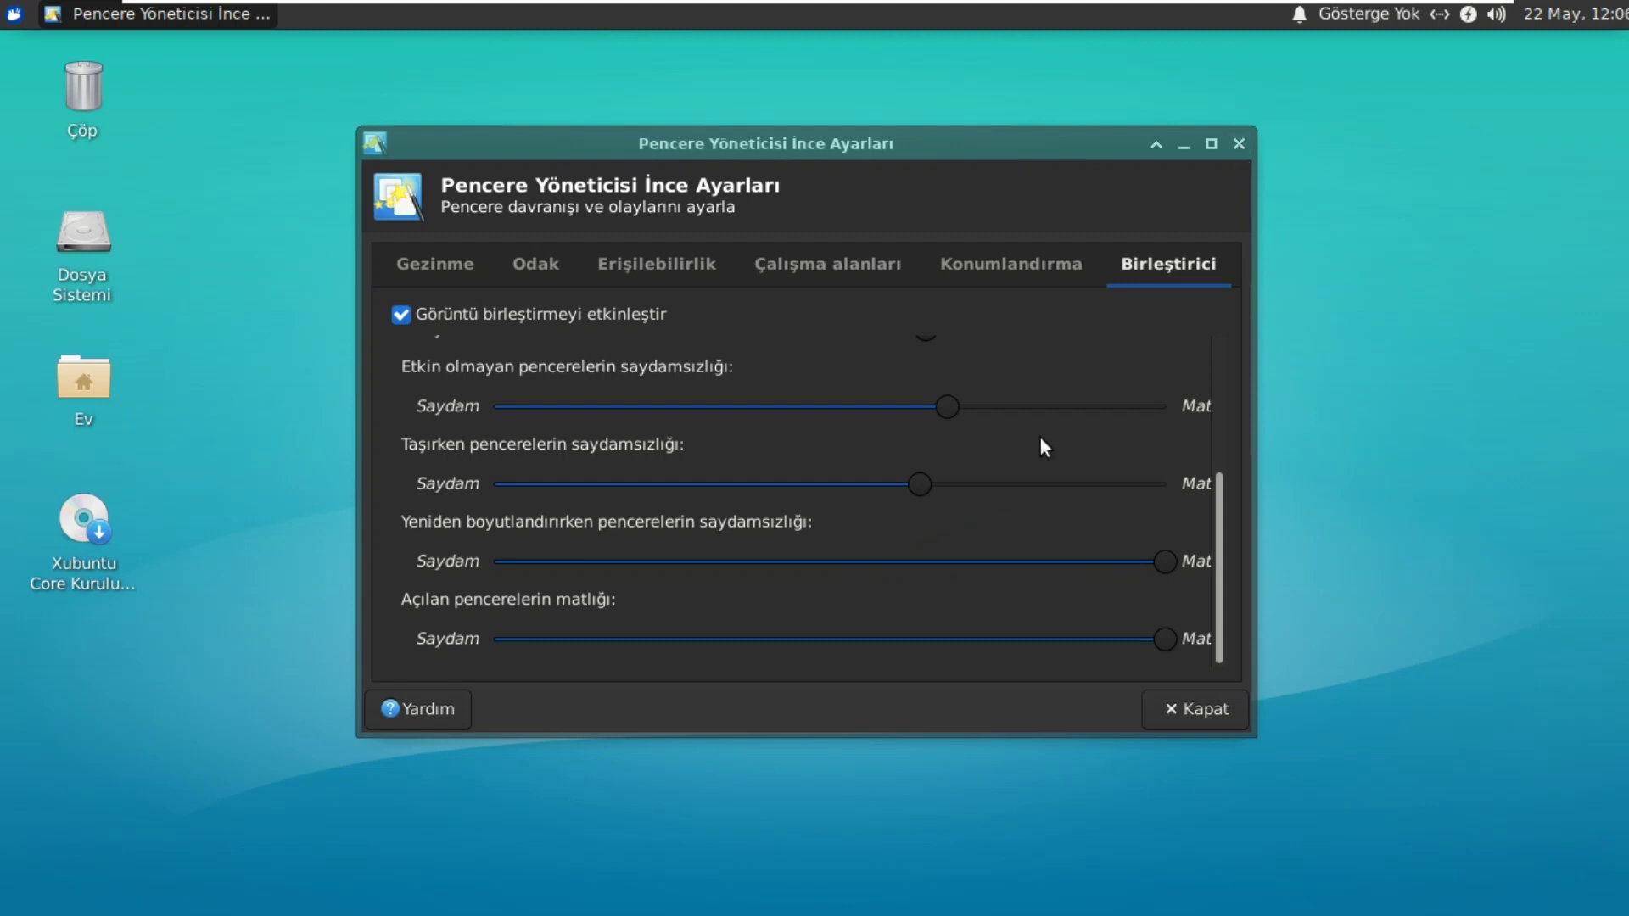
{"action": "left_click", "coordinate": [924, 562]}
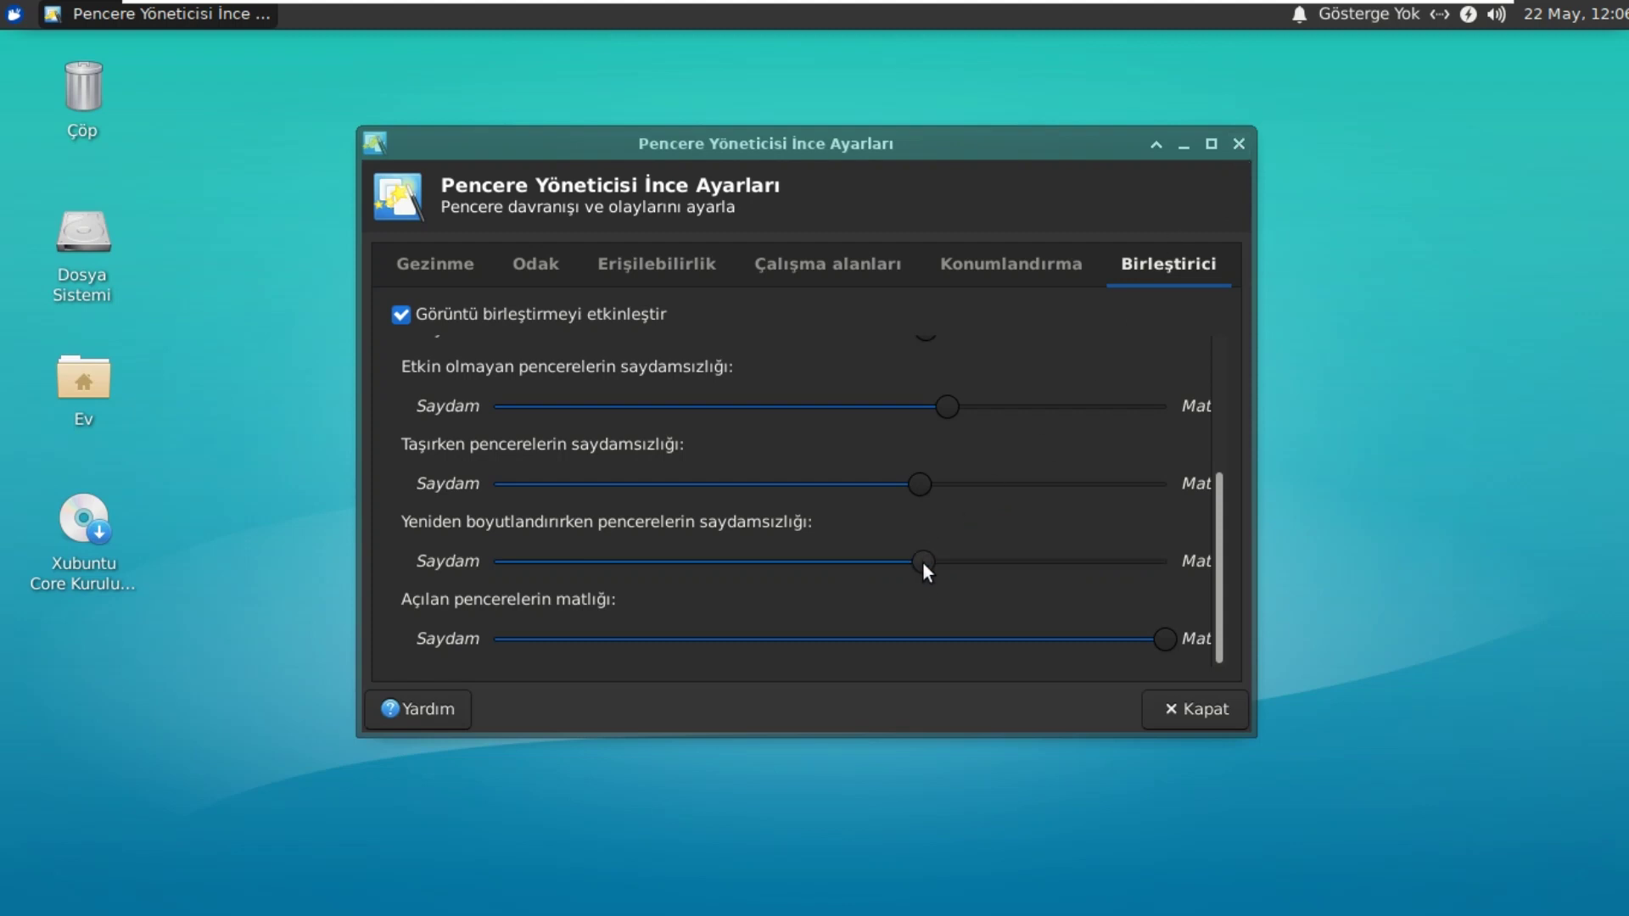
{"action": "left_click", "coordinate": [936, 639]}
{"action": "left_click", "coordinate": [1239, 146]}
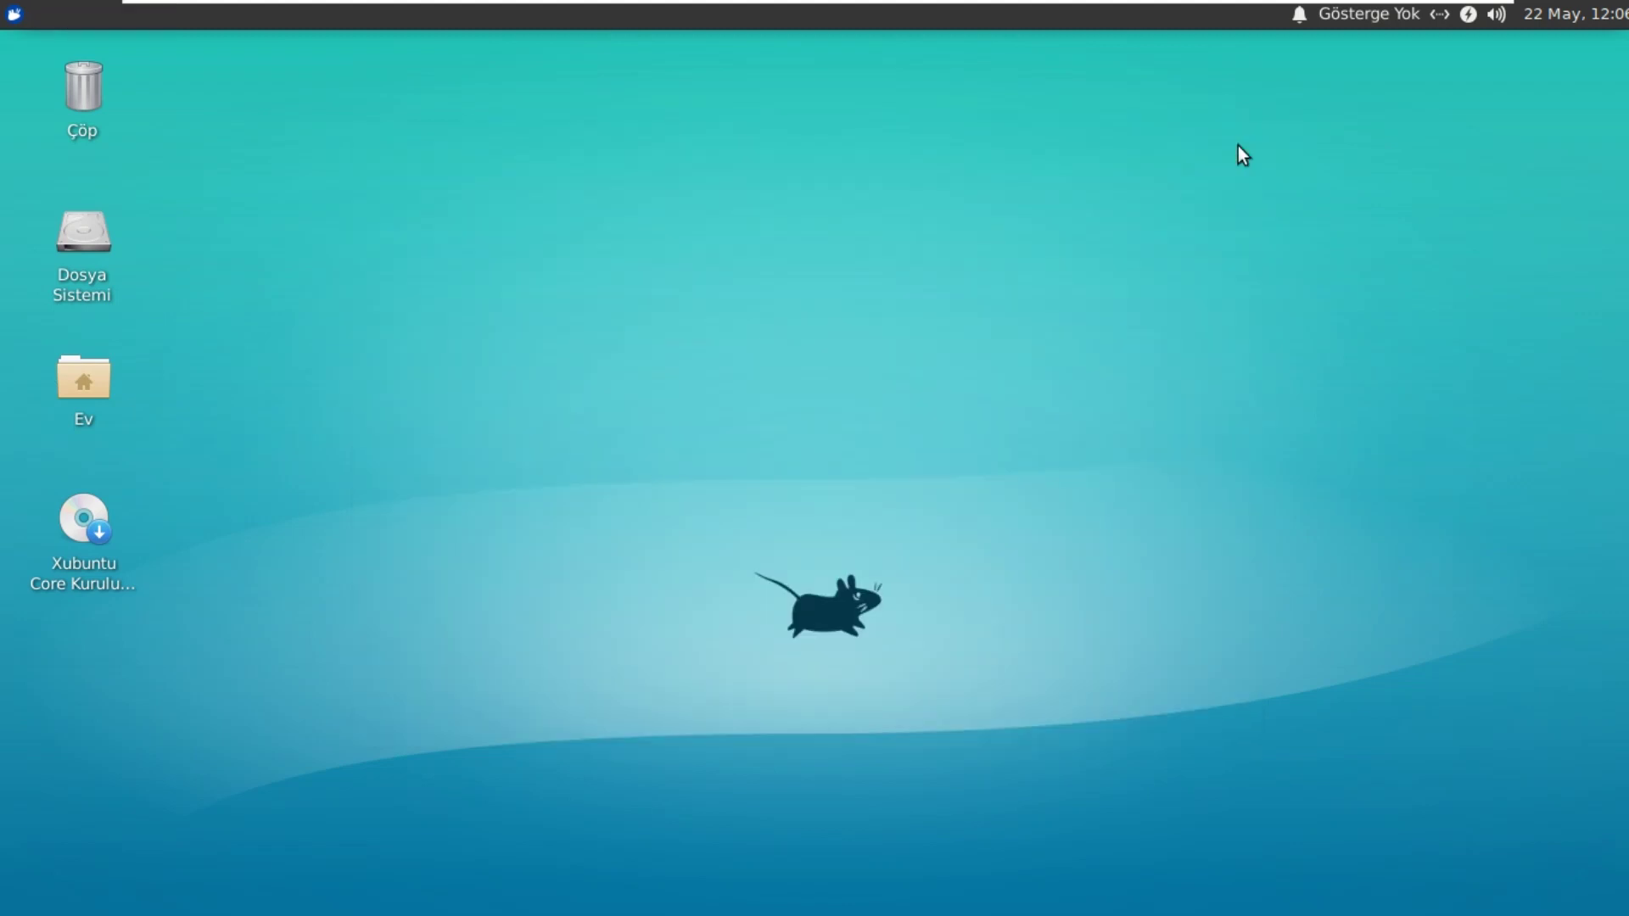
Step: Open the Whisker menu on Tüm Uygulamalar and scroll to the bottom of the list
{"action": "left_click", "coordinate": [14, 14]}
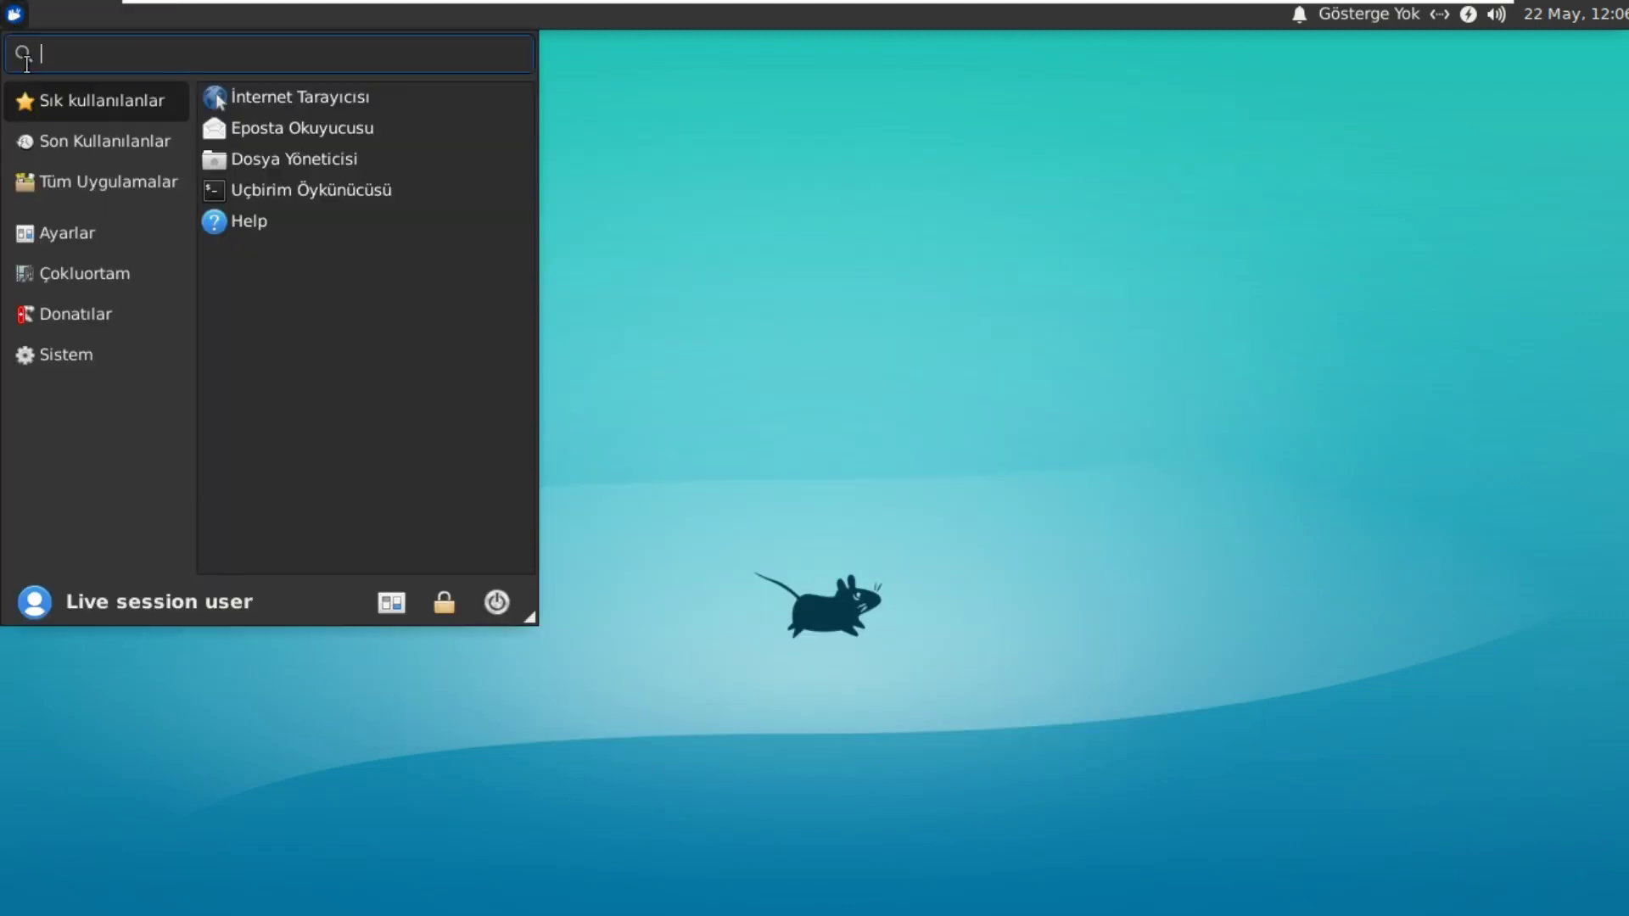
{"action": "left_click", "coordinate": [124, 180]}
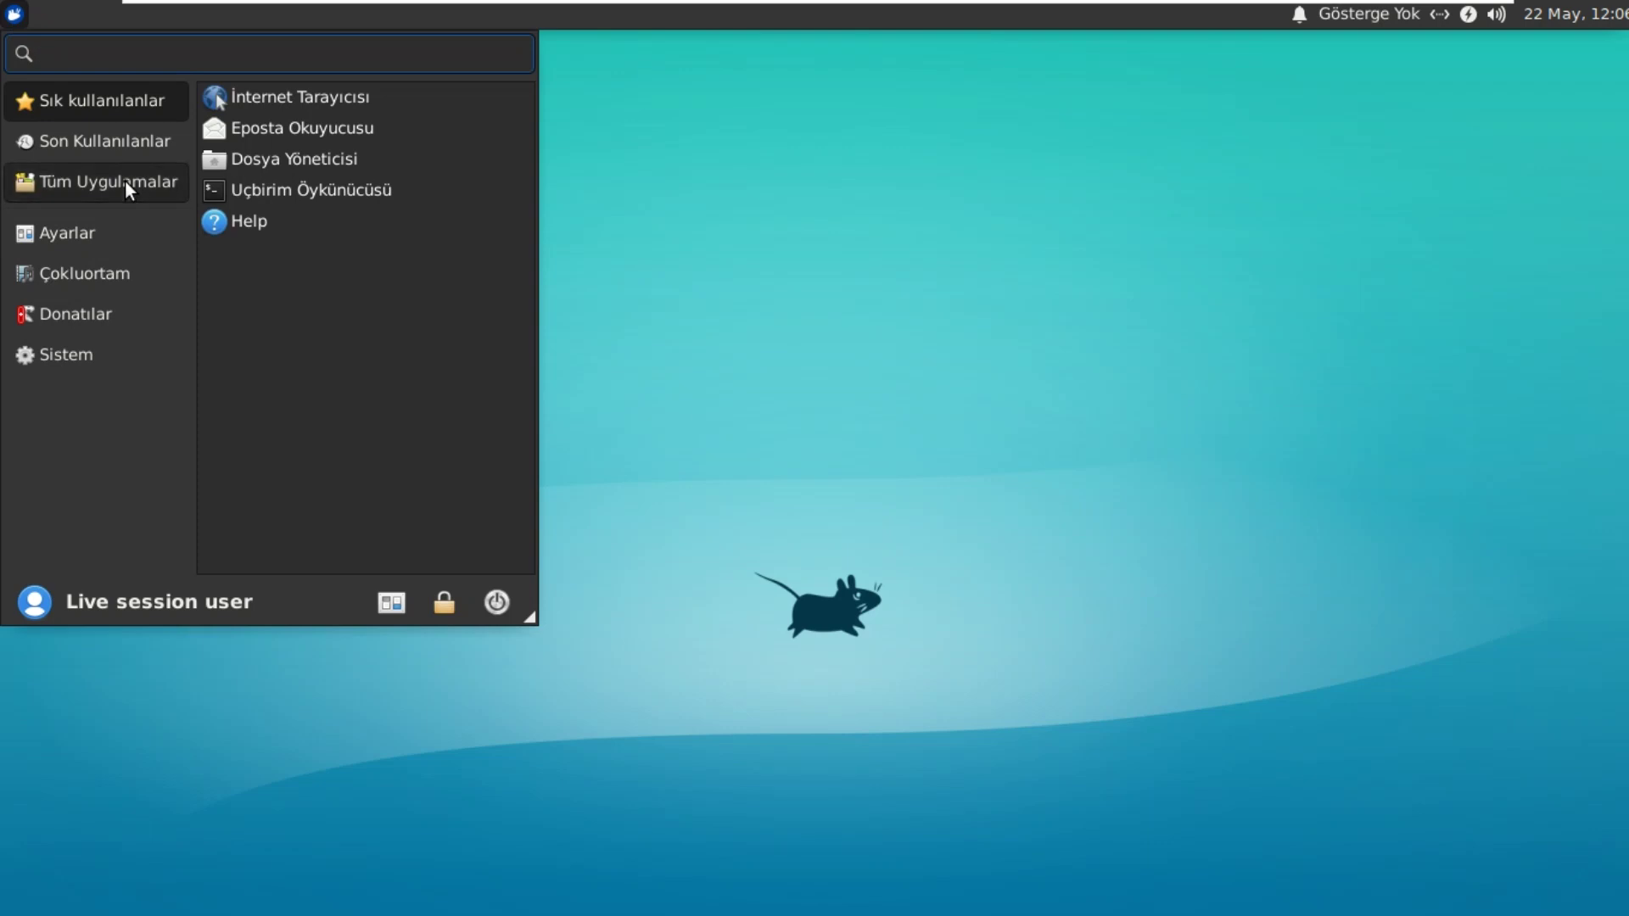
{"action": "scroll", "coordinate": [354, 358], "scroll_direction": "down", "scroll_amount": 6}
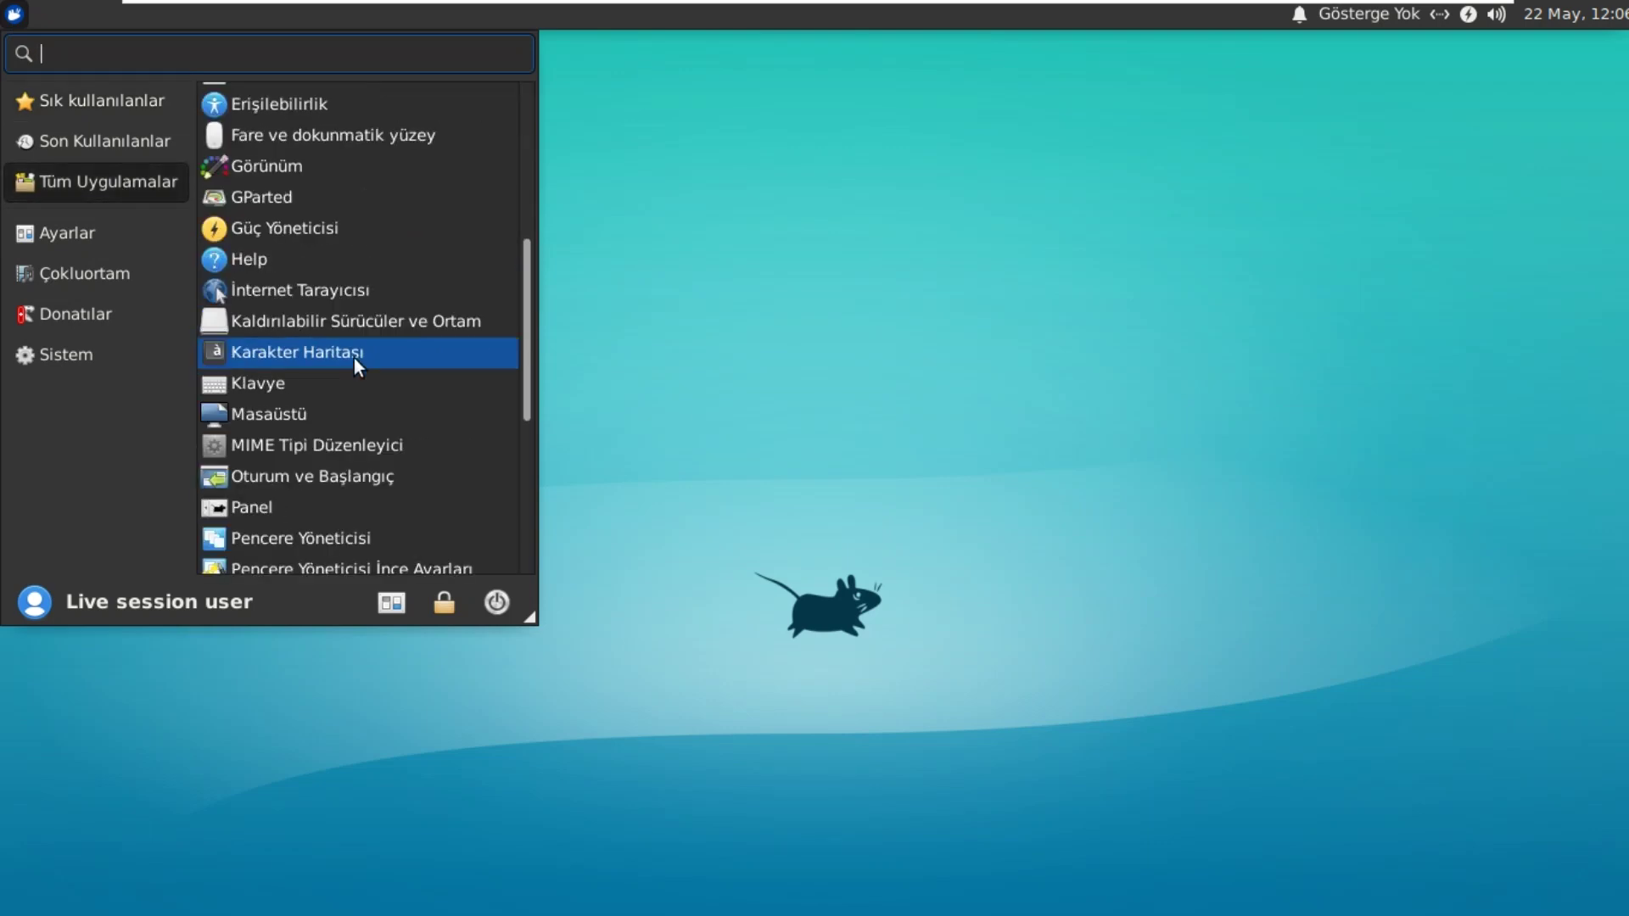
{"action": "scroll", "coordinate": [353, 357], "scroll_direction": "down", "scroll_amount": 2}
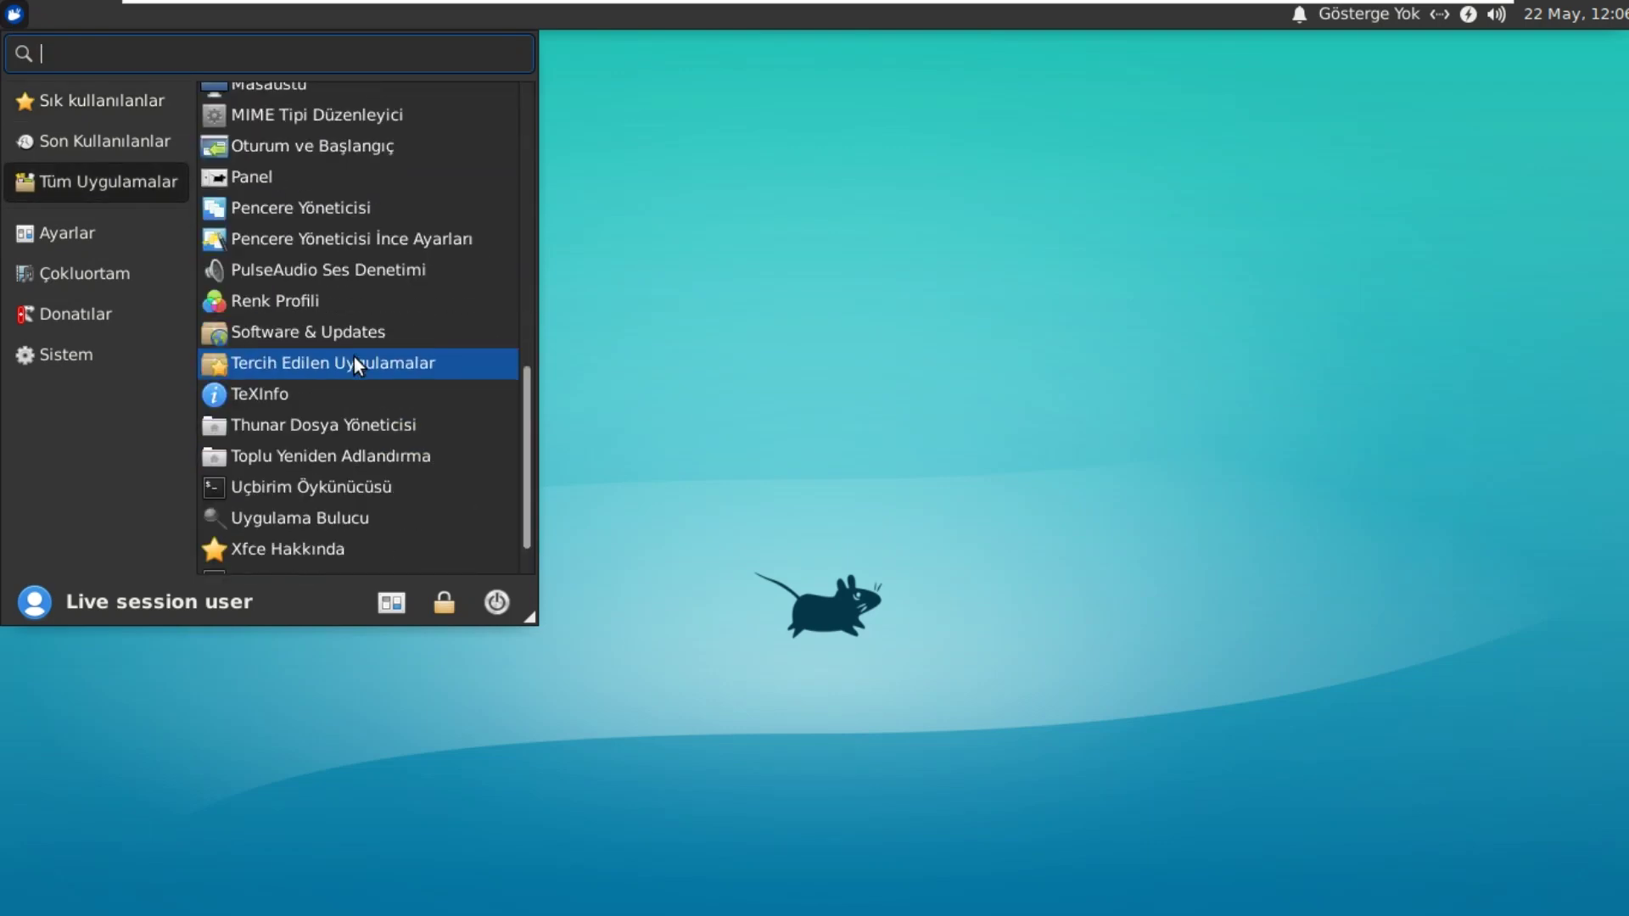
{"action": "scroll", "coordinate": [354, 357], "scroll_direction": "down", "scroll_amount": 2}
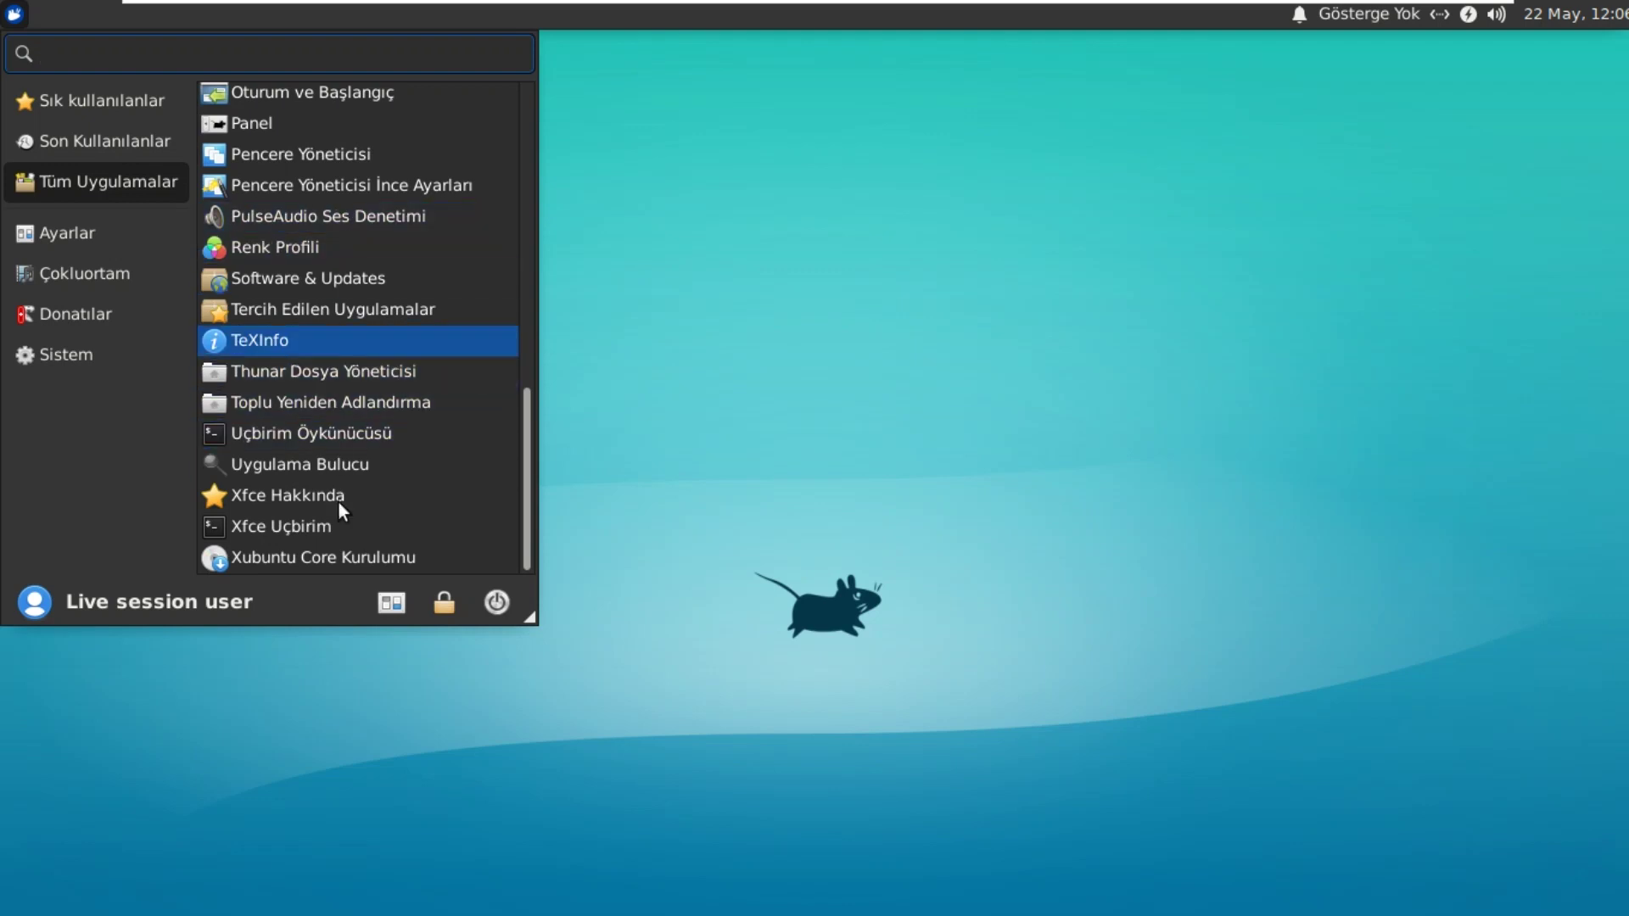
Step: Open About Xfce, view its Geliştiriciler and Telif Hakkı pages, then close it
{"action": "left_click", "coordinate": [430, 502]}
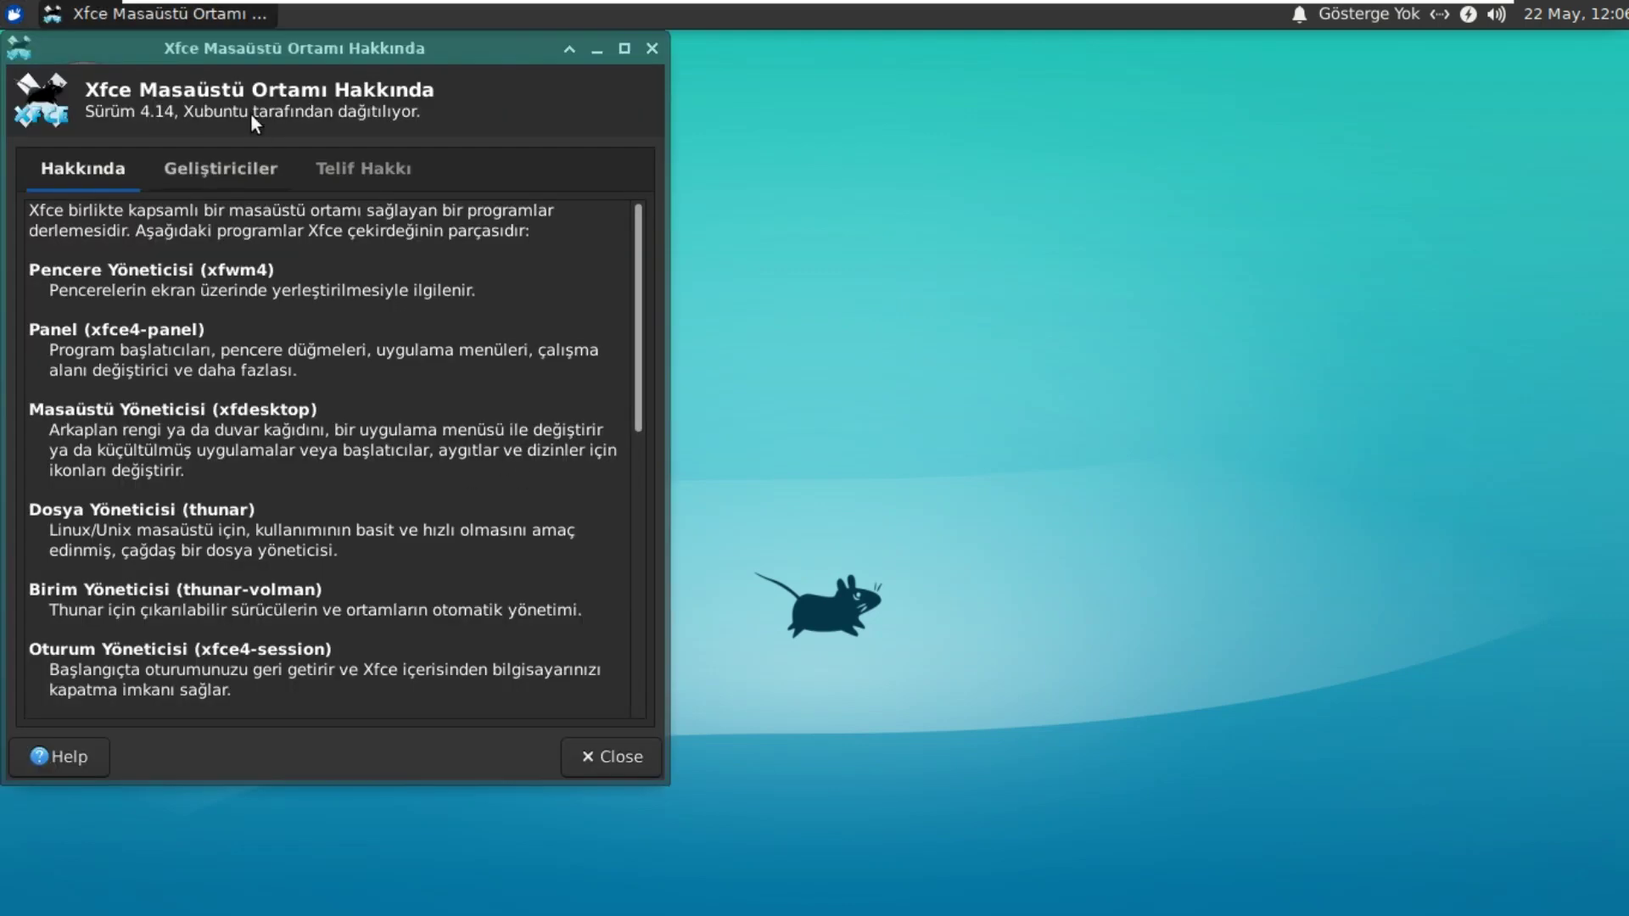
{"action": "left_click_drag", "start_coordinate": [269, 44], "coordinate": [818, 65]}
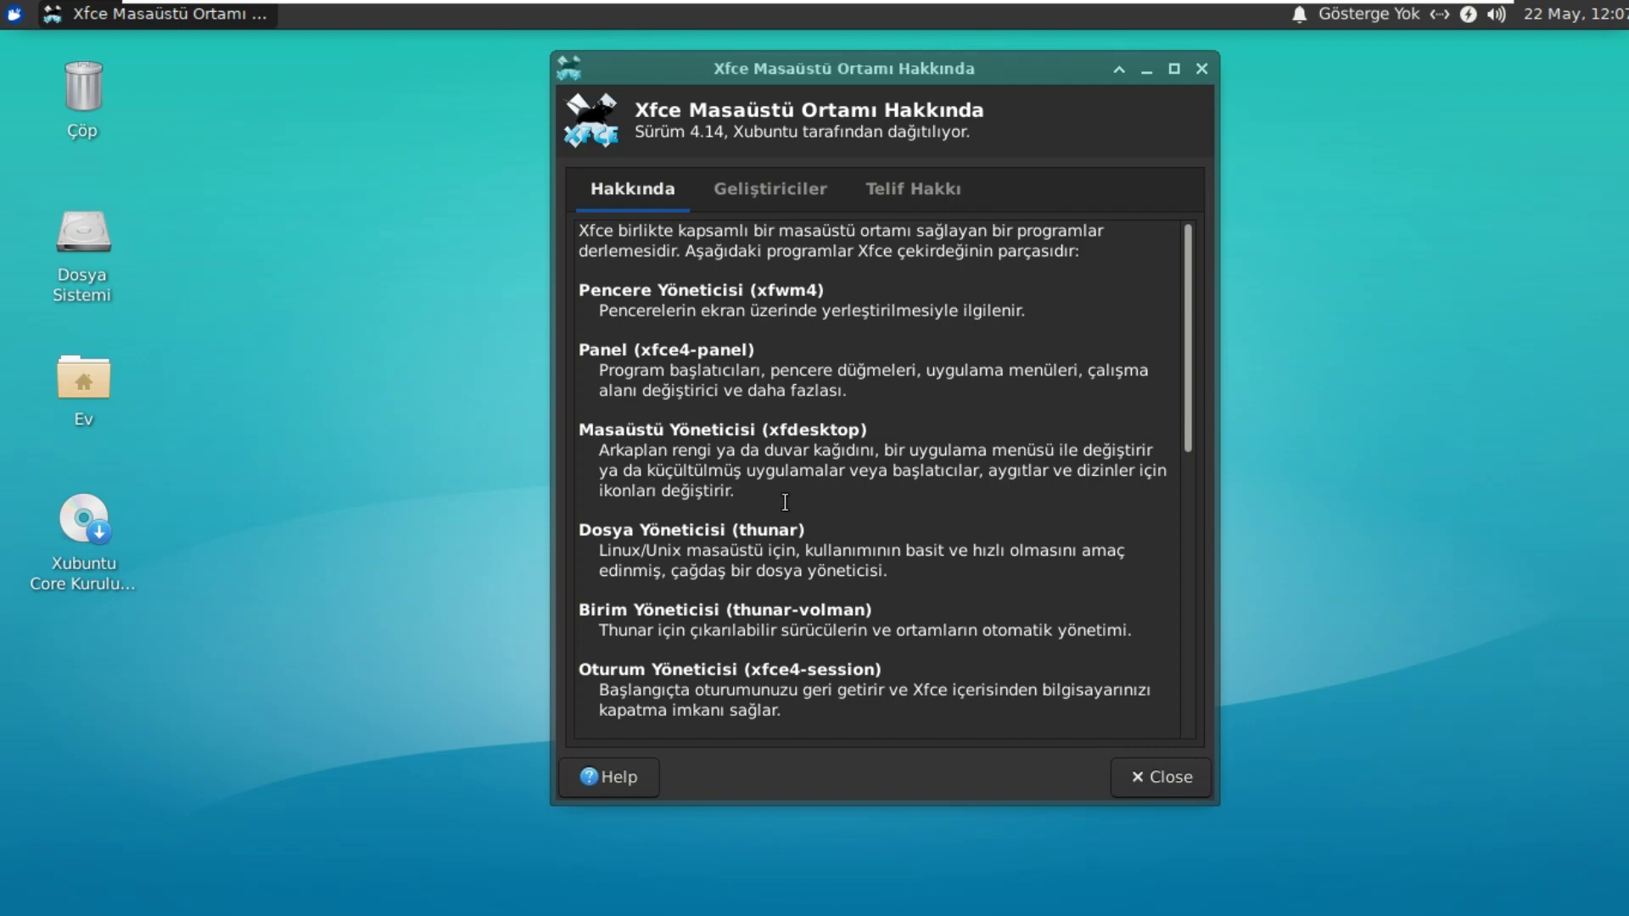
{"action": "scroll", "coordinate": [785, 503], "scroll_direction": "down", "scroll_amount": 10}
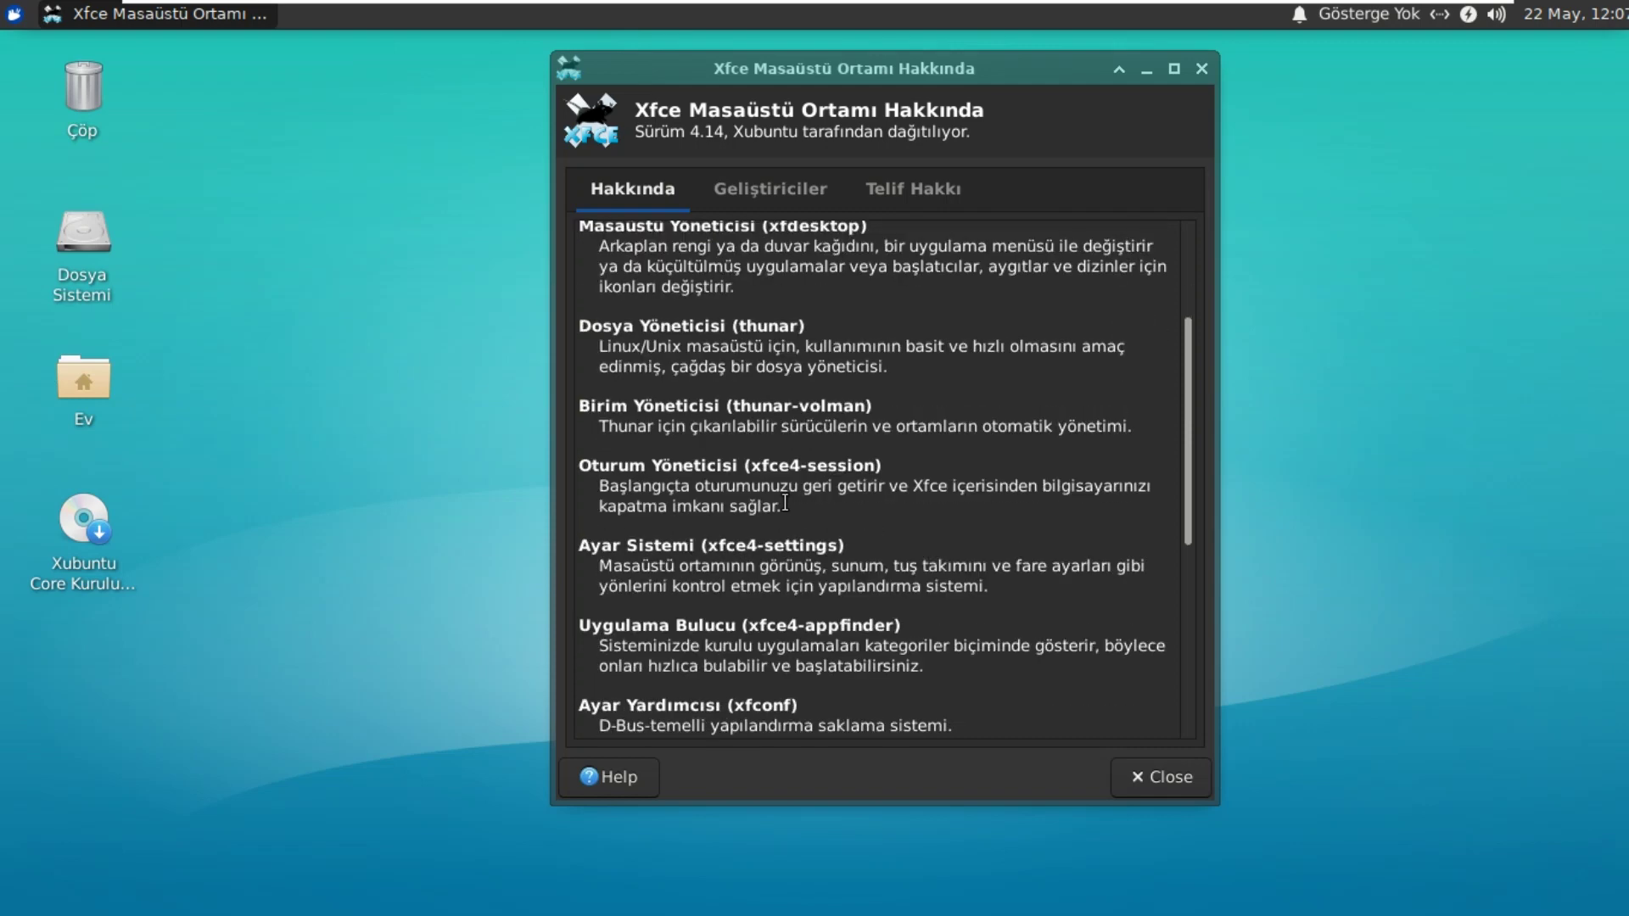
{"action": "scroll", "coordinate": [784, 502], "scroll_direction": "up", "scroll_amount": 10}
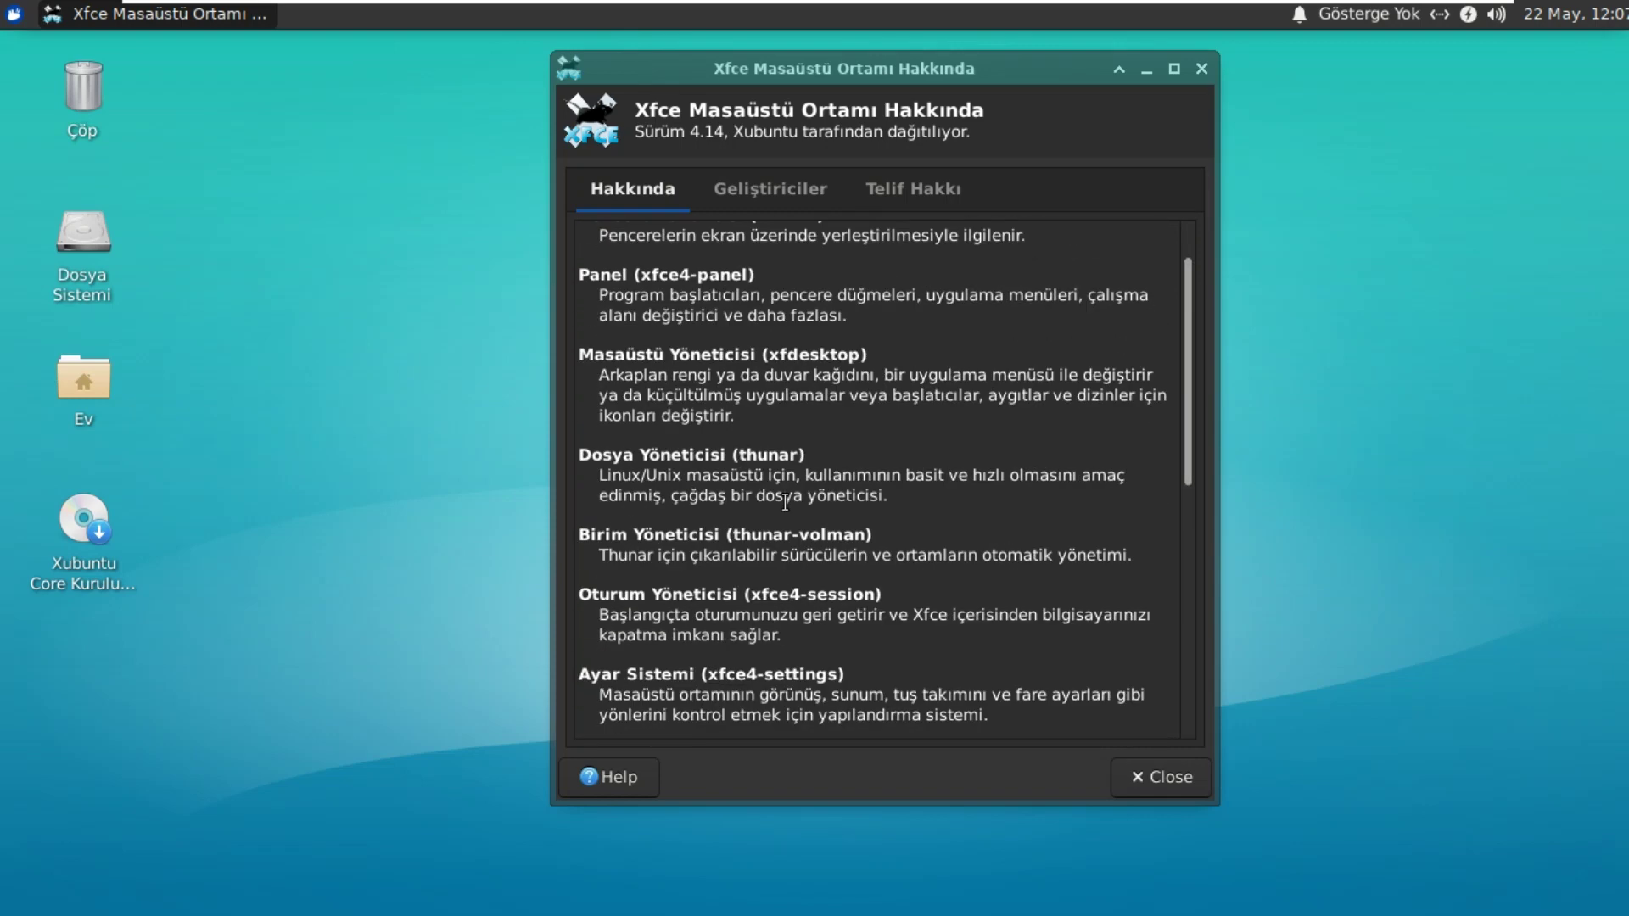
{"action": "left_click", "coordinate": [802, 186]}
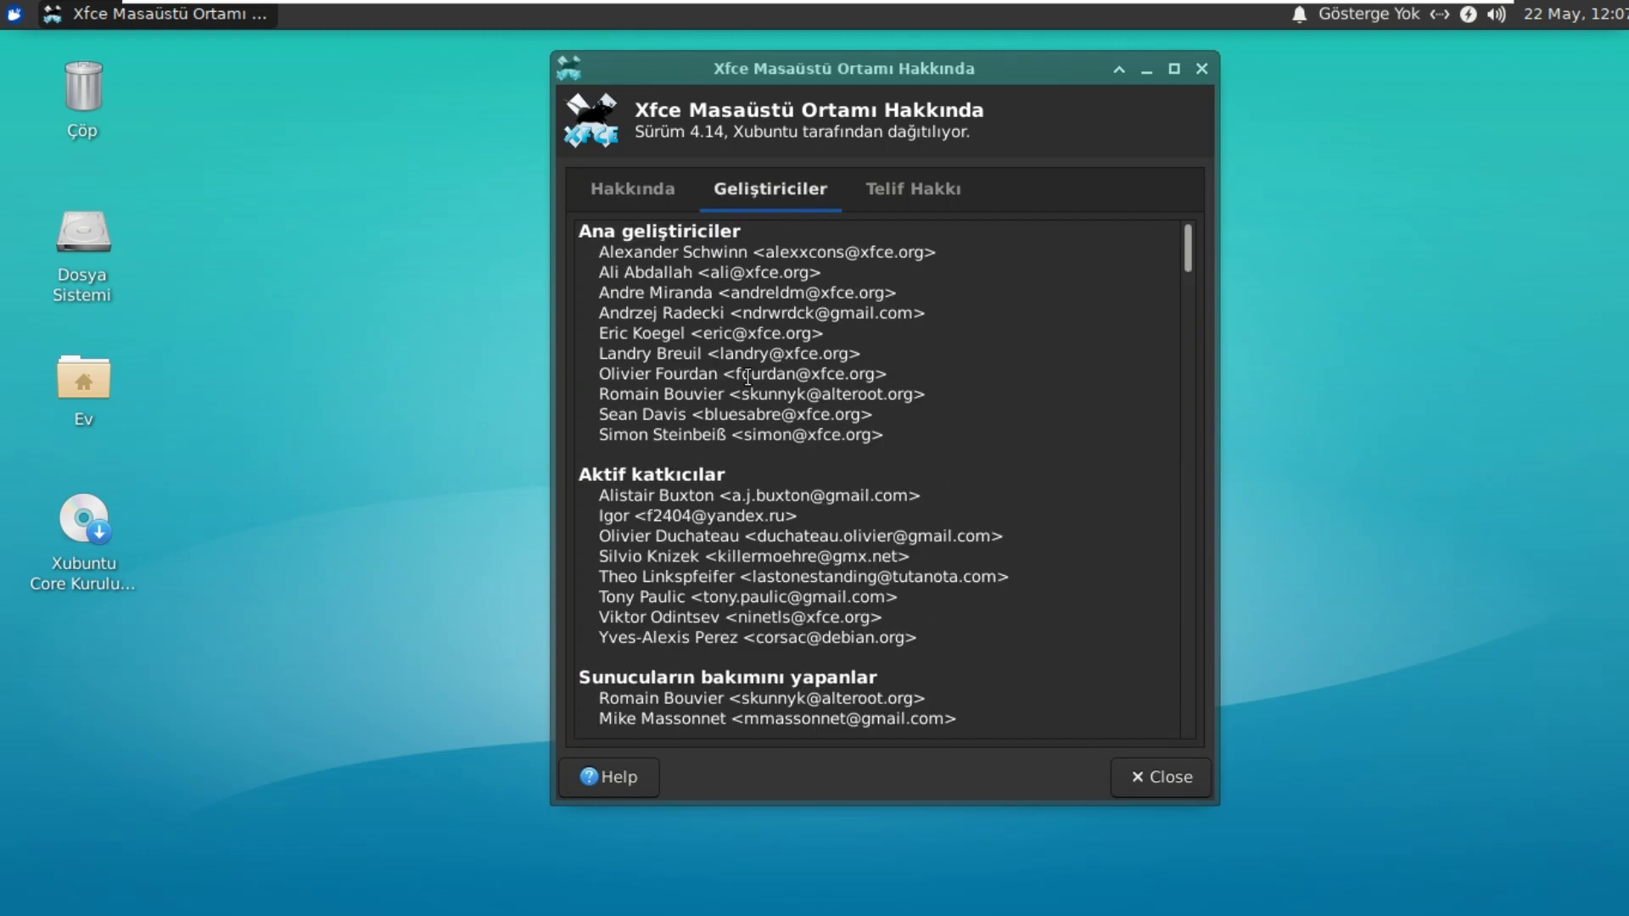
{"action": "left_click", "coordinate": [895, 187]}
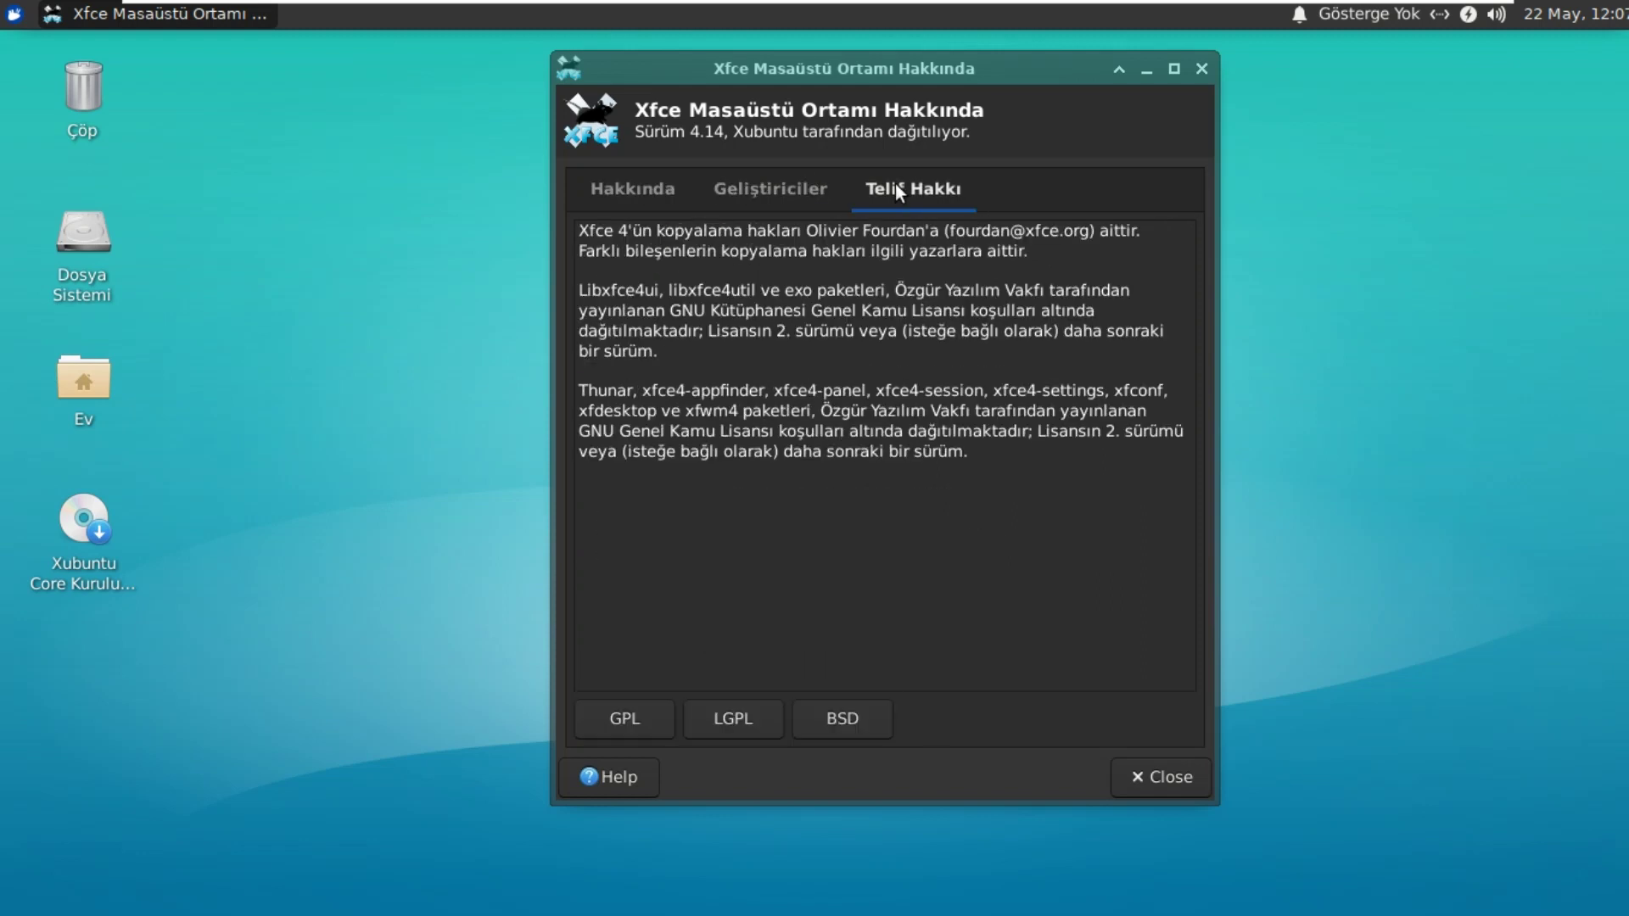
{"action": "left_click", "coordinate": [1201, 68]}
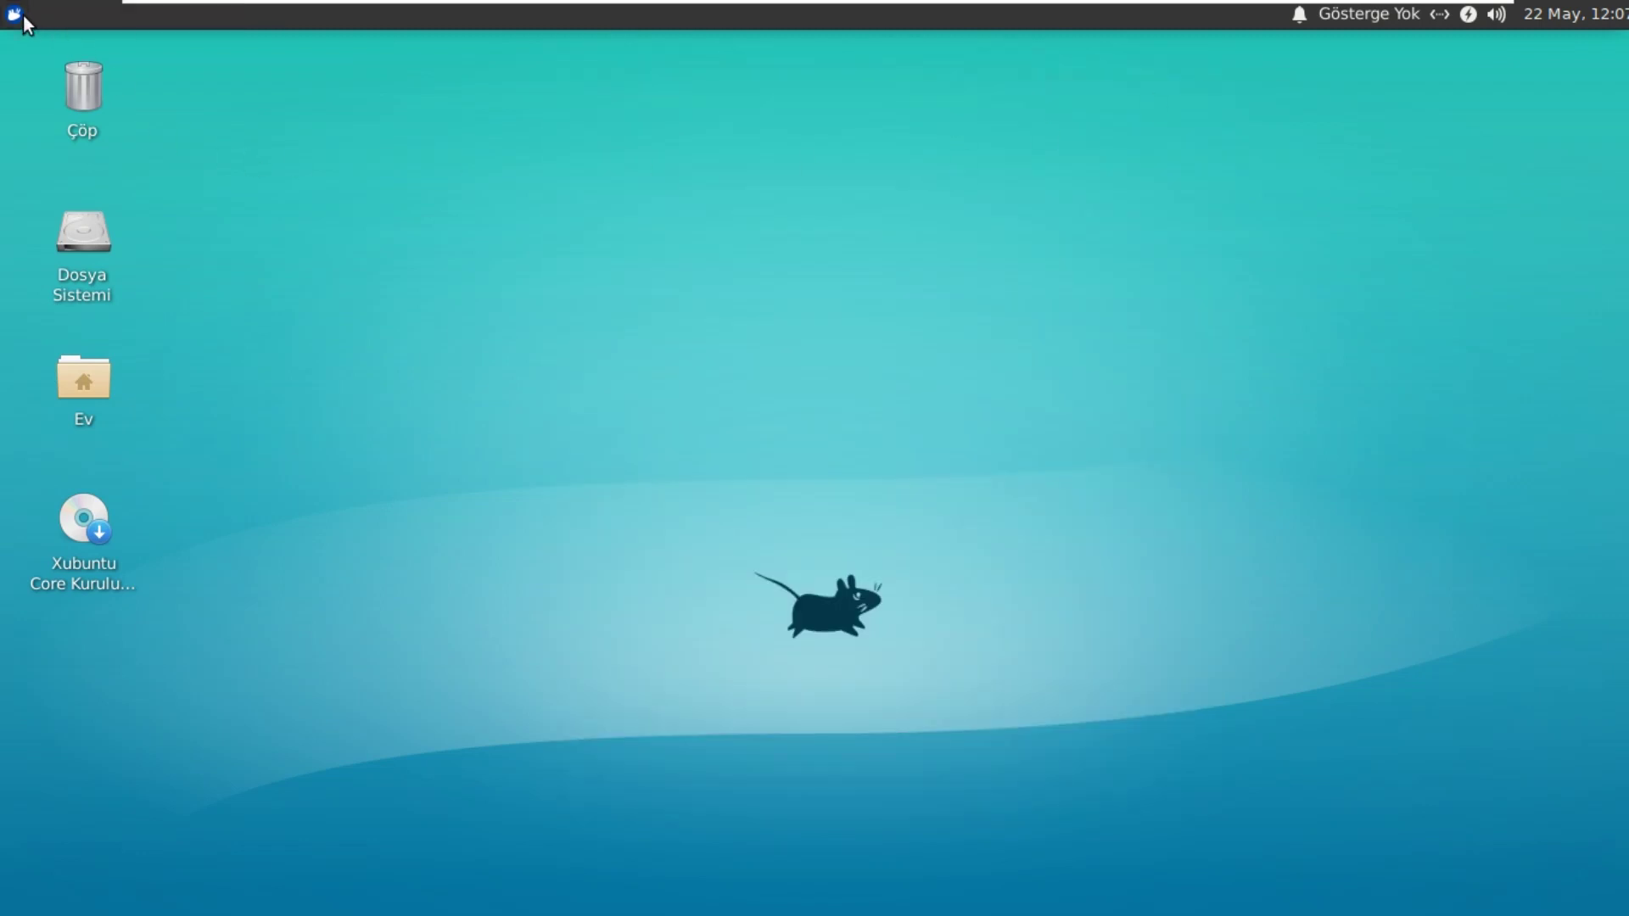
Step: Open the Whisker menu and browse Tüm Uygulamalar and the Ayarlar category
{"action": "left_click", "coordinate": [15, 13]}
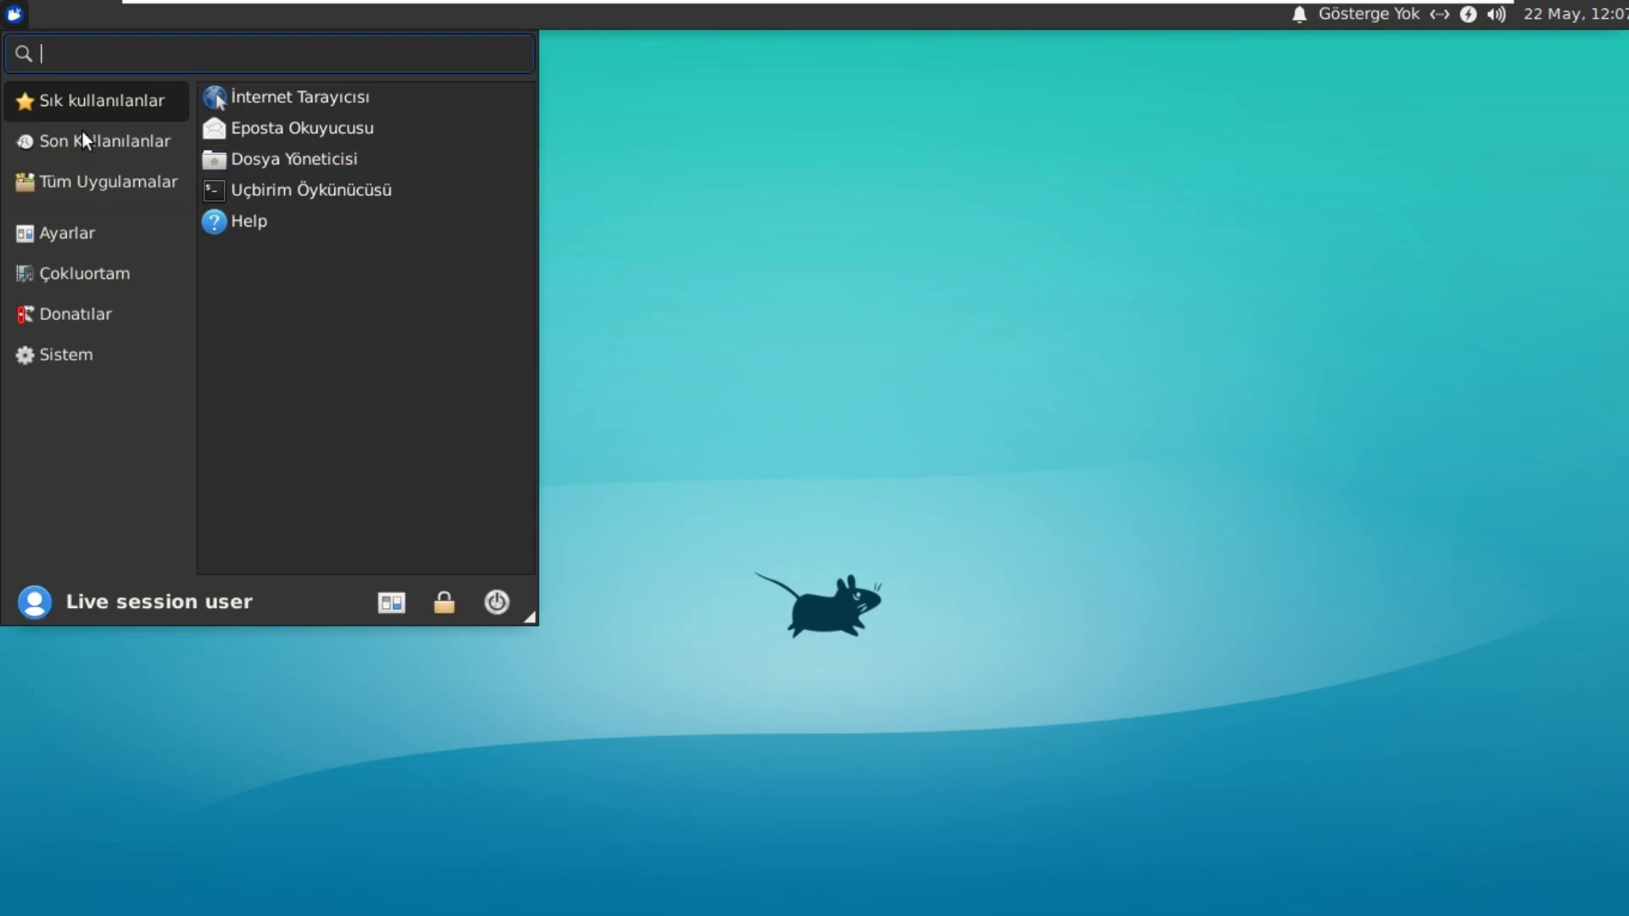
{"action": "left_click", "coordinate": [116, 179]}
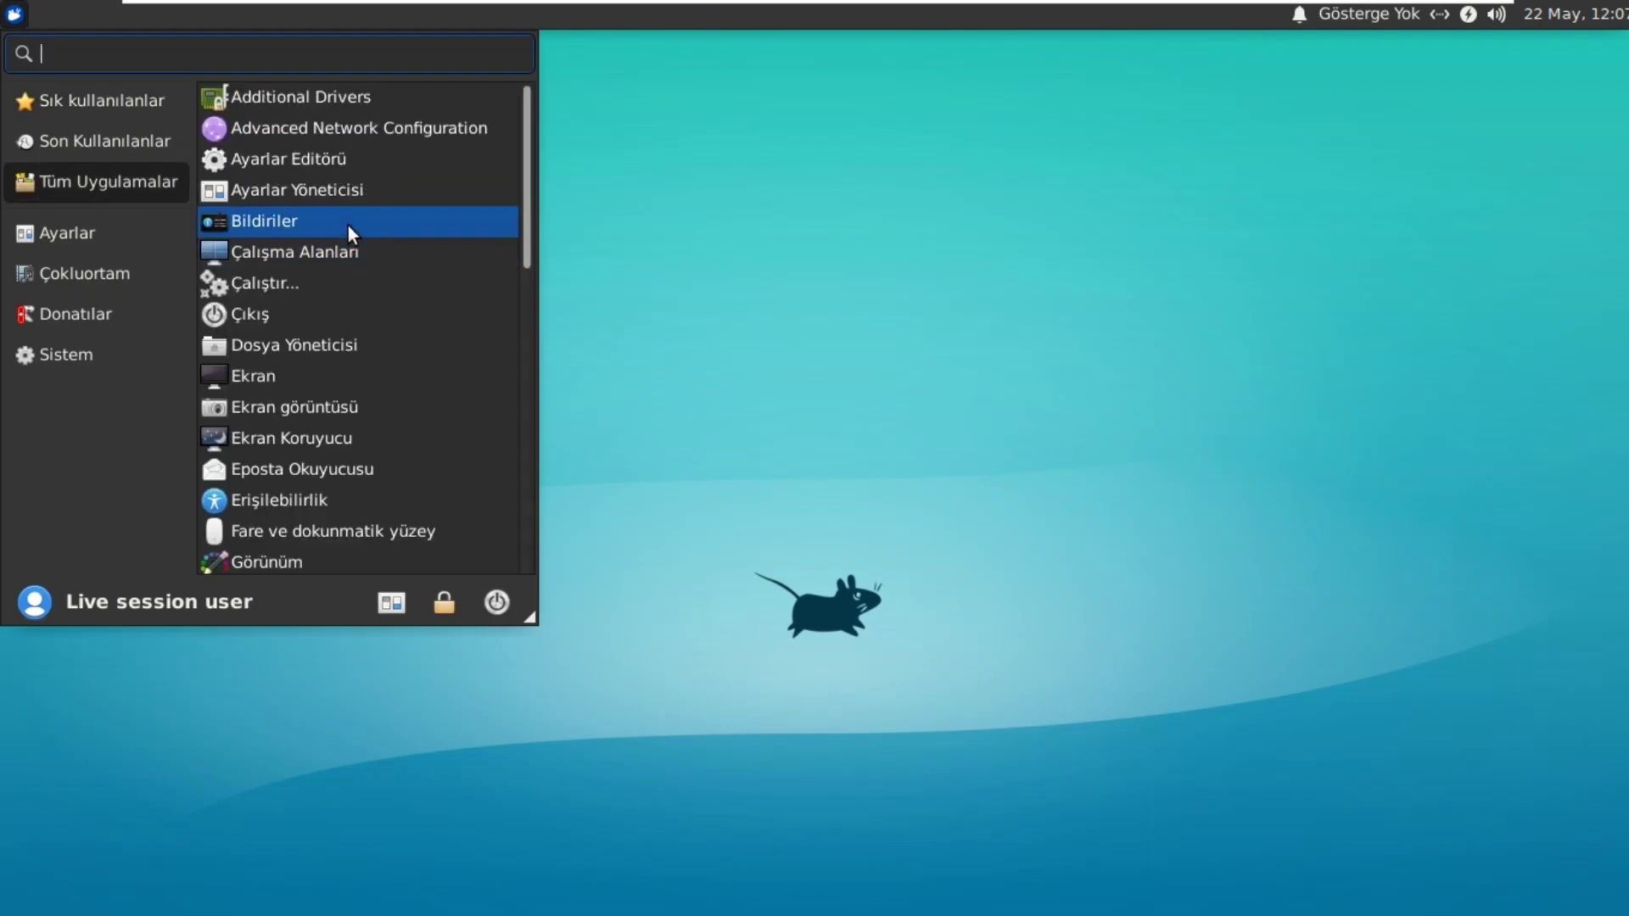
{"action": "scroll", "coordinate": [347, 225], "scroll_direction": "down", "scroll_amount": 7}
{"action": "scroll", "coordinate": [349, 231], "scroll_direction": "down", "scroll_amount": 2}
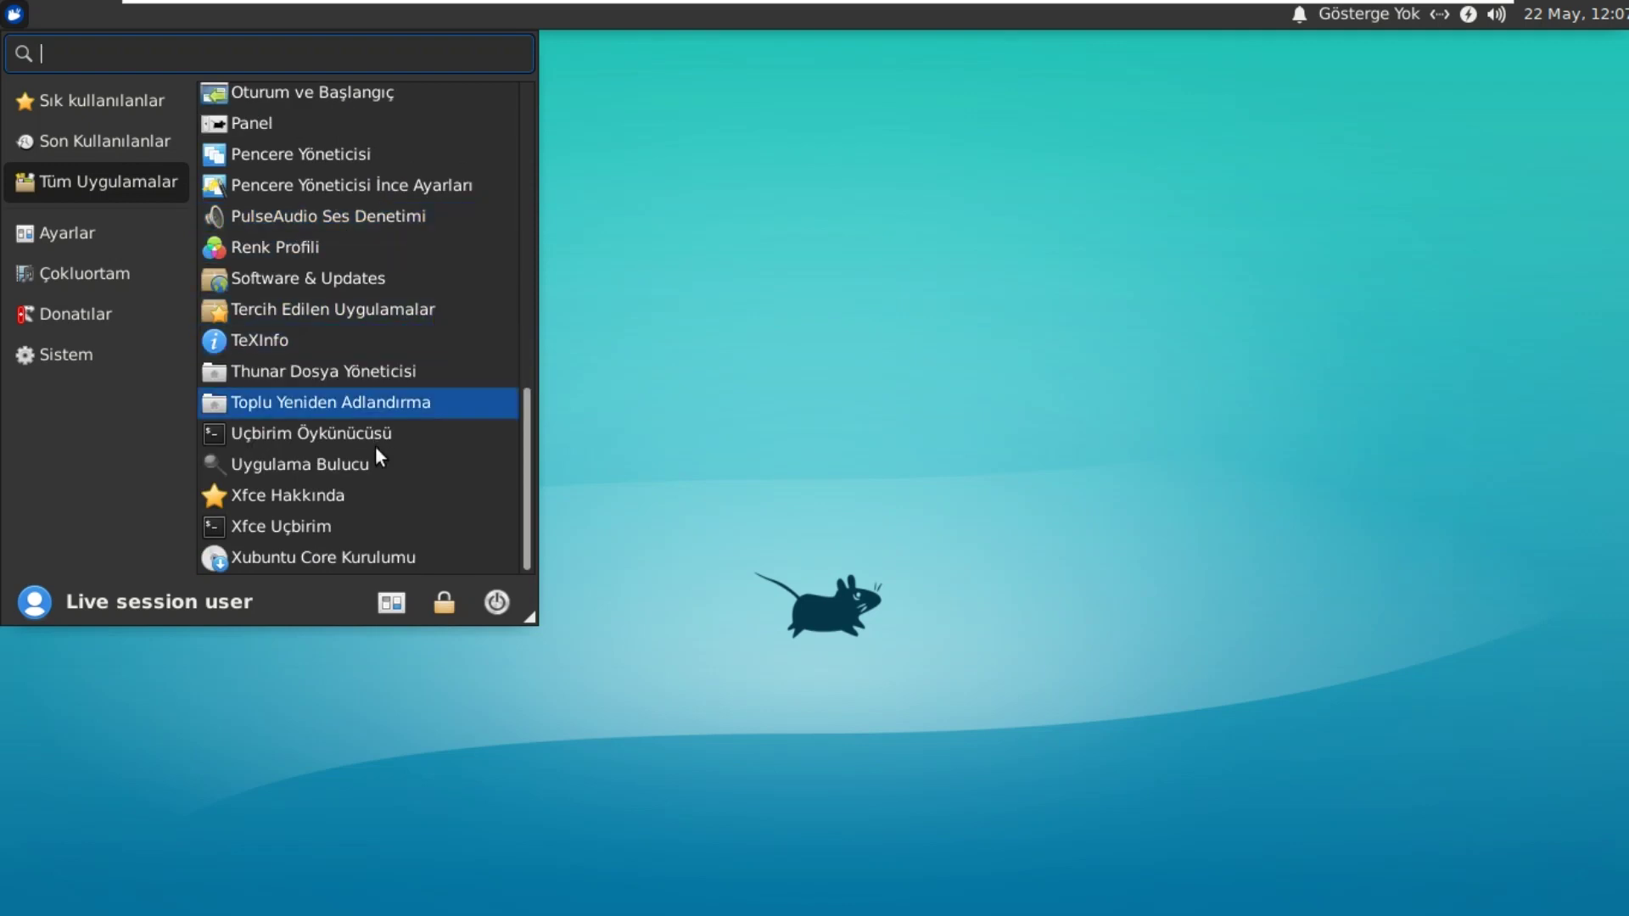
{"action": "left_click", "coordinate": [93, 235]}
{"action": "scroll", "coordinate": [377, 212], "scroll_direction": "down", "scroll_amount": 2}
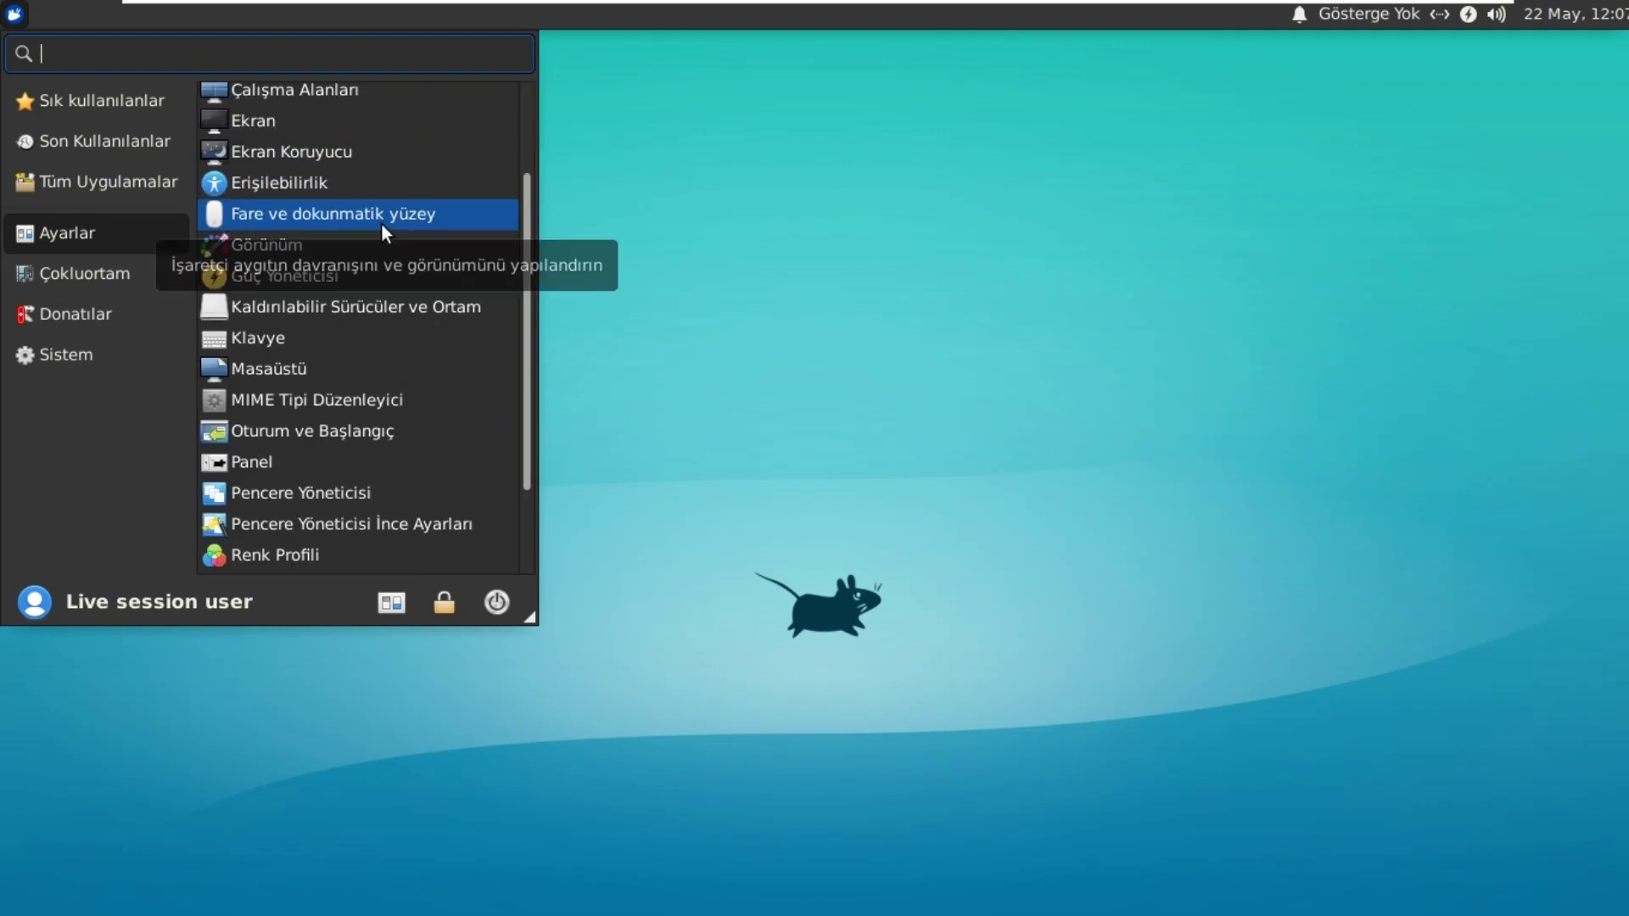
{"action": "scroll", "coordinate": [380, 222], "scroll_direction": "down", "scroll_amount": 1}
{"action": "scroll", "coordinate": [380, 222], "scroll_direction": "down", "scroll_amount": 1}
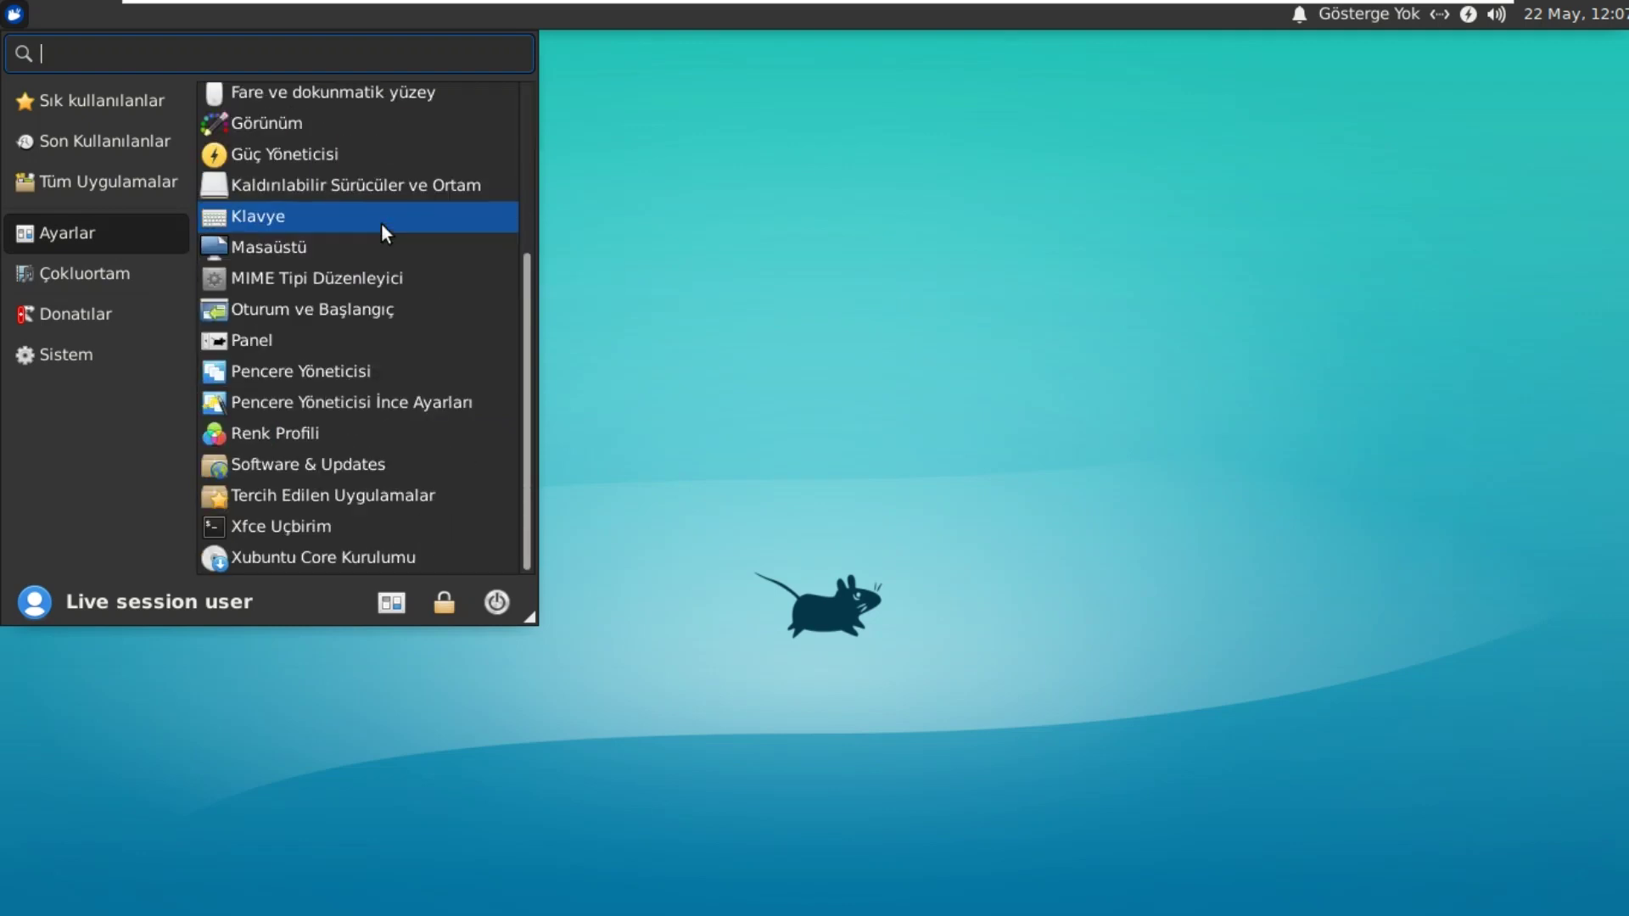
{"action": "left_click_drag", "start_coordinate": [523, 497], "coordinate": [522, 297]}
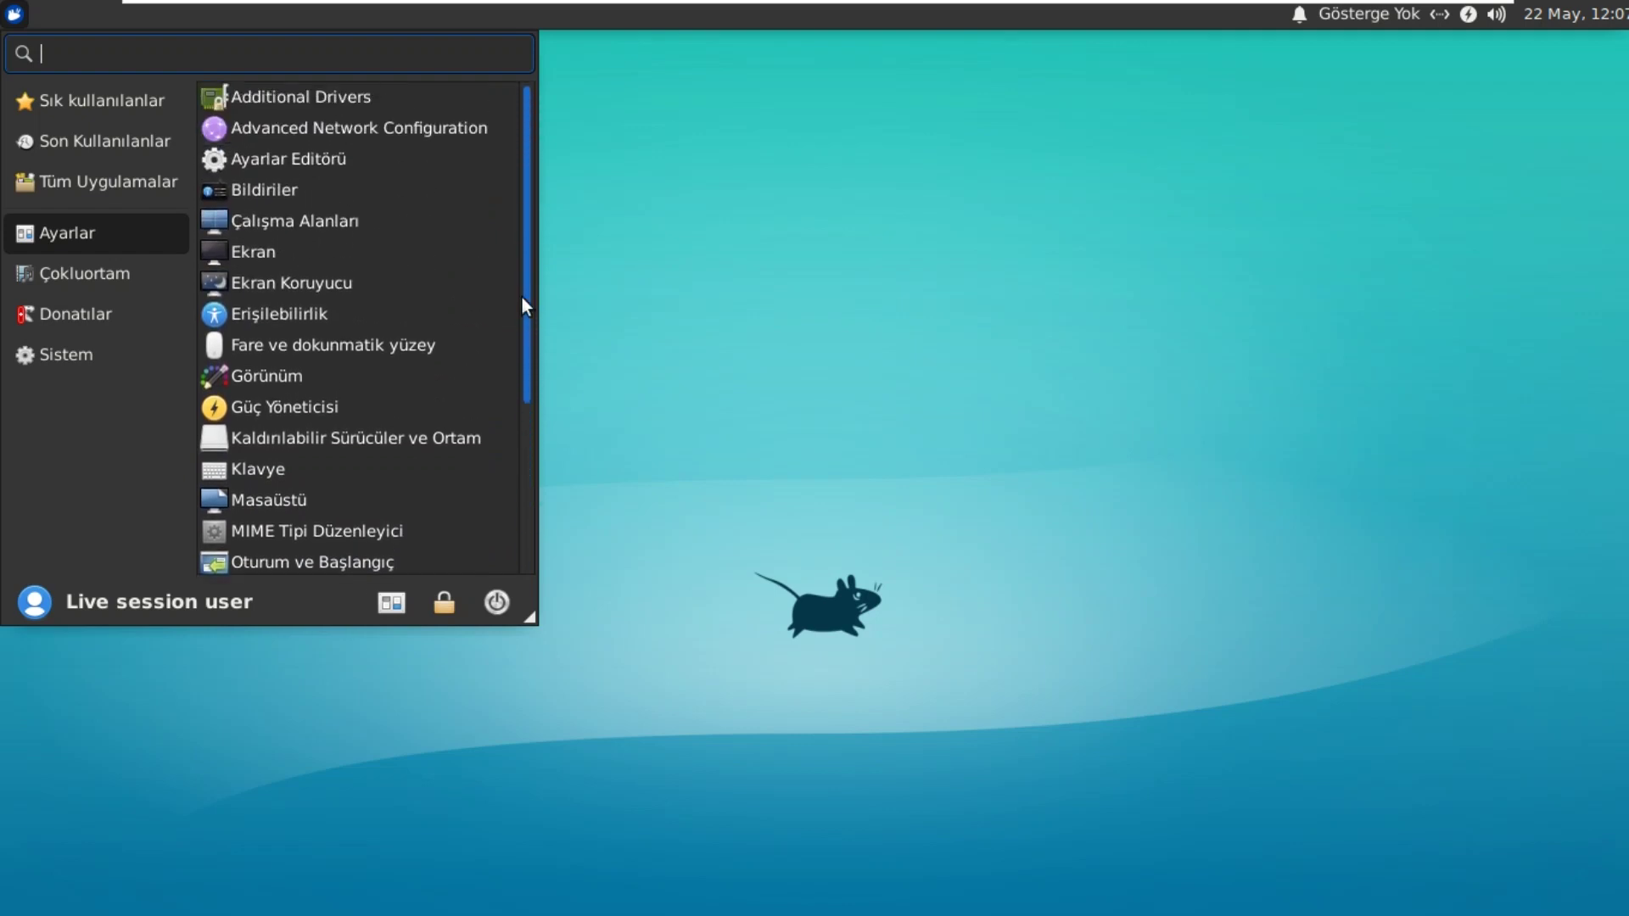
Step: Browse the Çokluortam, Donatılar and Sistem categories, then return to Tüm Uygulamalar
{"action": "left_click", "coordinate": [93, 281]}
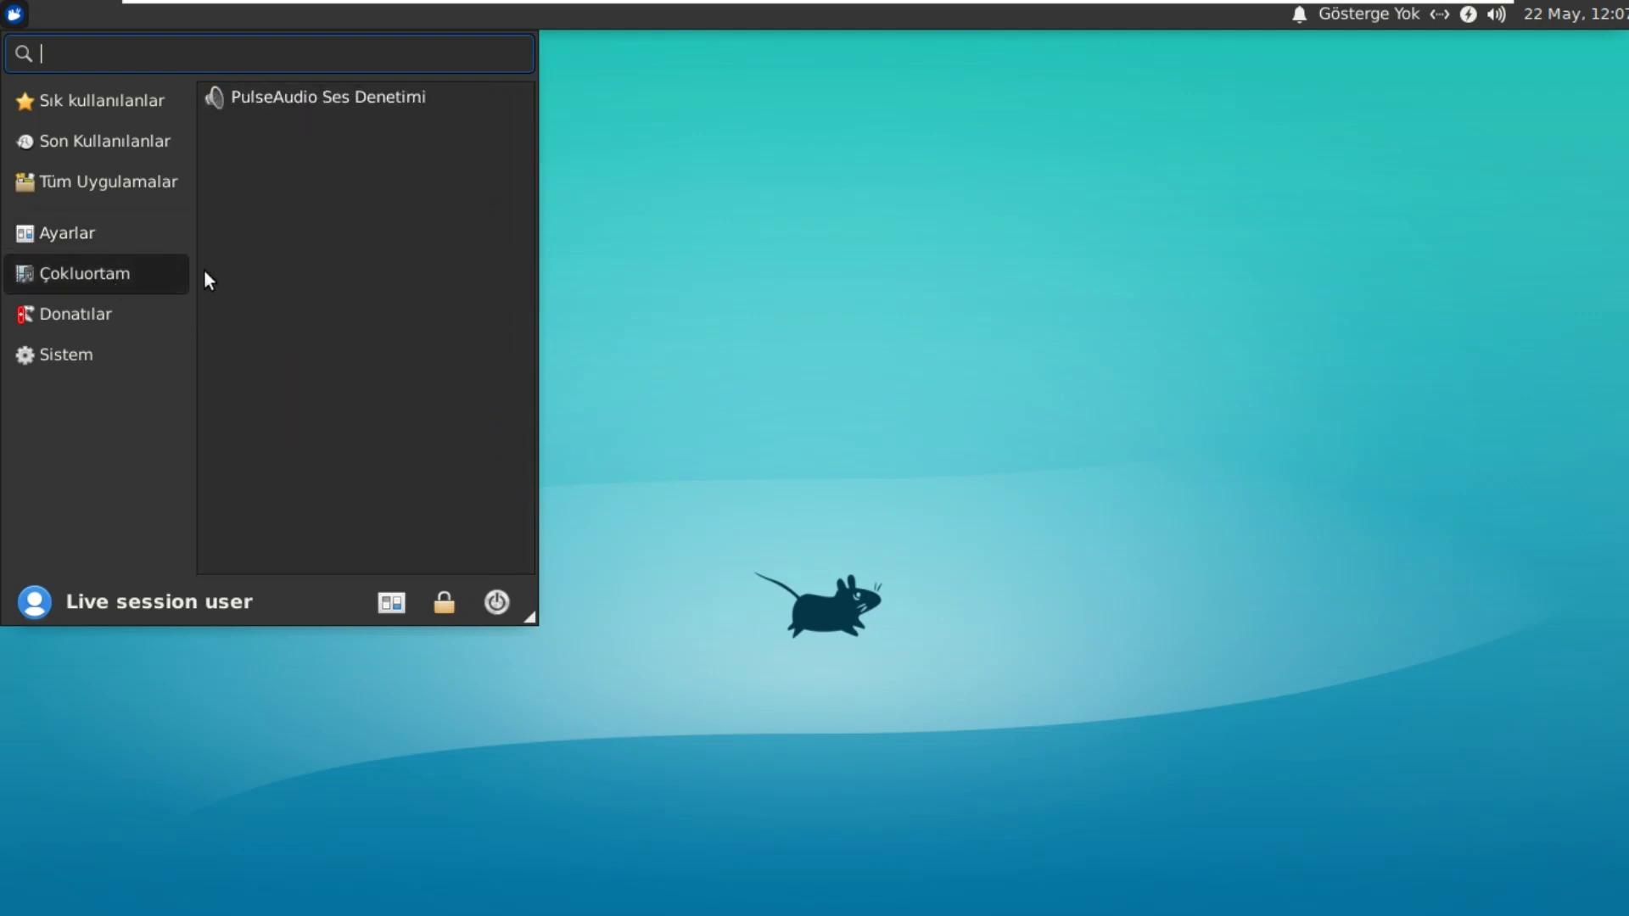
{"action": "left_click", "coordinate": [123, 319]}
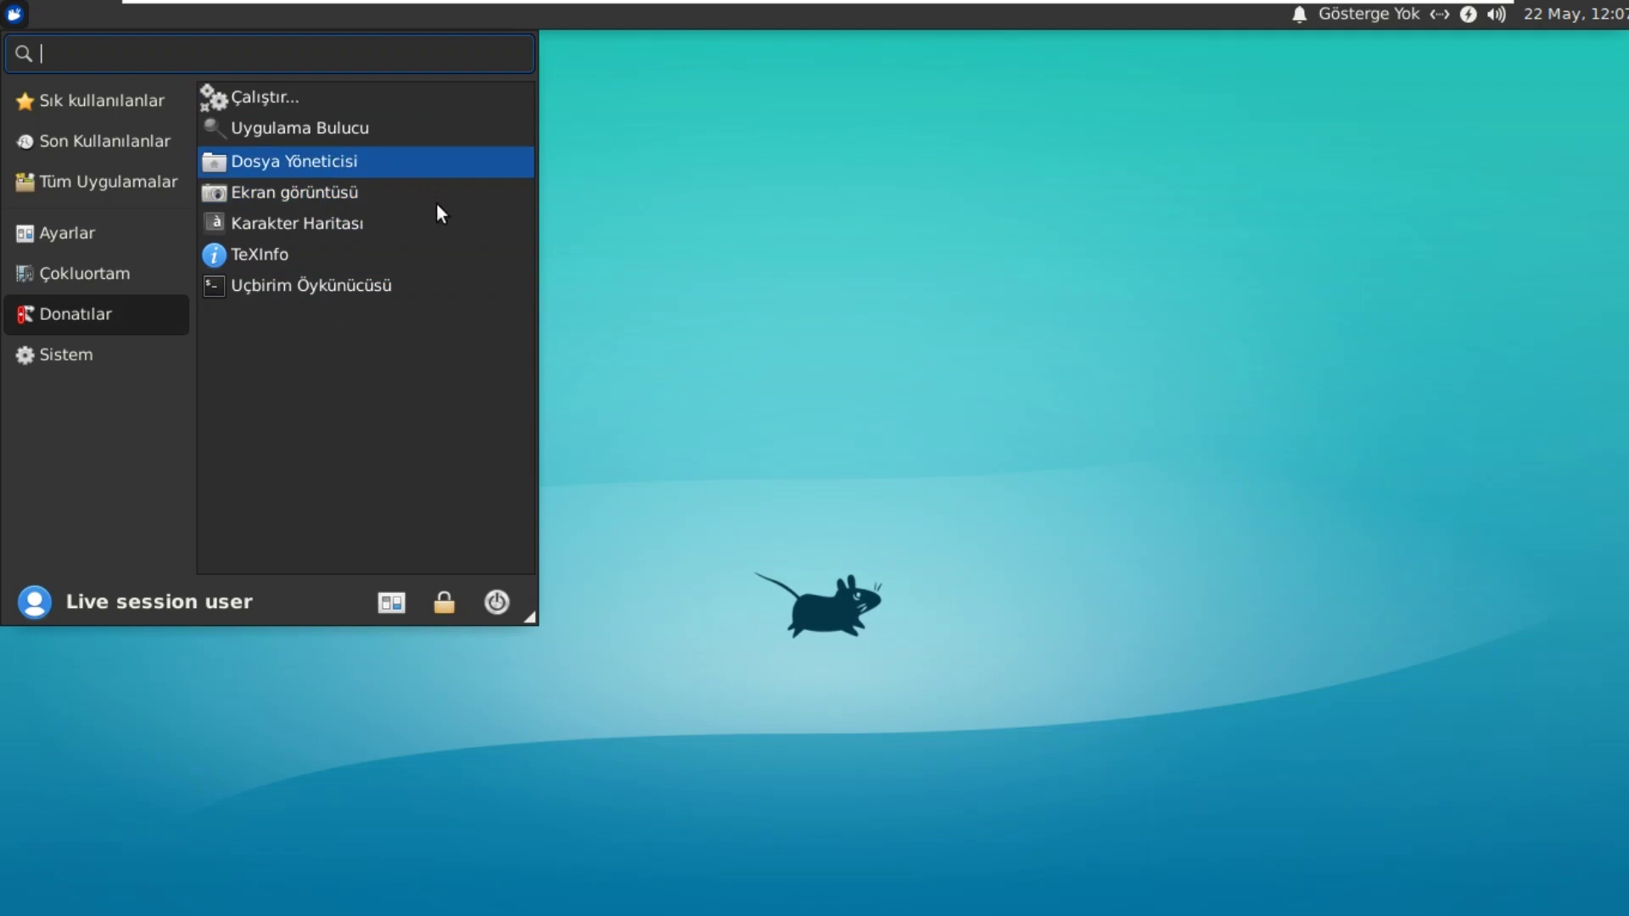
{"action": "left_click", "coordinate": [109, 354]}
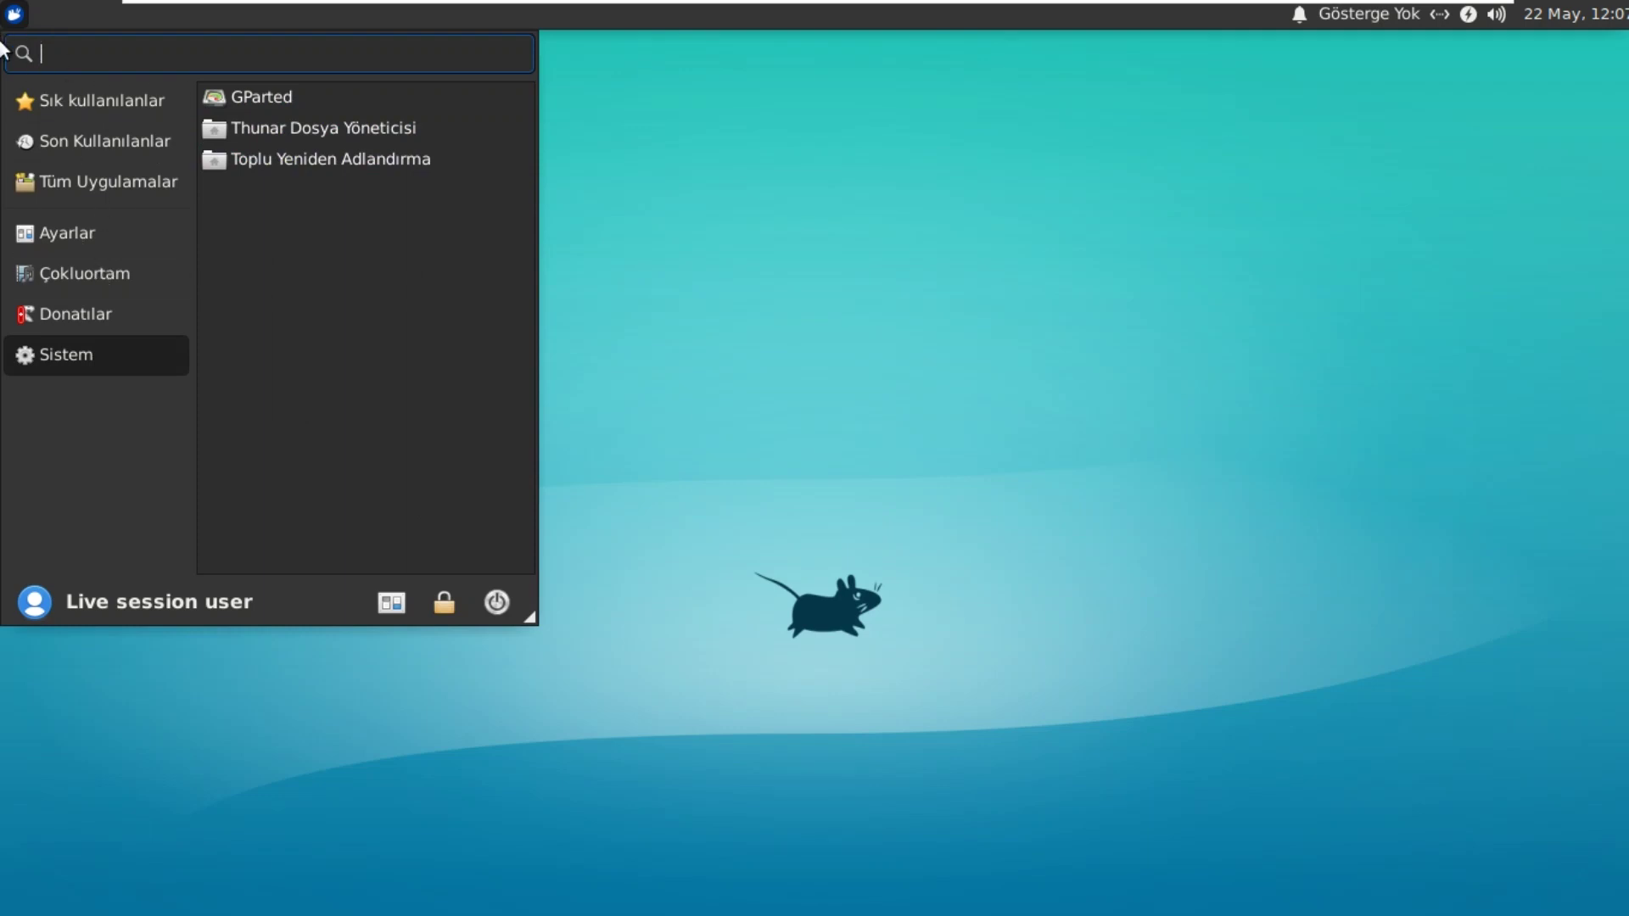
{"action": "left_click", "coordinate": [72, 181]}
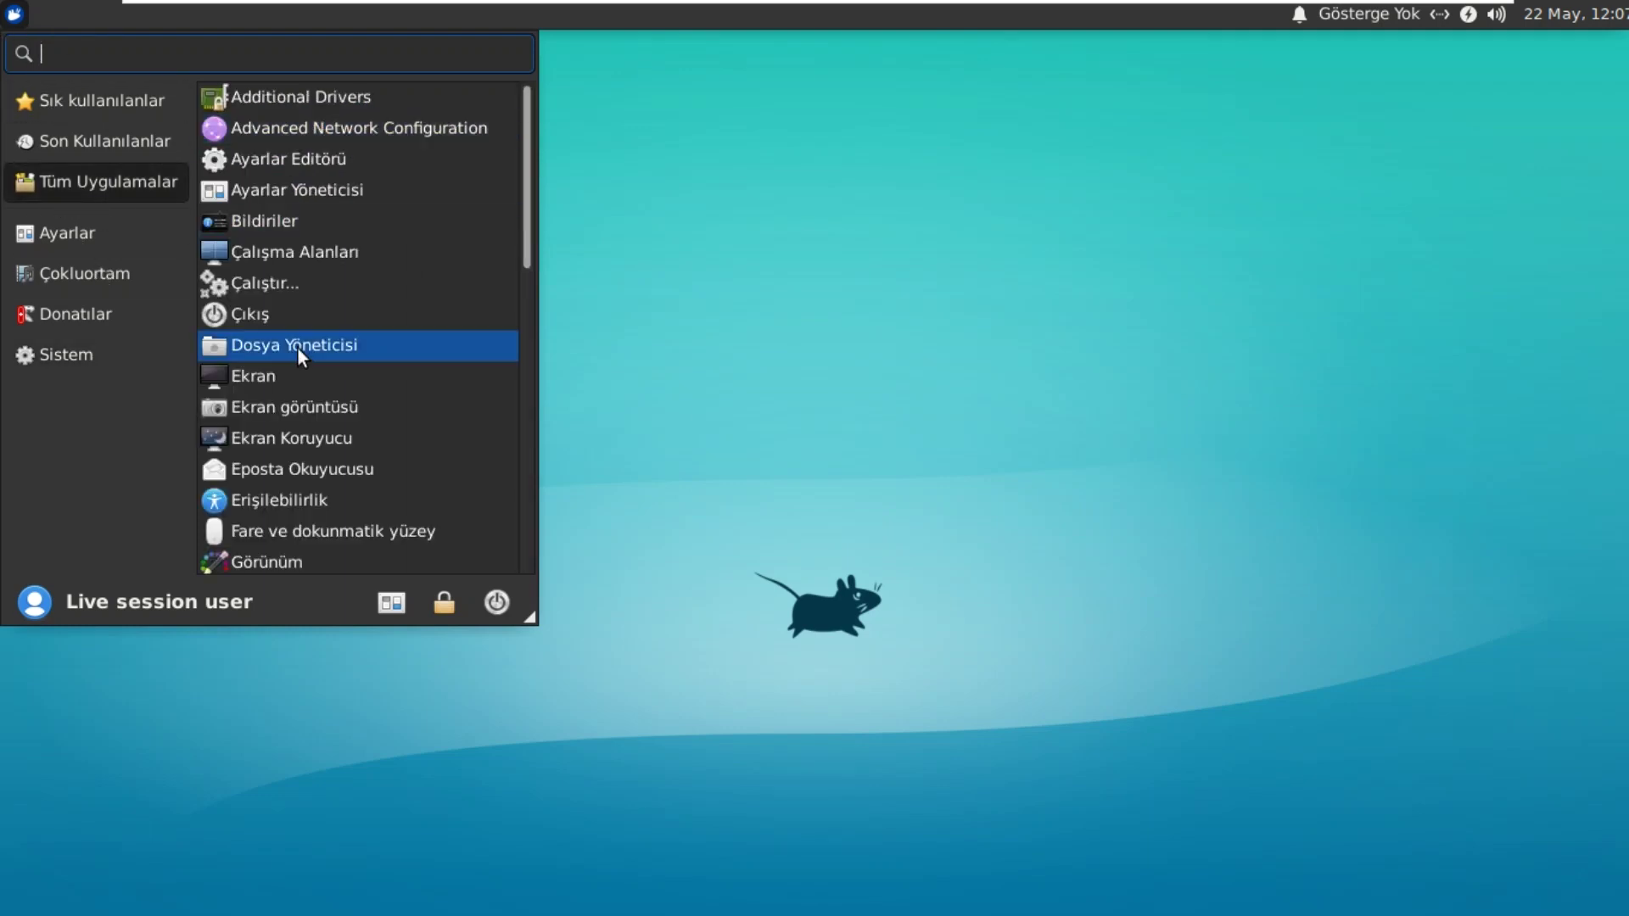
{"action": "scroll", "coordinate": [297, 346], "scroll_direction": "down", "scroll_amount": 3}
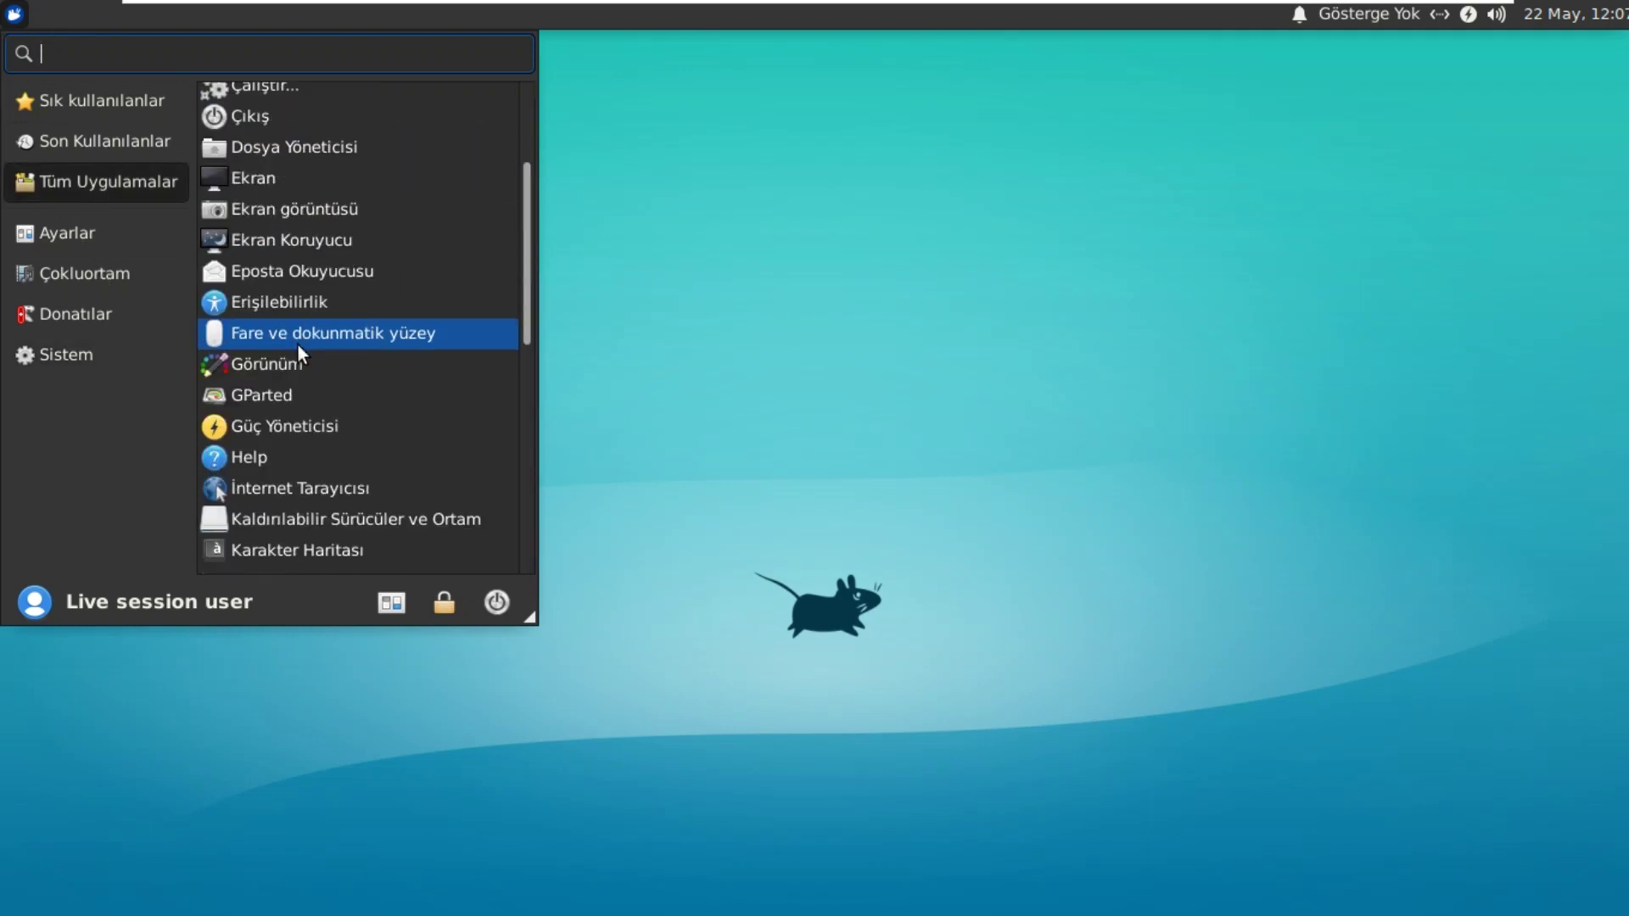
{"action": "scroll", "coordinate": [298, 344], "scroll_direction": "down", "scroll_amount": 3}
{"action": "scroll", "coordinate": [298, 344], "scroll_direction": "down", "scroll_amount": 2}
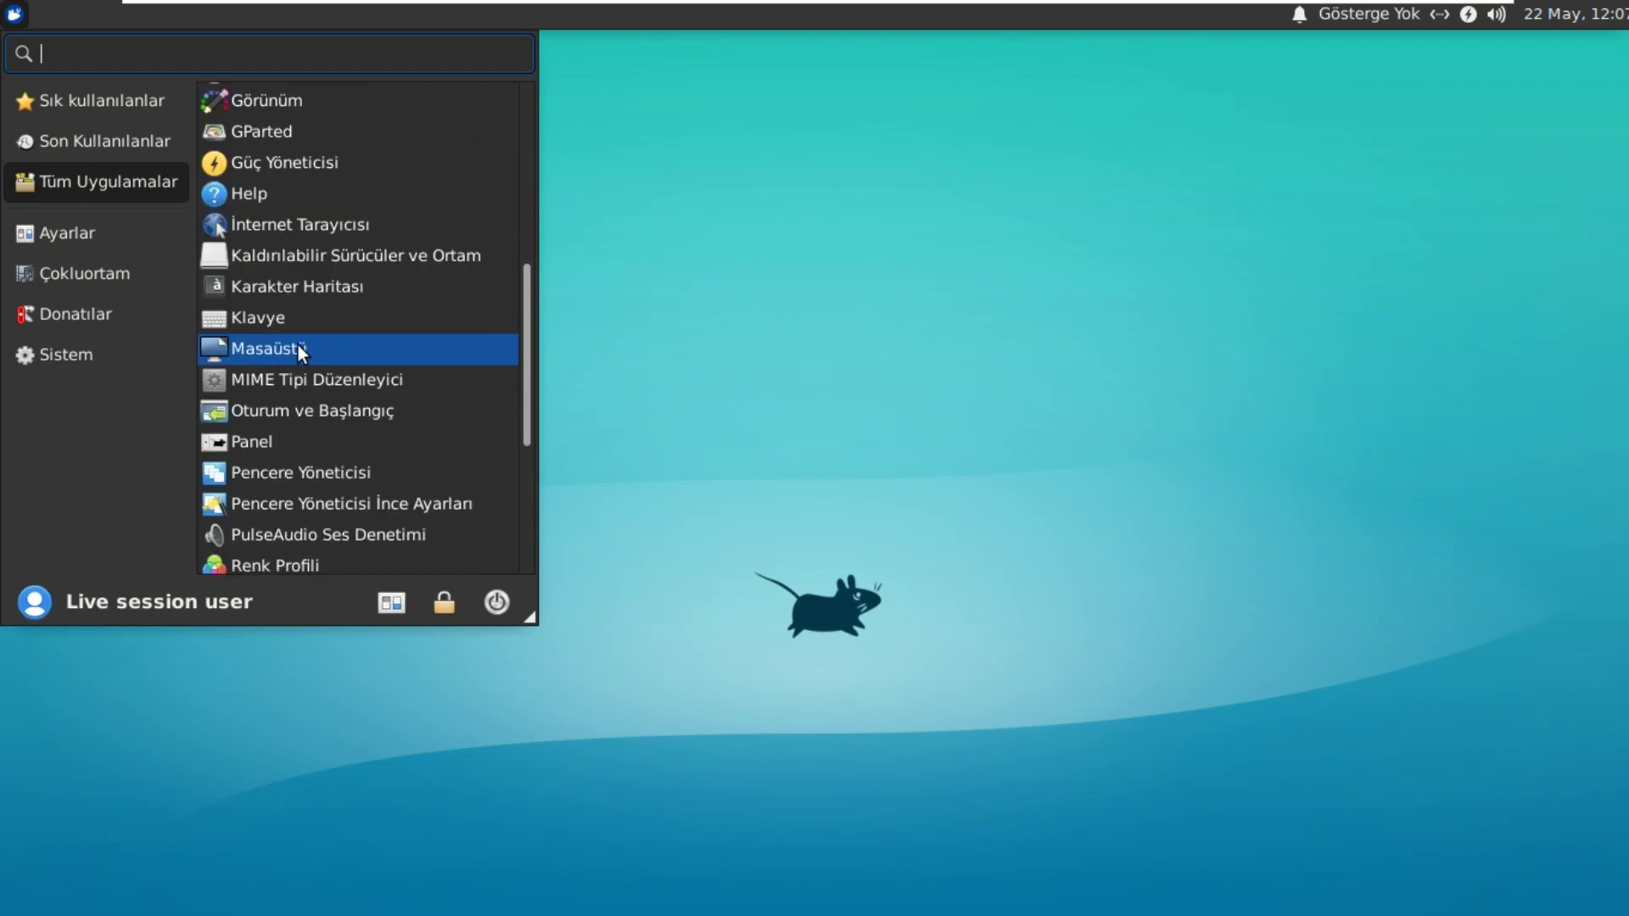
{"action": "scroll", "coordinate": [297, 343], "scroll_direction": "up", "scroll_amount": 5}
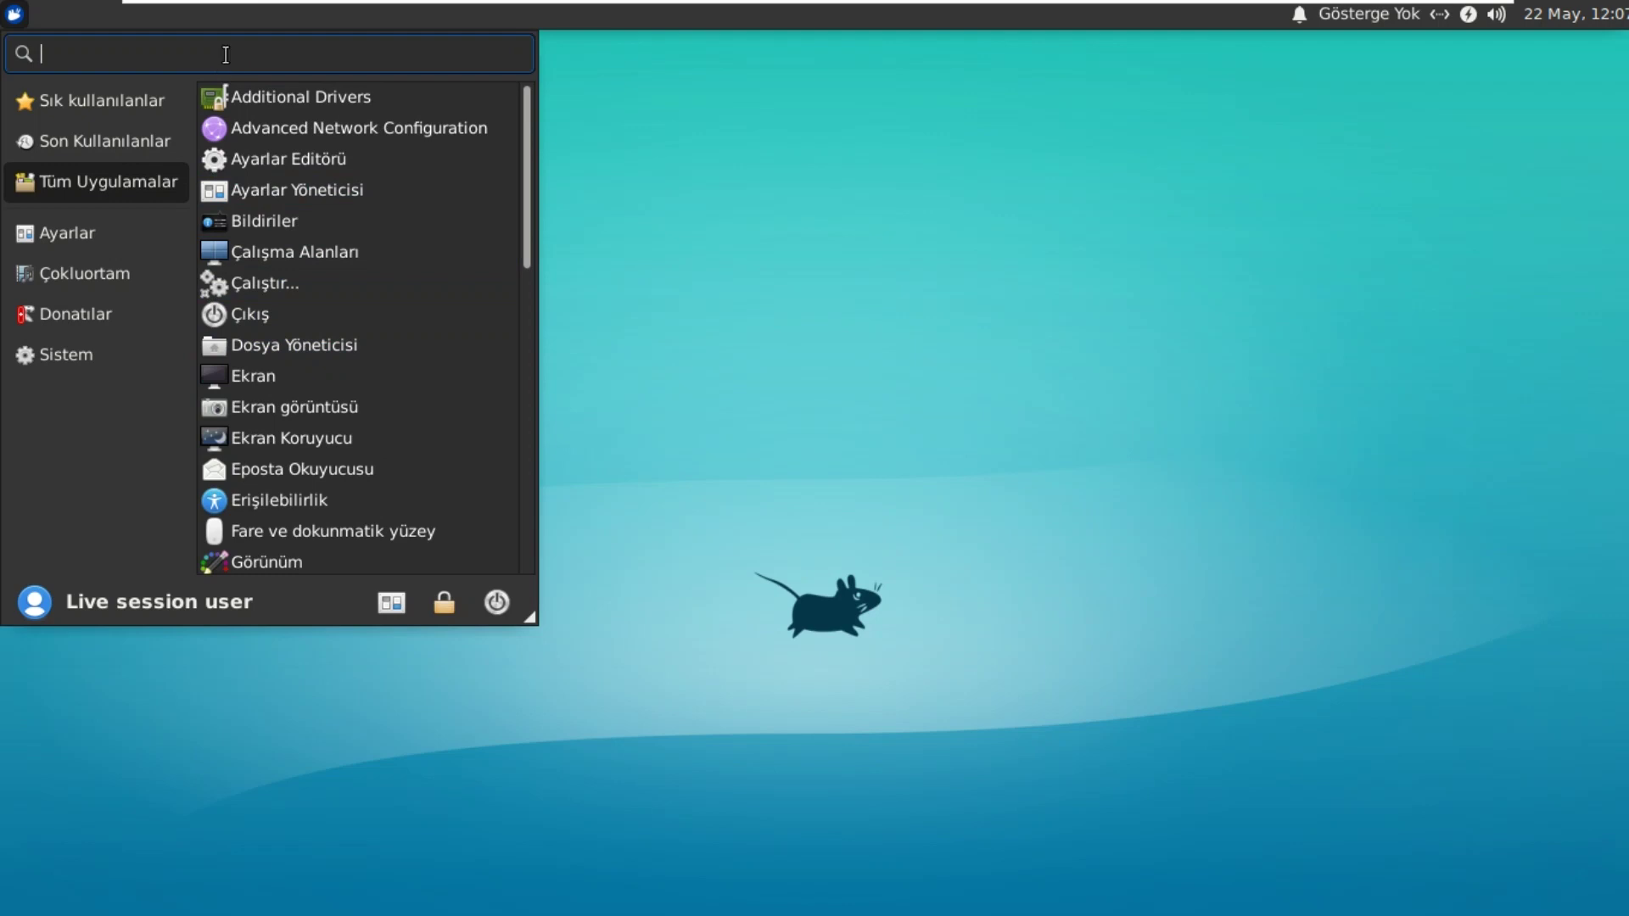
Step: Search the menu for 't' and launch Uçbirim Öykünücüsü
{"action": "type", "text": "t"}
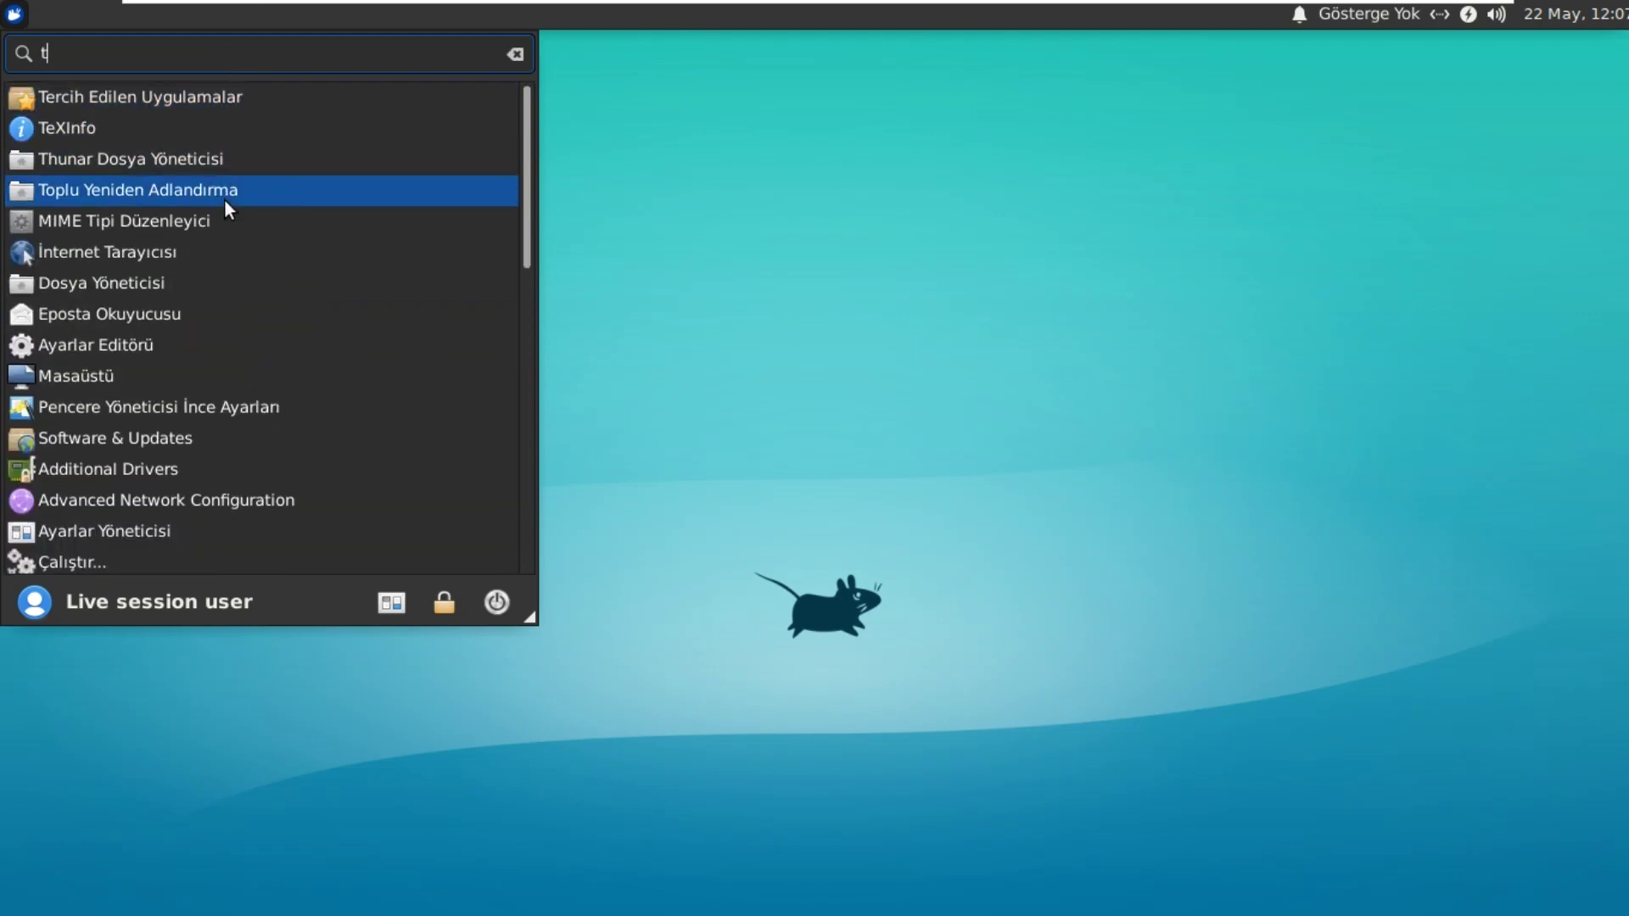
{"action": "scroll", "coordinate": [245, 257], "scroll_direction": "down", "scroll_amount": 3}
{"action": "scroll", "coordinate": [246, 257], "scroll_direction": "down", "scroll_amount": 5}
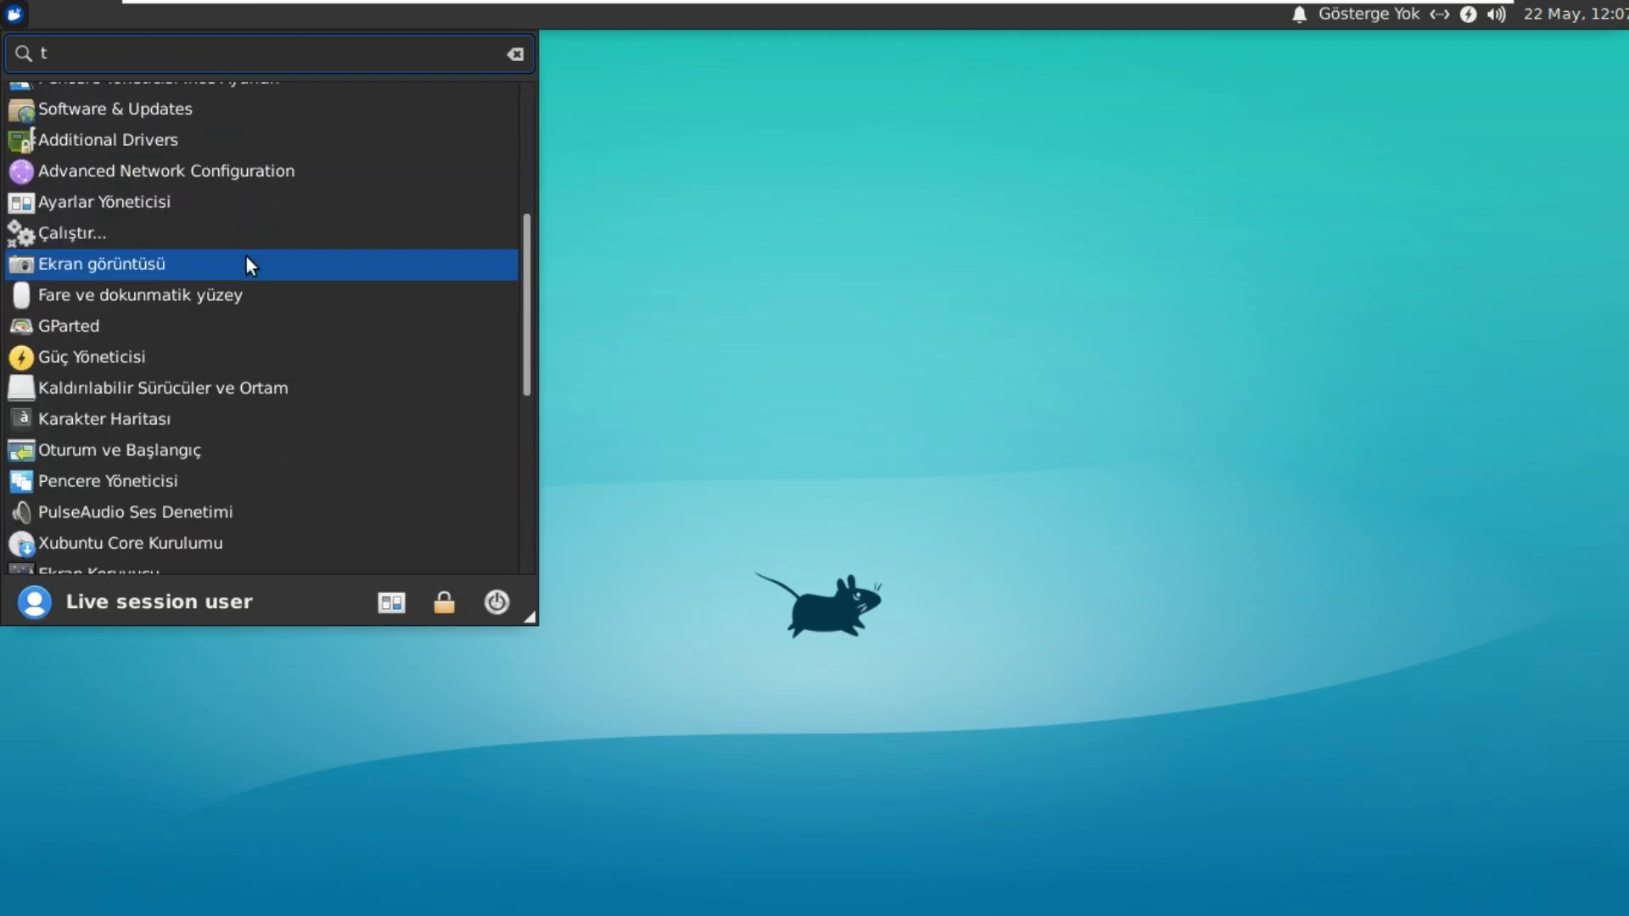
{"action": "scroll", "coordinate": [246, 256], "scroll_direction": "down", "scroll_amount": 3}
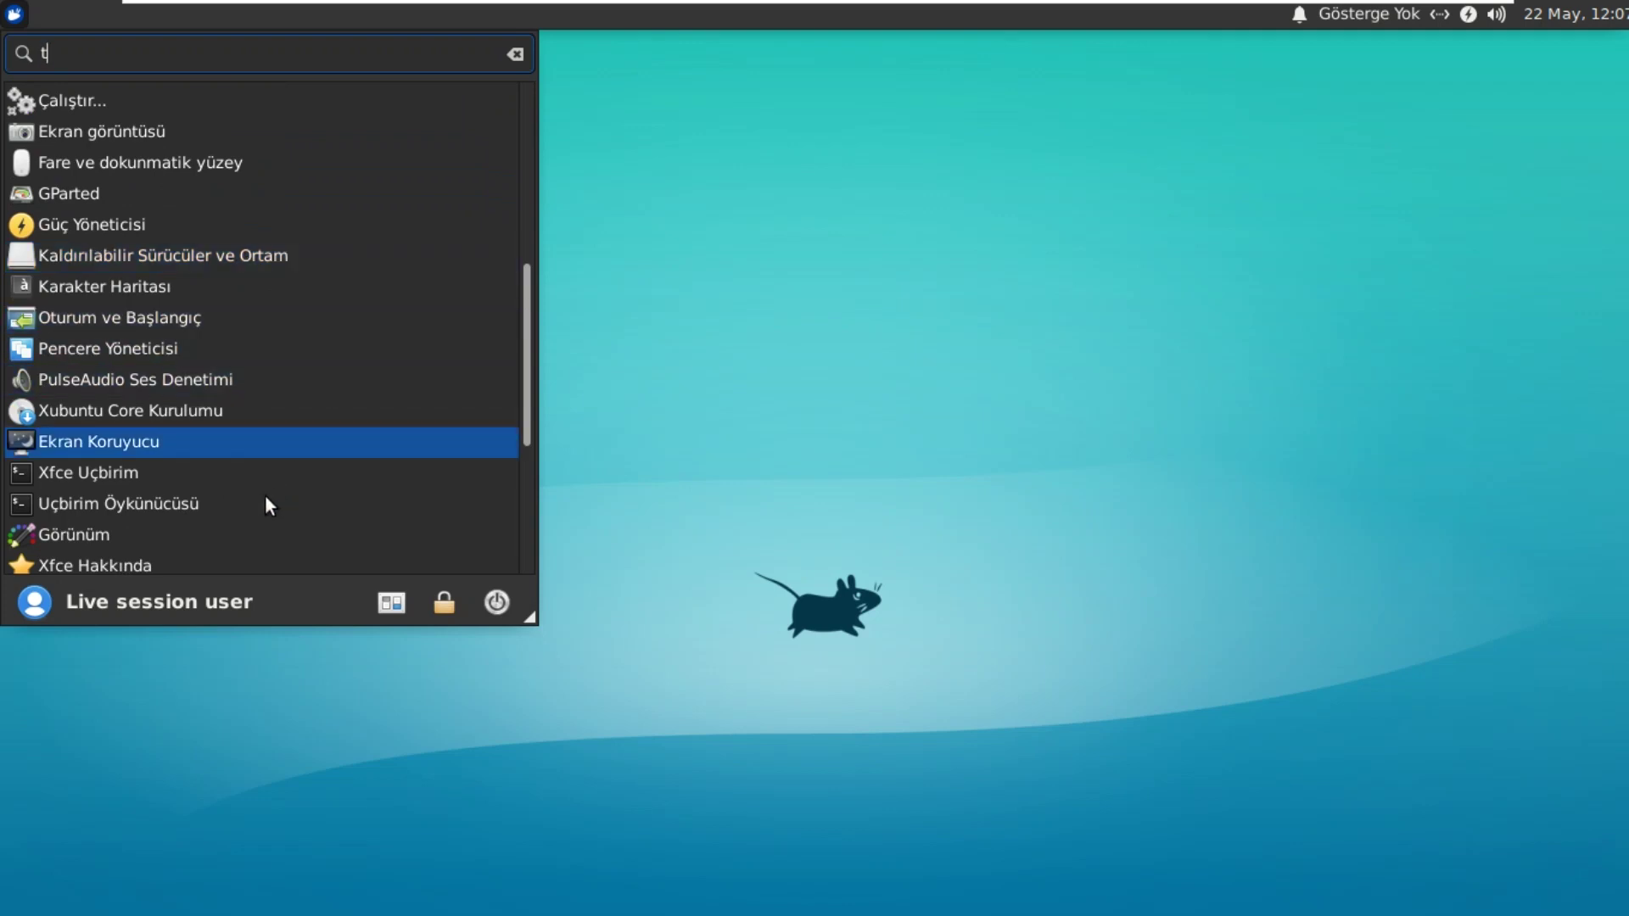
{"action": "left_click", "coordinate": [233, 504]}
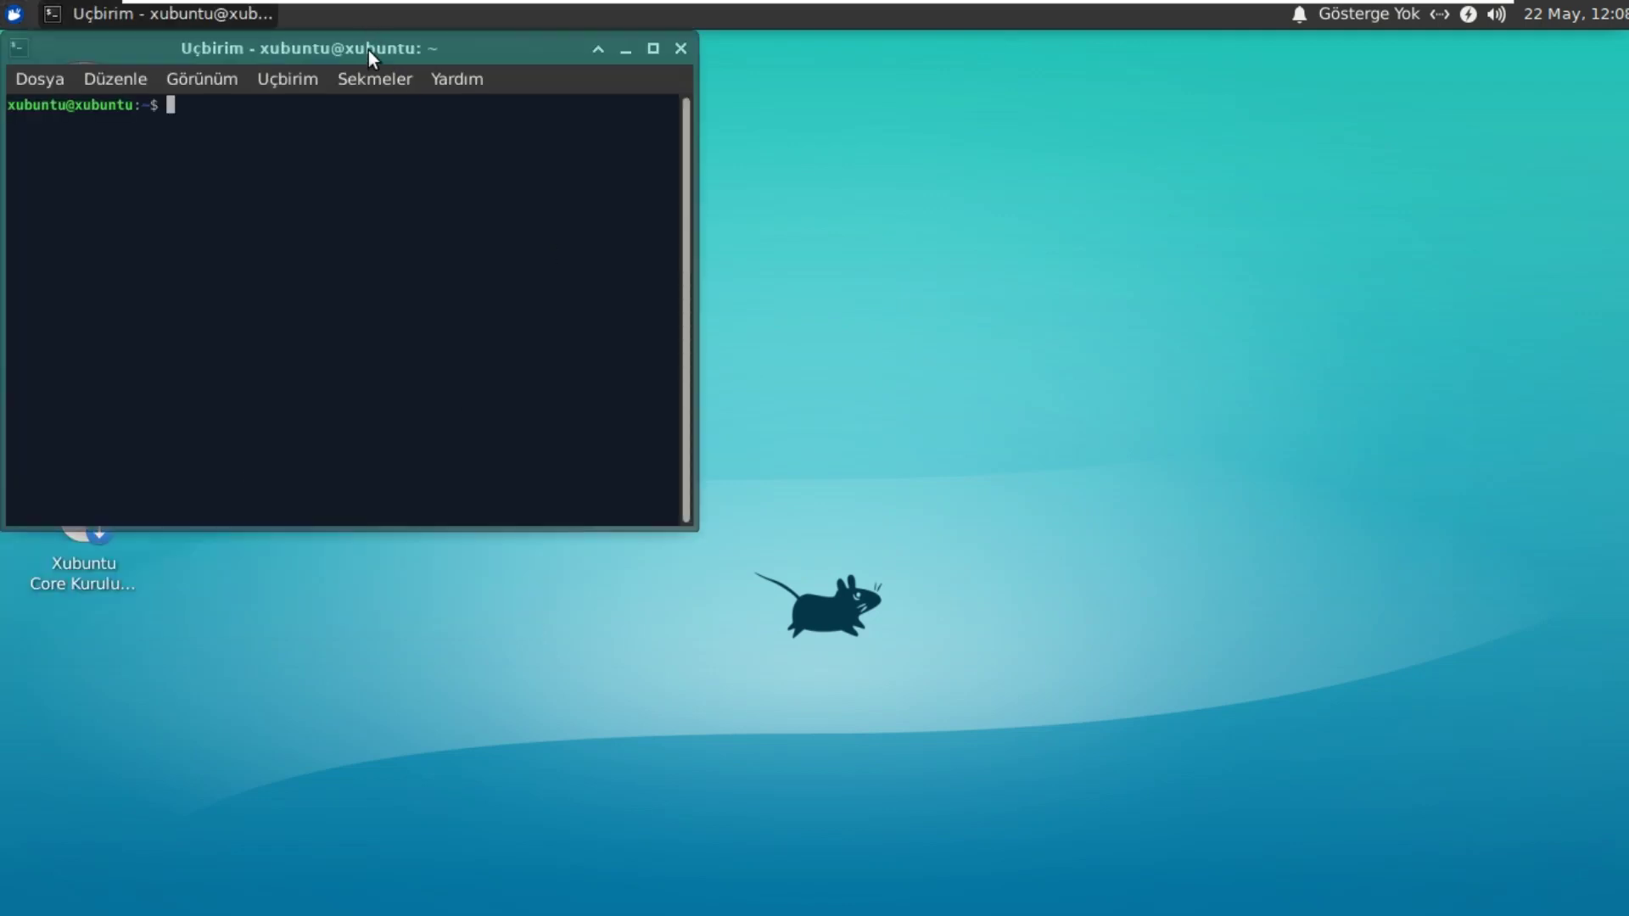
Step: Centre the terminal, run 'sudo apt-get install firefox', and confirm with 'e' to start downloading
{"action": "left_click_drag", "start_coordinate": [368, 49], "coordinate": [872, 79]}
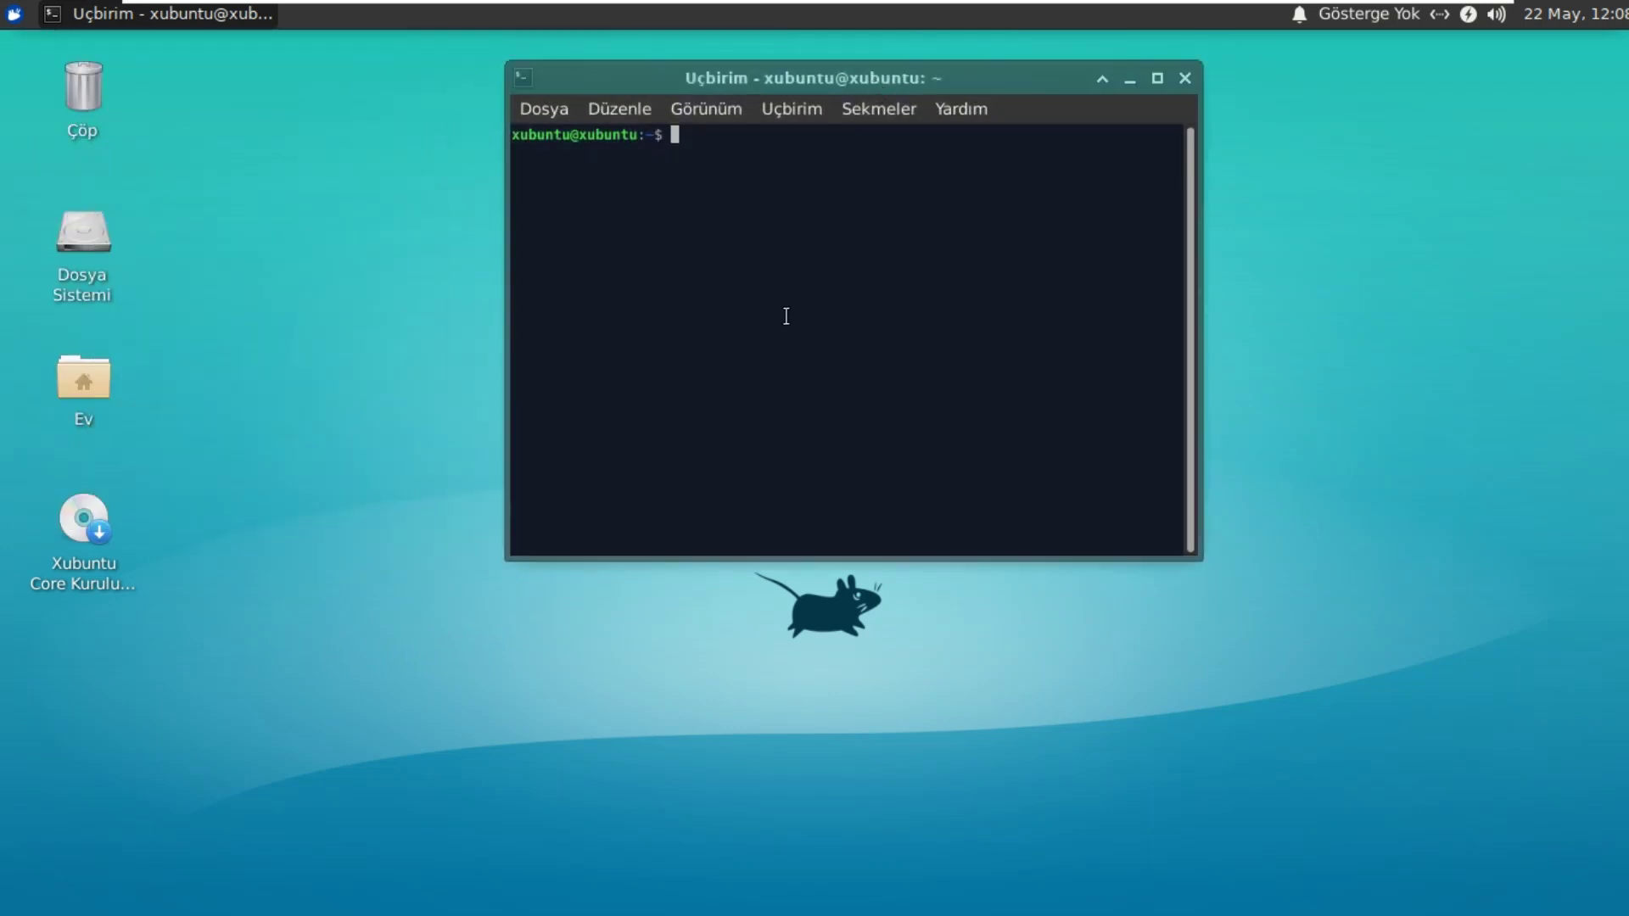
{"action": "type", "text": "sudo "}
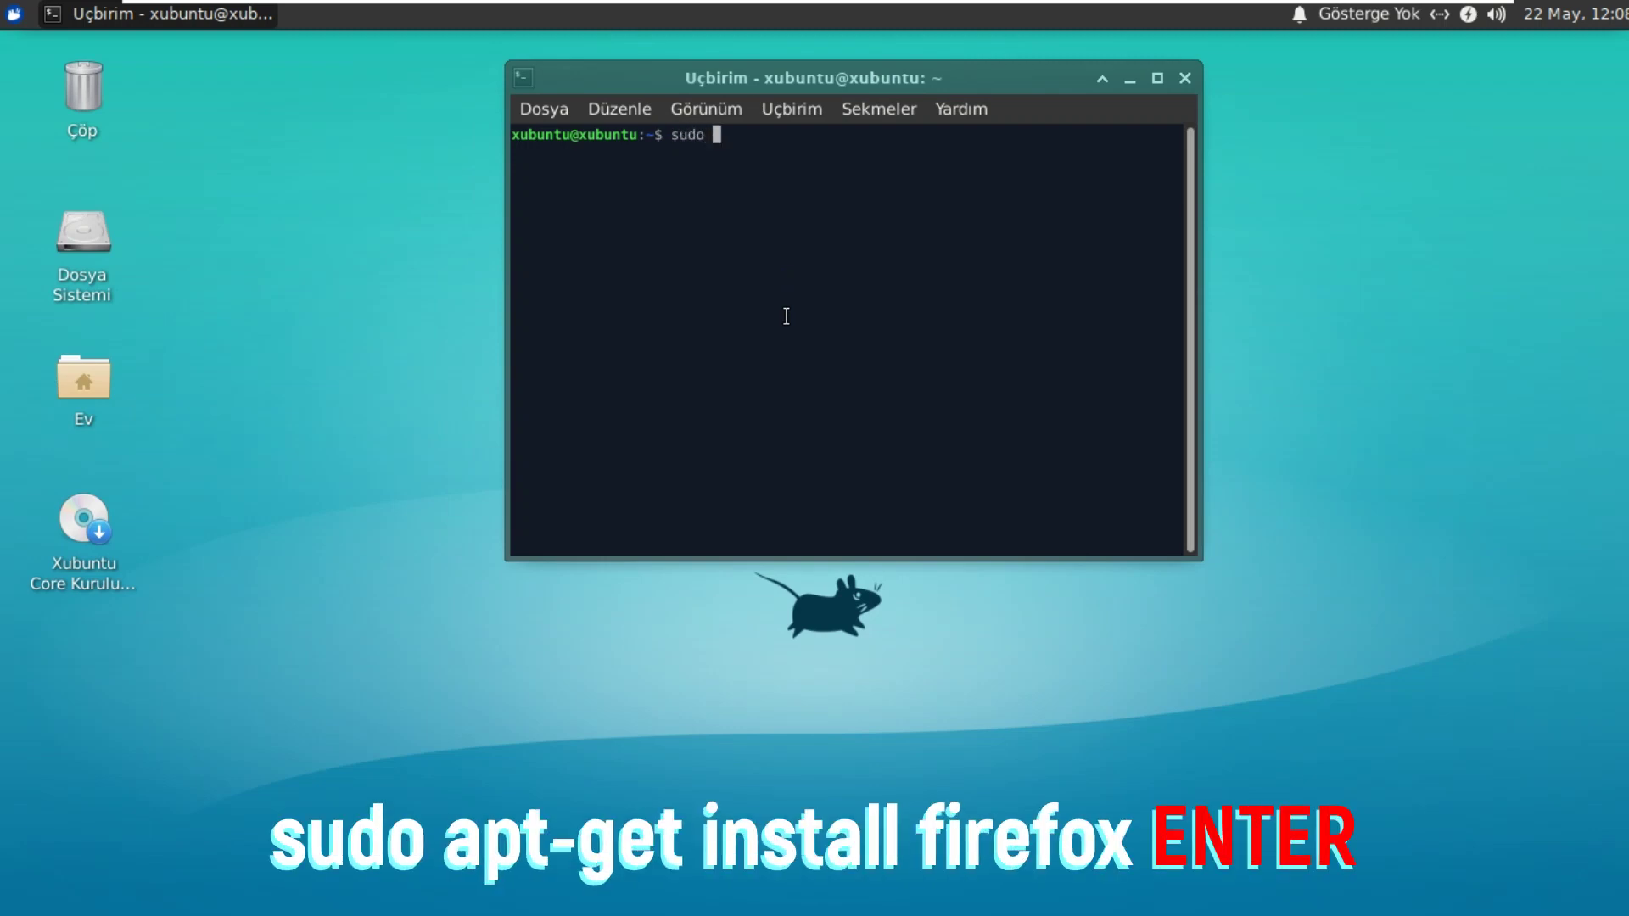
{"action": "type", "text": "apt-get install firefox"}
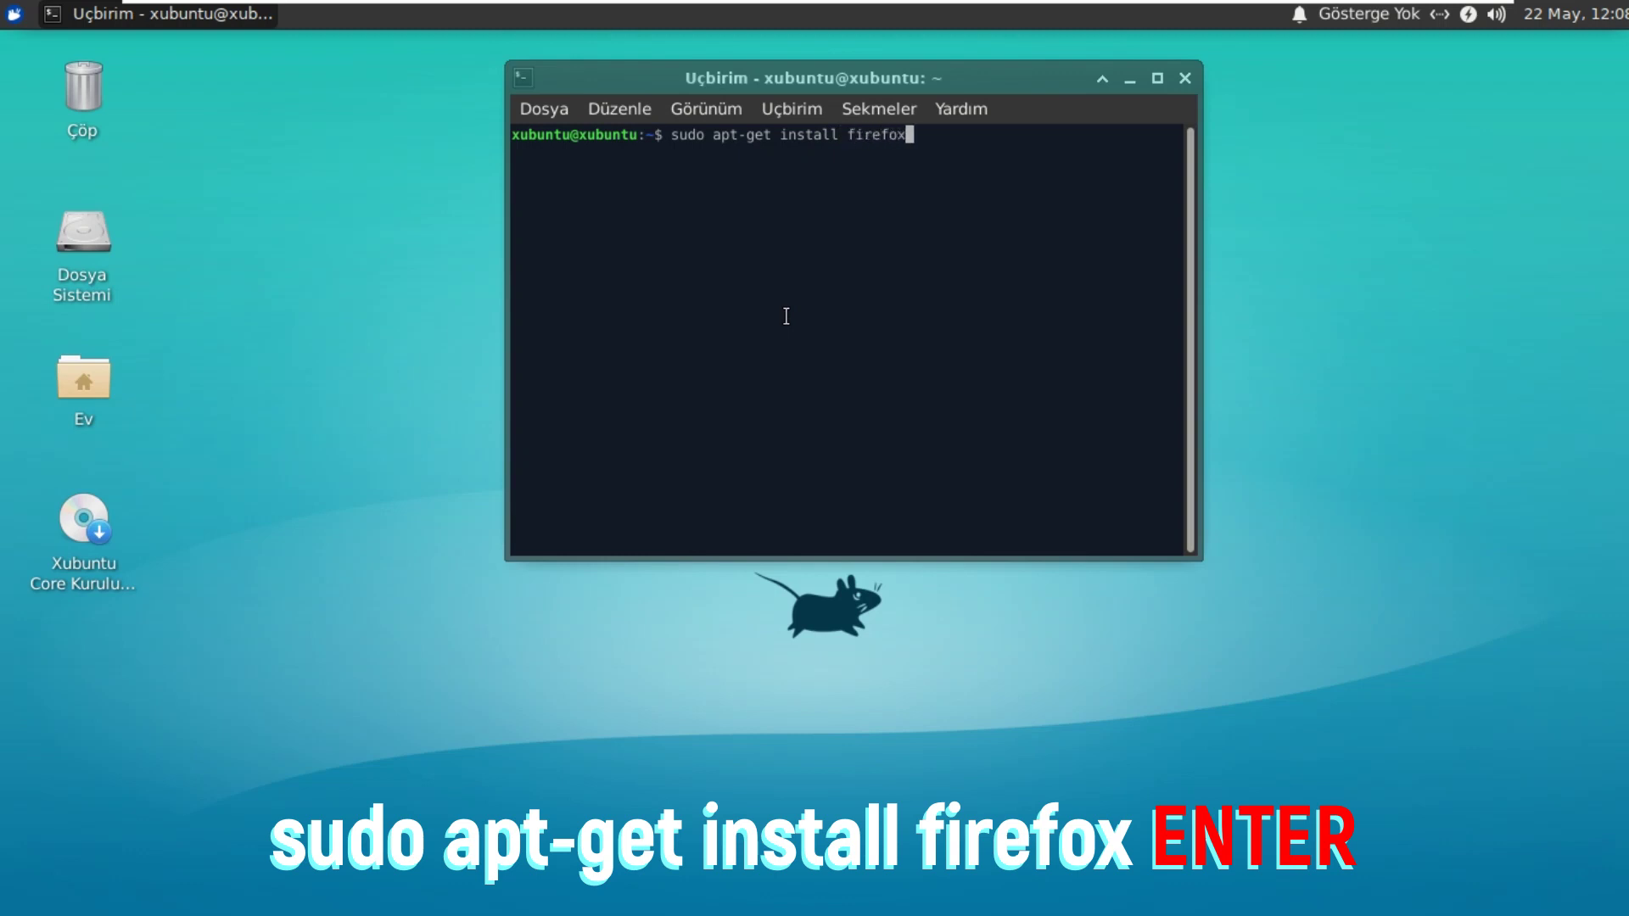
{"action": "key", "text": "Return"}
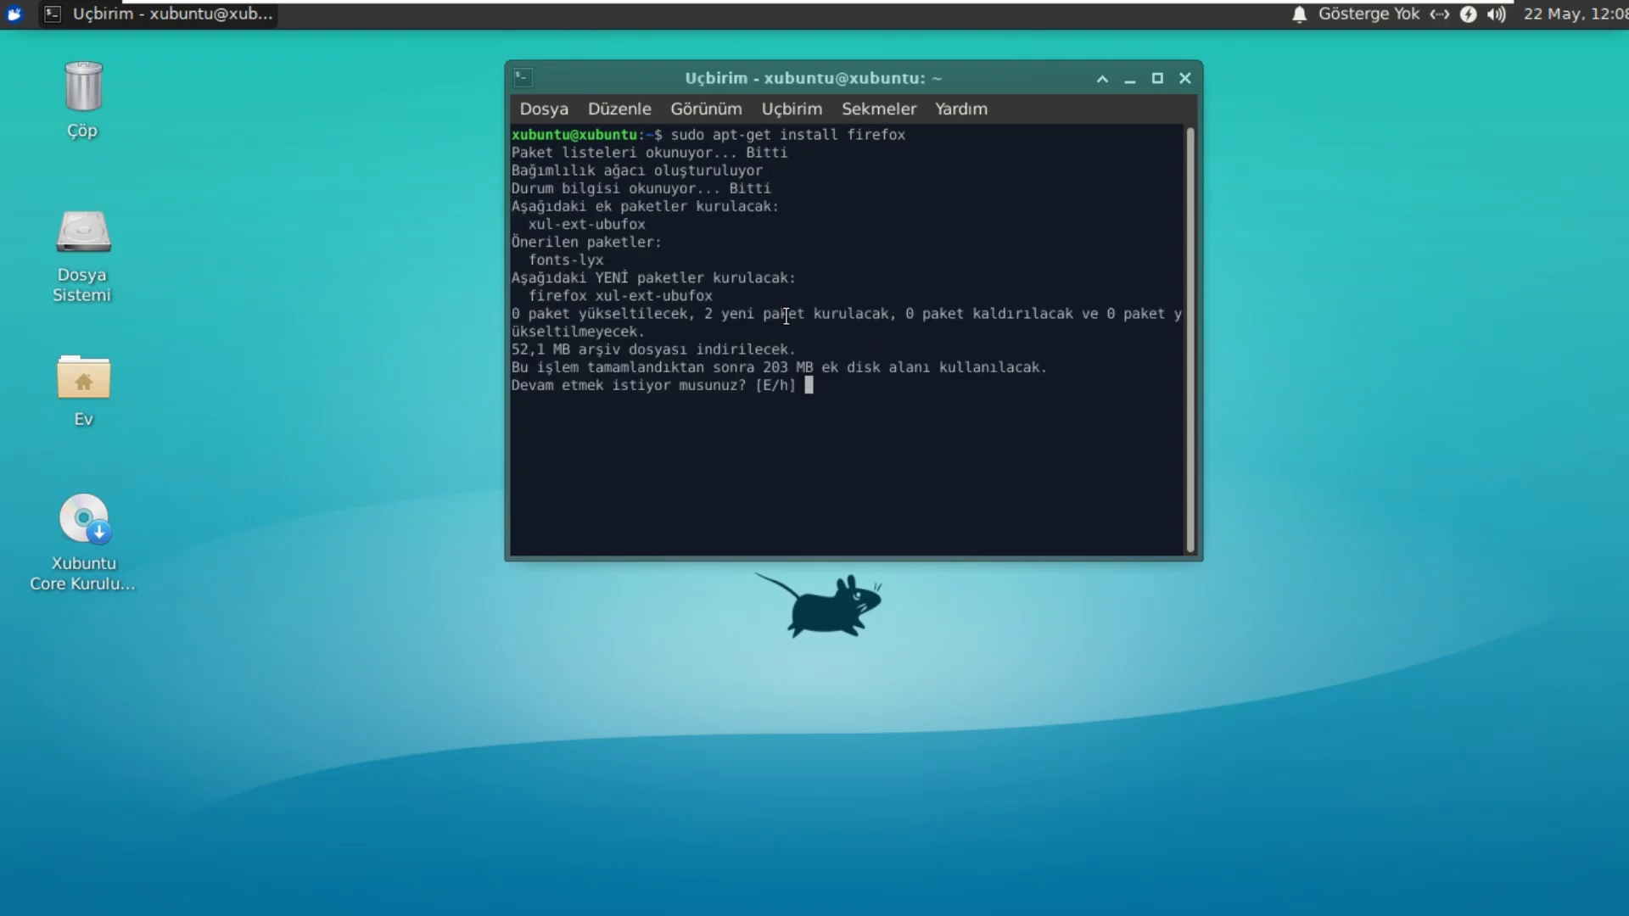
{"action": "type", "text": "e"}
{"action": "key", "text": "Return"}
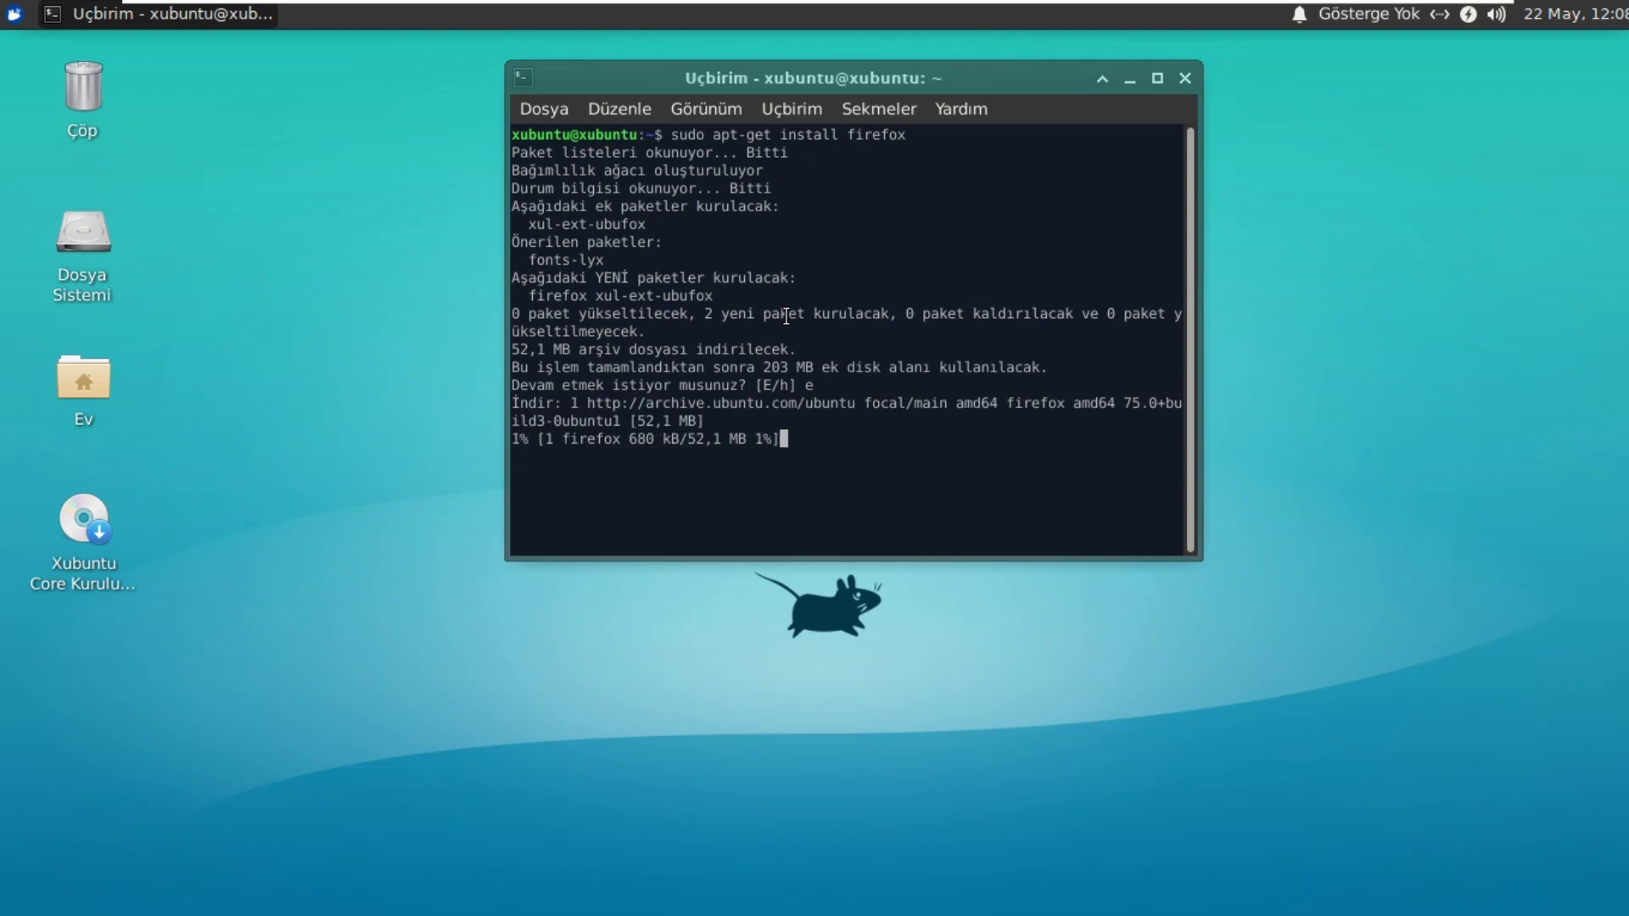
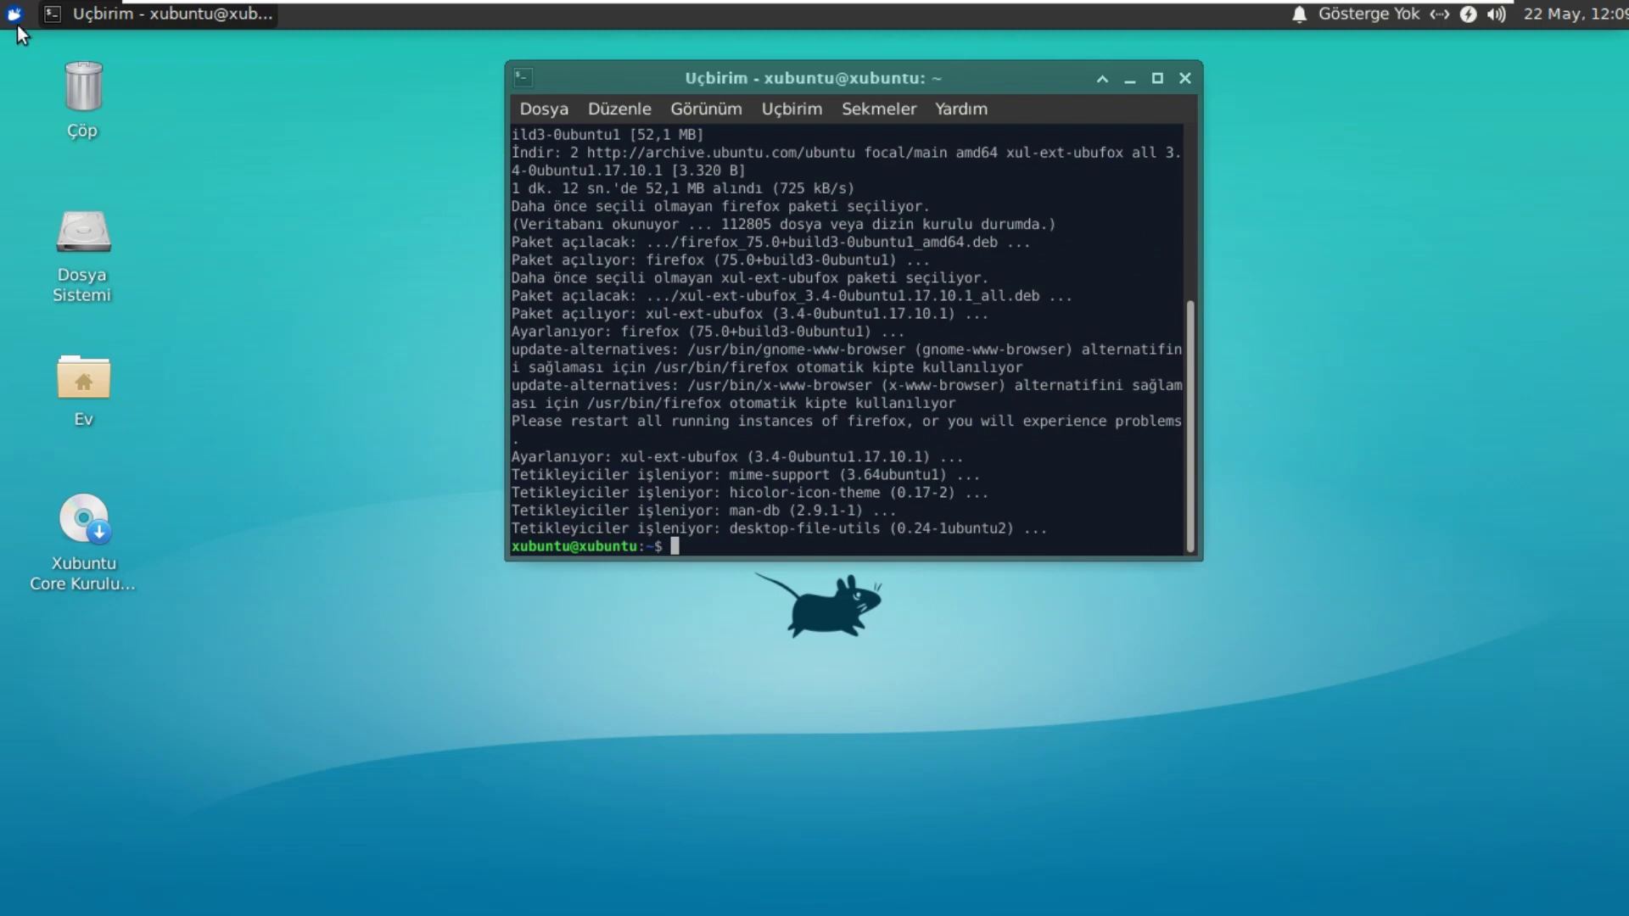
Step: Close the terminal and launch Firefox Web Tarayıcısı from the Whisker menu's Tüm Uygulamalar list
{"action": "left_click", "coordinate": [1185, 78]}
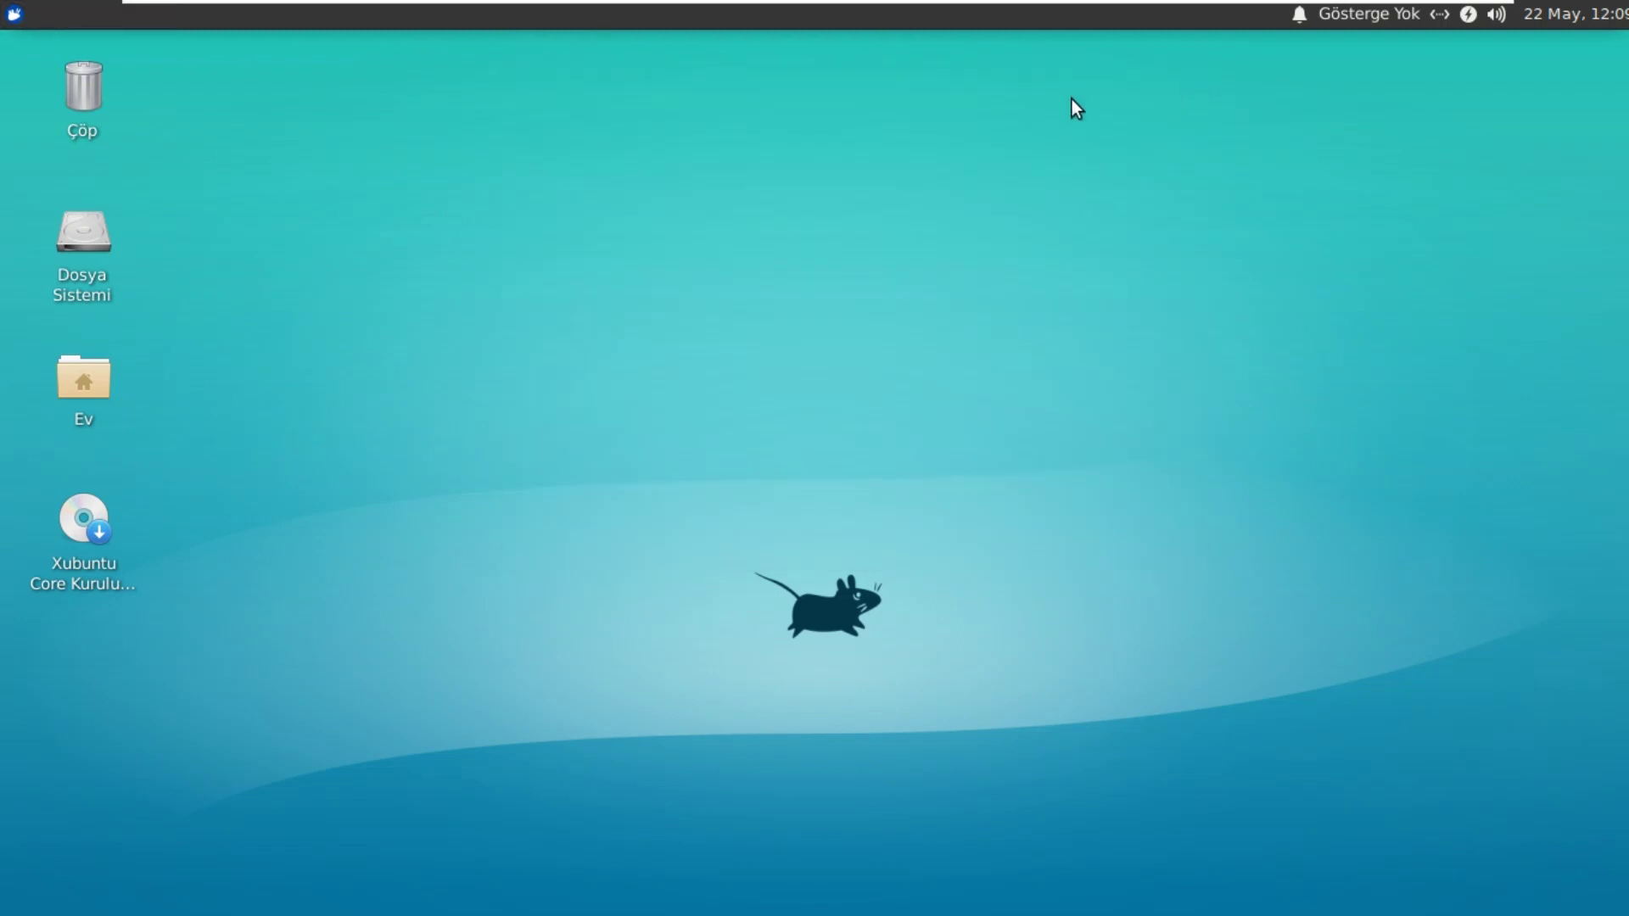
{"action": "left_click", "coordinate": [13, 14]}
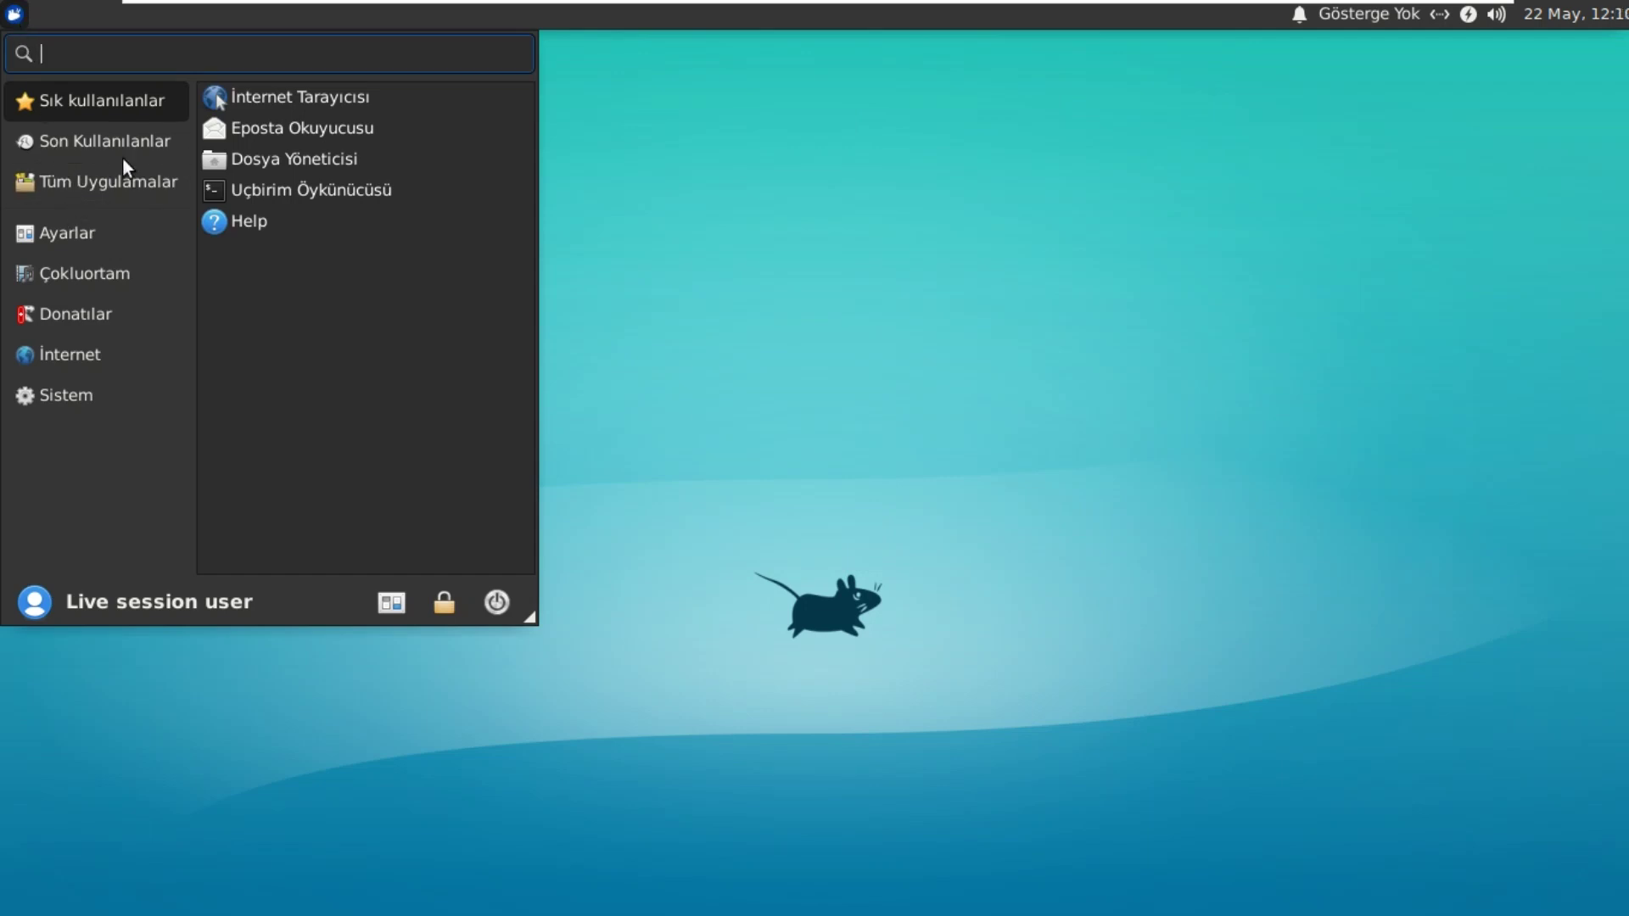
{"action": "left_click", "coordinate": [78, 181]}
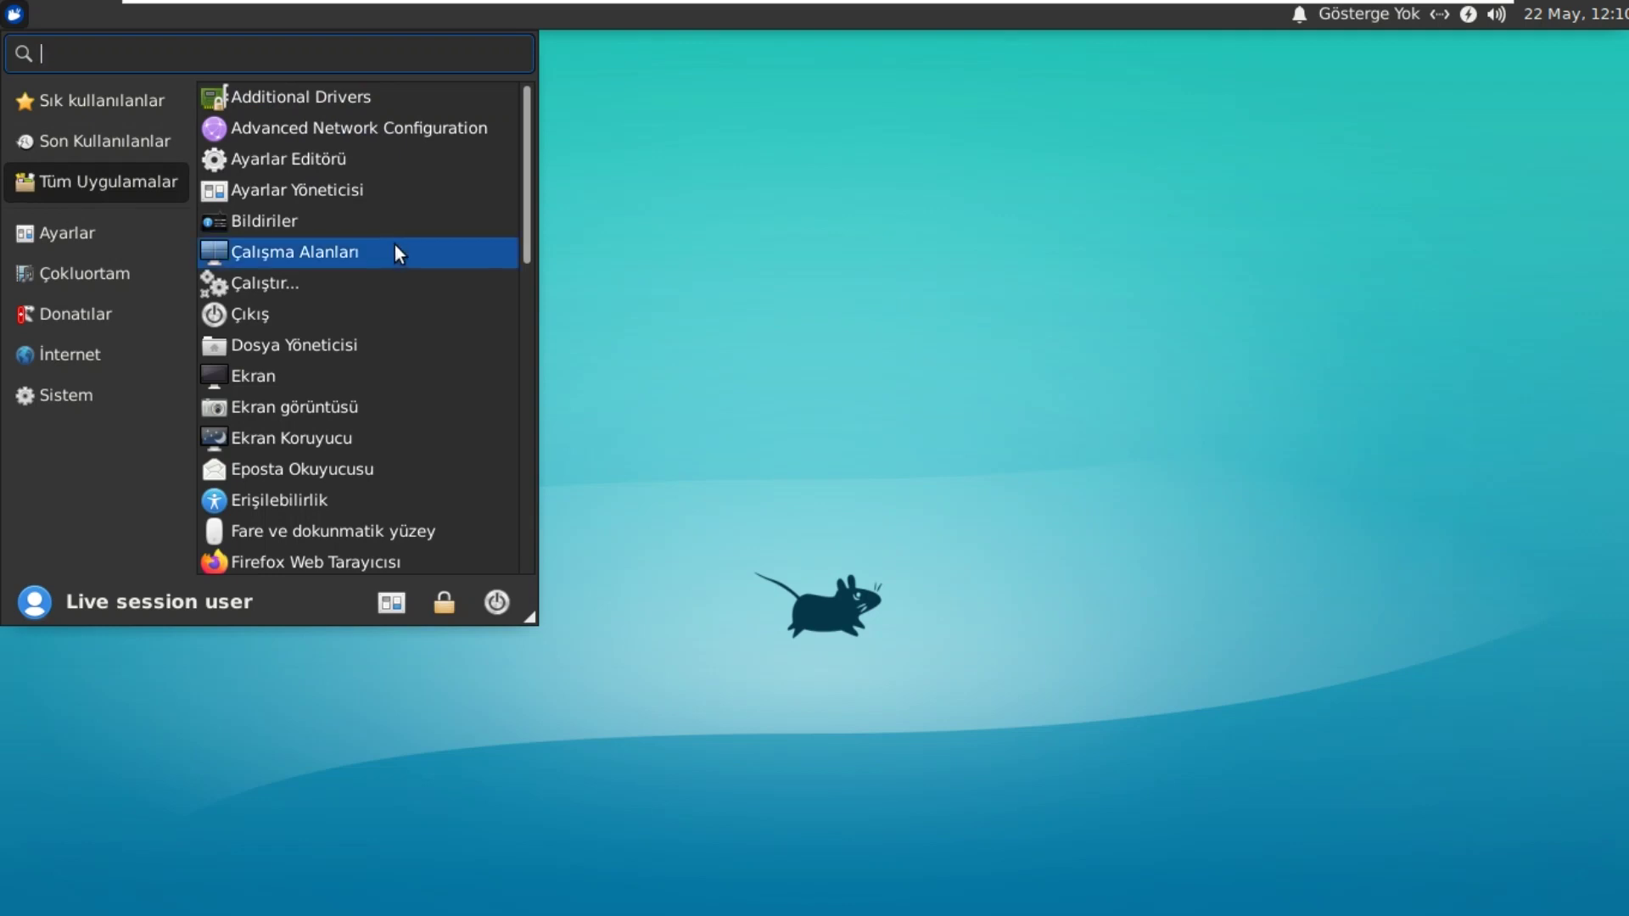
{"action": "scroll", "coordinate": [394, 246], "scroll_direction": "down", "scroll_amount": 3}
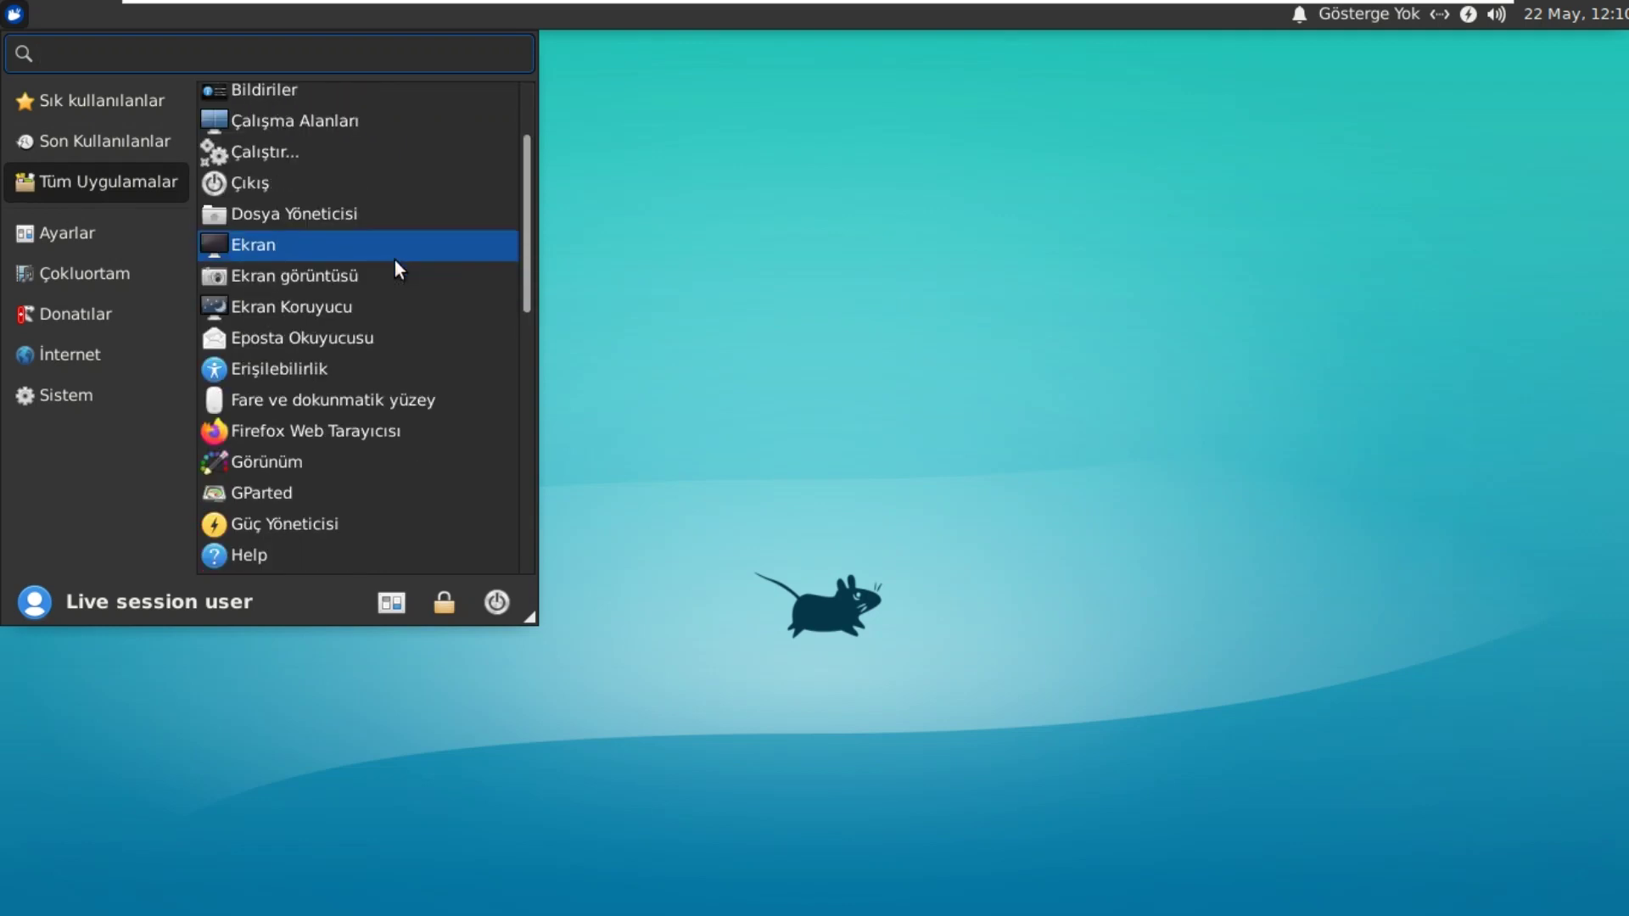
{"action": "left_click", "coordinate": [338, 430]}
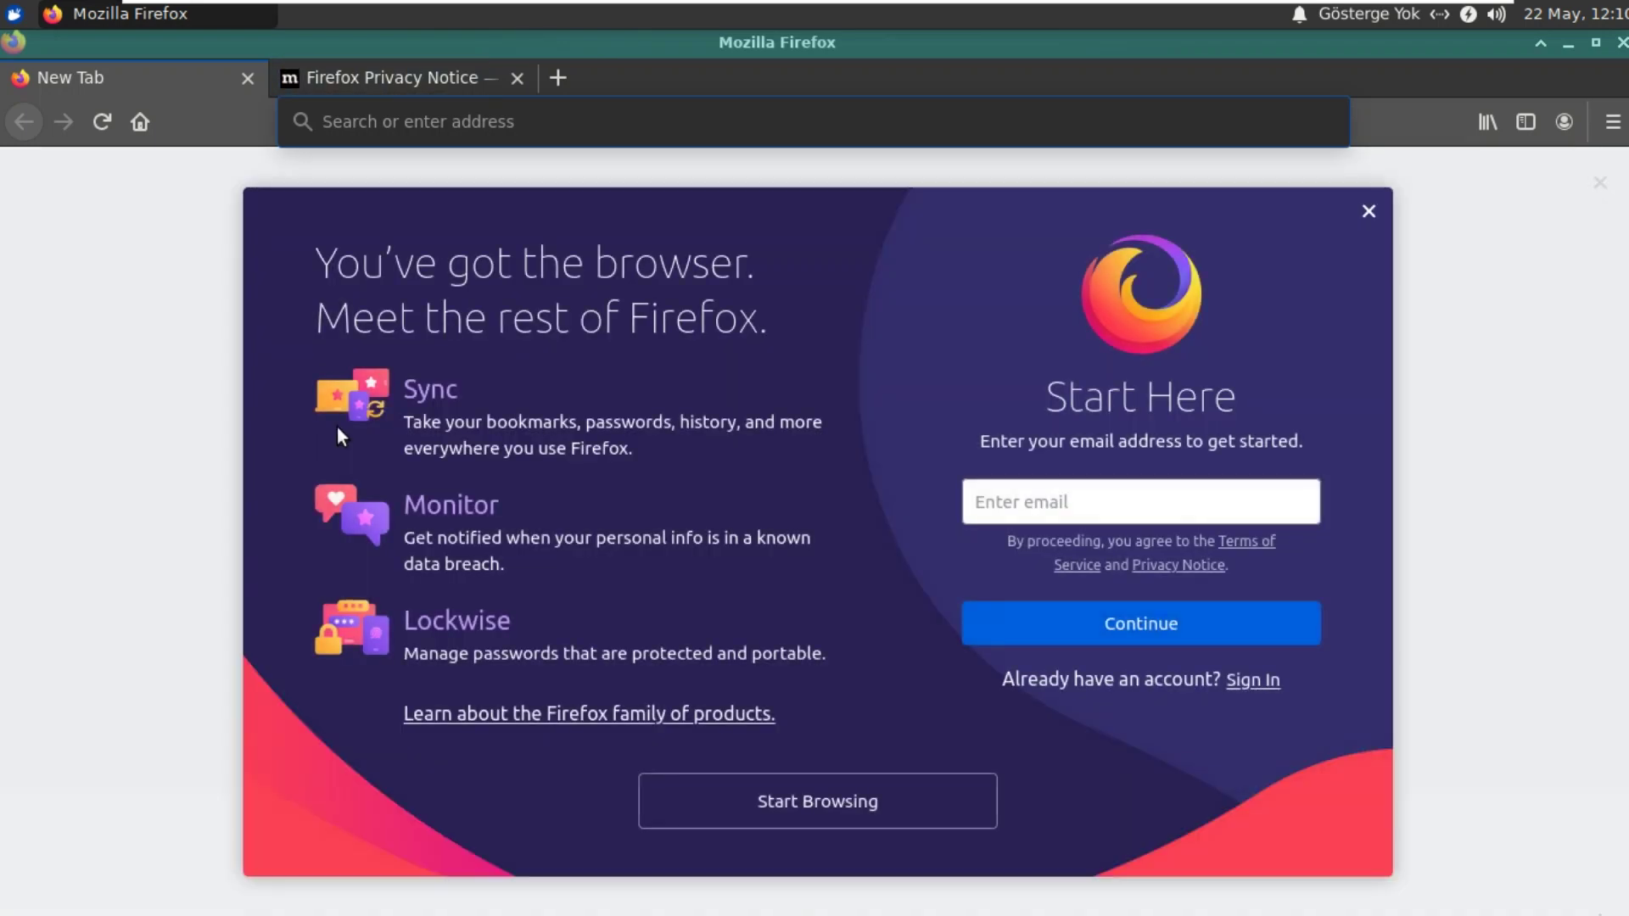
Step: Dismiss Firefox's sign-up overlay and close the Privacy Notice tab, returning to the home page
{"action": "left_click", "coordinate": [1368, 211]}
{"action": "left_click", "coordinate": [420, 76]}
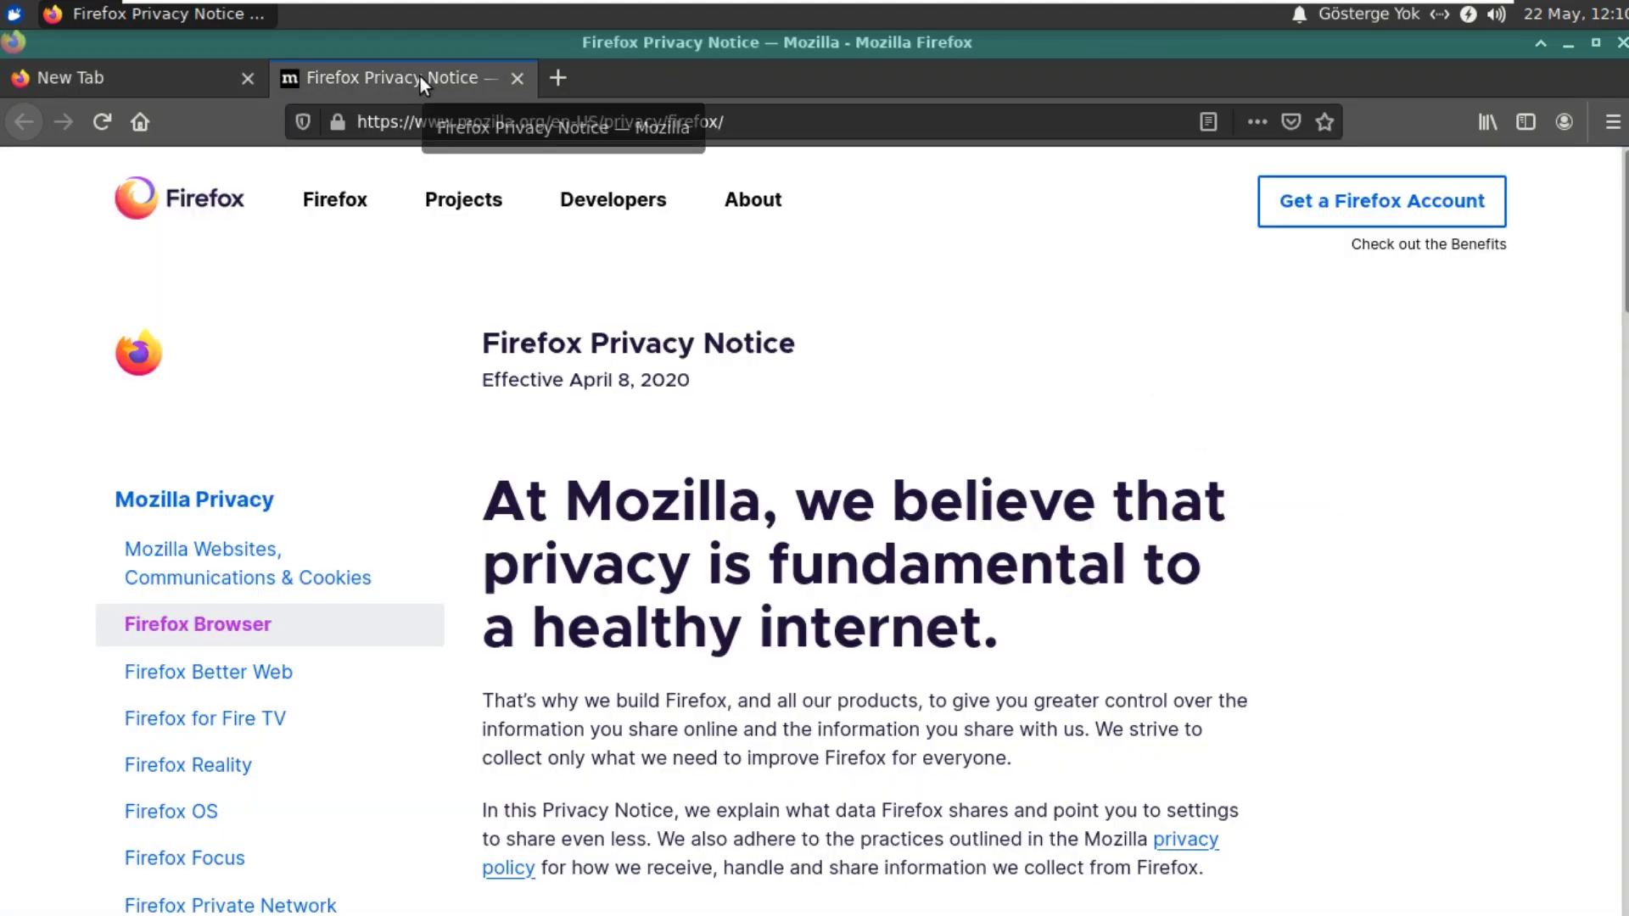
{"action": "left_click", "coordinate": [517, 78]}
{"action": "left_click", "coordinate": [141, 122]}
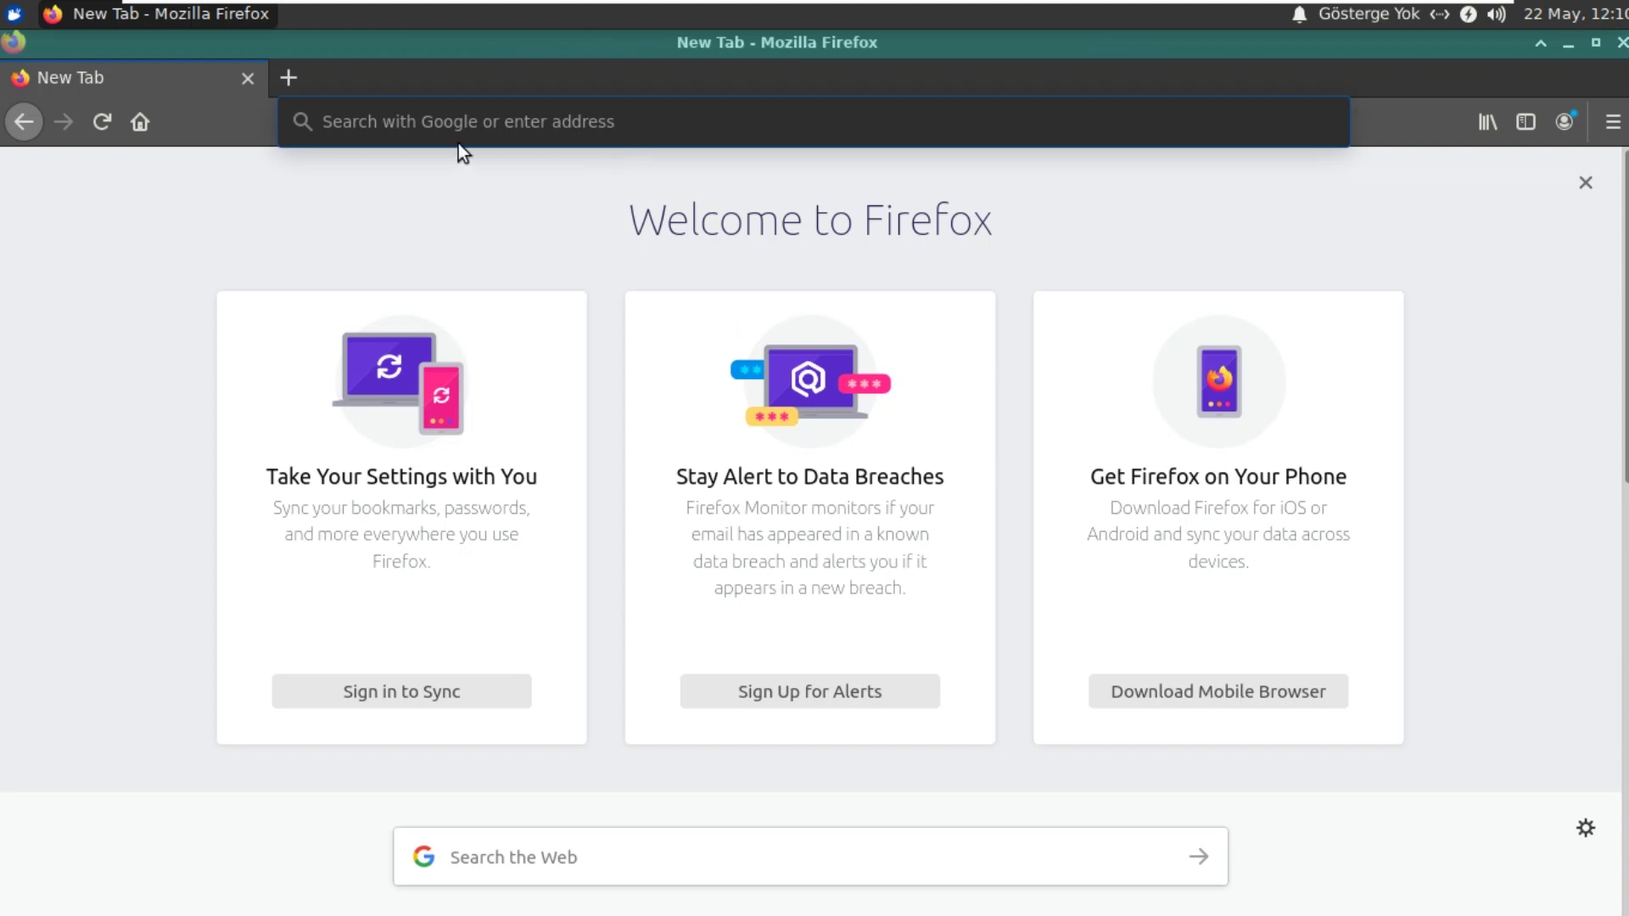
{"action": "left_click", "coordinate": [503, 119]}
{"action": "type", "text": "w"}
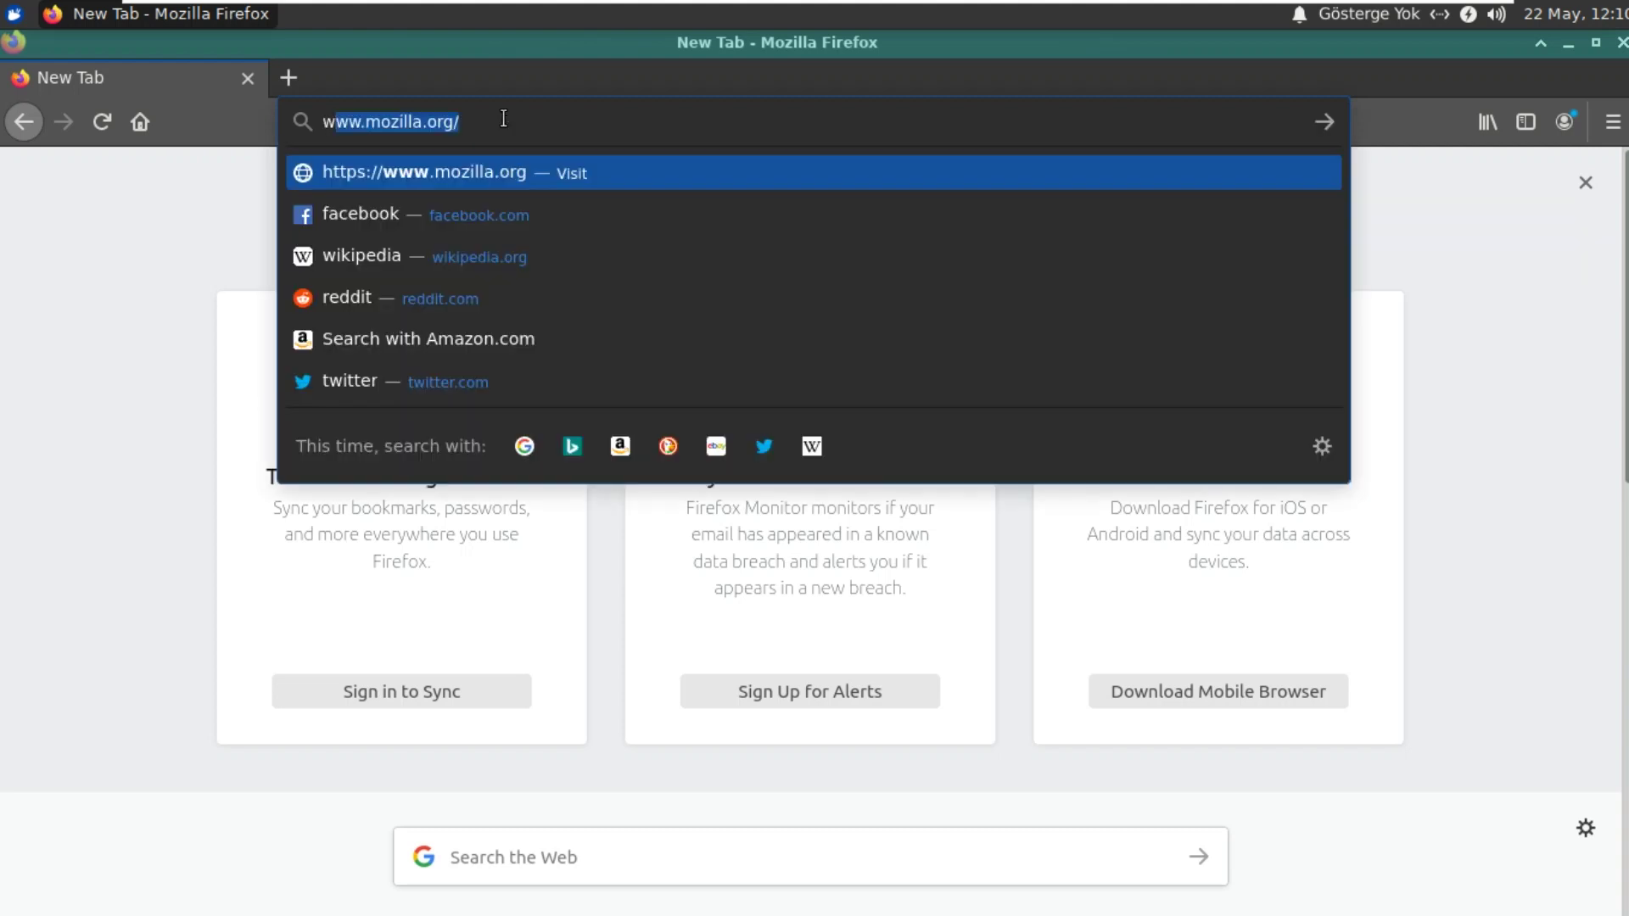
{"action": "type", "text": "ww."}
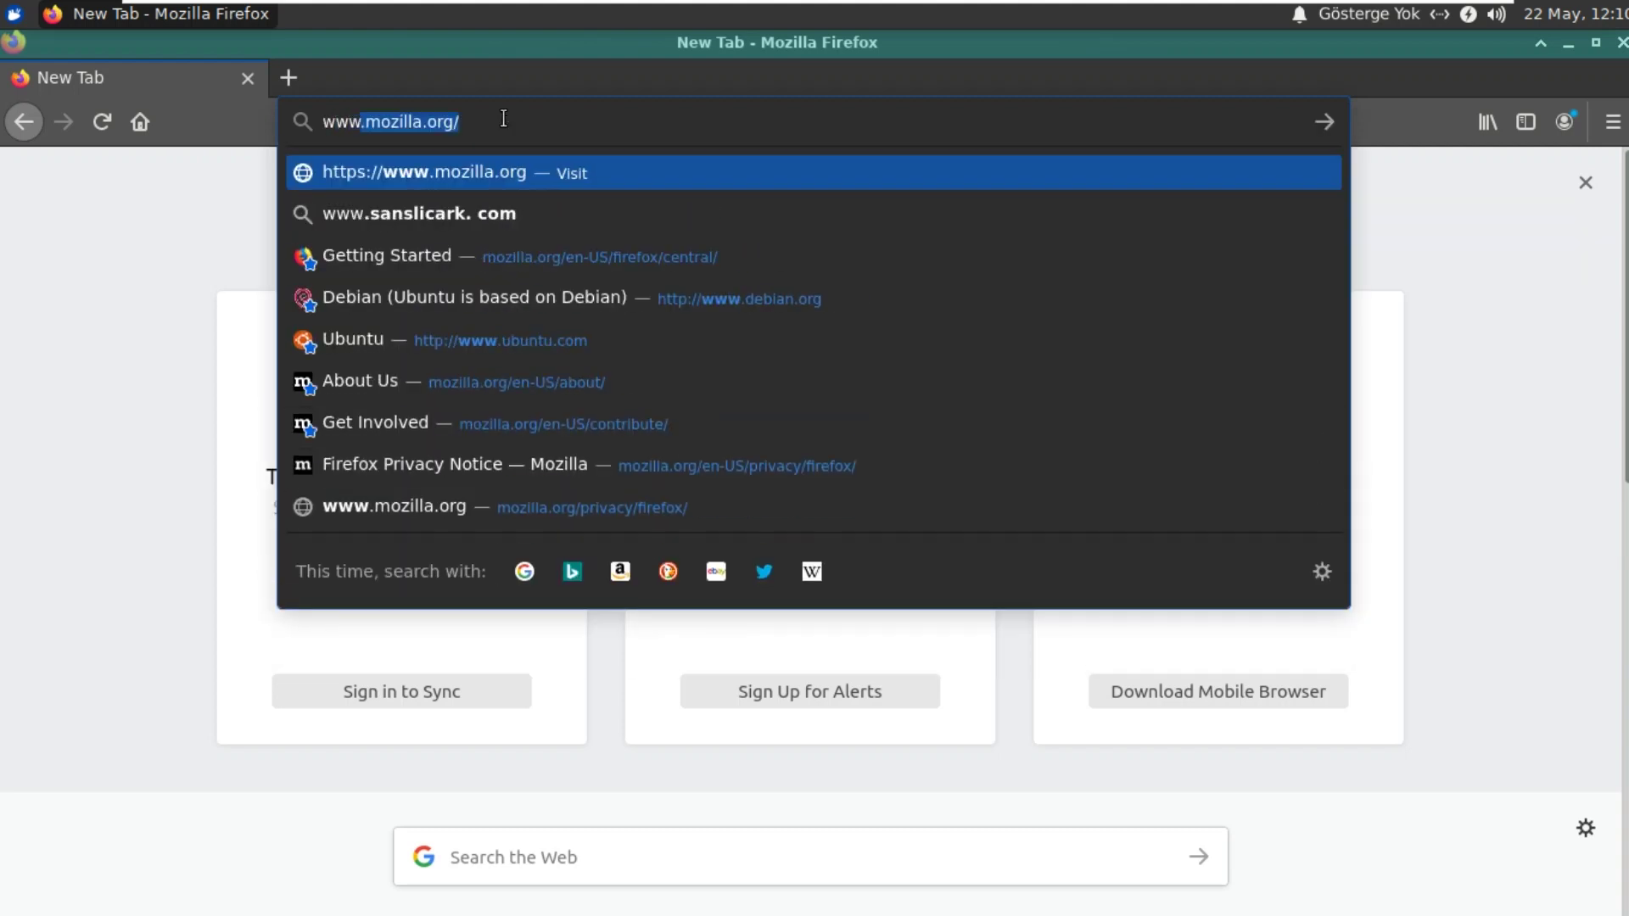
{"action": "type", "text": "goog"}
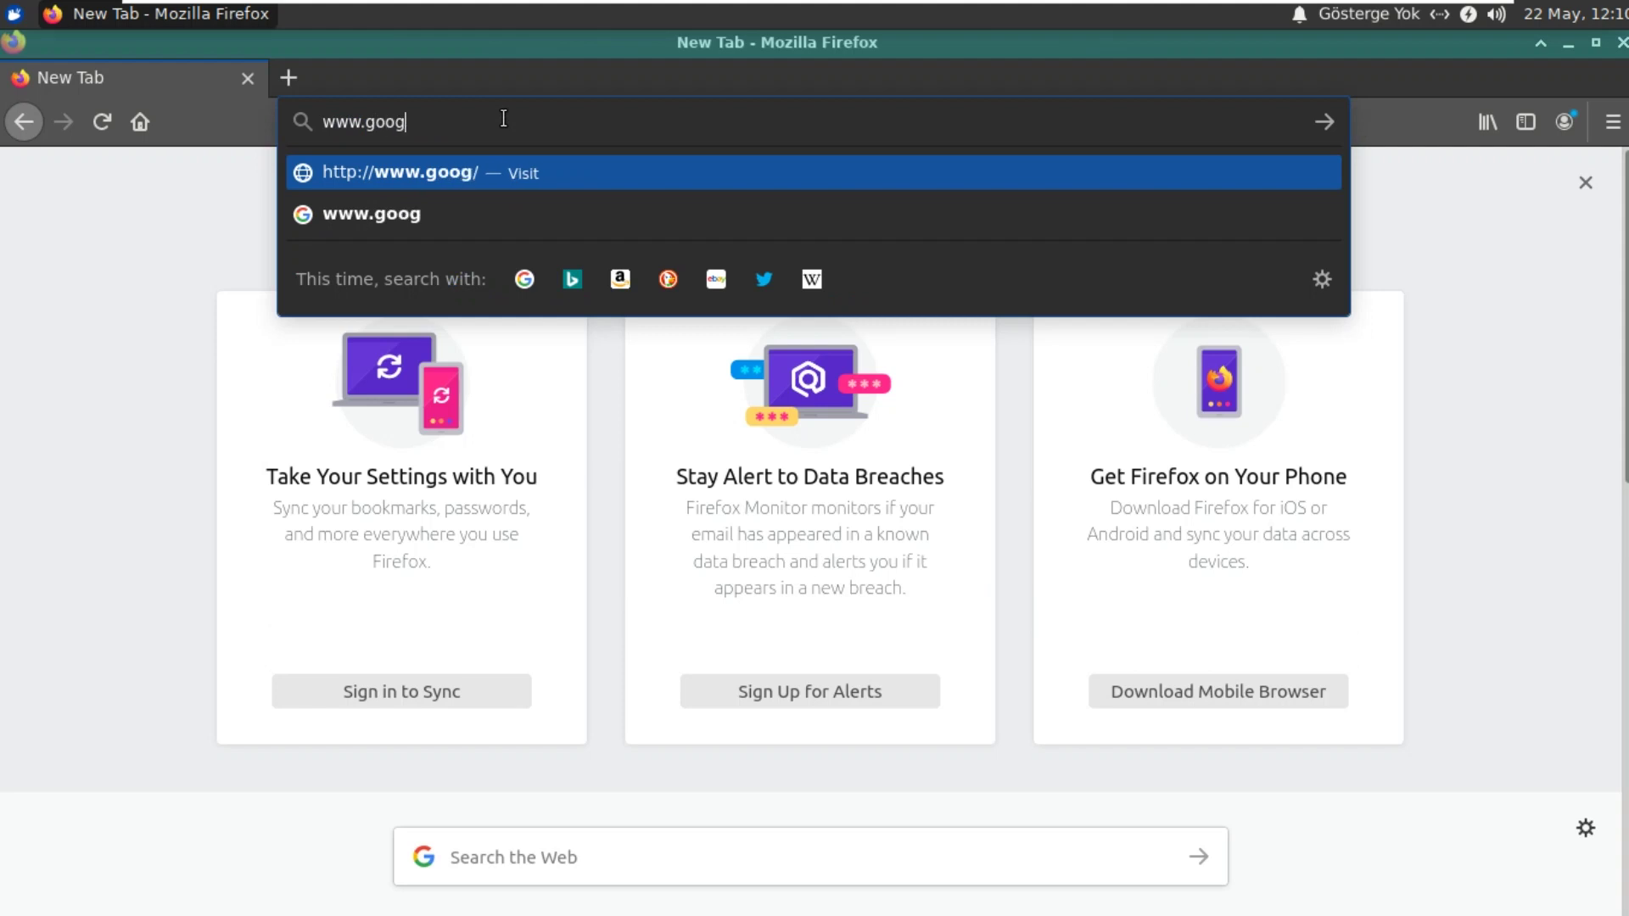
{"action": "type", "text": "le.com"}
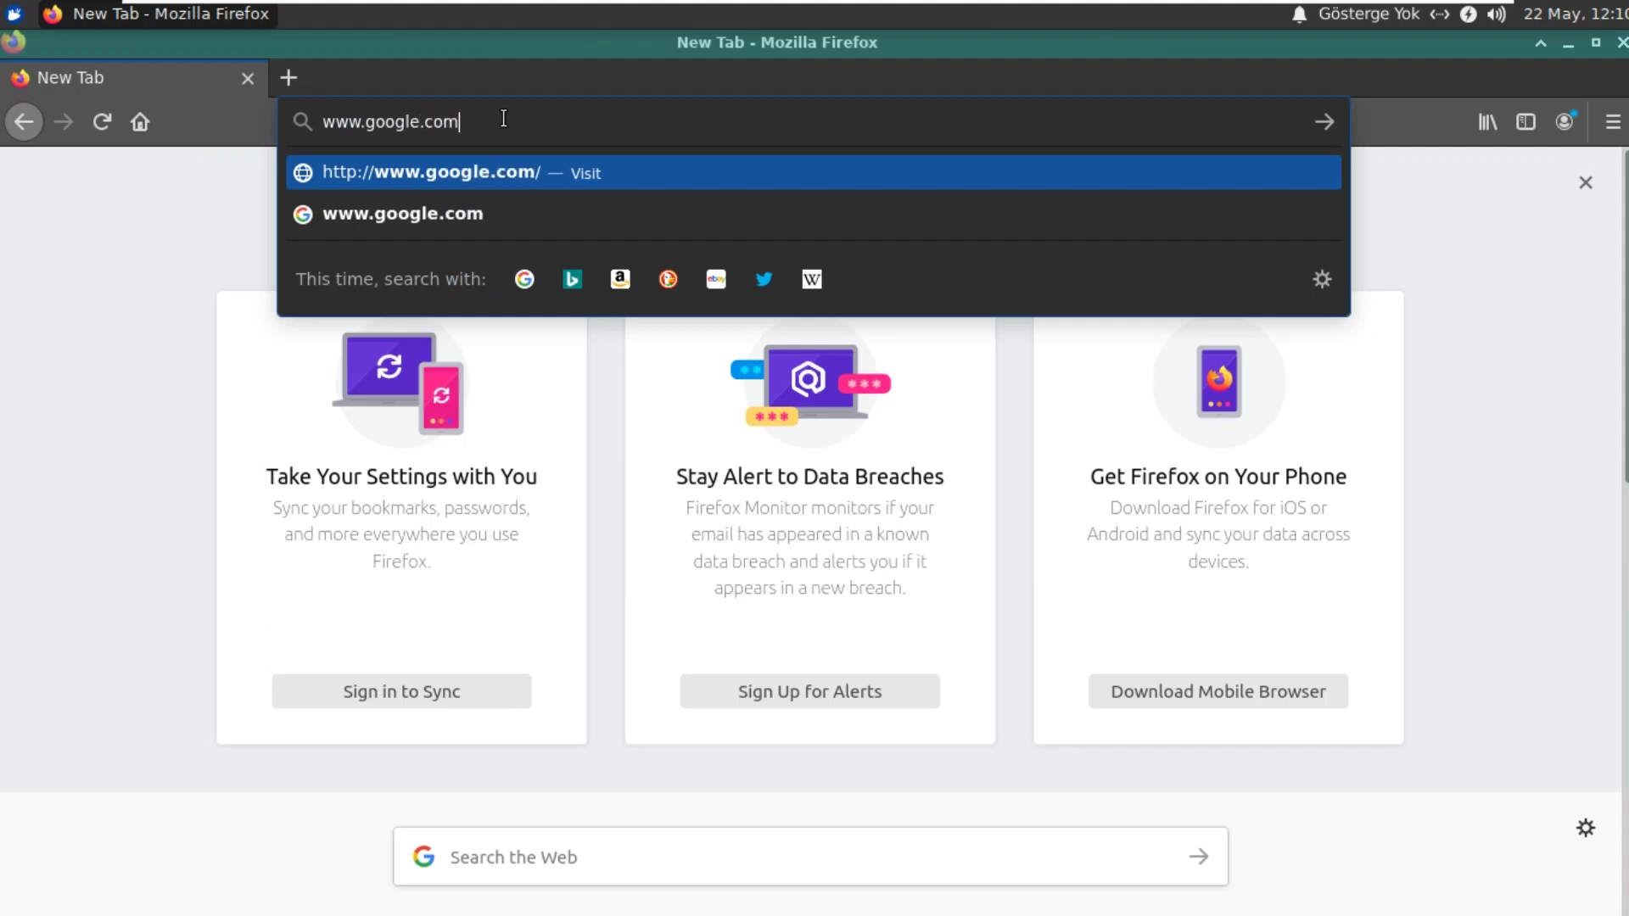
{"action": "key", "text": "Return"}
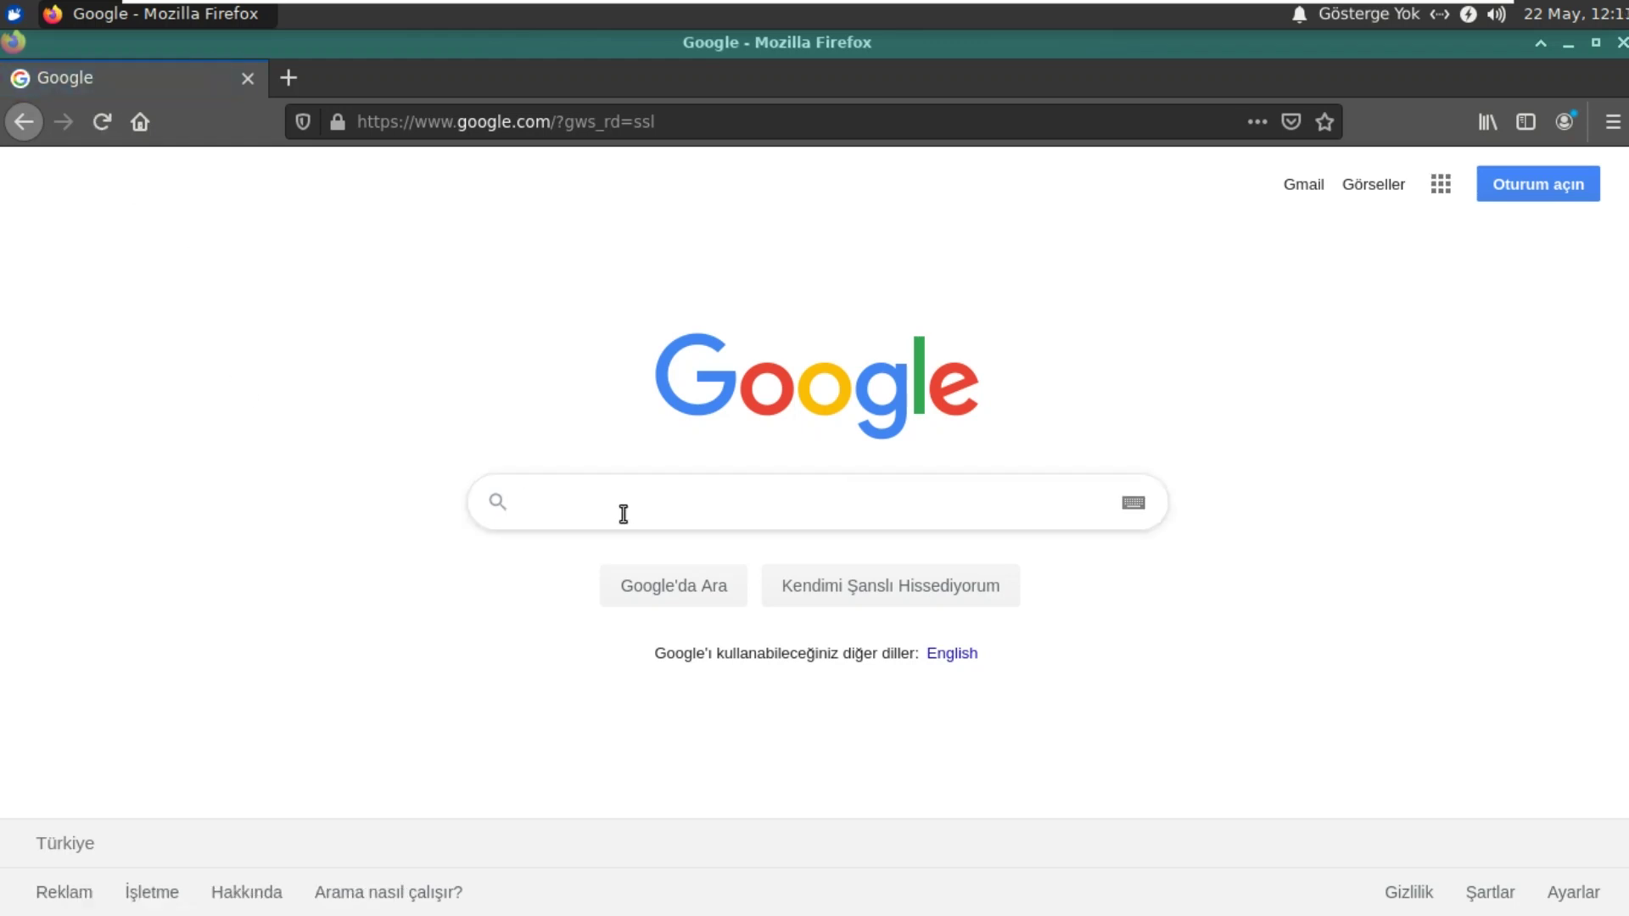
Step: Search Google for 'youtube' and open the YouTube website from the first result
{"action": "type", "text": "yo"}
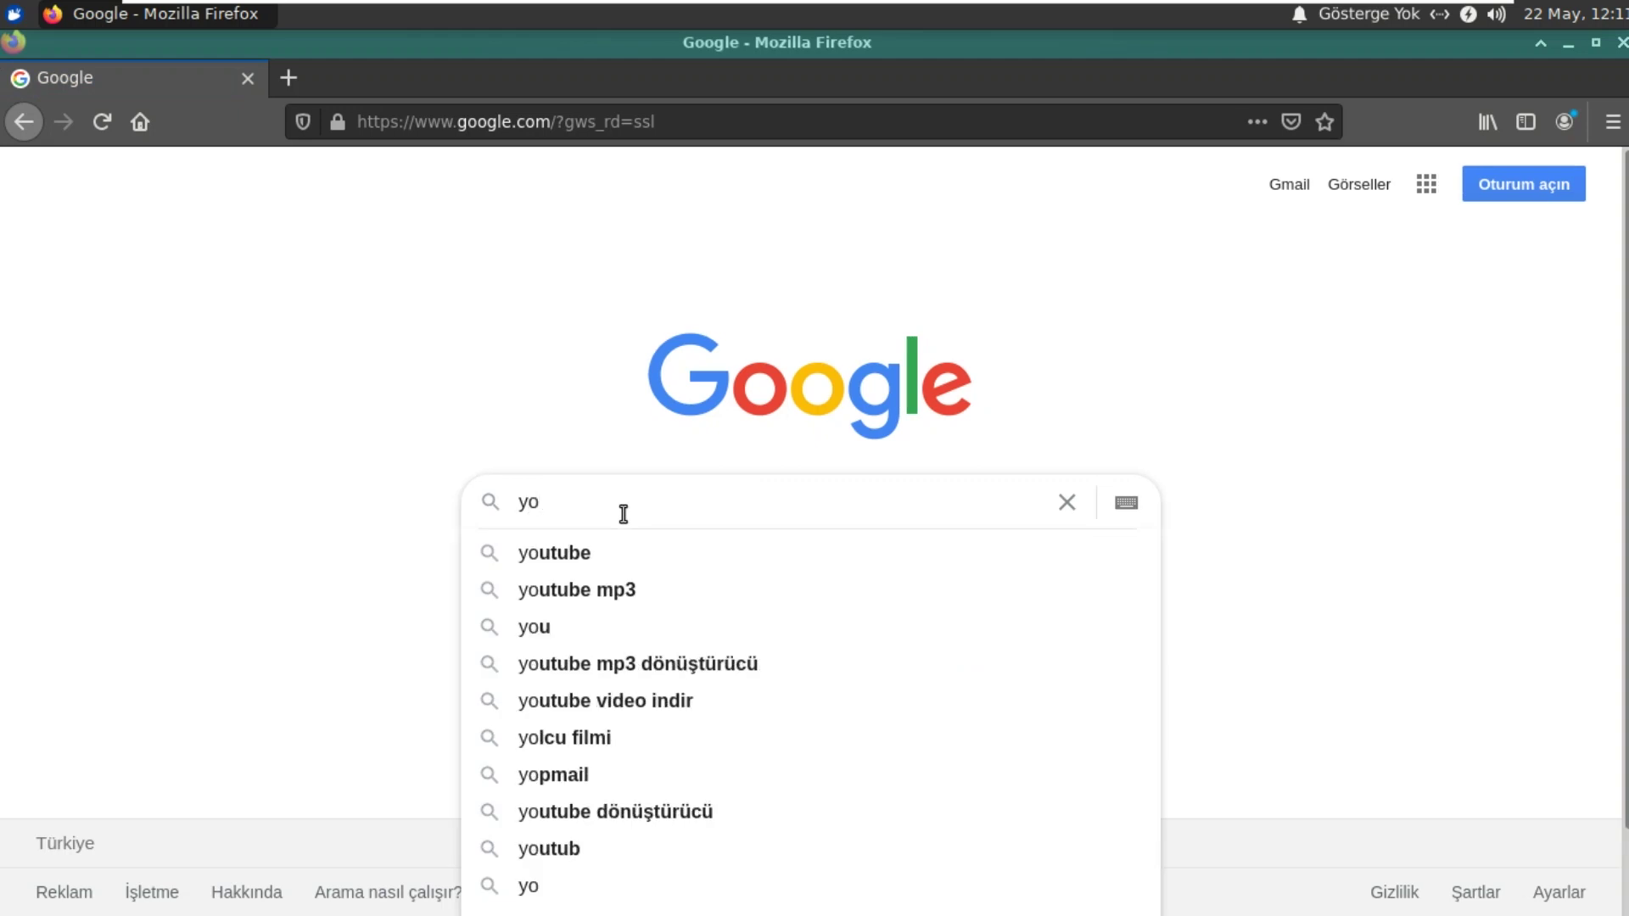
{"action": "type", "text": "utube"}
{"action": "key", "text": "Return"}
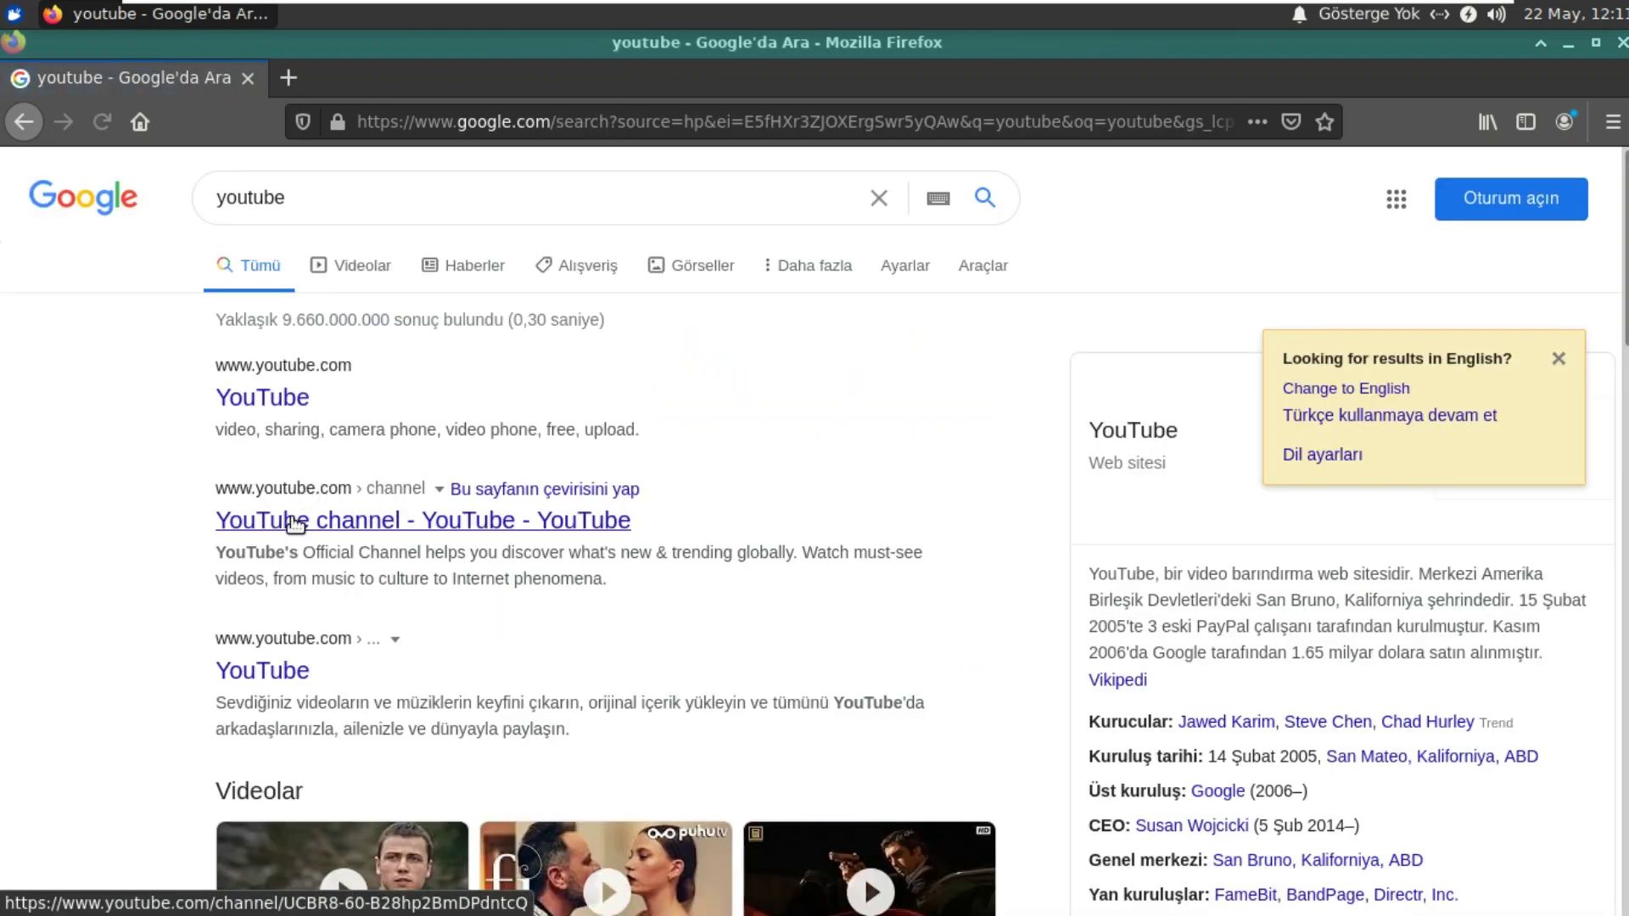
{"action": "left_click", "coordinate": [285, 414]}
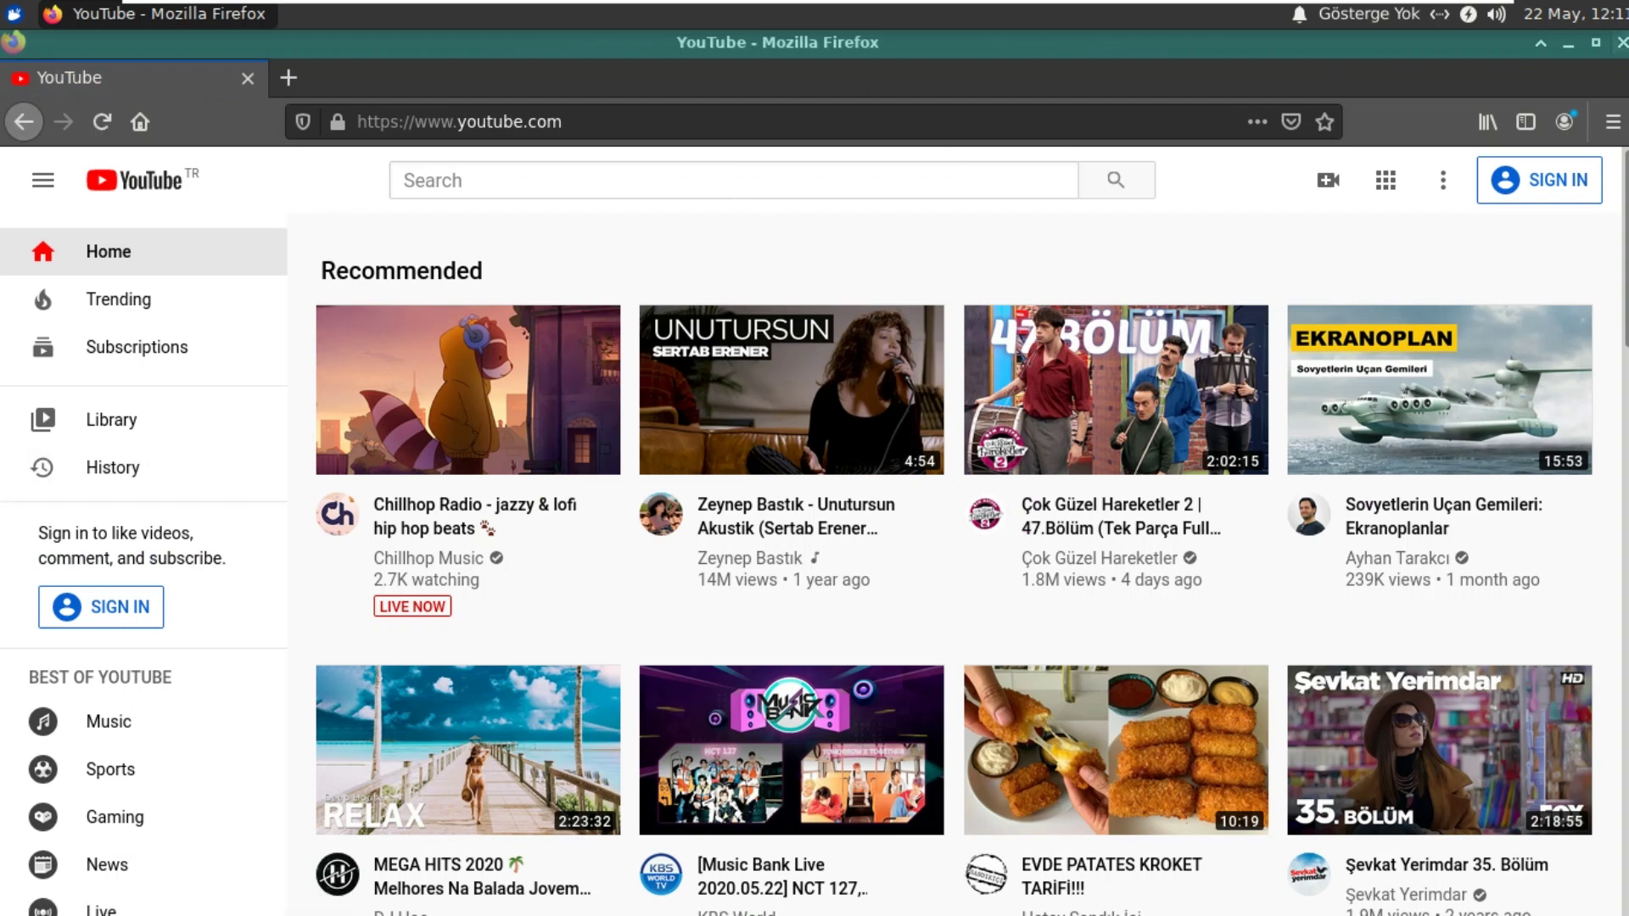
Step: Close Firefox and open Uçbirim Öykünücüsü, centring its window on the desktop
{"action": "key", "text": "alt+F4"}
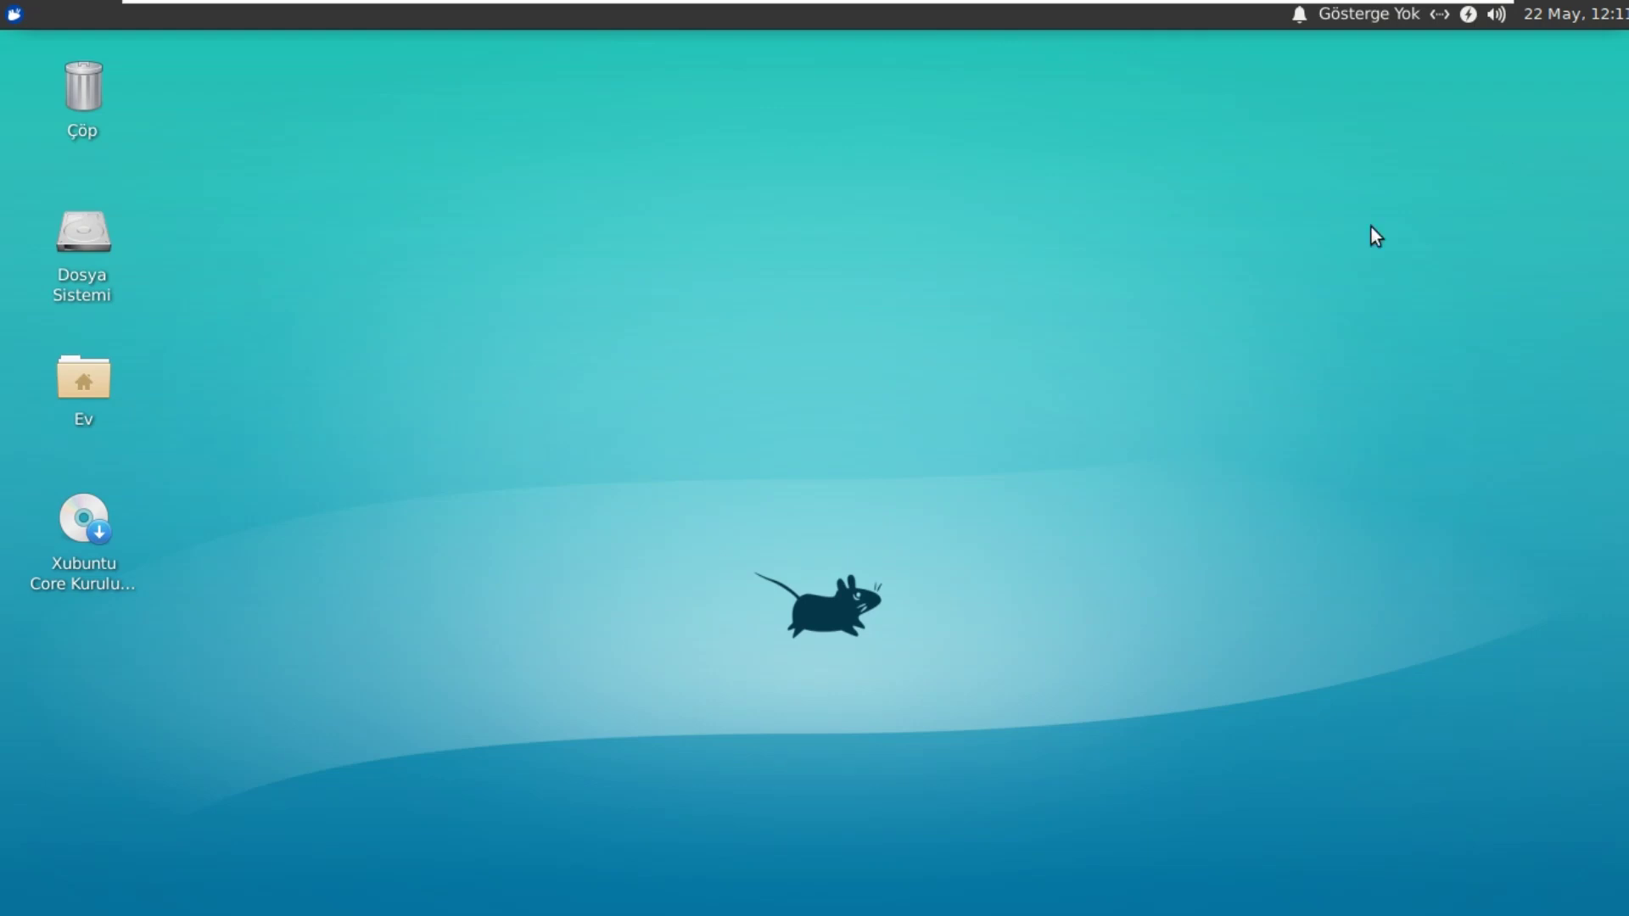
{"action": "left_click", "coordinate": [15, 12]}
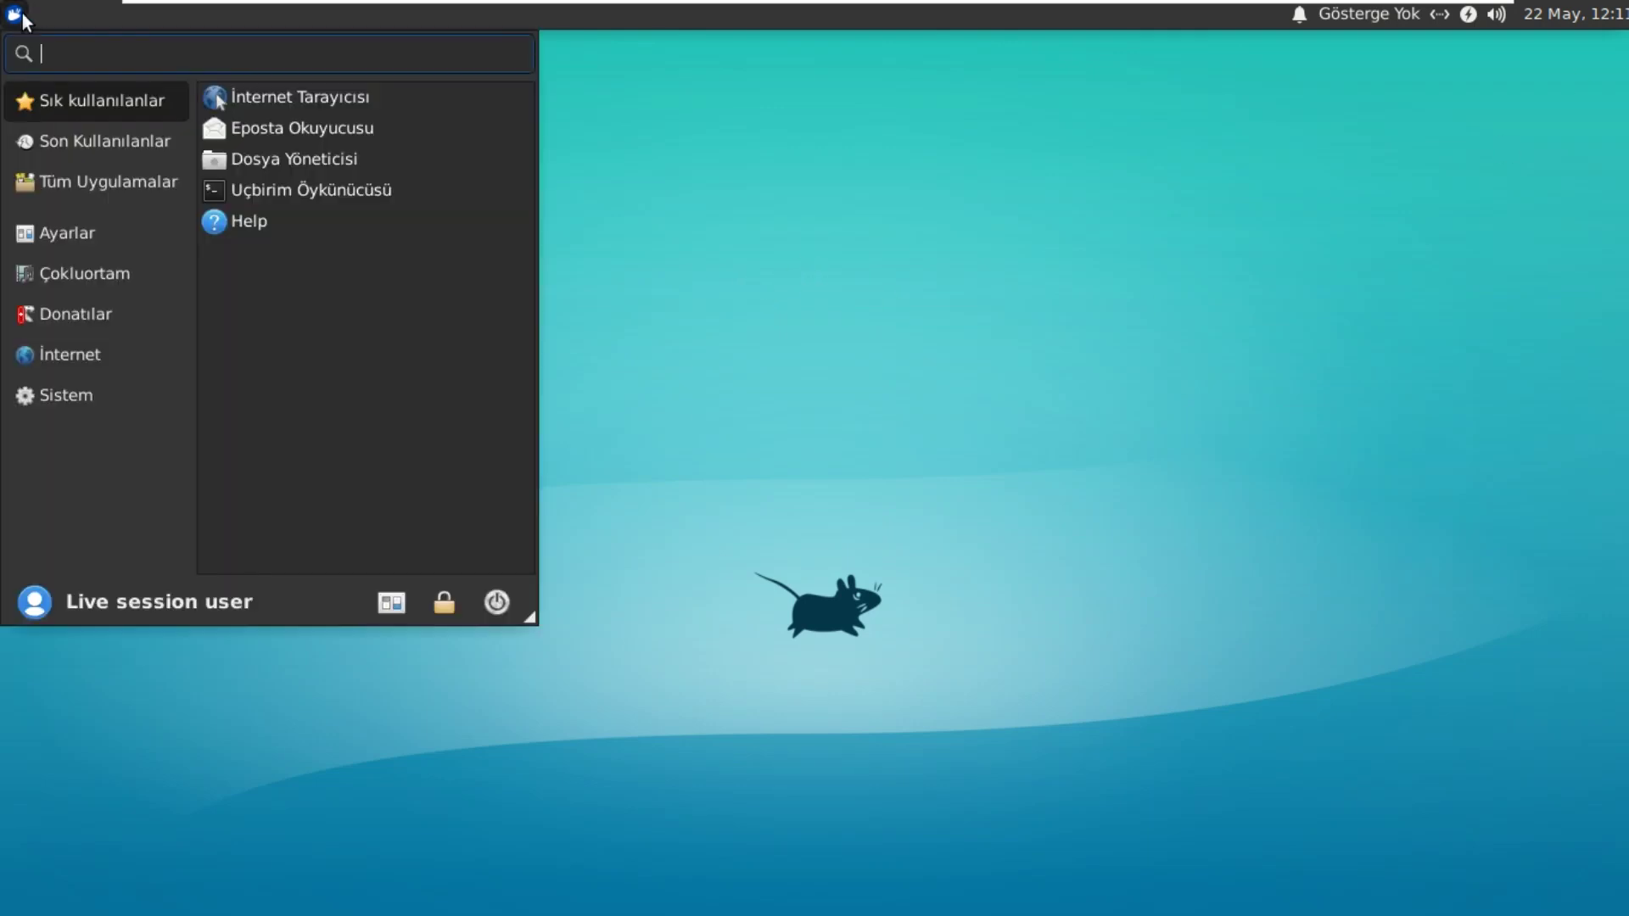
{"action": "left_click", "coordinate": [343, 192]}
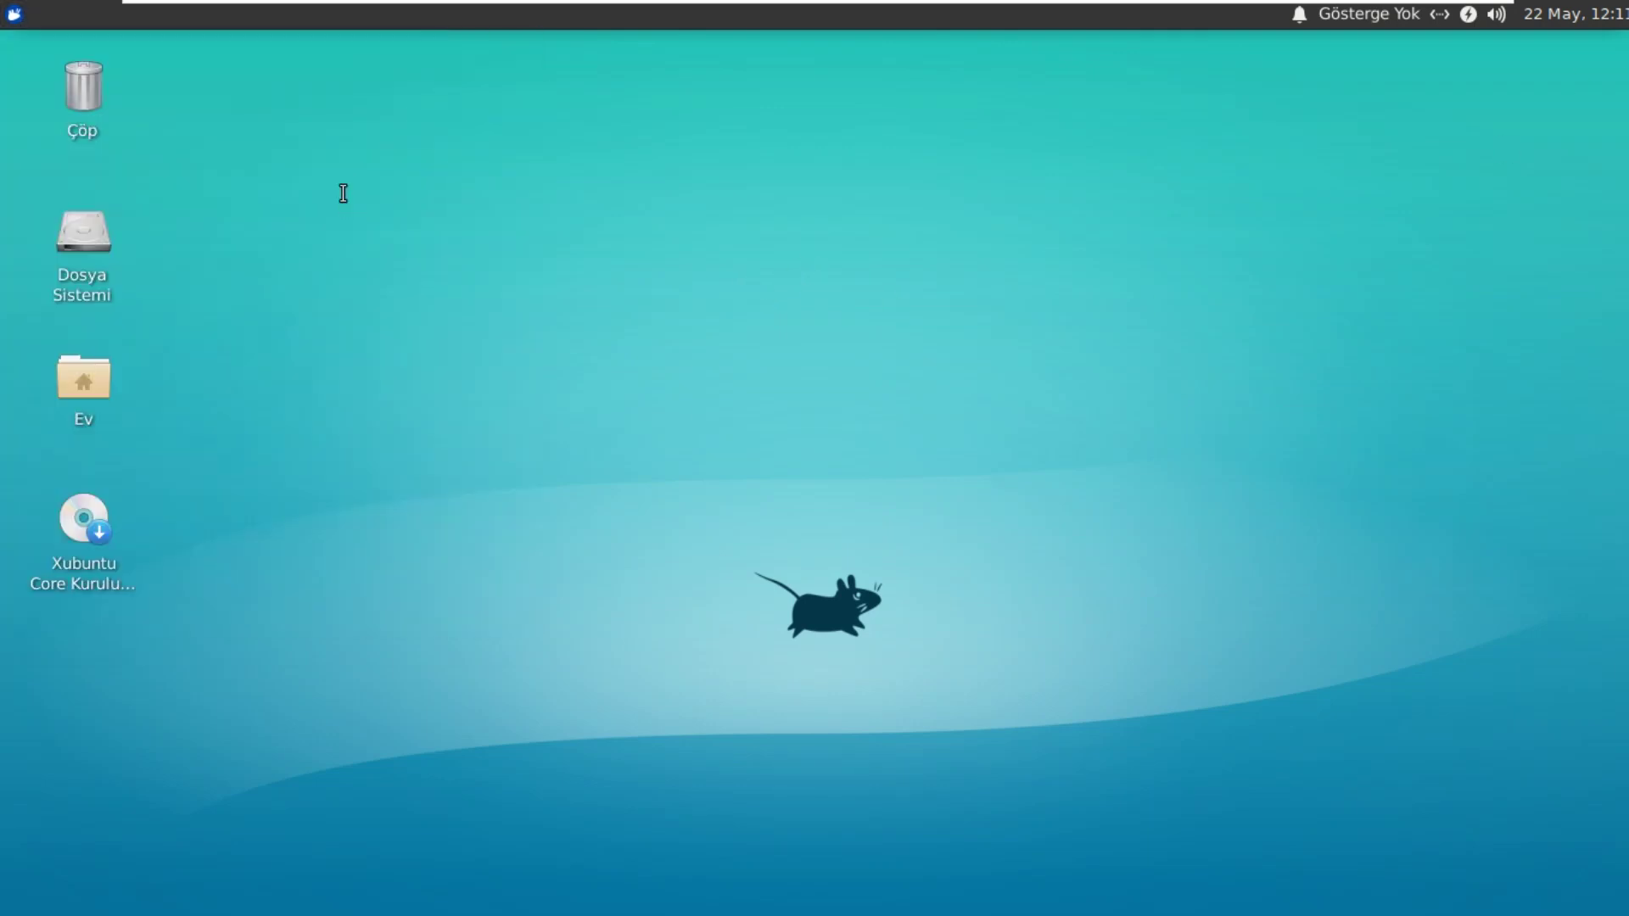
{"action": "left_click_drag", "start_coordinate": [349, 47], "coordinate": [741, 79]}
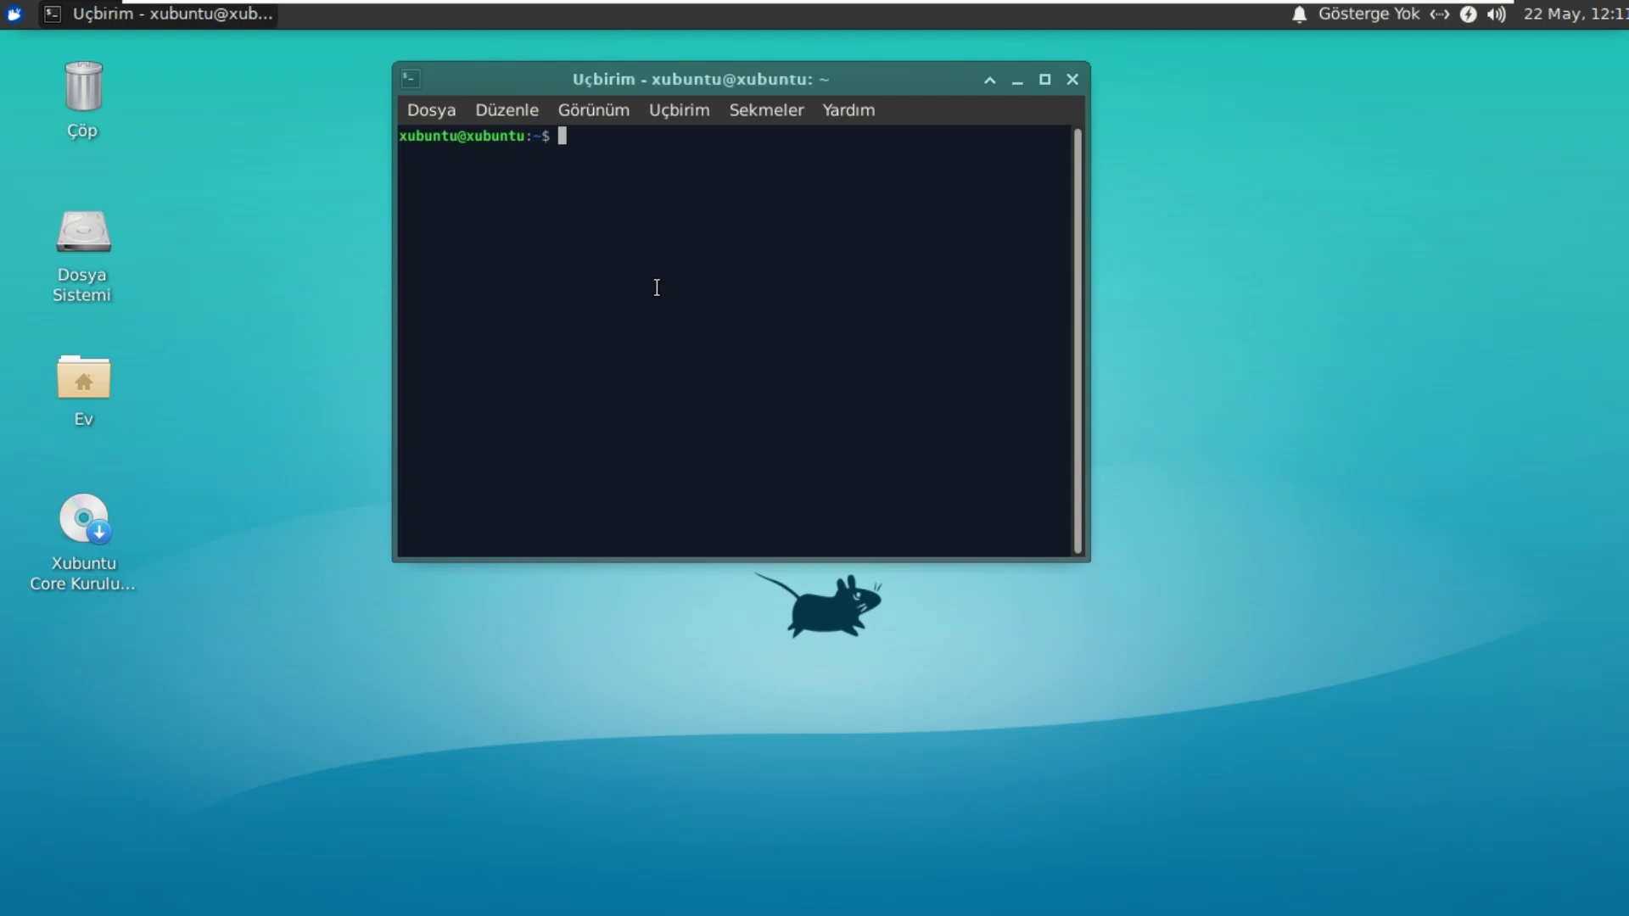
Step: Install GNOME Software with 'sudo apt install gnome-software', confirming with 'e'
{"action": "type", "text": "sudo"}
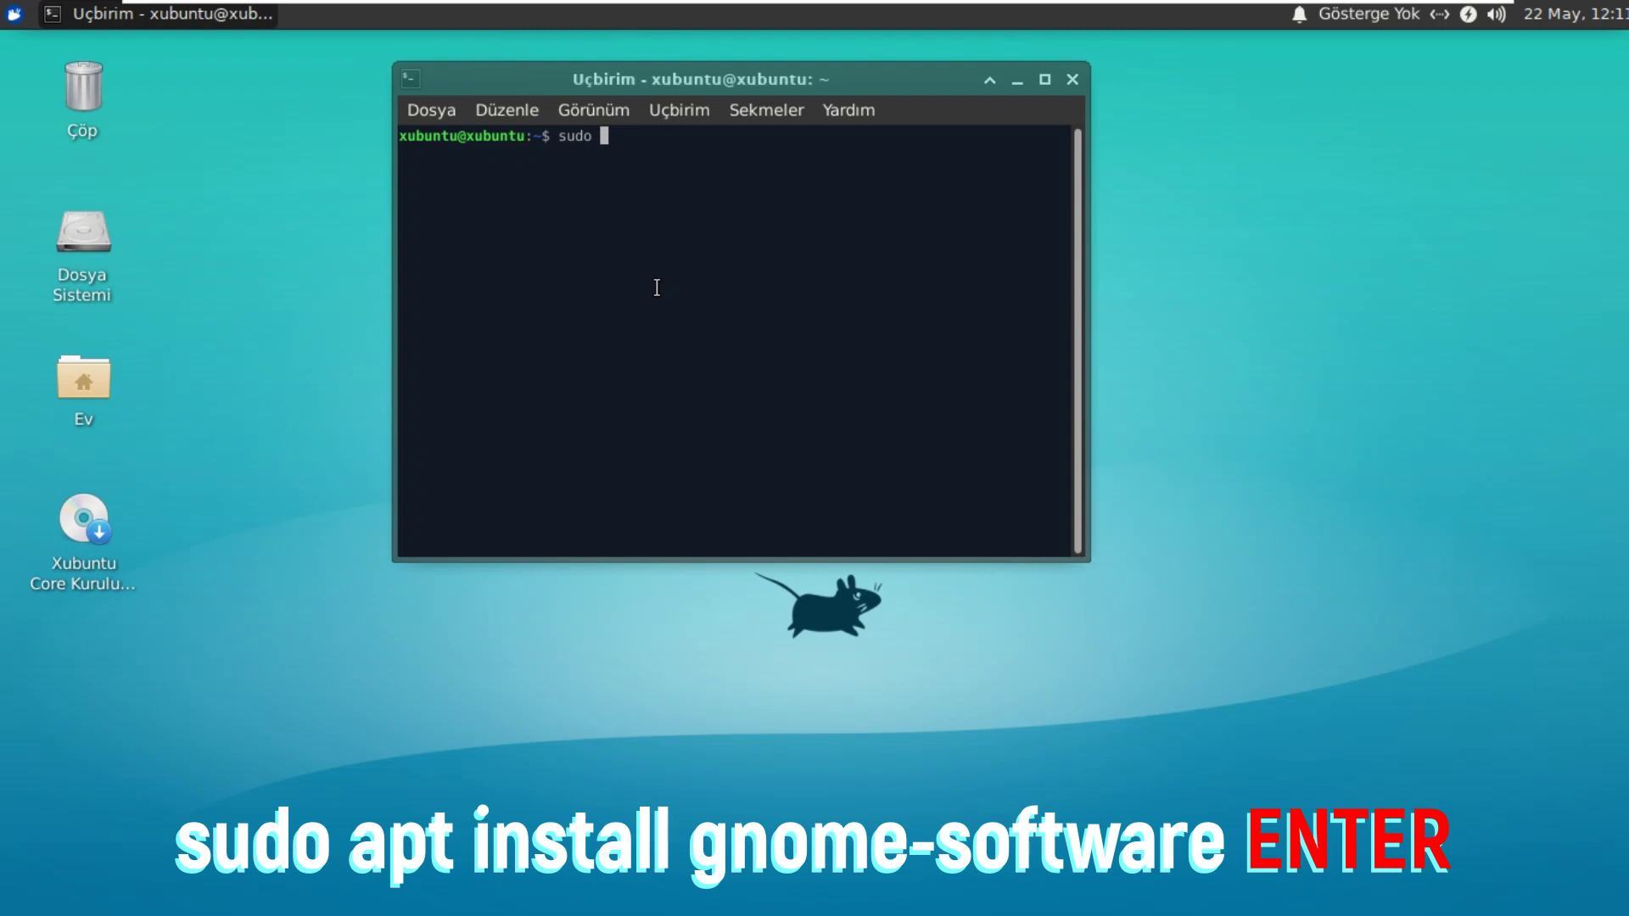
{"action": "type", "text": " apt install gnome"}
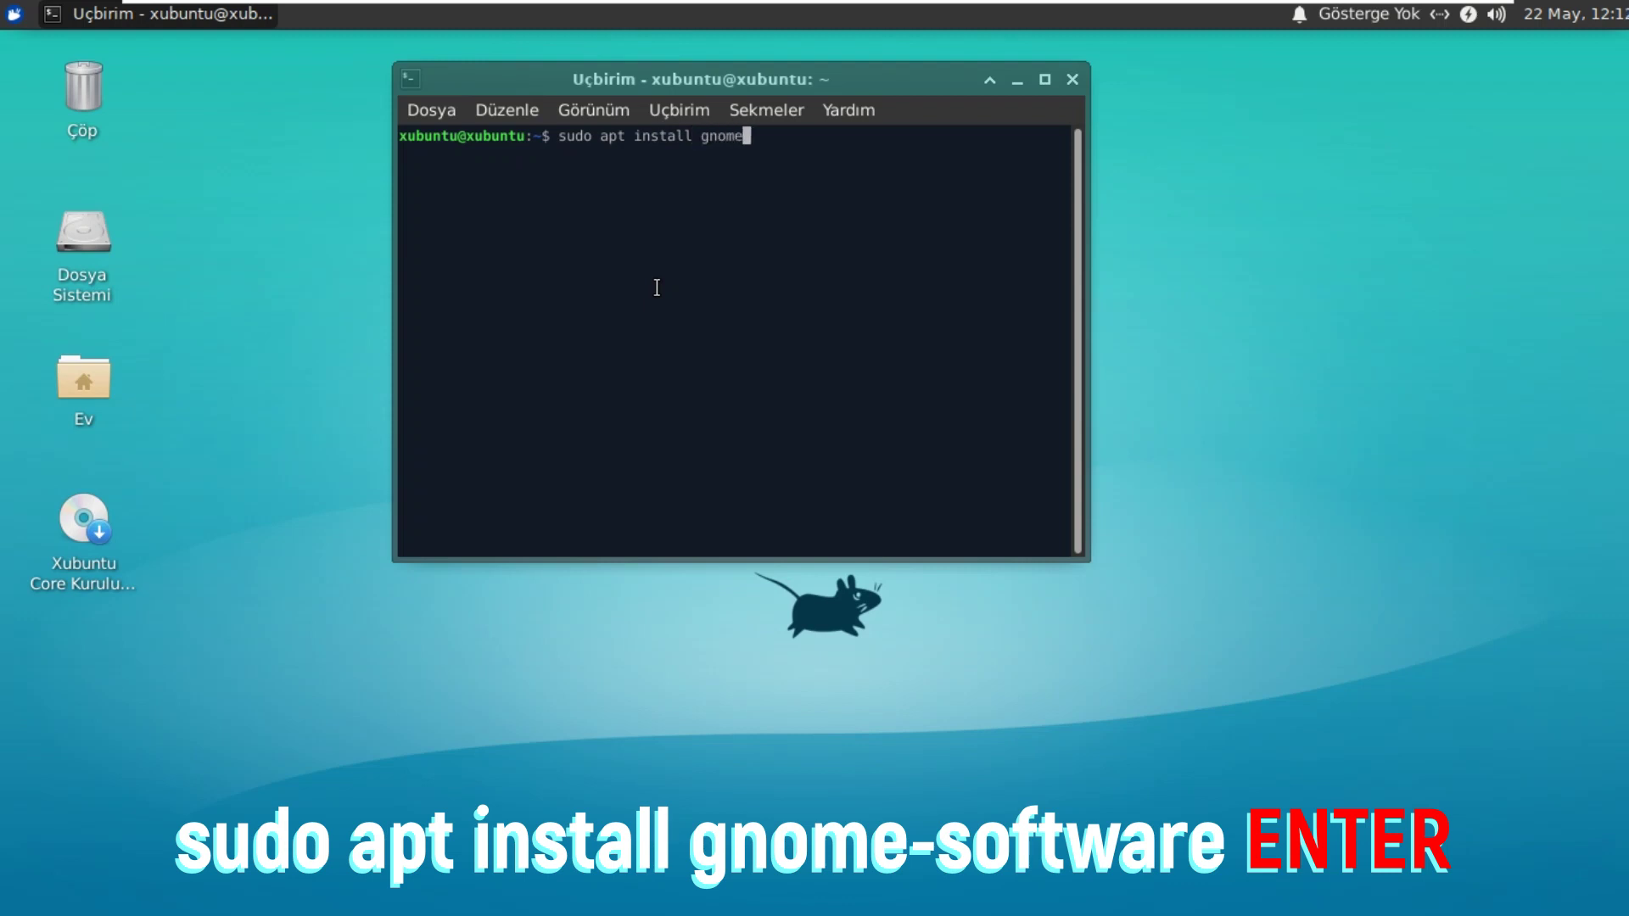
{"action": "type", "text": "-software"}
{"action": "key", "text": "Return"}
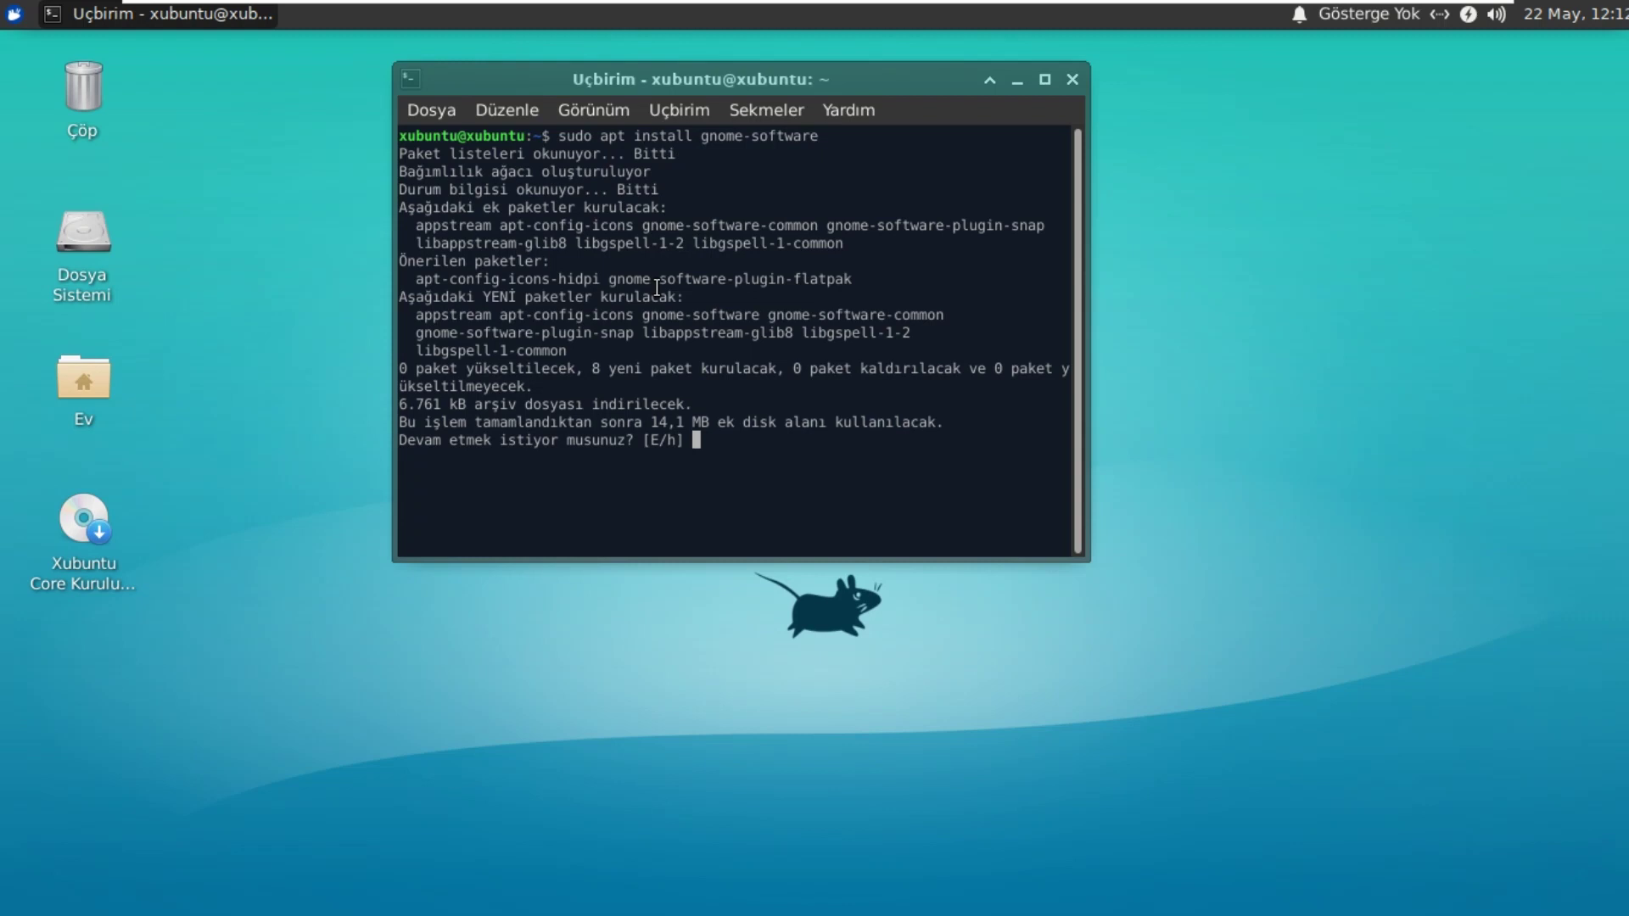
{"action": "type", "text": "e"}
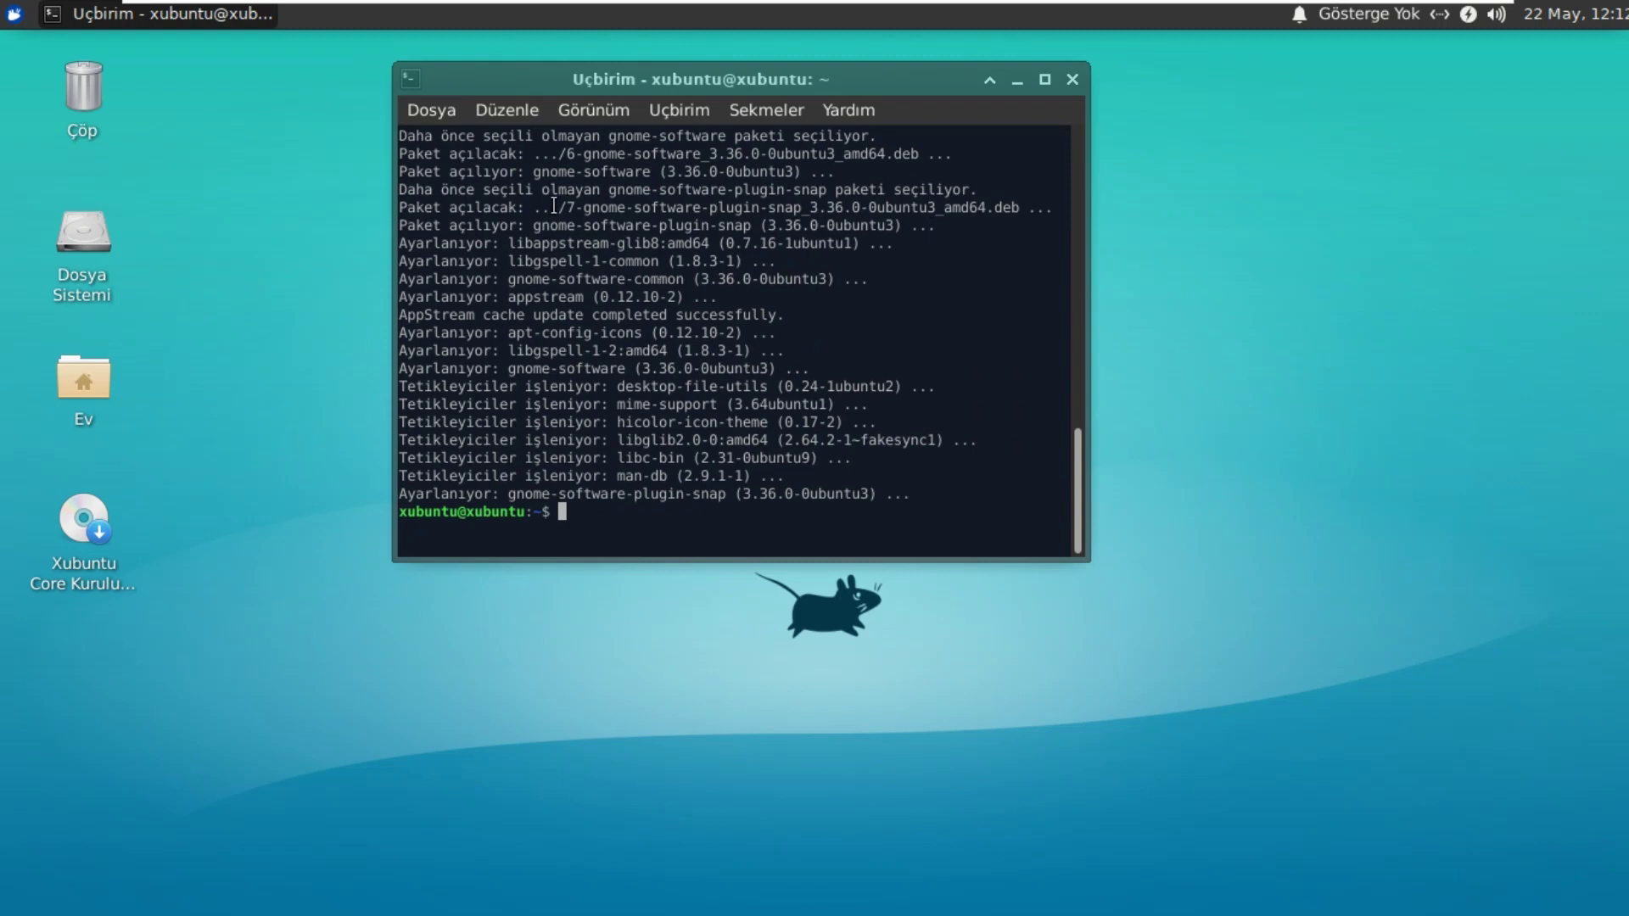
Step: Launch the newly installed Software app from the Whisker menu's All Applications list
{"action": "left_click", "coordinate": [14, 13]}
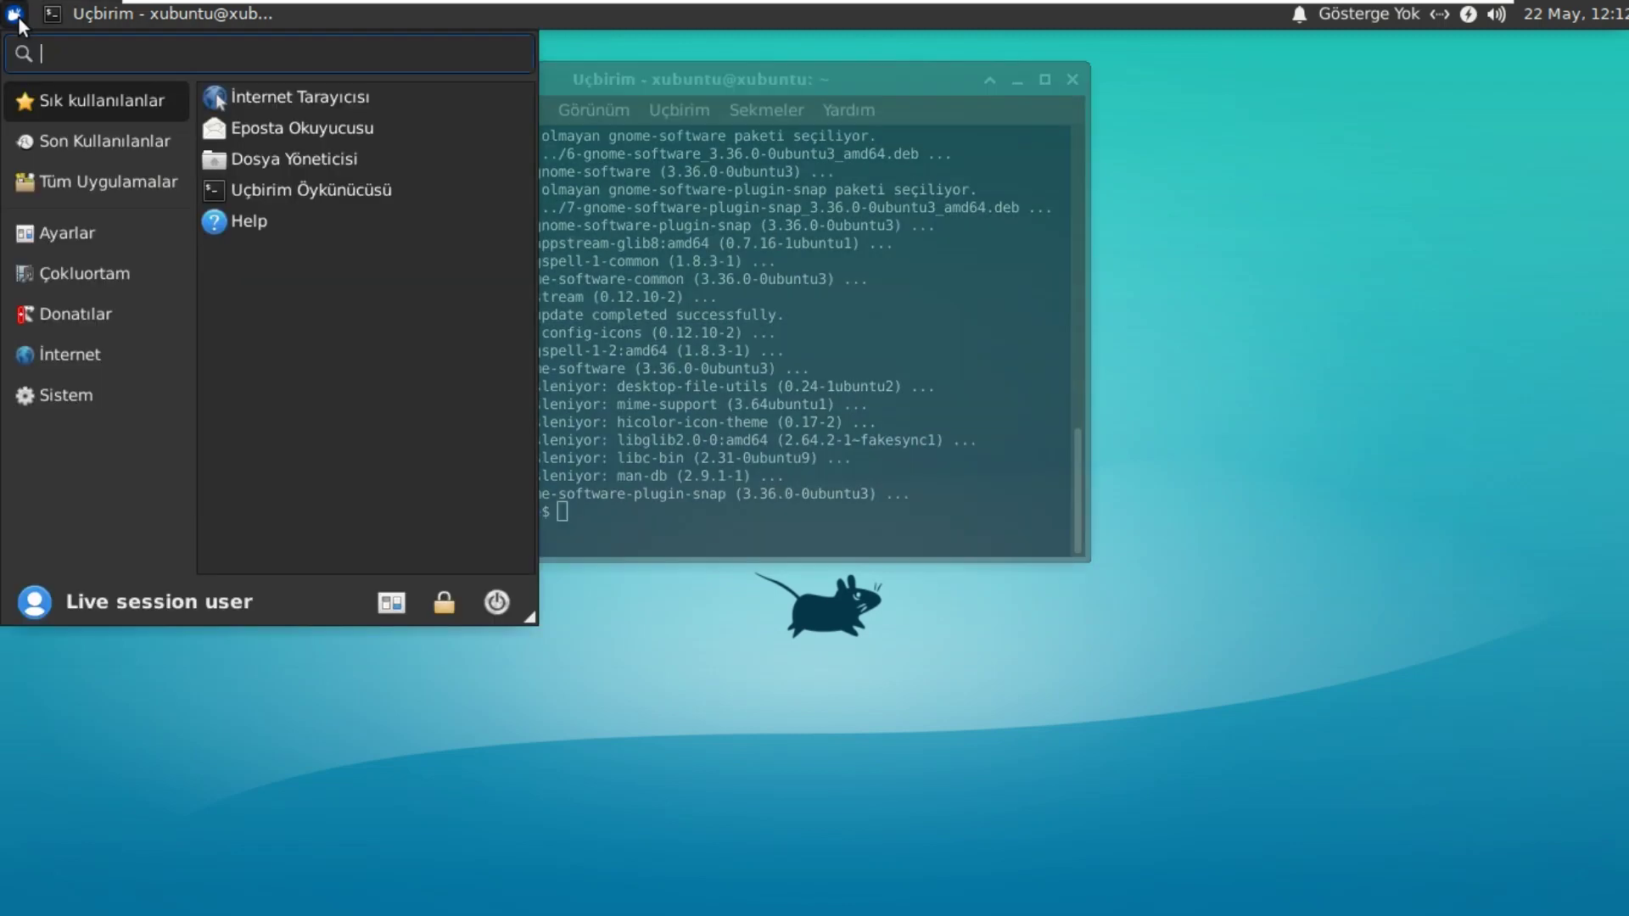
{"action": "left_click", "coordinate": [63, 181]}
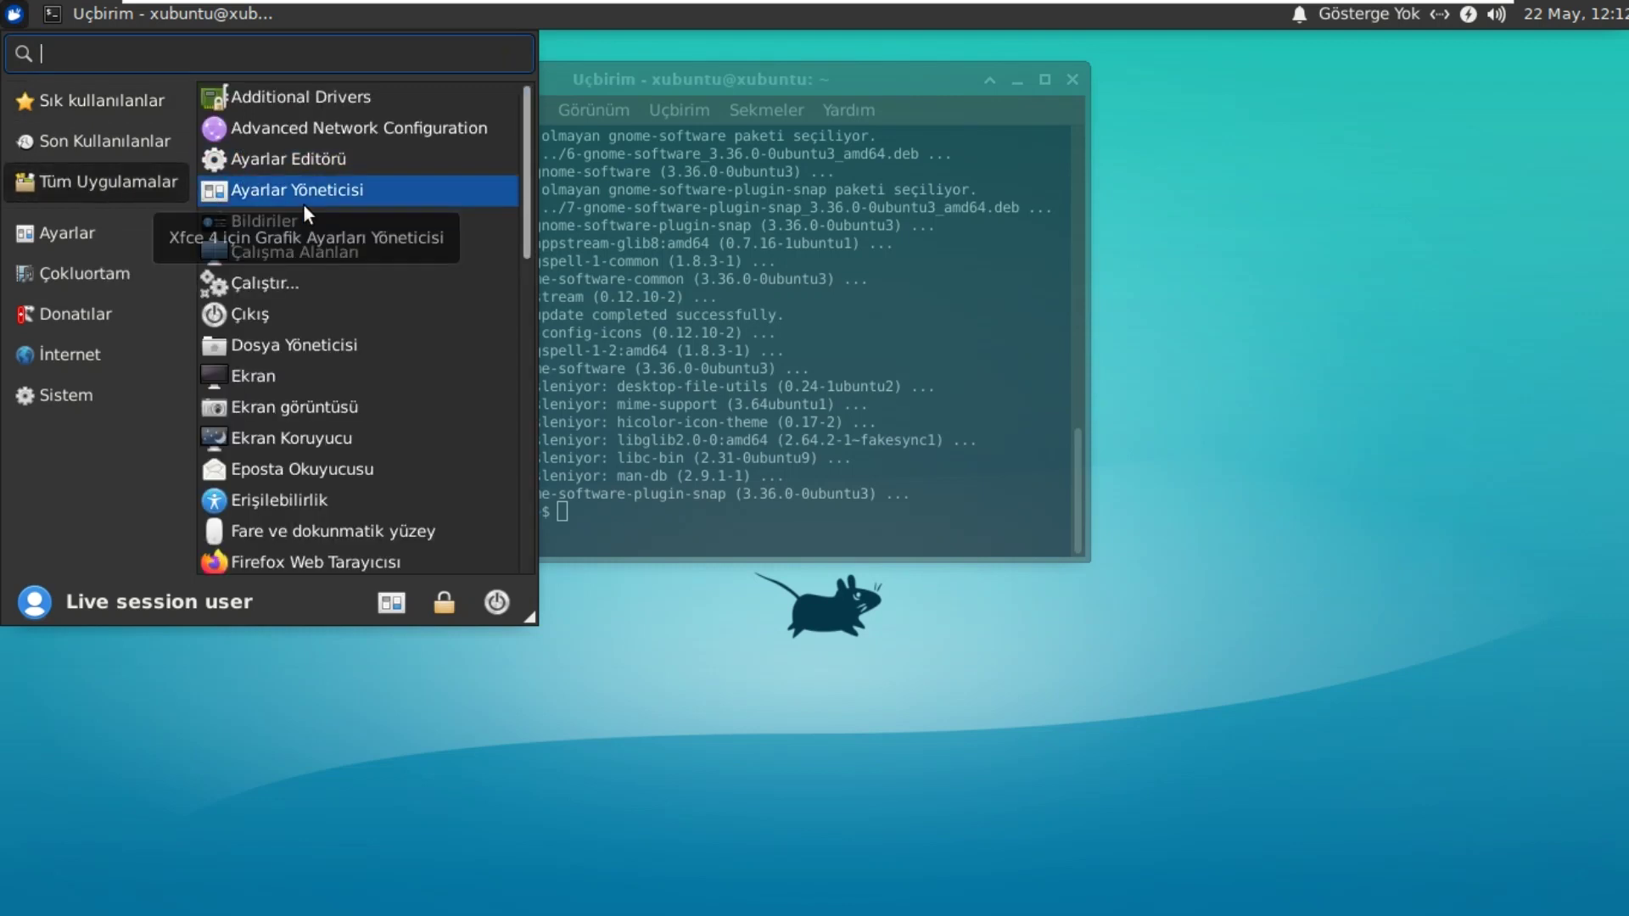
{"action": "scroll", "coordinate": [348, 204], "scroll_direction": "down", "scroll_amount": 3}
{"action": "scroll", "coordinate": [348, 202], "scroll_direction": "down", "scroll_amount": 10}
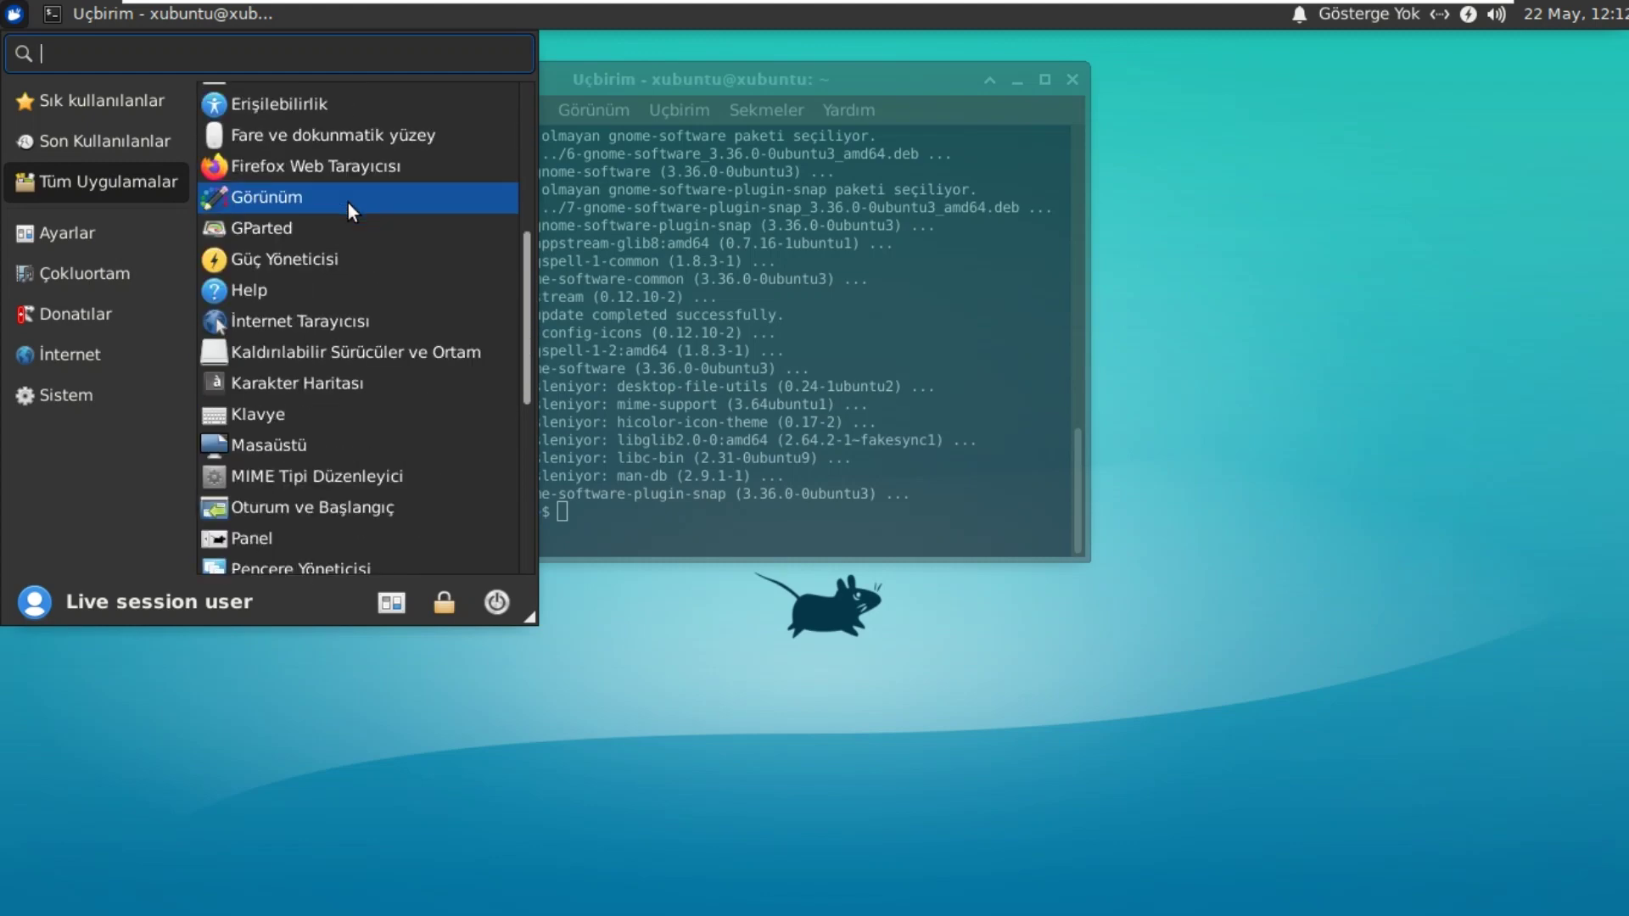
{"action": "scroll", "coordinate": [347, 202], "scroll_direction": "down", "scroll_amount": 8}
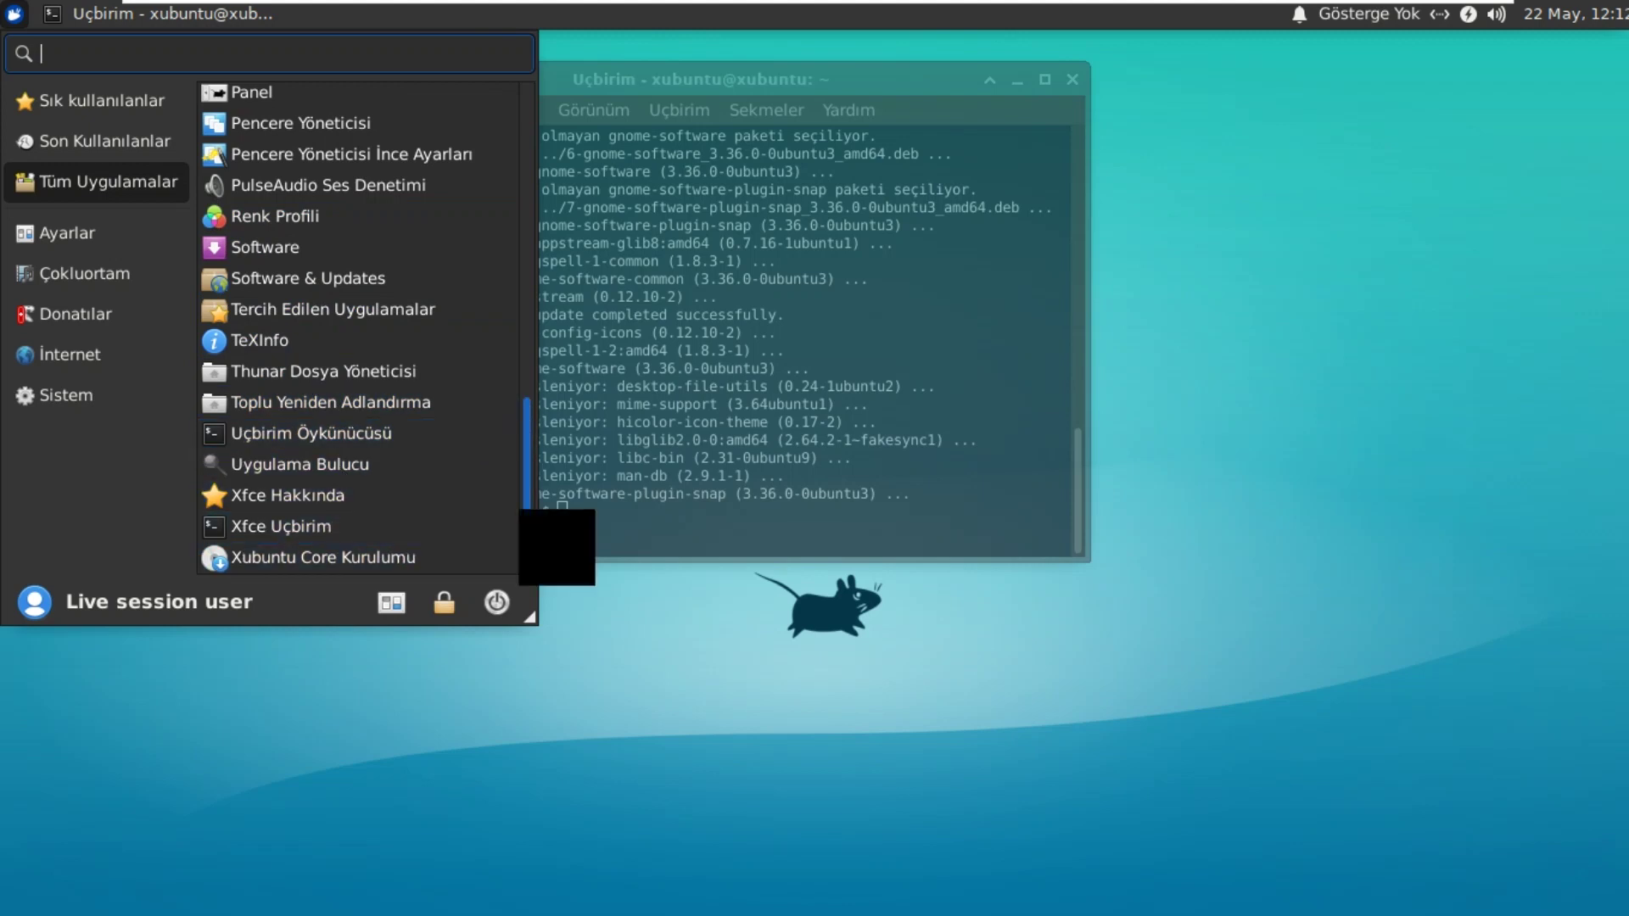
{"action": "left_click_drag", "start_coordinate": [527, 520], "coordinate": [521, 460]}
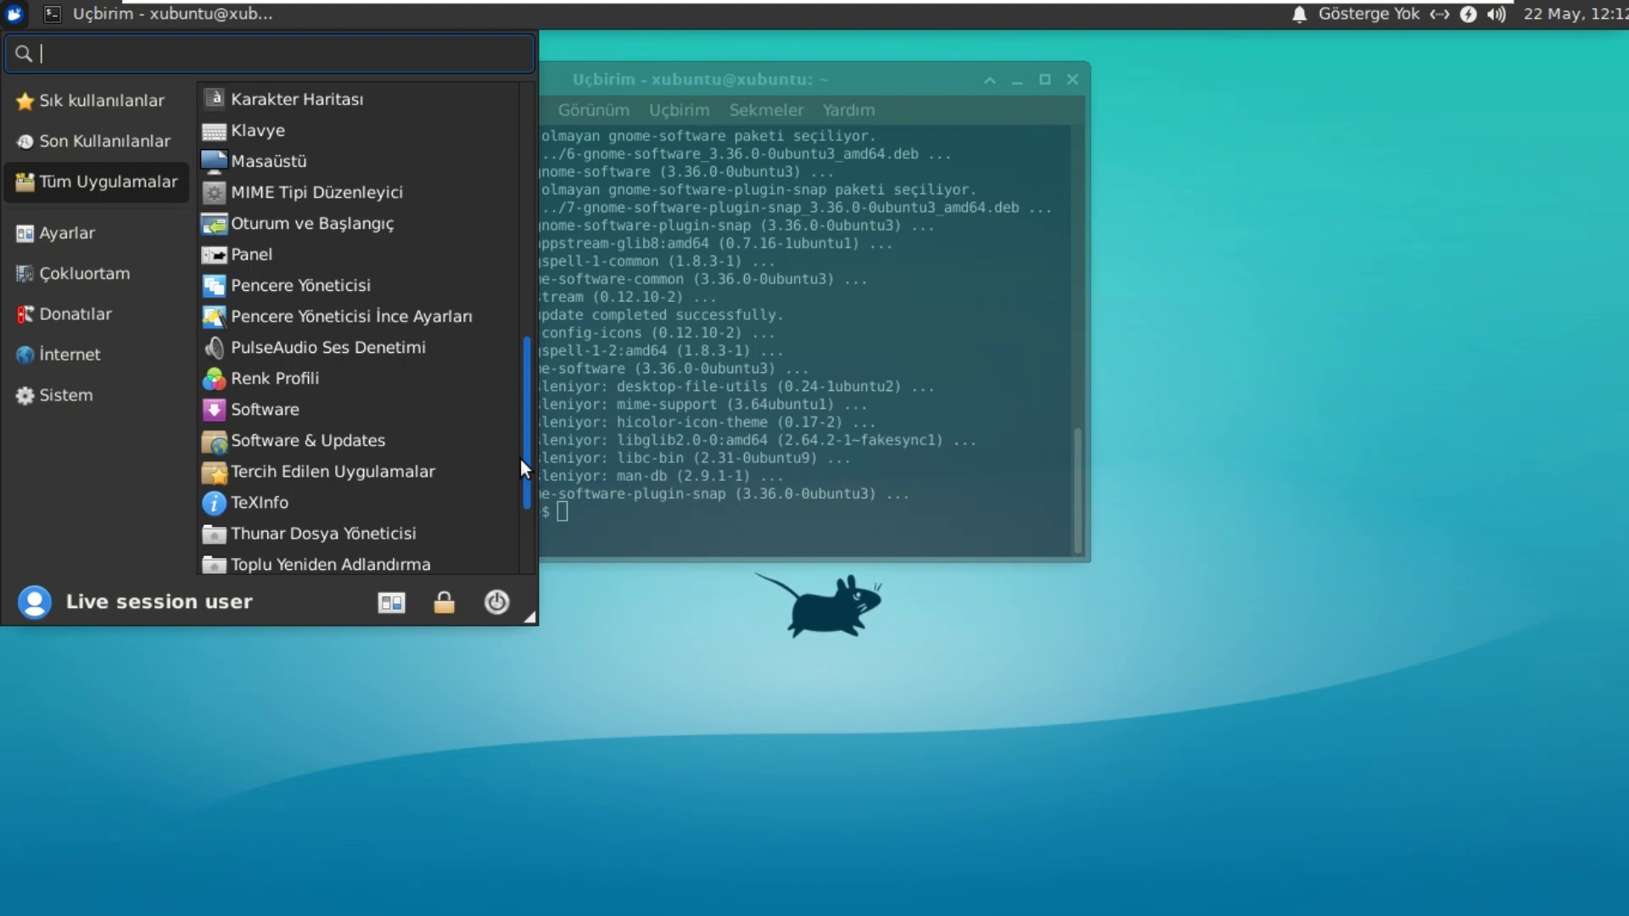
{"action": "left_click", "coordinate": [308, 414]}
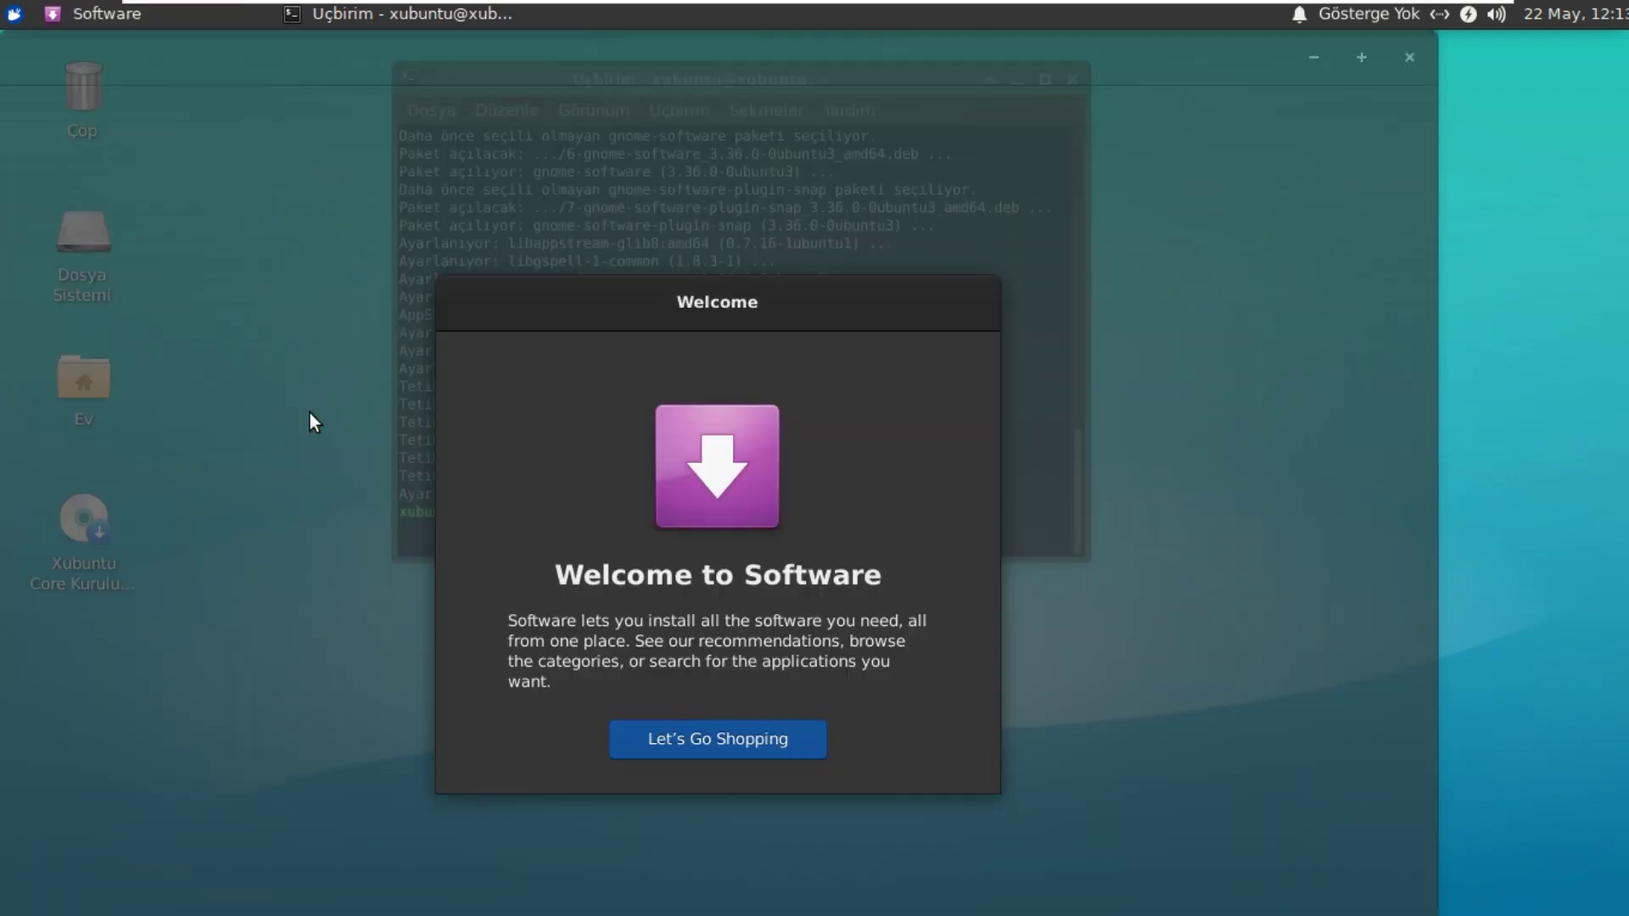
Step: Dismiss the welcome screen, shift the window right, and check Installed and Updates before returning to Explore
{"action": "left_click", "coordinate": [721, 745]}
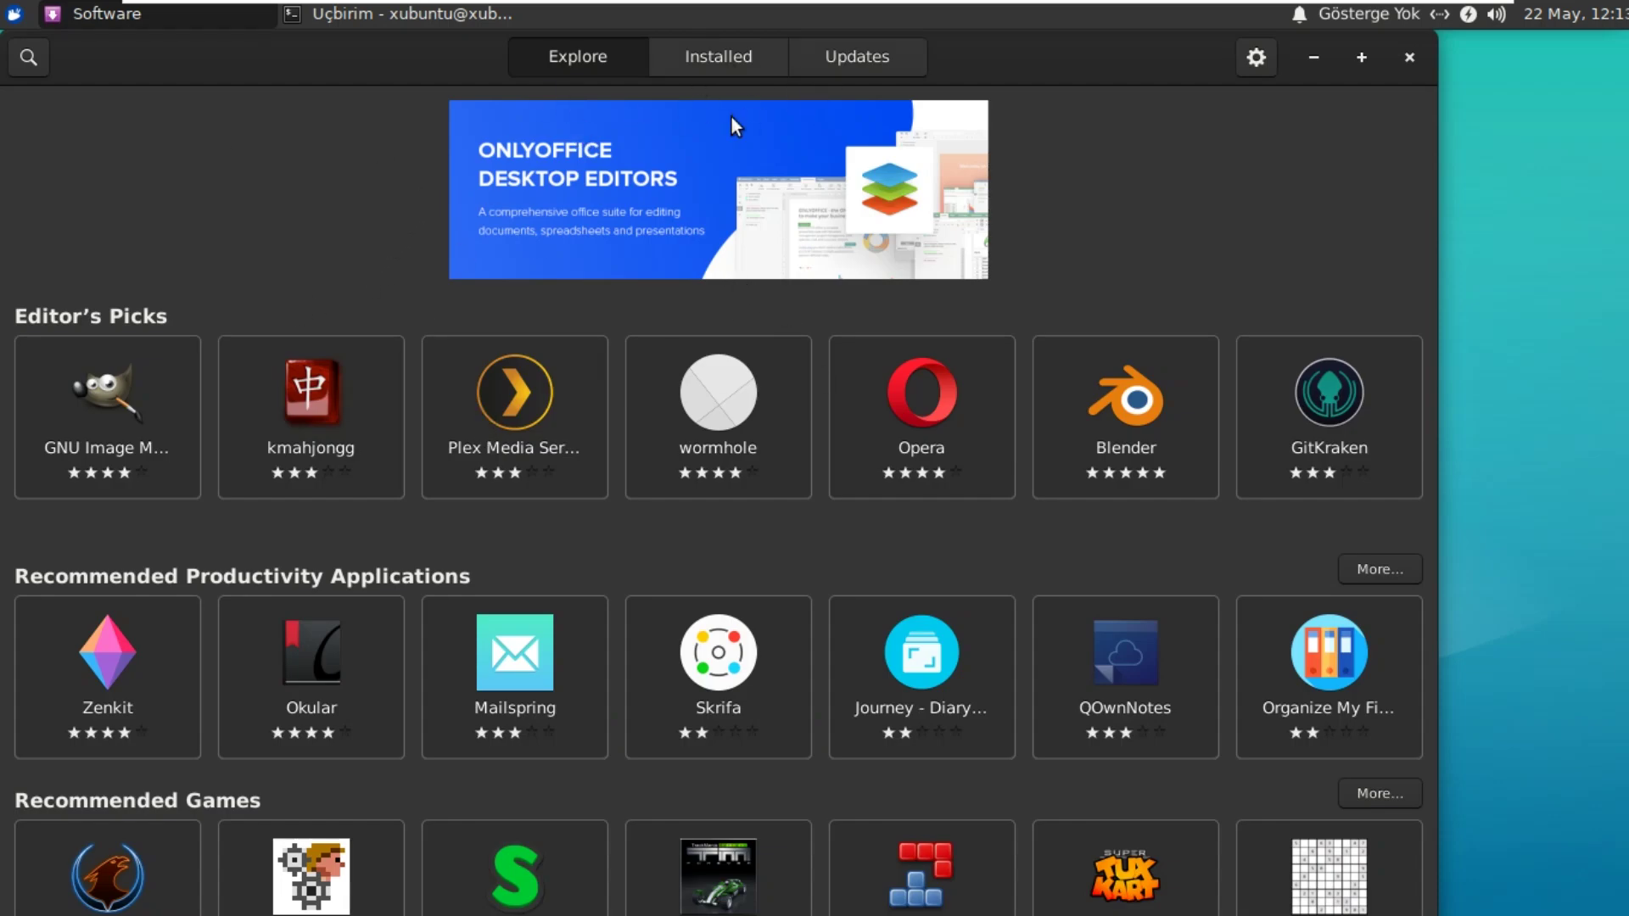
{"action": "left_click_drag", "start_coordinate": [1009, 53], "coordinate": [1109, 53]}
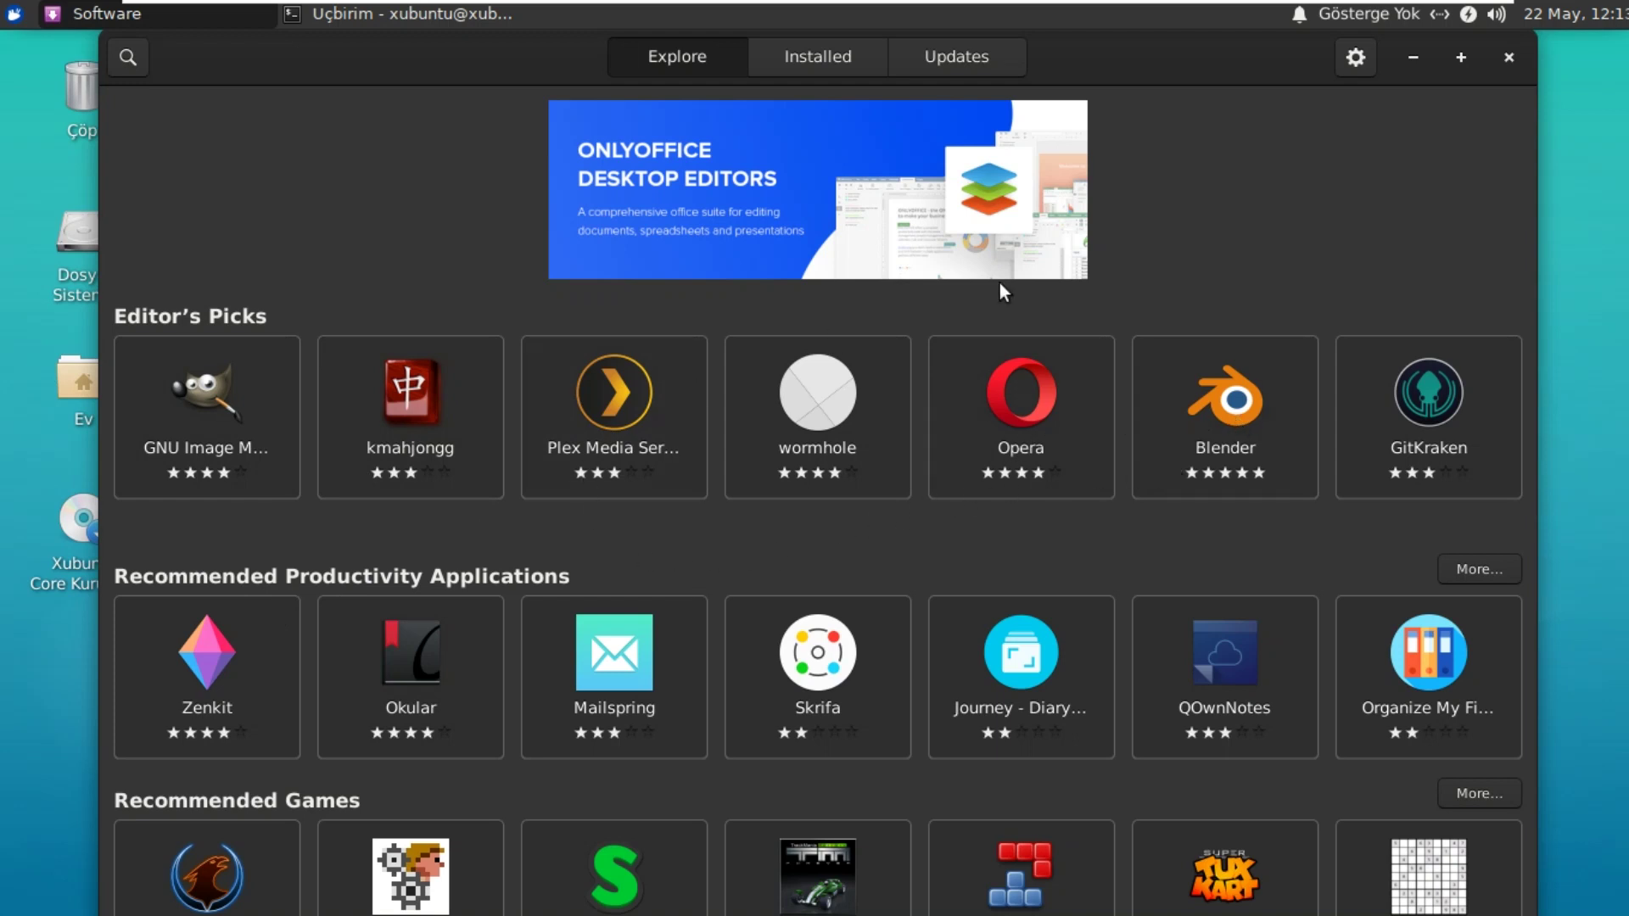
{"action": "left_click", "coordinate": [811, 65]}
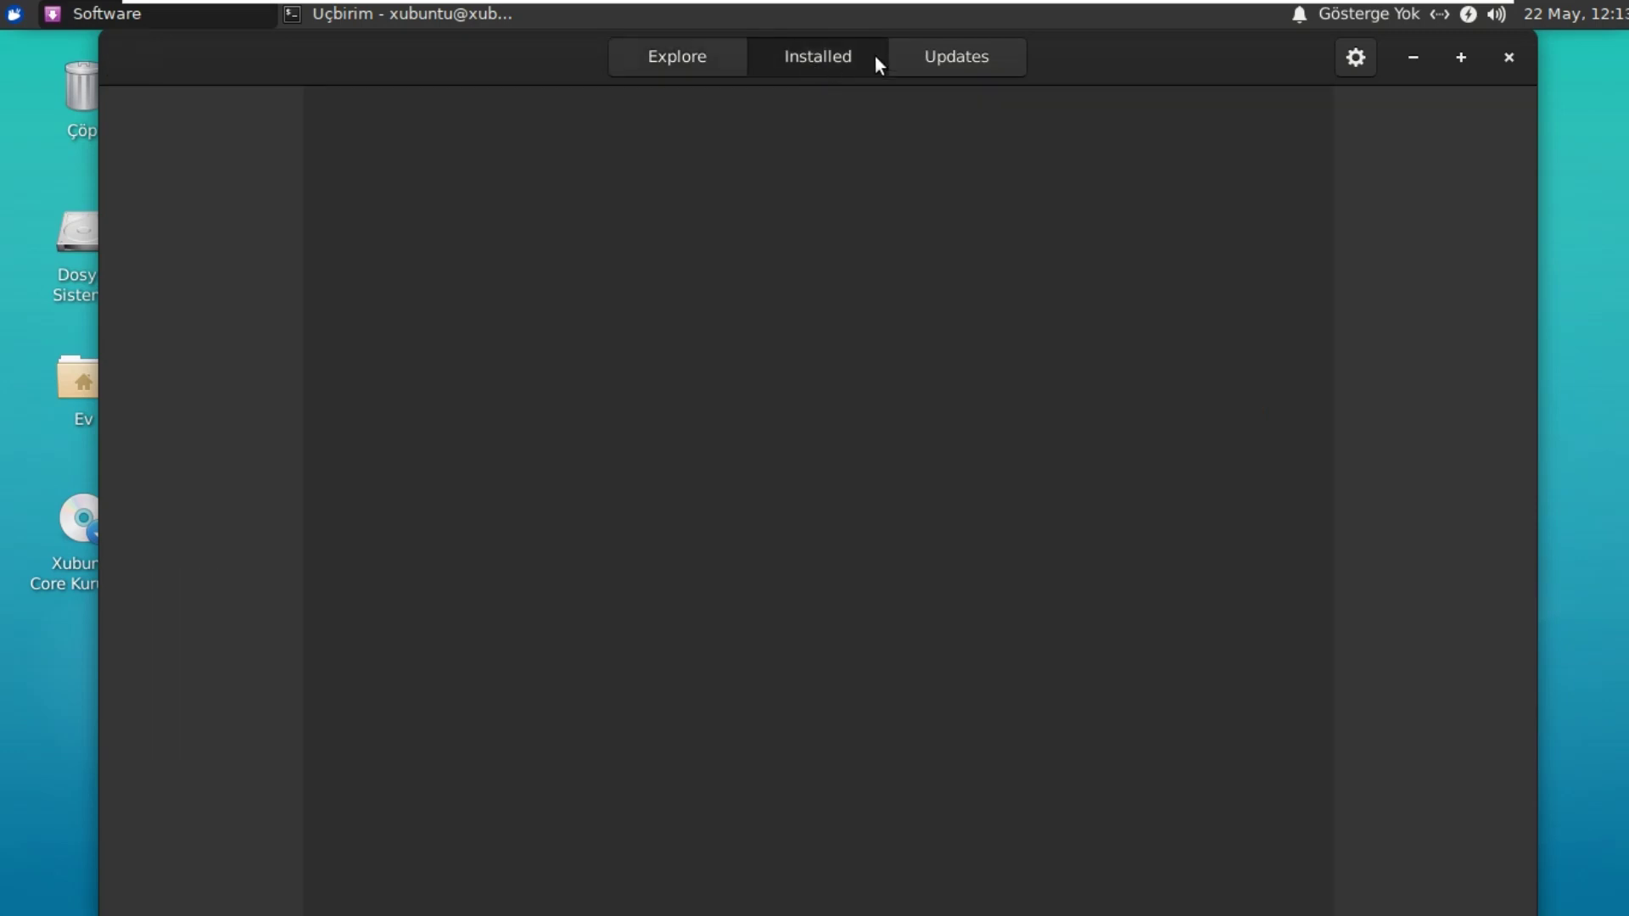
{"action": "left_click", "coordinate": [967, 54]}
{"action": "left_click", "coordinate": [840, 63]}
{"action": "left_click", "coordinate": [668, 64]}
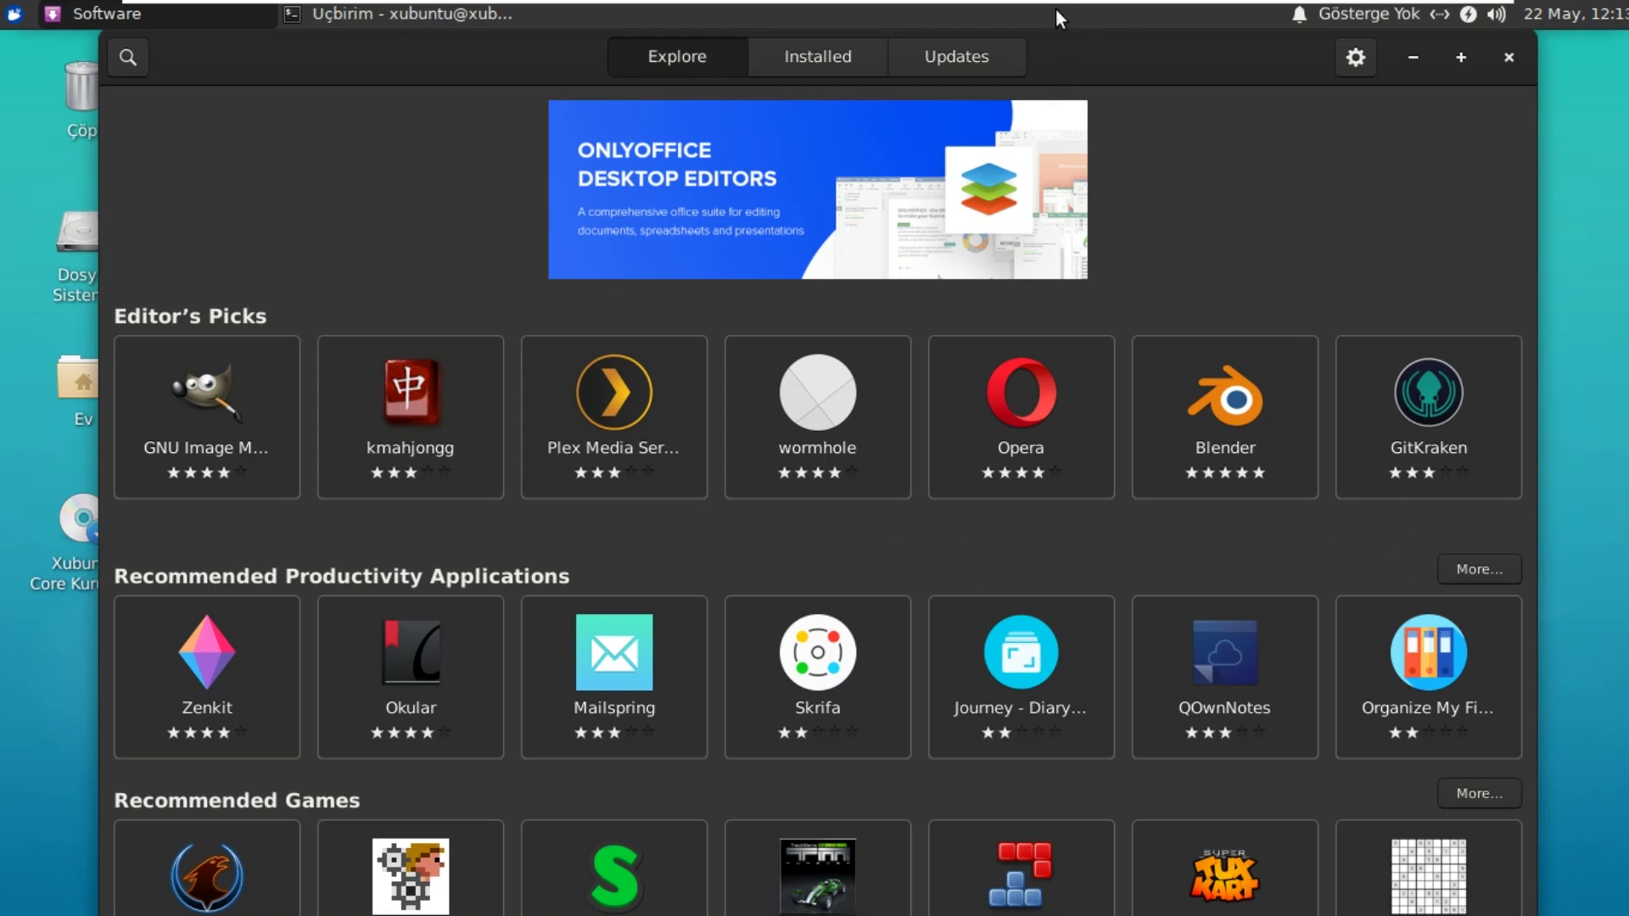
{"action": "mouse_move", "coordinate": [1062, 2]}
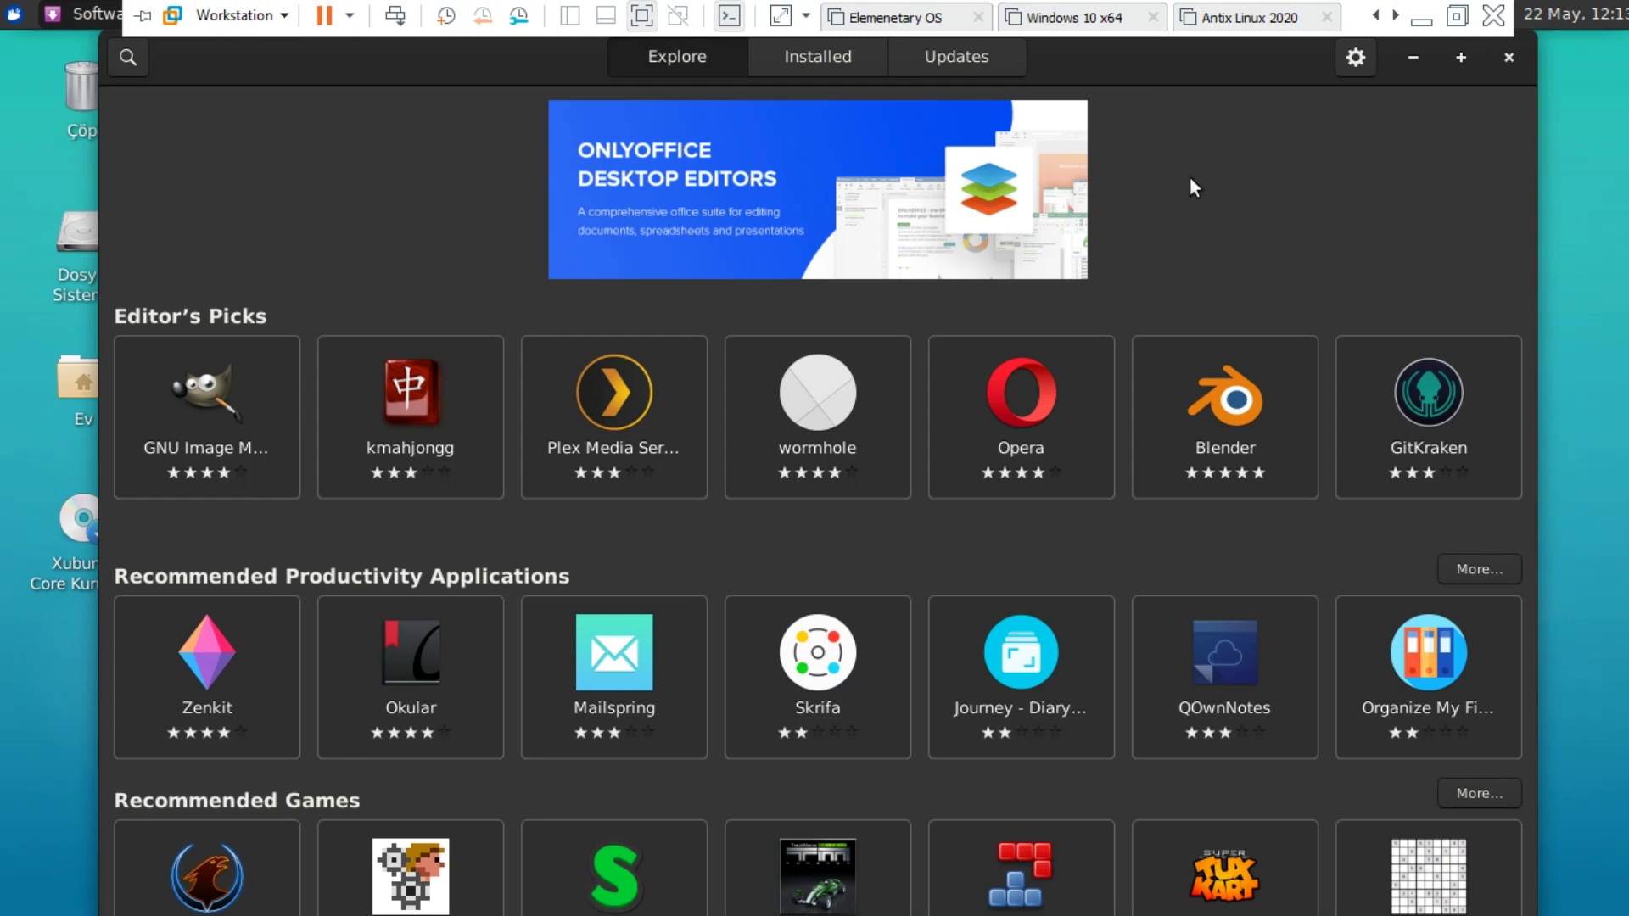
{"action": "left_click", "coordinate": [1043, 220]}
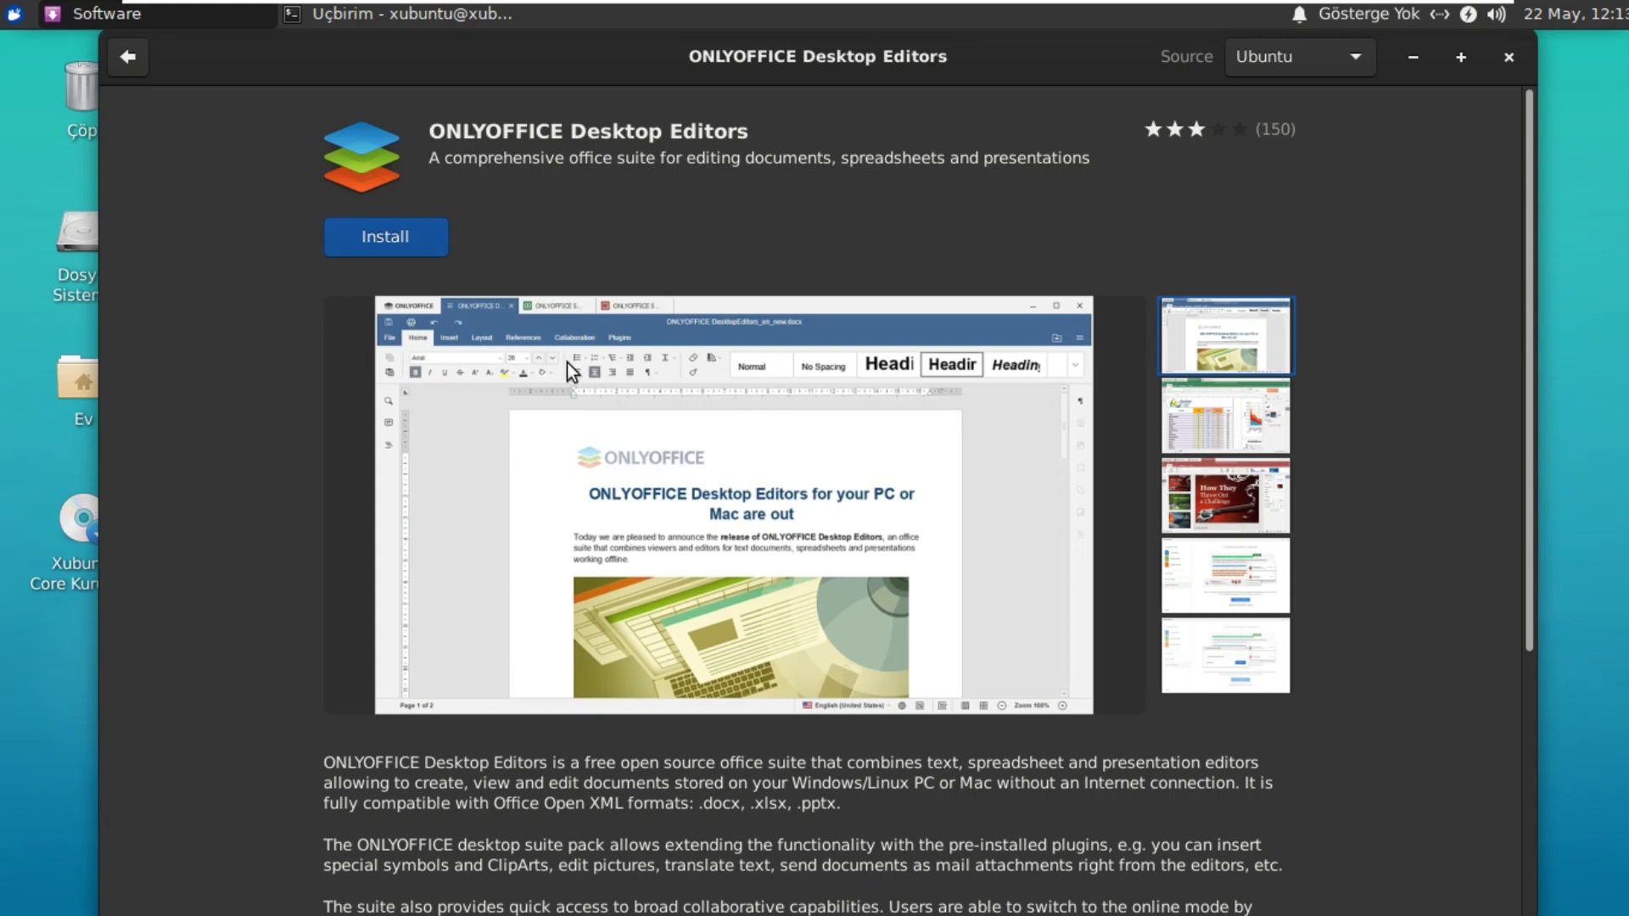
{"action": "scroll", "coordinate": [785, 492], "scroll_direction": "down", "scroll_amount": 5}
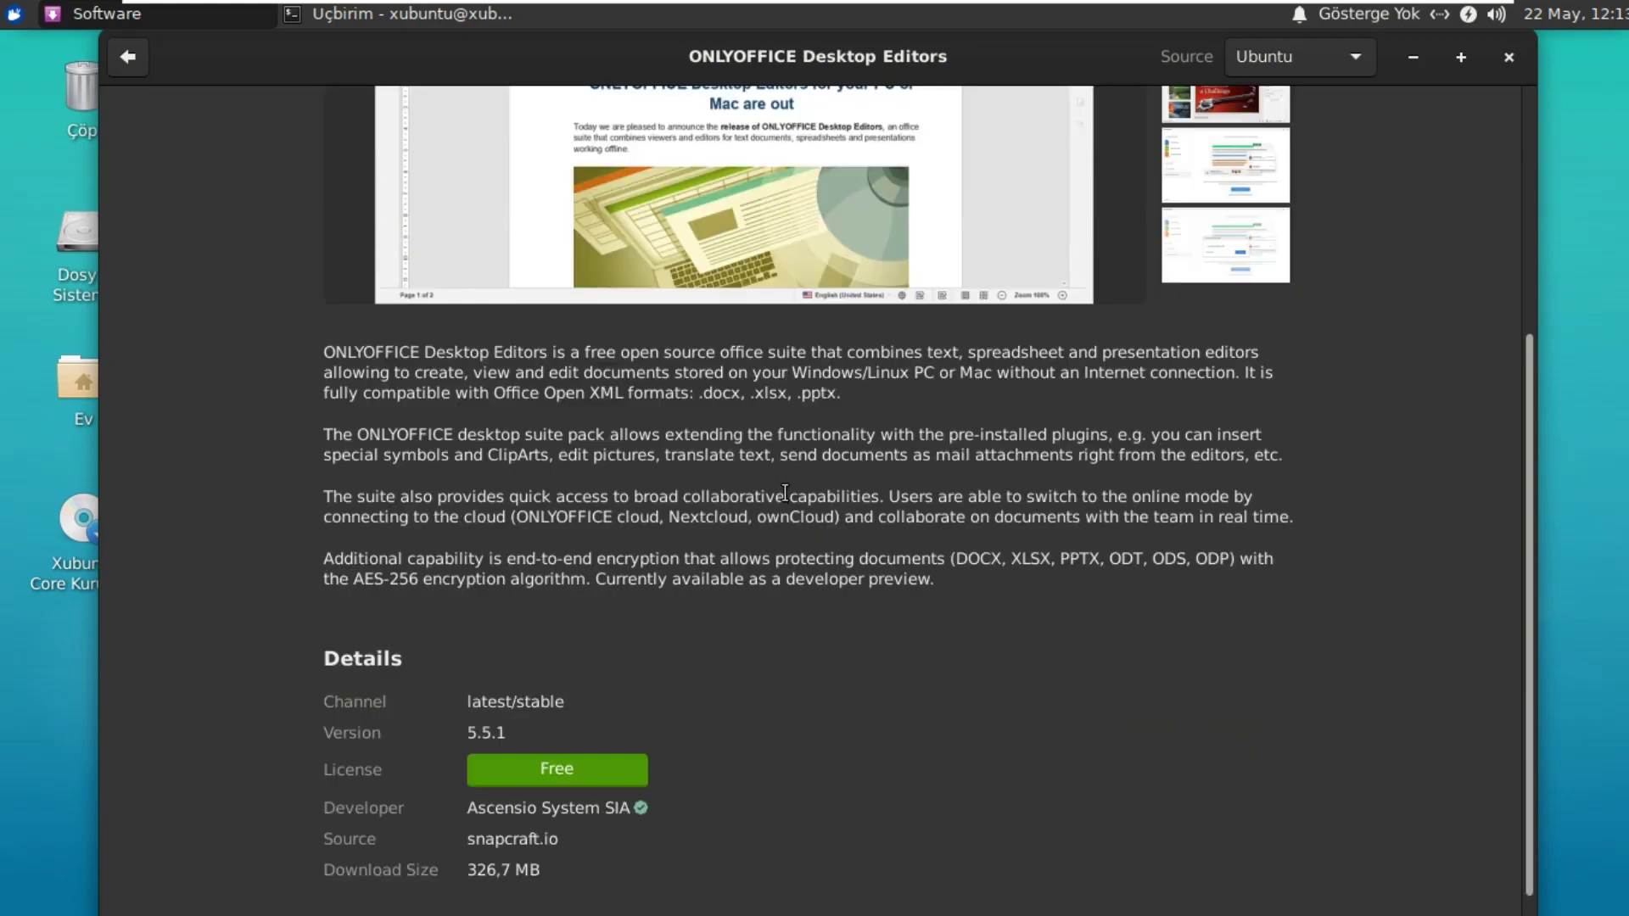
{"action": "scroll", "coordinate": [784, 493], "scroll_direction": "down", "scroll_amount": 3}
{"action": "scroll", "coordinate": [782, 498], "scroll_direction": "up", "scroll_amount": 8}
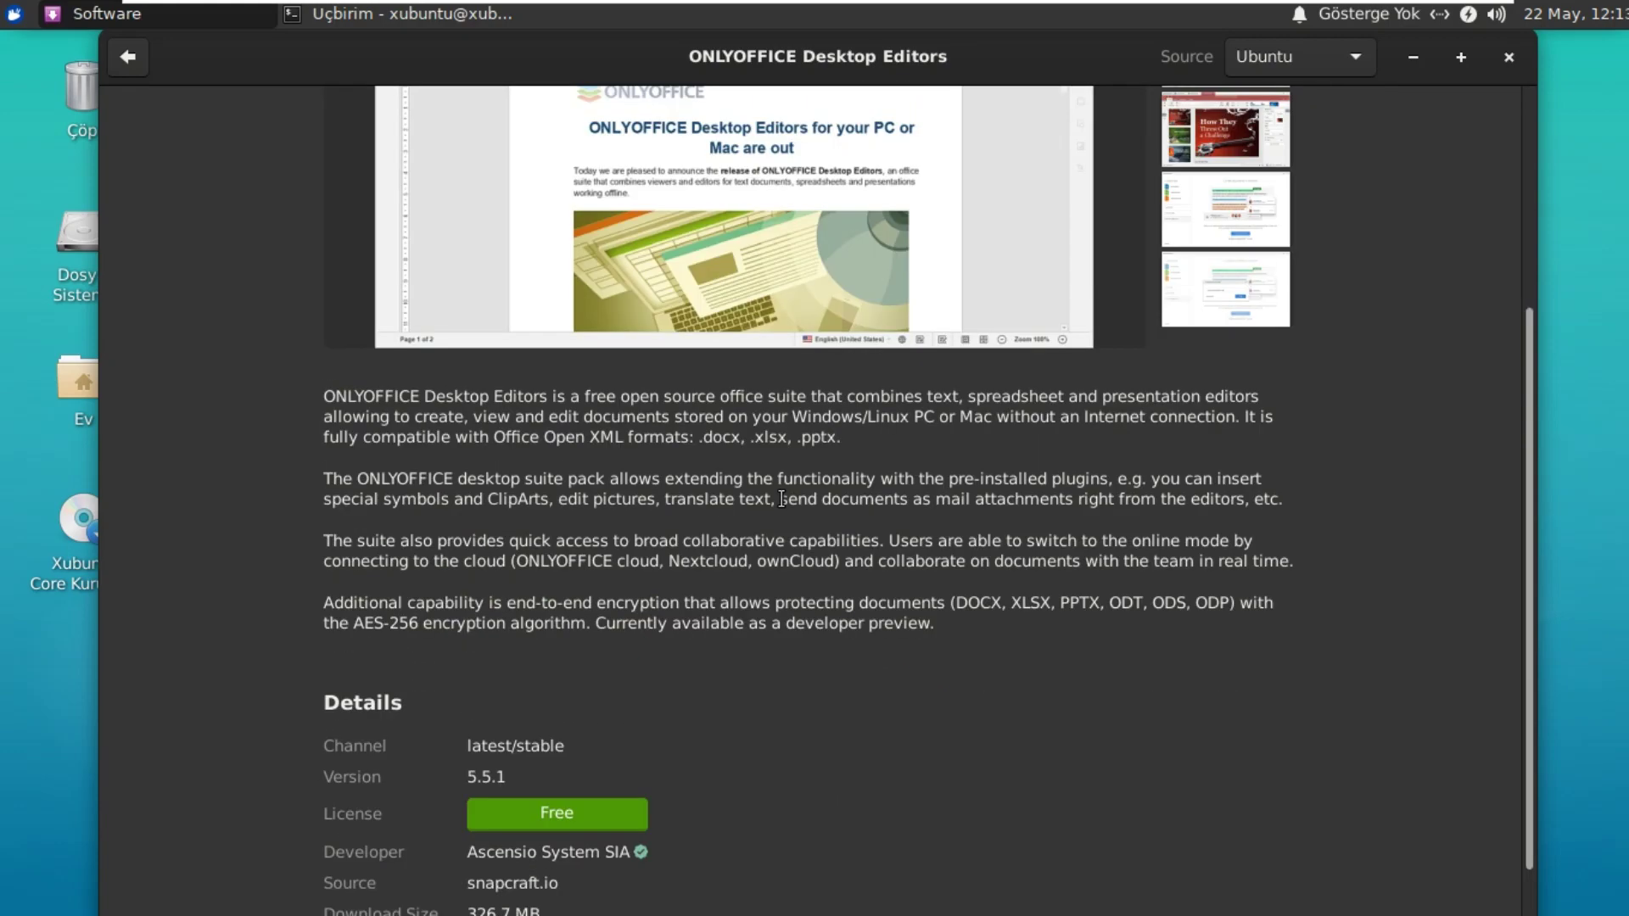
{"action": "scroll", "coordinate": [714, 512], "scroll_direction": "down", "scroll_amount": 8}
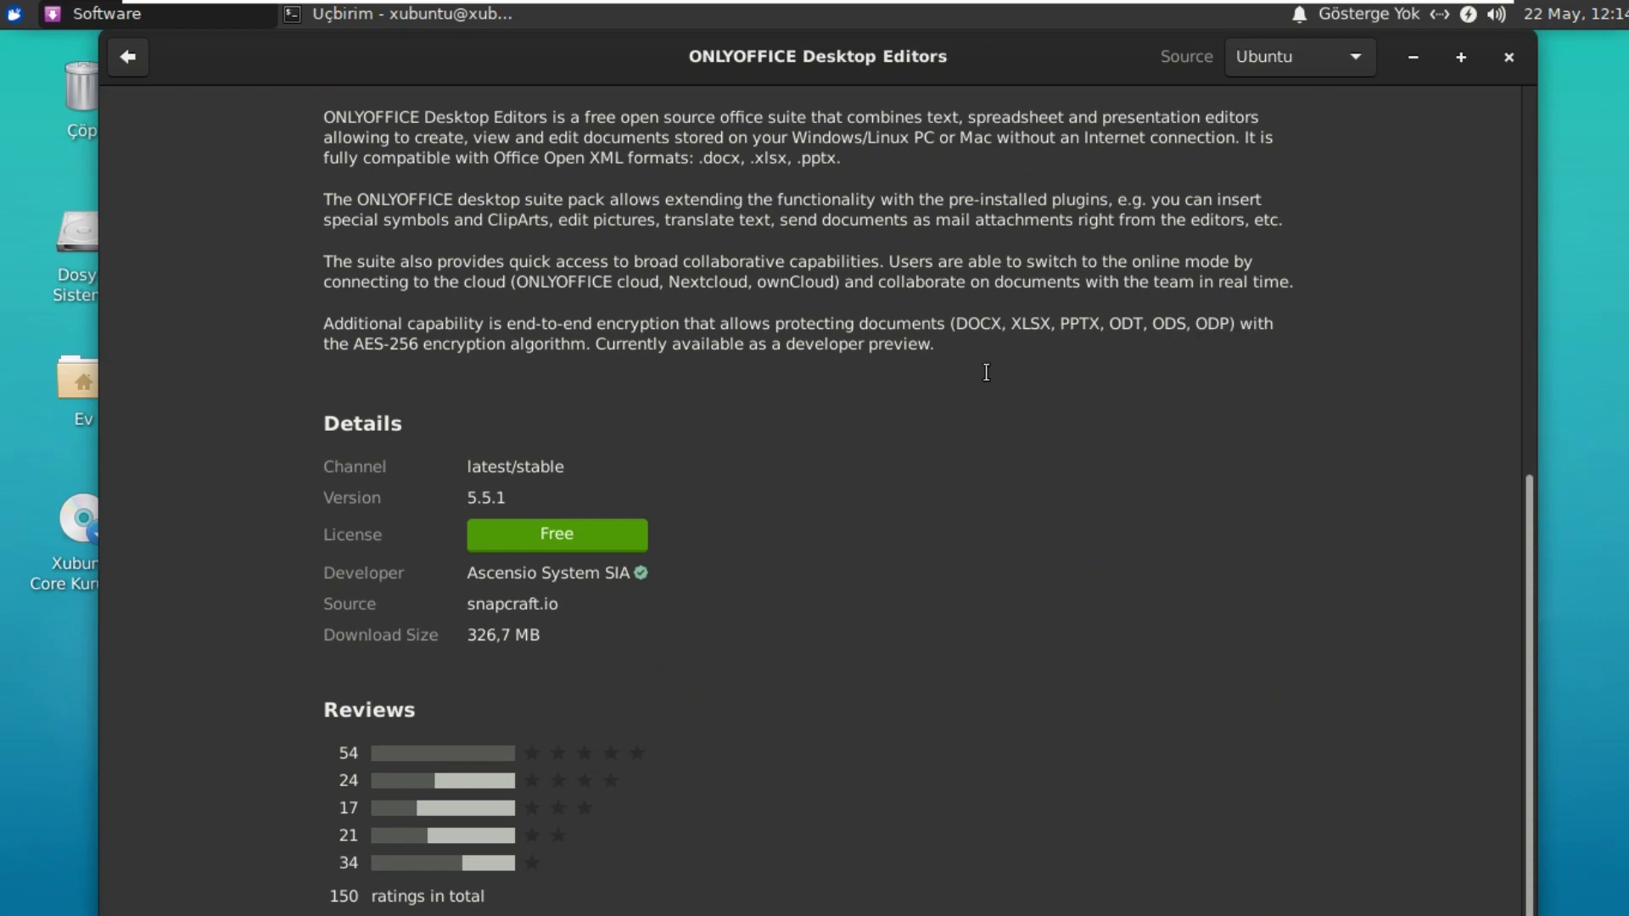
{"action": "scroll", "coordinate": [1142, 500], "scroll_direction": "up", "scroll_amount": 10}
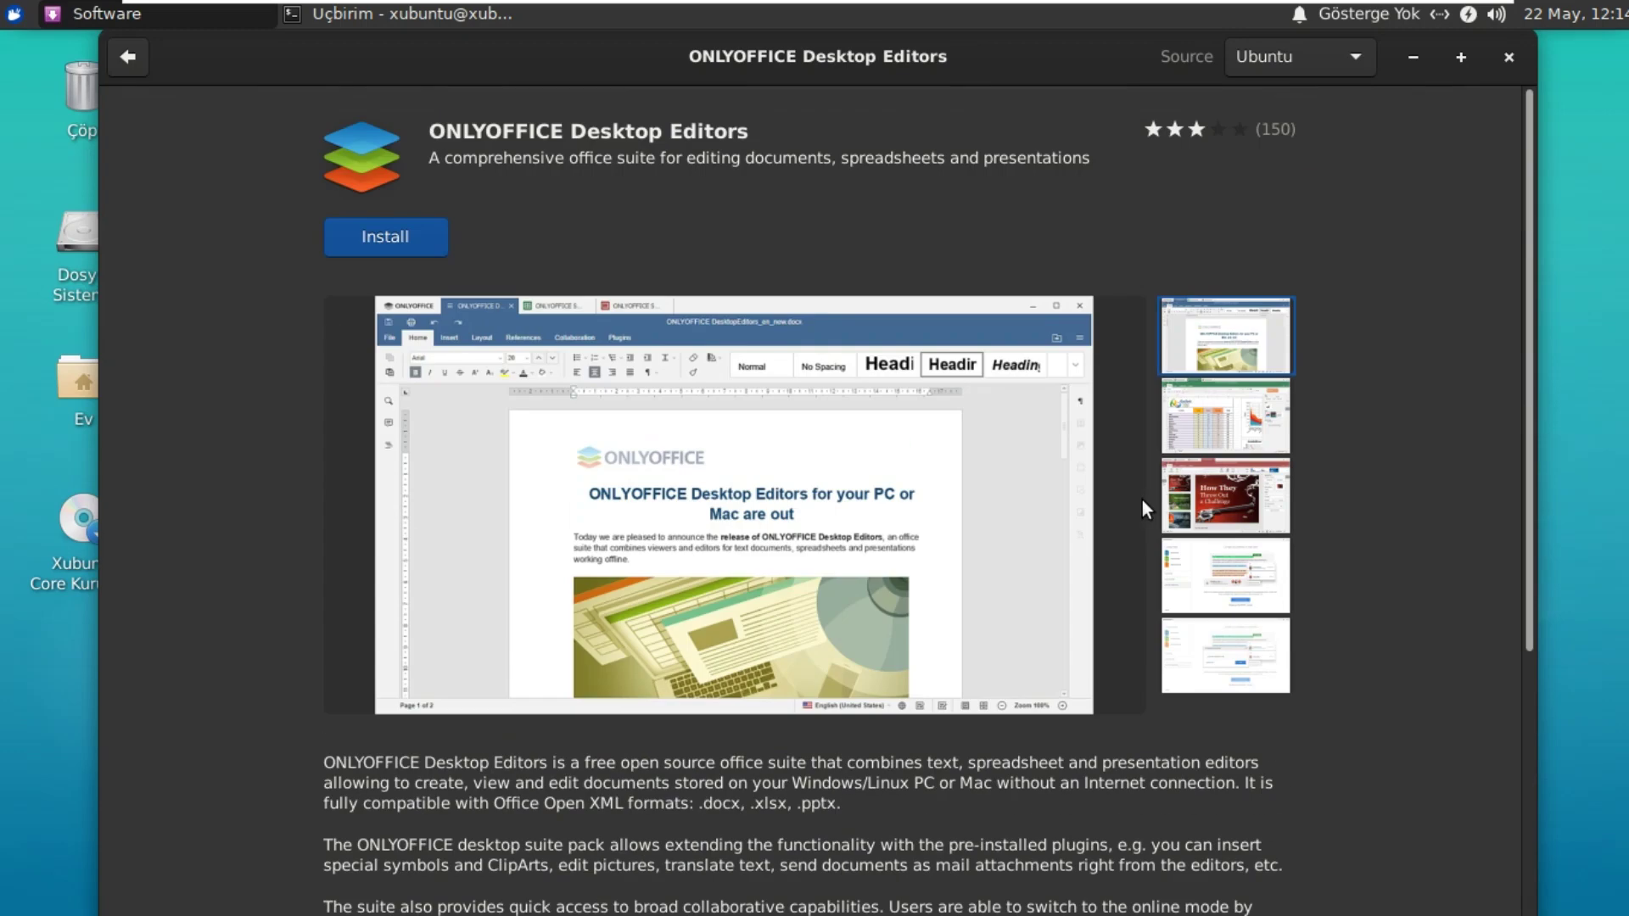
{"action": "scroll", "coordinate": [1143, 500], "scroll_direction": "down", "scroll_amount": 5}
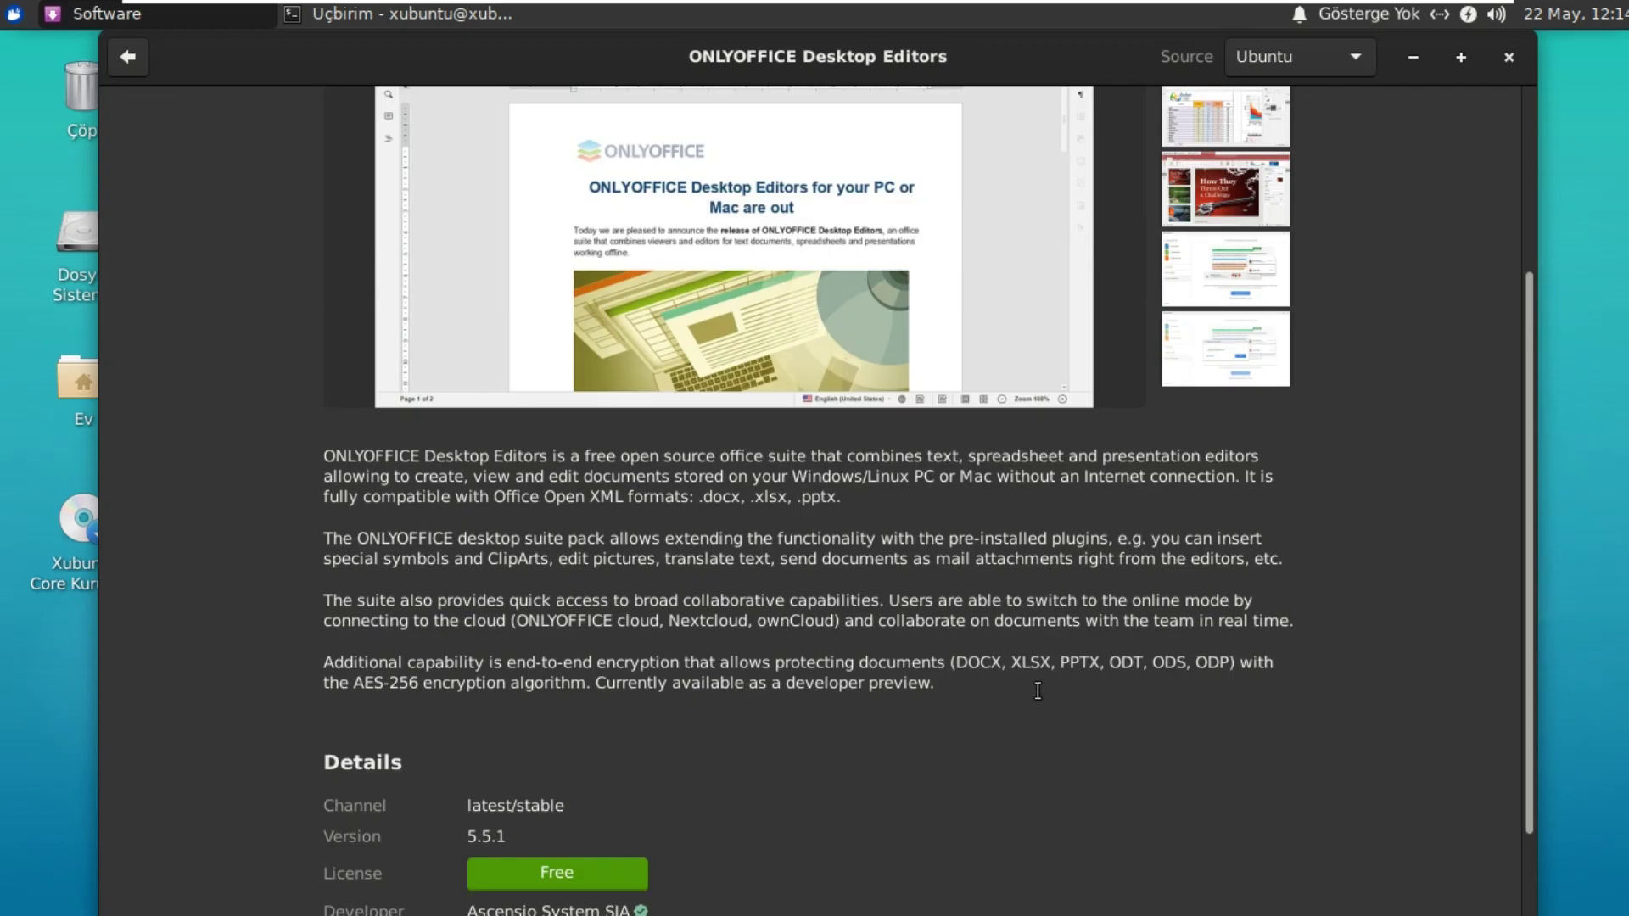
{"action": "scroll", "coordinate": [1040, 683], "scroll_direction": "up", "scroll_amount": 4}
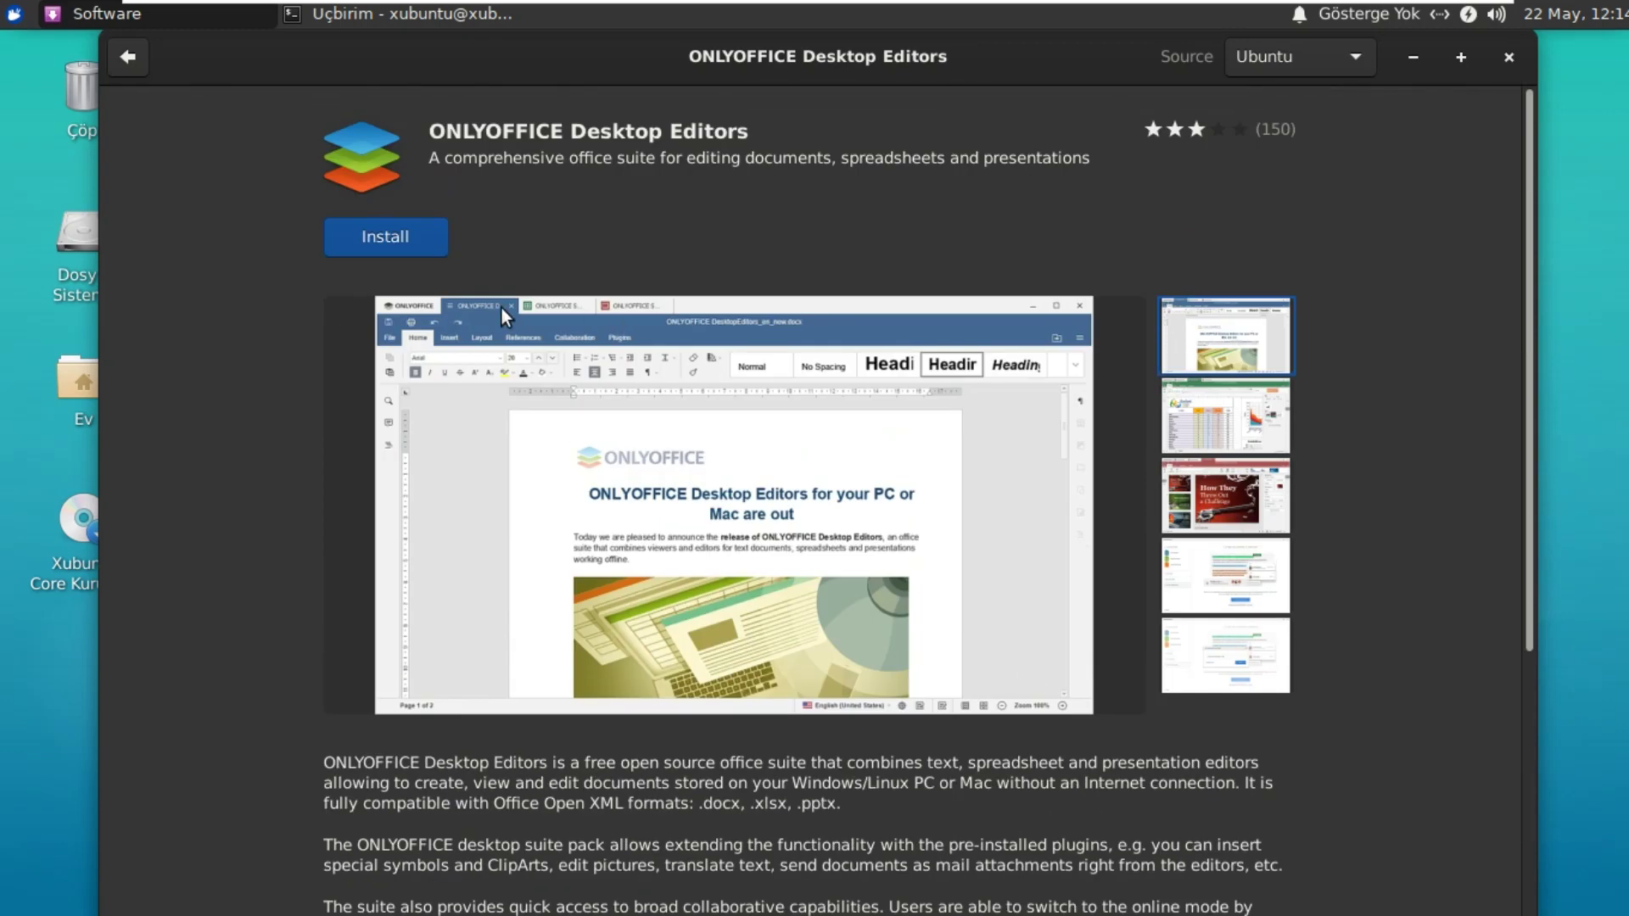
{"action": "left_click", "coordinate": [125, 57]}
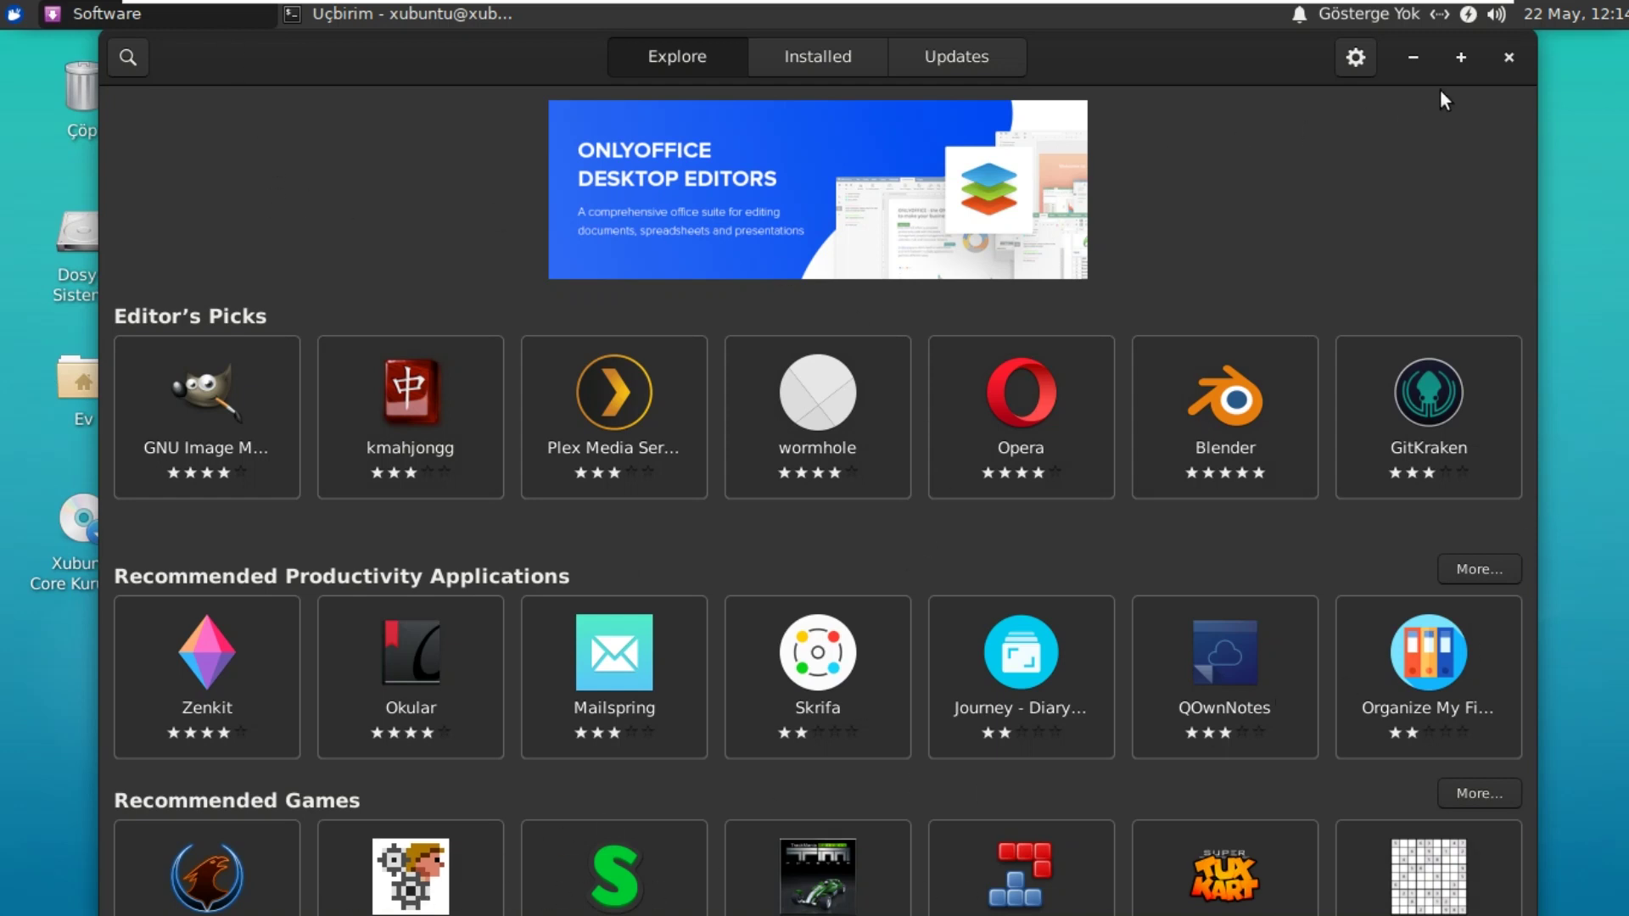
Step: Close Software and install Synaptic with 'sudo apt install synaptic', confirming with 'e'
{"action": "left_click", "coordinate": [1508, 57]}
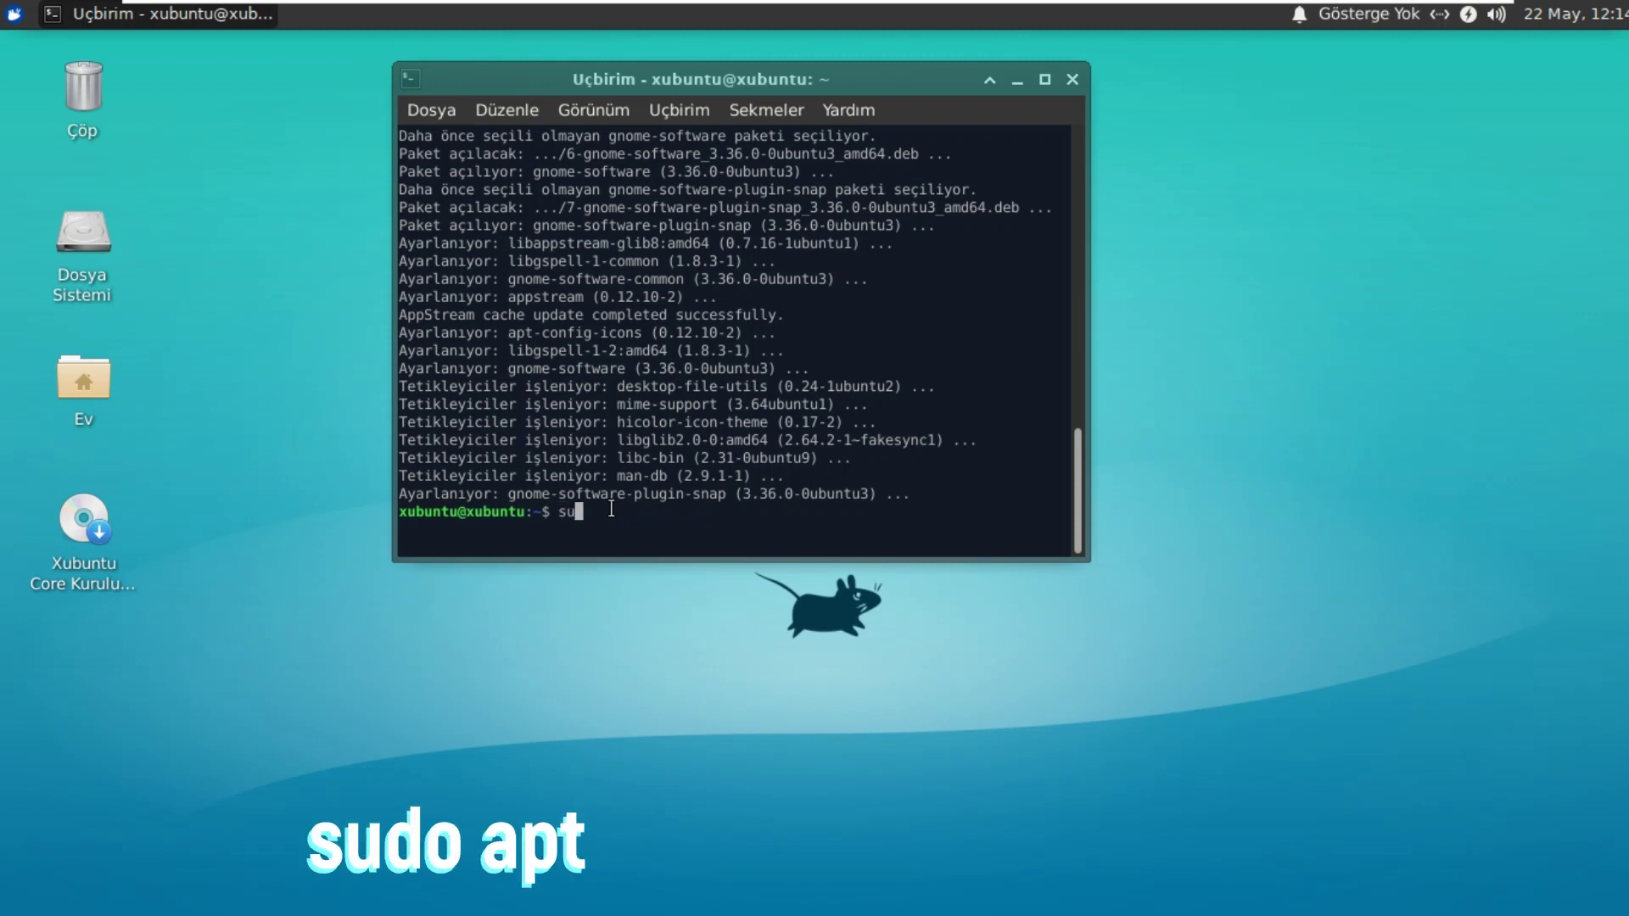
{"action": "type", "text": "sudo"}
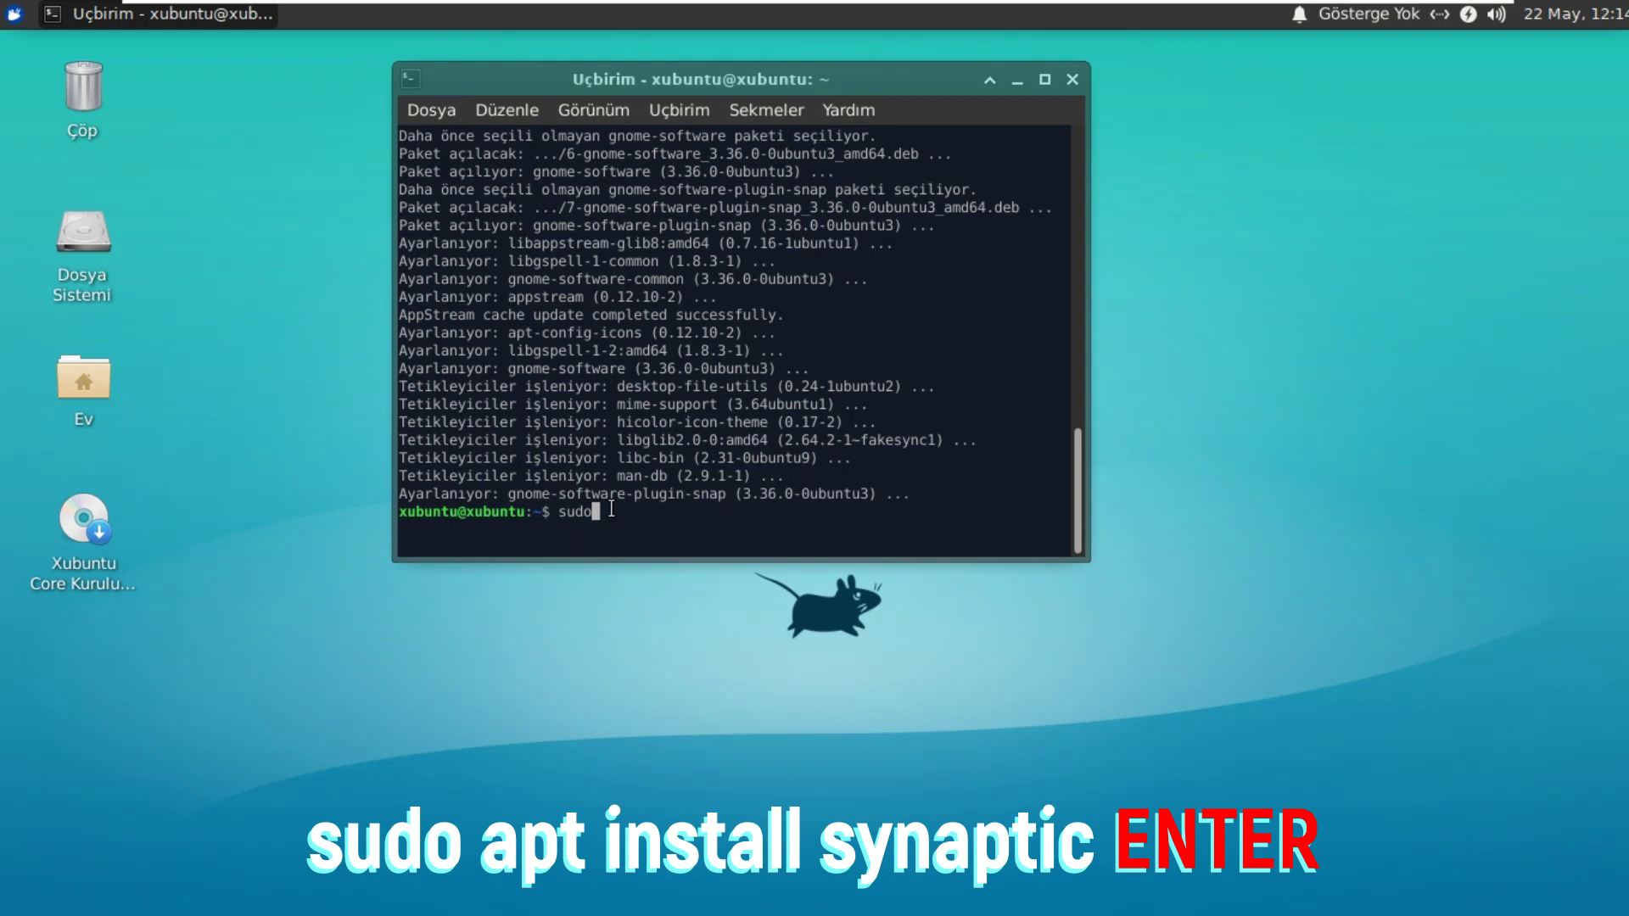
{"action": "type", "text": " apt install synaptic"}
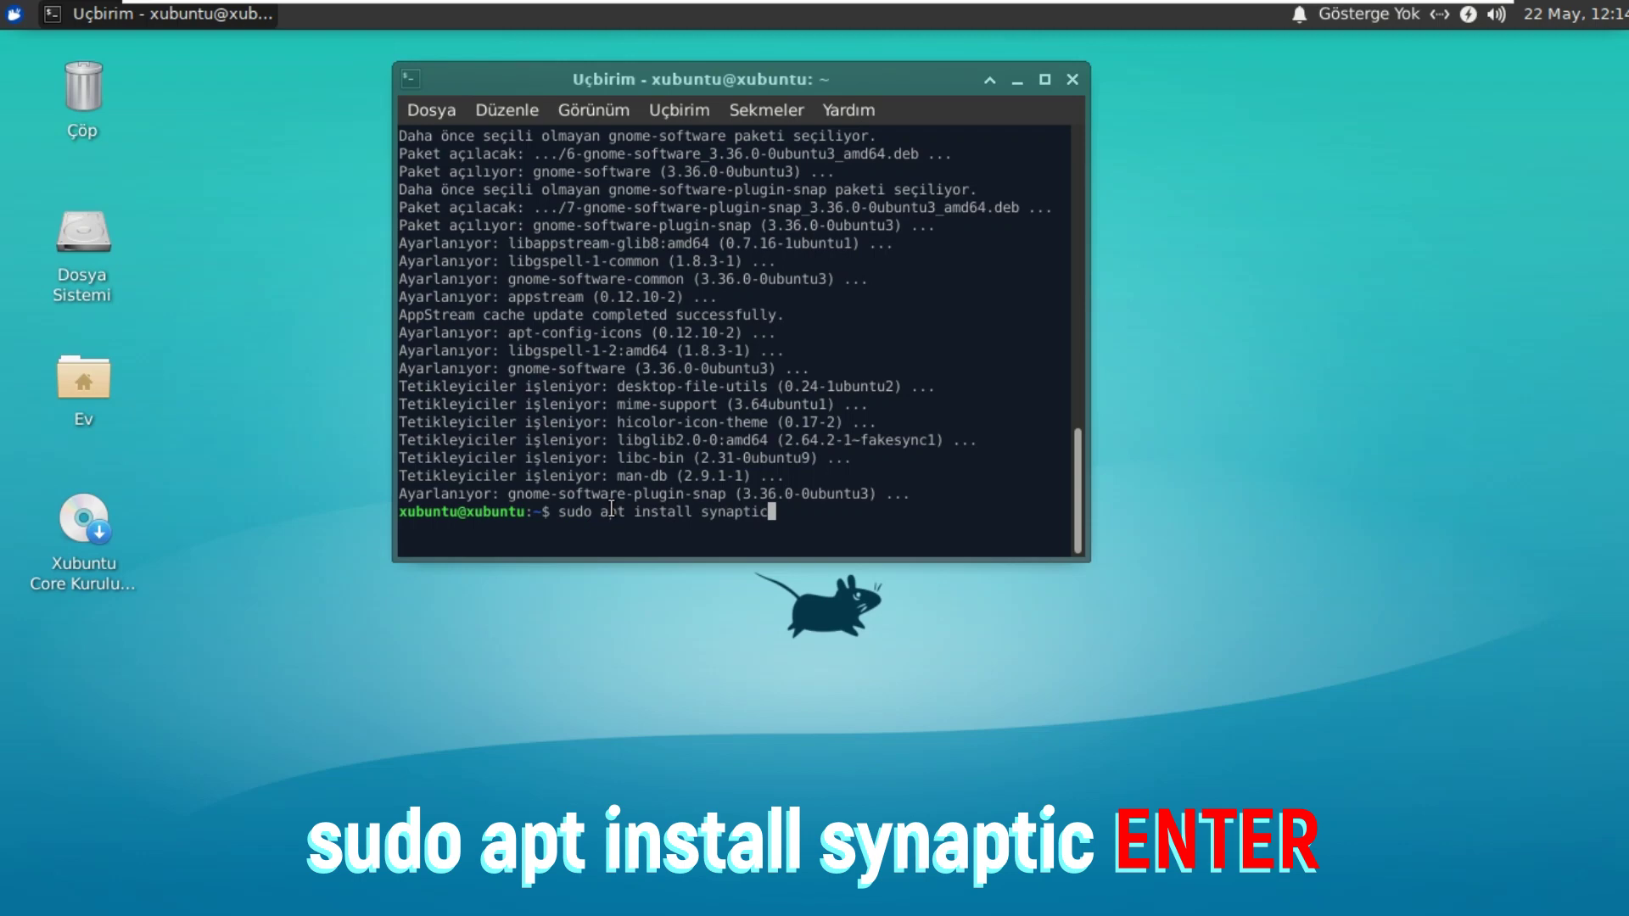
{"action": "key", "text": "Return"}
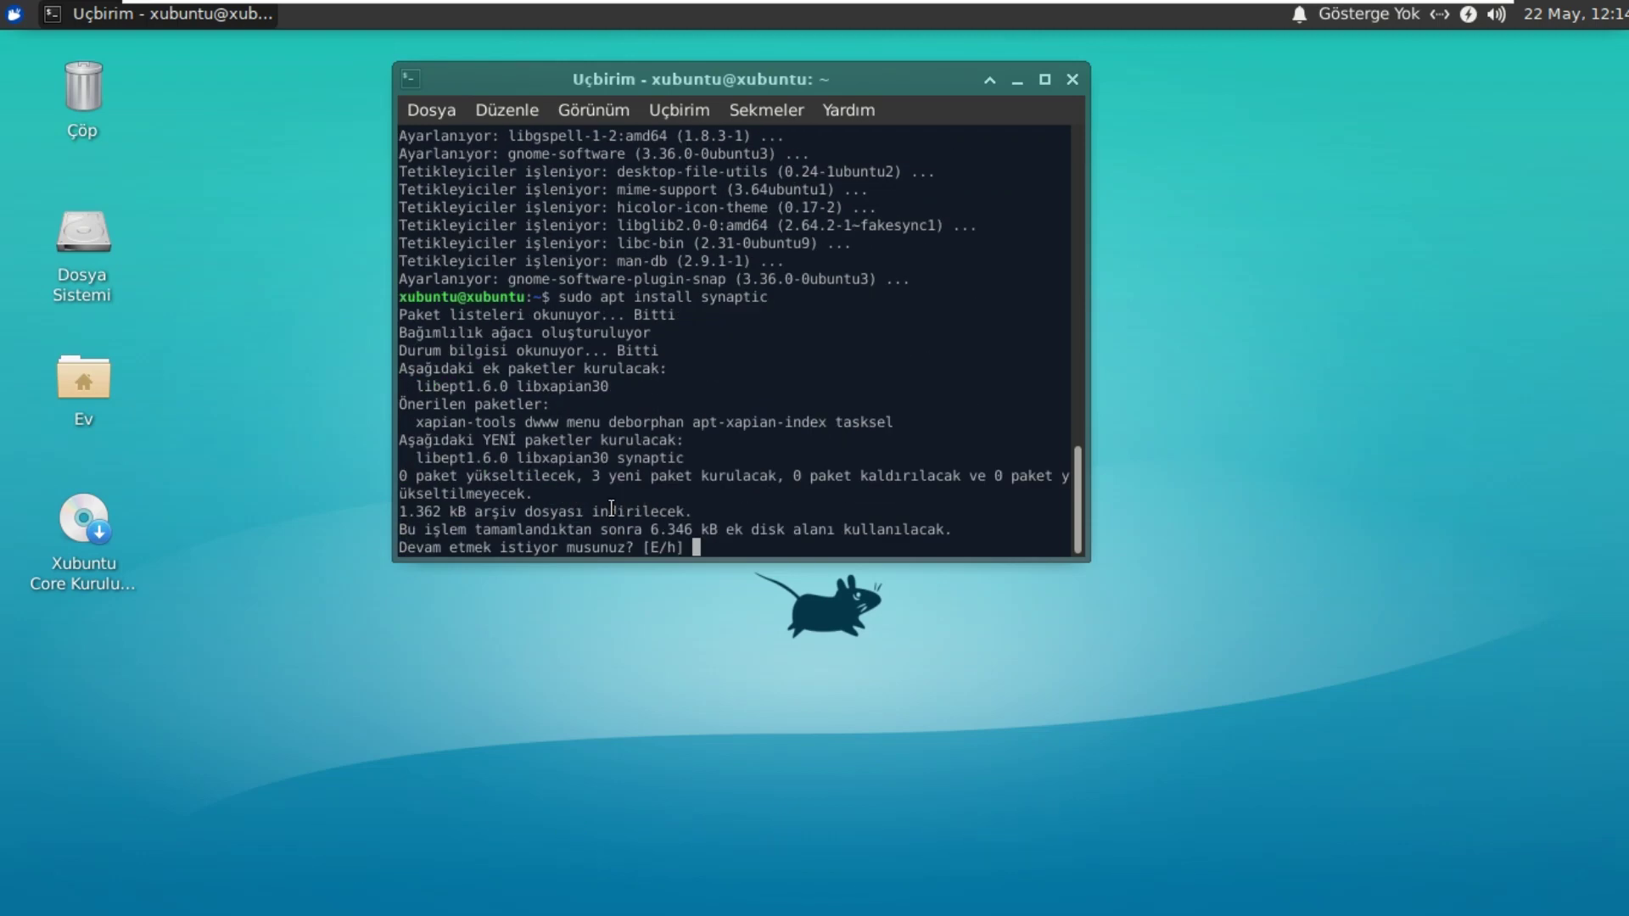
{"action": "type", "text": "e"}
{"action": "key", "text": "Return"}
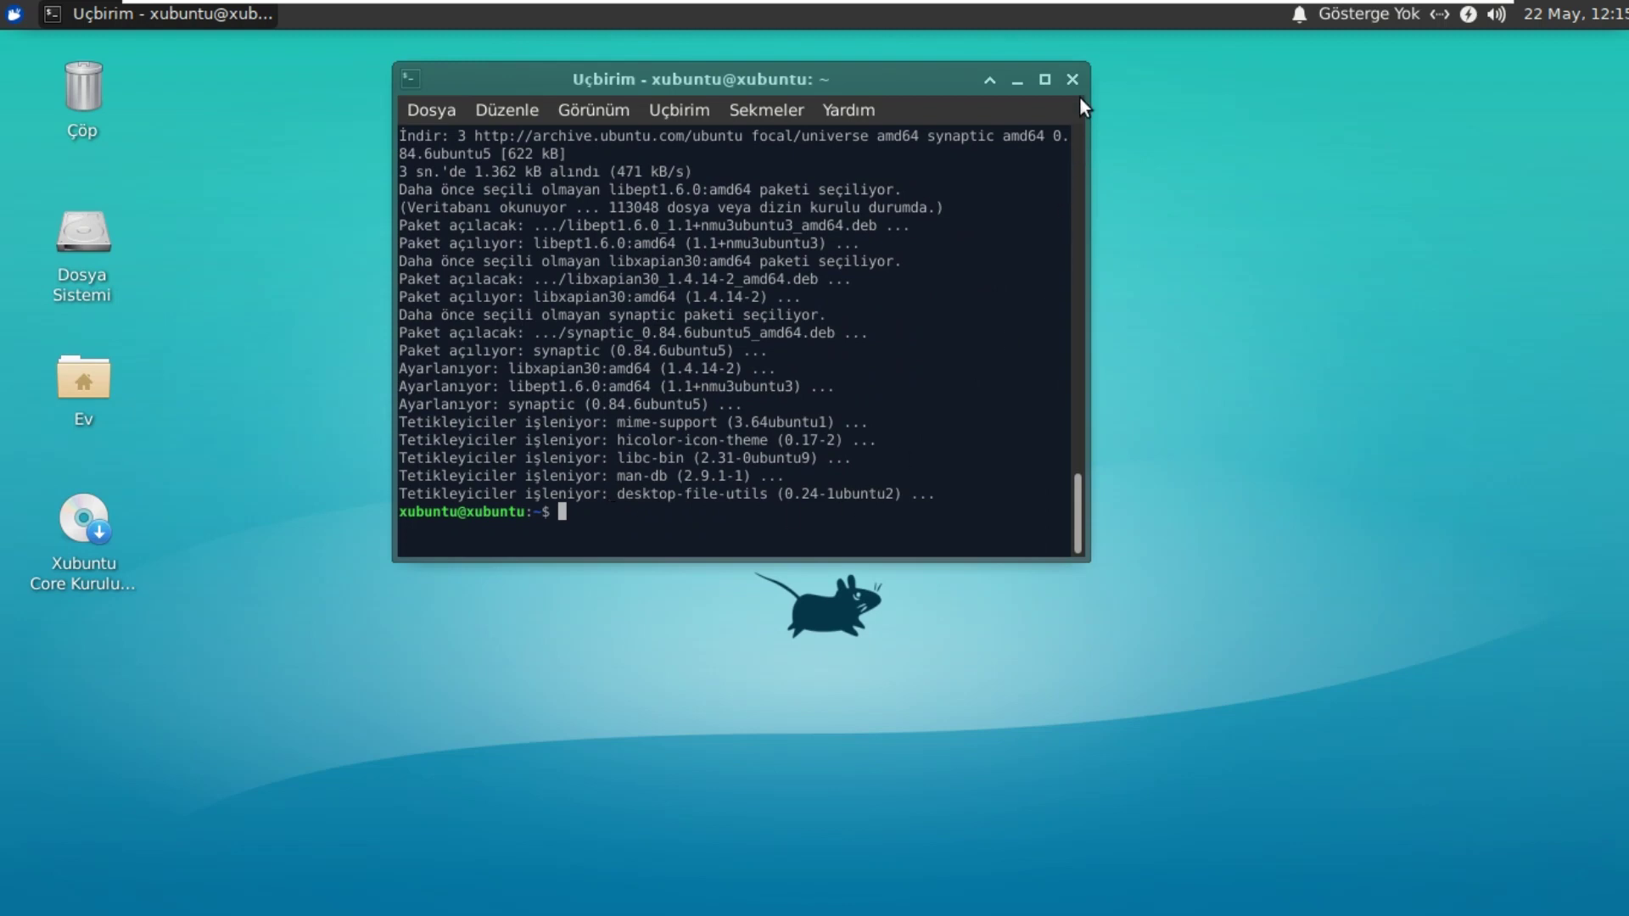
{"action": "left_click", "coordinate": [14, 14]}
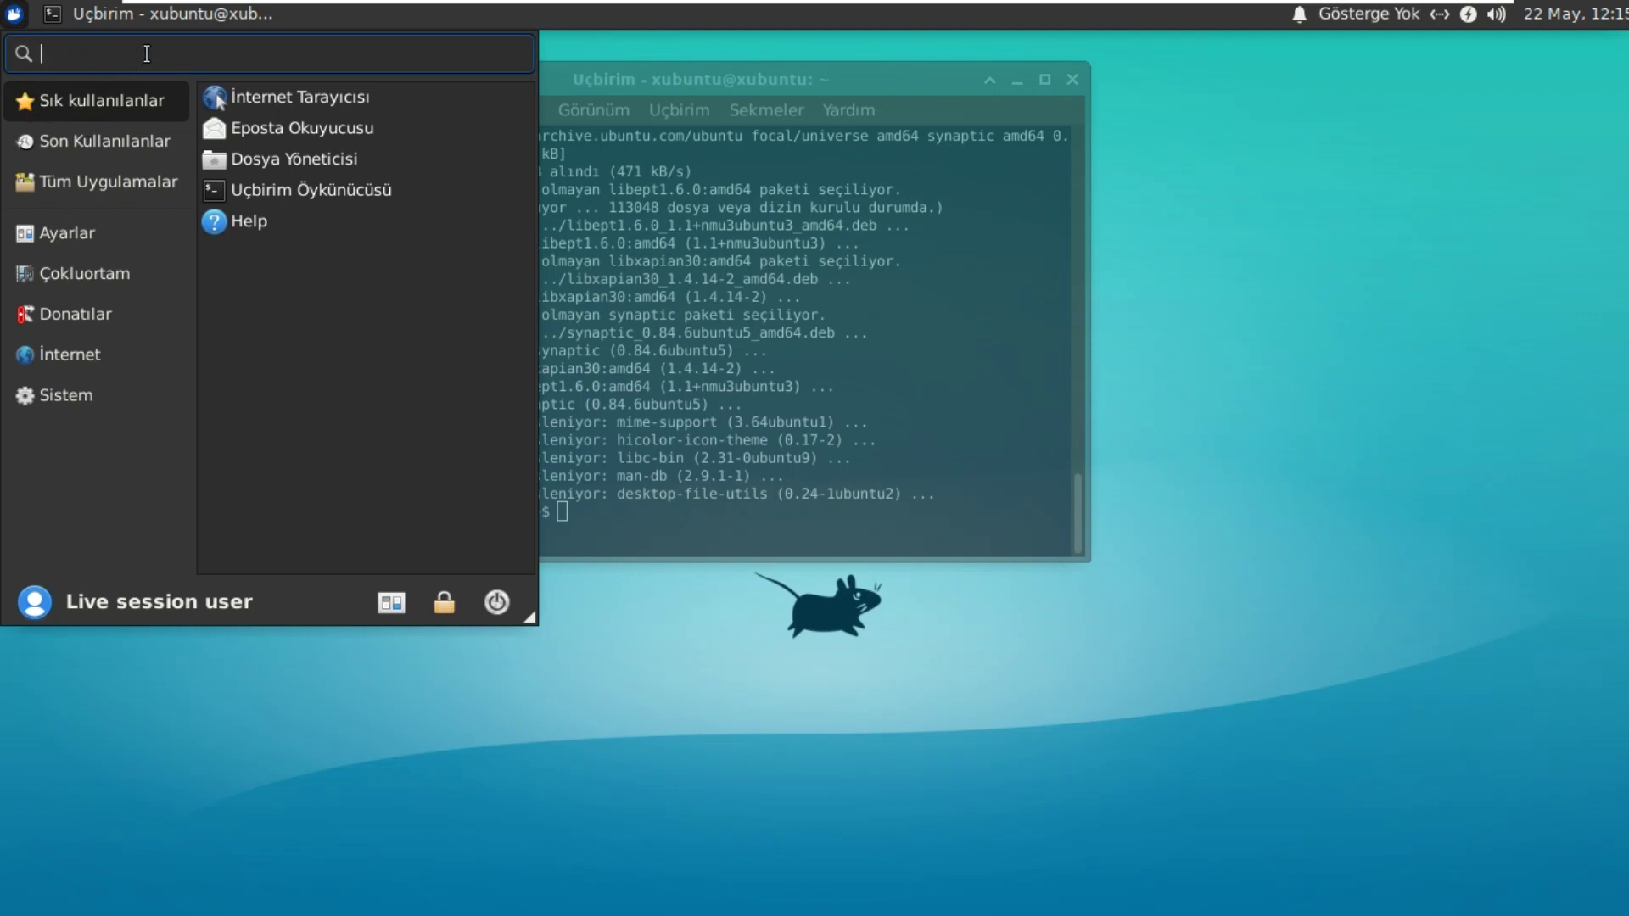
Step: Search the Whisker menu for 's' and launch Synaptic Package Manager
{"action": "type", "text": "s"}
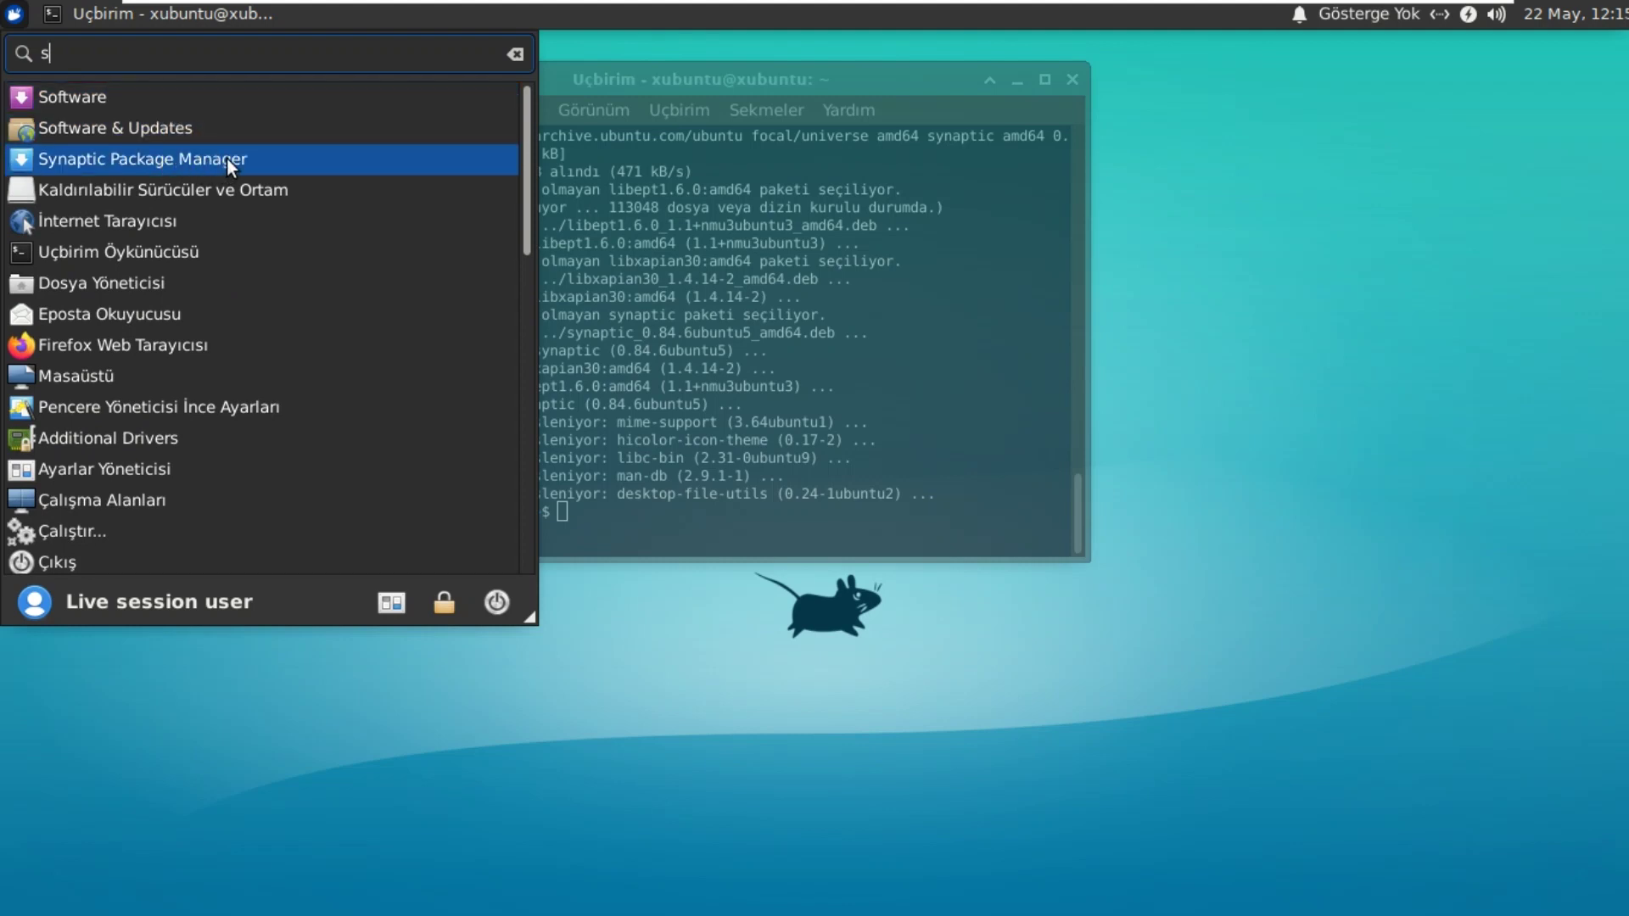
{"action": "left_click", "coordinate": [258, 162]}
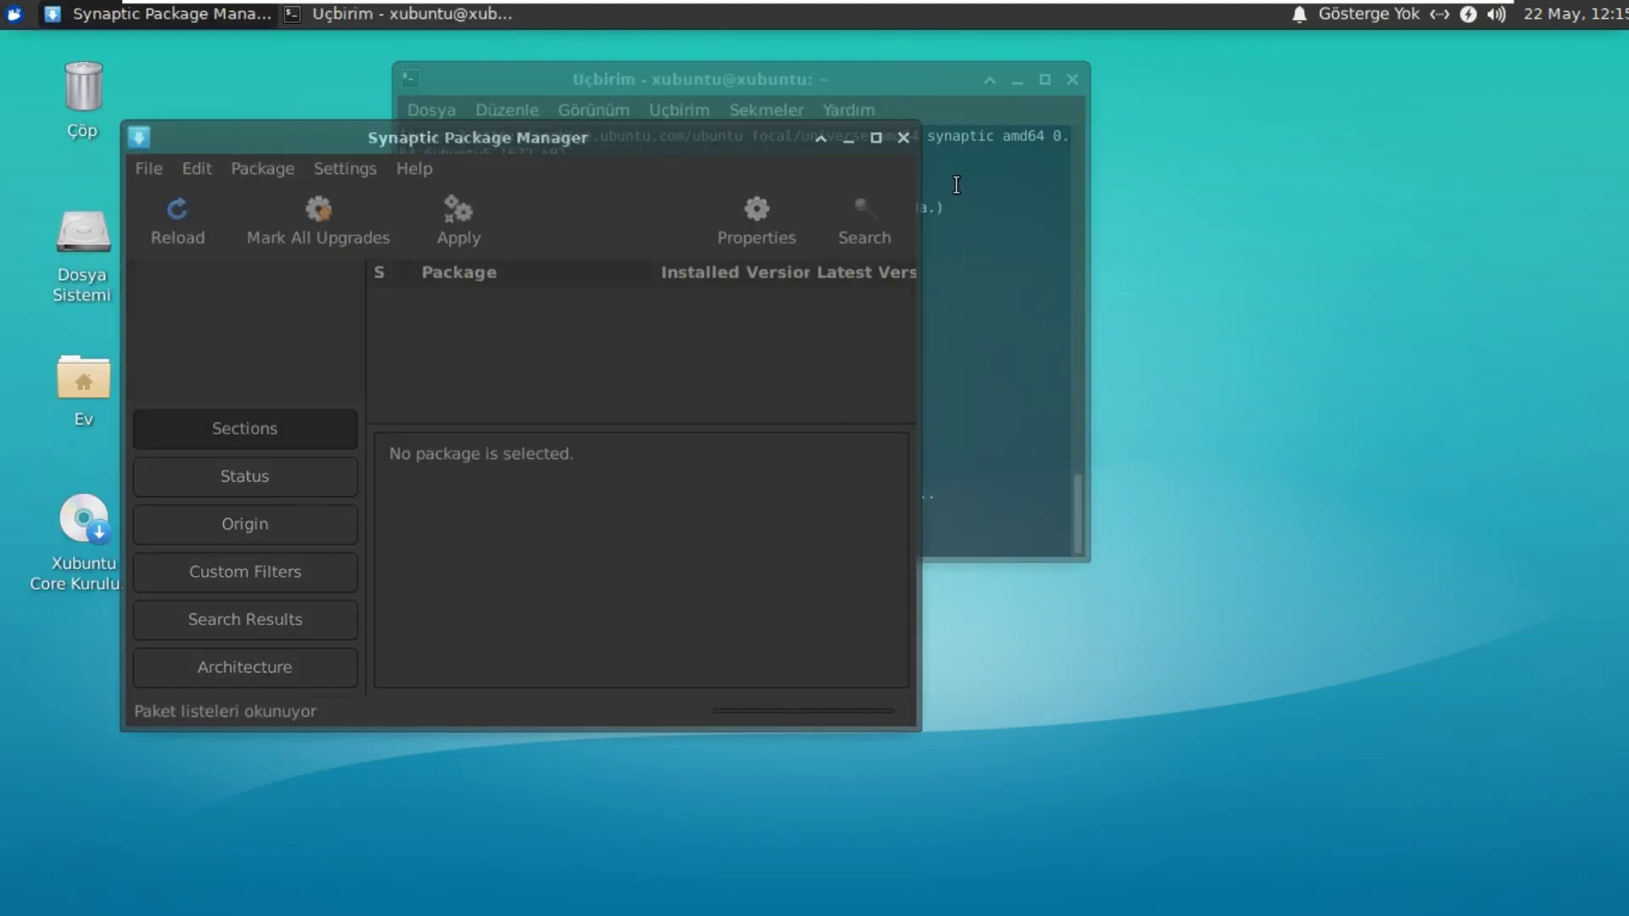
Step: Close the terminal, dismiss Synaptic's Quick Introduction, and move its window toward the centre
{"action": "left_click", "coordinate": [1029, 122]}
{"action": "left_click", "coordinate": [1073, 79]}
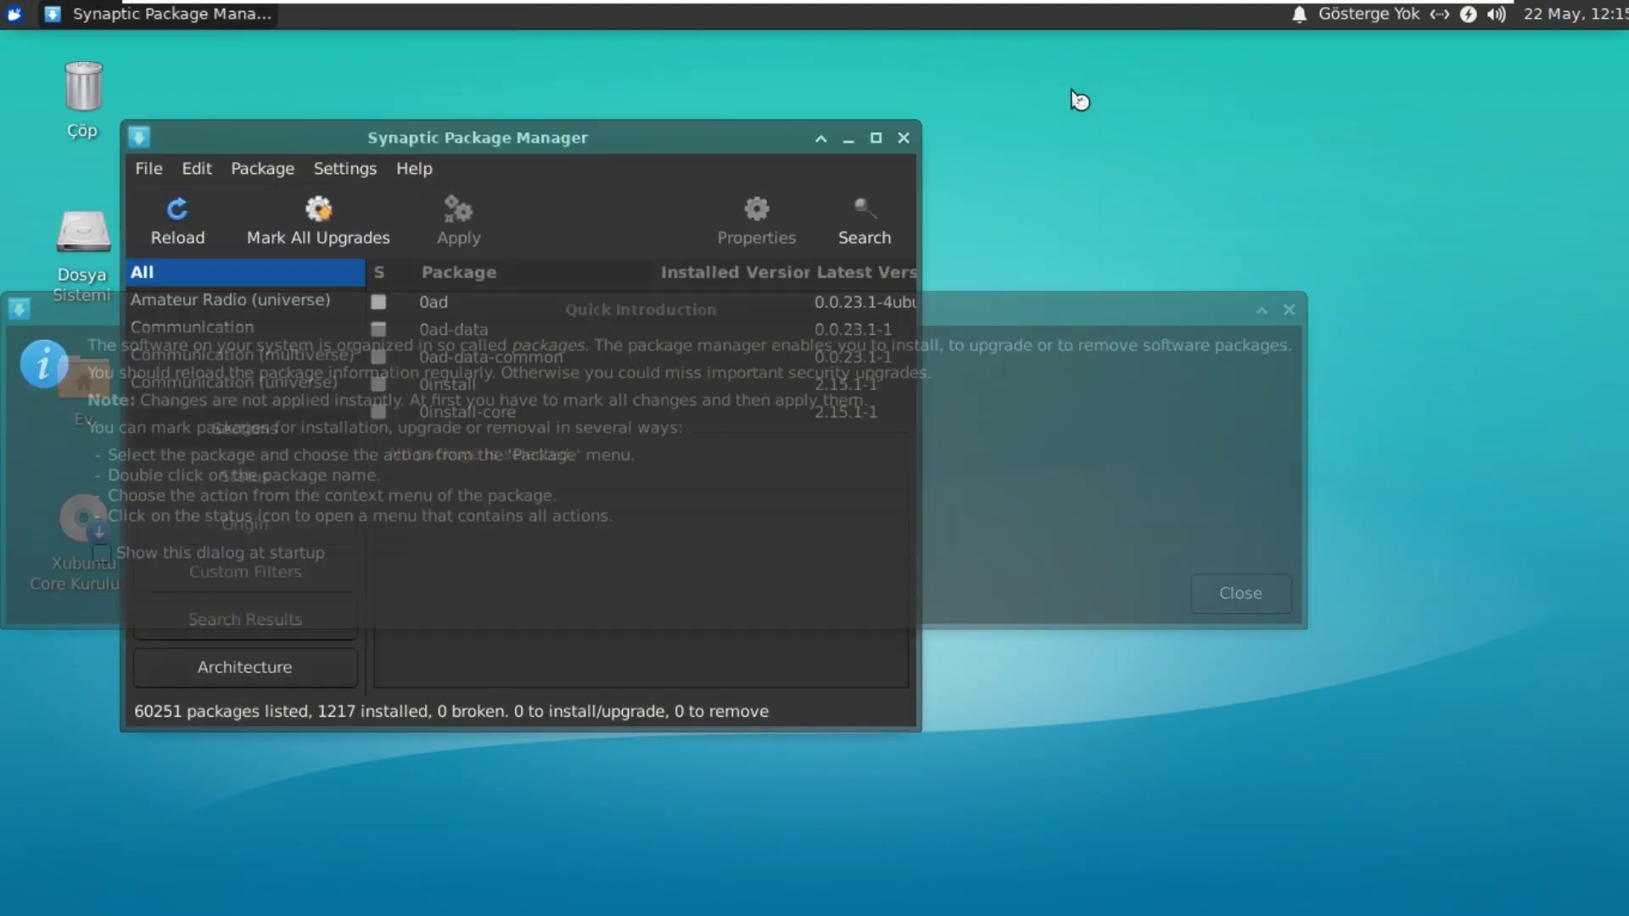
{"action": "left_click", "coordinate": [904, 139]}
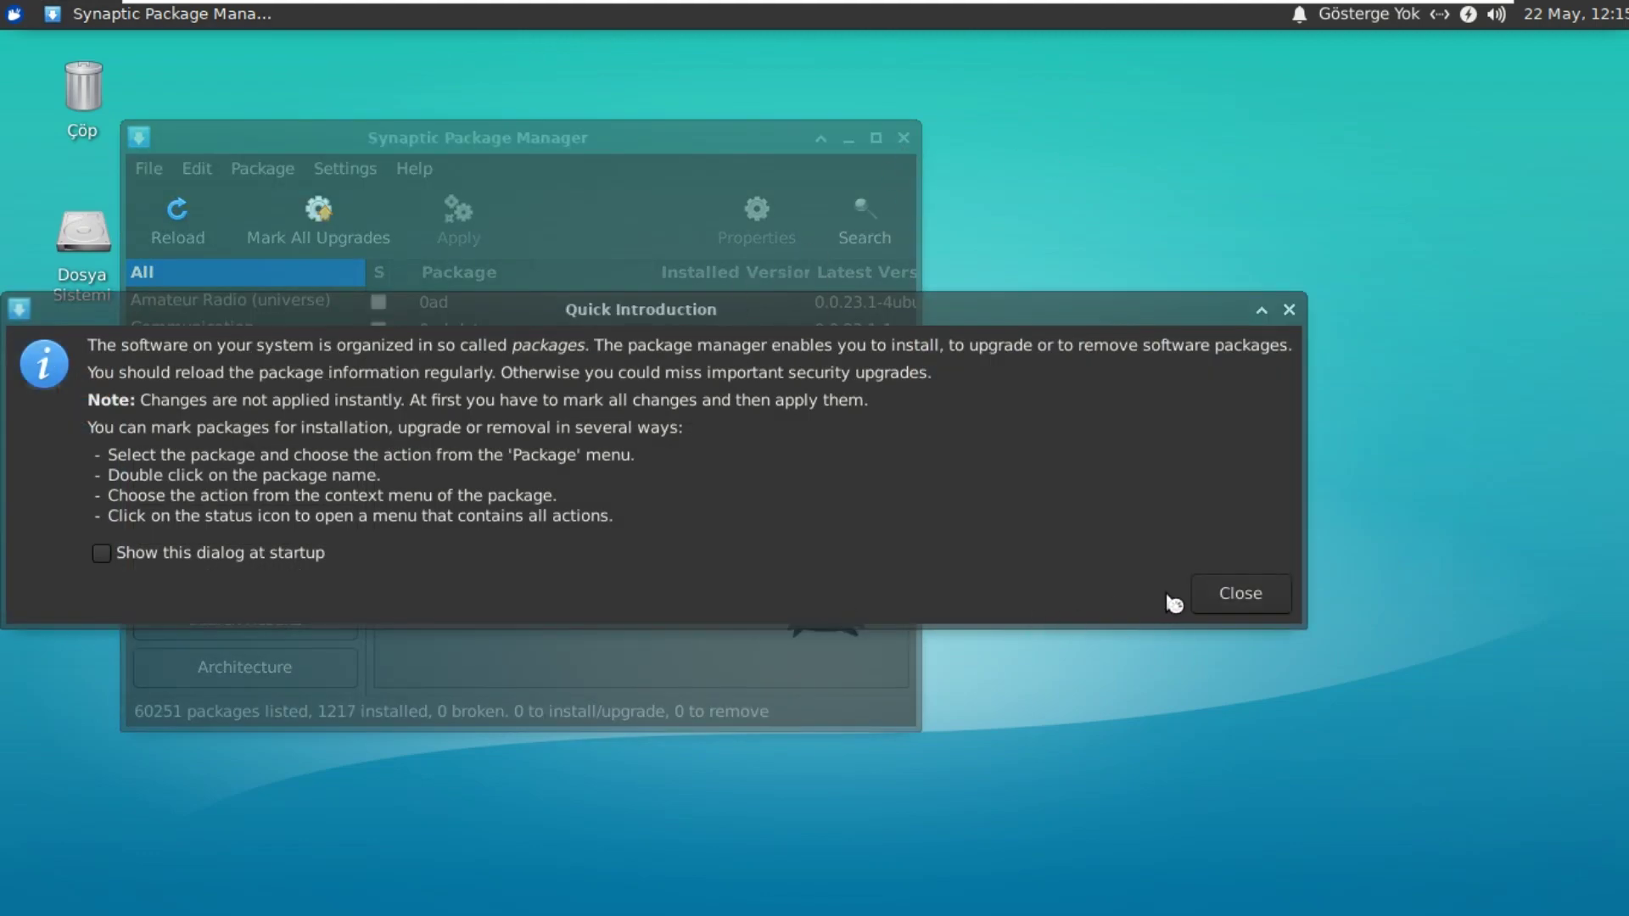
{"action": "left_click", "coordinate": [1218, 594]}
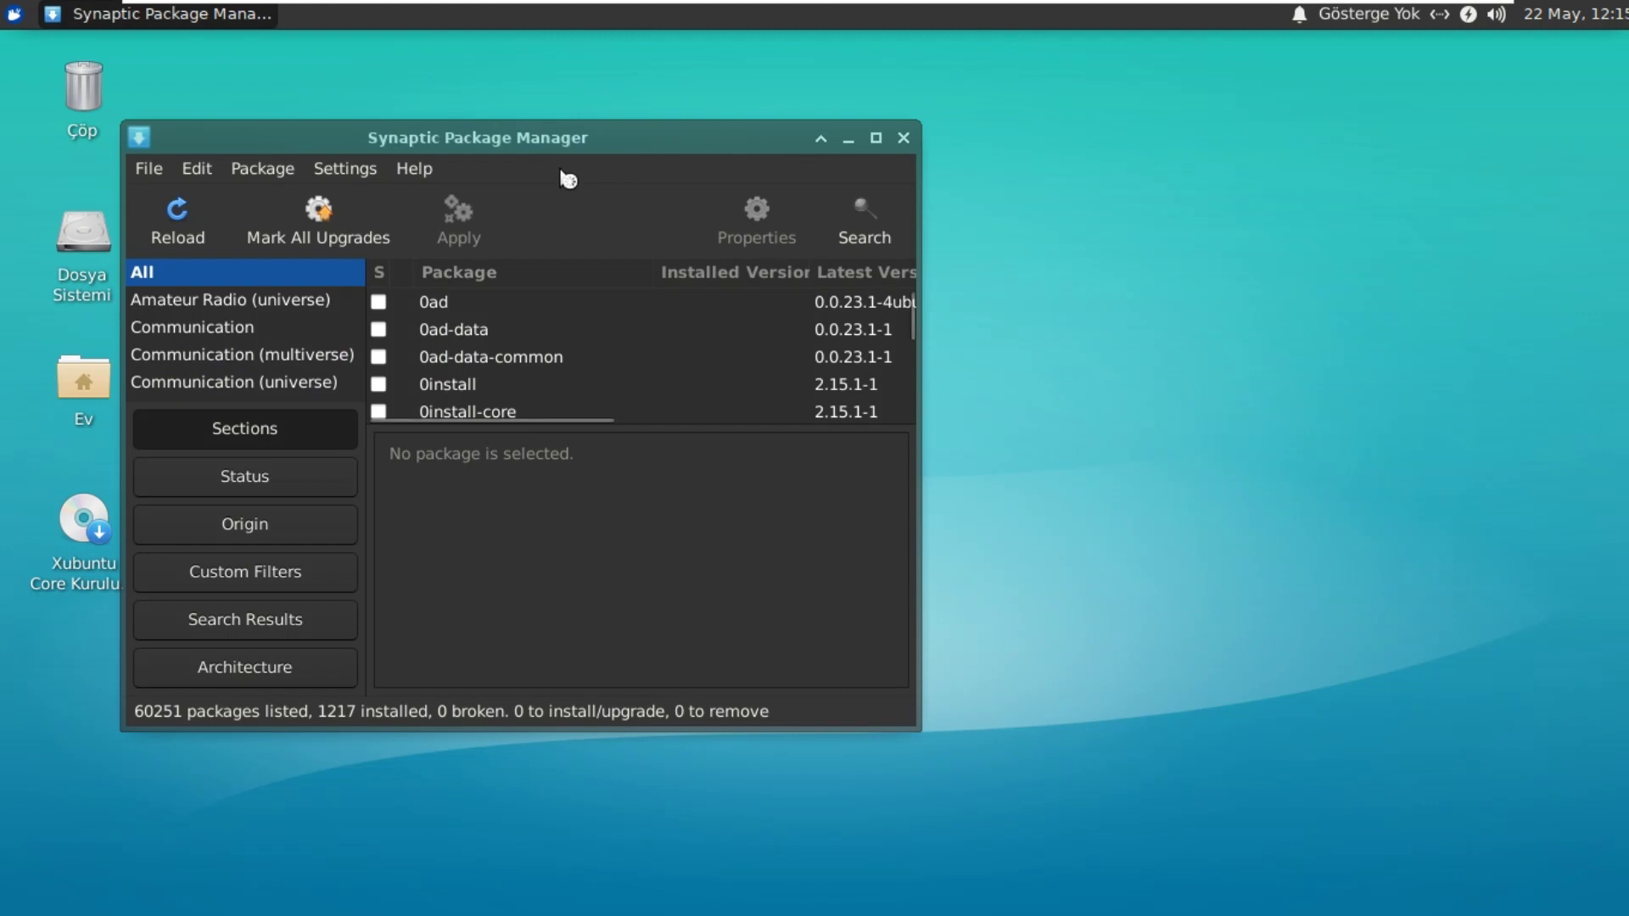
{"action": "left_click_drag", "start_coordinate": [556, 176], "coordinate": [734, 155]}
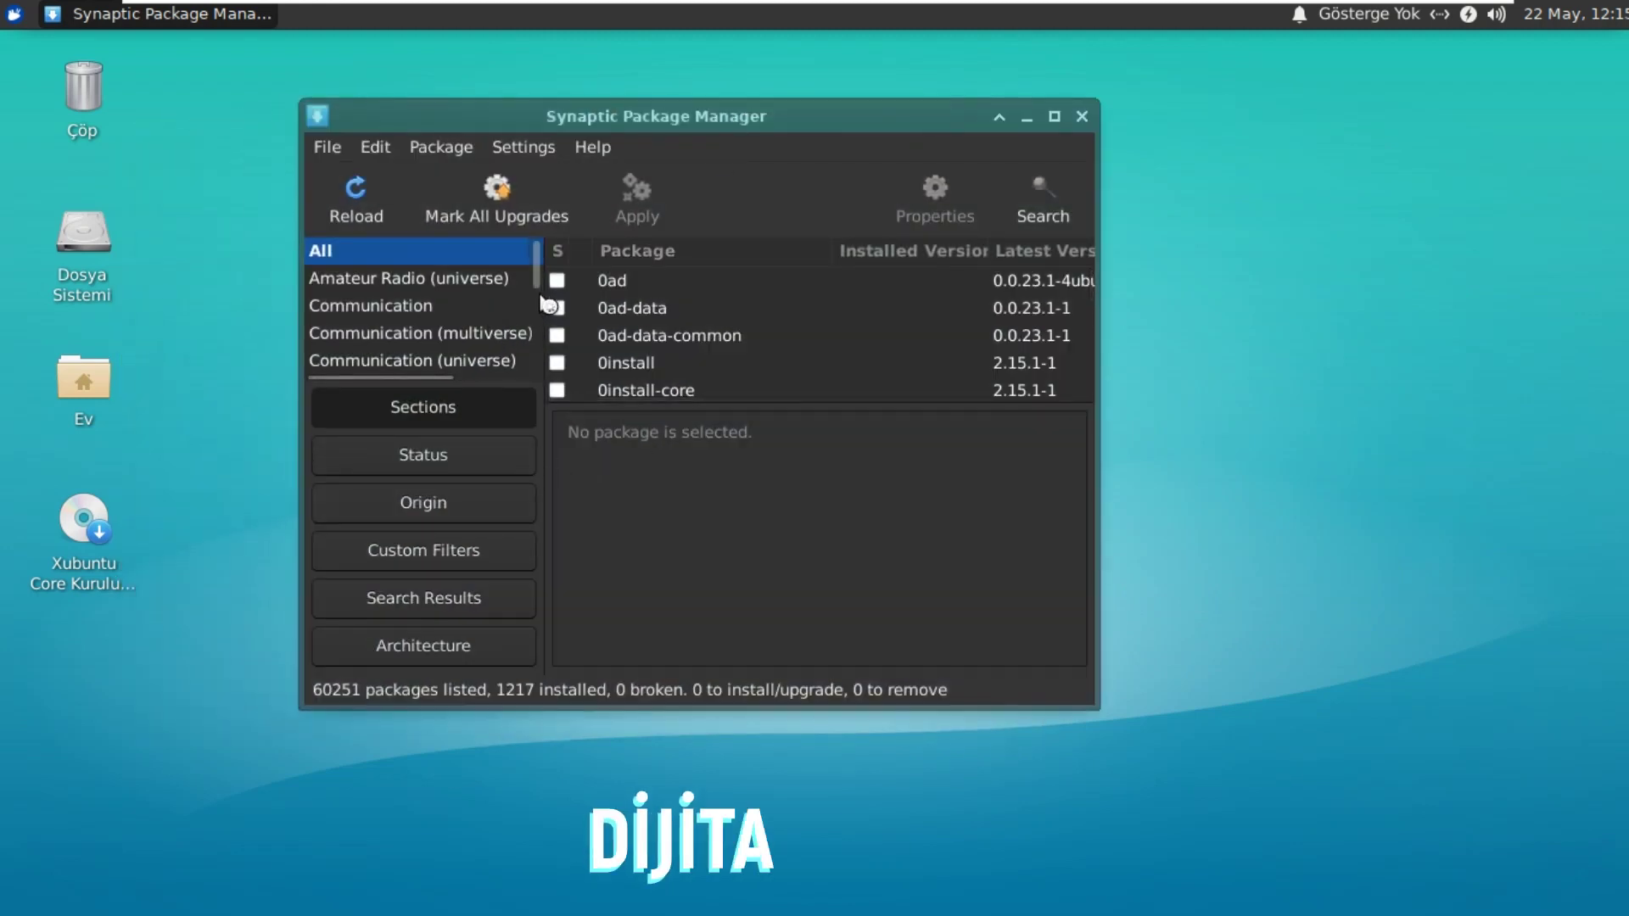
Step: Browse the Status, Origin, Custom Filters, Search Results and Sections views, then close Synaptic
{"action": "scroll", "coordinate": [502, 318], "scroll_direction": "down", "scroll_amount": 1}
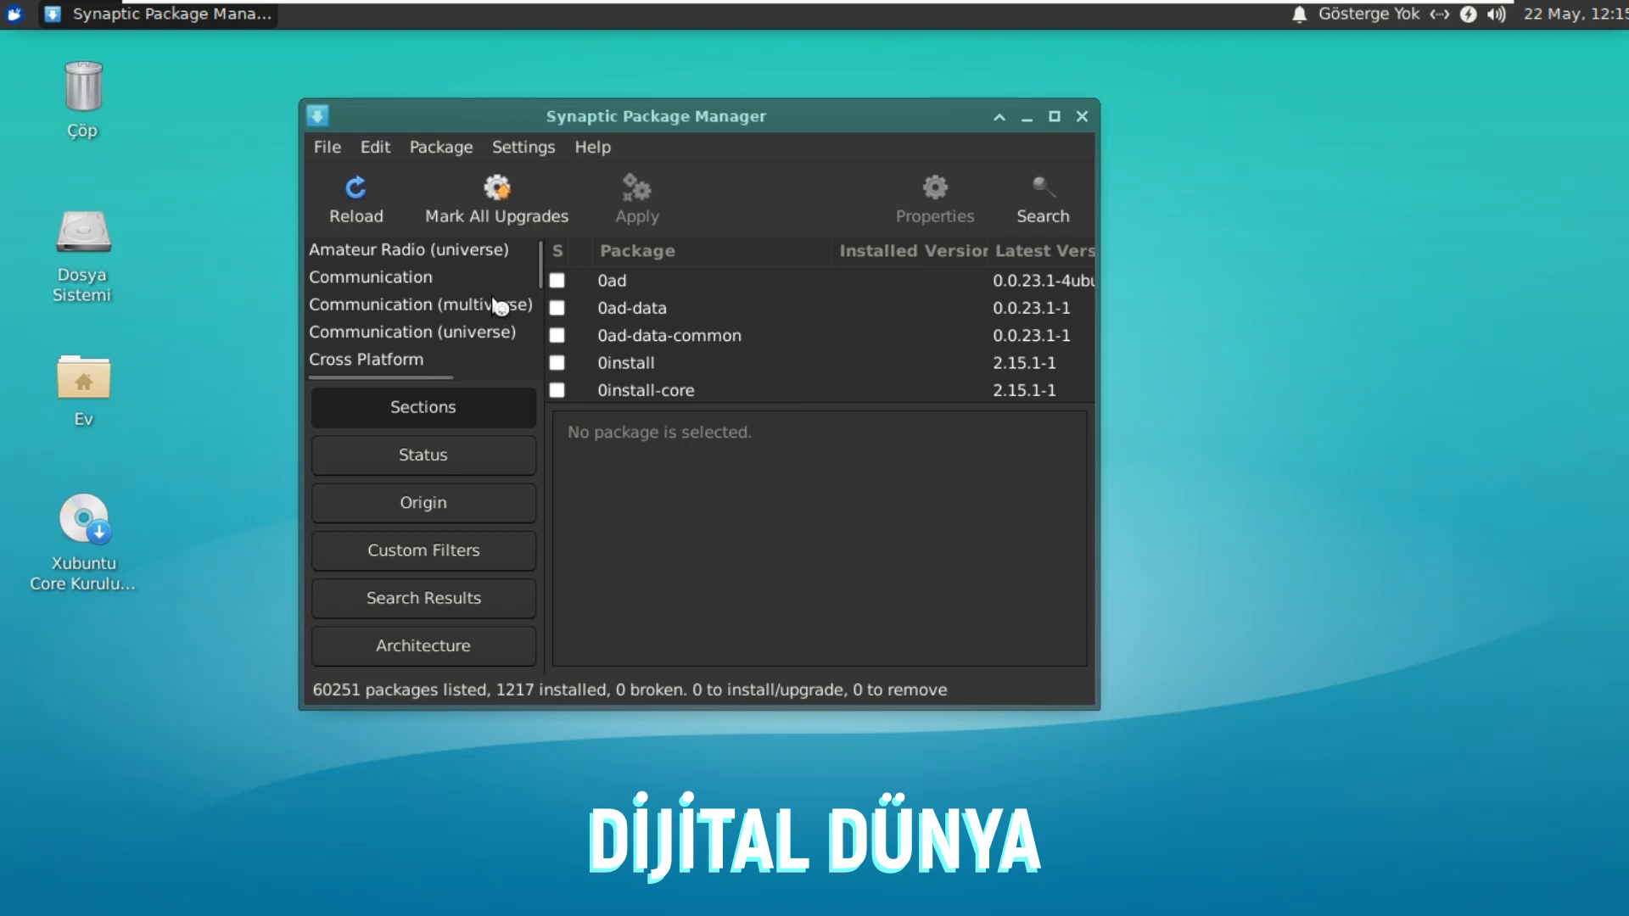
{"action": "scroll", "coordinate": [500, 307], "scroll_direction": "down", "scroll_amount": 6}
{"action": "scroll", "coordinate": [500, 314], "scroll_direction": "down", "scroll_amount": 8}
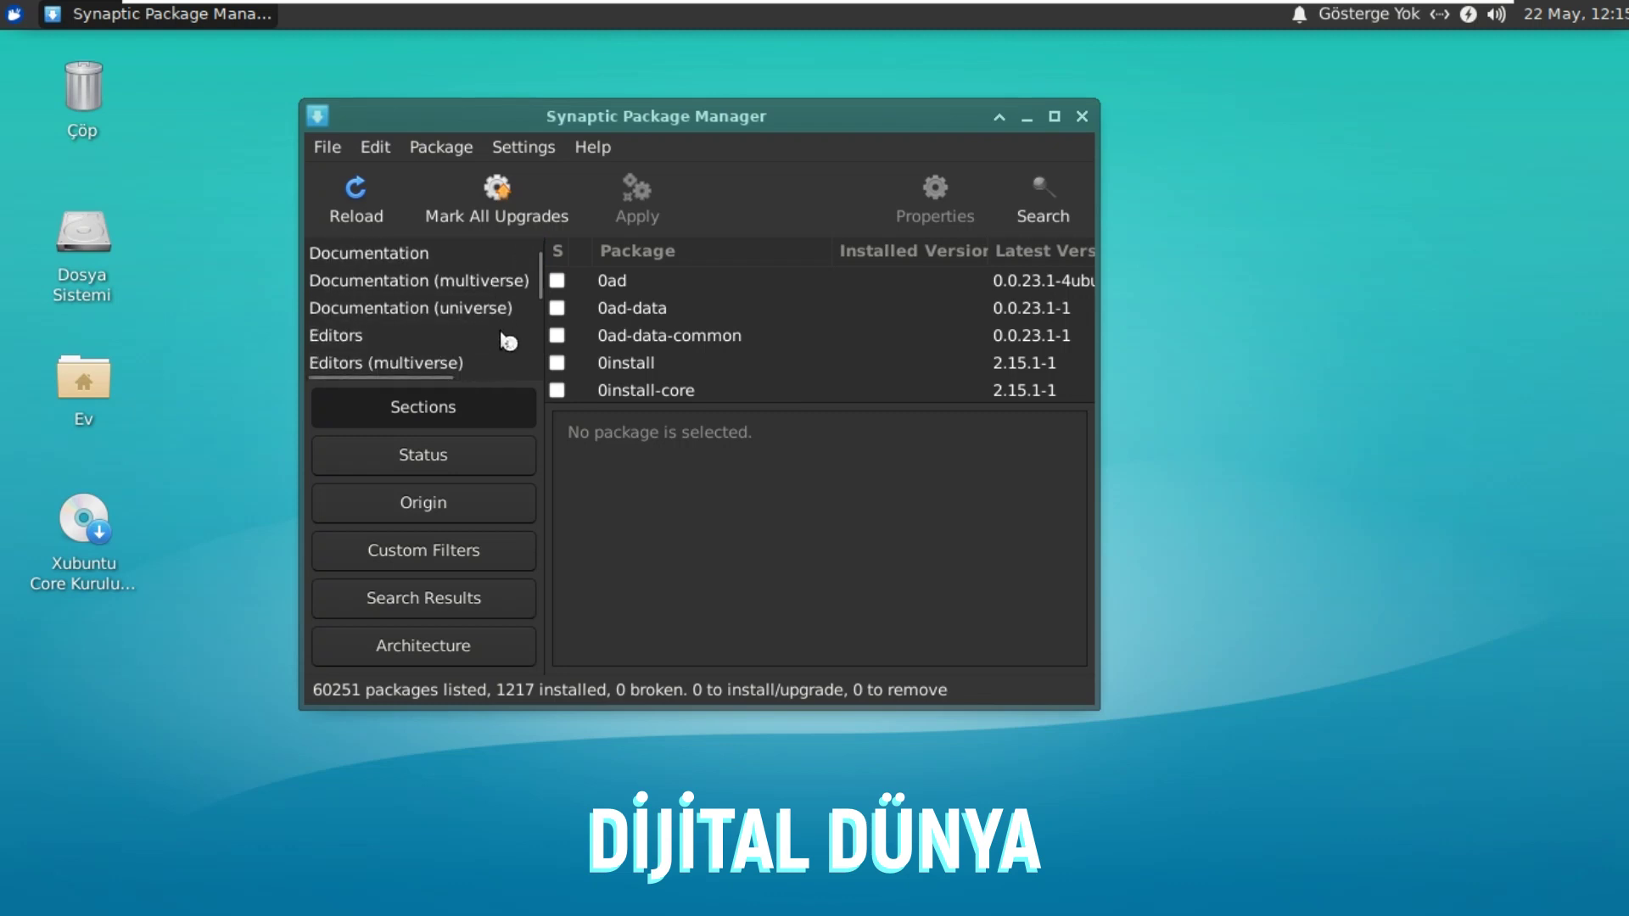
{"action": "scroll", "coordinate": [508, 341], "scroll_direction": "up", "scroll_amount": 8}
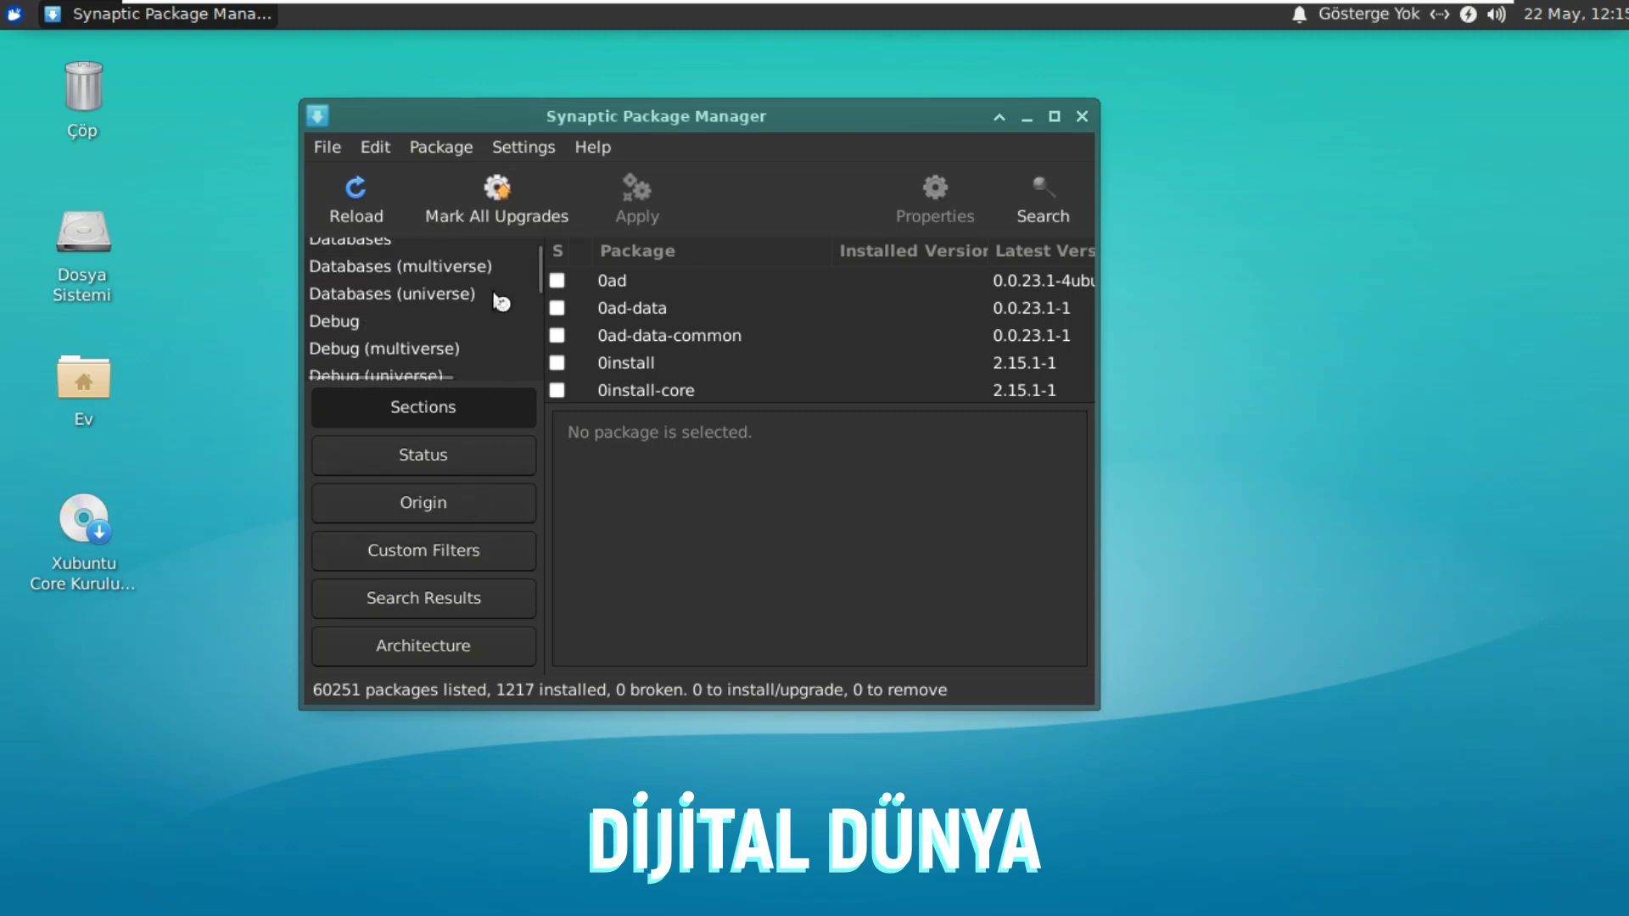
{"action": "scroll", "coordinate": [501, 302], "scroll_direction": "up", "scroll_amount": 5}
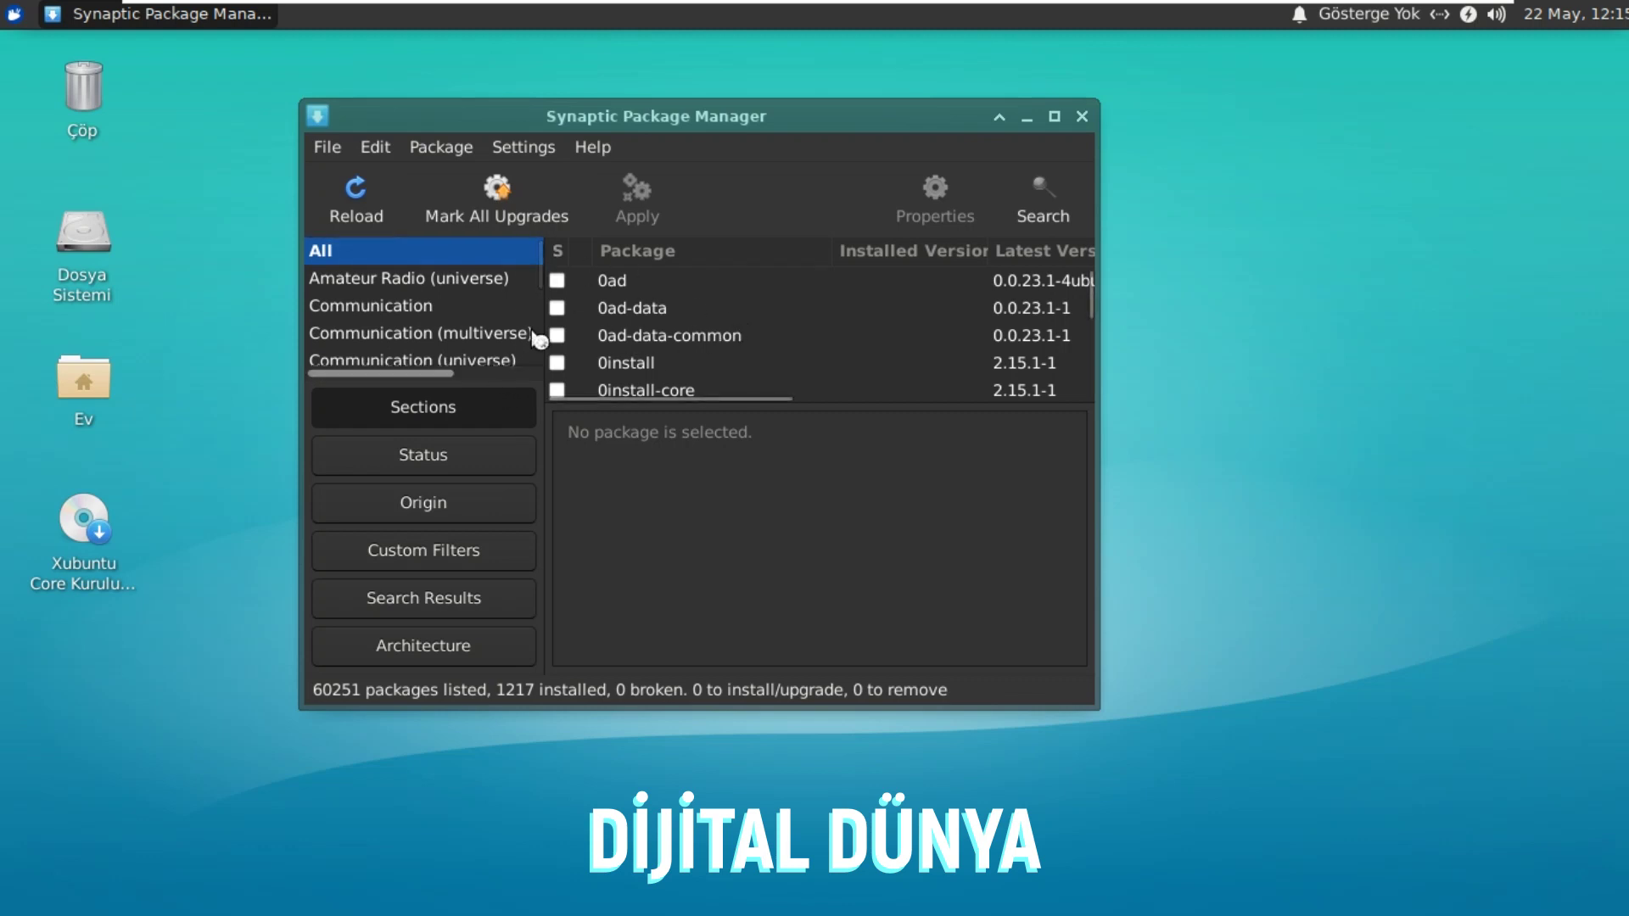
{"action": "left_click", "coordinate": [472, 455]}
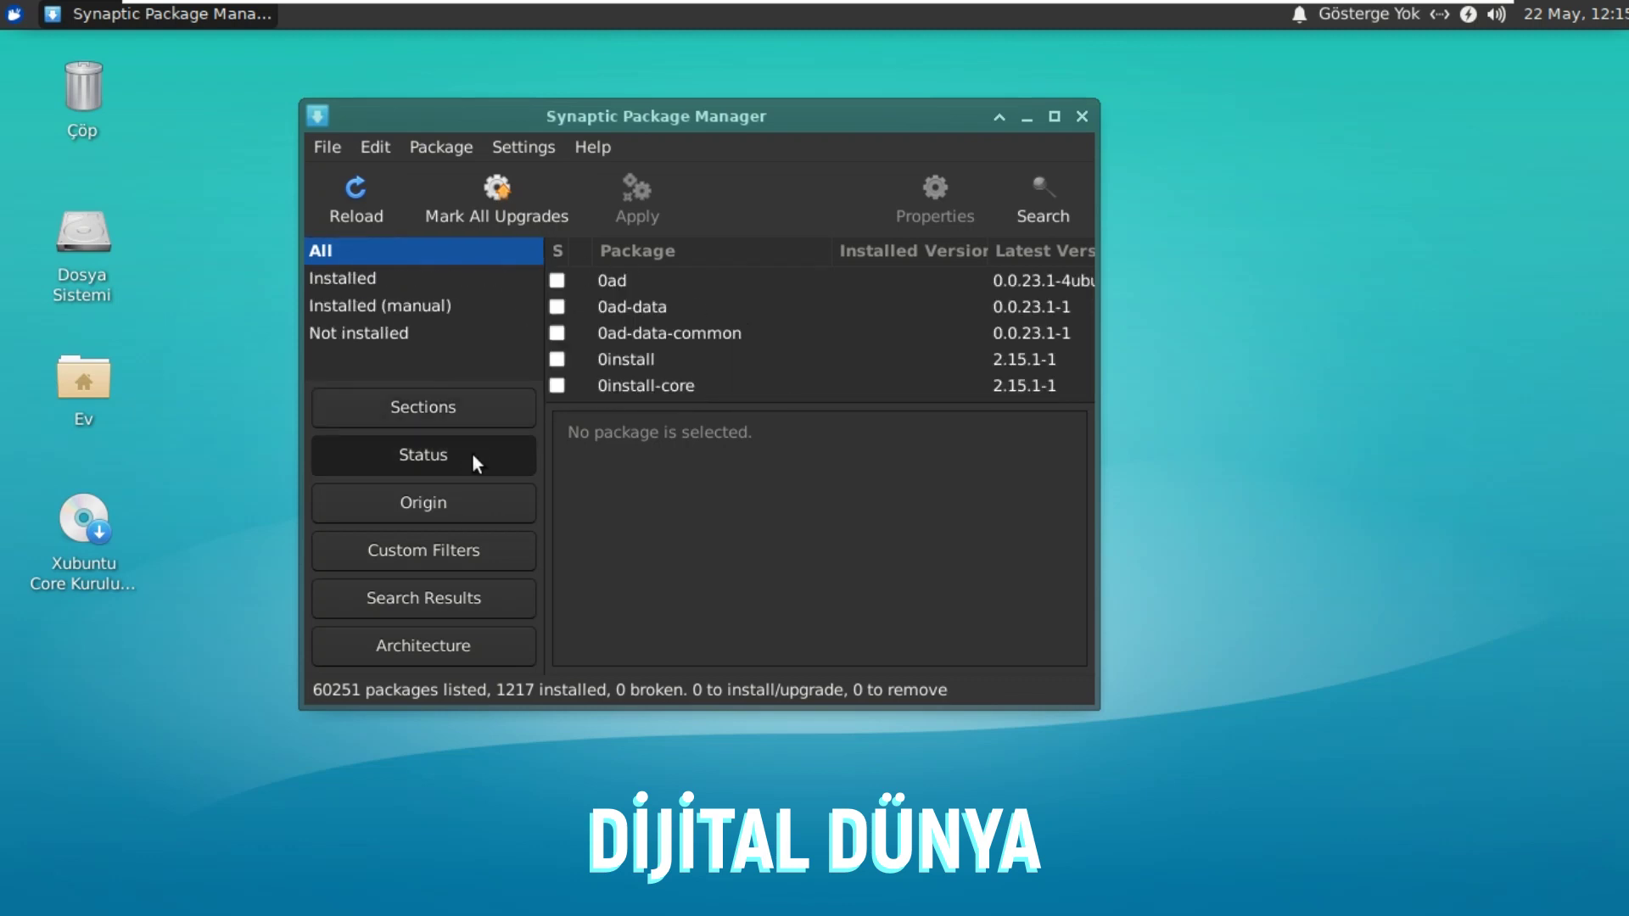
{"action": "left_click", "coordinate": [457, 509]}
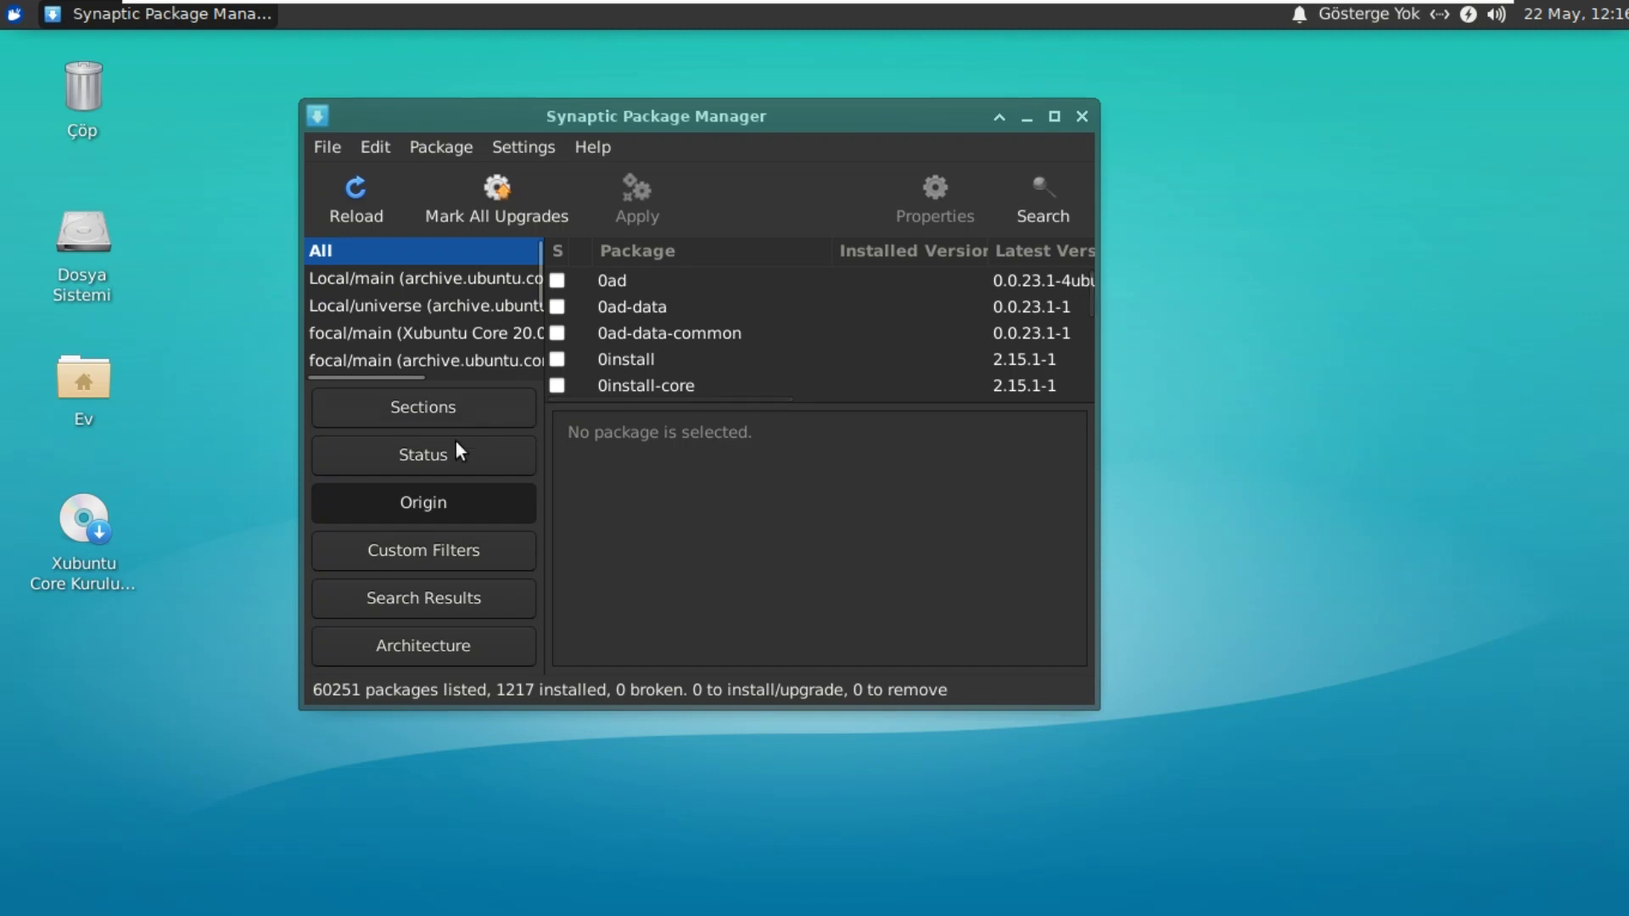
{"action": "left_click", "coordinate": [446, 553]}
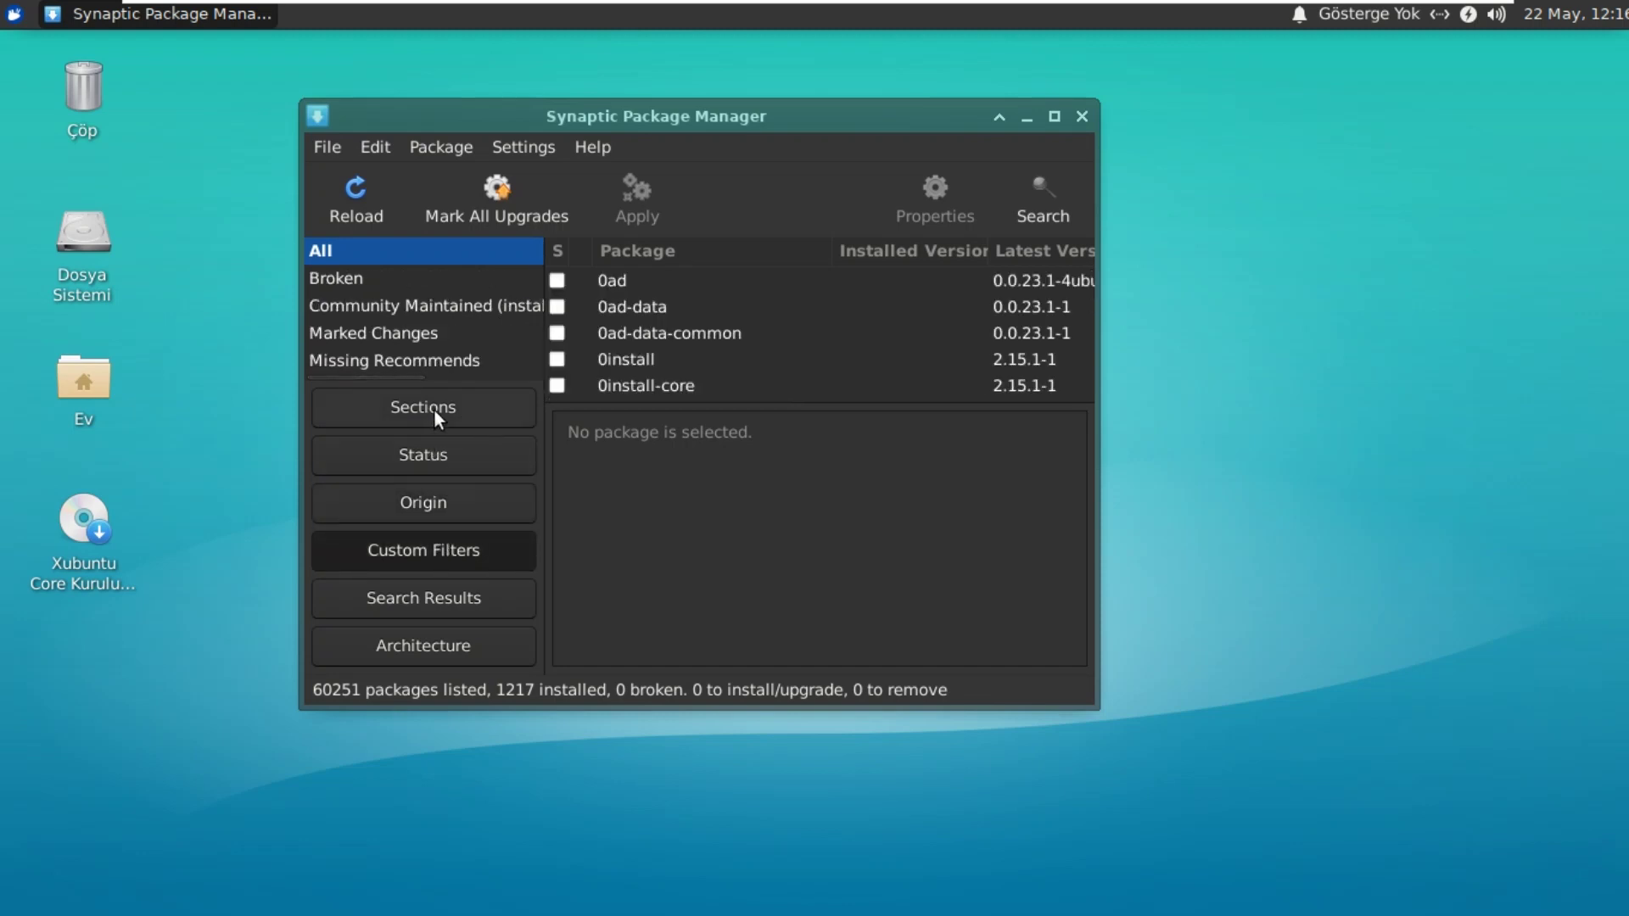
{"action": "left_click", "coordinate": [430, 588]}
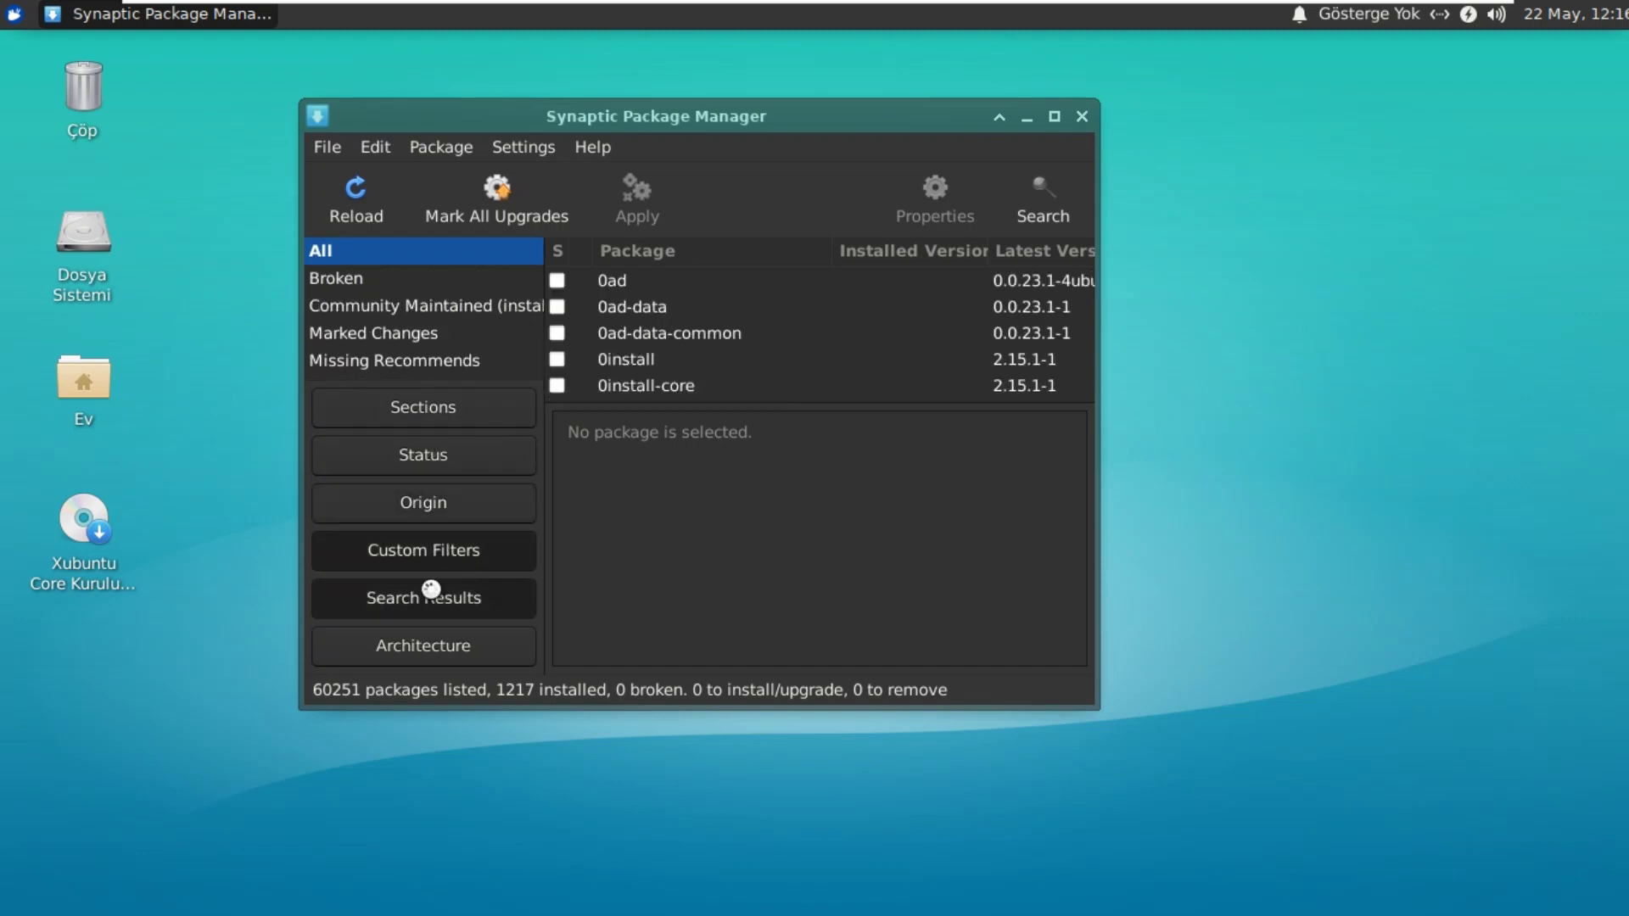
{"action": "left_click", "coordinate": [462, 416]}
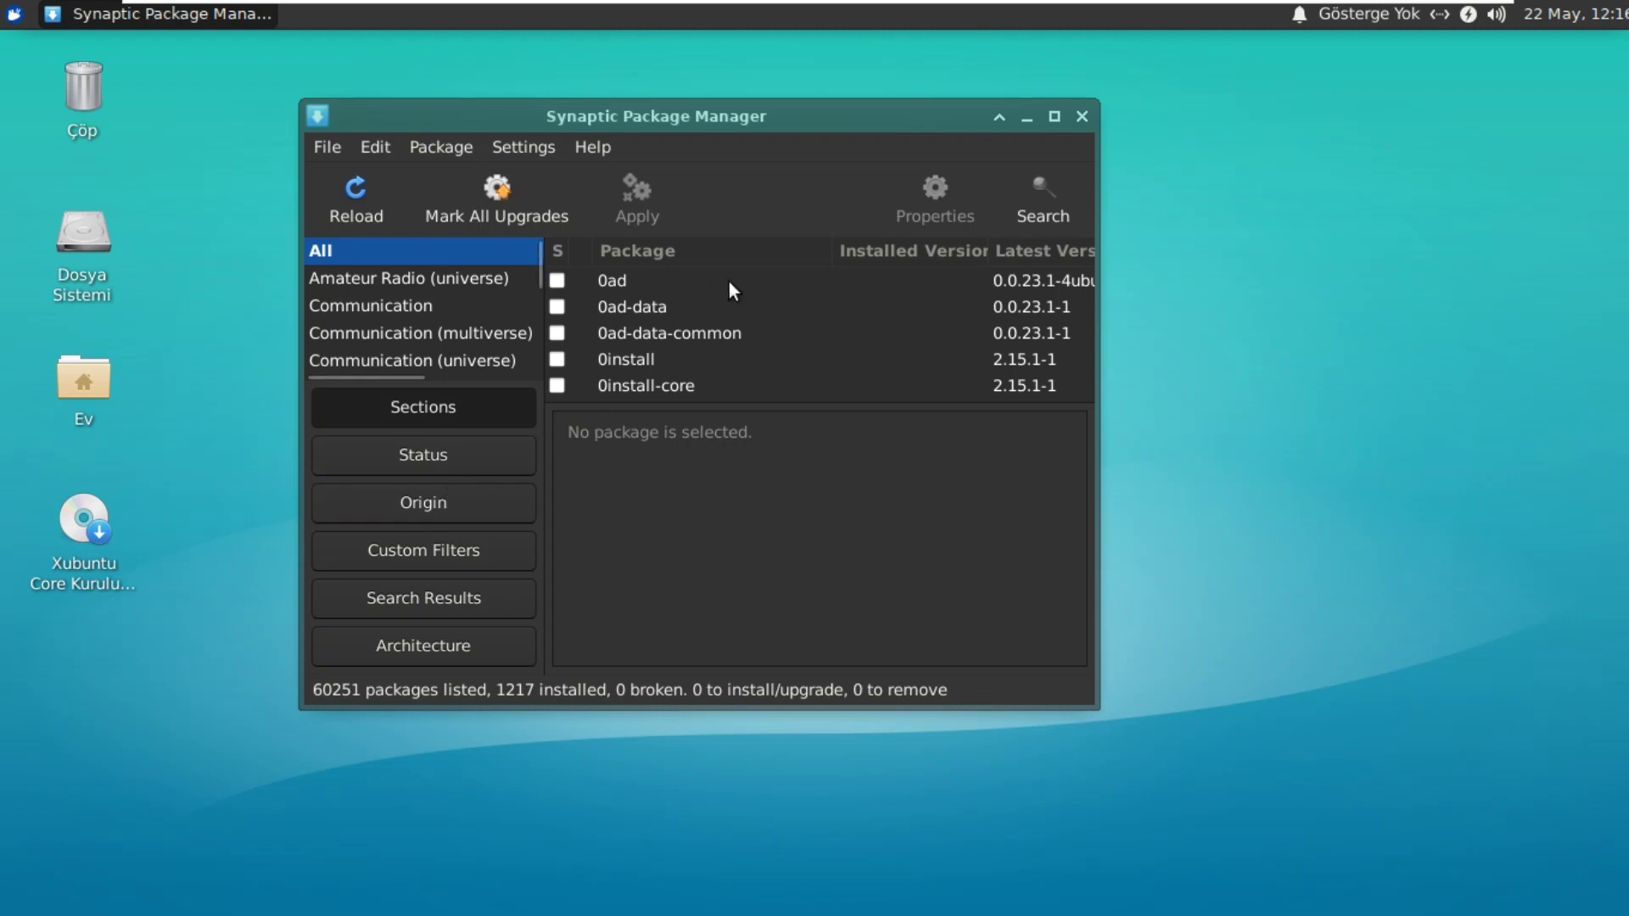
{"action": "left_click", "coordinate": [1085, 120]}
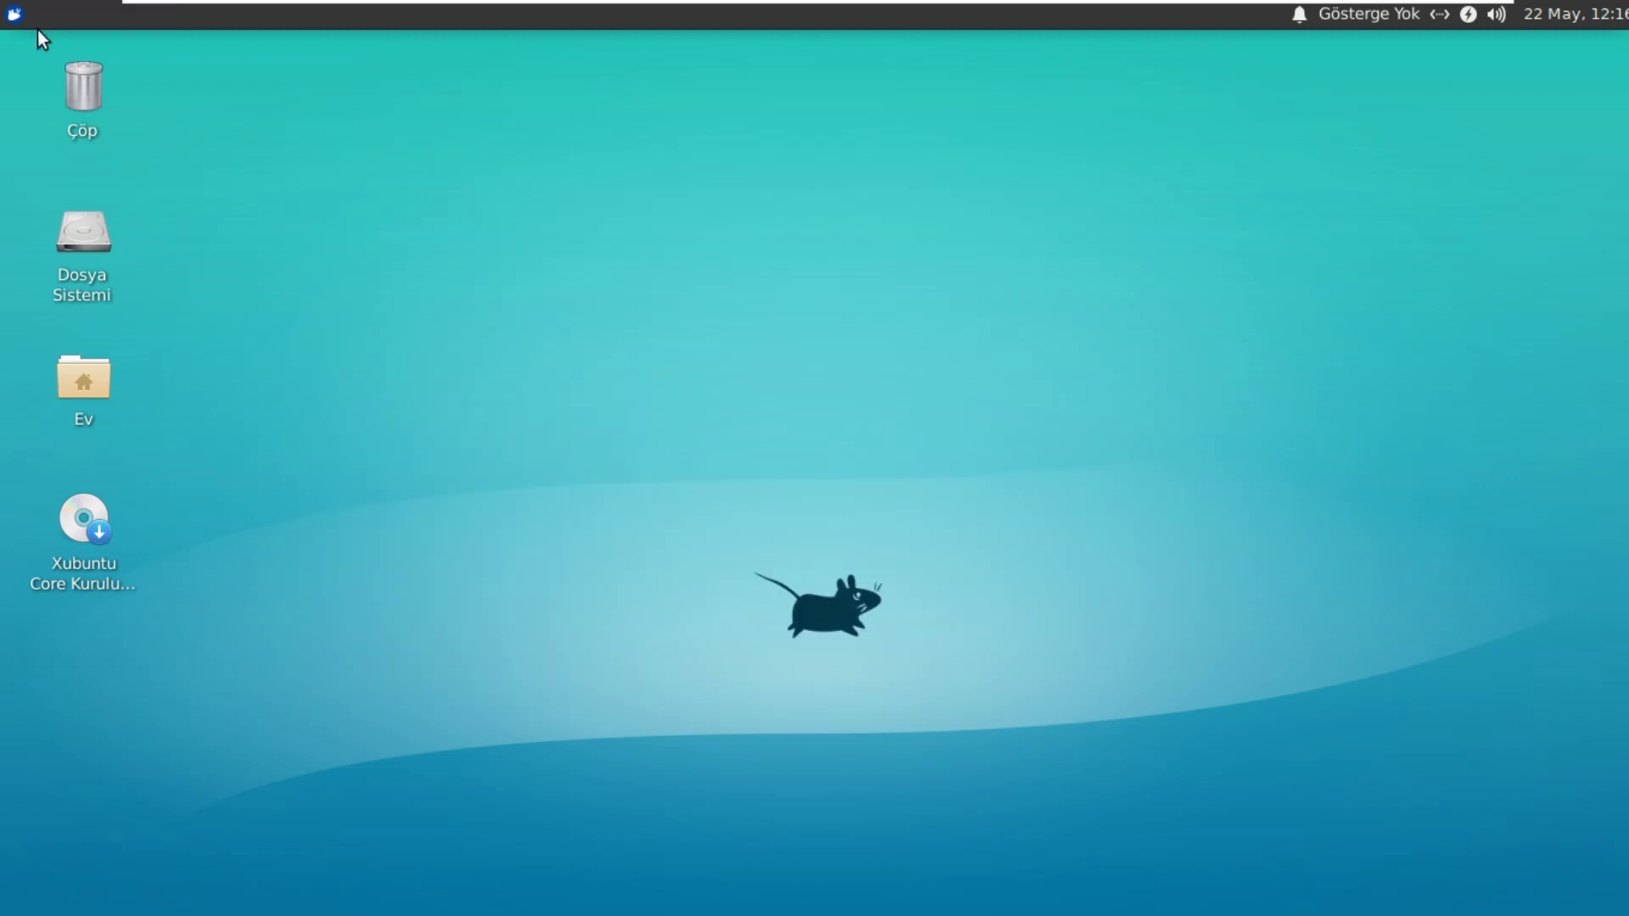
{"action": "left_click", "coordinate": [14, 16]}
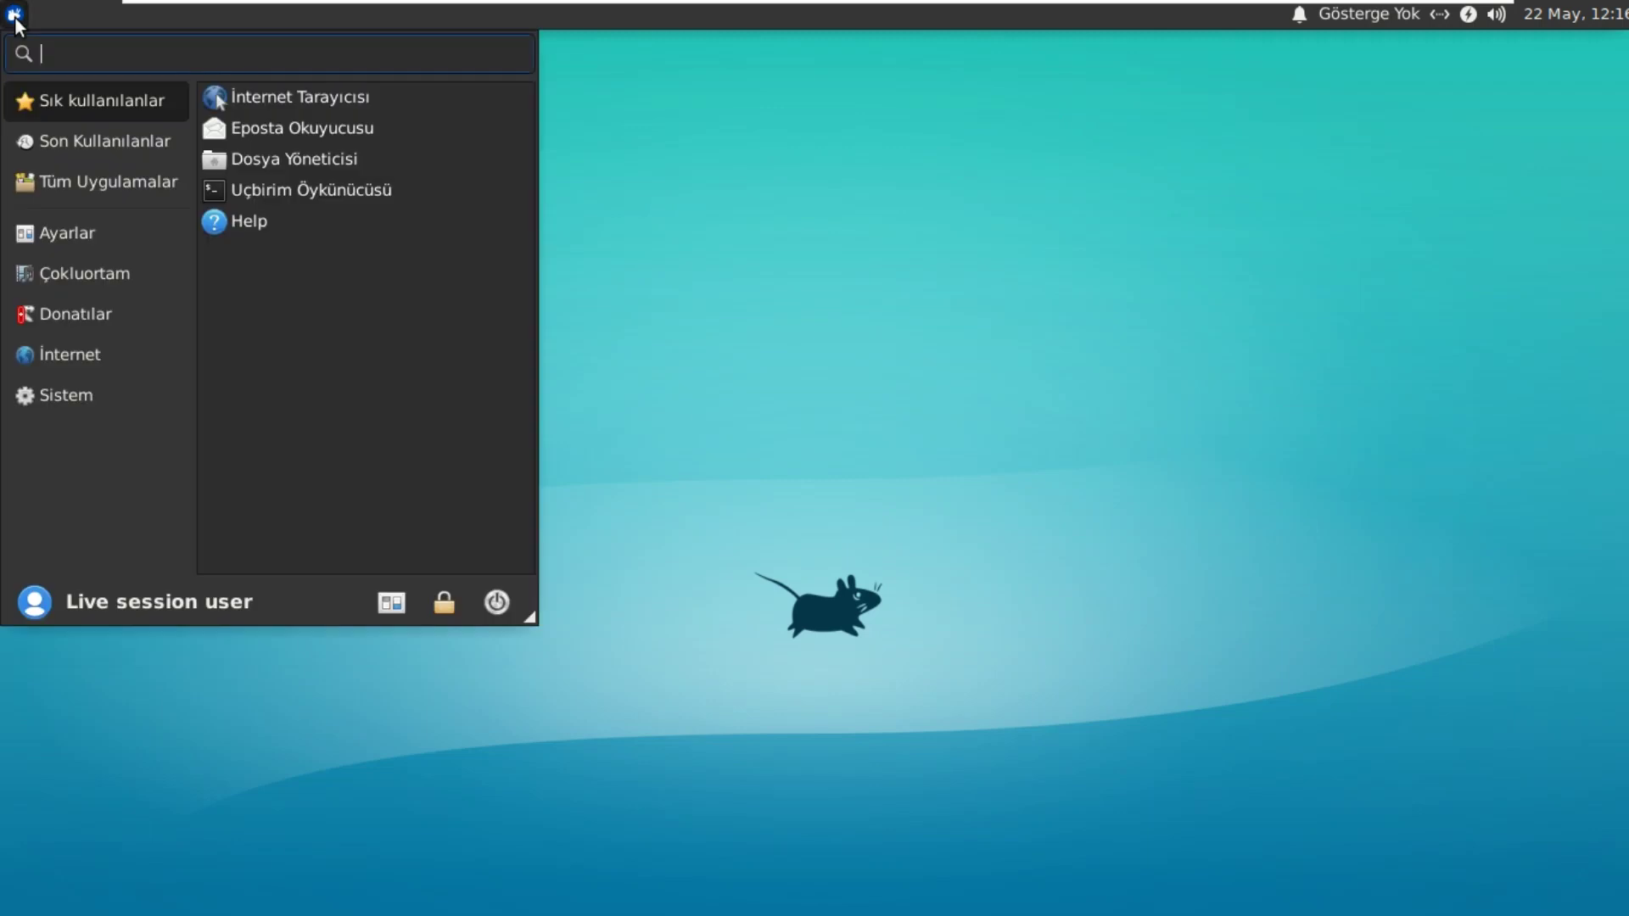
{"action": "left_click", "coordinate": [59, 399]}
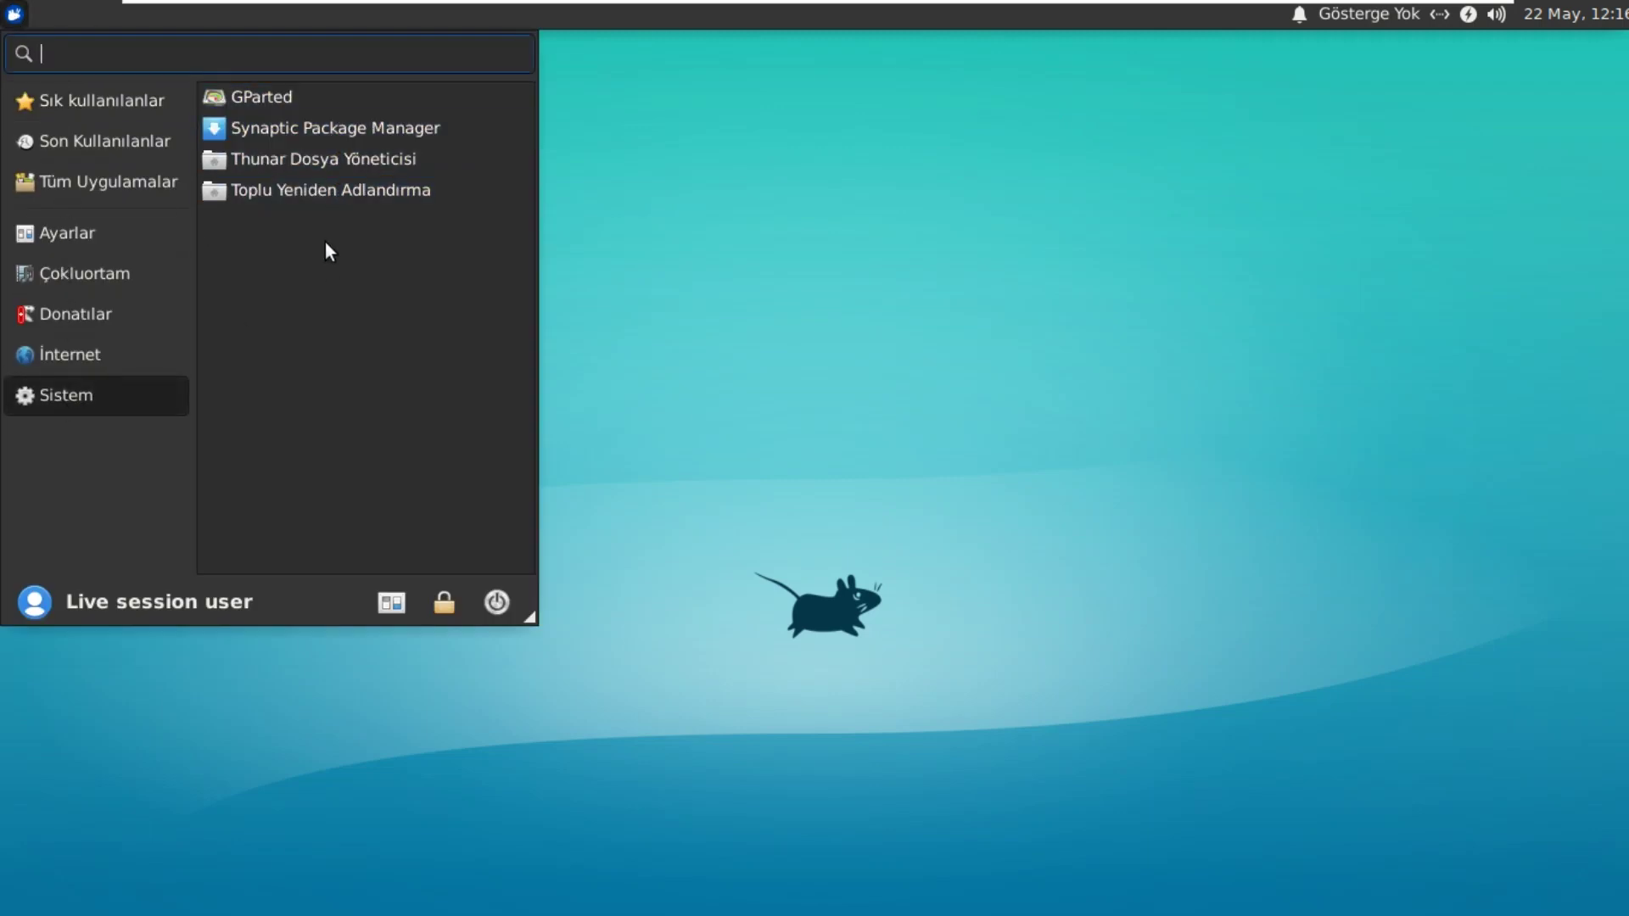
{"action": "left_click", "coordinate": [123, 348]}
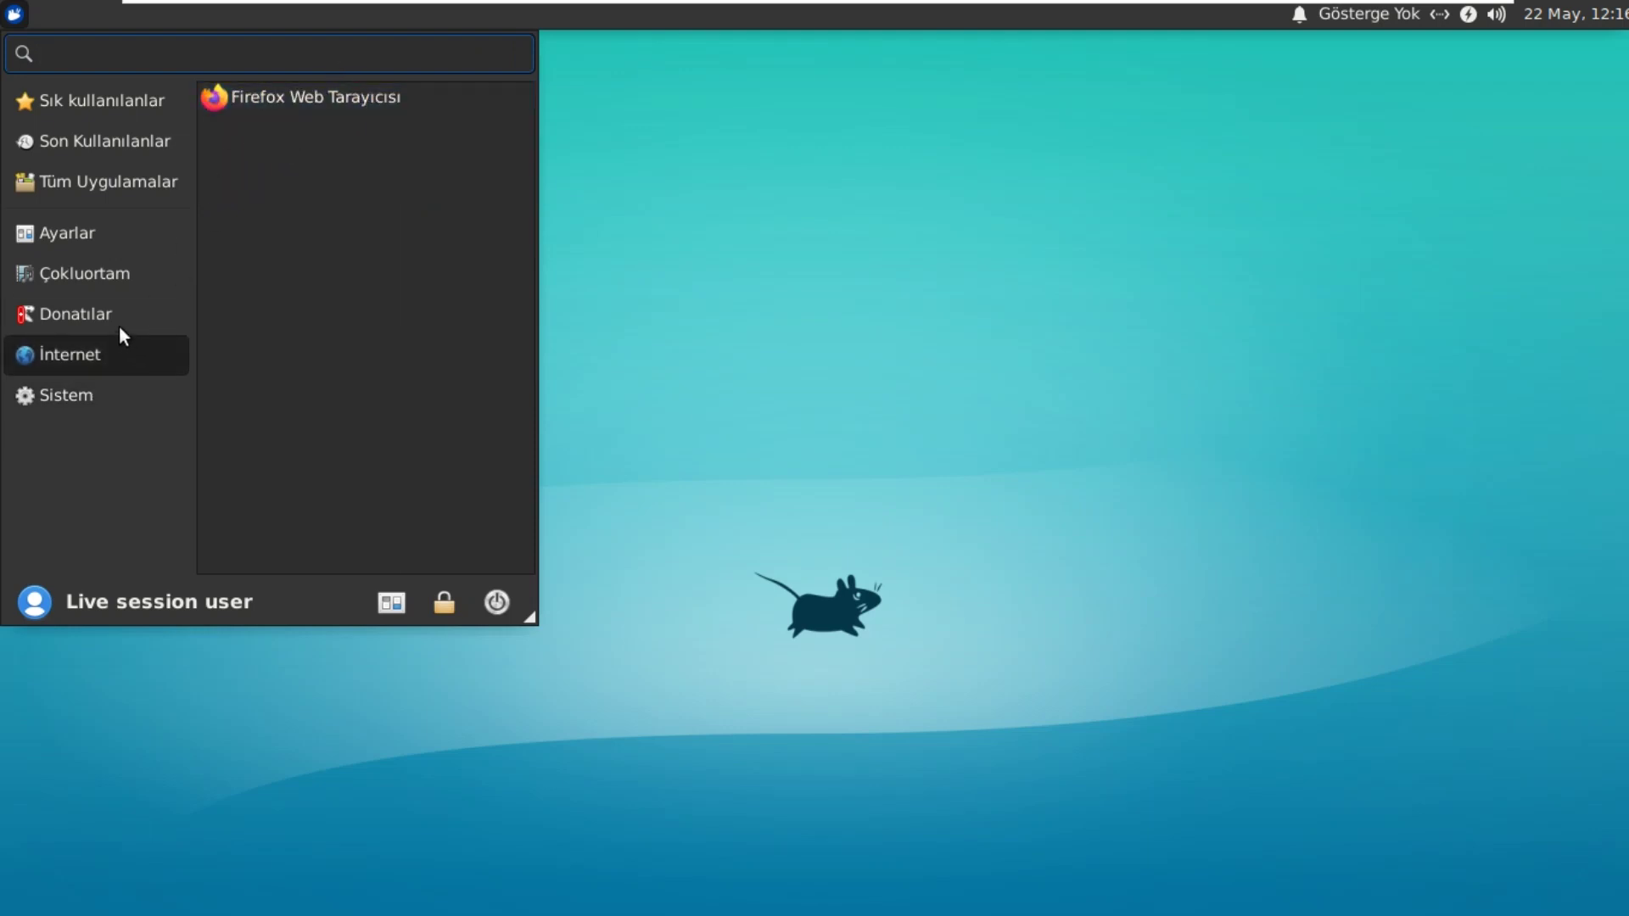
{"action": "left_click", "coordinate": [119, 318]}
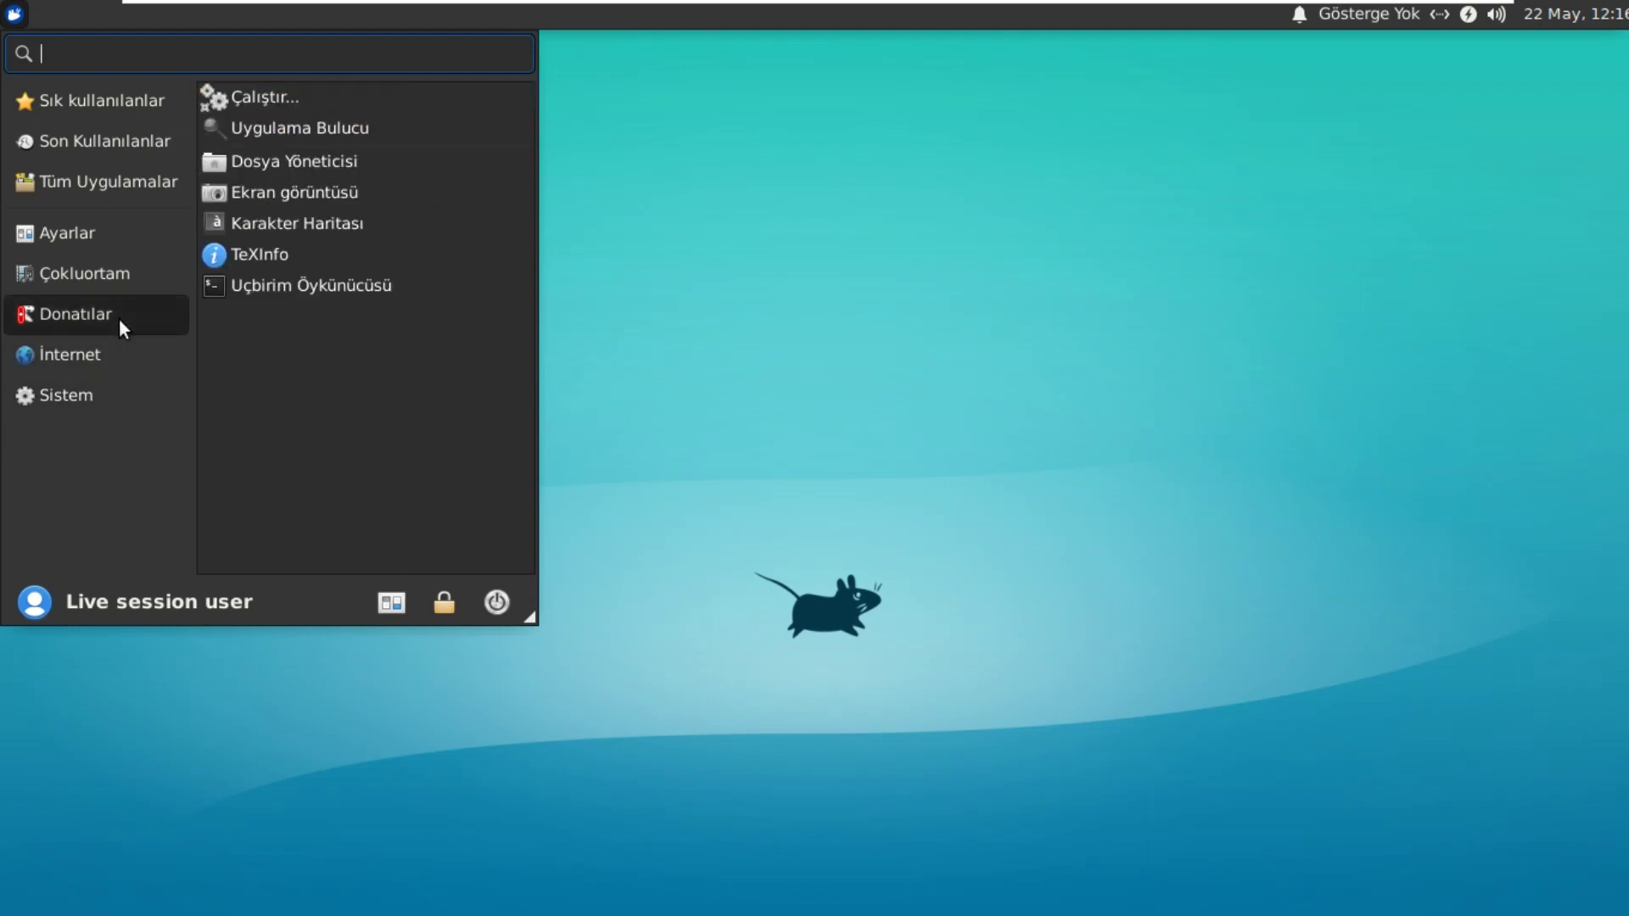
{"action": "left_click", "coordinate": [115, 279]}
{"action": "left_click", "coordinate": [99, 218]}
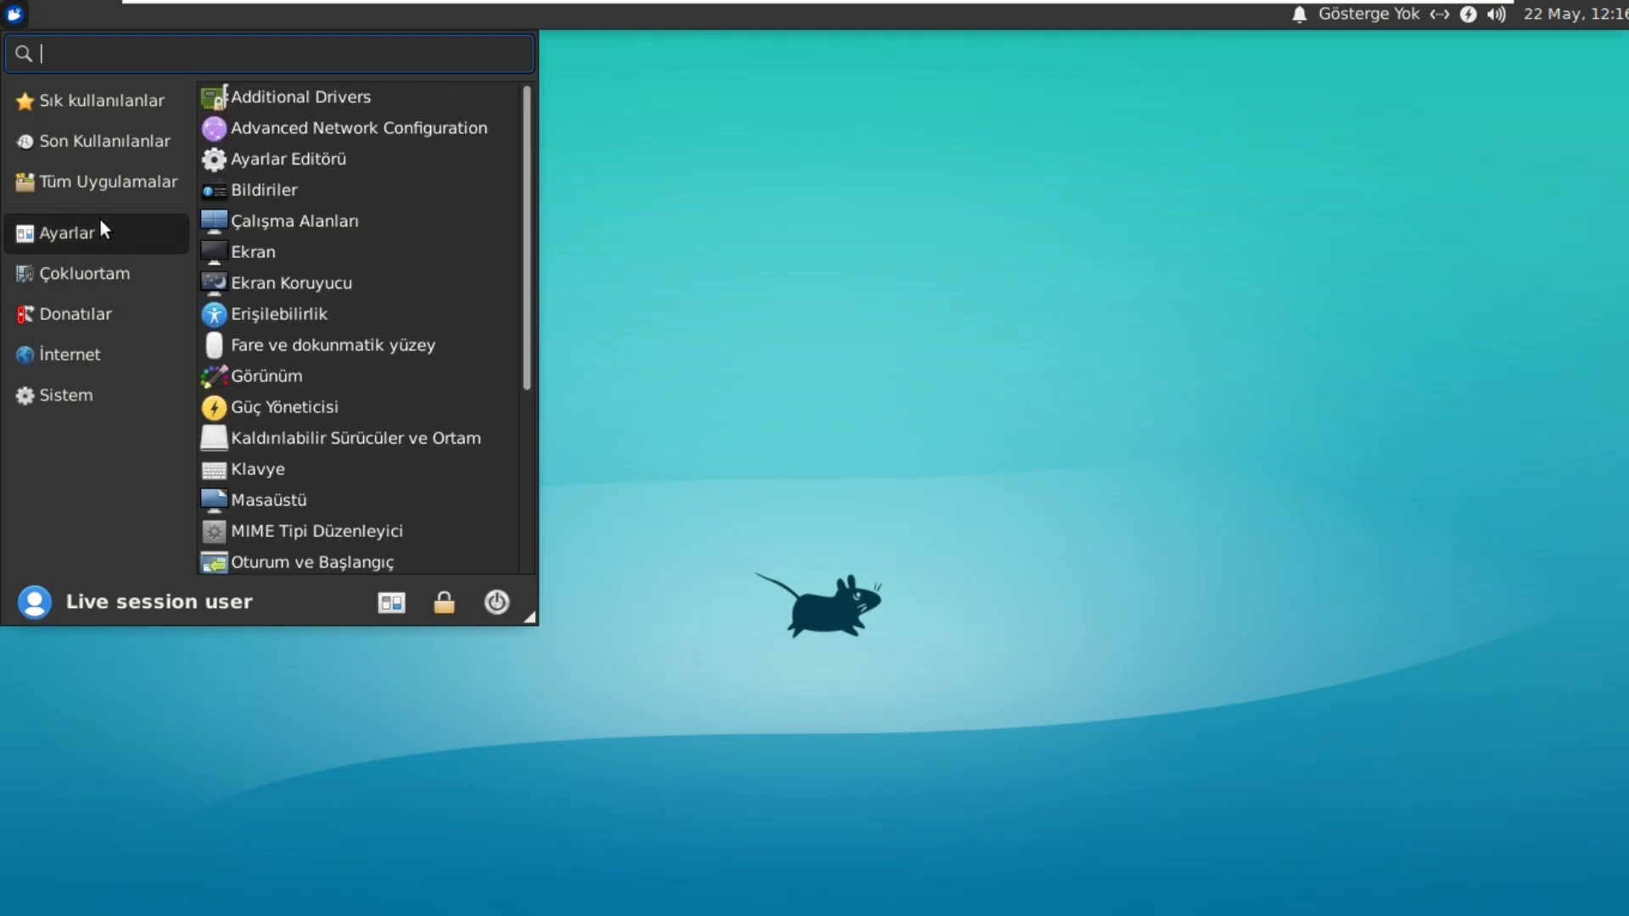
{"action": "scroll", "coordinate": [514, 359], "scroll_direction": "down", "scroll_amount": 3}
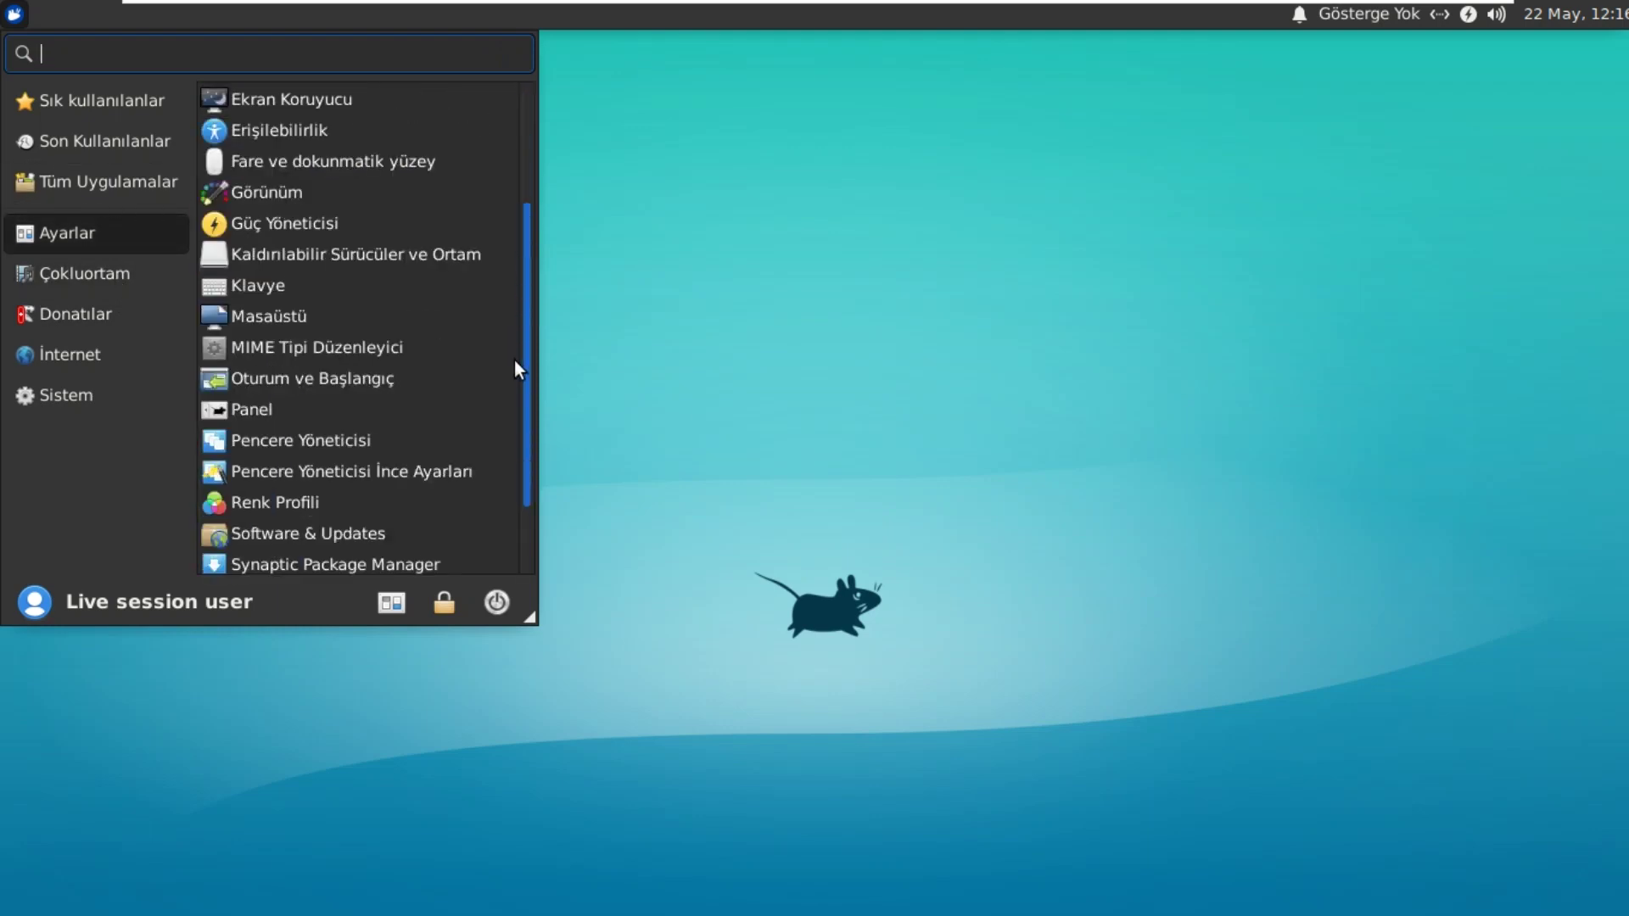
{"action": "left_click_drag", "start_coordinate": [514, 359], "coordinate": [530, 136]}
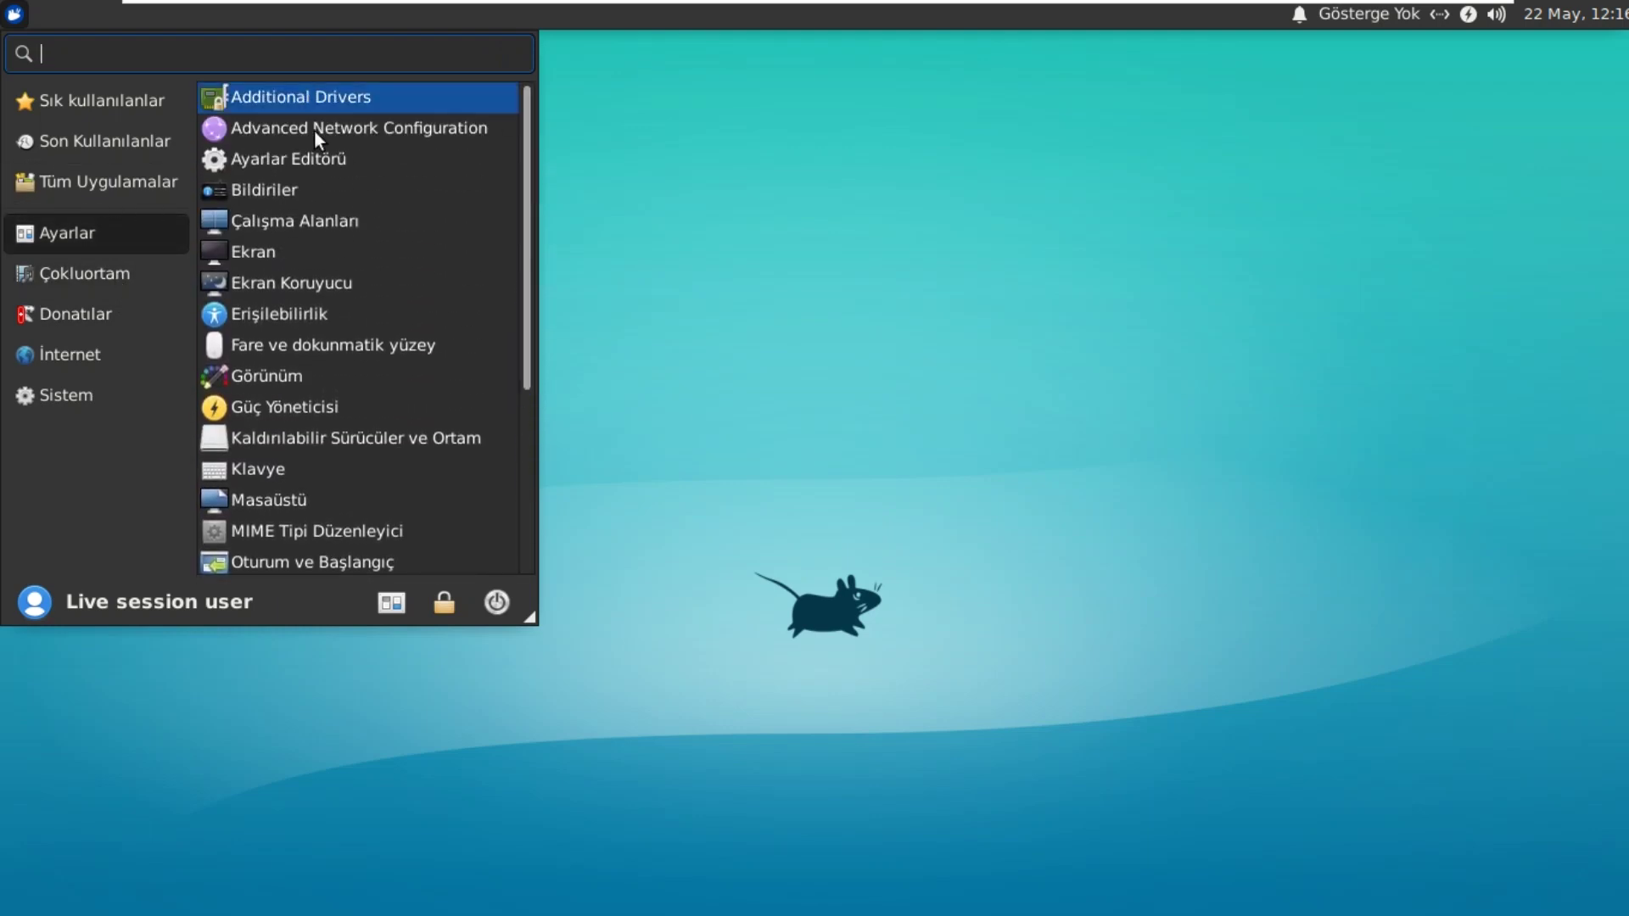
{"action": "left_click", "coordinate": [70, 183]}
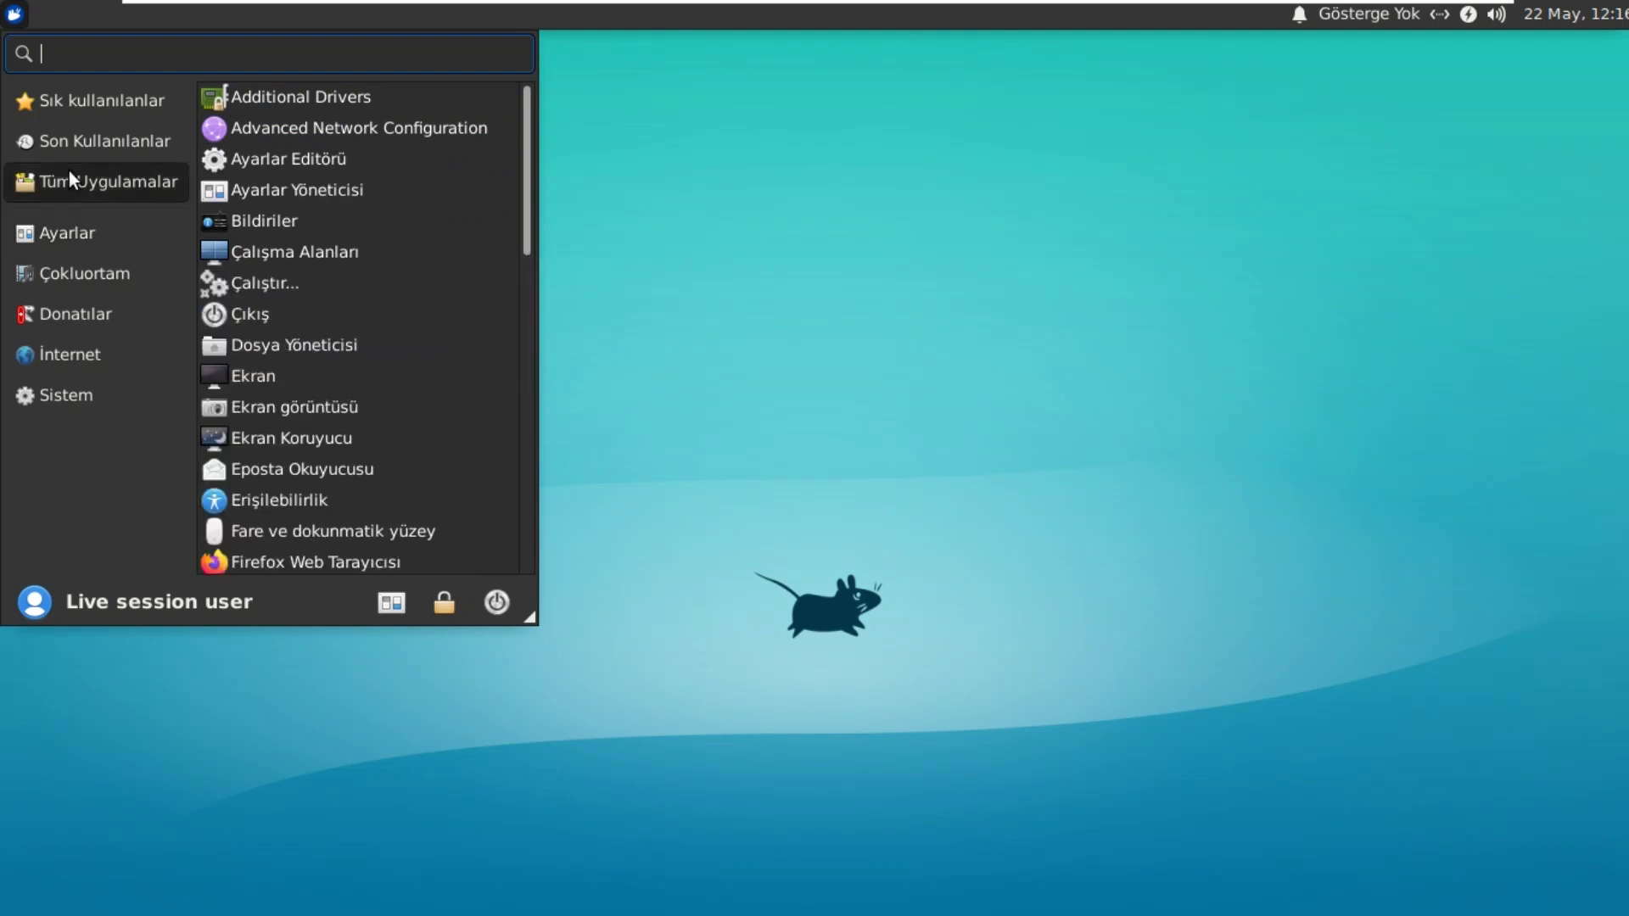
{"action": "left_click", "coordinate": [89, 140]}
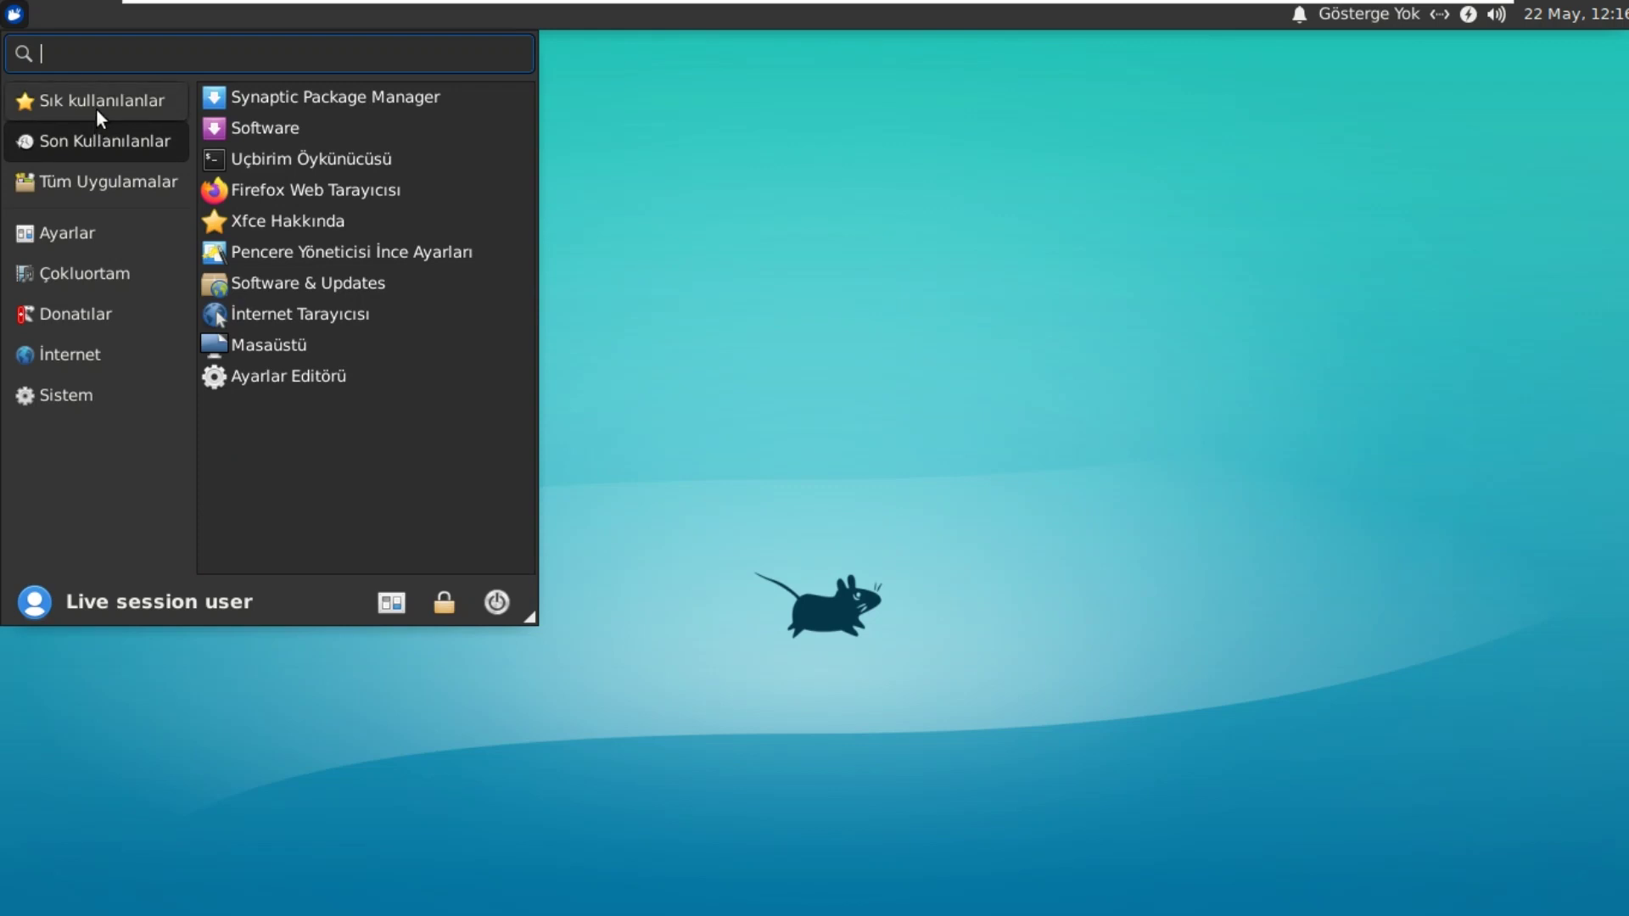
{"action": "left_click", "coordinate": [98, 111]}
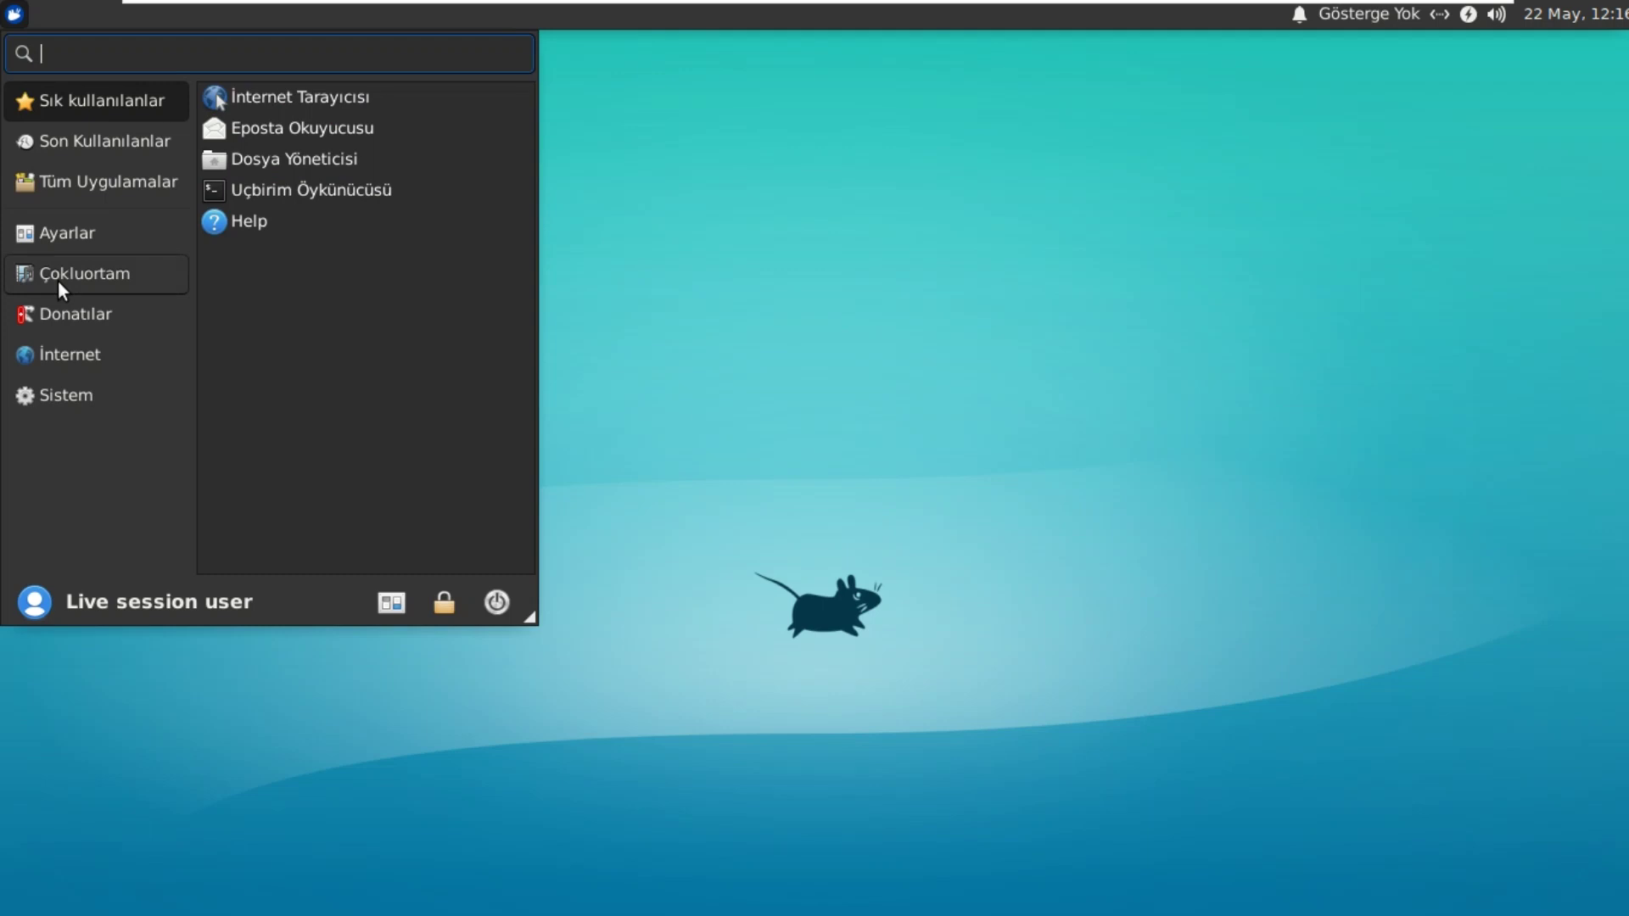
{"action": "left_click", "coordinate": [593, 388]}
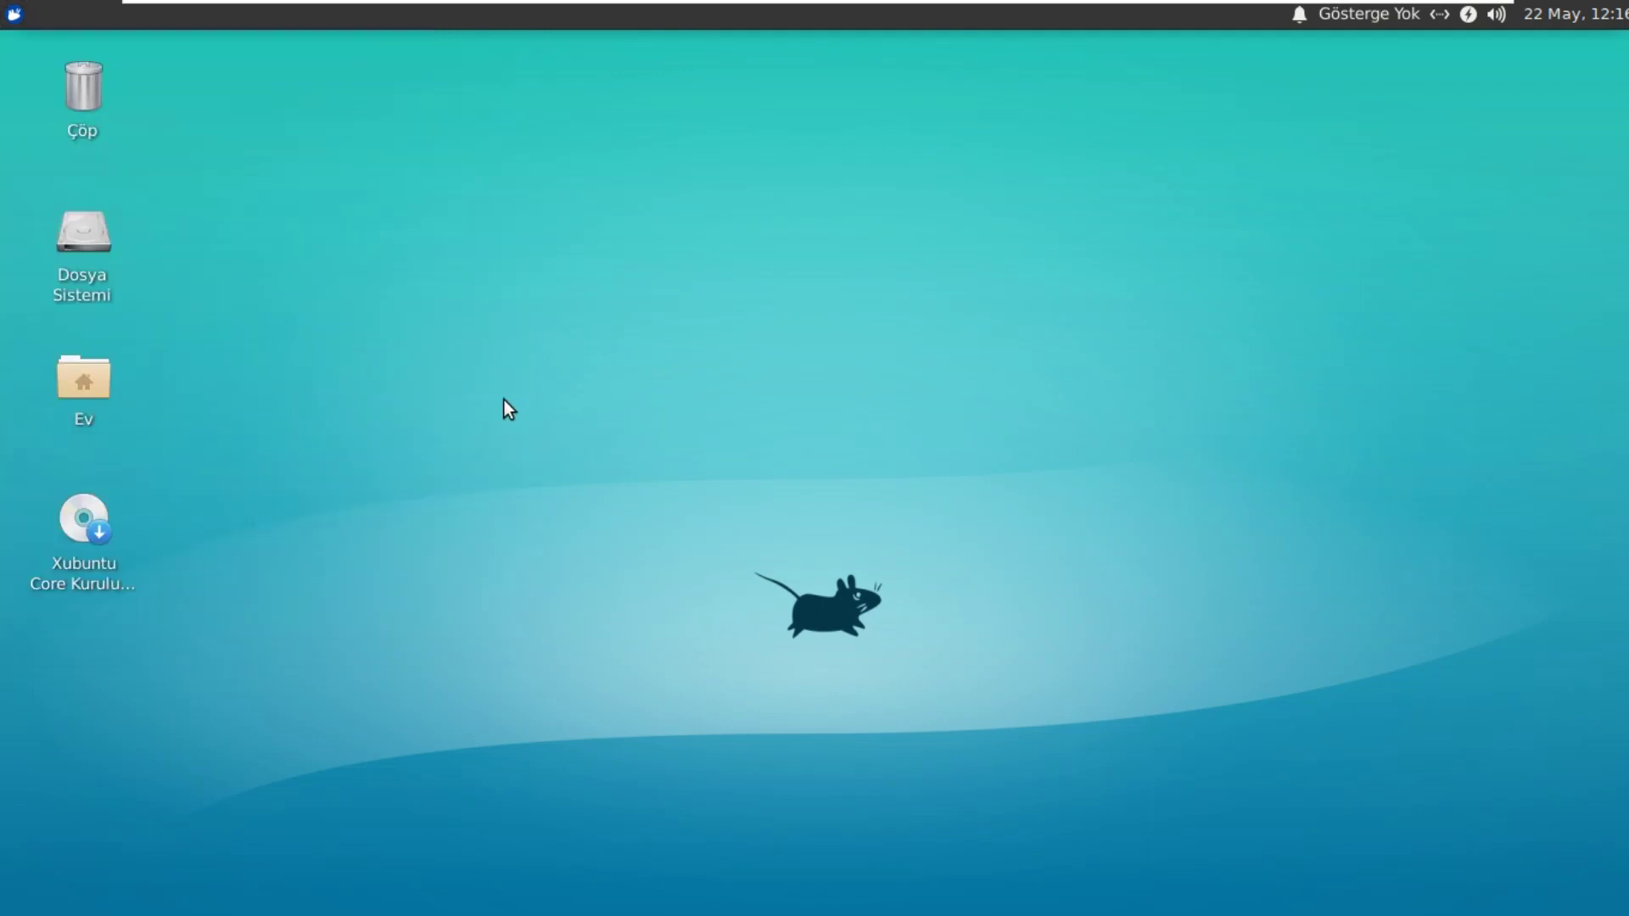